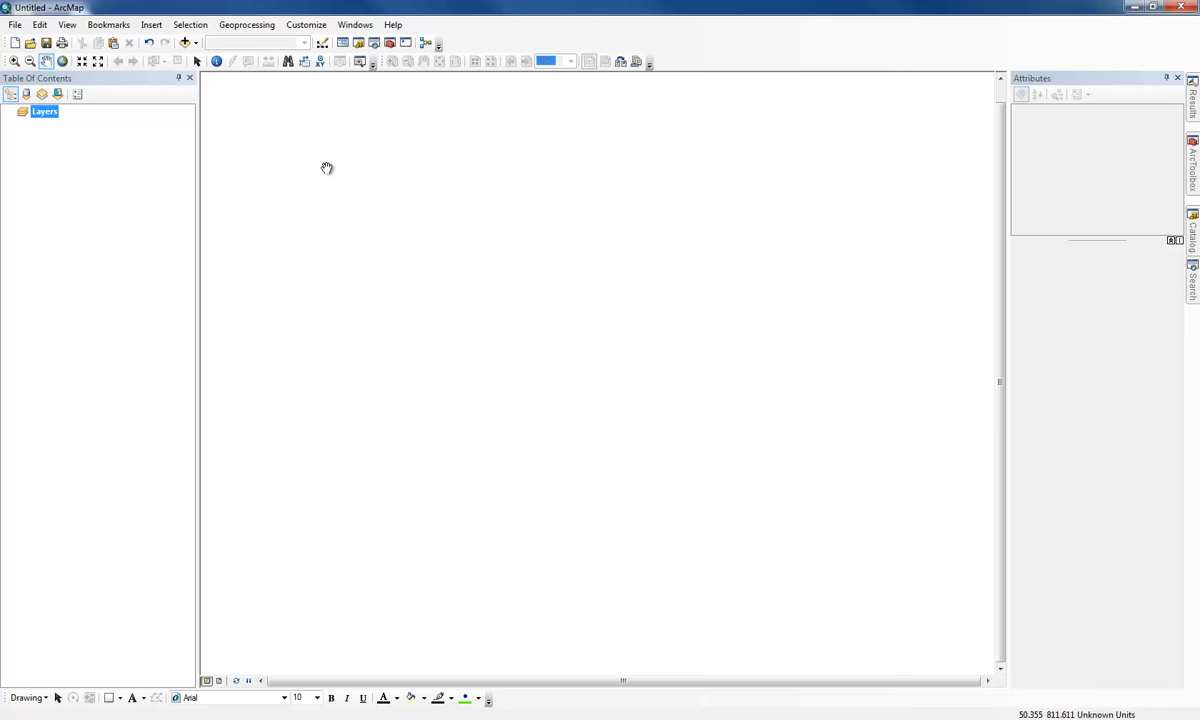
Step: Open the Tutorial3-1.mxd map document from the Maps folder
left_click(31, 44)
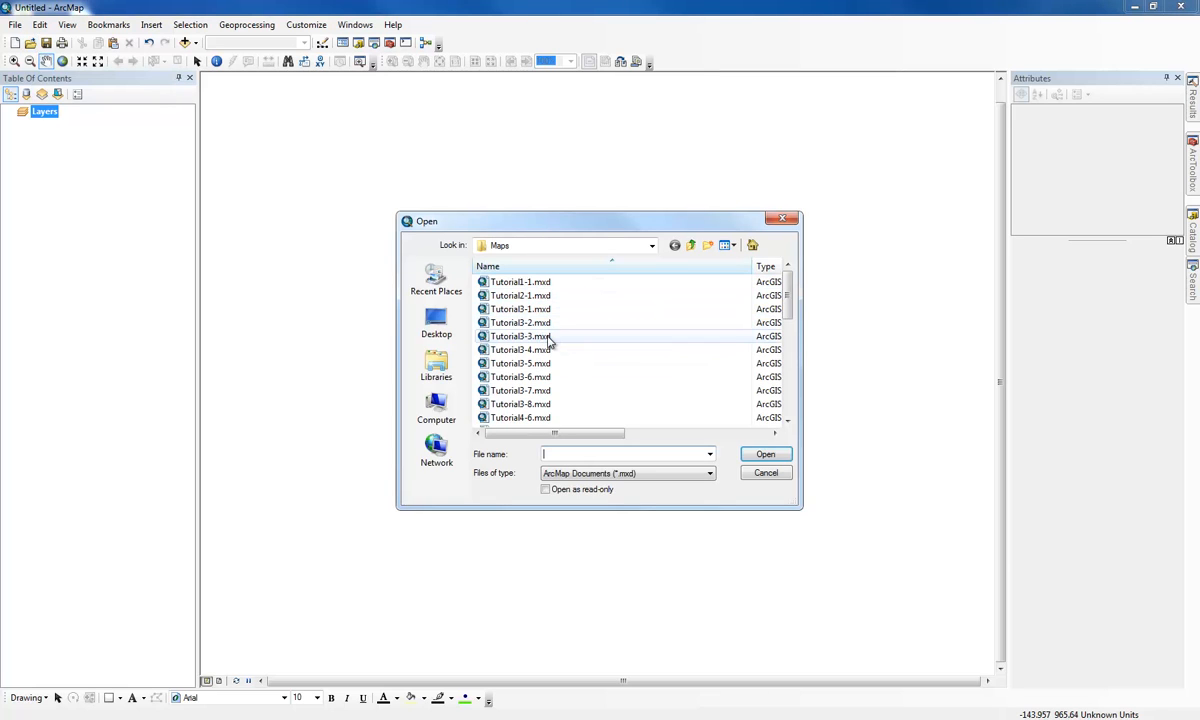
left_click(524, 309)
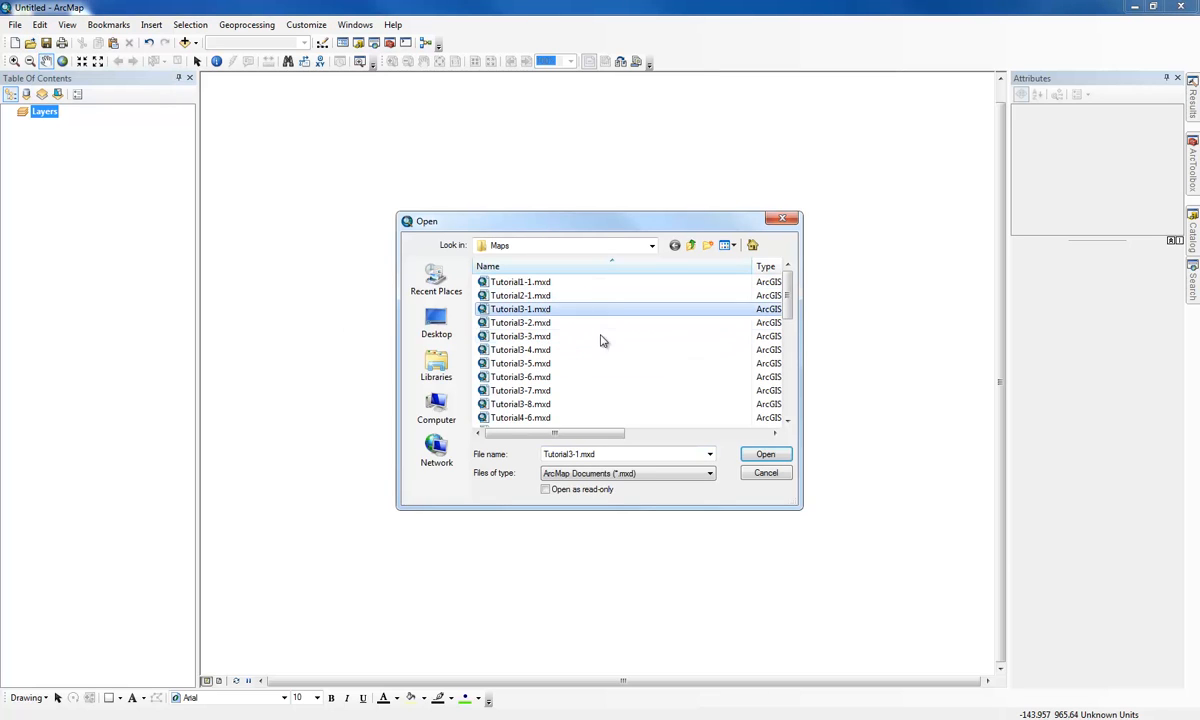
left_click(766, 454)
left_click(609, 401)
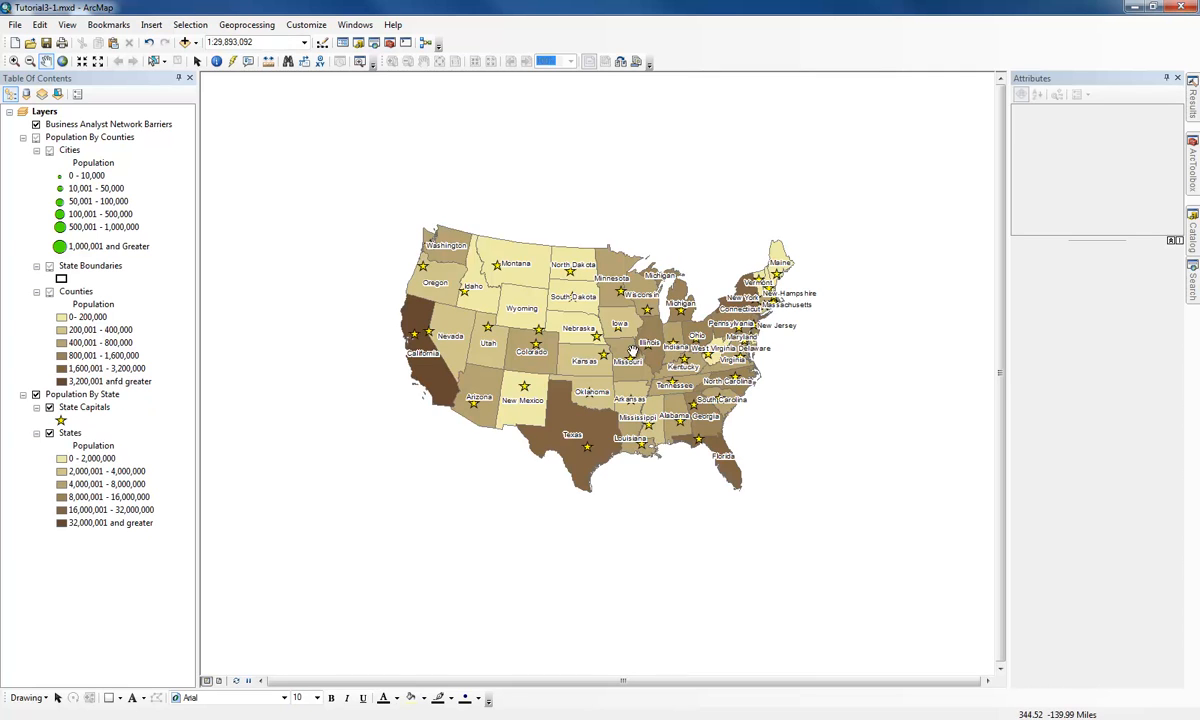
Step: Remove the Business Analyst Network Barriers layer from the map and close the Attributes window
scroll(613, 357, "down", 2)
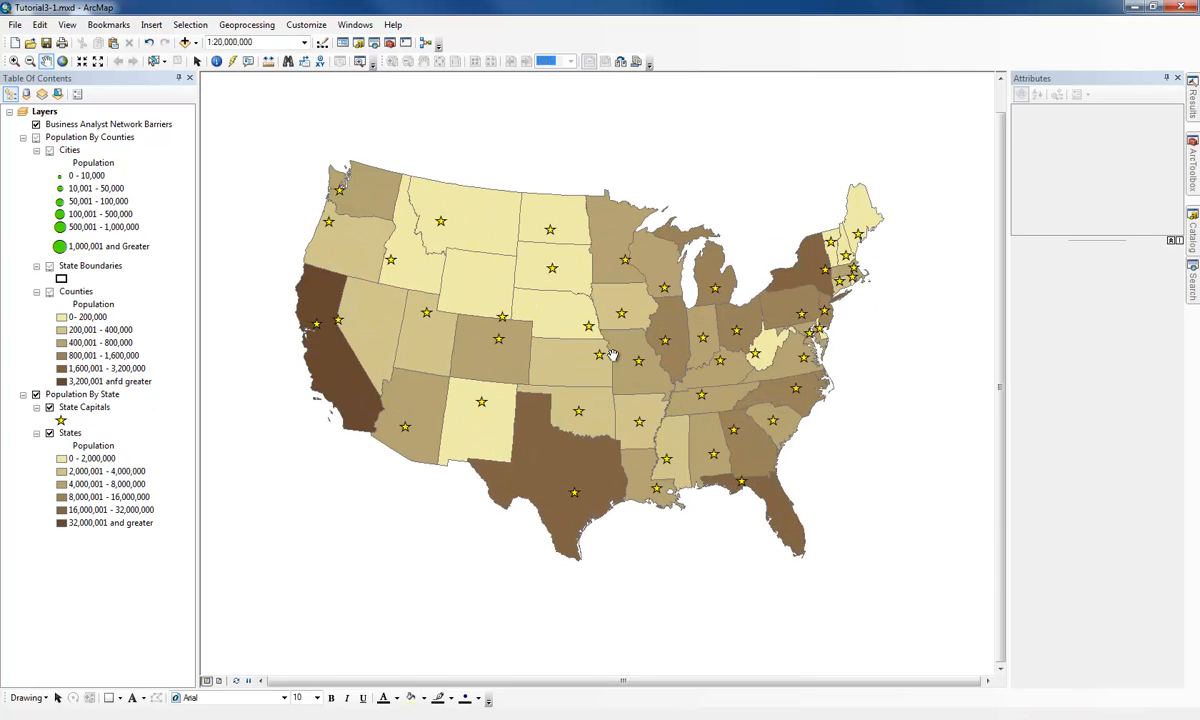
scroll(613, 357, "down", 1)
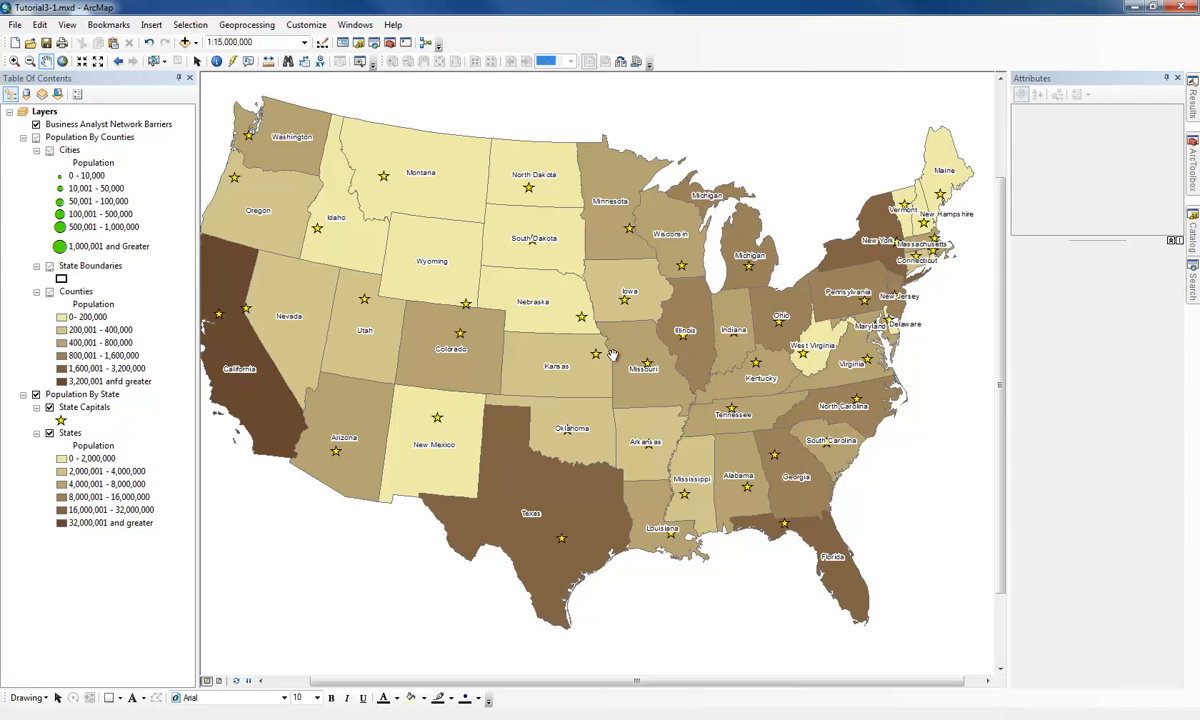
left_click_drag(613, 357, 635, 363)
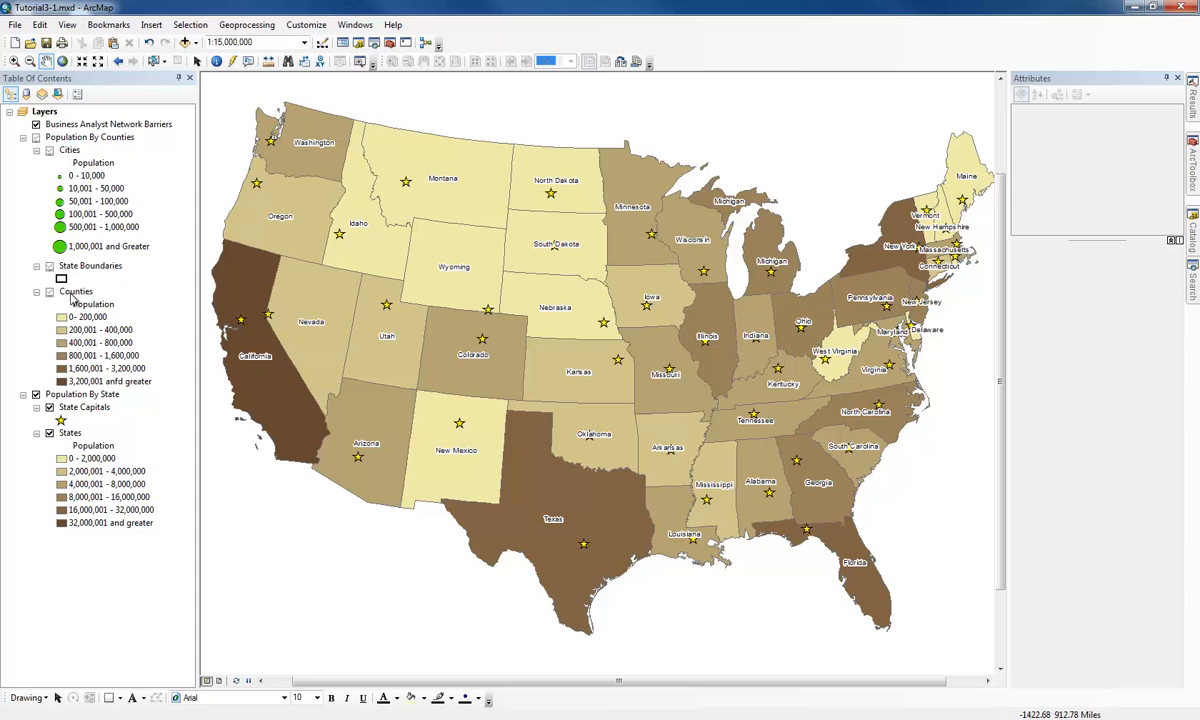
right_click(64, 124)
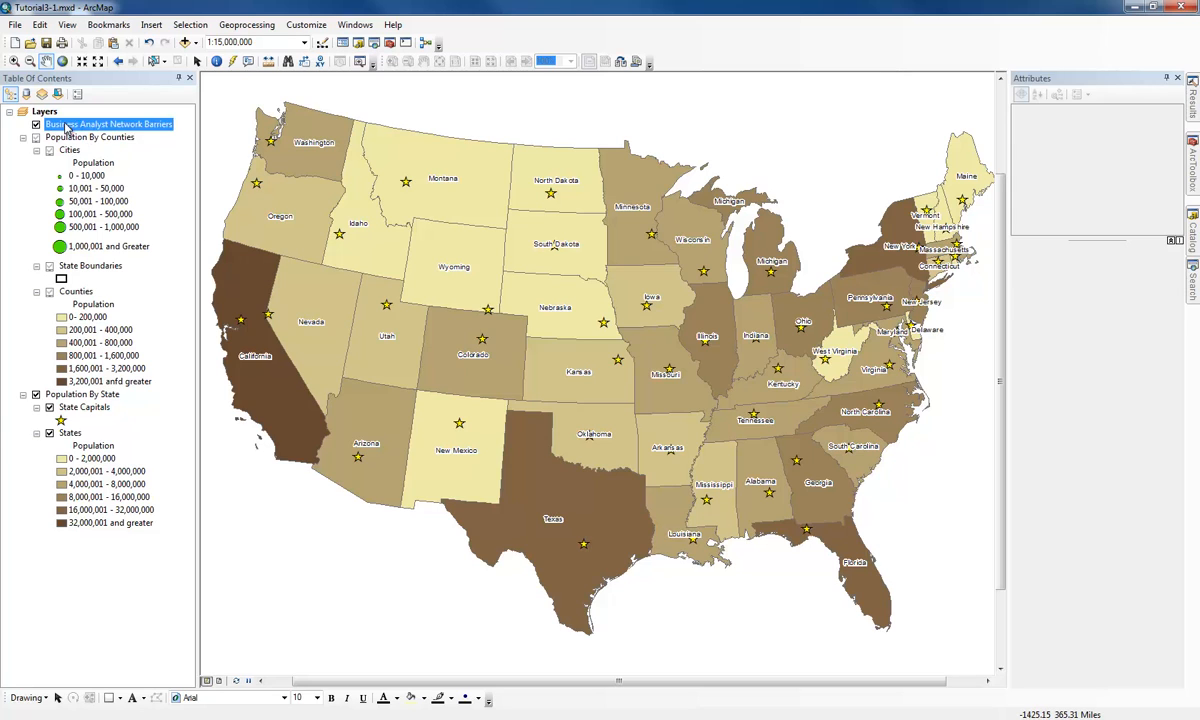
left_click(110, 198)
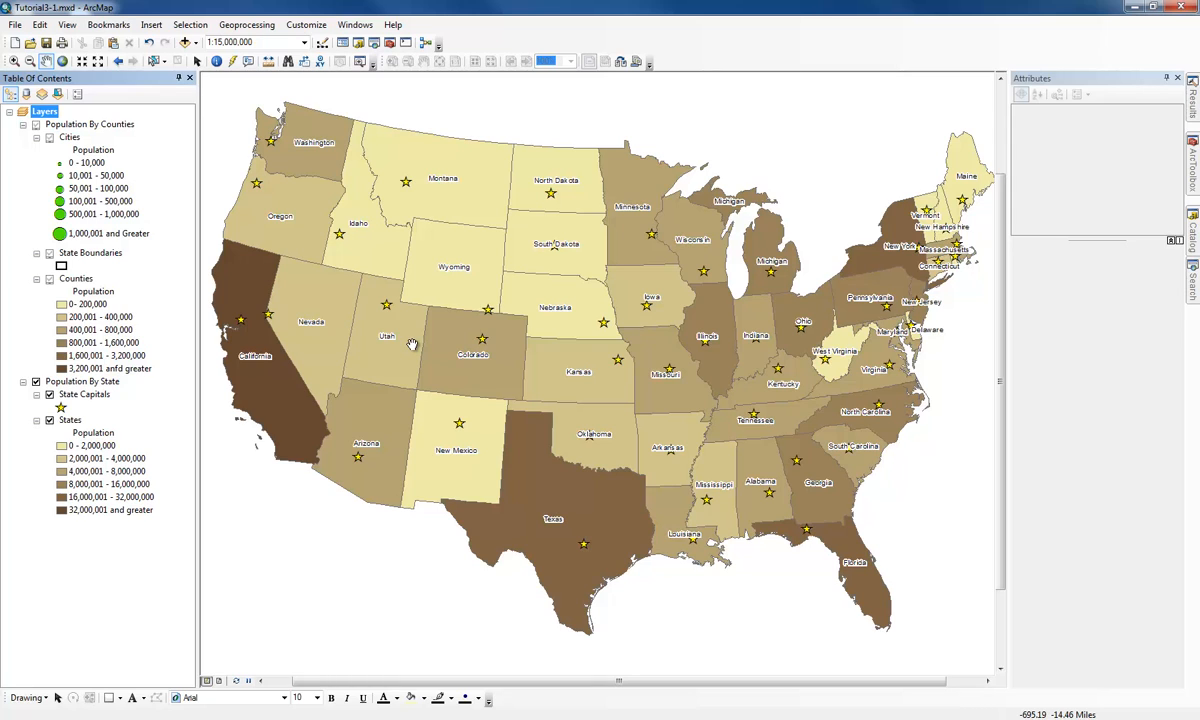
left_click(1178, 78)
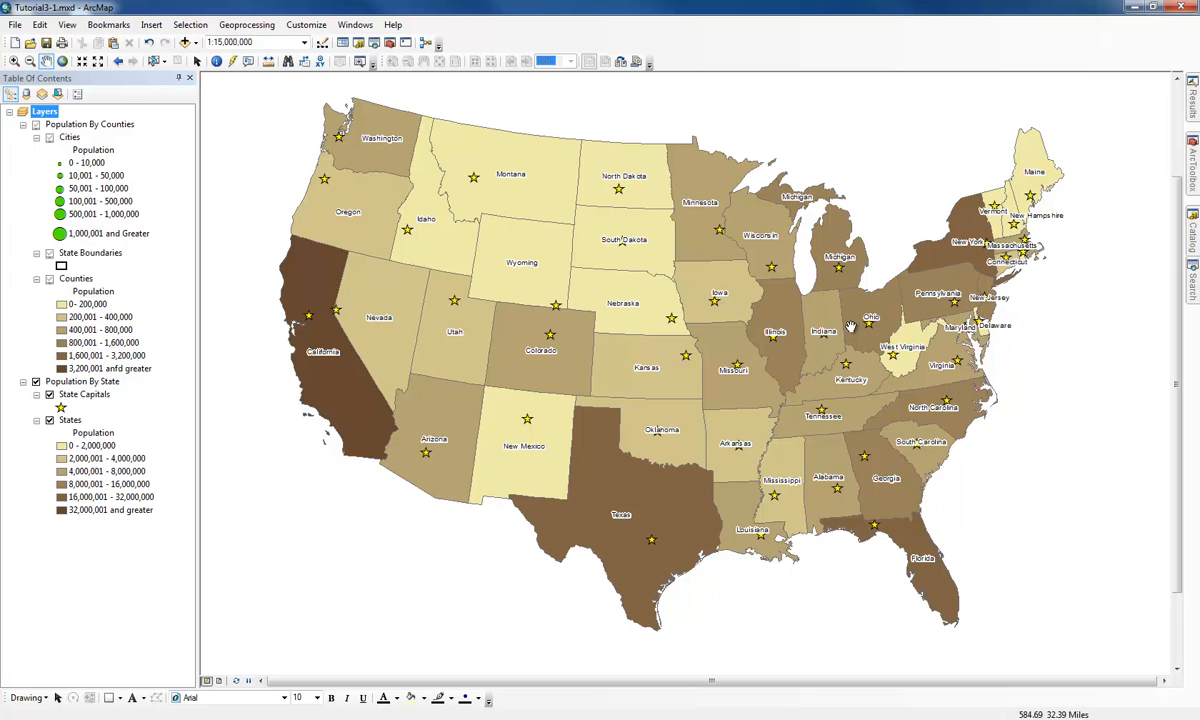
Step: Open a state capital's linked web page with the Hyperlink tool, and minimize the web page window
left_click(233, 62)
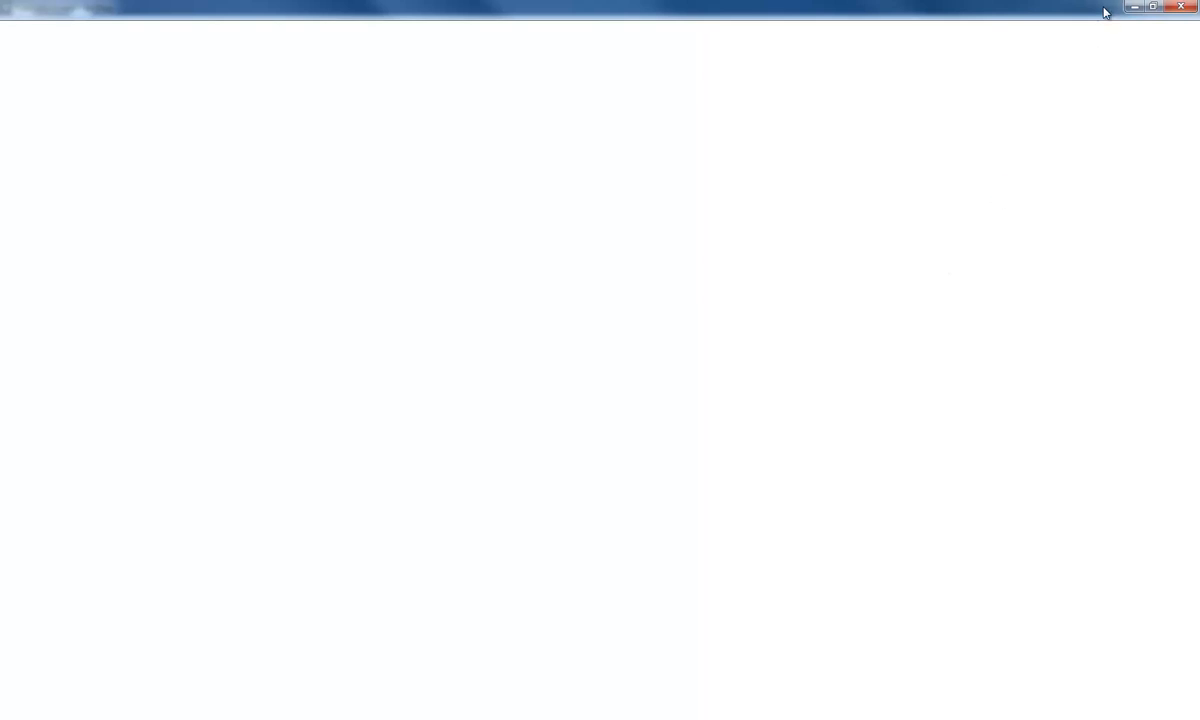
left_click(1132, 9)
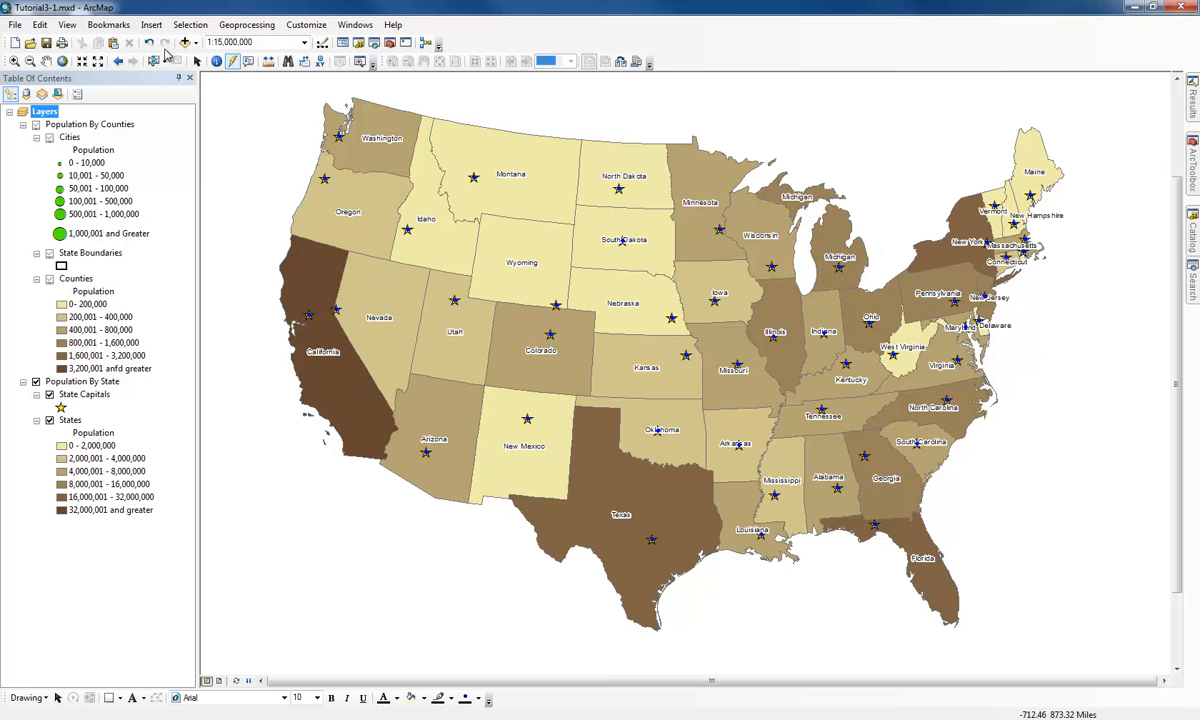
Step: Inspect the attributes of the city of Butler, Pennsylvania in an HTML pop-up, including its AGE_18_21 and AGE_22_29 rows, and close it
left_click(14, 61)
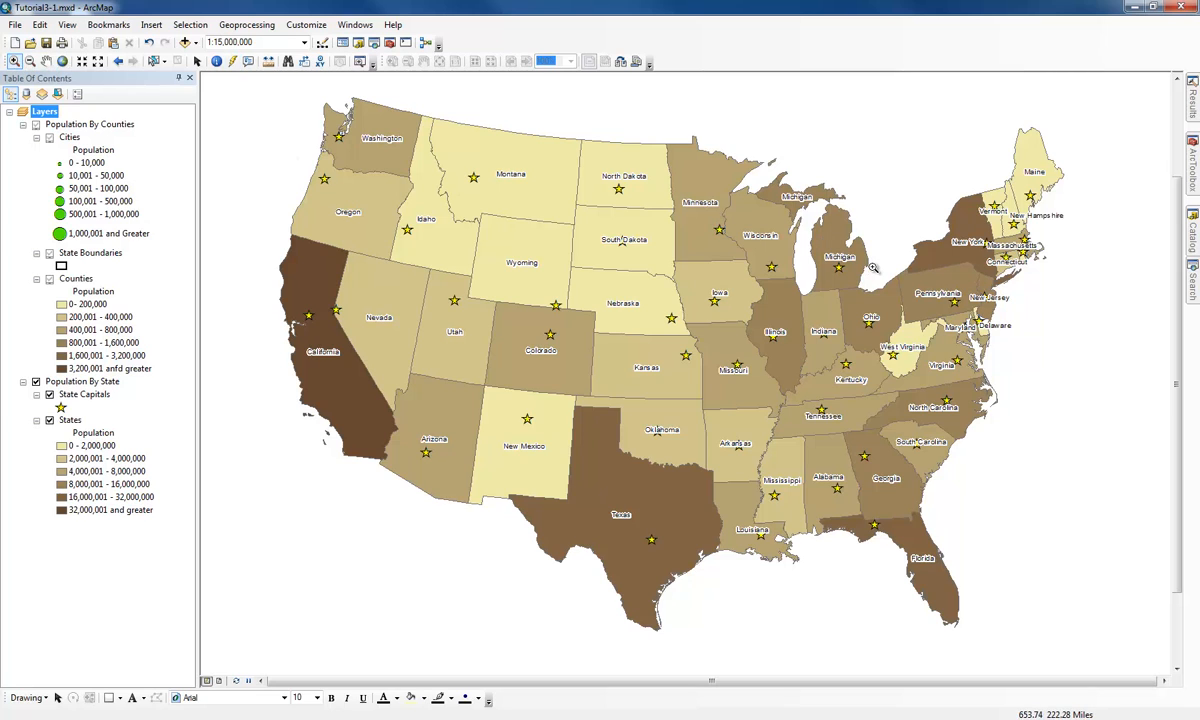
left_click_drag(886, 263, 1016, 329)
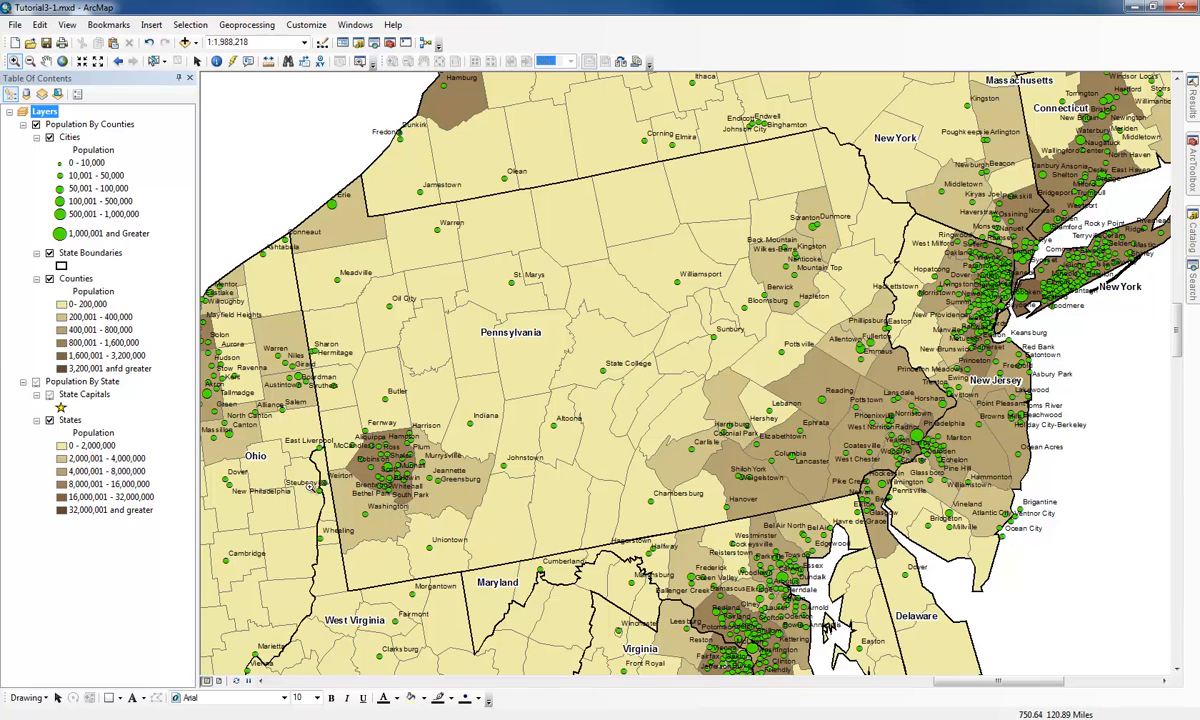
mouse_move(389, 448)
left_click(249, 62)
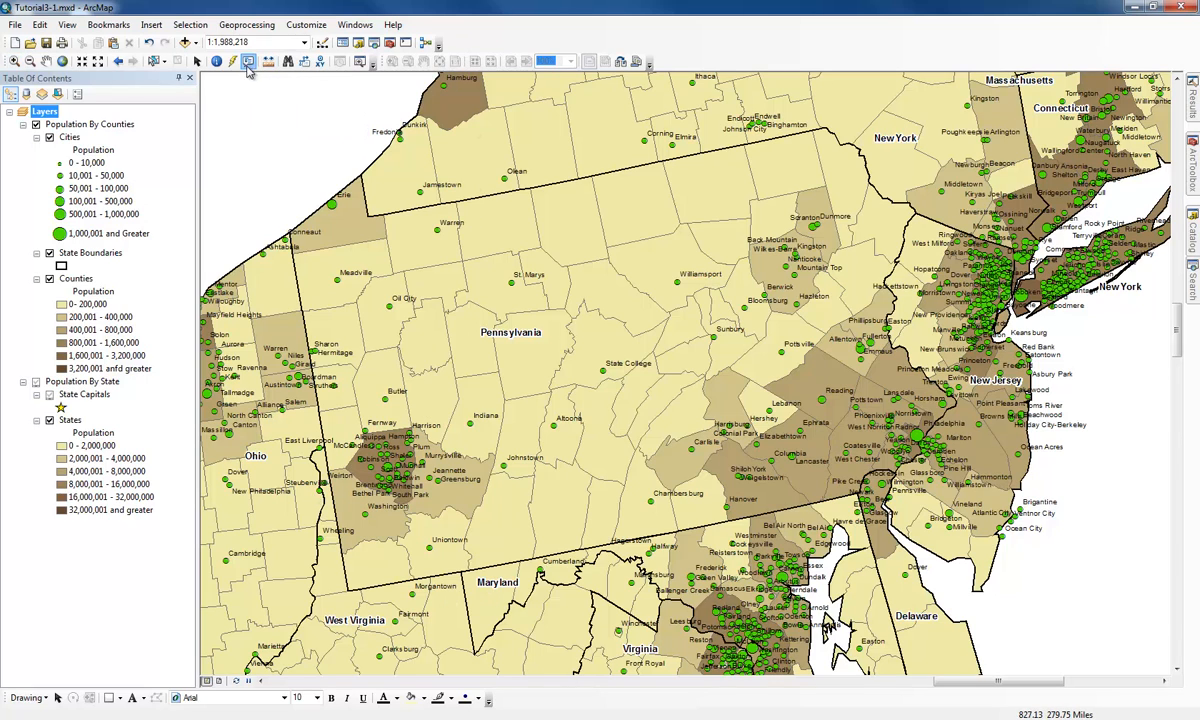
left_click(386, 404)
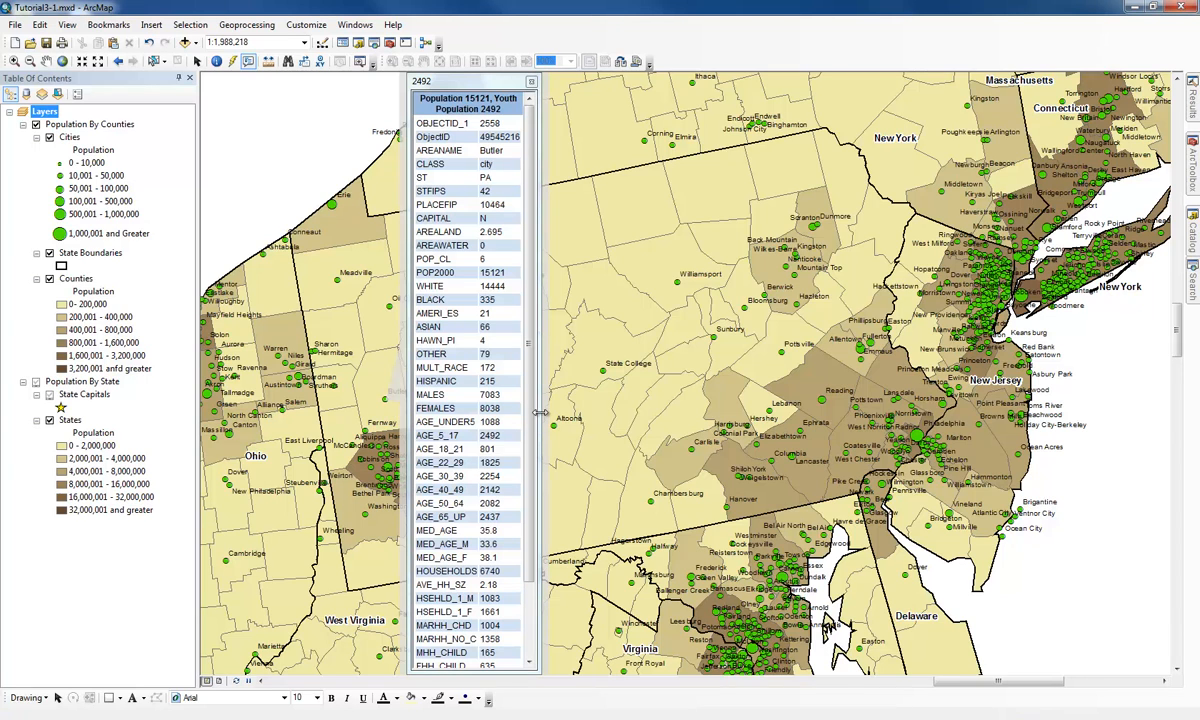
left_click_drag(540, 412, 632, 400)
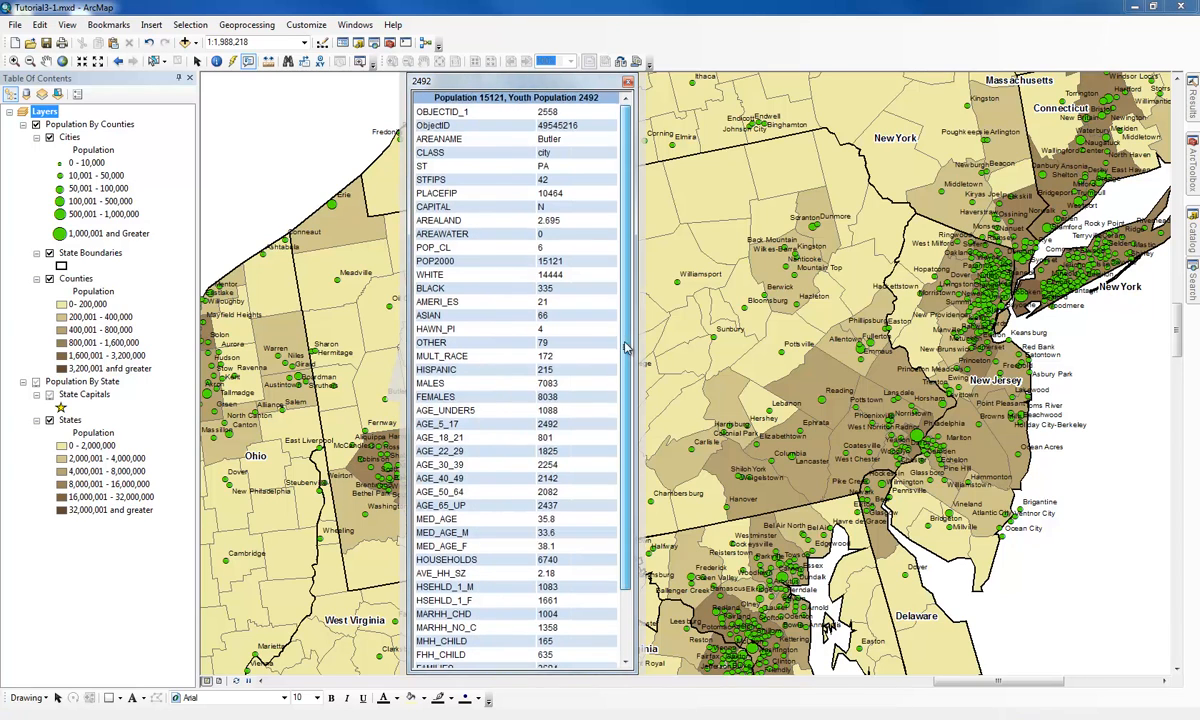
left_click_drag(625, 347, 627, 391)
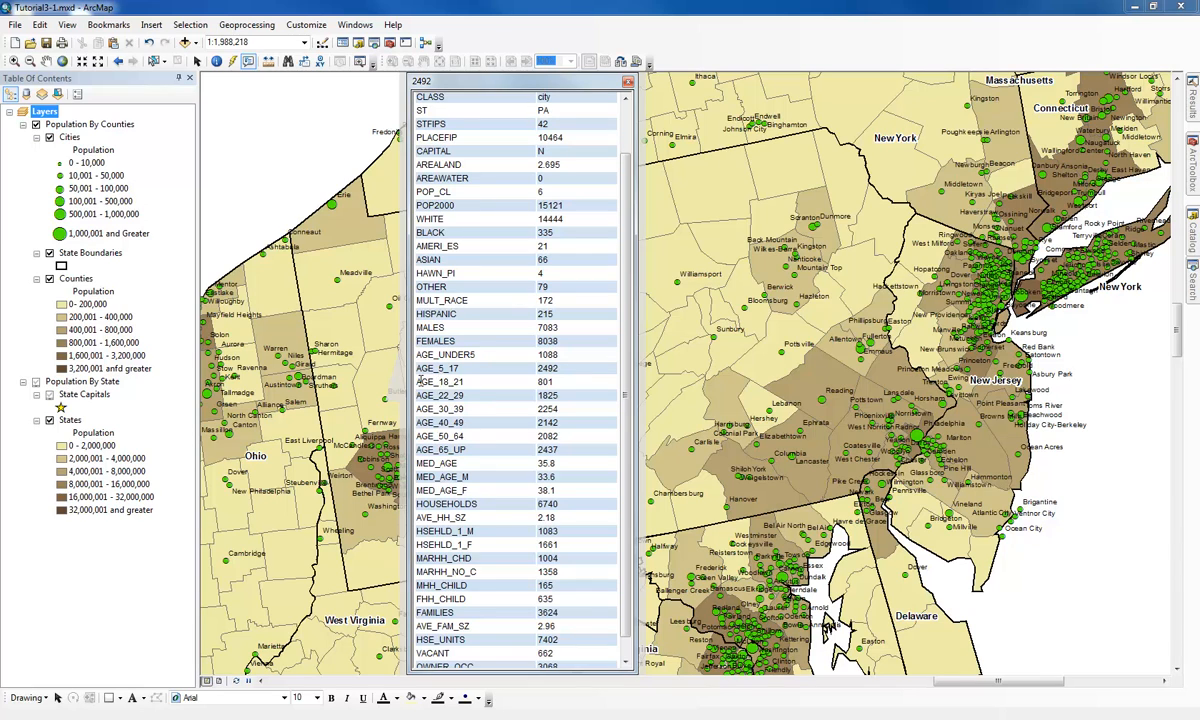
left_click_drag(441, 382, 460, 396)
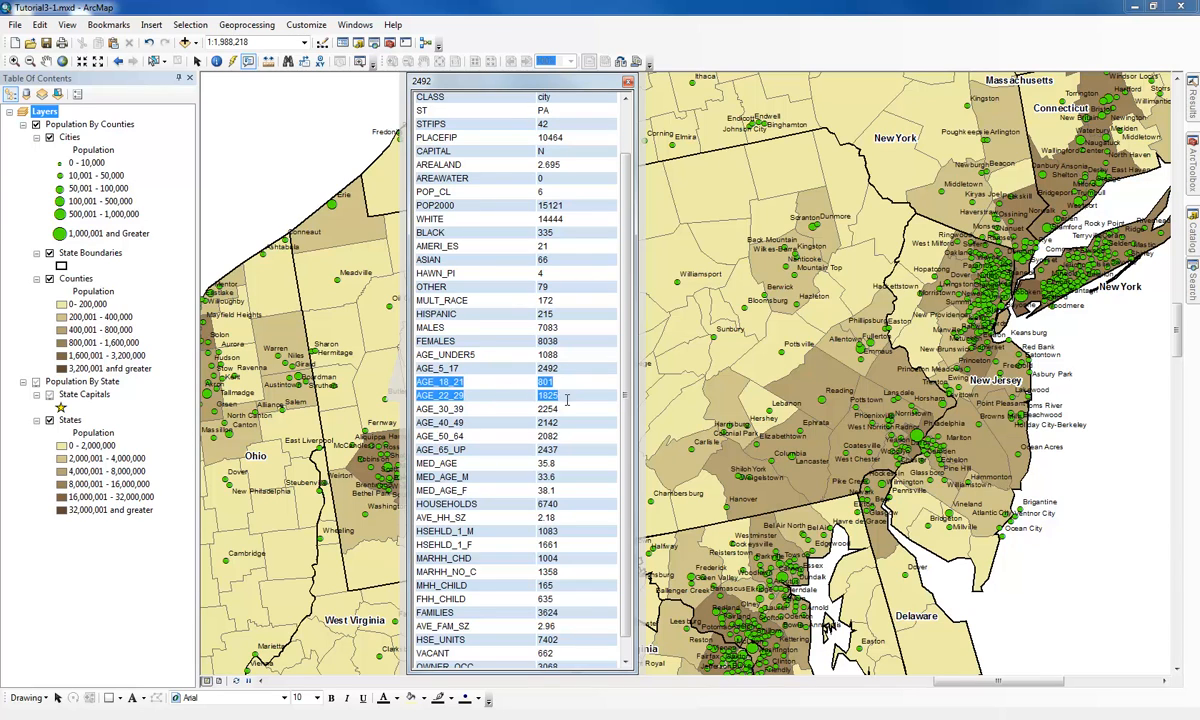
left_click(420, 384)
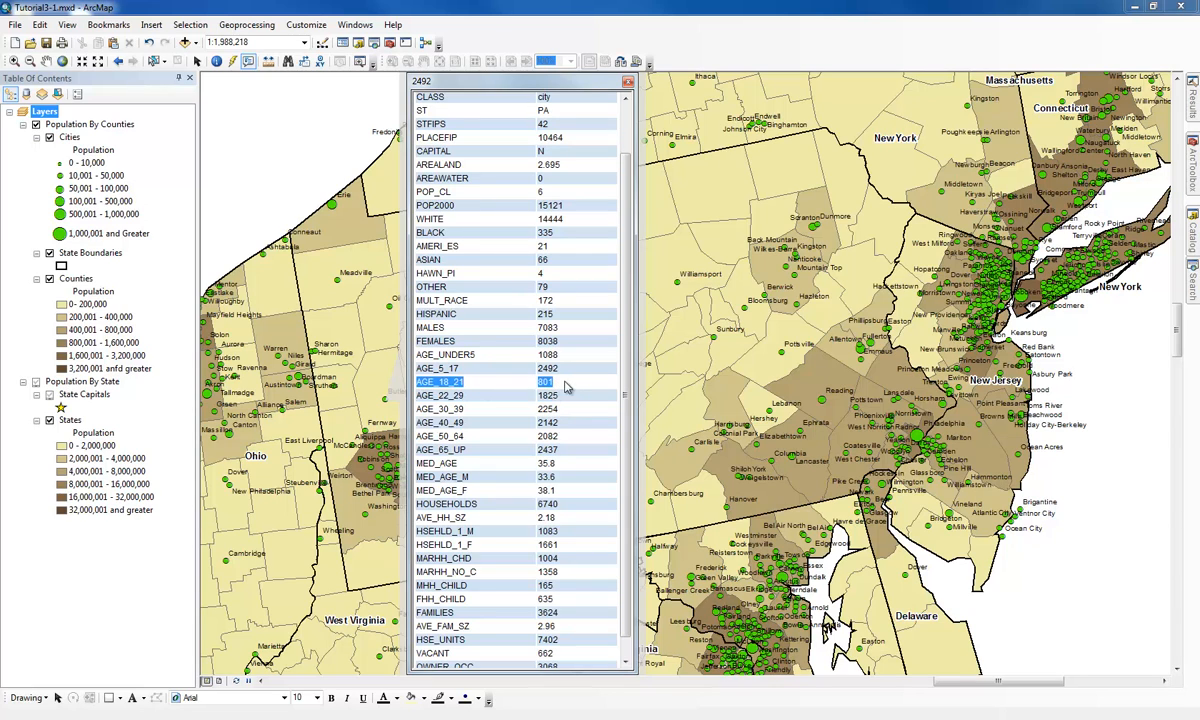
left_click(628, 82)
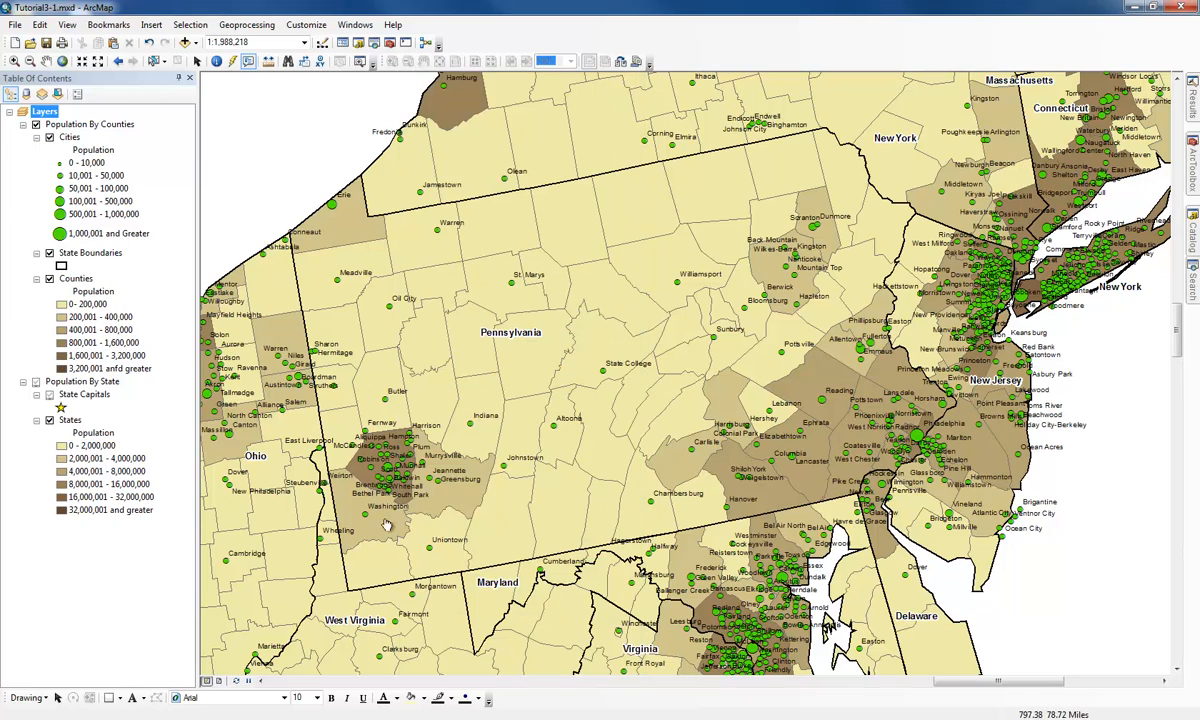
Step: View Pittsburgh's attributes in a widened HTML pop-up and close it
scroll(377, 517, "down", 5)
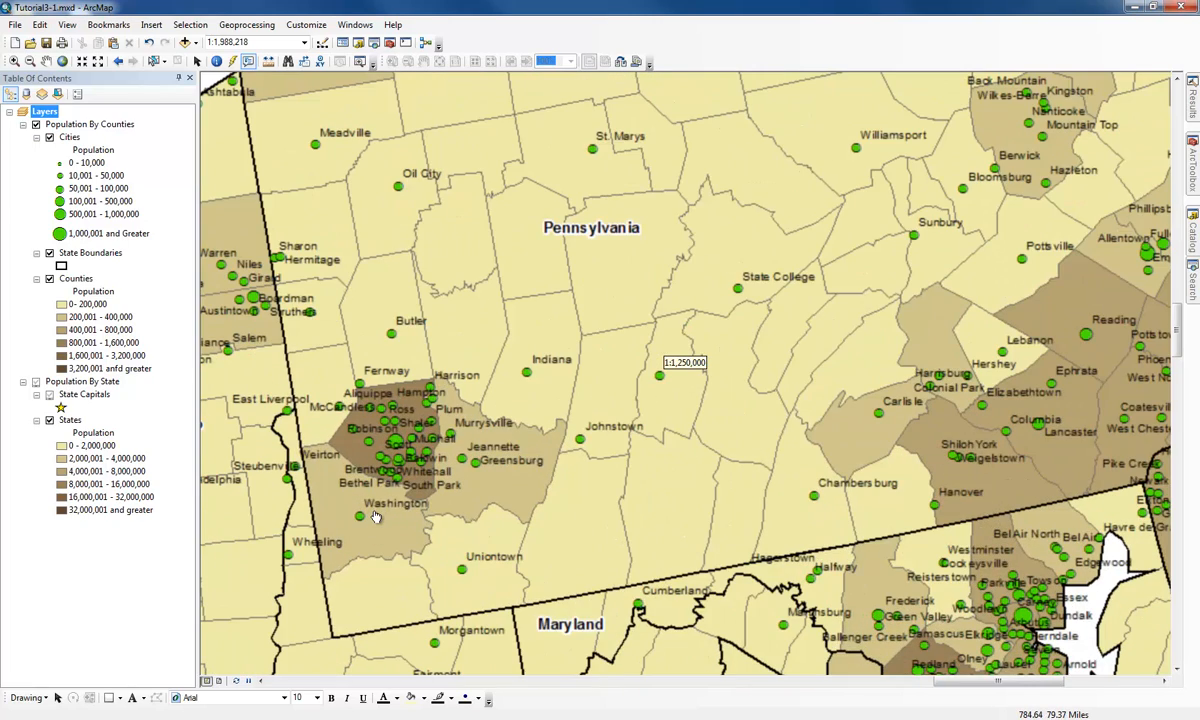
left_click(396, 438)
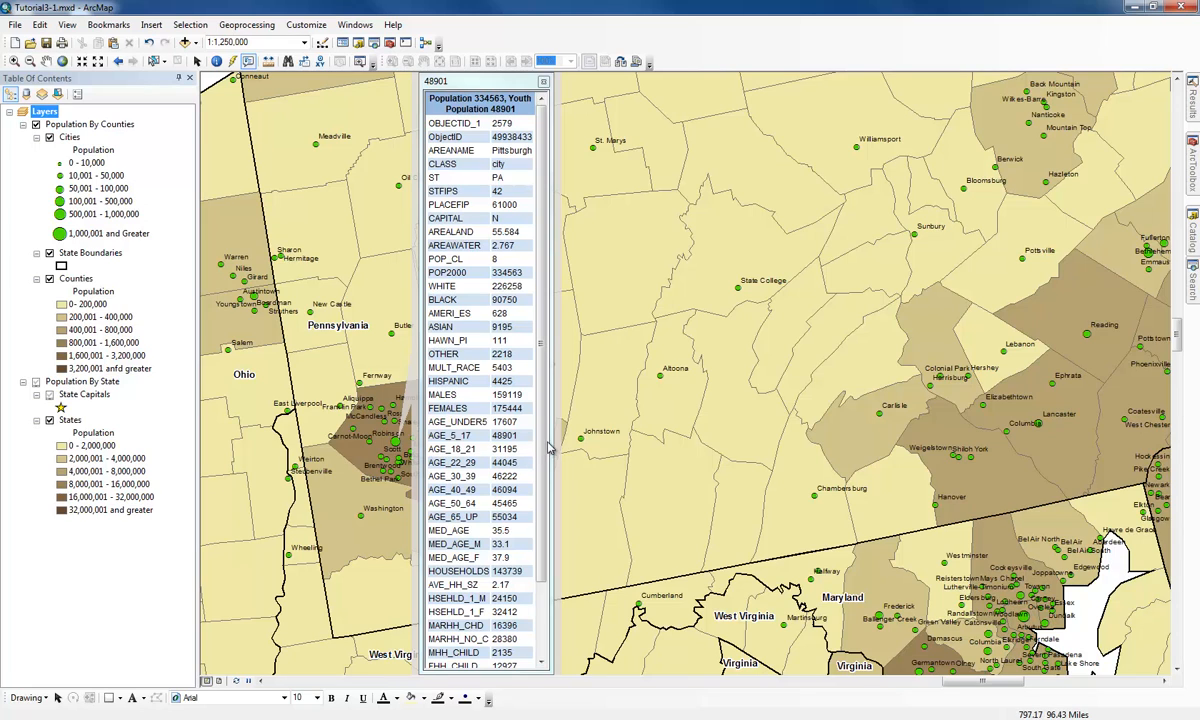
left_click_drag(551, 437, 614, 434)
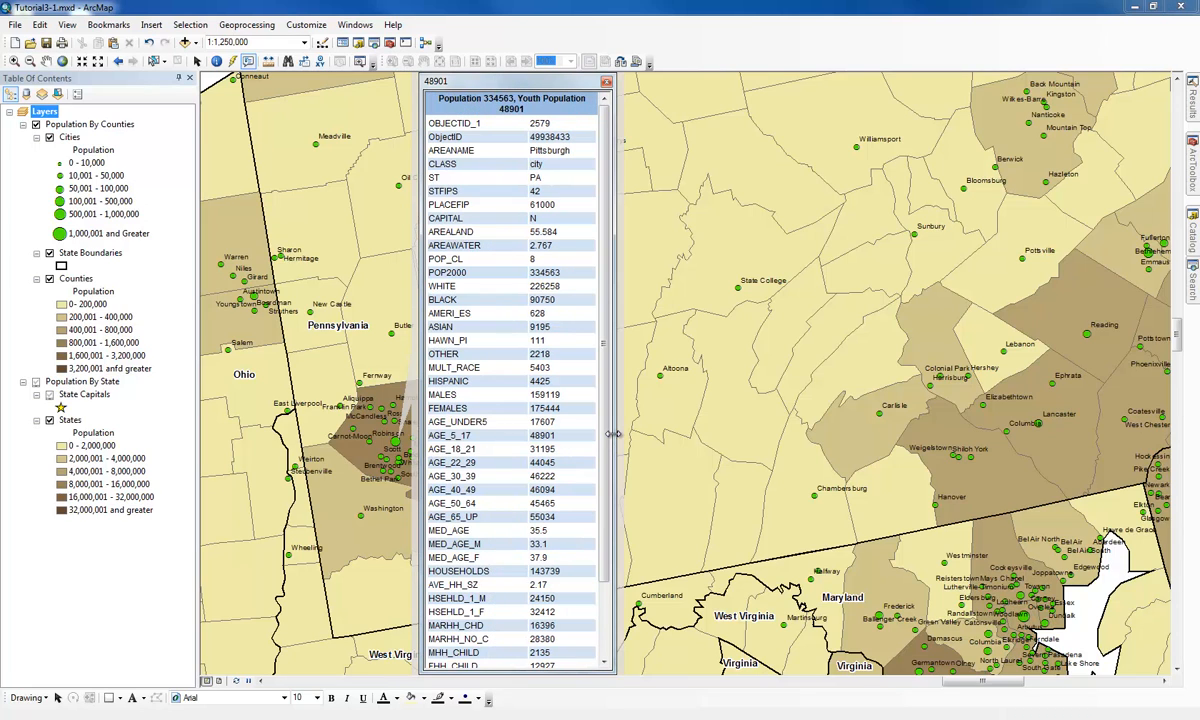
left_click(606, 84)
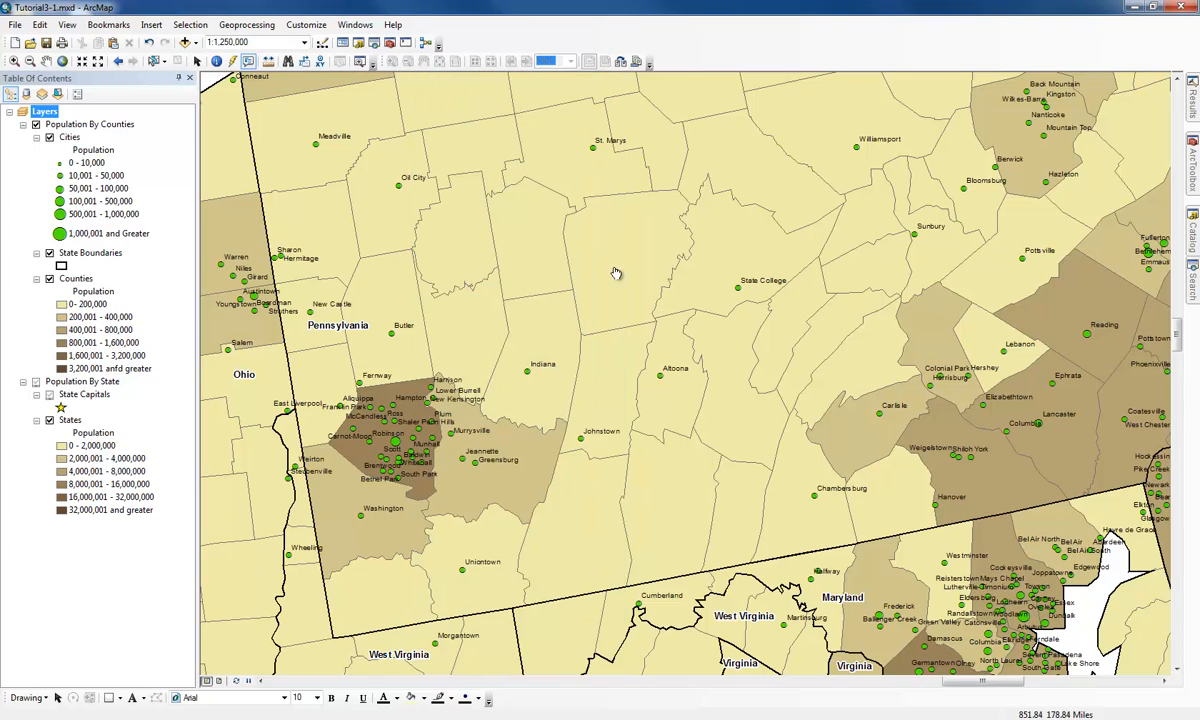
Step: Identify the top-most feature in western Pennsylvania and review which layers can be identified
left_click(218, 66)
left_click(370, 352)
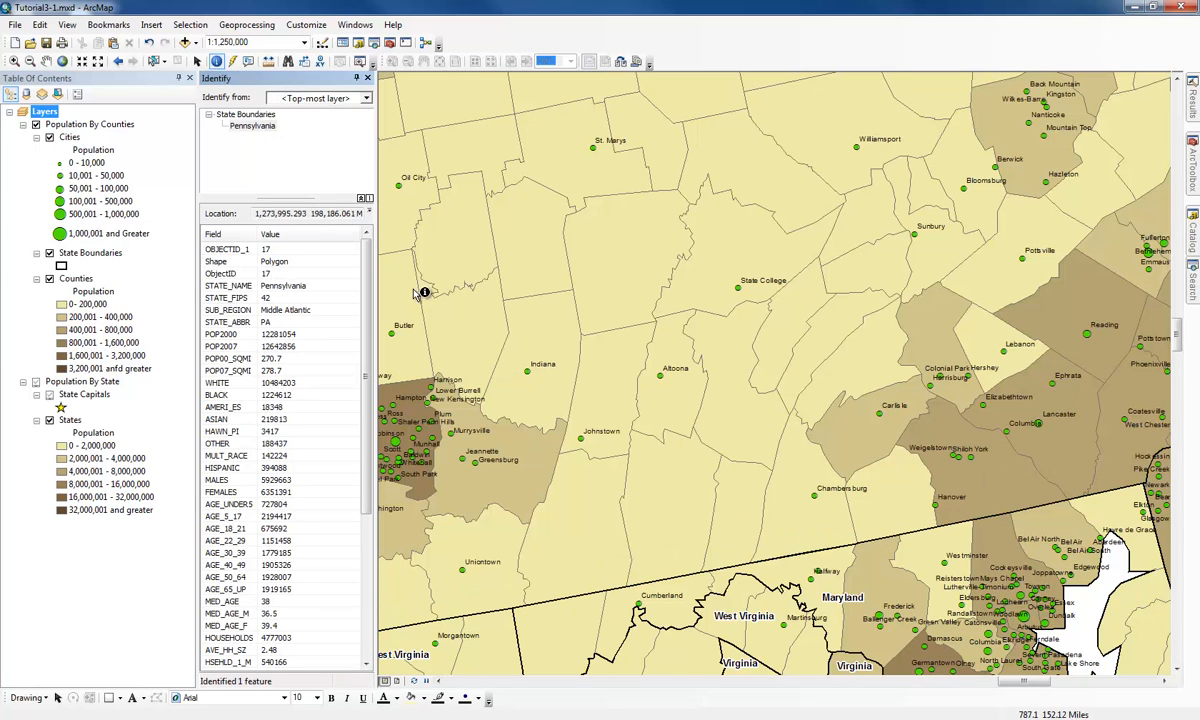
left_click(313, 100)
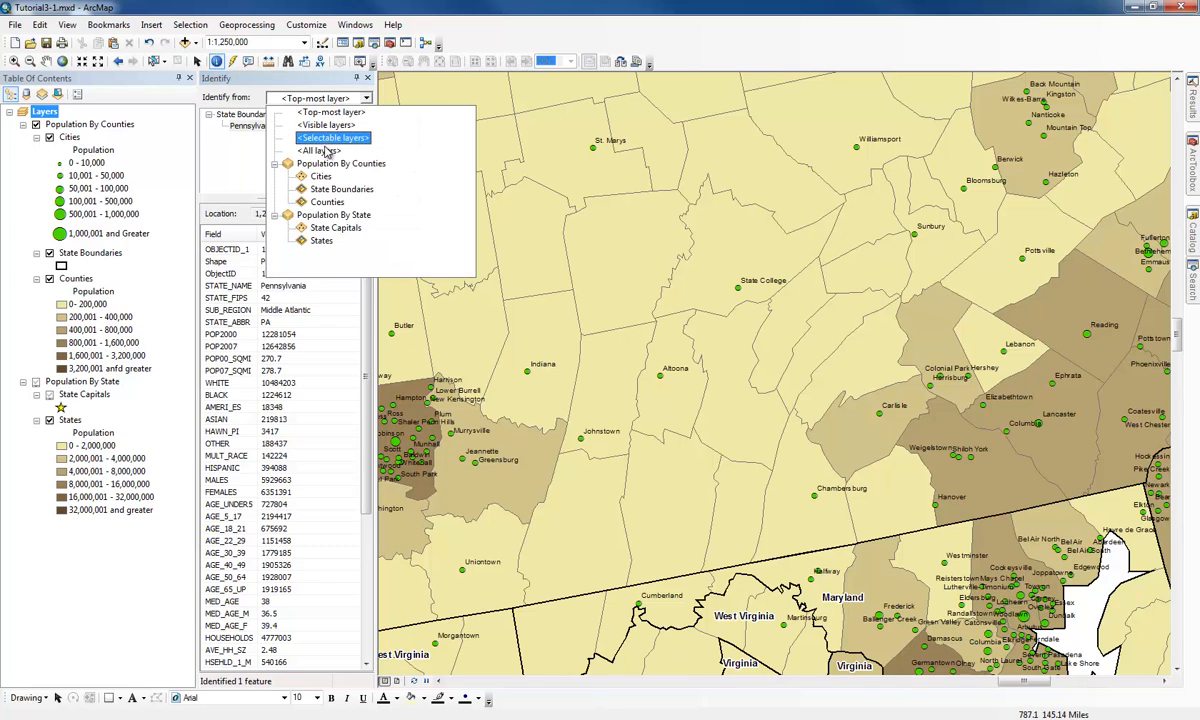
left_click(323, 101)
Step: Restrict Identify to the Cities layer, inspect the attributes of Hampton and Pittsburgh, and close the results
left_click(323, 101)
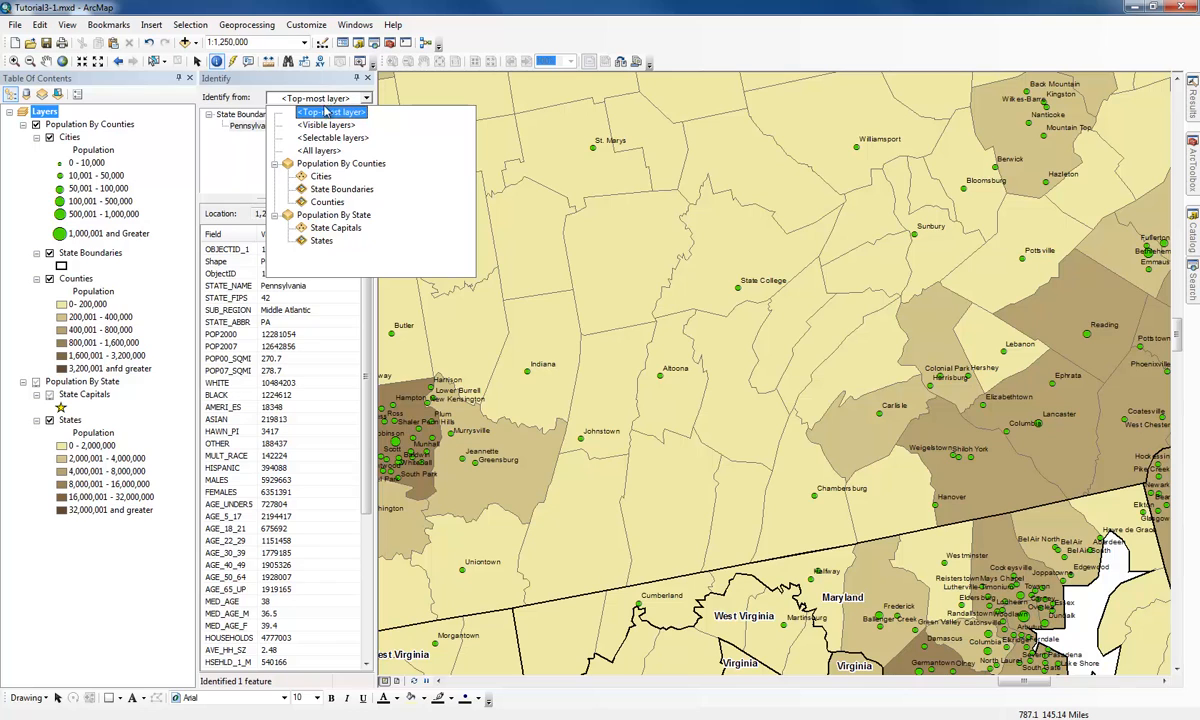
left_click(320, 176)
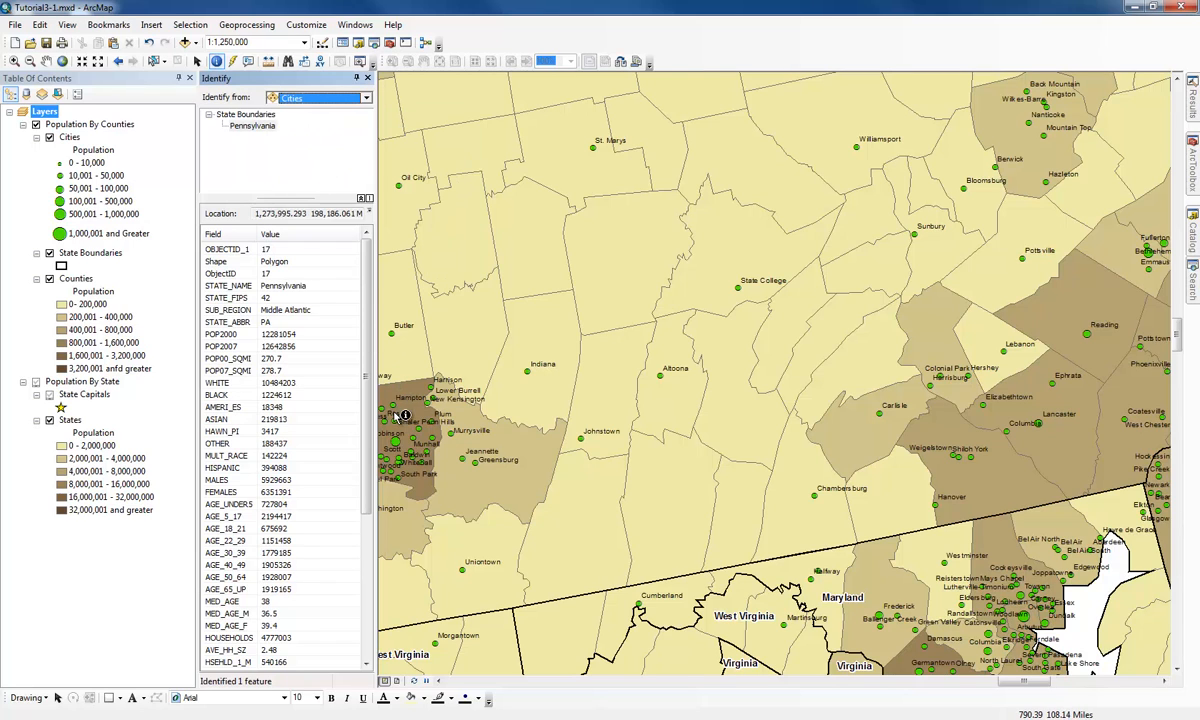
left_click(396, 422)
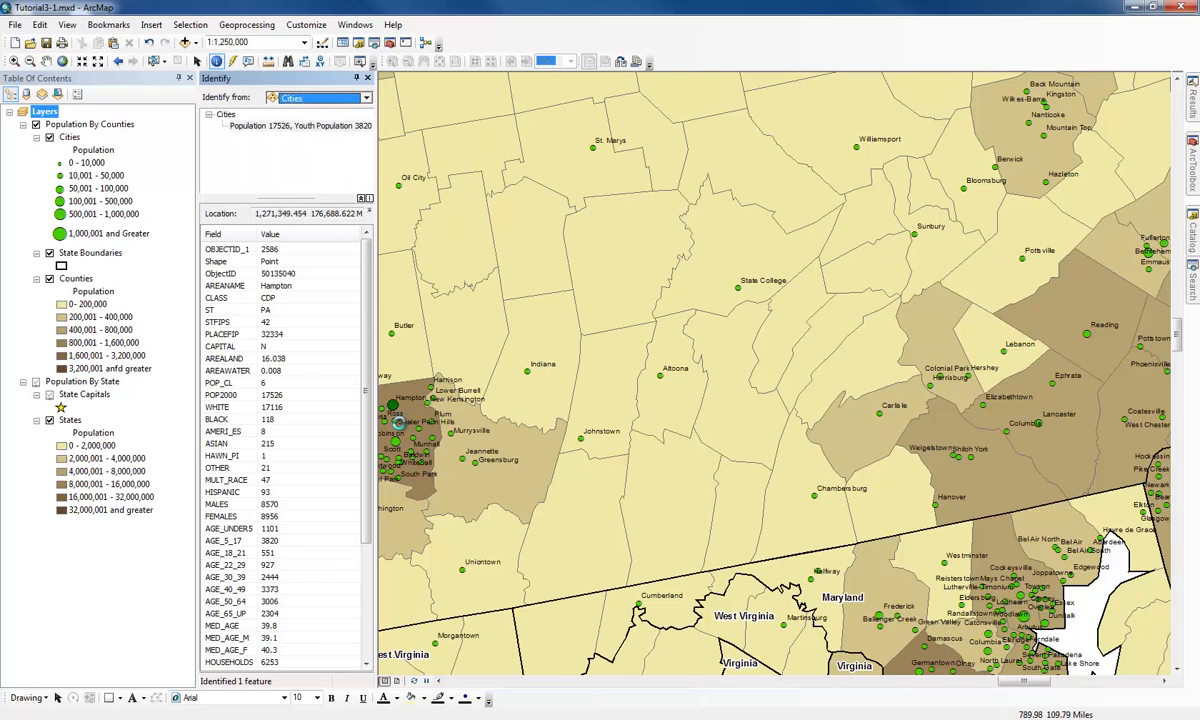
left_click(385, 415)
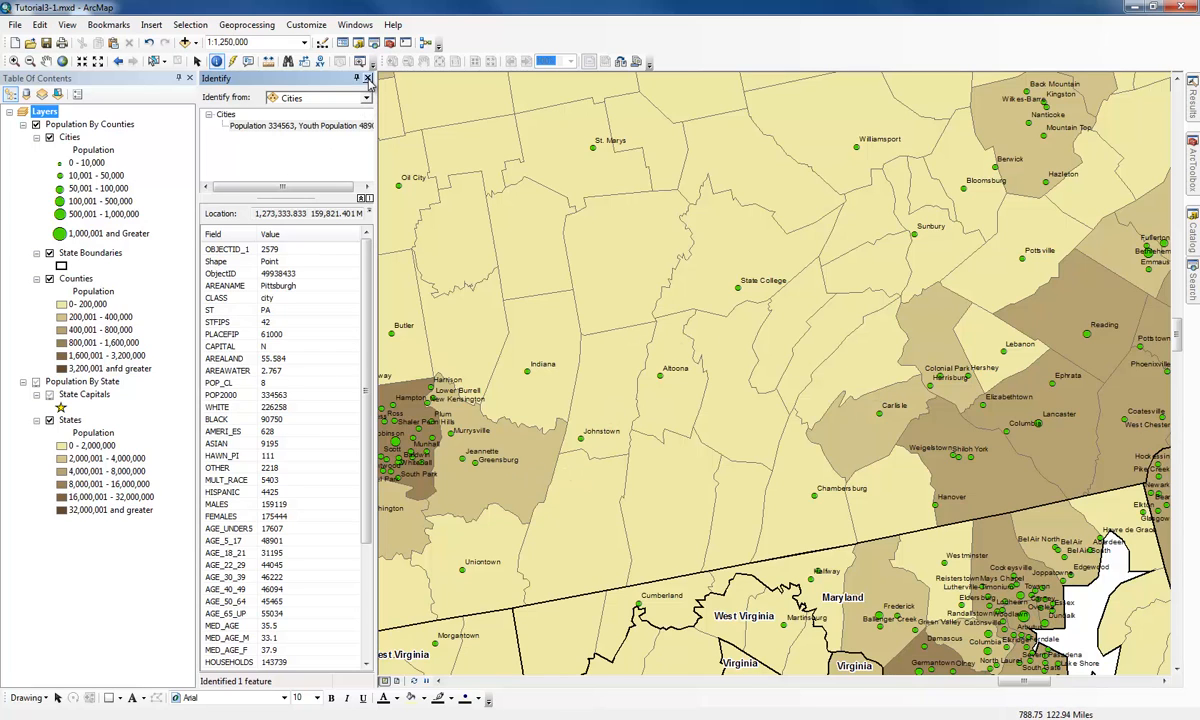
left_click(368, 79)
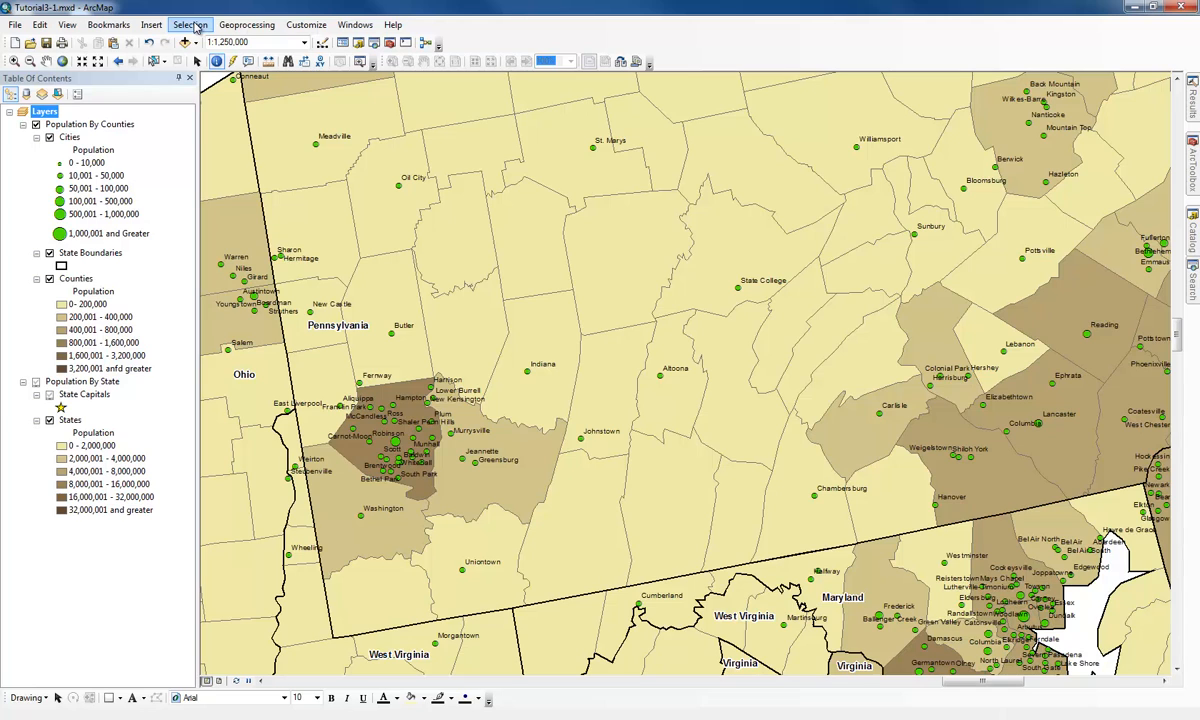
Step: Return the map to its full extent and open the Tutorial3-2.mxd map document
left_click(62, 61)
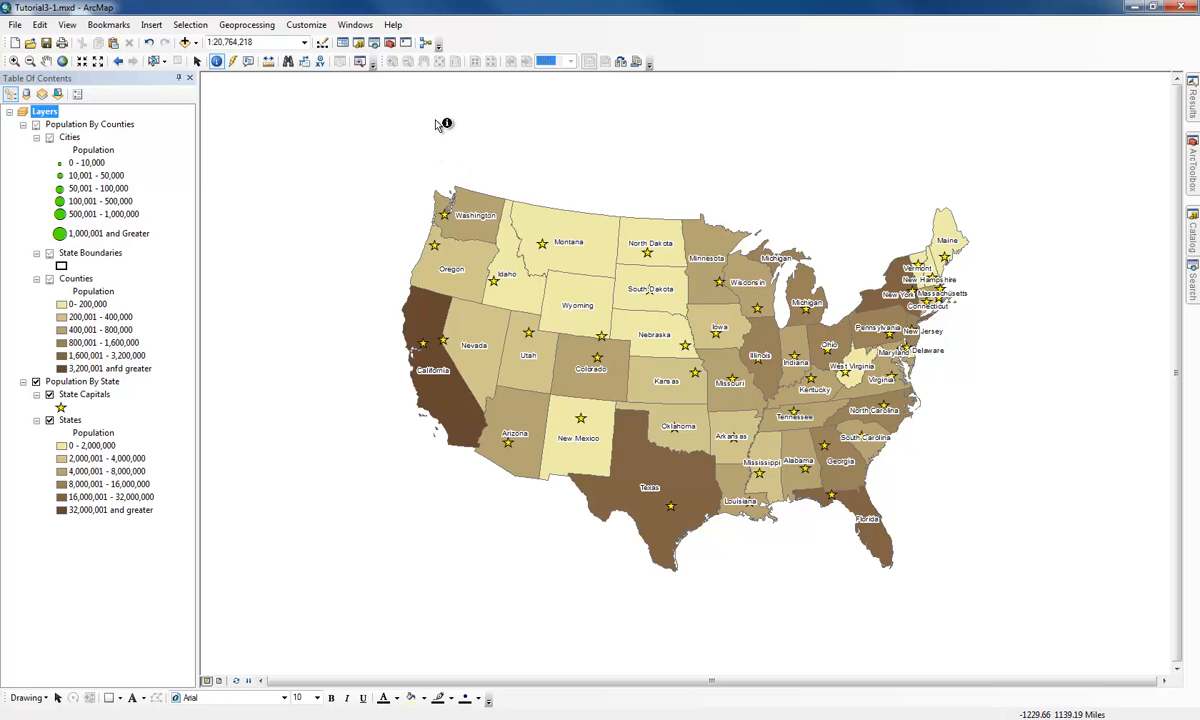
left_click(30, 43)
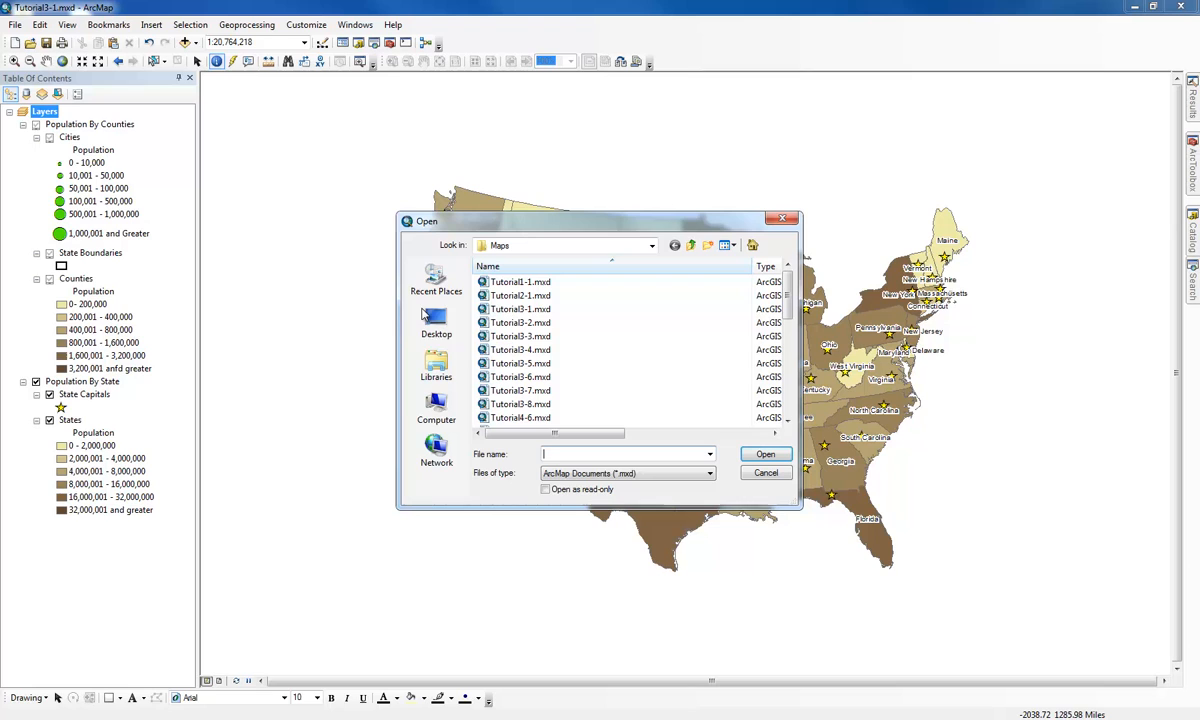
left_click(528, 323)
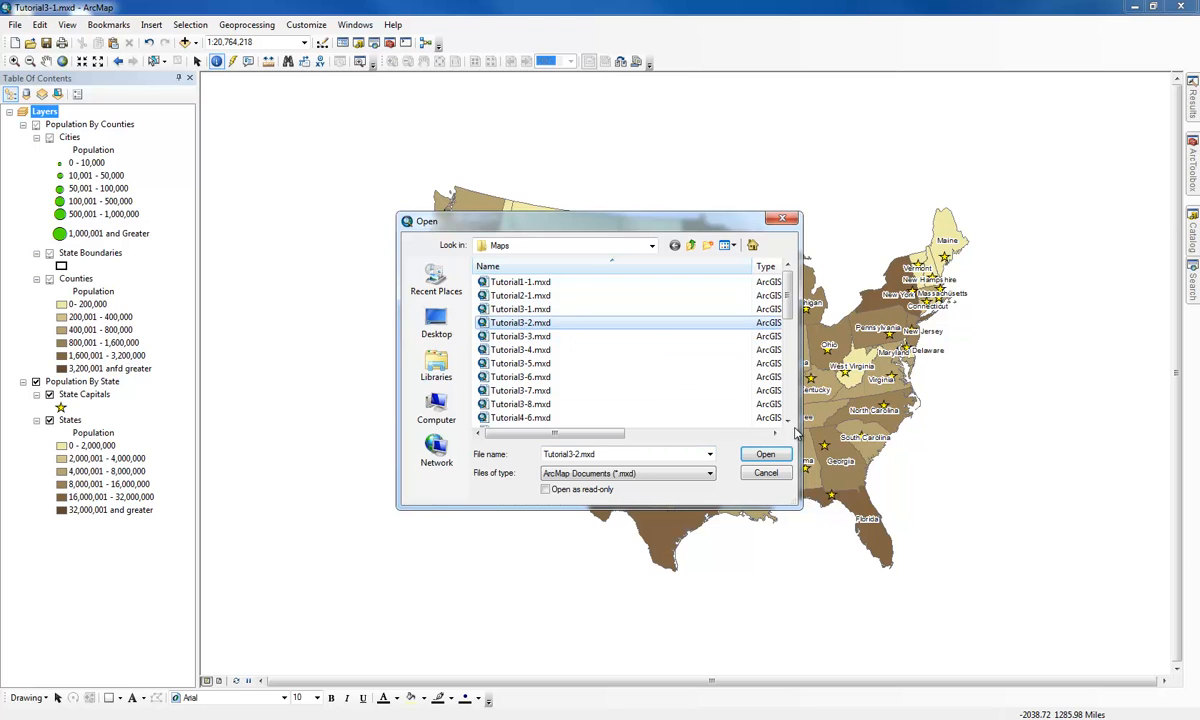
left_click(763, 455)
left_click(614, 400)
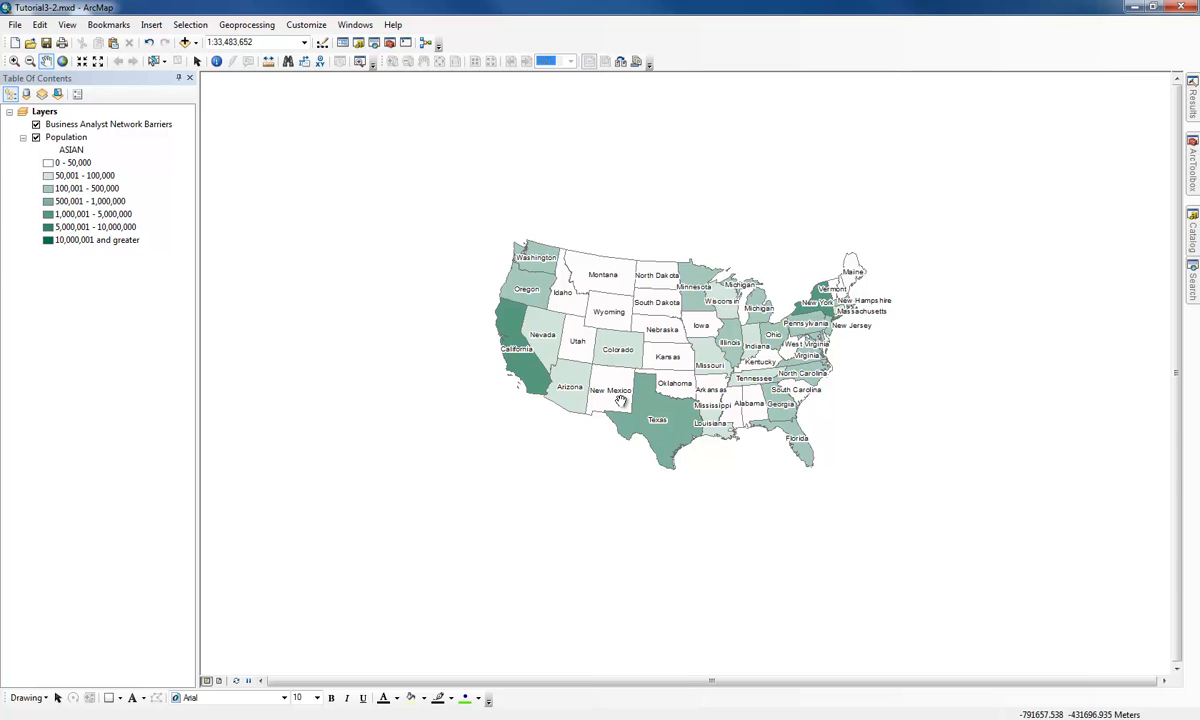
Step: Switch the map to layout view and review the page and print setup without changing it
left_click(67, 24)
left_click(100, 57)
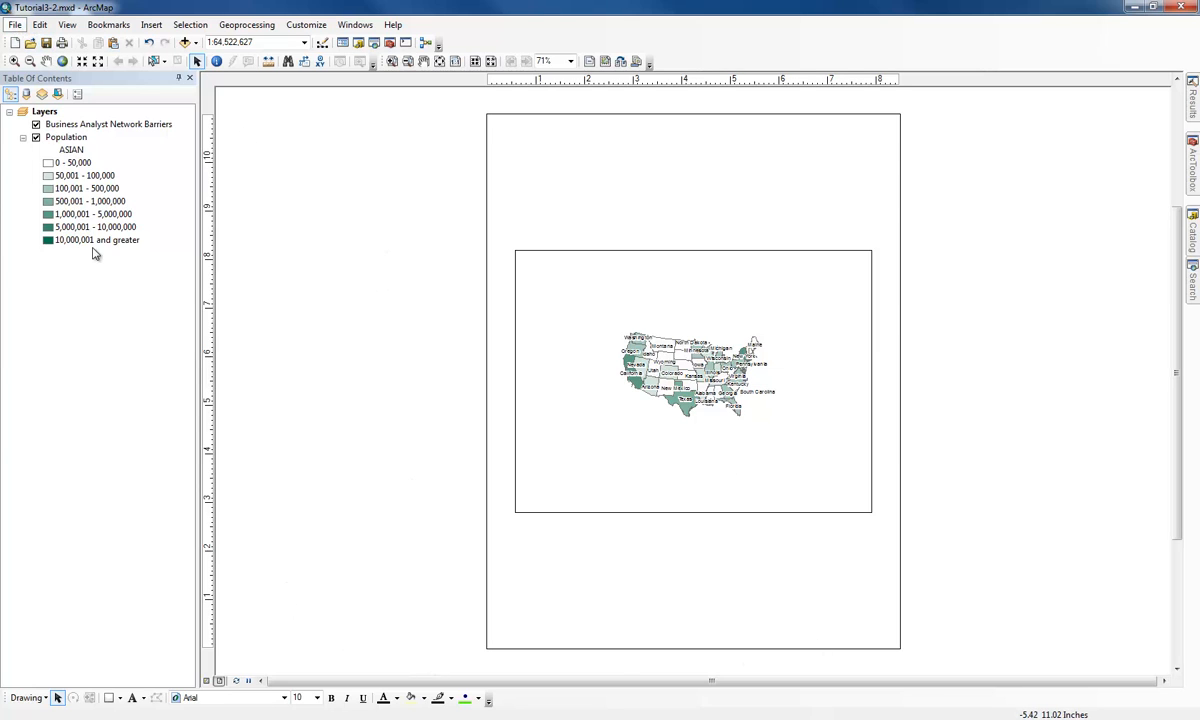
left_click(82, 194)
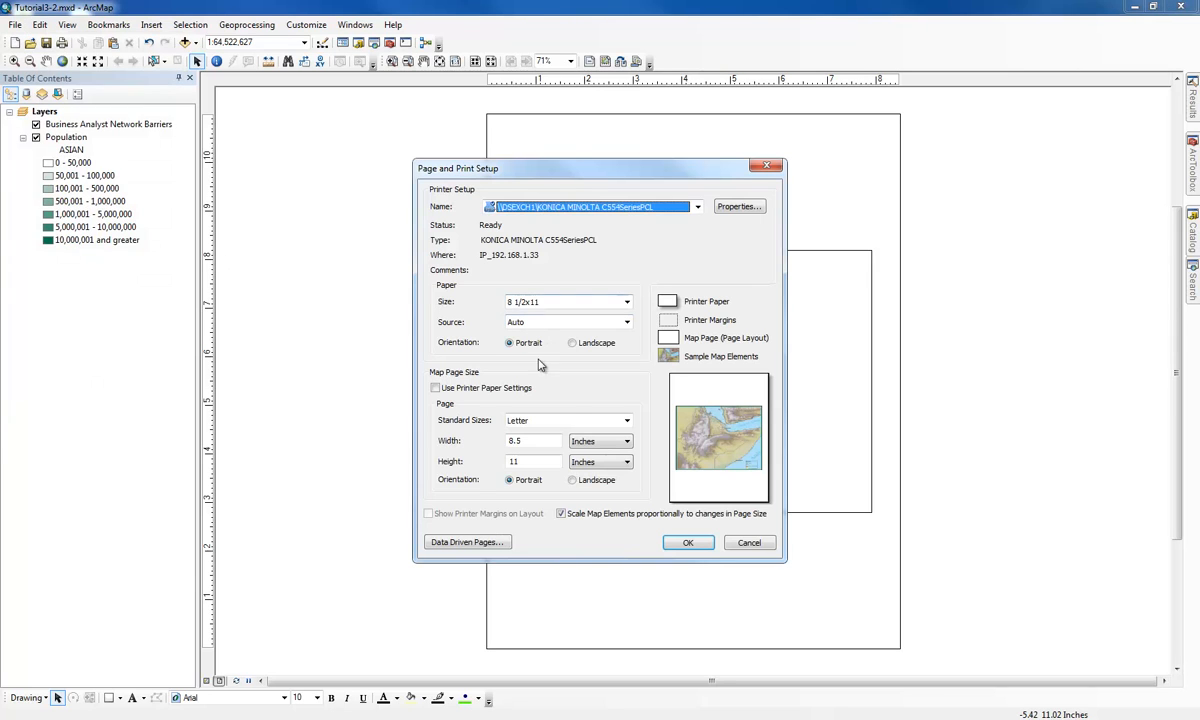
left_click(748, 544)
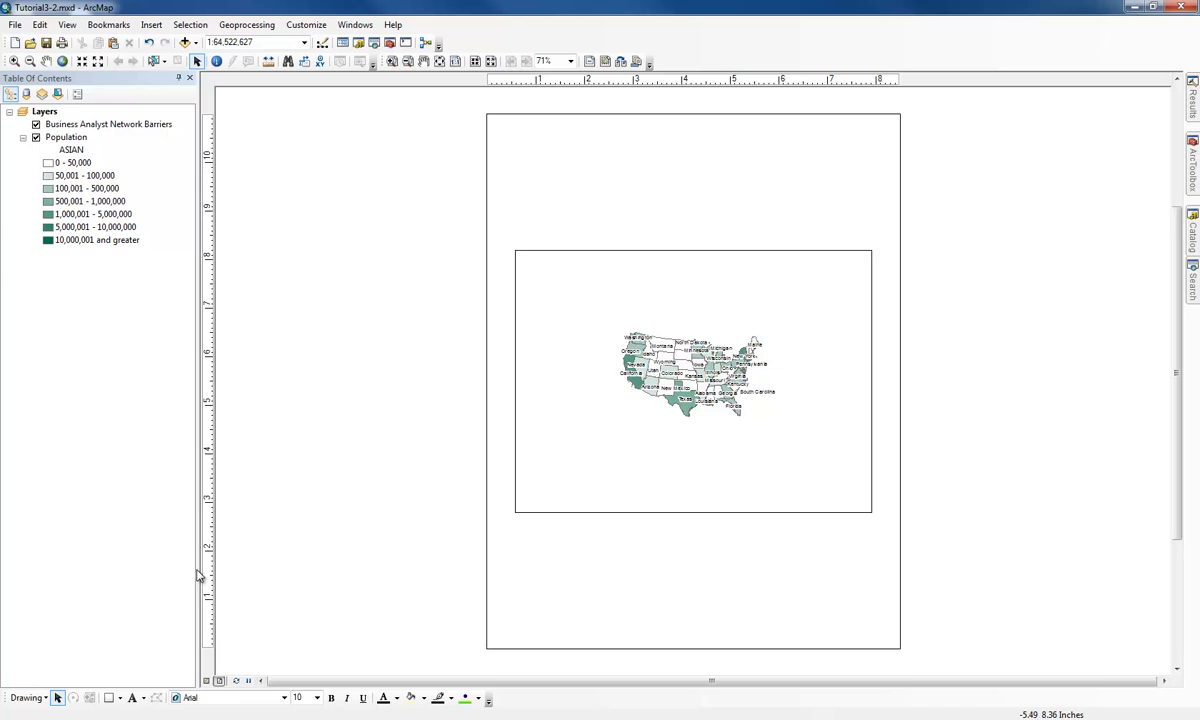
Step: Compare the map in data view and layout view, finishing in layout view
left_click(207, 681)
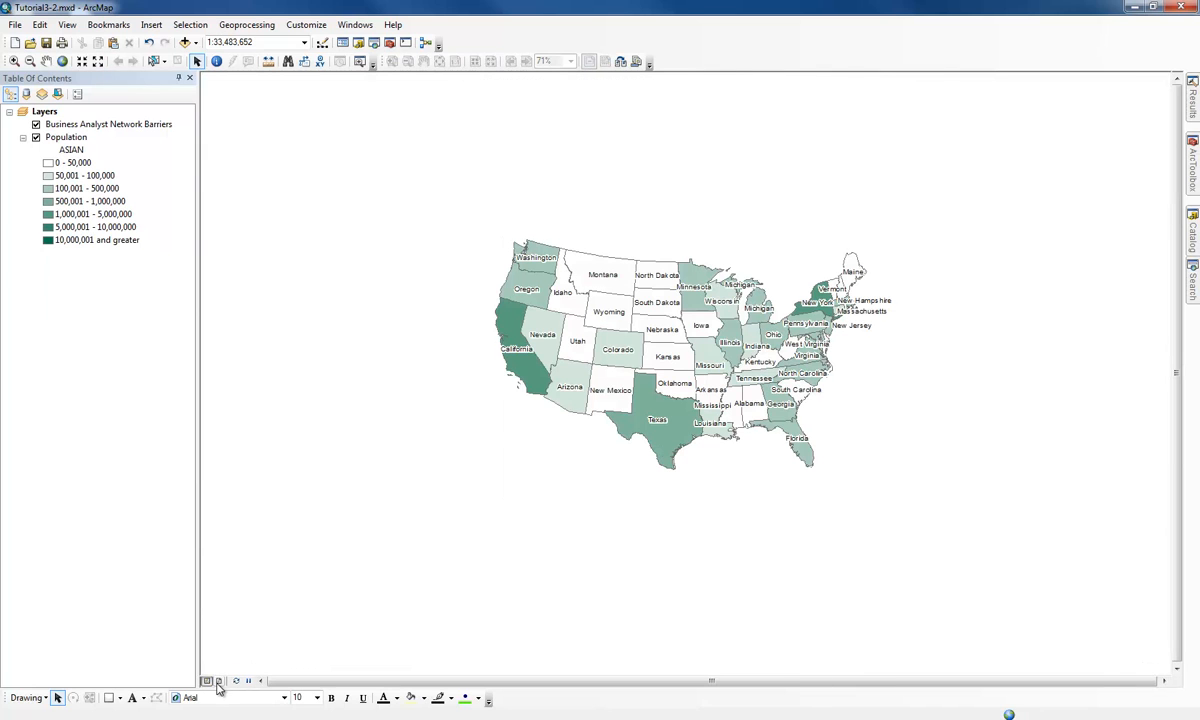
left_click(220, 681)
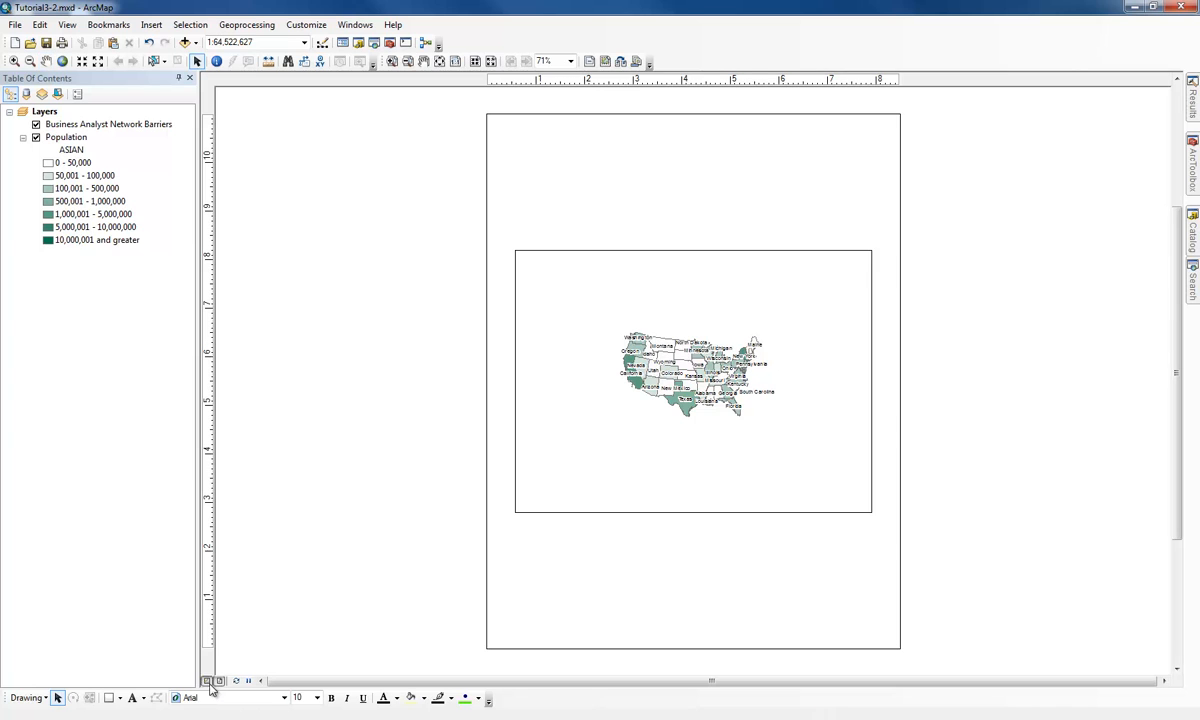
left_click(207, 681)
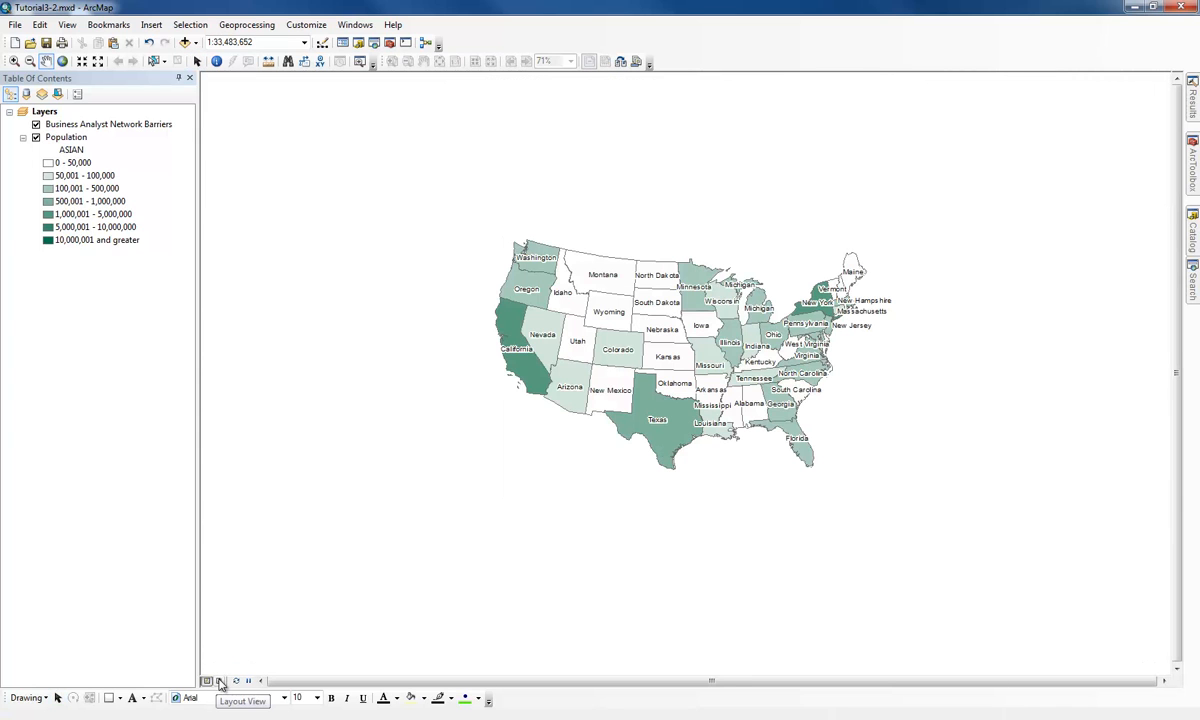
left_click(220, 683)
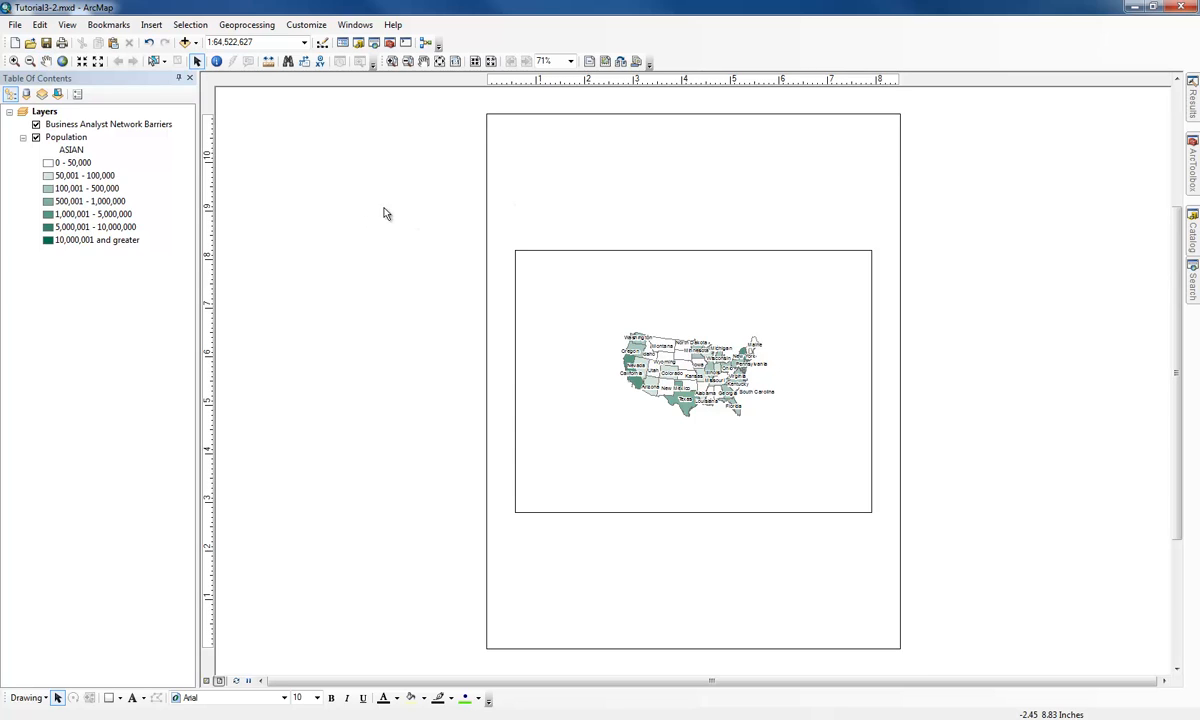
Step: Change the page layout to the ConterminousUSA.mxd template from the USA templates
left_click(620, 62)
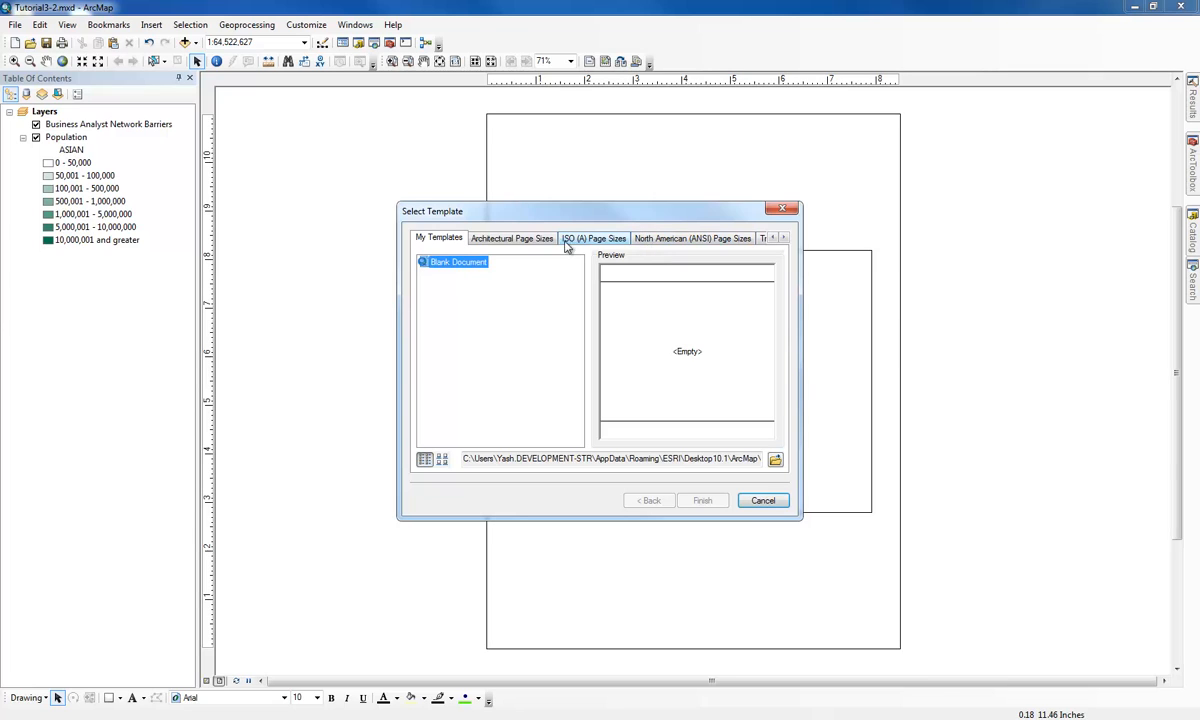
left_click(783, 238)
left_click(783, 238)
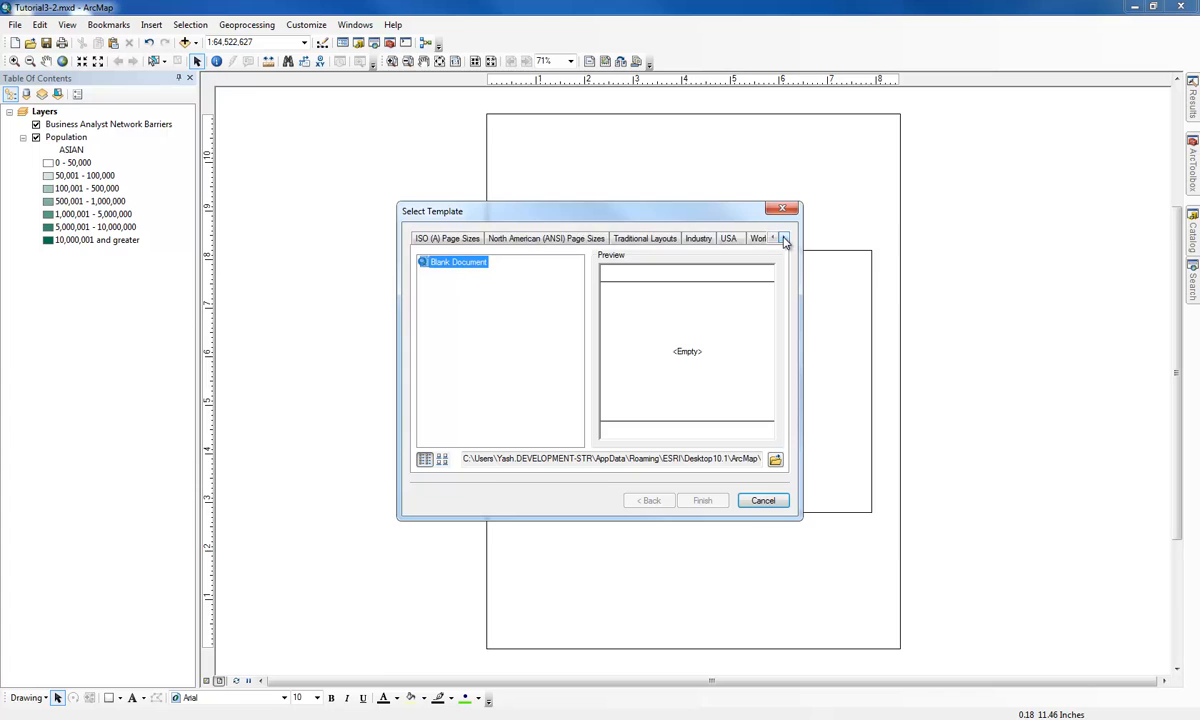
left_click(783, 238)
left_click(656, 240)
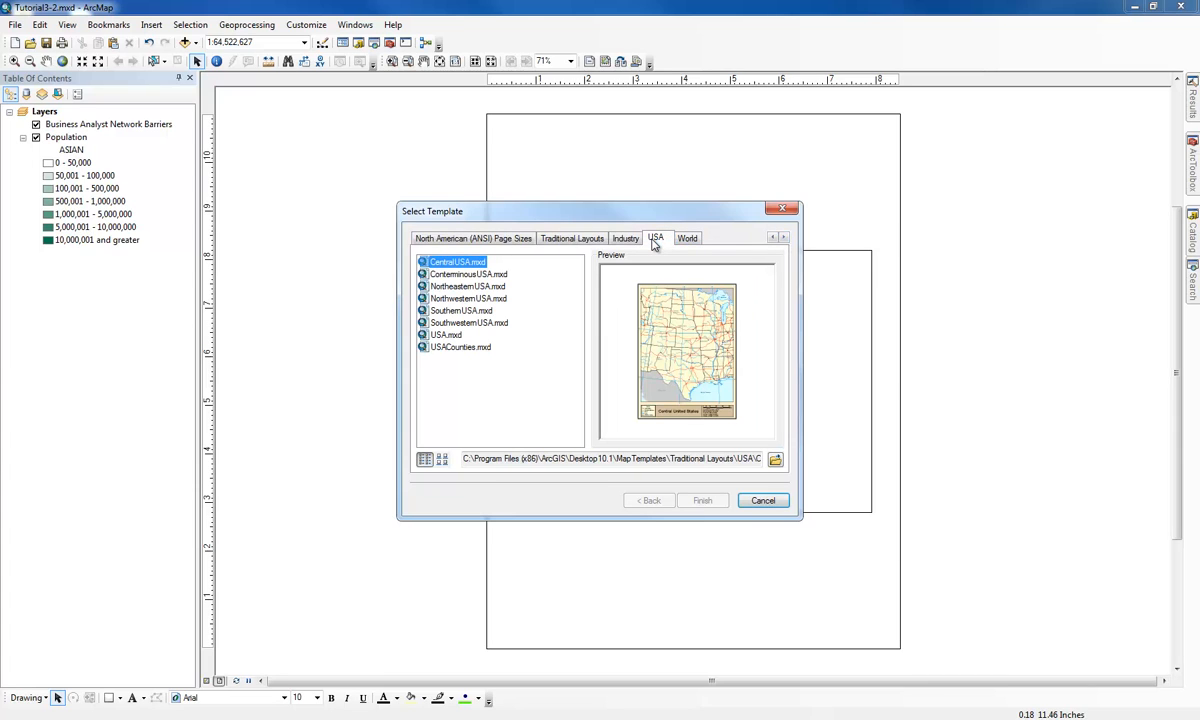
left_click(467, 274)
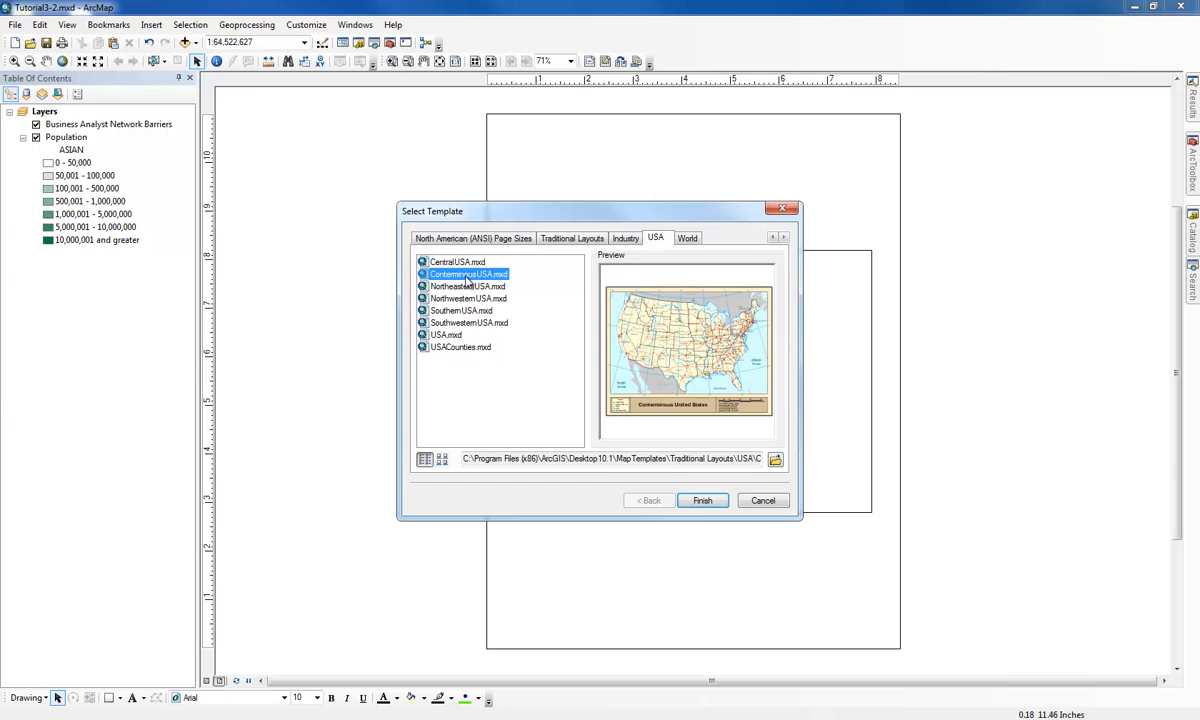
left_click(698, 501)
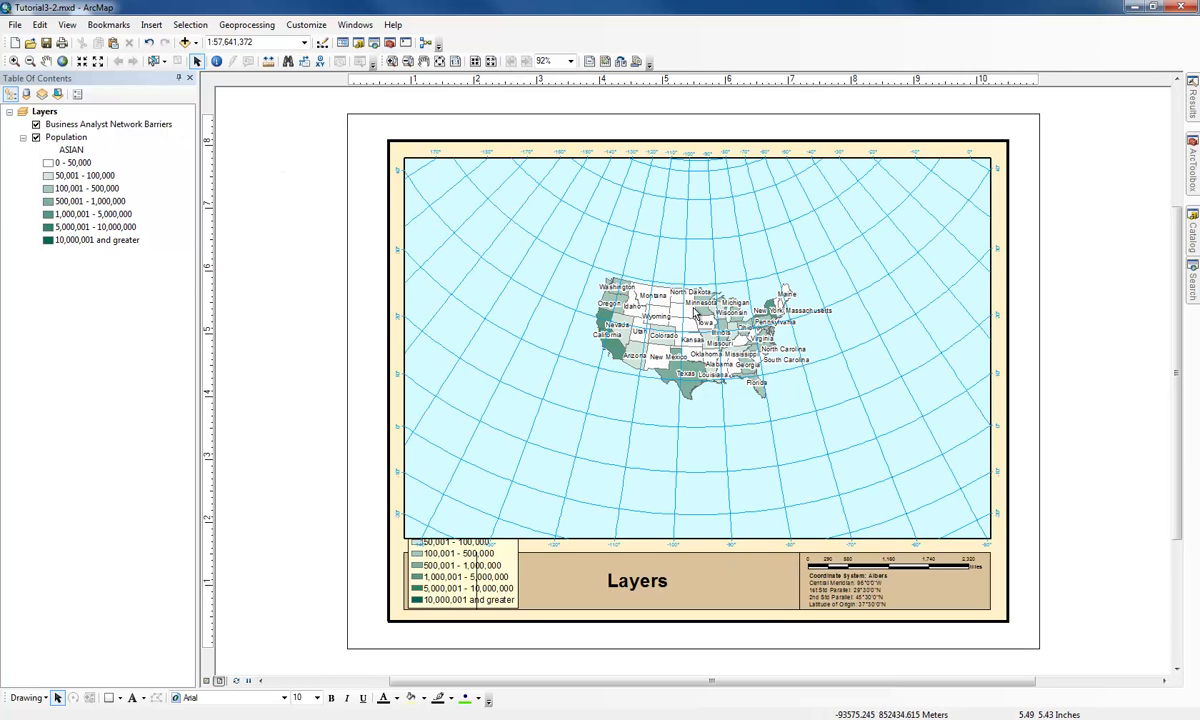
Step: Zoom the data frame to the Population layer, enlarge the contiguous states within it and shift the map slightly
right_click(64, 139)
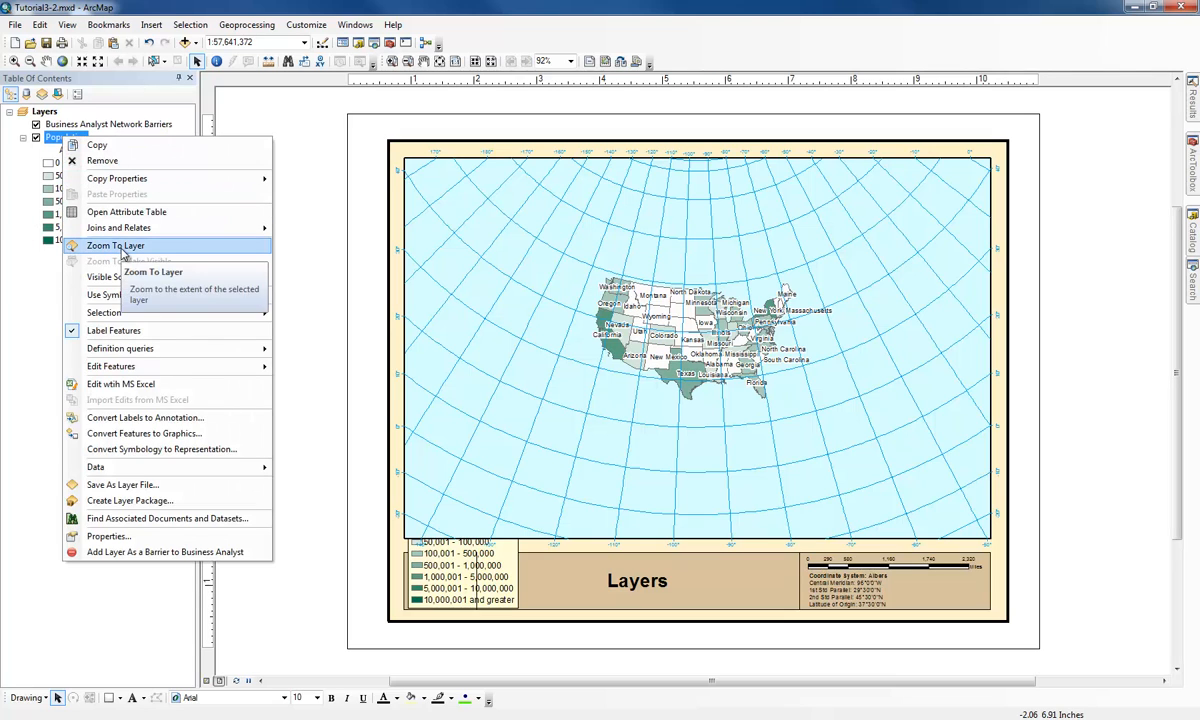
left_click(115, 245)
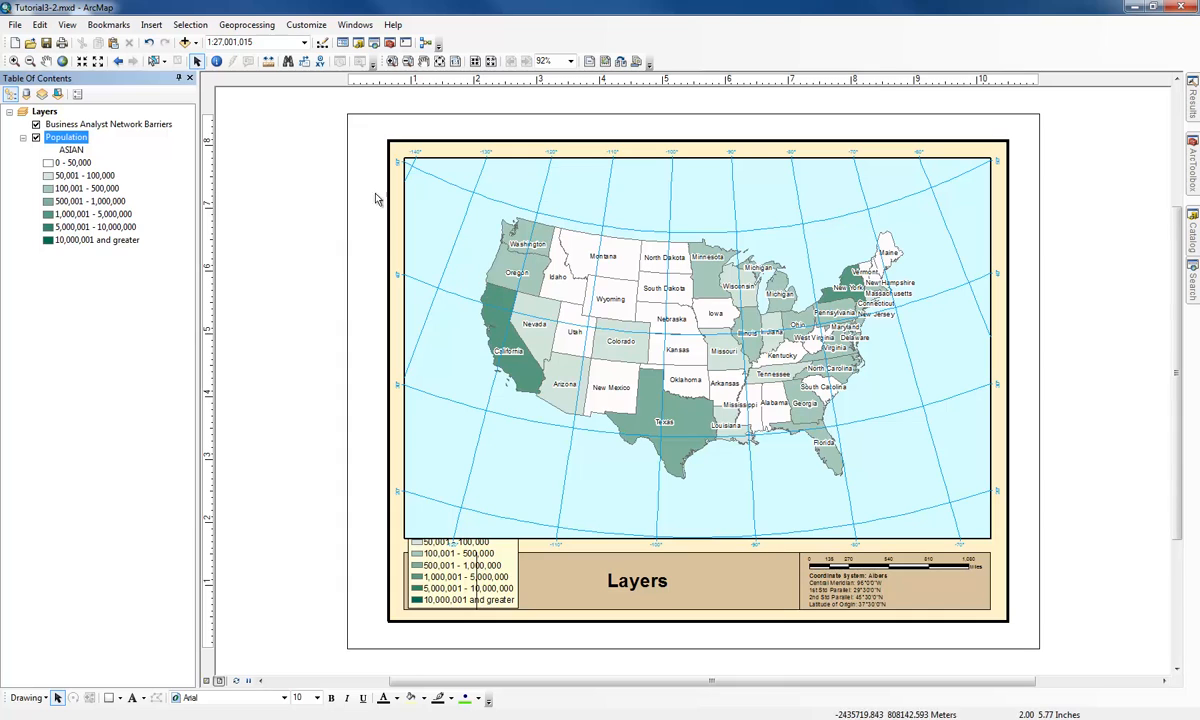
left_click(392, 61)
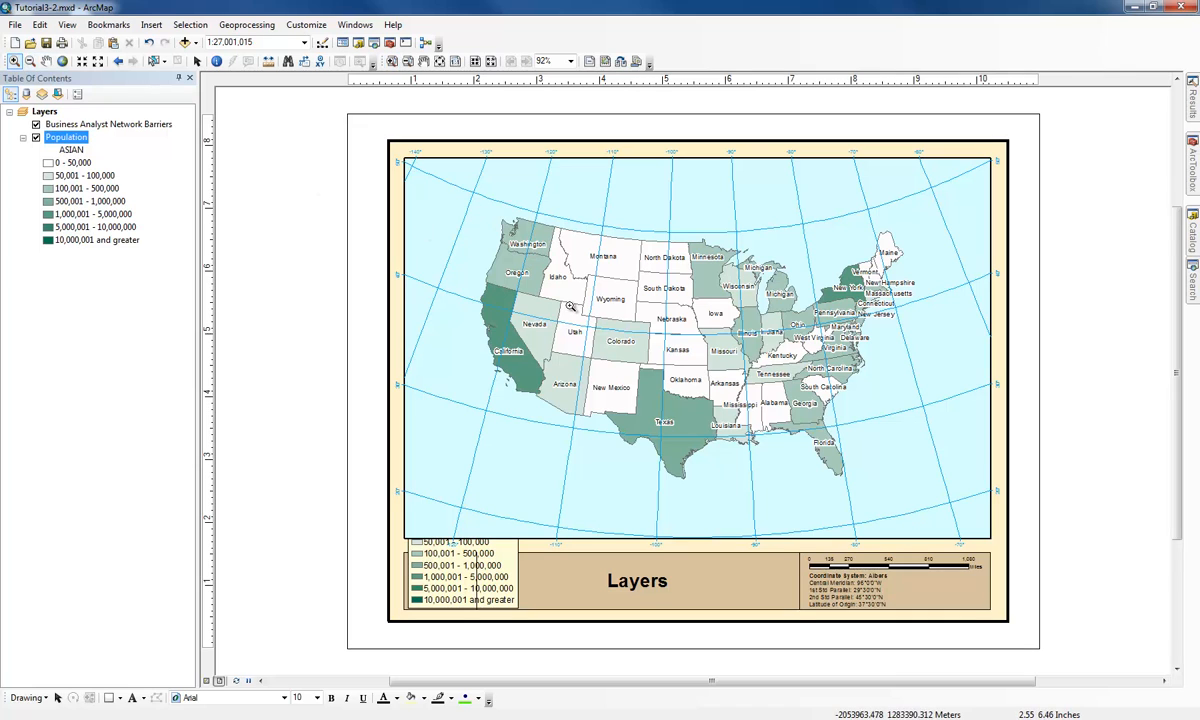
left_click_drag(472, 208, 930, 497)
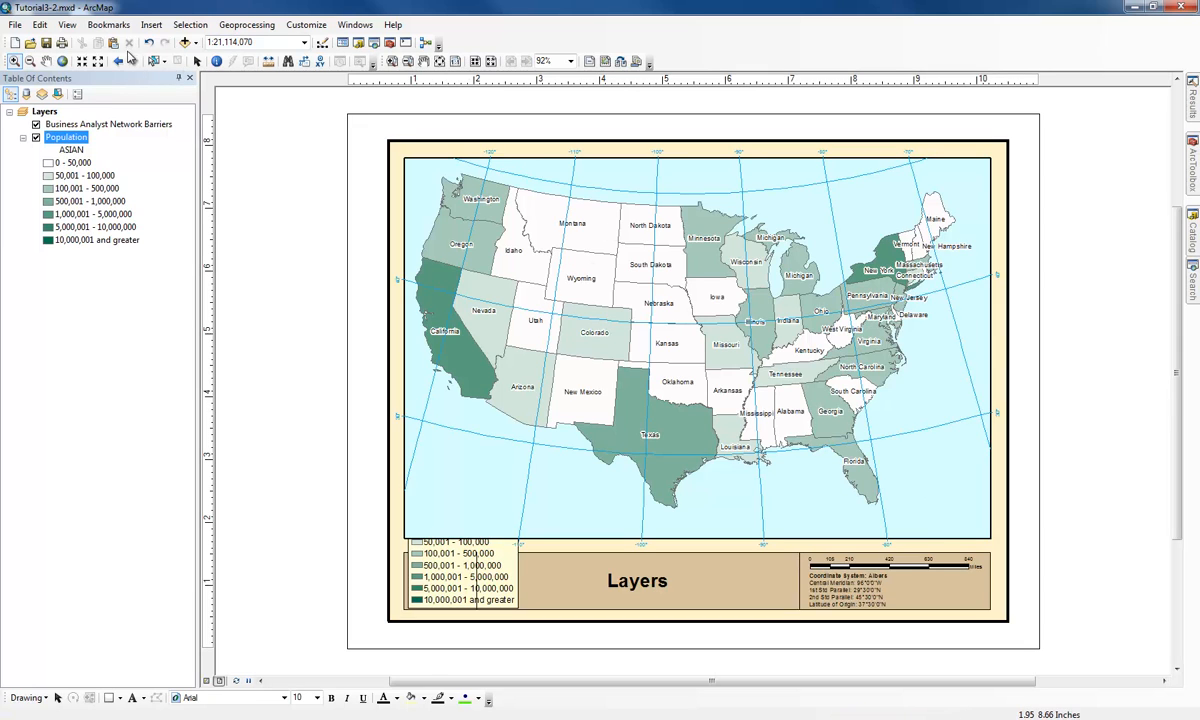
left_click(46, 61)
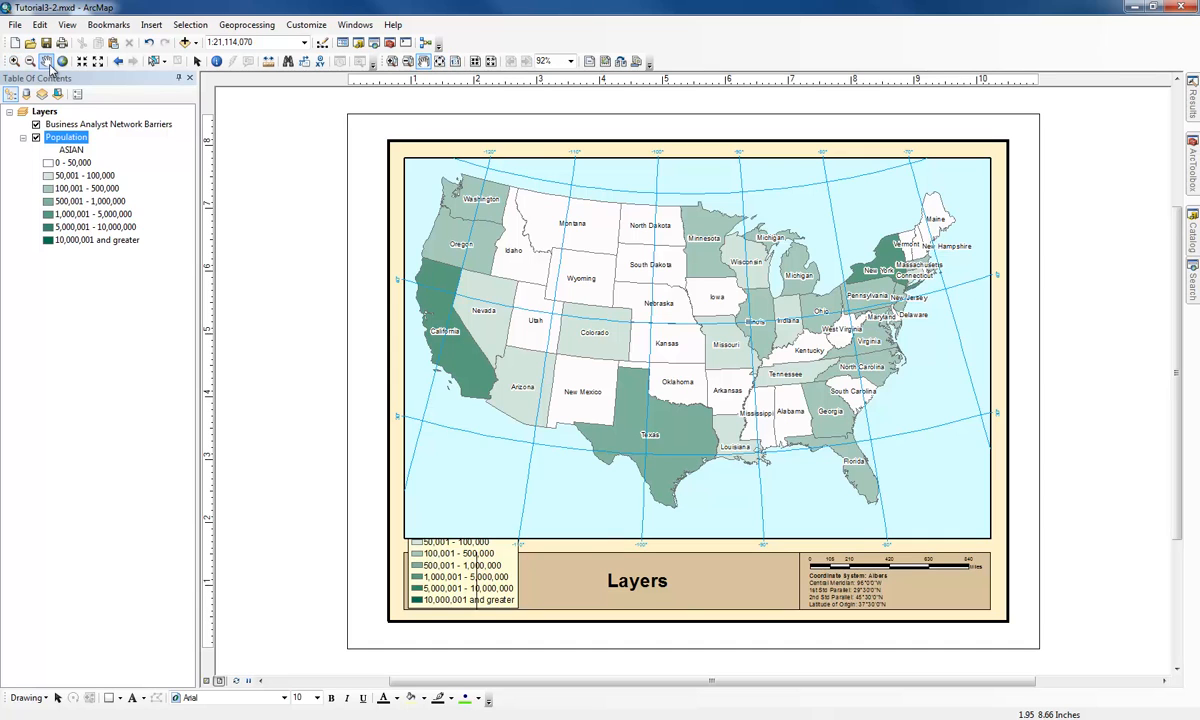
left_click_drag(552, 323, 557, 325)
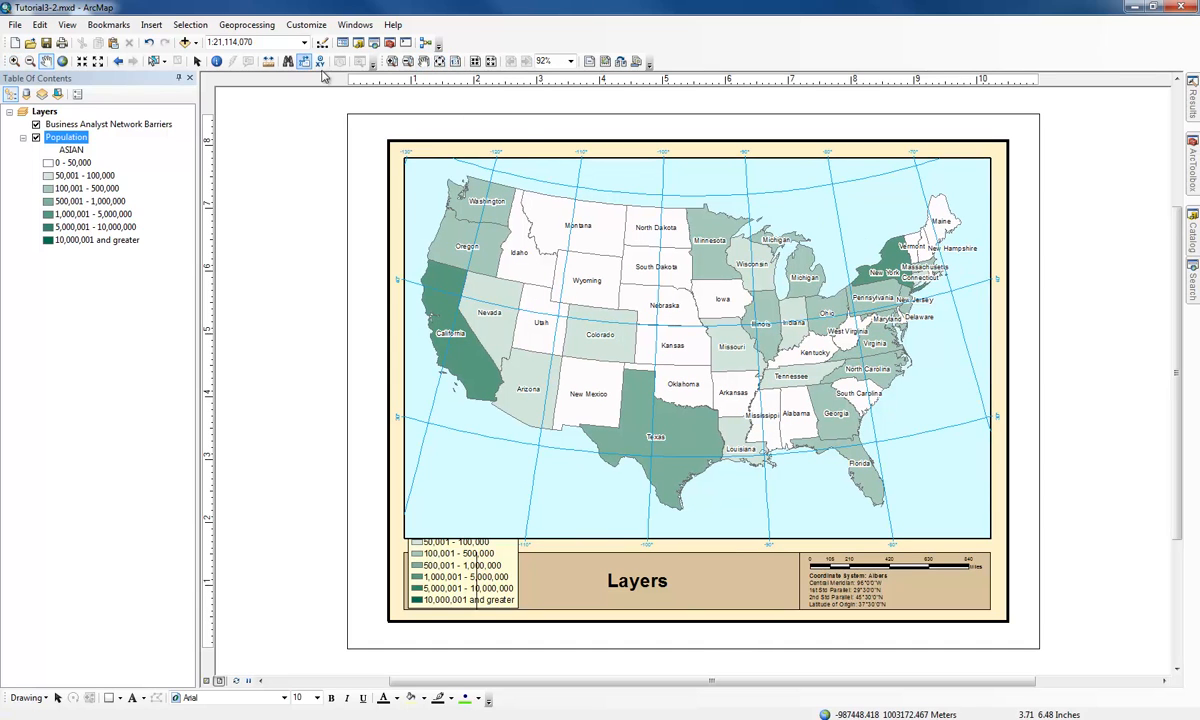
Step: Float and close the Layout toolbar, and restore it to its docked place
left_click_drag(385, 60, 386, 190)
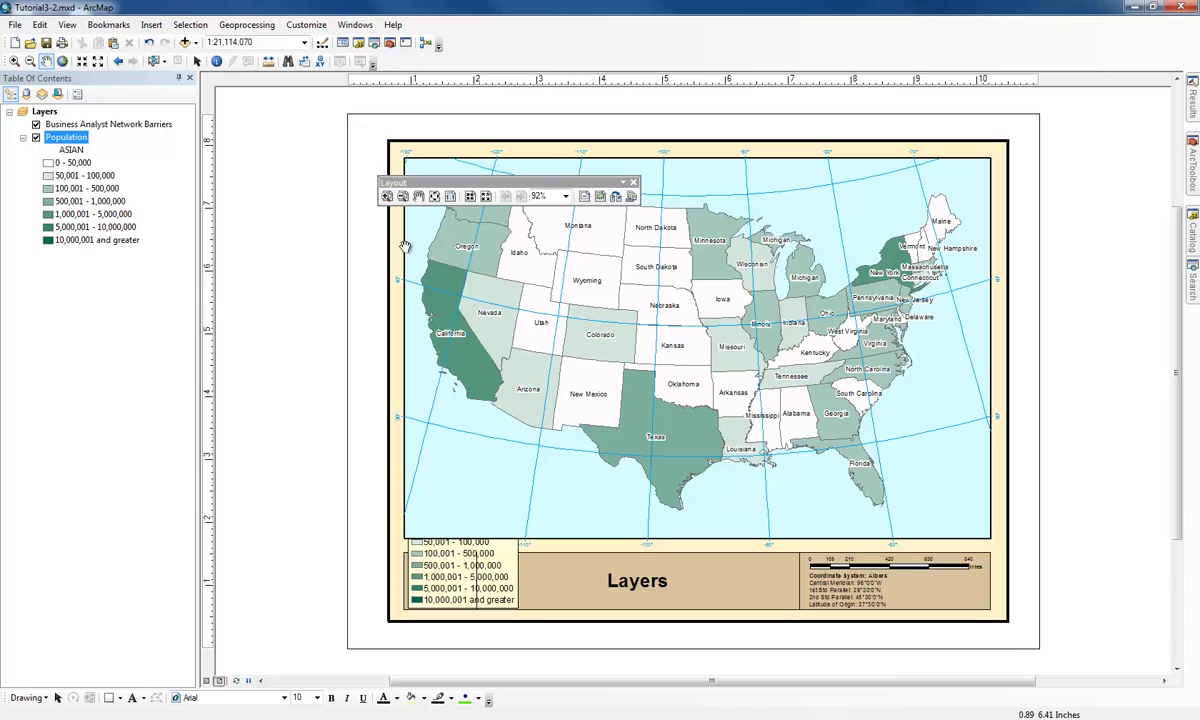
left_click(633, 183)
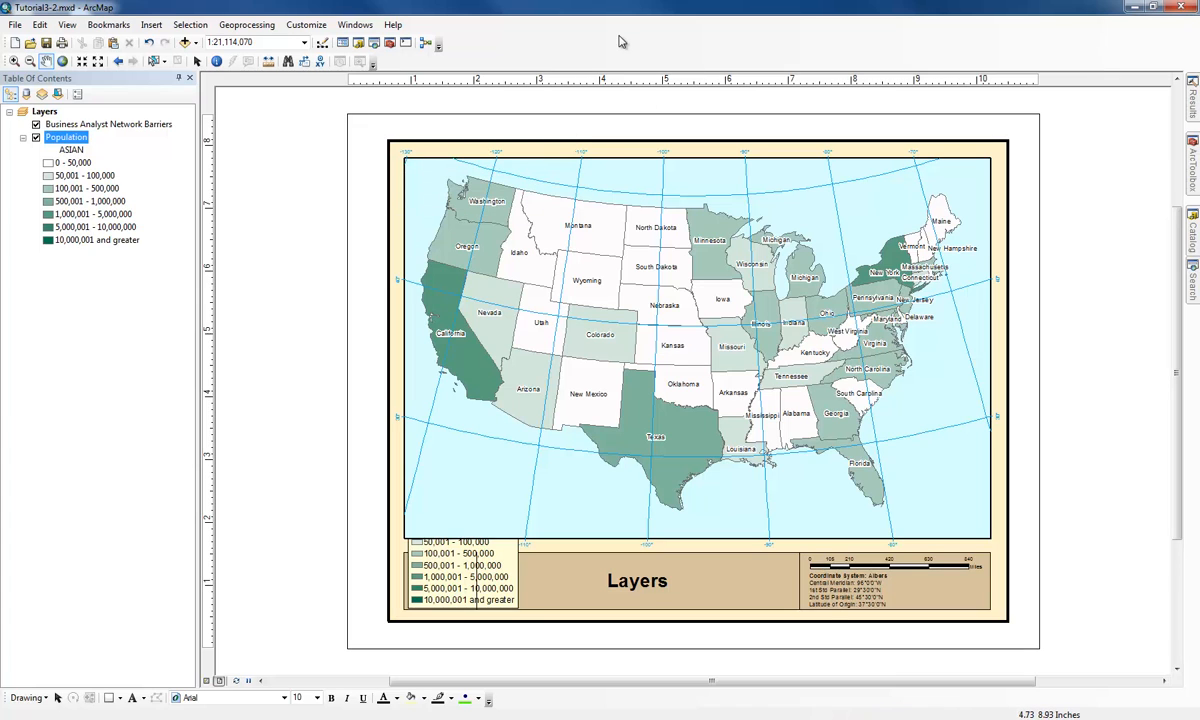
right_click(617, 38)
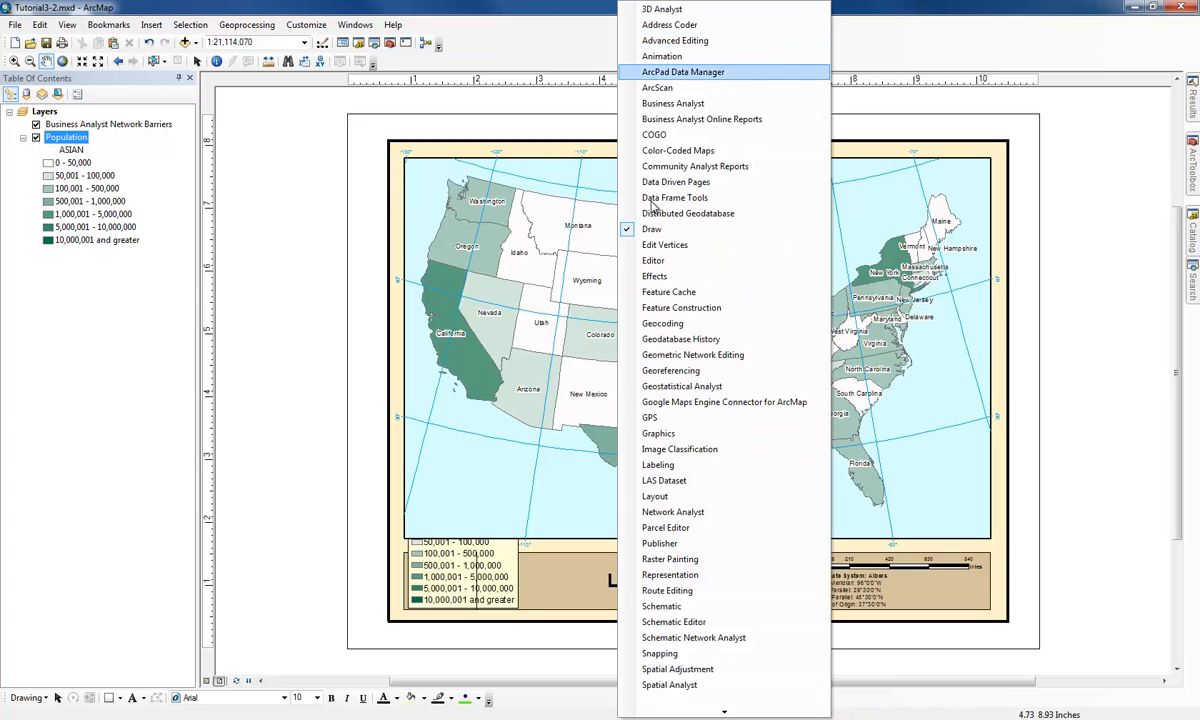
left_click(671, 500)
left_click_drag(458, 183, 458, 75)
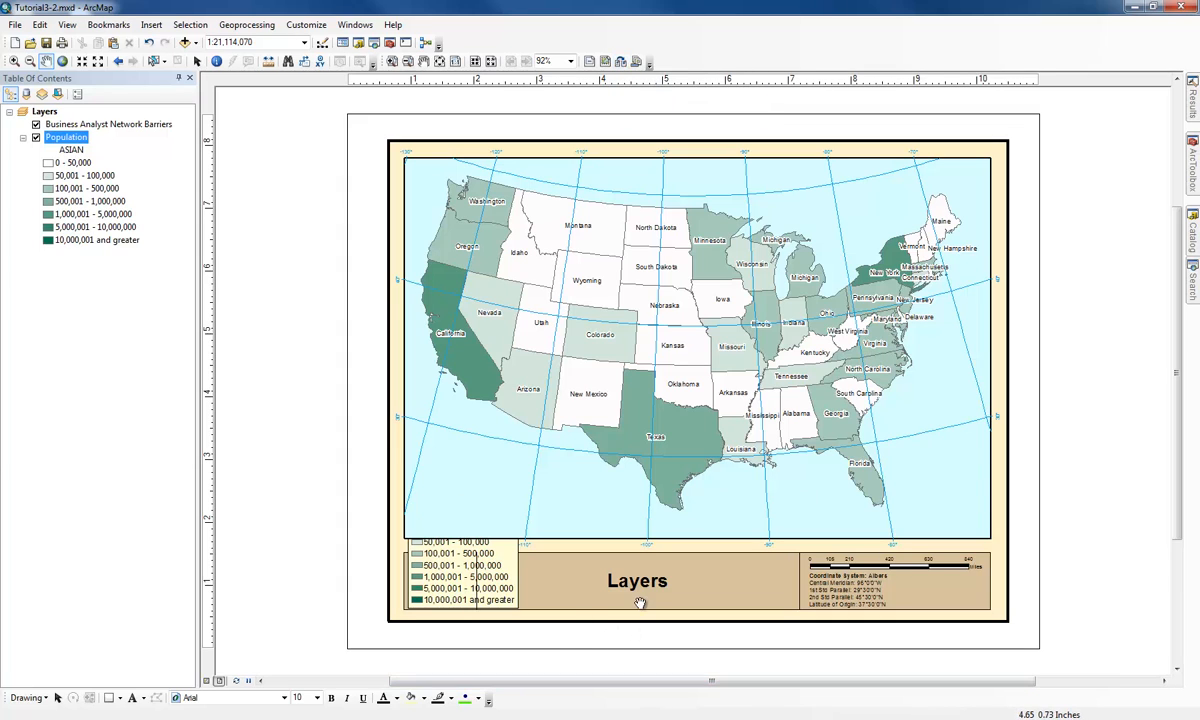
Step: Replace the layout's "Layers" title with "Asian population By State in 2007"
left_click(197, 61)
double_click(631, 588)
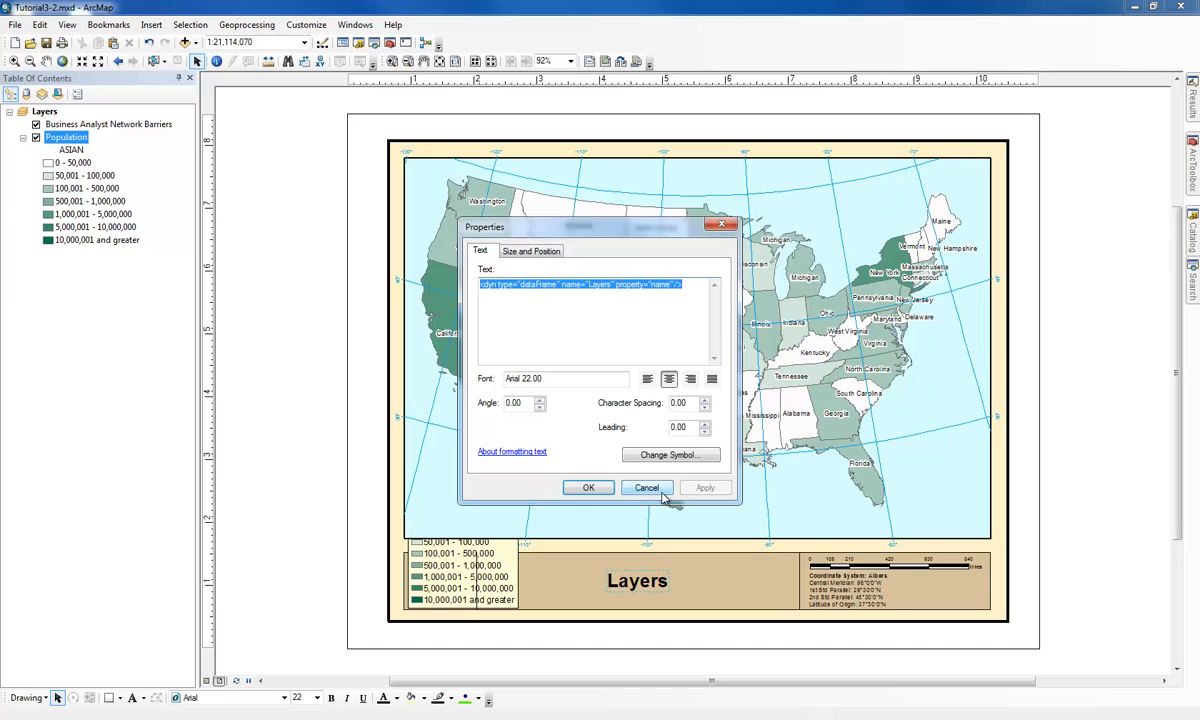
type("Asian")
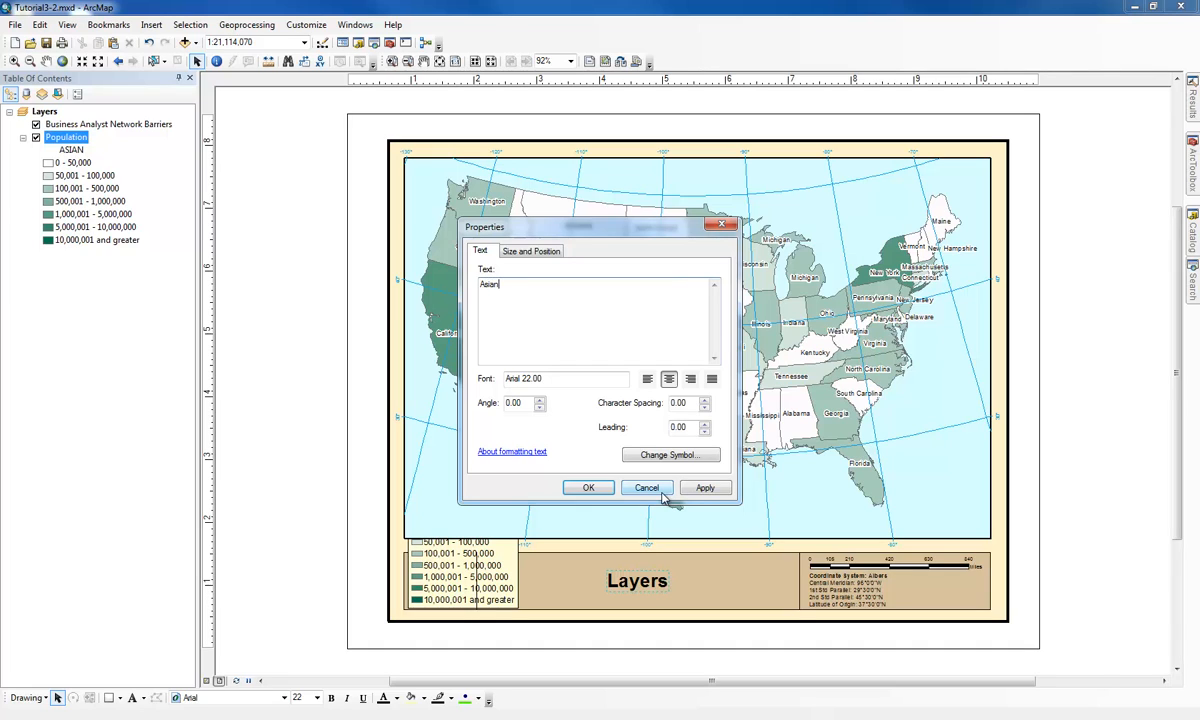
type(" population By State in 2007")
left_click(589, 488)
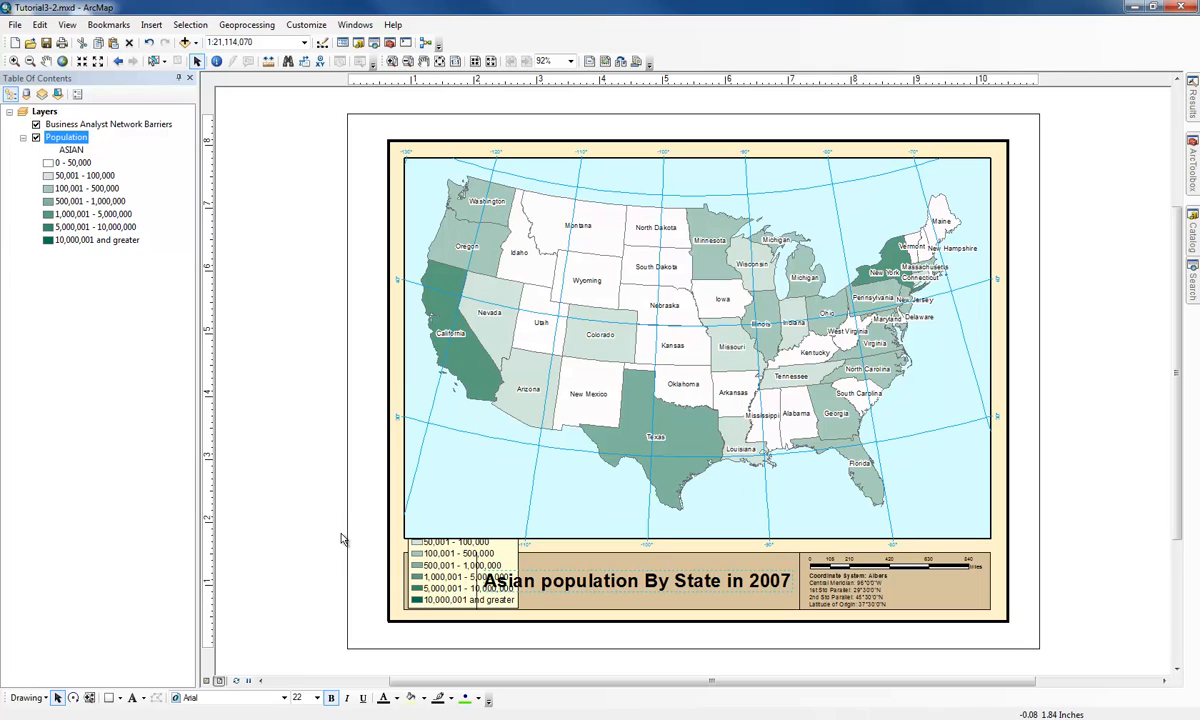
Step: Shrink the legend so it fits inside the small box beside the map title
left_click(428, 587)
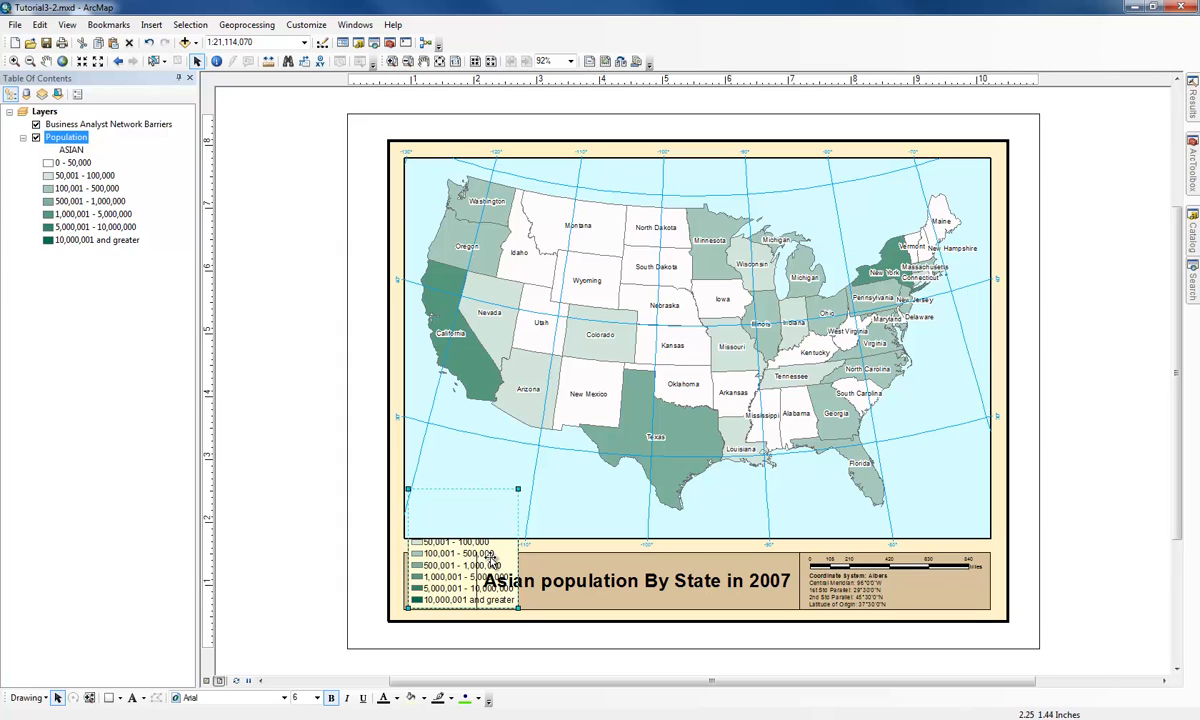
left_click_drag(489, 557, 493, 557)
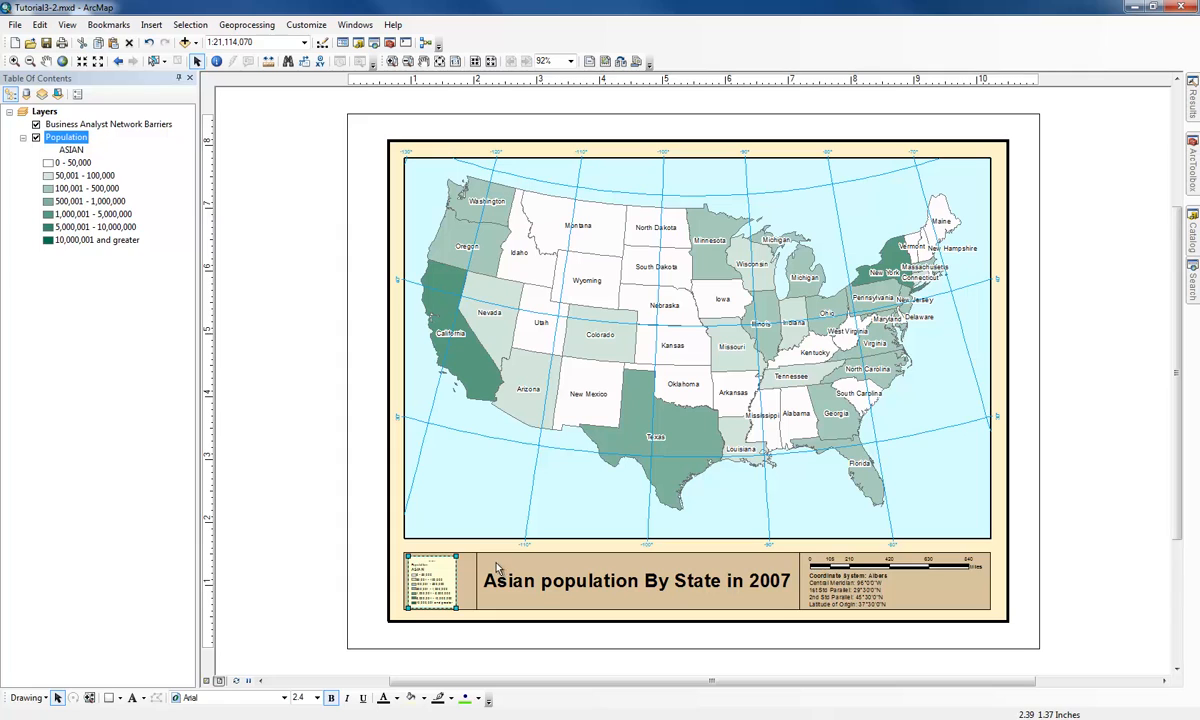
Step: Review the item settings in the legend's properties, leave them as they are and deselect the legend
left_click(428, 575)
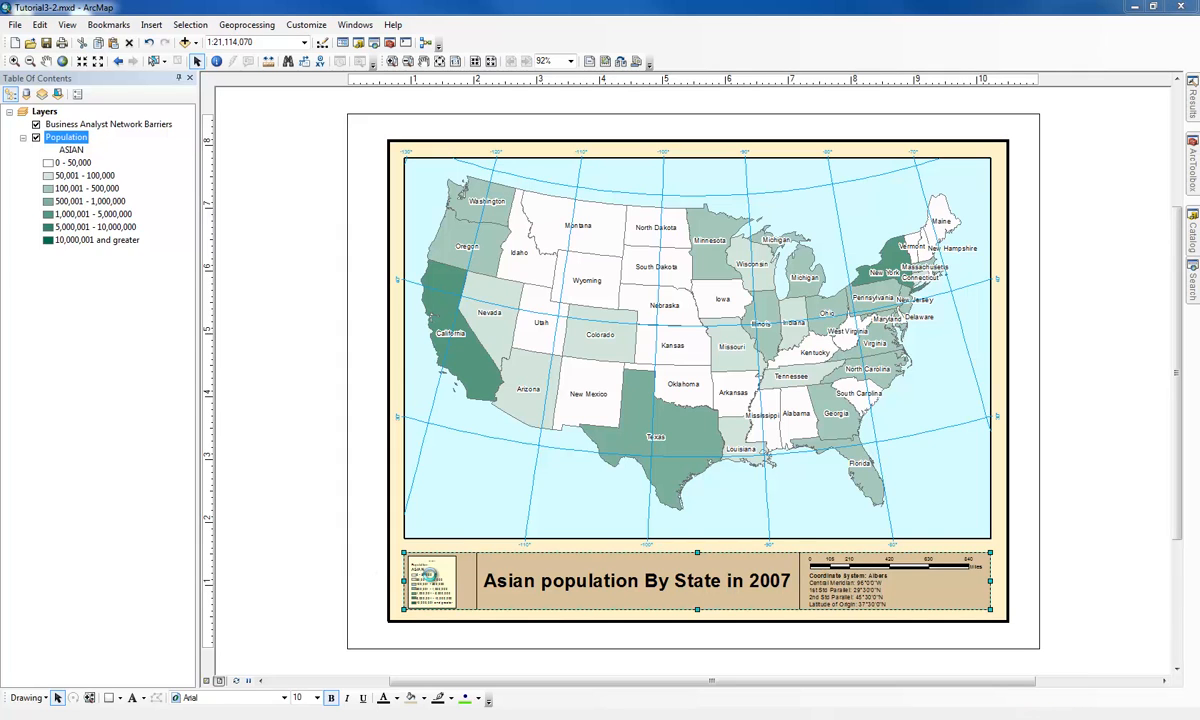
double_click(428, 575)
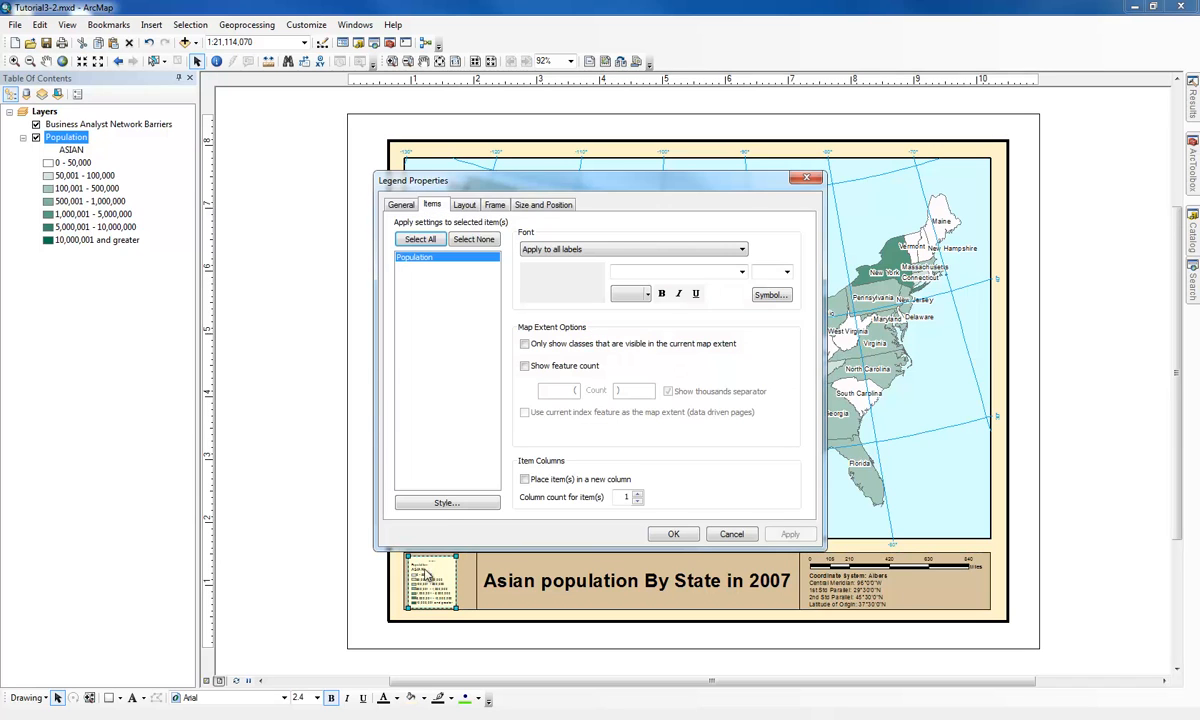
left_click(730, 535)
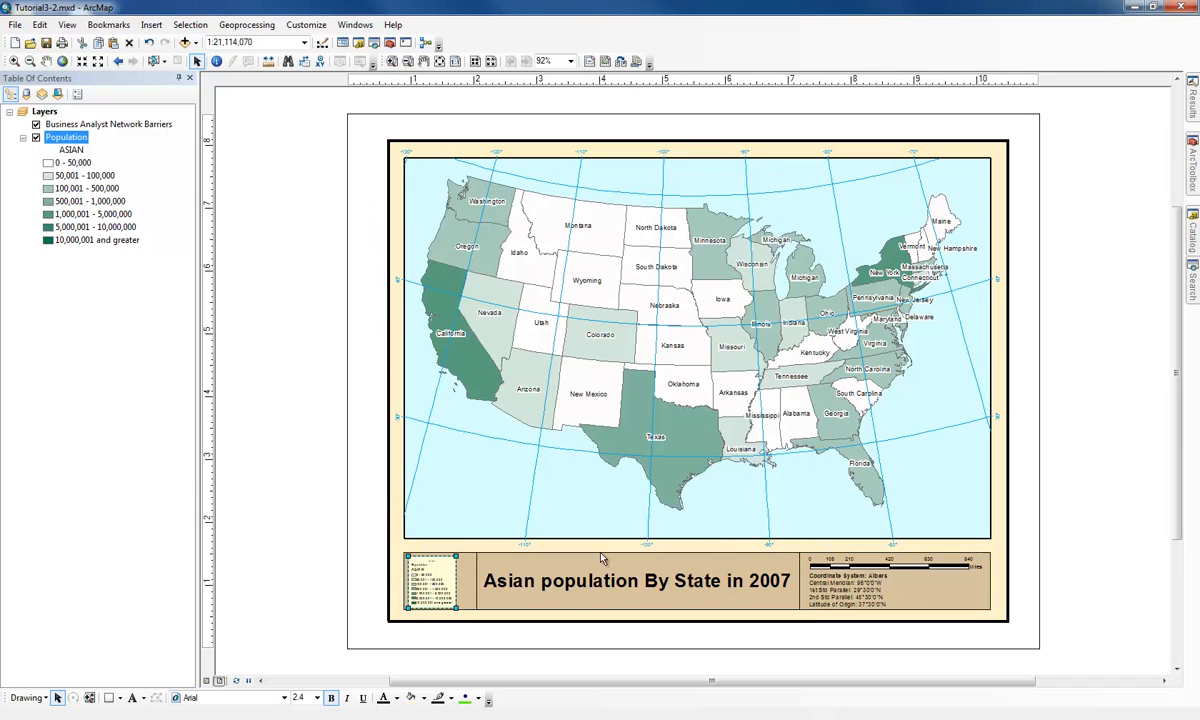
right_click(434, 588)
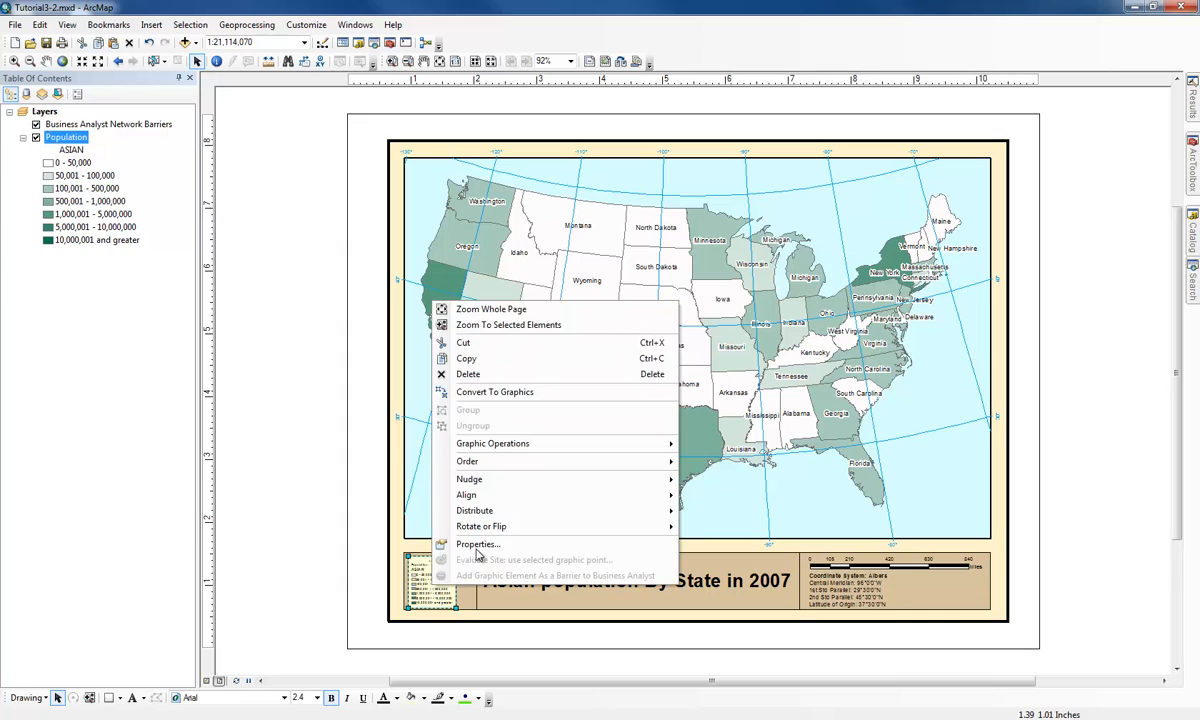
left_click(477, 547)
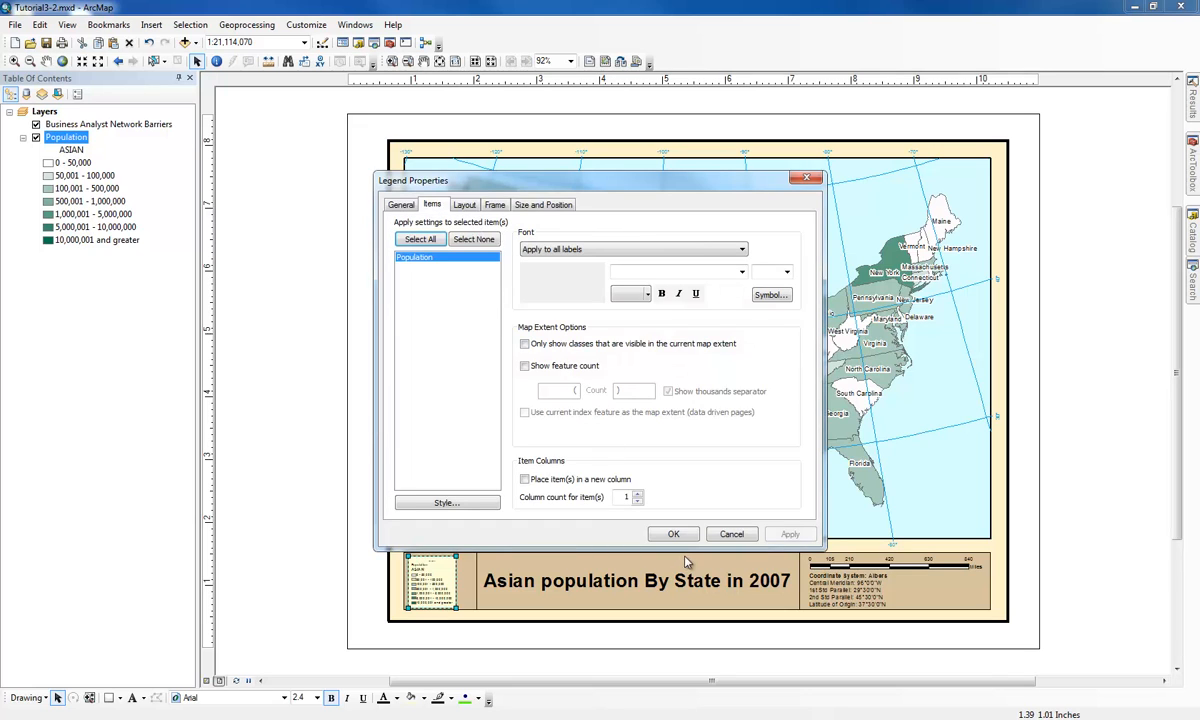
left_click(673, 534)
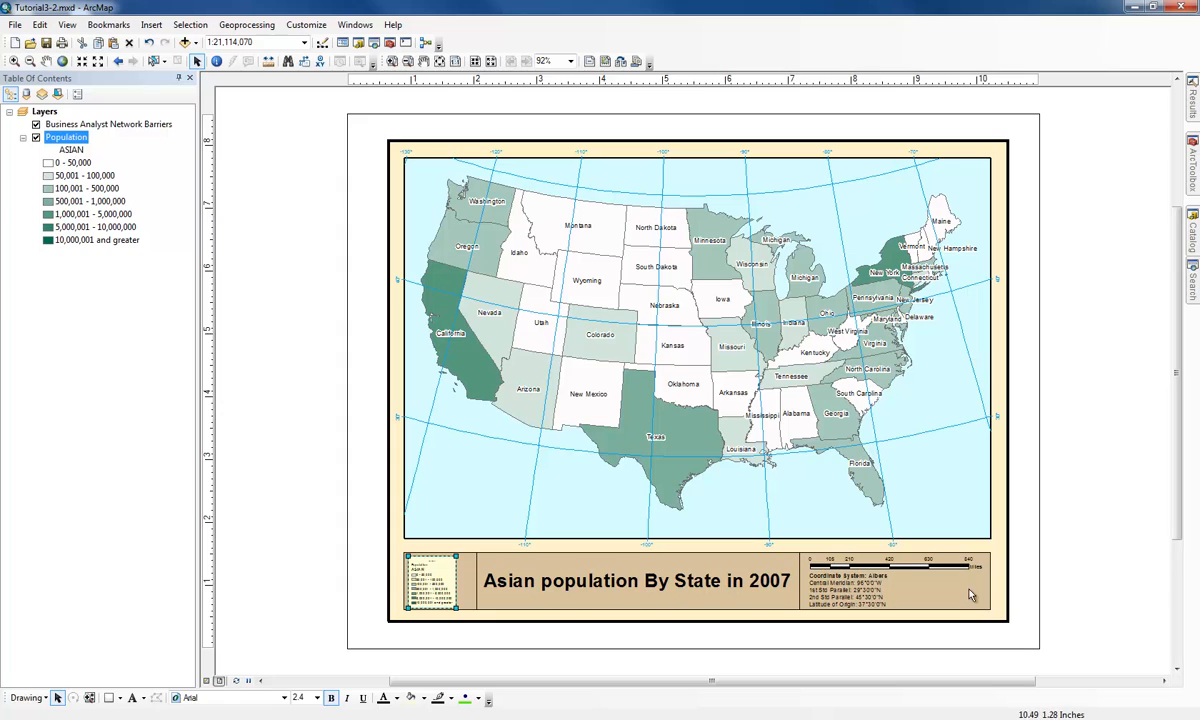
left_click(1077, 468)
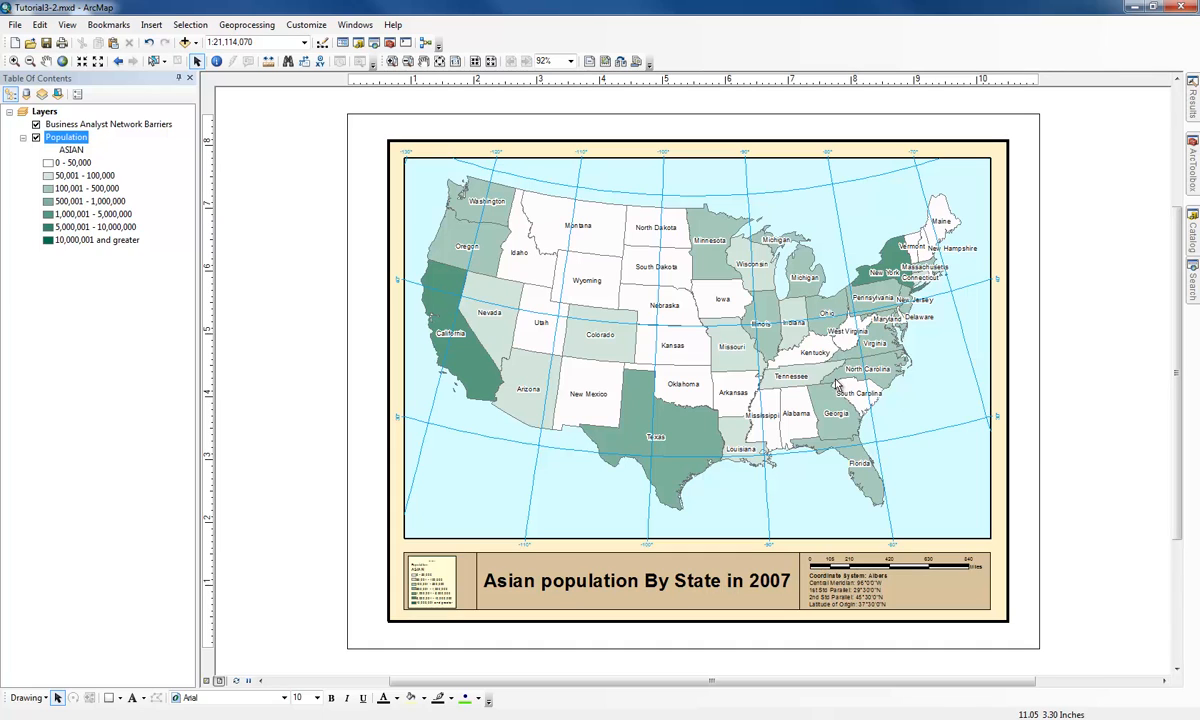
Step: Remove the Business Analyst Network Barriers layer from the map
right_click(58, 129)
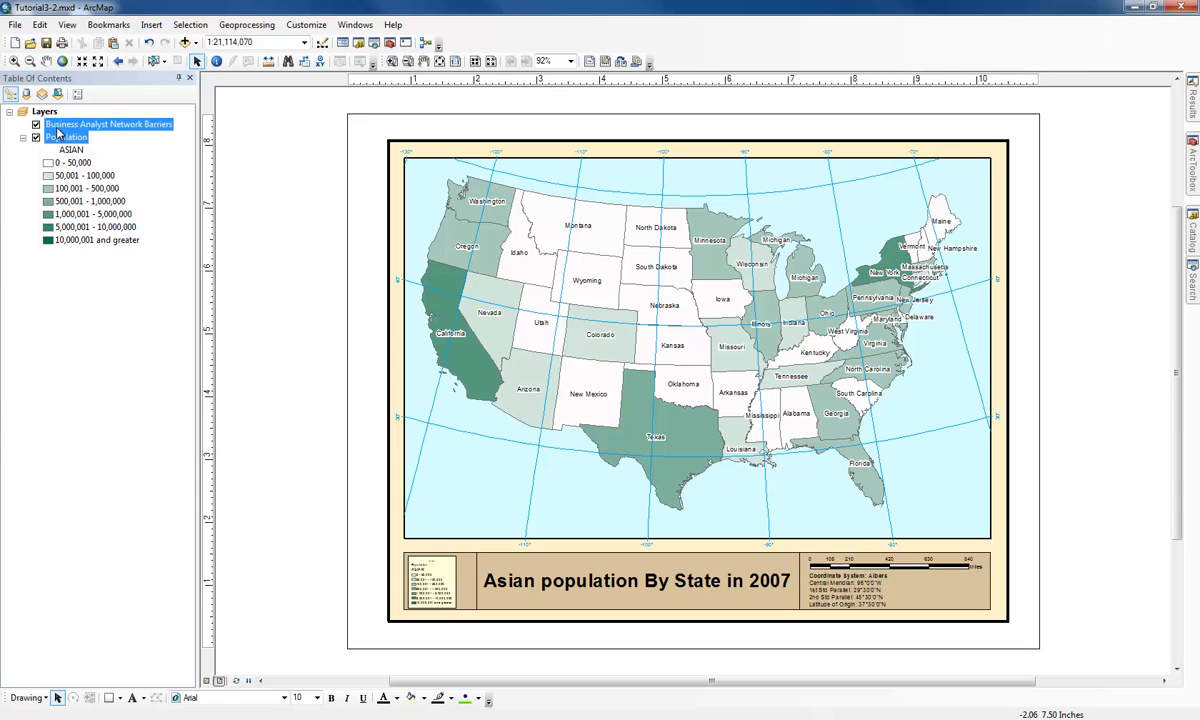
left_click(130, 204)
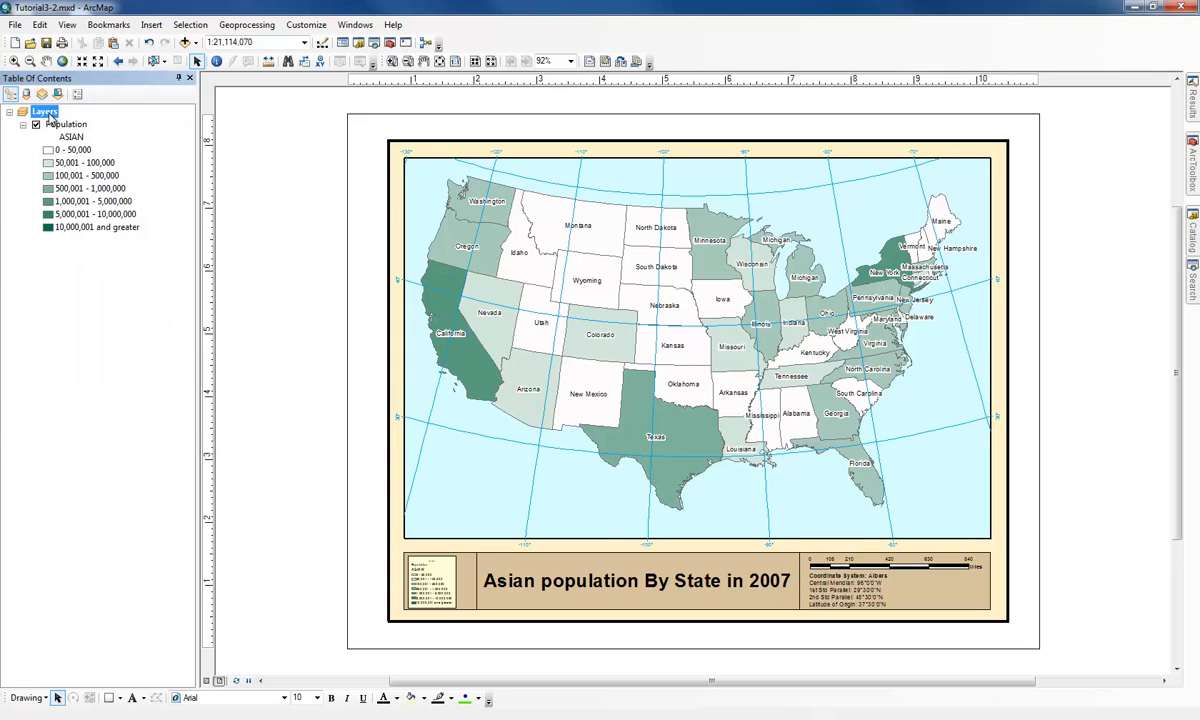
right_click(50, 113)
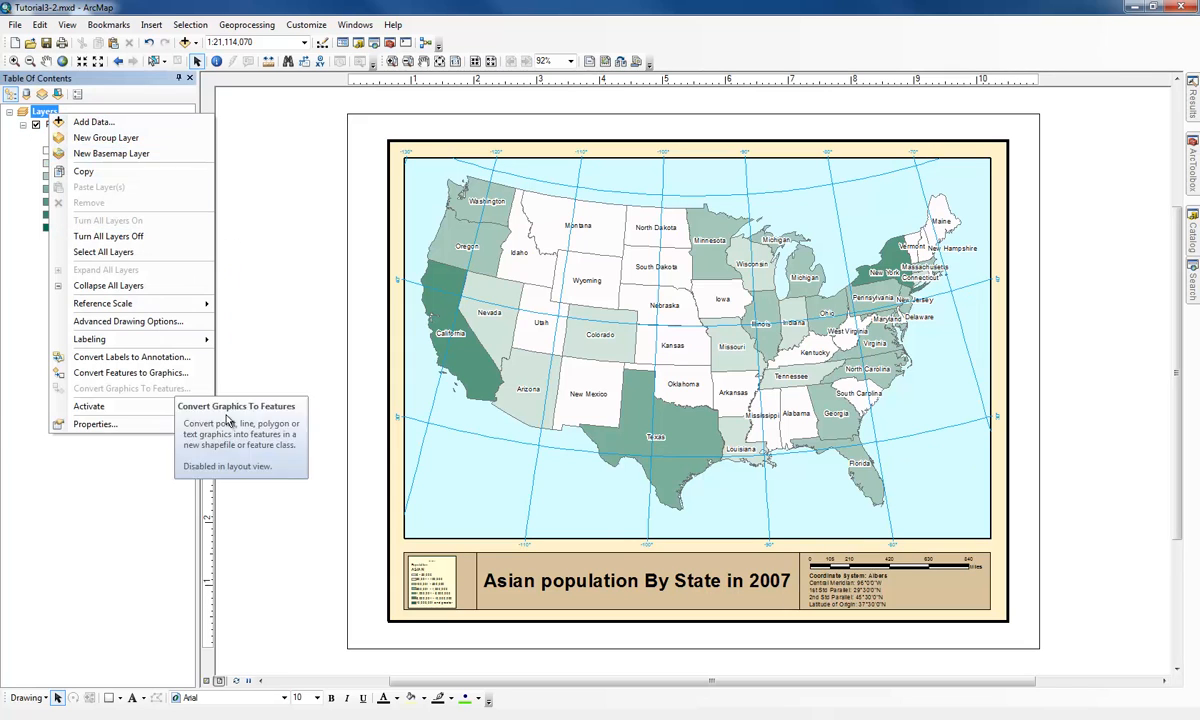
left_click(306, 317)
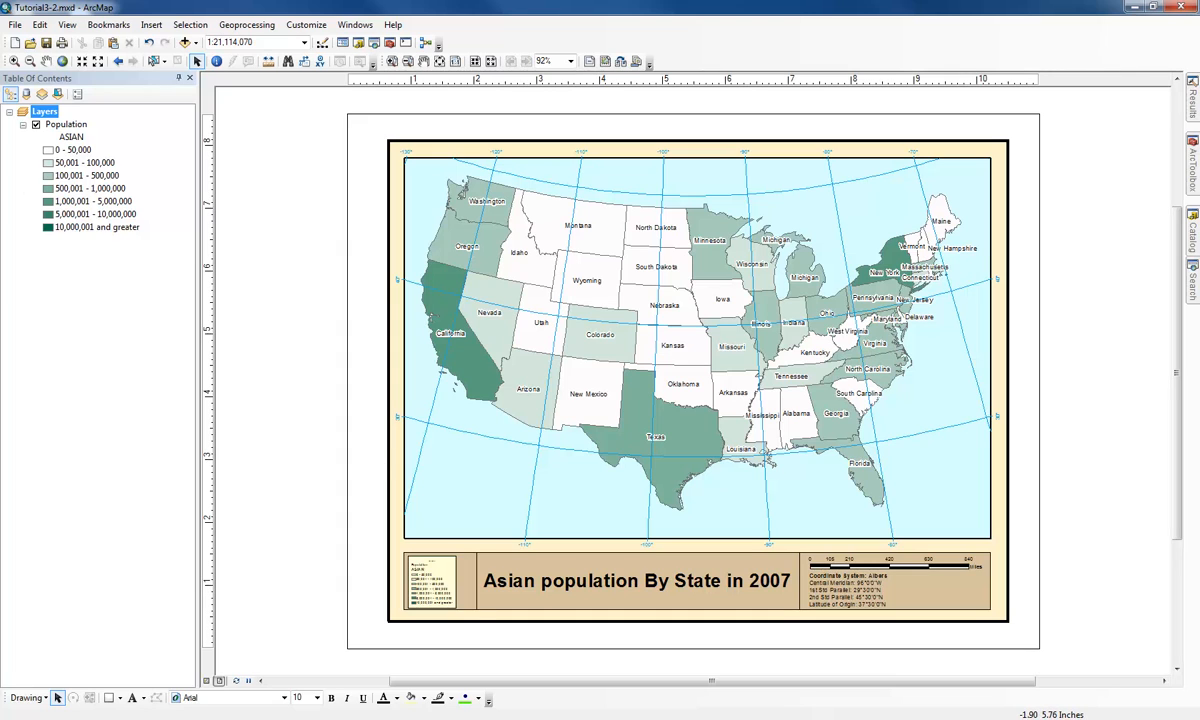
Step: Start saving the Population layer as a layer file in C:\ESRIPress\GIST1\MyExercises\Chapter3
right_click(77, 124)
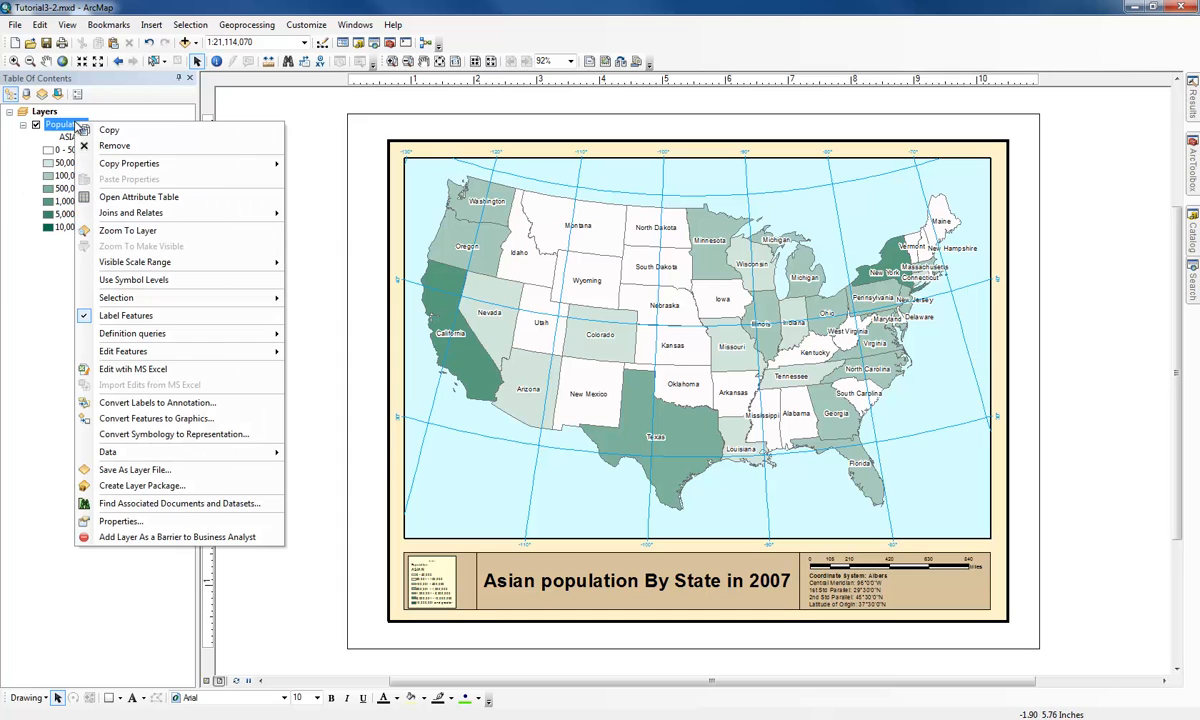
left_click(190, 470)
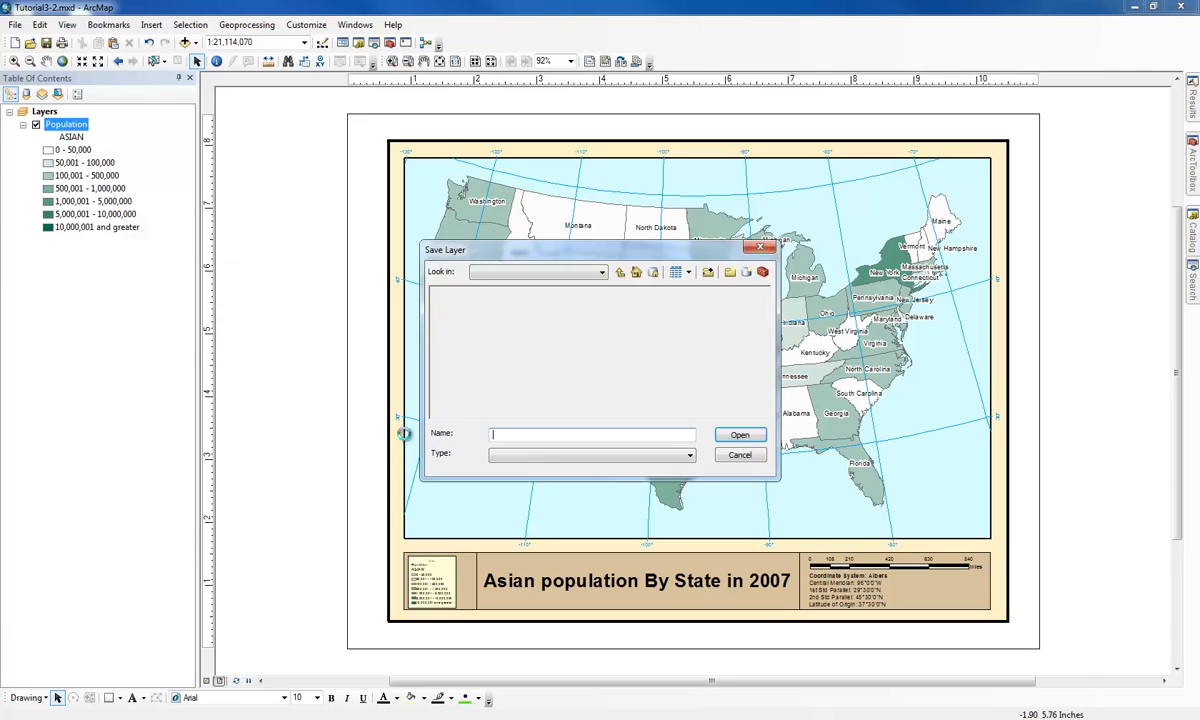
left_click(590, 273)
left_click(548, 332)
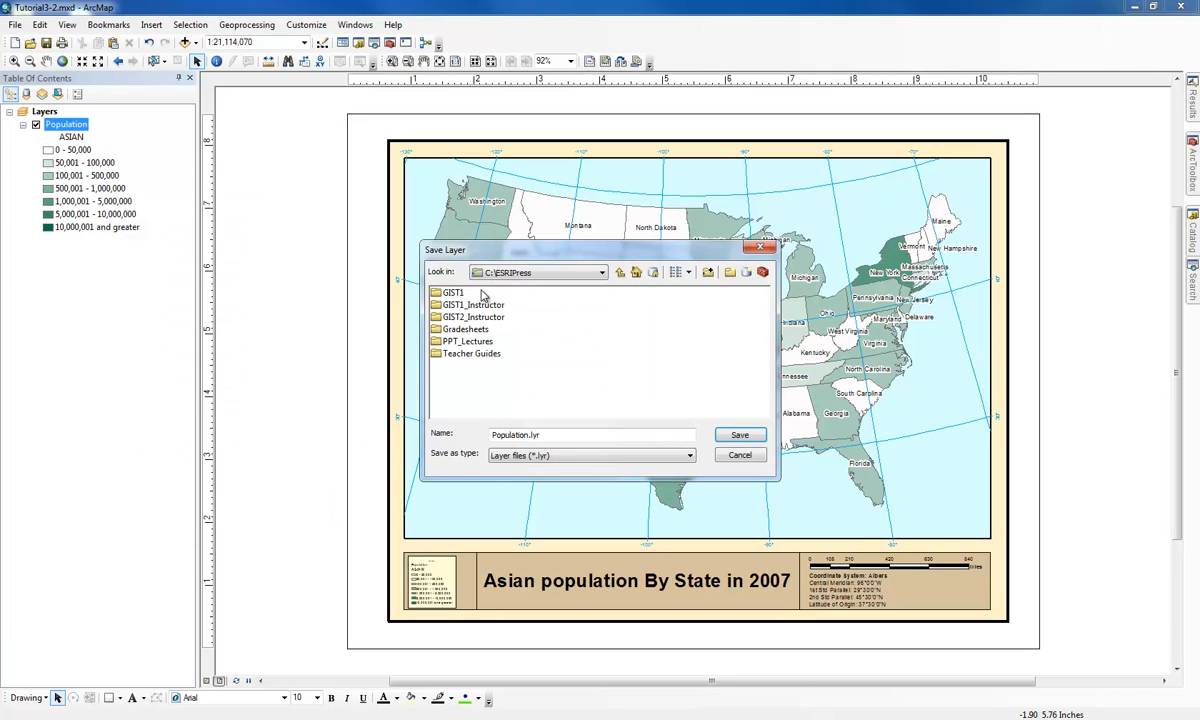
double_click(450, 294)
double_click(456, 329)
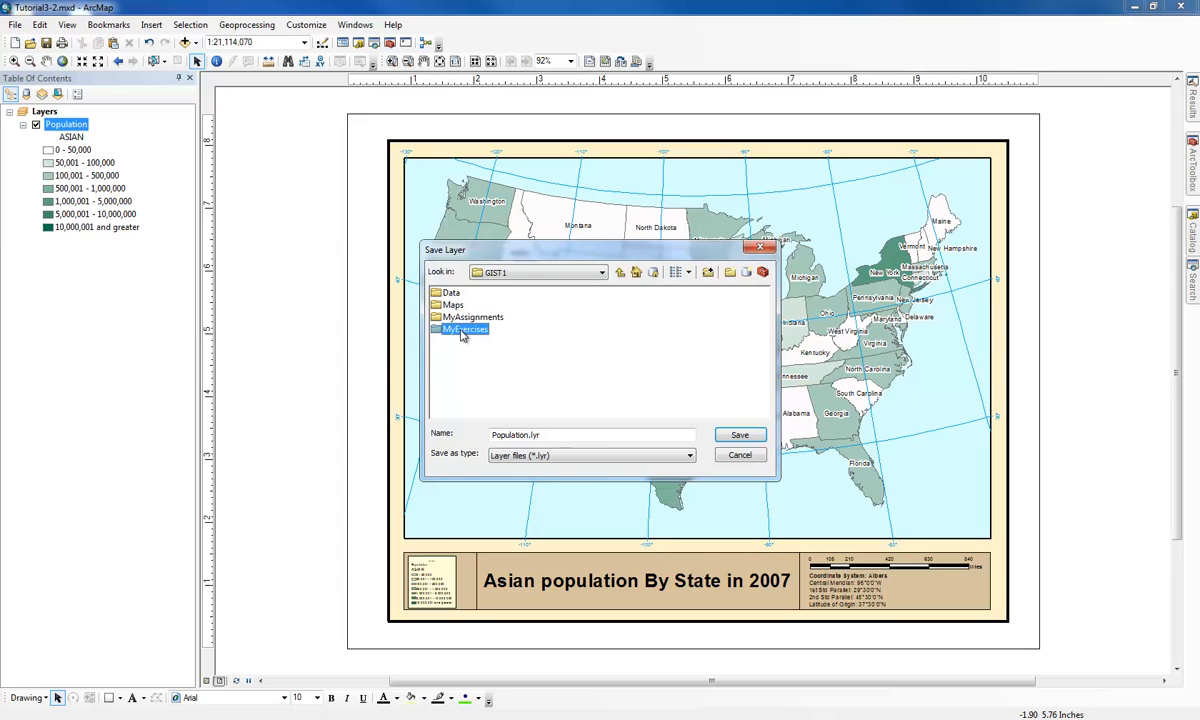
double_click(450, 317)
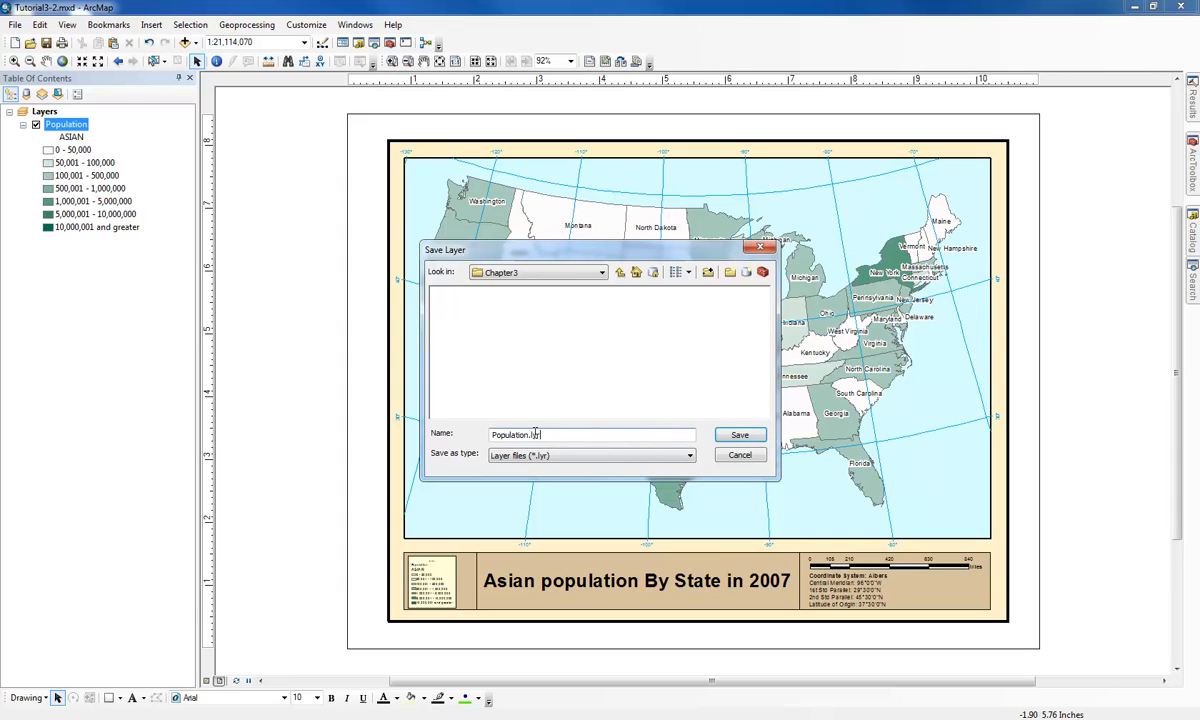
Step: Enter "States" in the layer file's name and save it
left_click_drag(527, 435, 496, 432)
left_click(493, 436)
type("Asi")
key("BackSpace")
key("BackSpace")
key("BackSpace")
type("Sat")
key("BackSpace")
key("BackSpace")
key("BackSpace")
type("States")
left_click(741, 436)
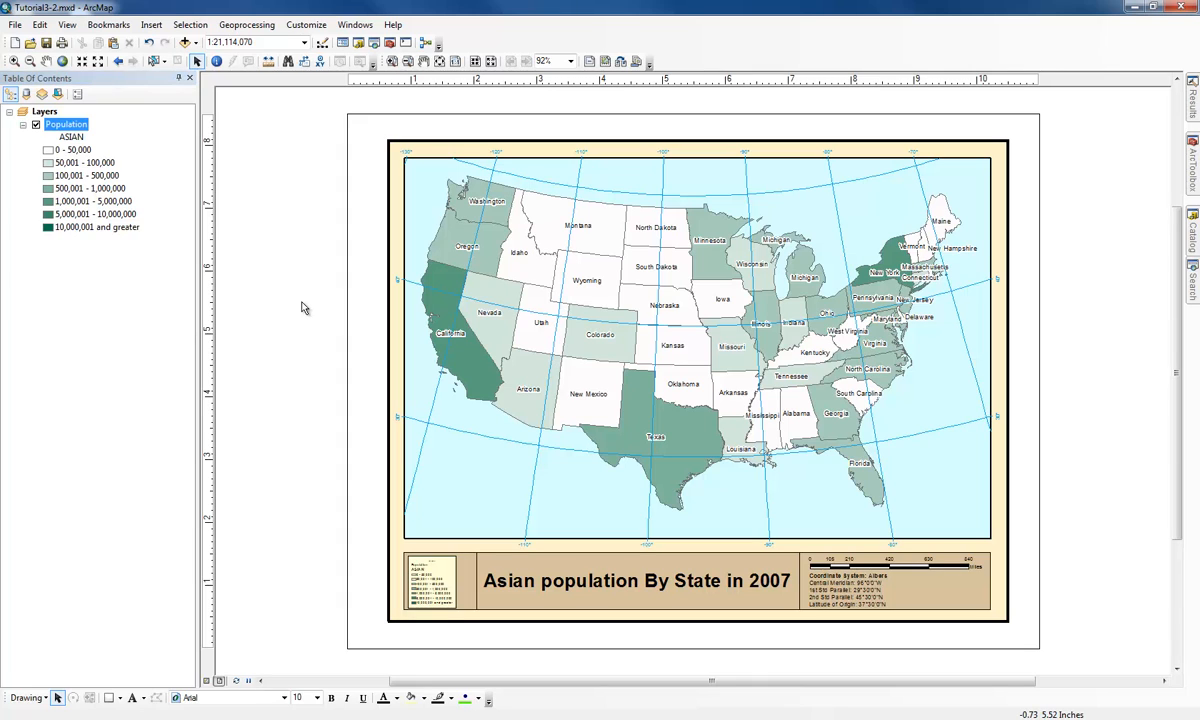
Step: Save the map document as Tutorial3-2a.mxd in the MyExercises\Chapter3 folder of GIST1
left_click(15, 24)
left_click(40, 88)
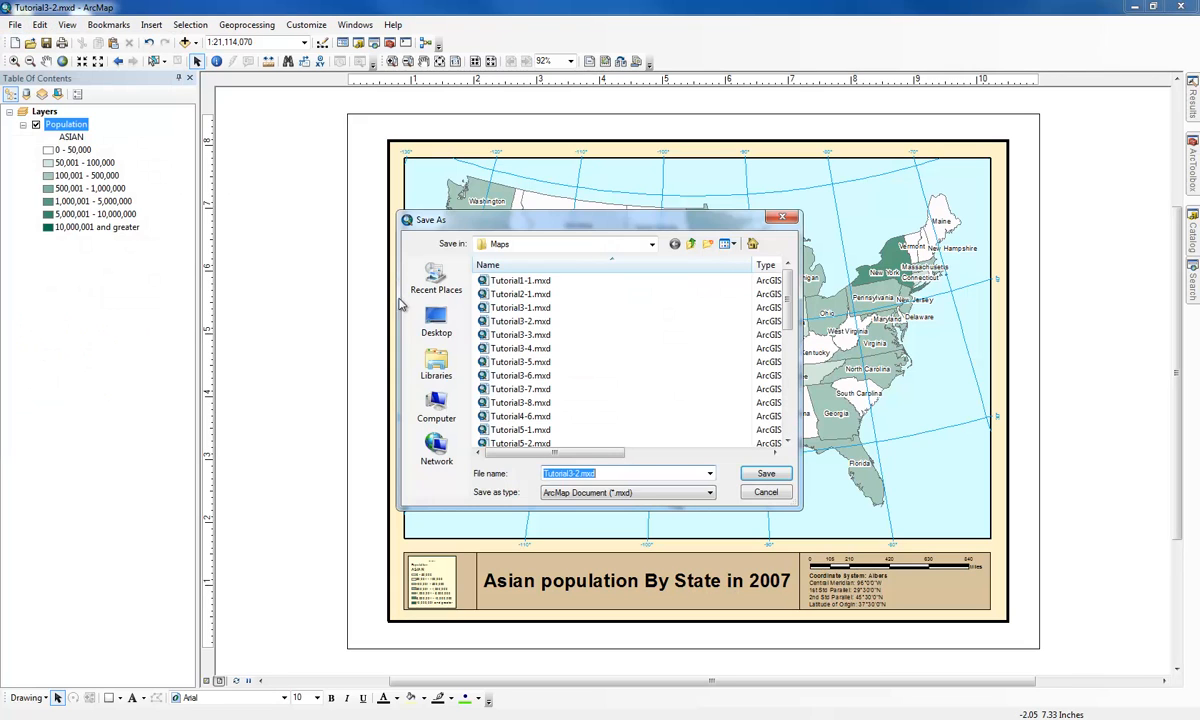
left_click(690, 243)
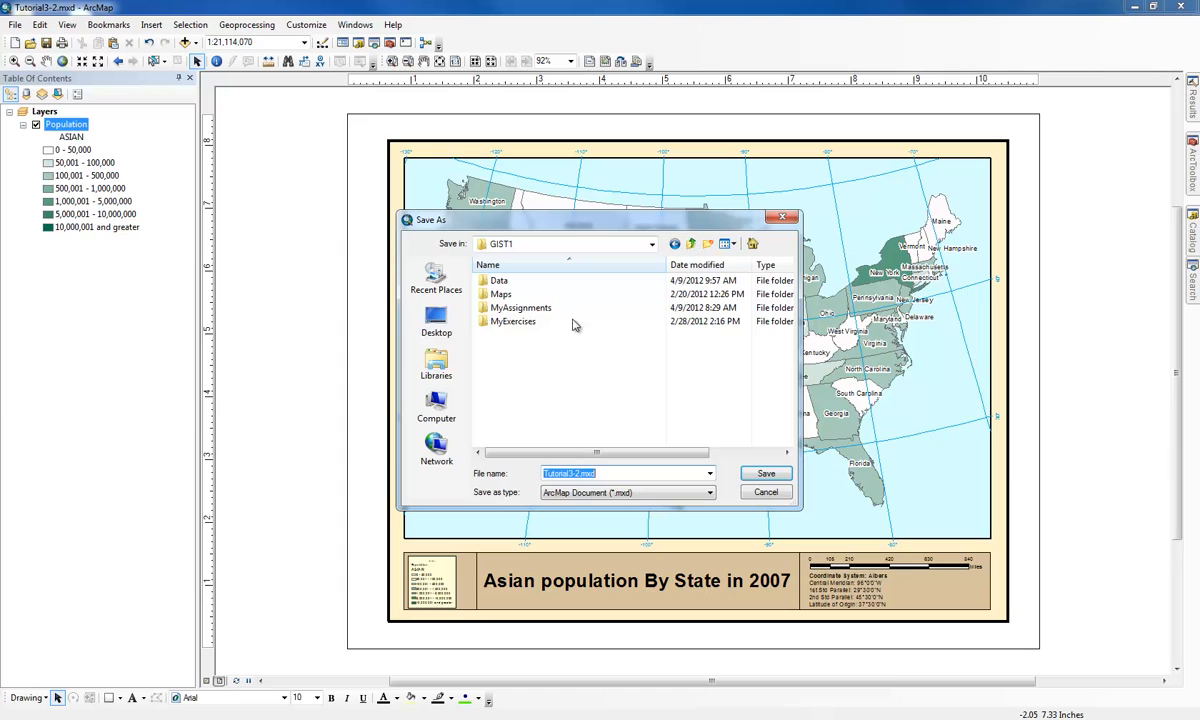
double_click(518, 321)
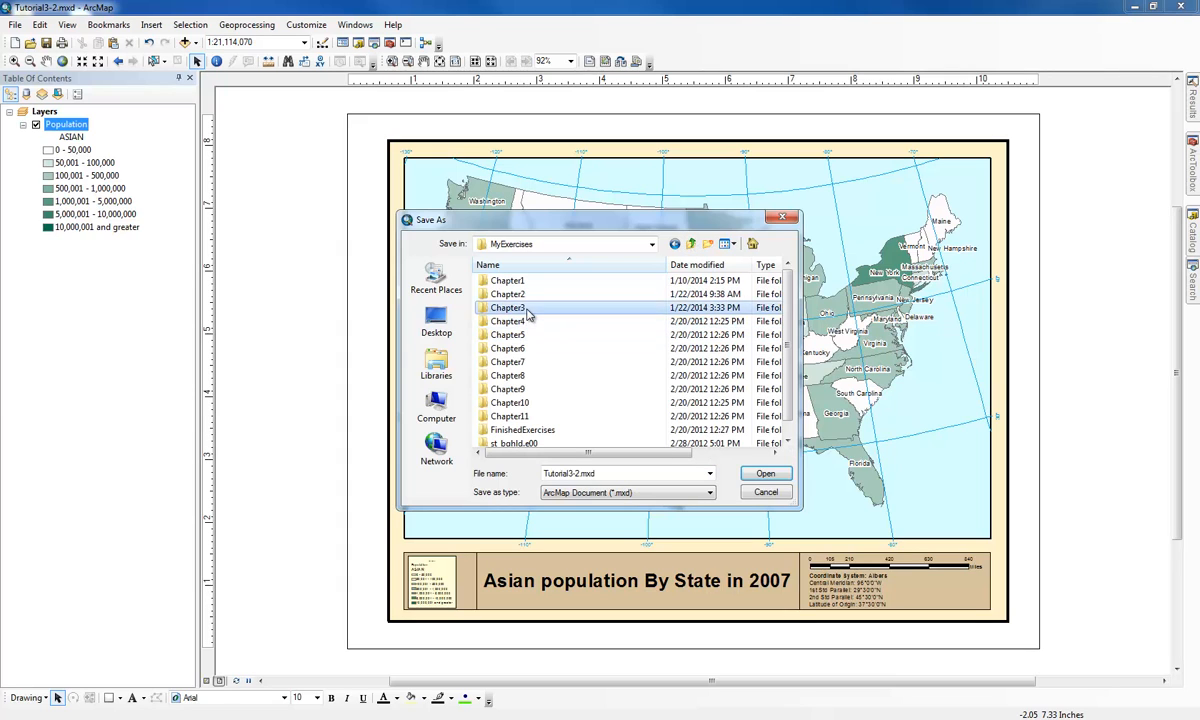
double_click(527, 309)
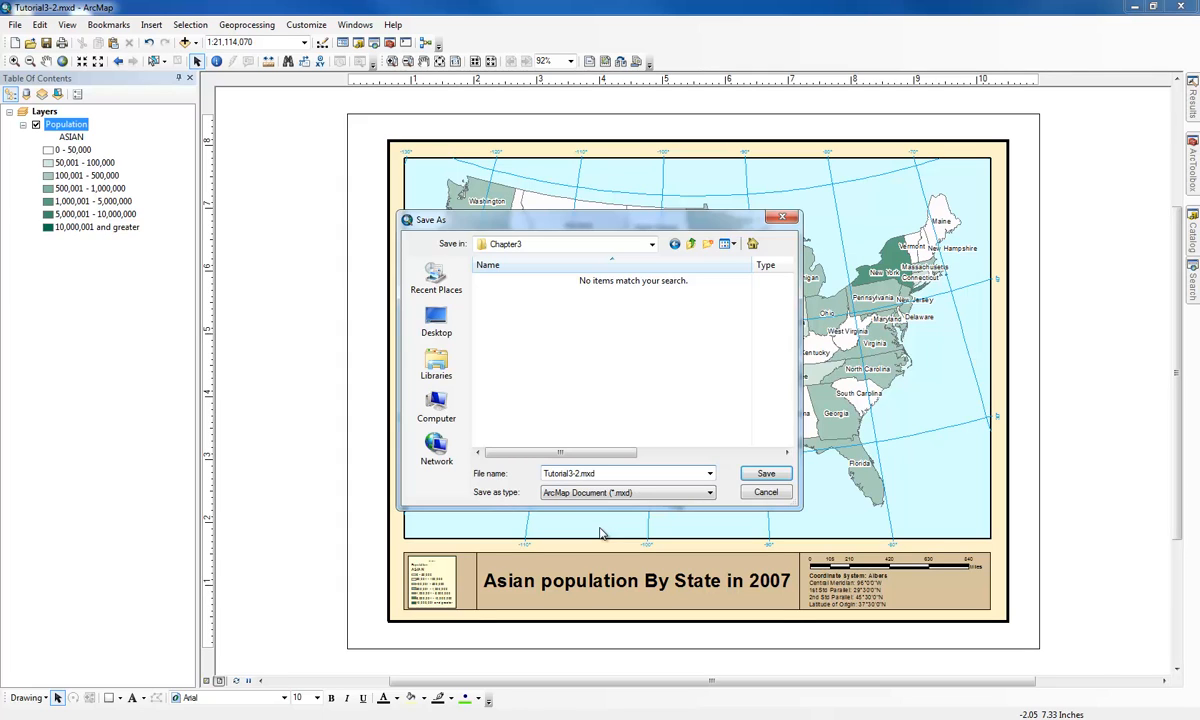
key("Return")
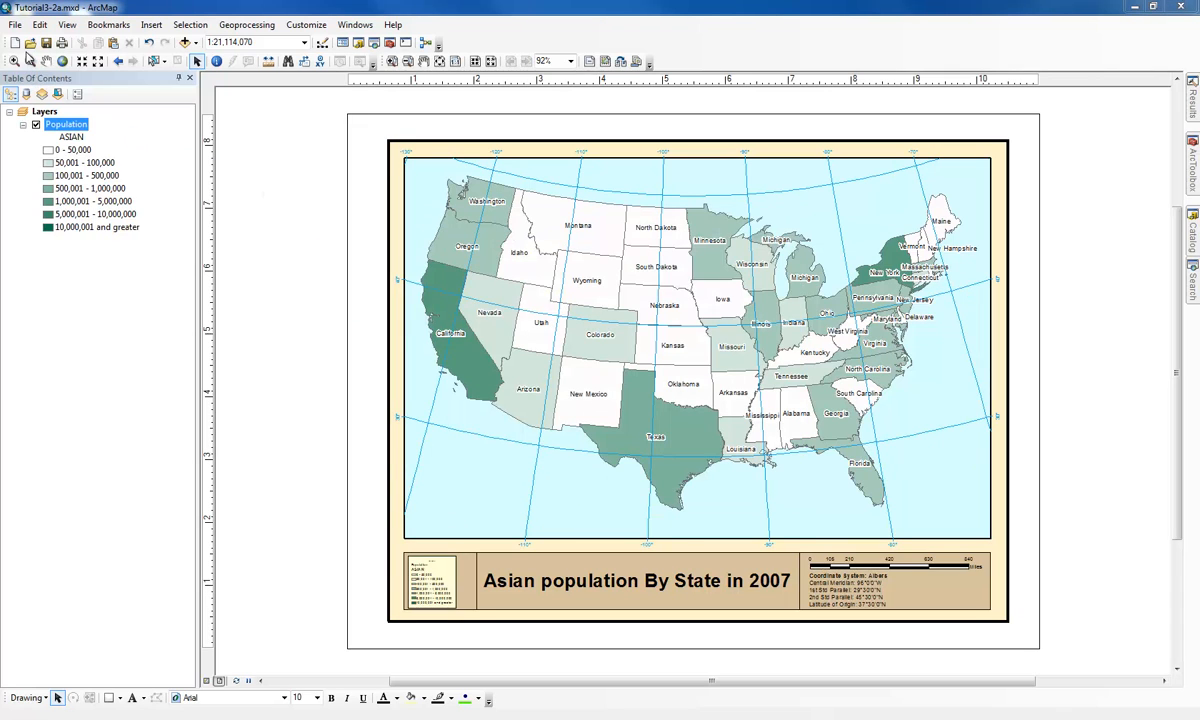
Step: Open Tutorial3-2.mxd from the GIST1 Maps folder
left_click(29, 43)
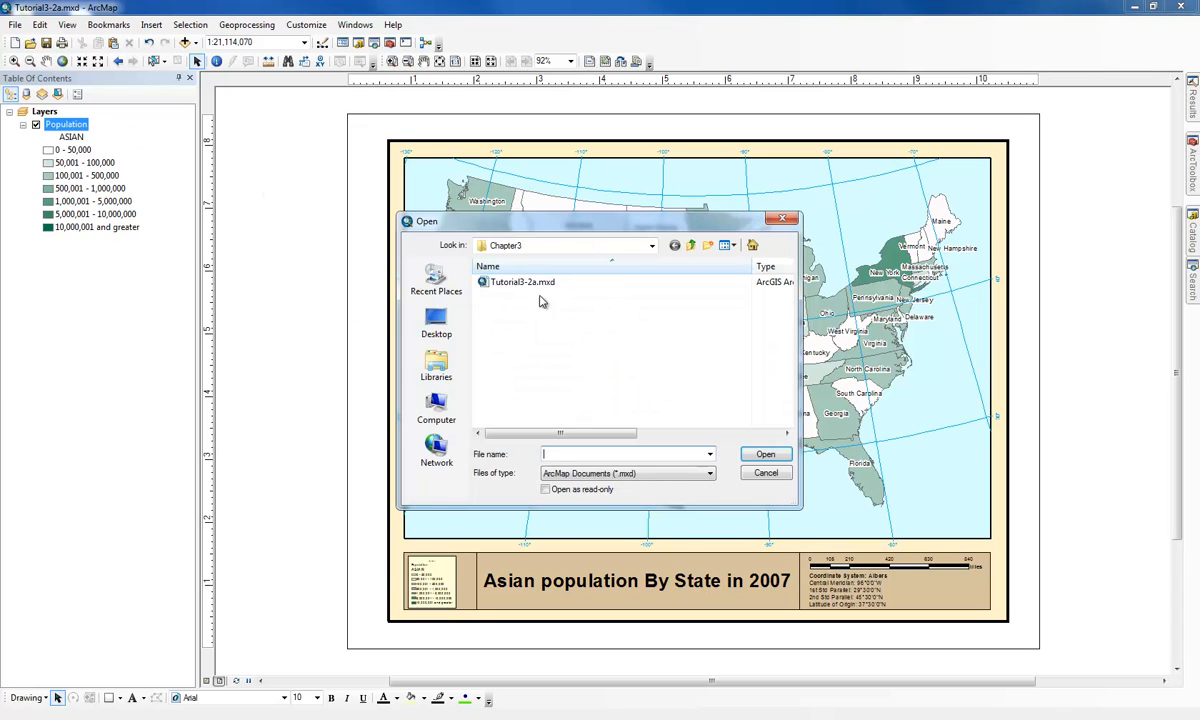
left_click(690, 245)
left_click(690, 246)
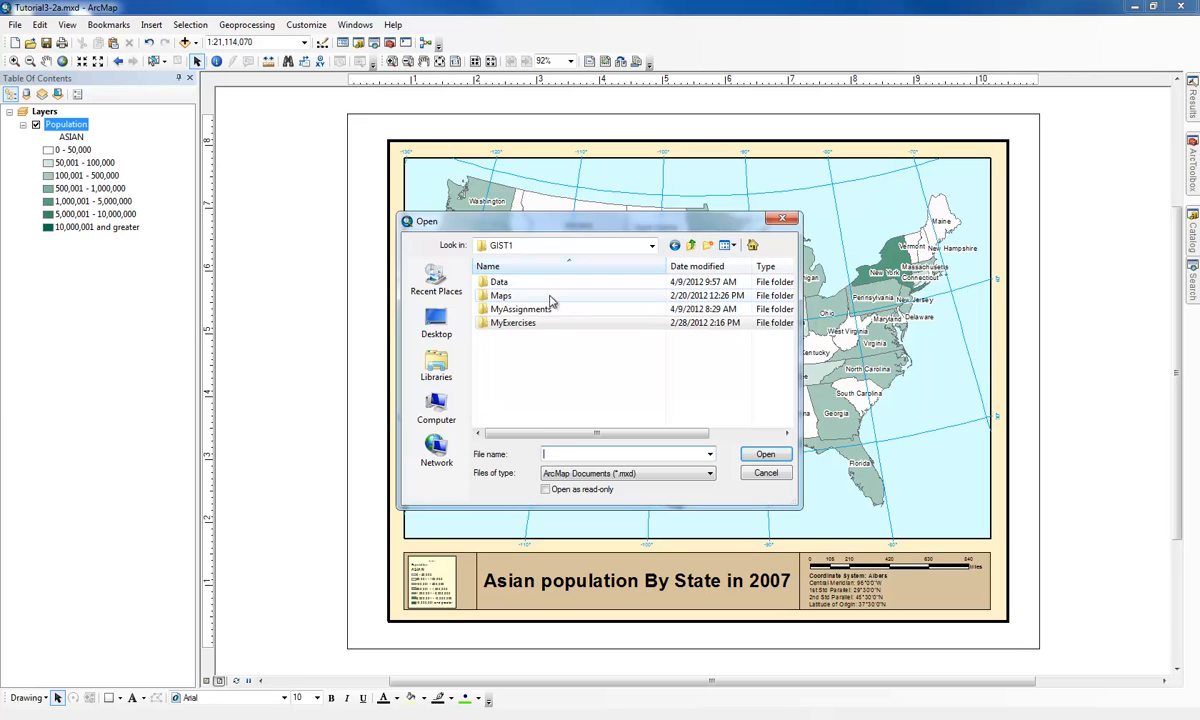
double_click(529, 298)
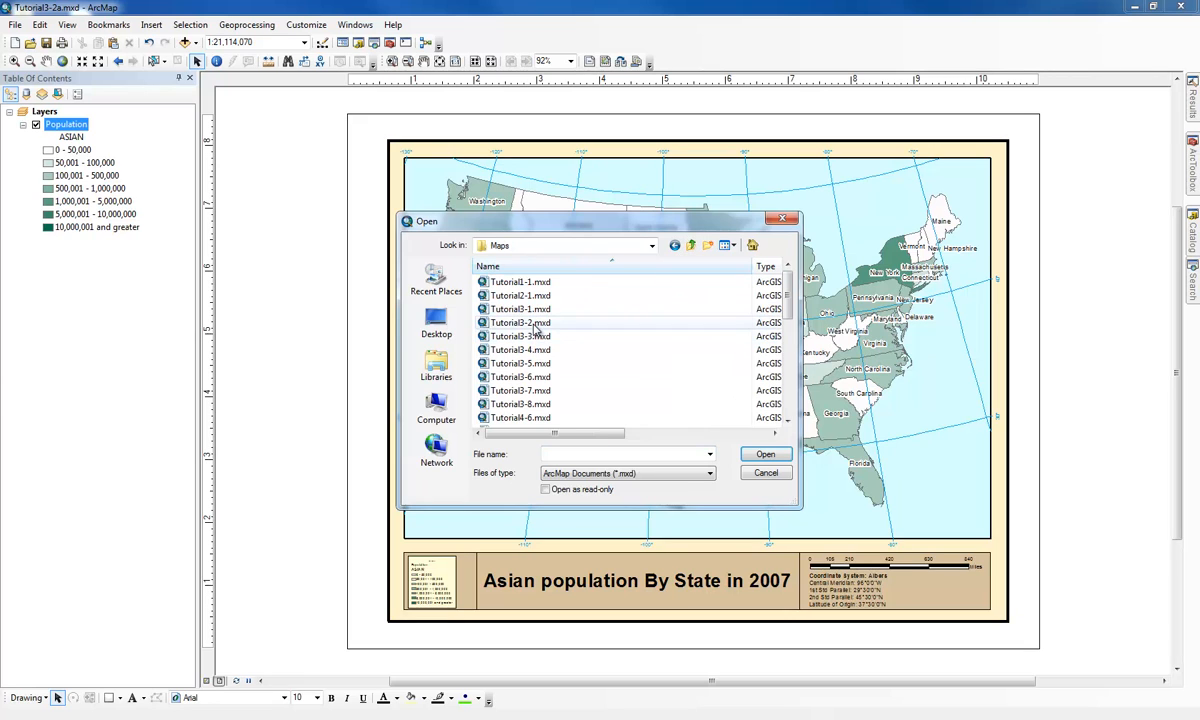
double_click(535, 322)
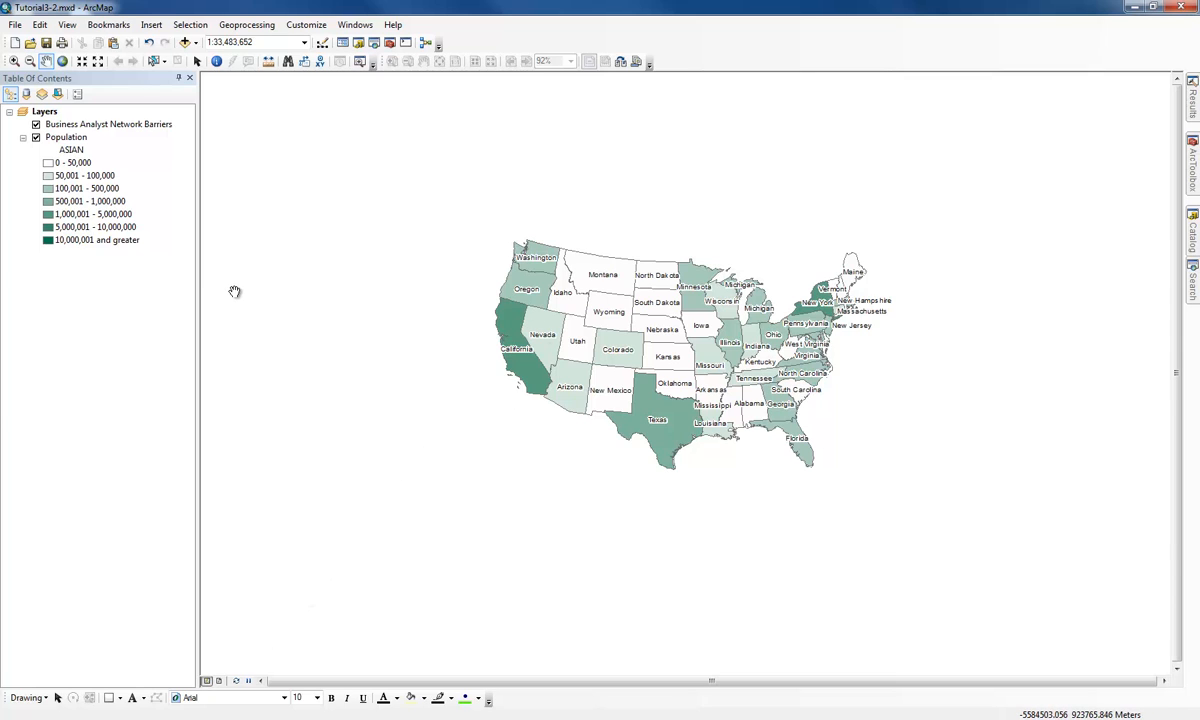
Step: Remove the Business Analyst Network Barriers layer from the reopened map and switch to layout view
right_click(131, 128)
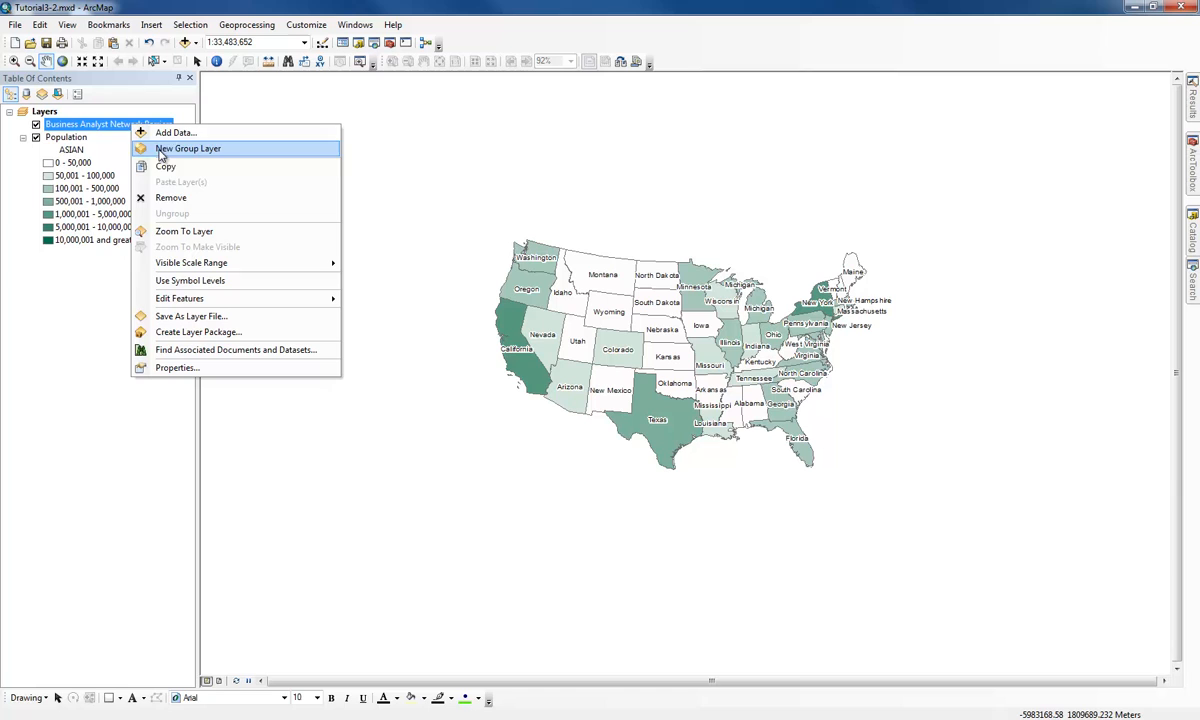
left_click(171, 198)
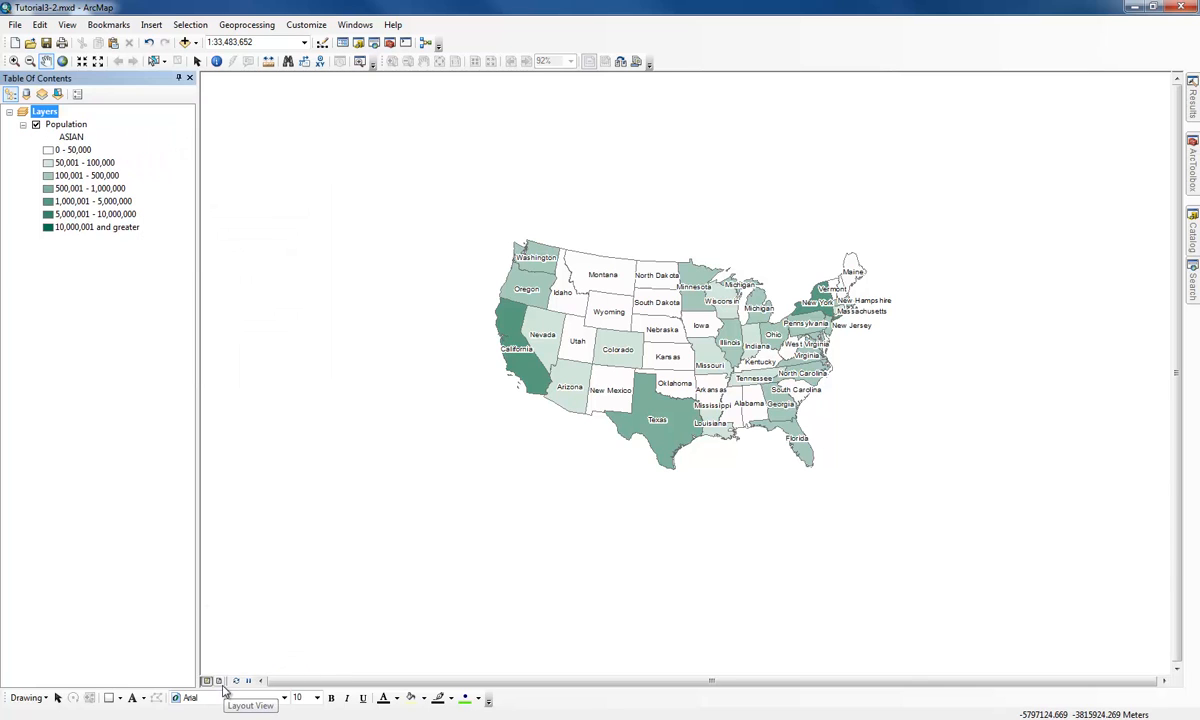
left_click(220, 681)
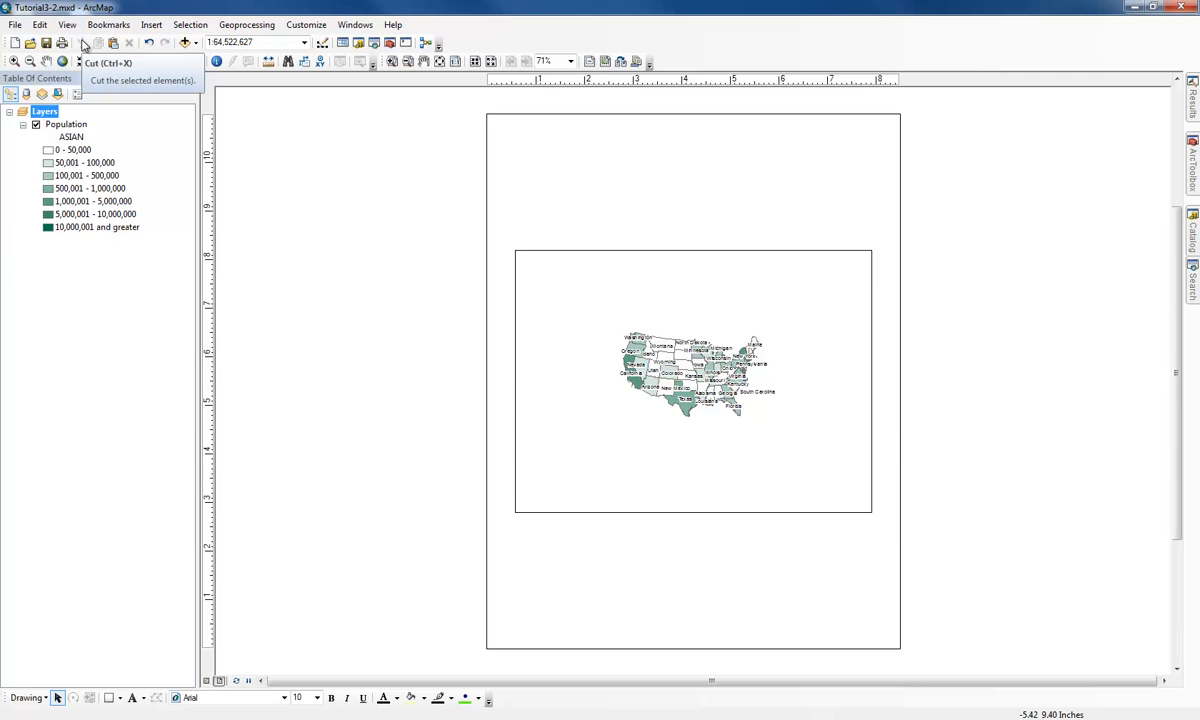
Step: Review the ruler, grid and snapping options for layout view, keep snapping to Guides and accept the settings
left_click(300, 27)
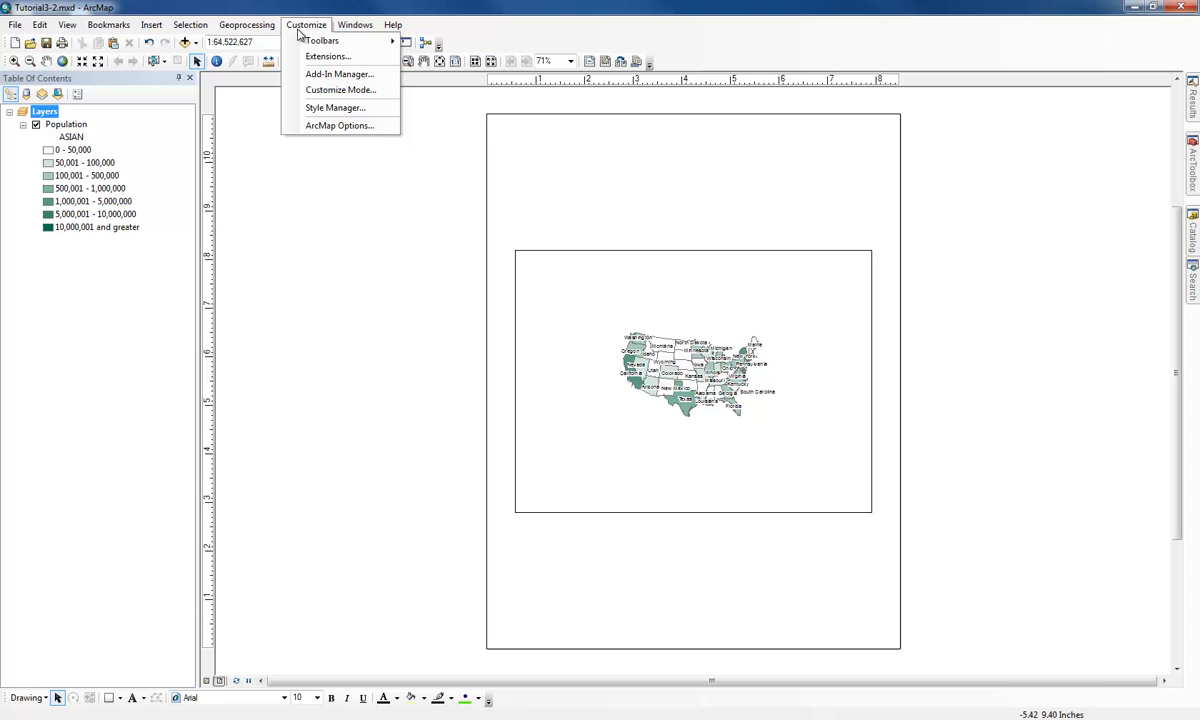
left_click(338, 126)
left_click(555, 175)
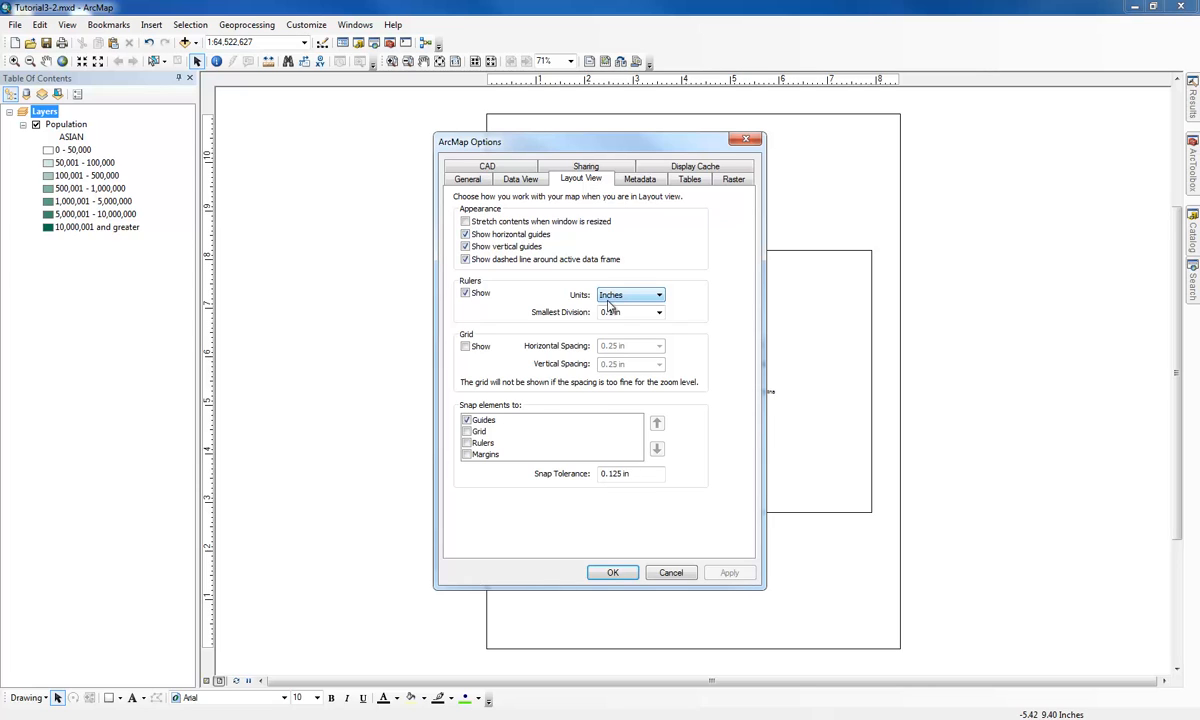
left_click(487, 423)
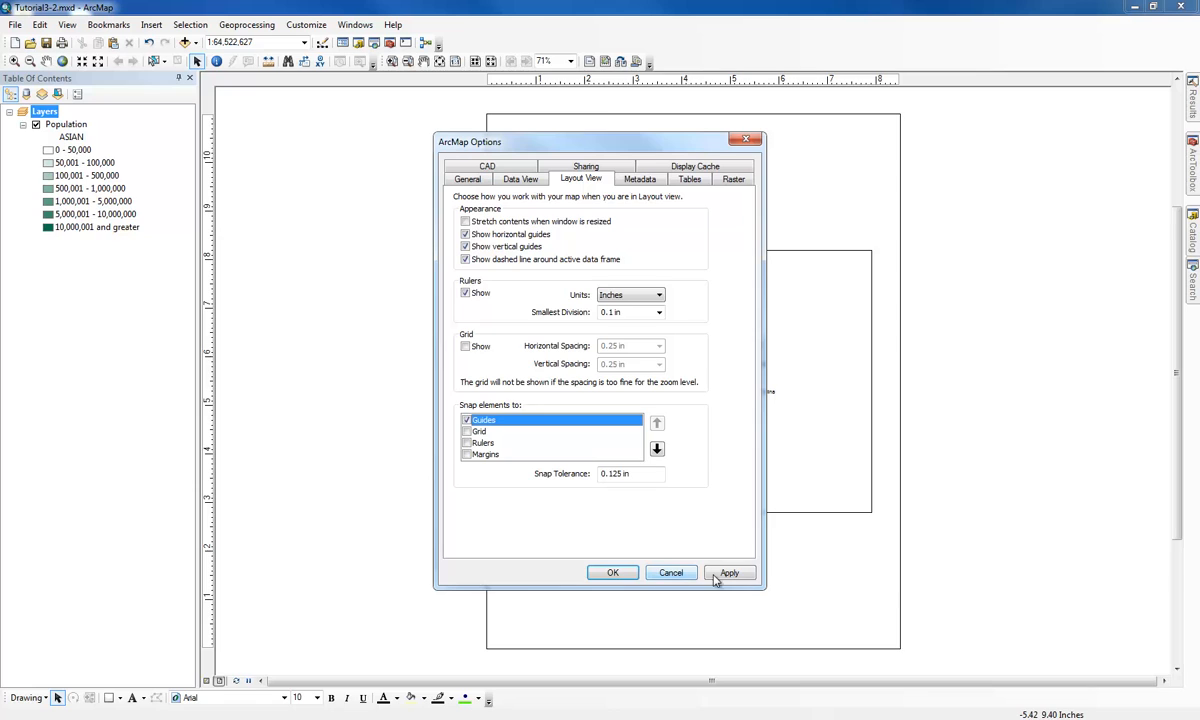
left_click(613, 572)
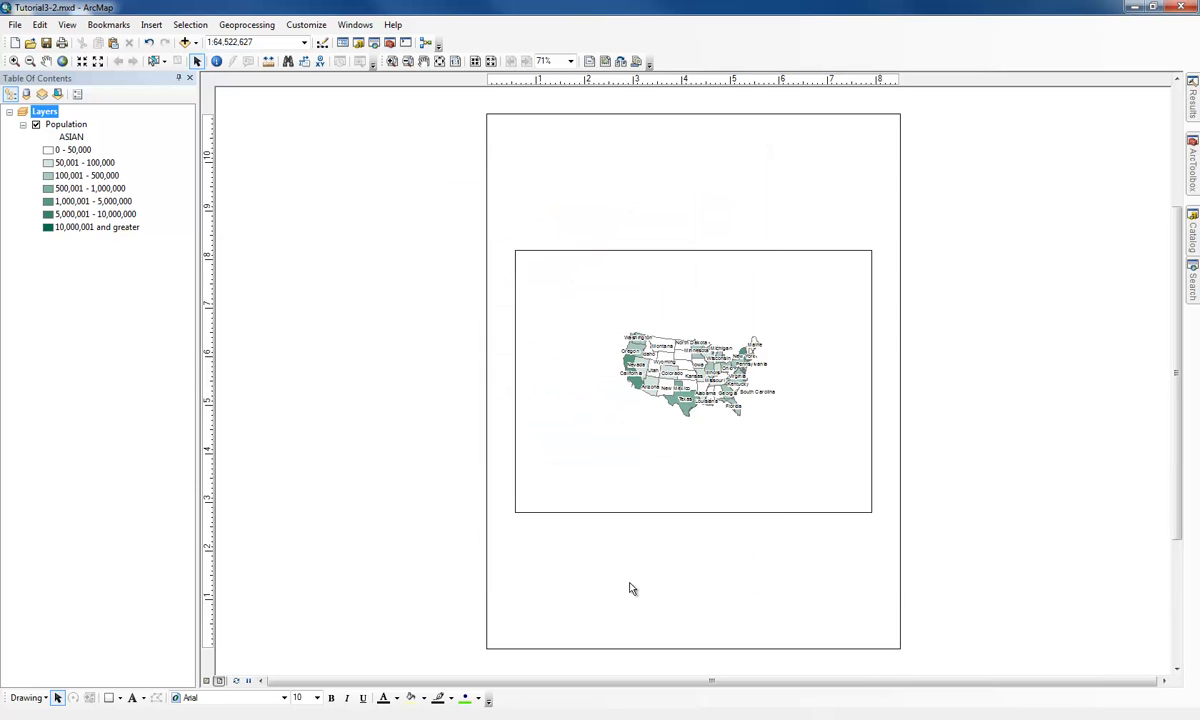
Step: Set the printer paper orientation to Landscape in the page and print setup
left_click(16, 26)
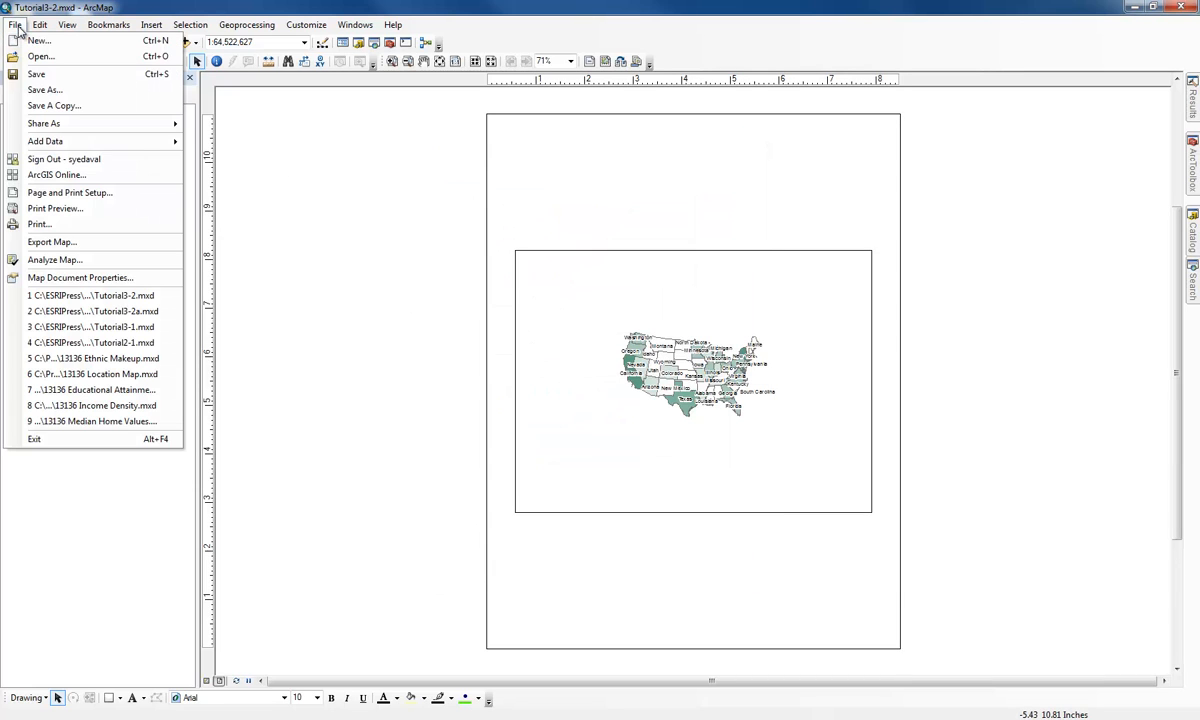
left_click(70, 193)
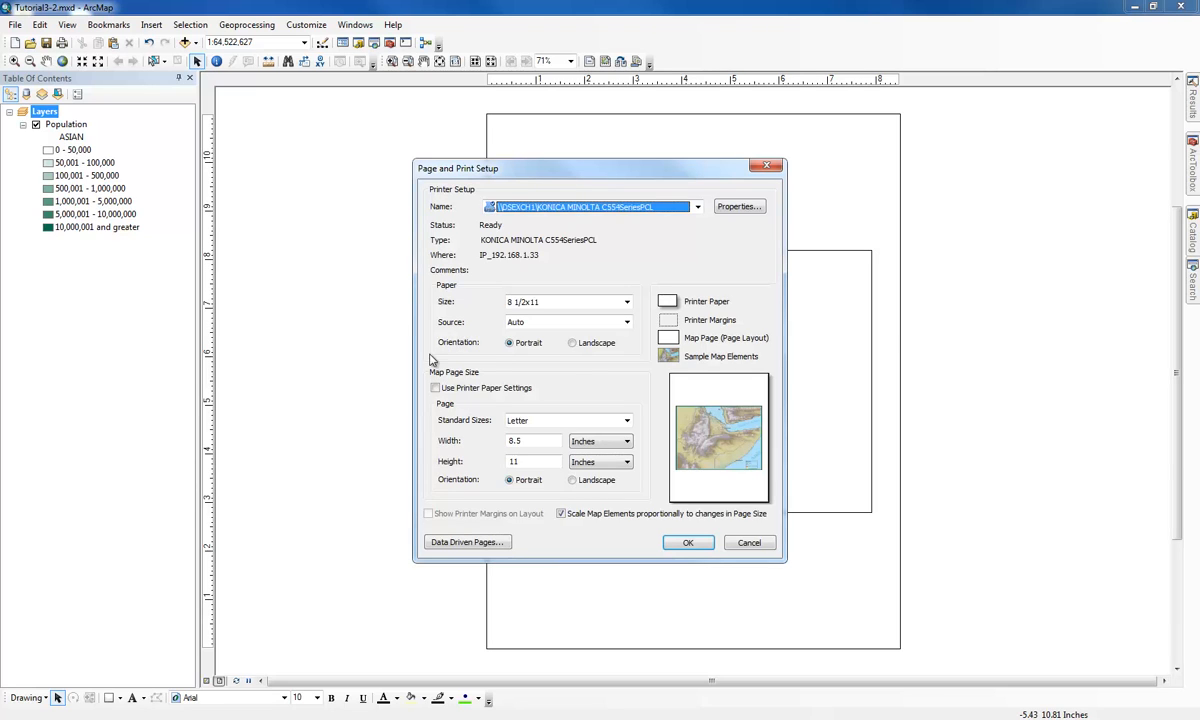
left_click(572, 343)
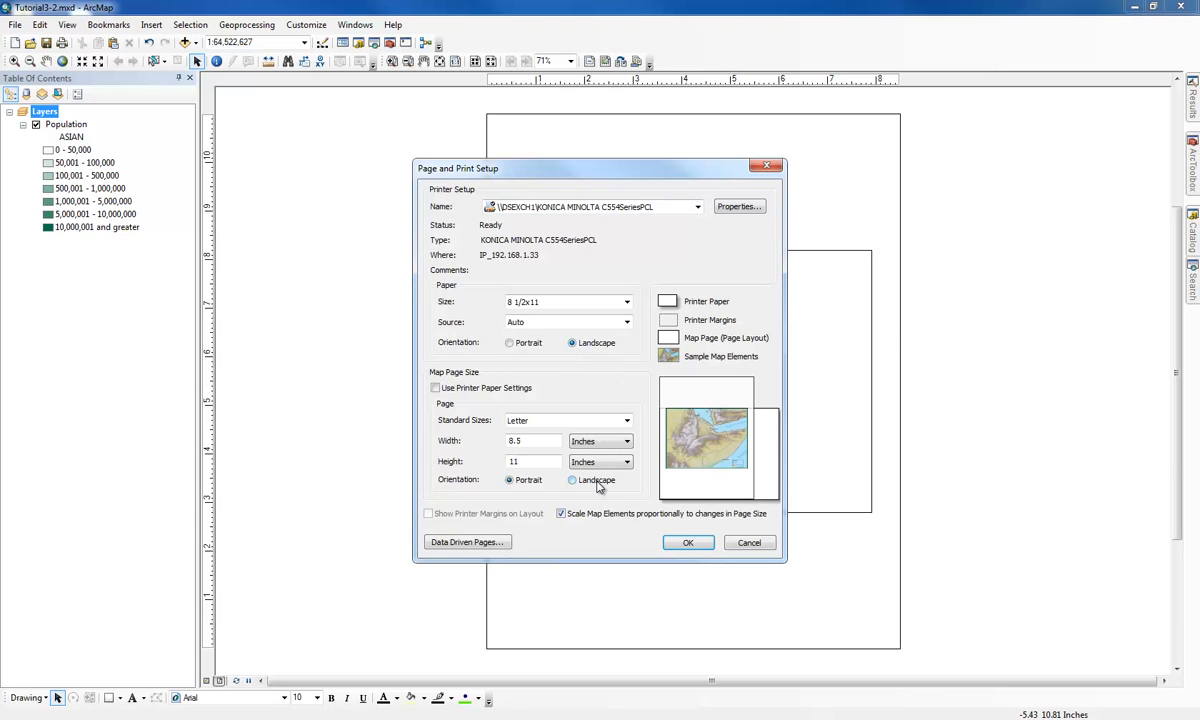
left_click(688, 543)
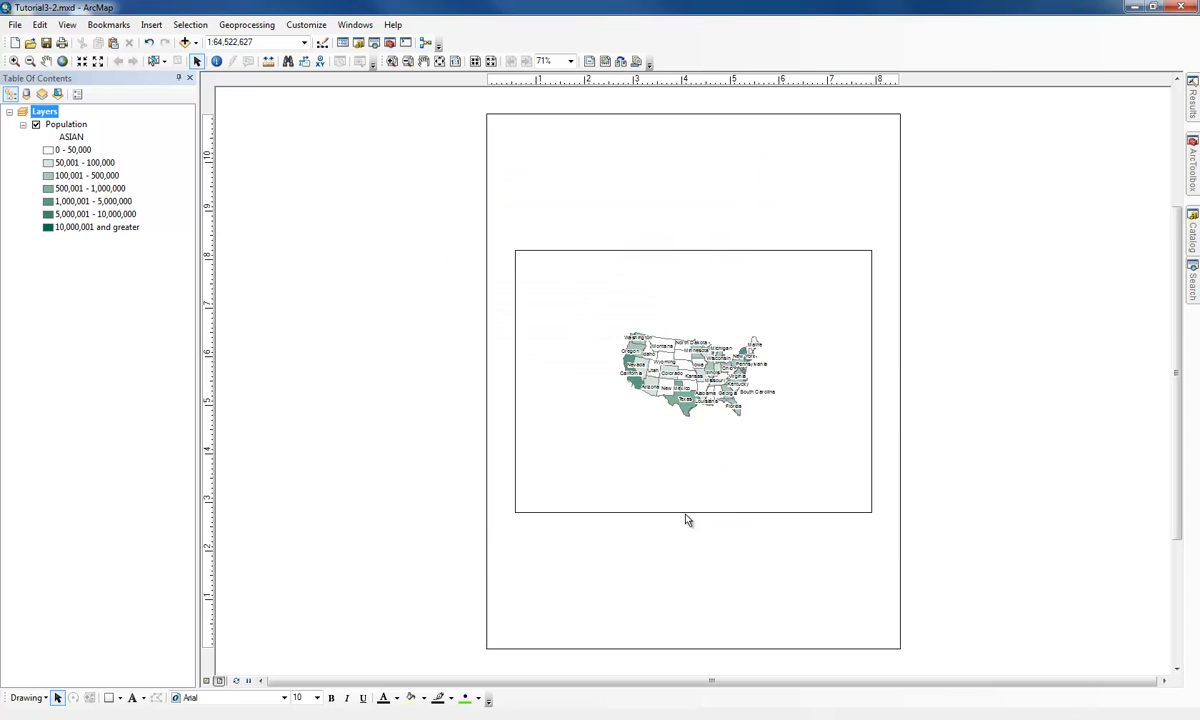
Step: Make the map page use the printer paper settings
left_click(15, 24)
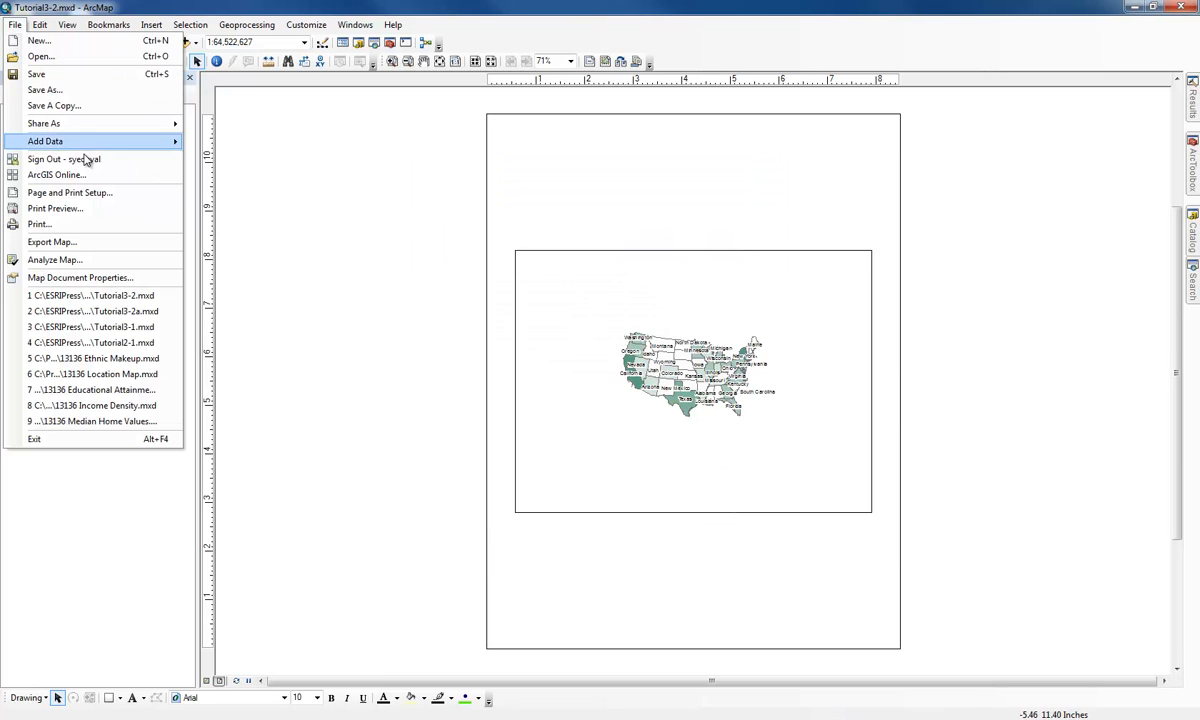
left_click(90, 193)
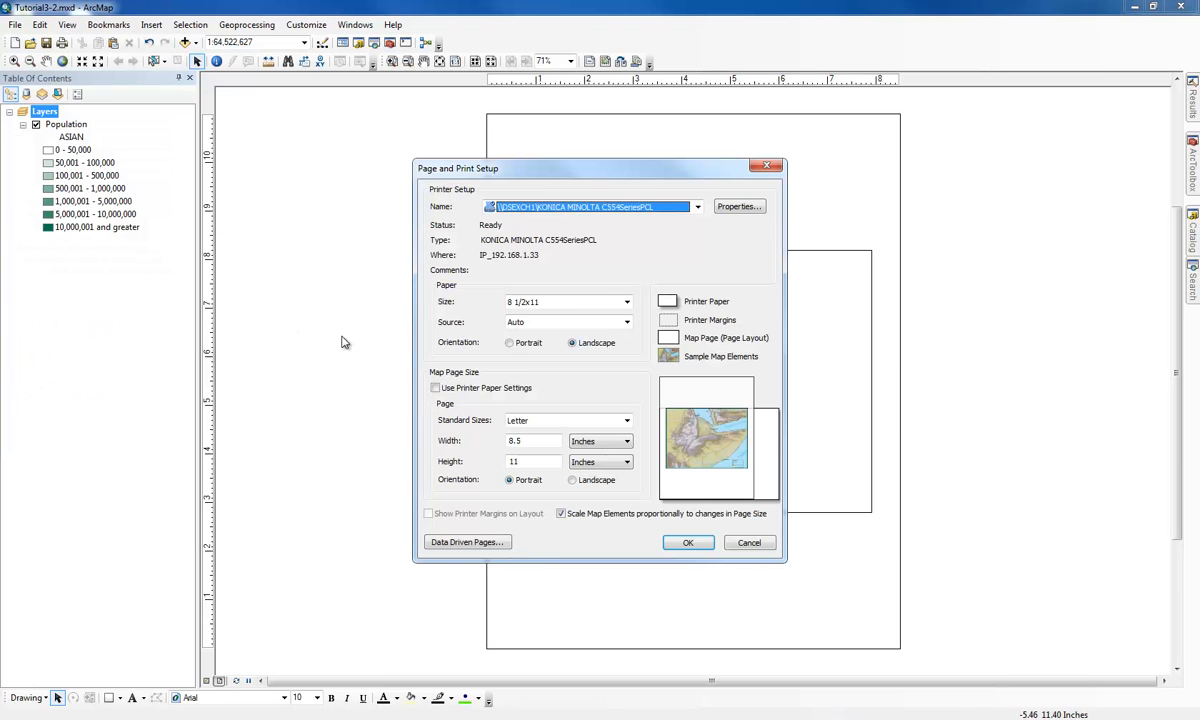
left_click(466, 388)
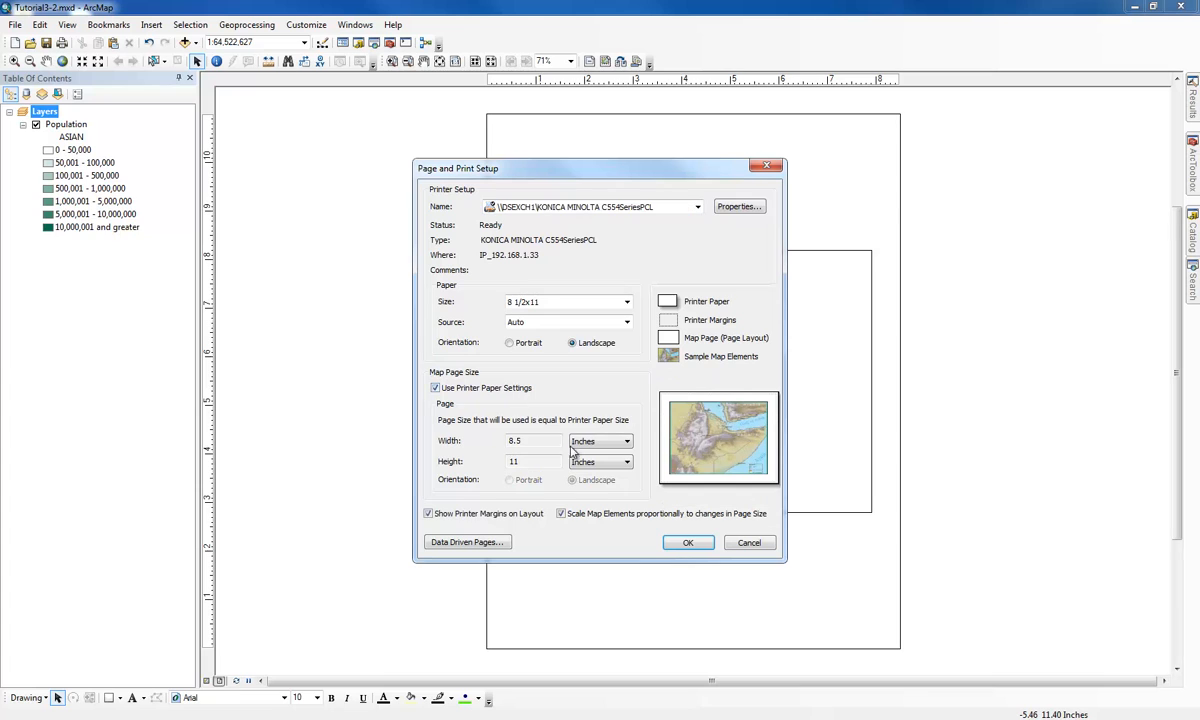
left_click(686, 543)
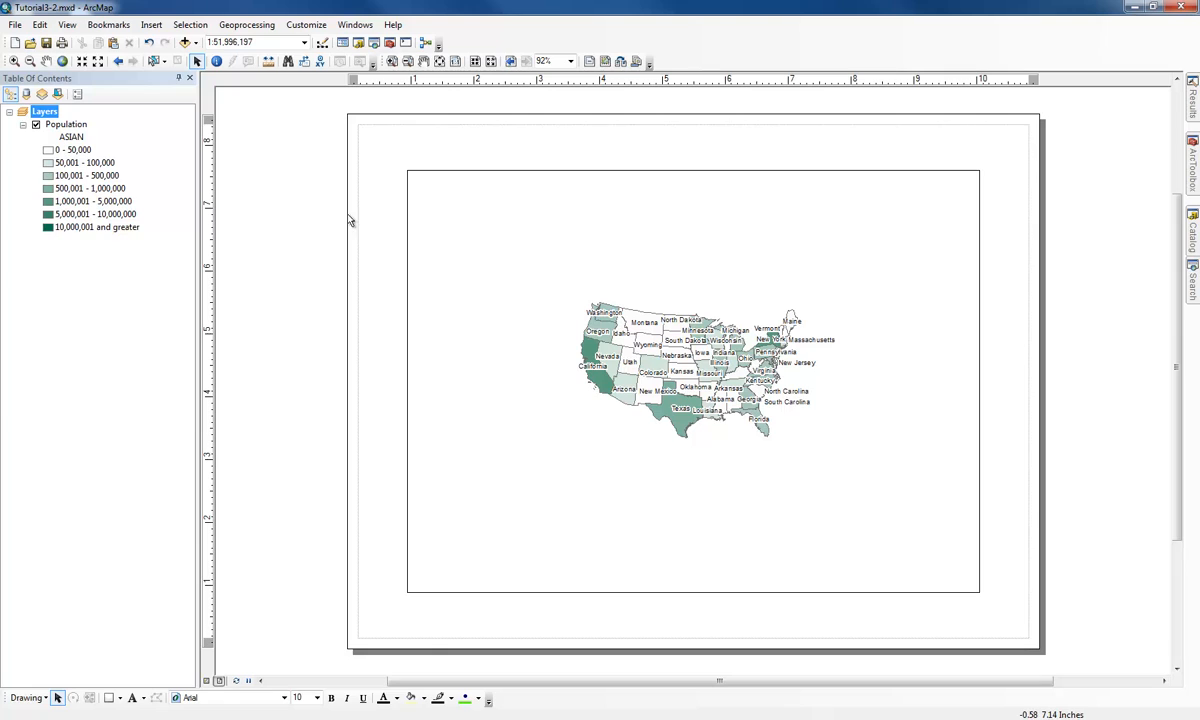
Step: Move the data frame up and left so its upper-left corner sits just inside the page's printer margins
left_click(474, 274)
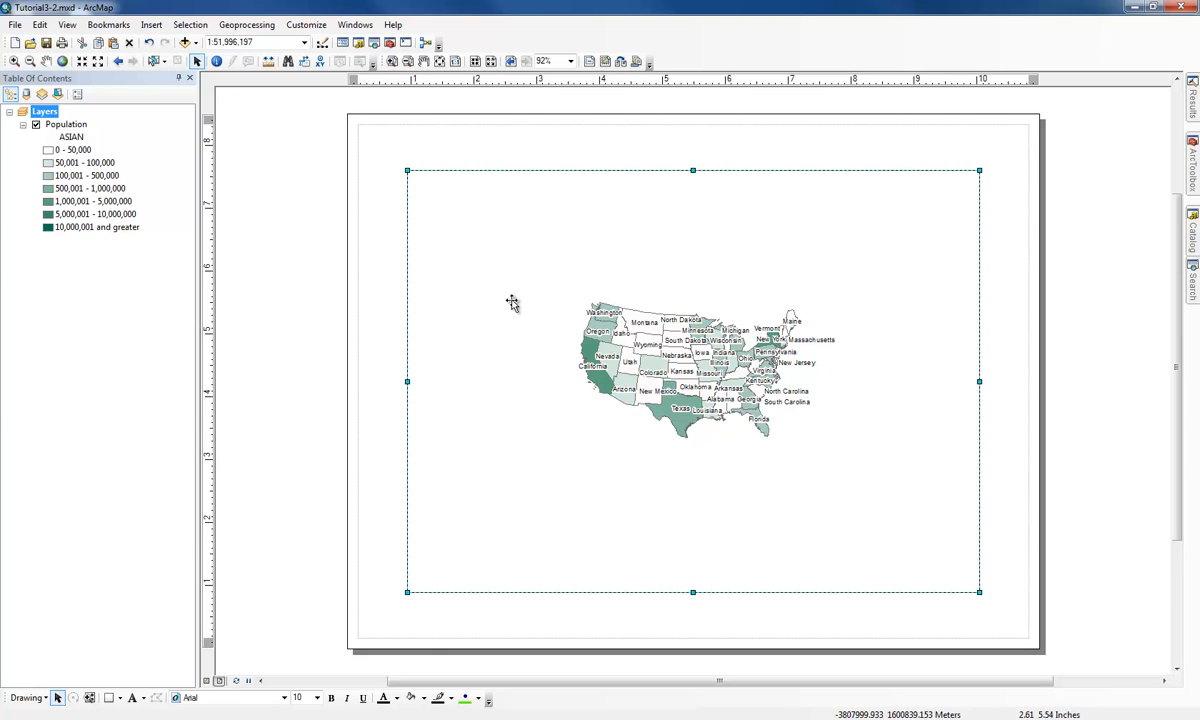
left_click_drag(516, 279, 474, 236)
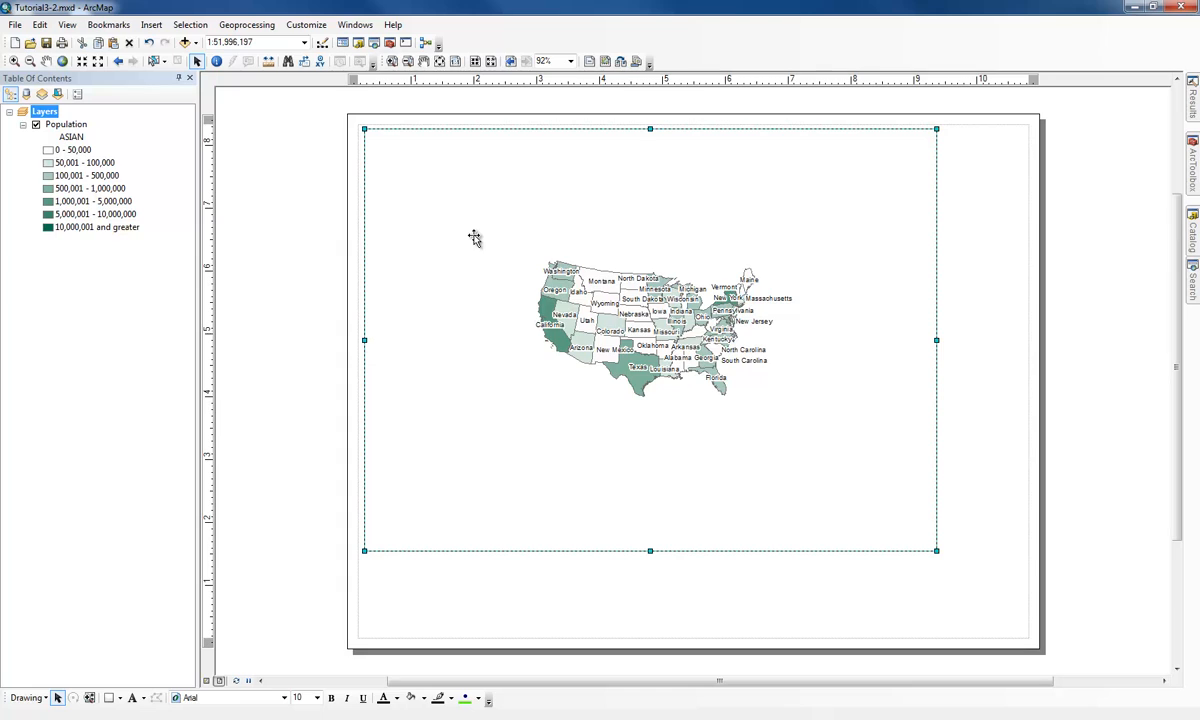
left_click(351, 149)
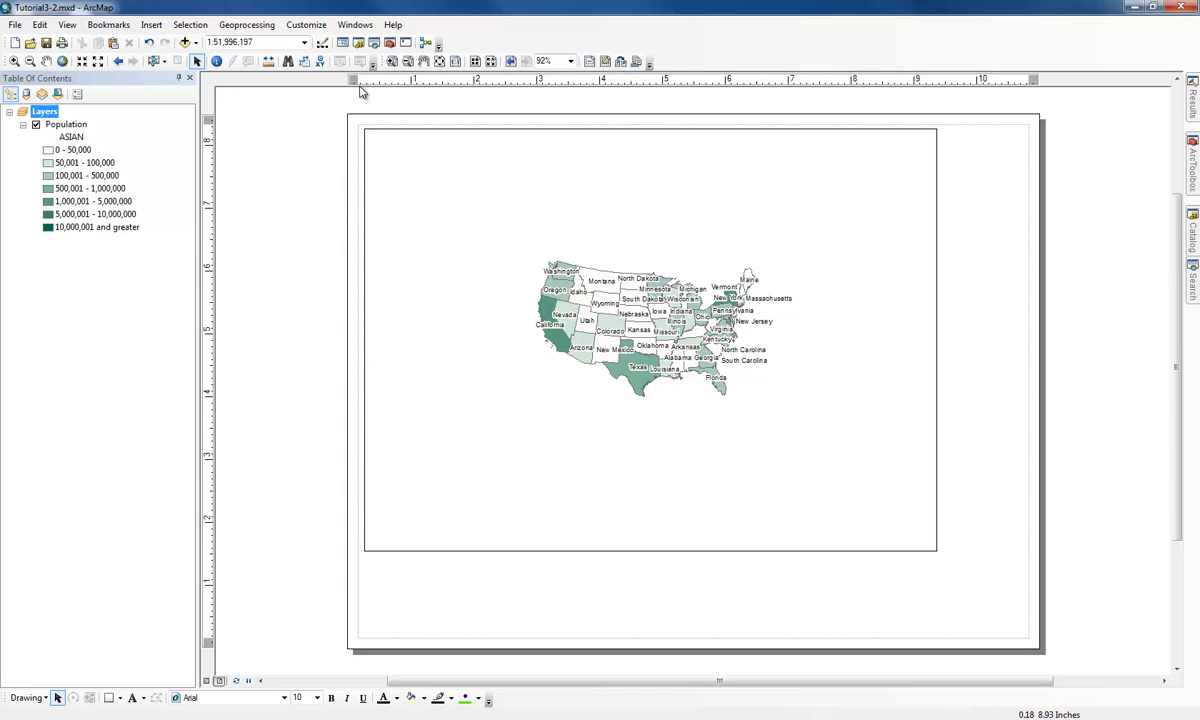
Step: Add guides along the four printer margins, at about 0.2 and 10.8 inches horizontally and 8.3 and 0.2 inches vertically
left_click(360, 84)
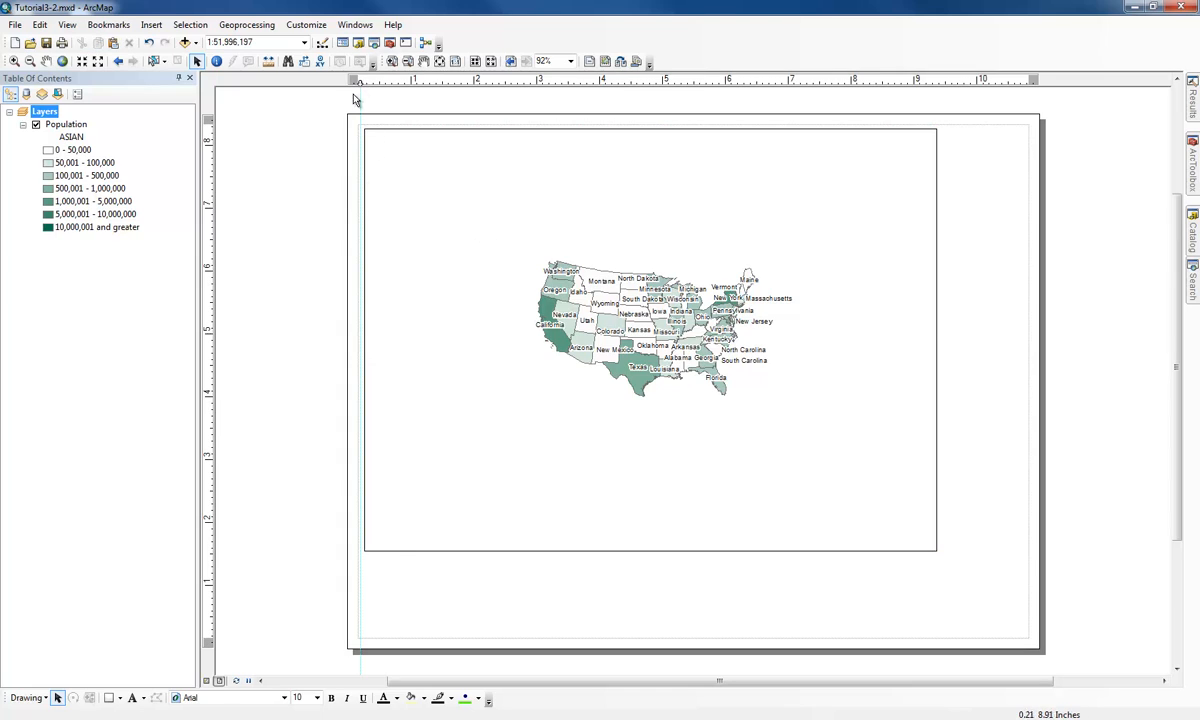
left_click(210, 127)
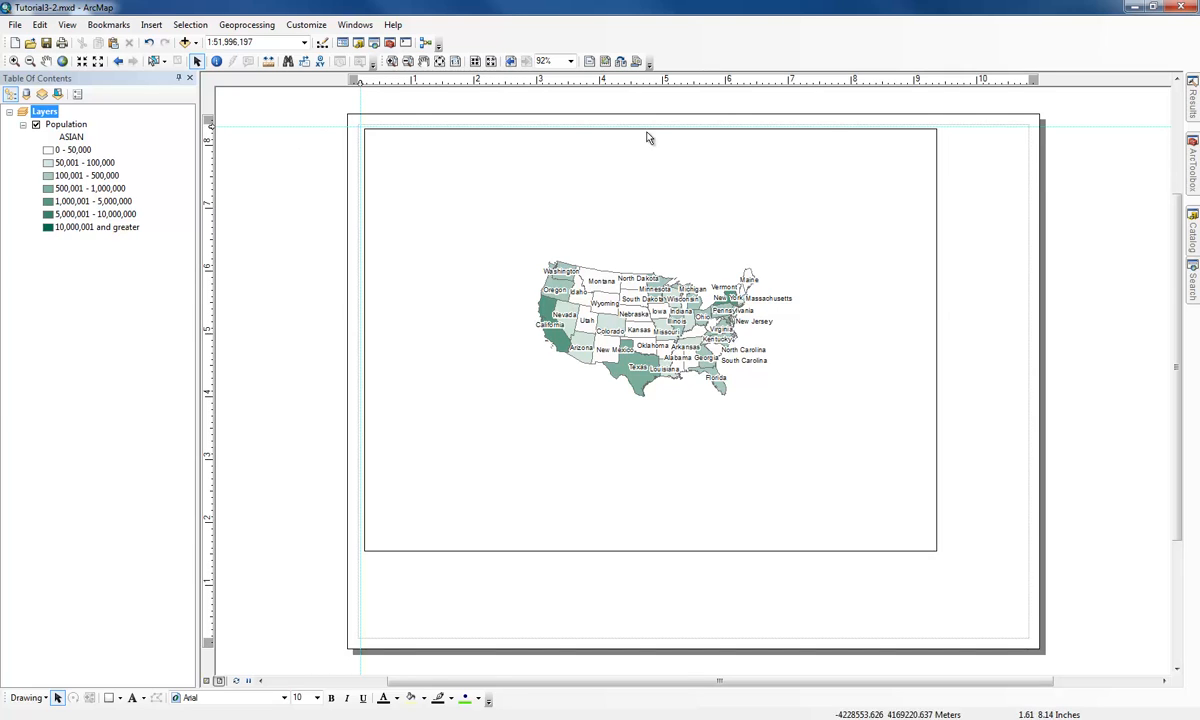
left_click(1029, 82)
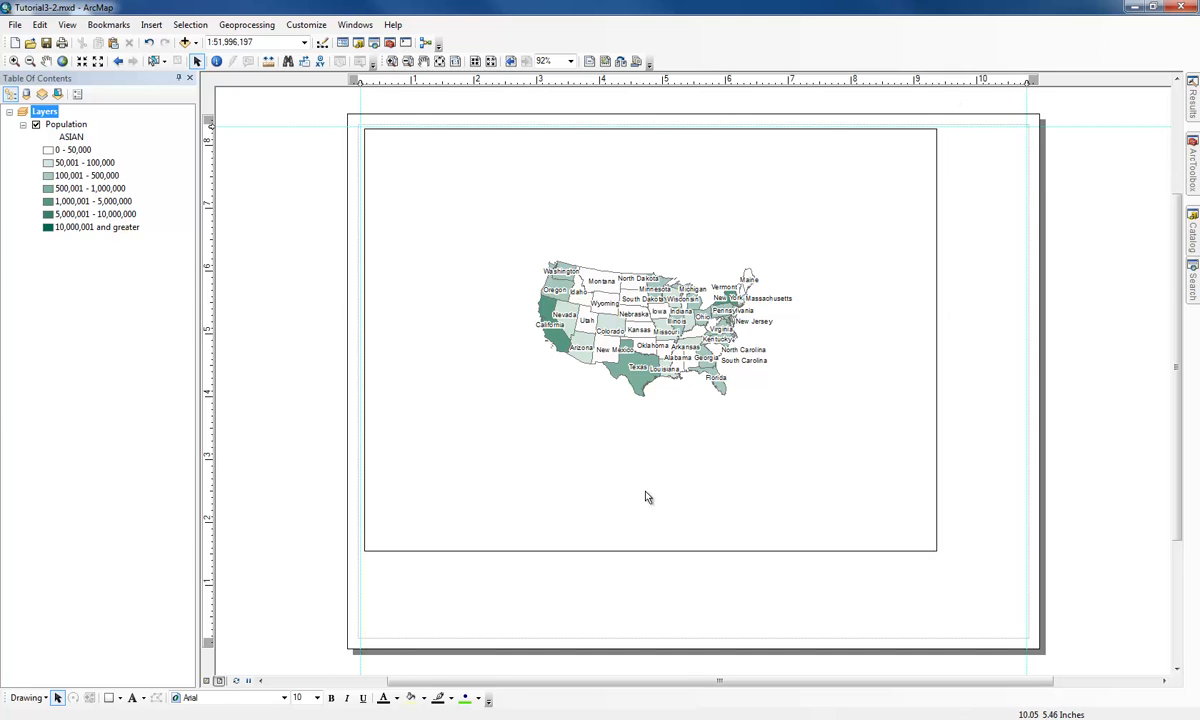
left_click(210, 638)
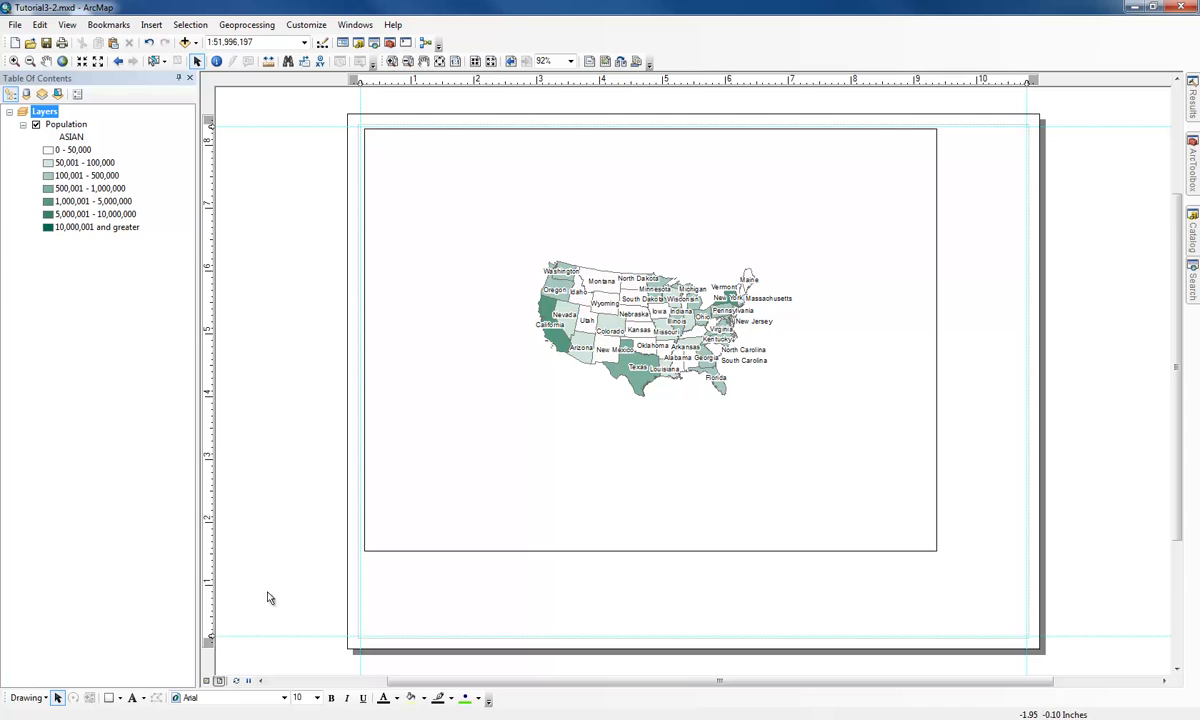
Step: Fit the data frame to the four margin guides and zoom the map to the Population layer's extent
left_click(563, 411)
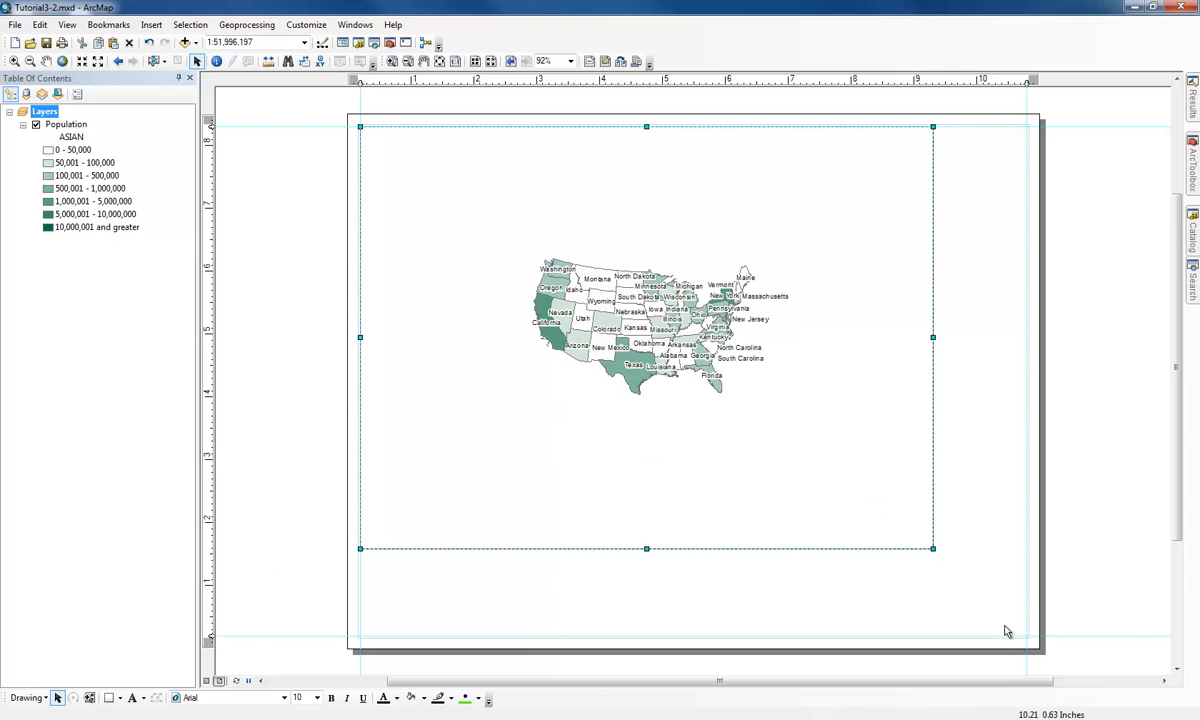
left_click_drag(1007, 632, 1026, 636)
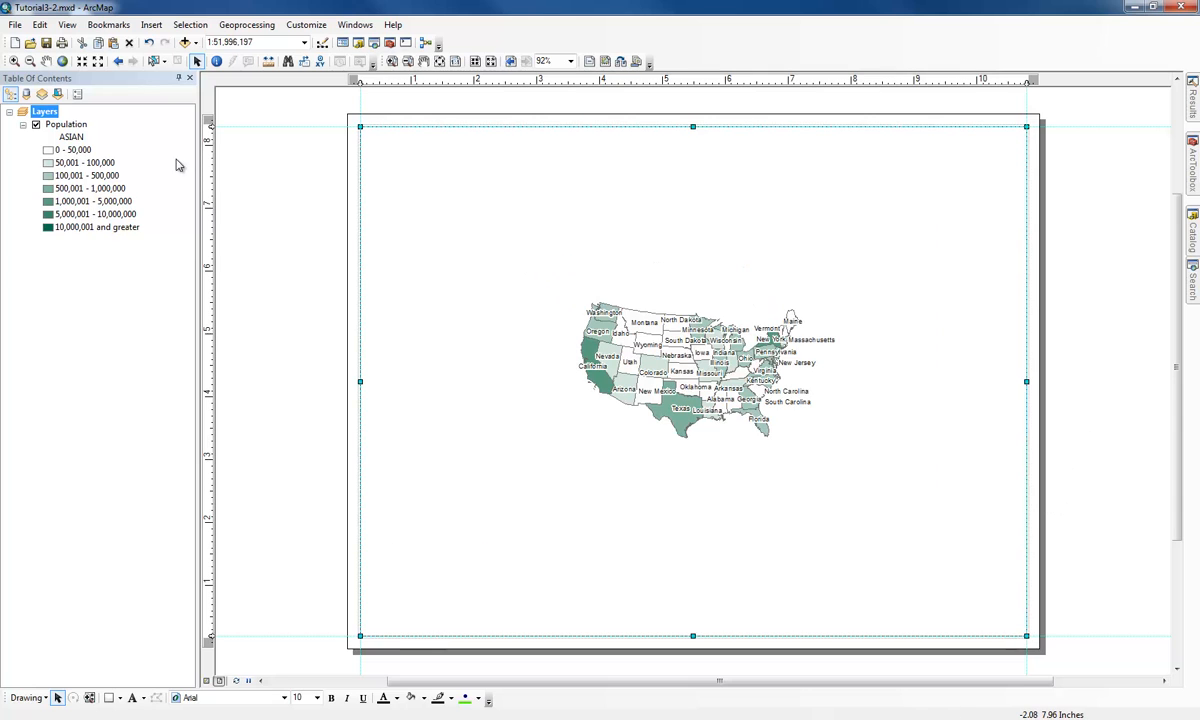
right_click(76, 127)
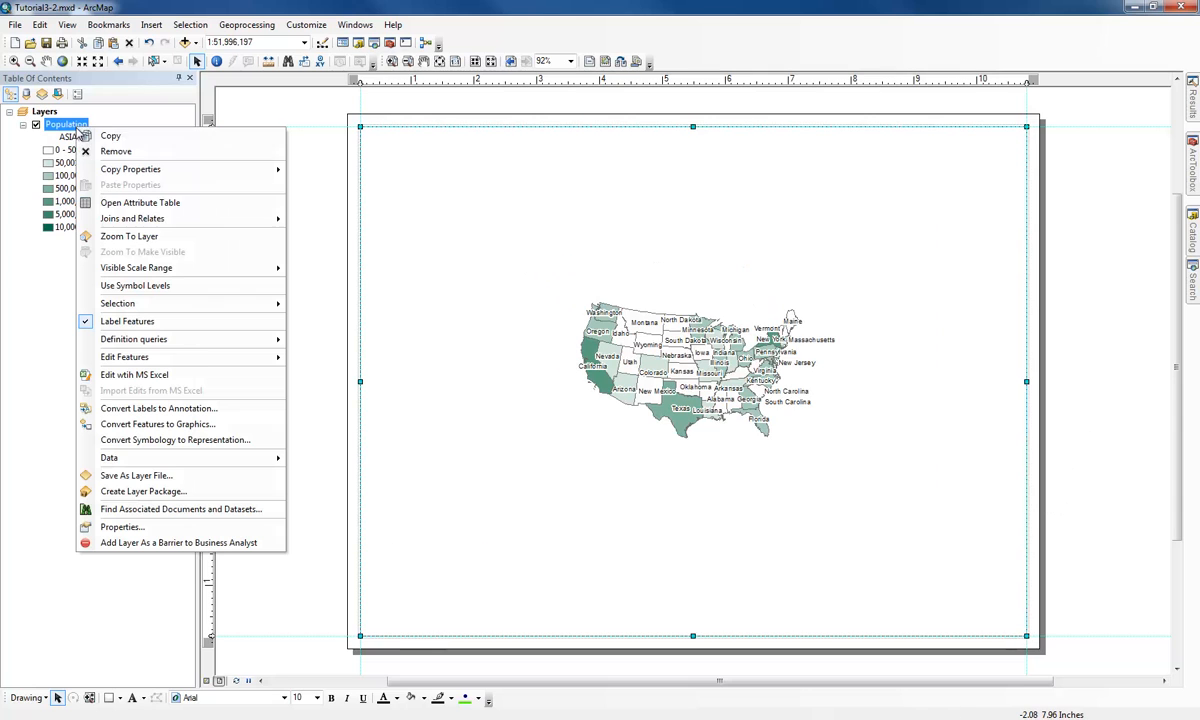
left_click(131, 237)
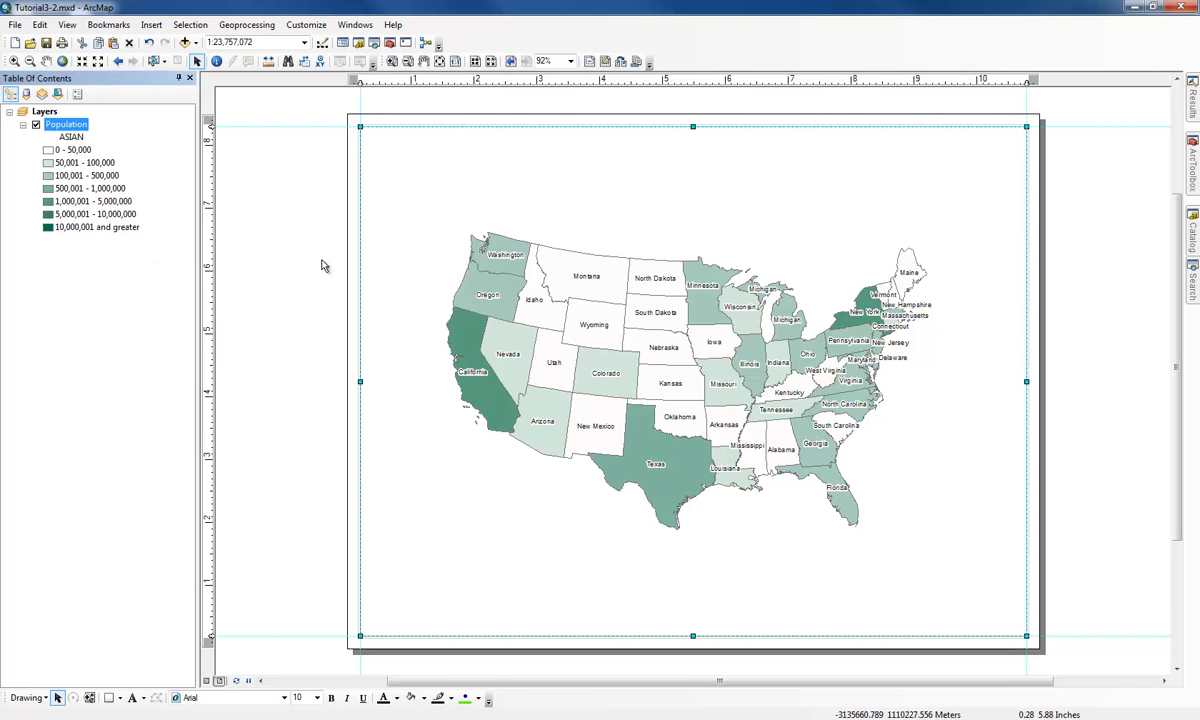
Step: Stretch the data frame to the margin guides again and add inner guides at about 8.5 inches horizontally and 7.5 inches vertically
left_click(262, 265)
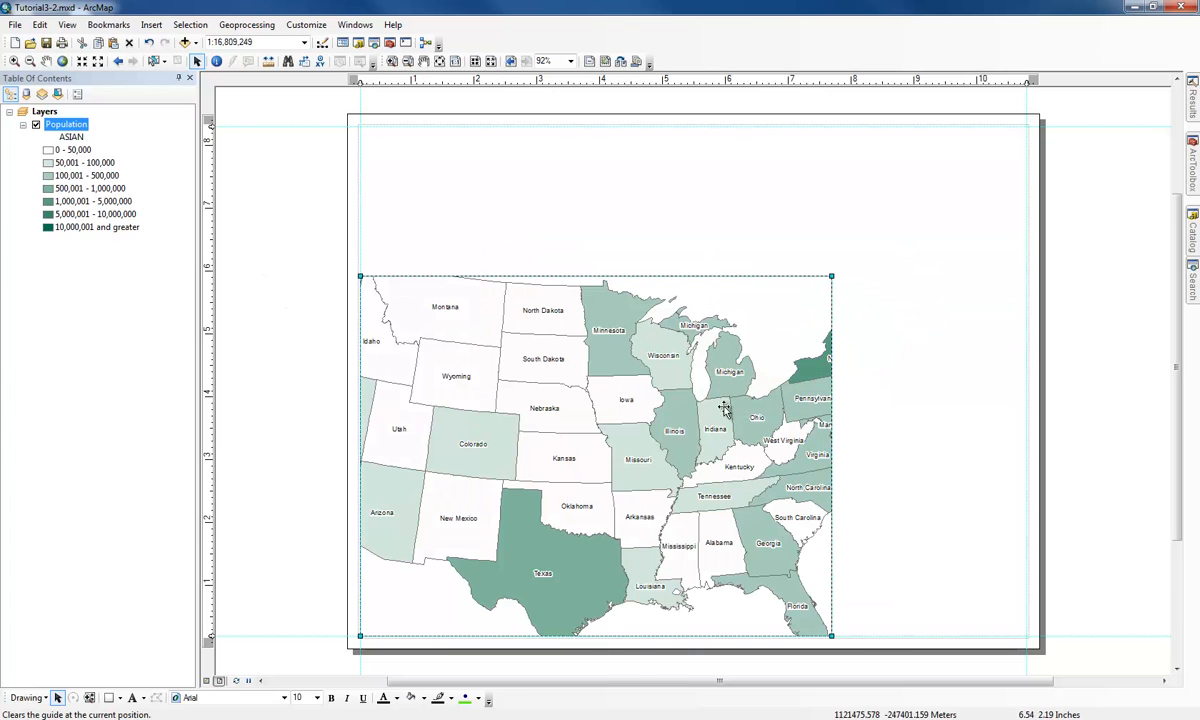
left_click_drag(831, 276, 1030, 160)
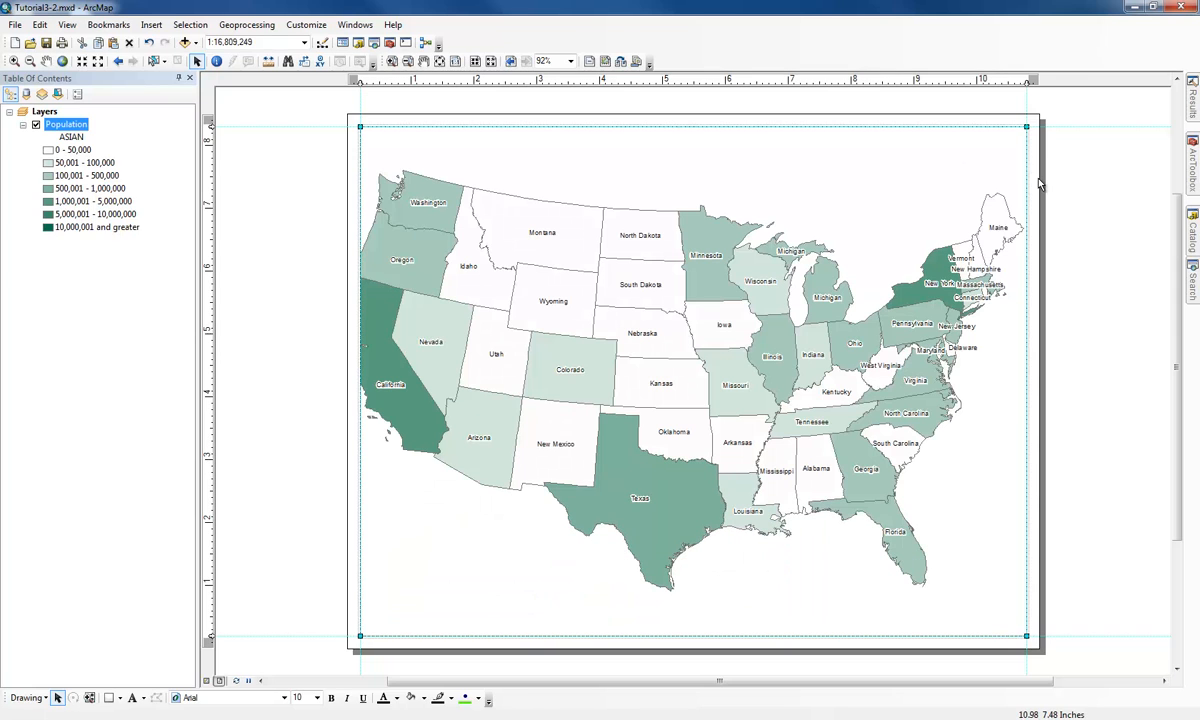
left_click(883, 82)
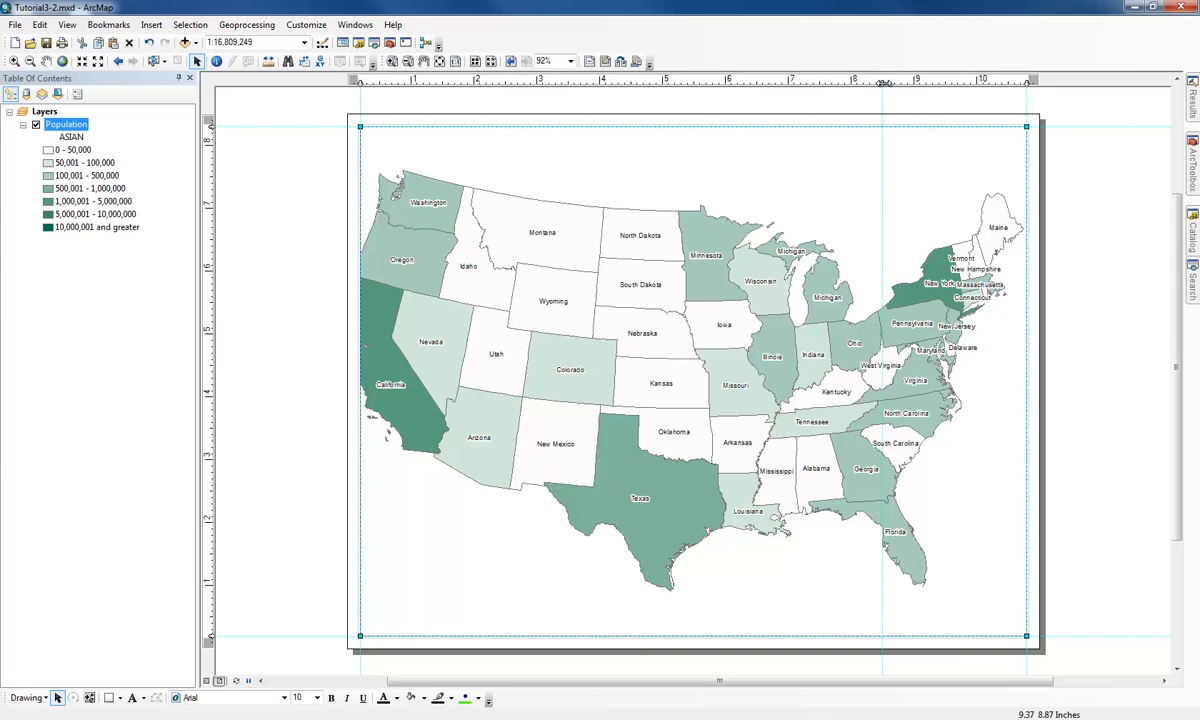
left_click(211, 178)
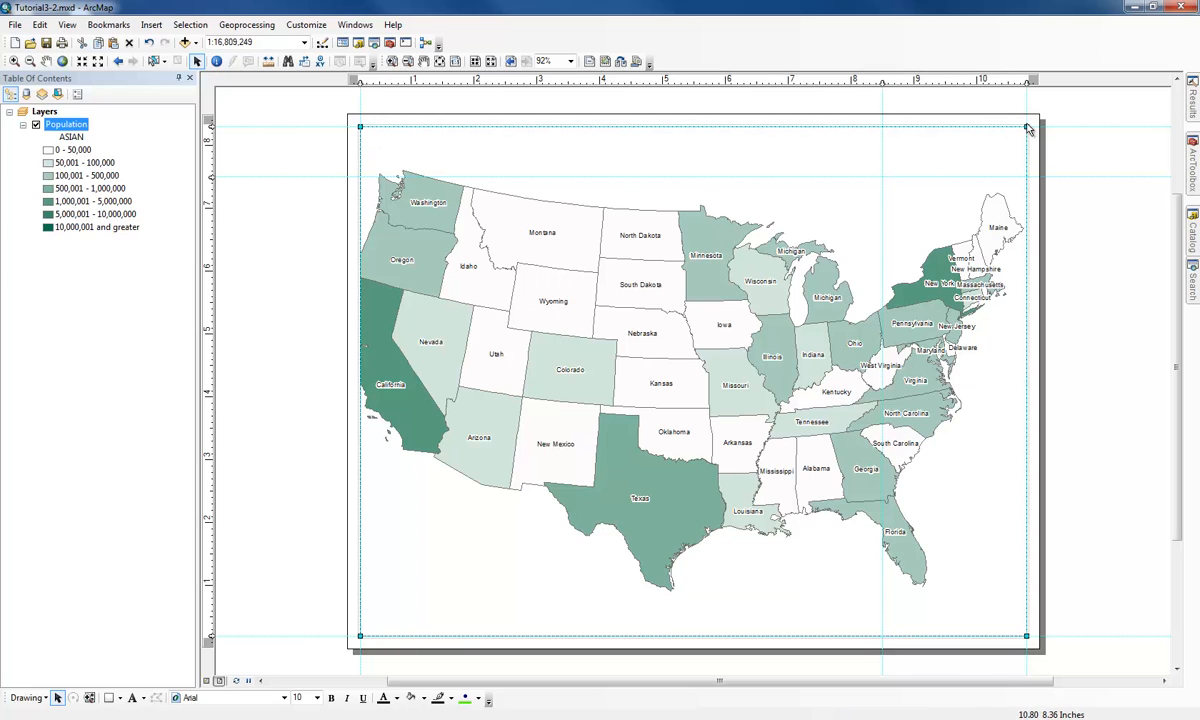
Step: Set the data frame's width to 7.5 inches with its aspect ratio preserved
right_click(694, 322)
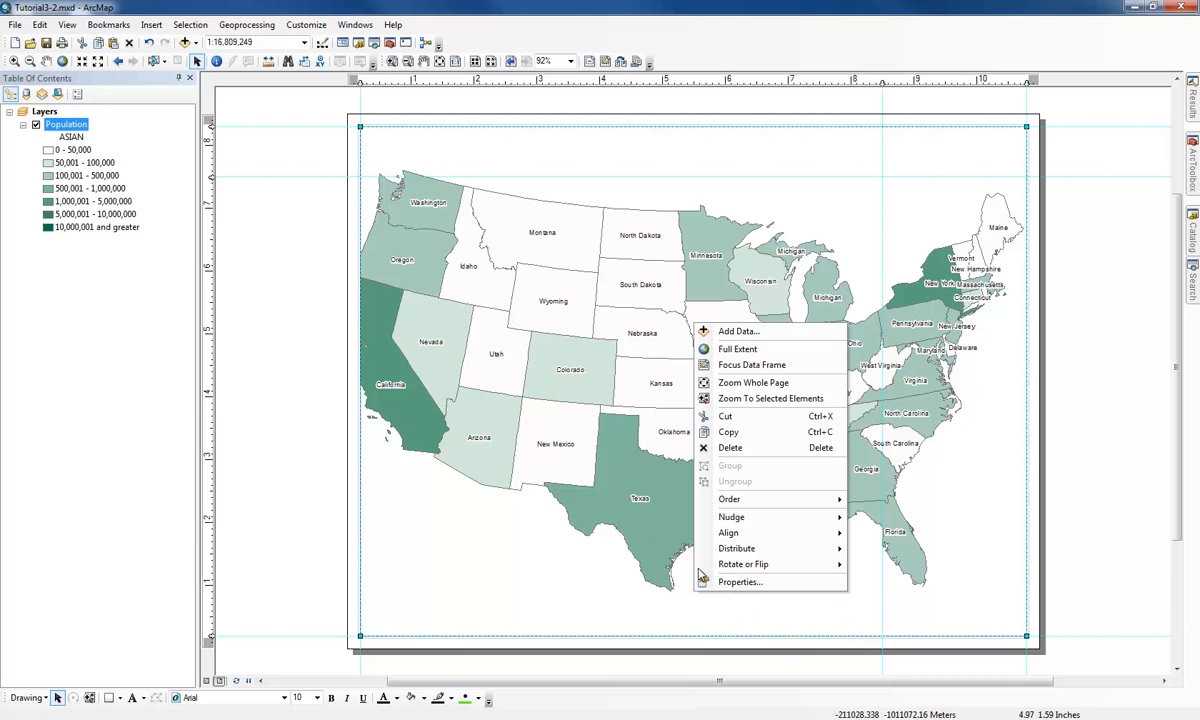
left_click(738, 582)
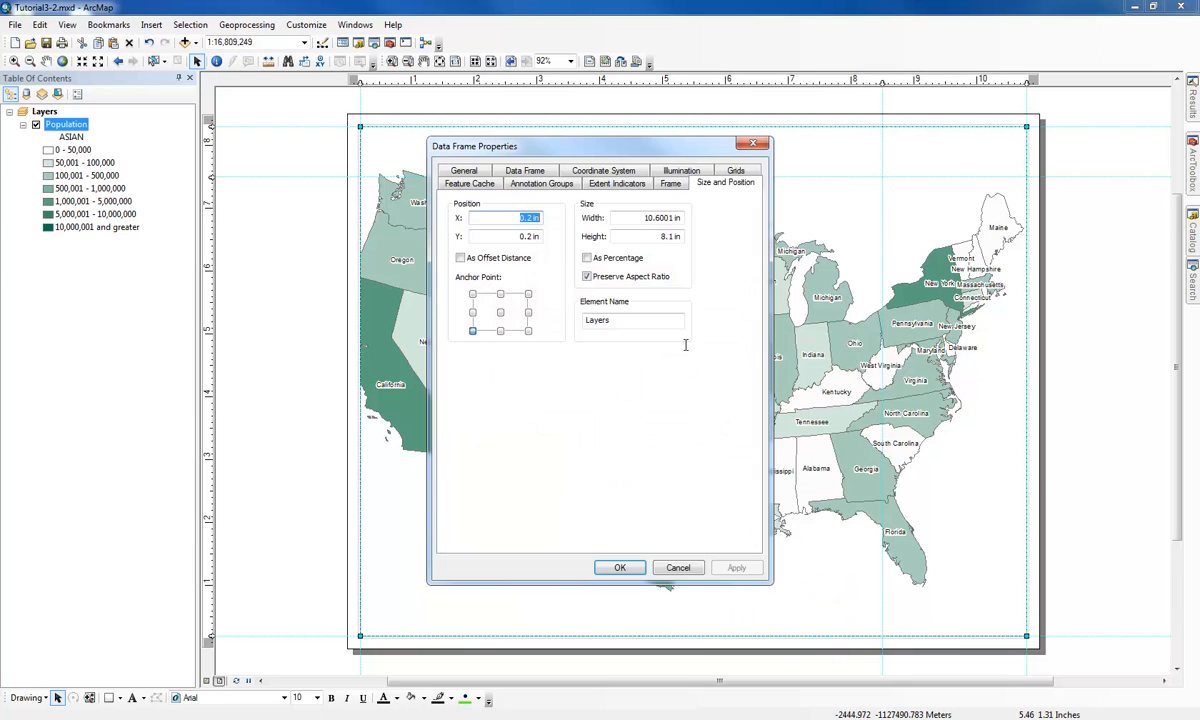
left_click(721, 188)
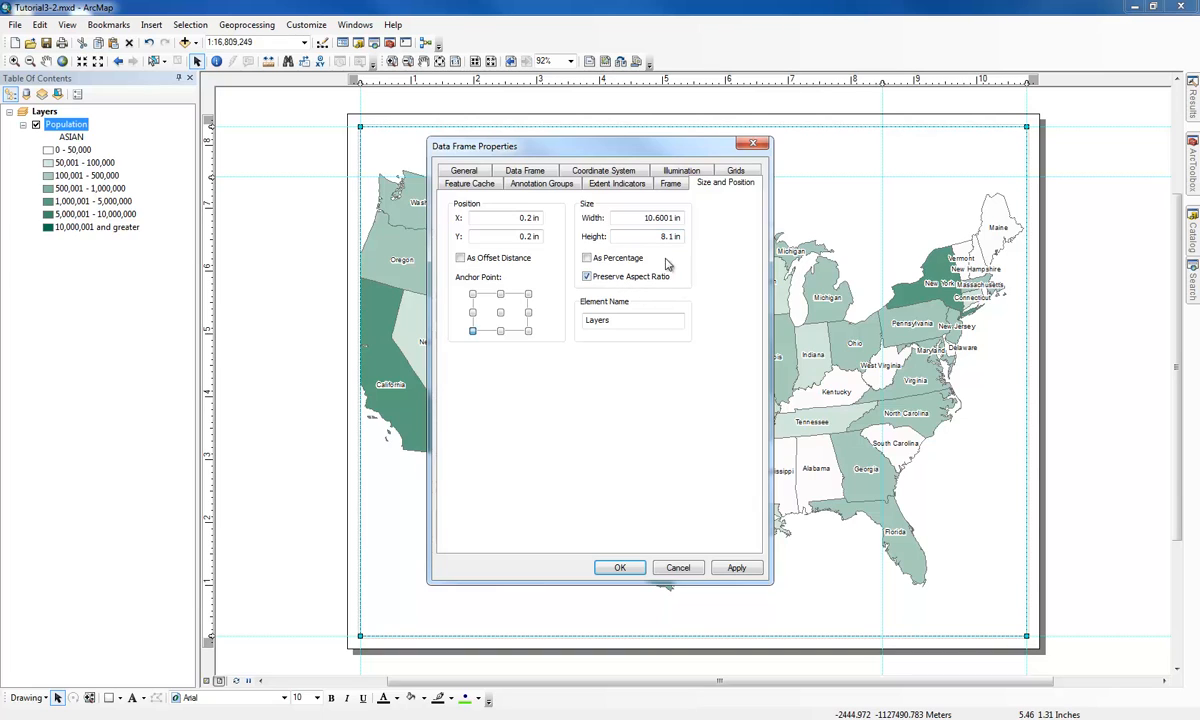
left_click_drag(638, 218, 790, 218)
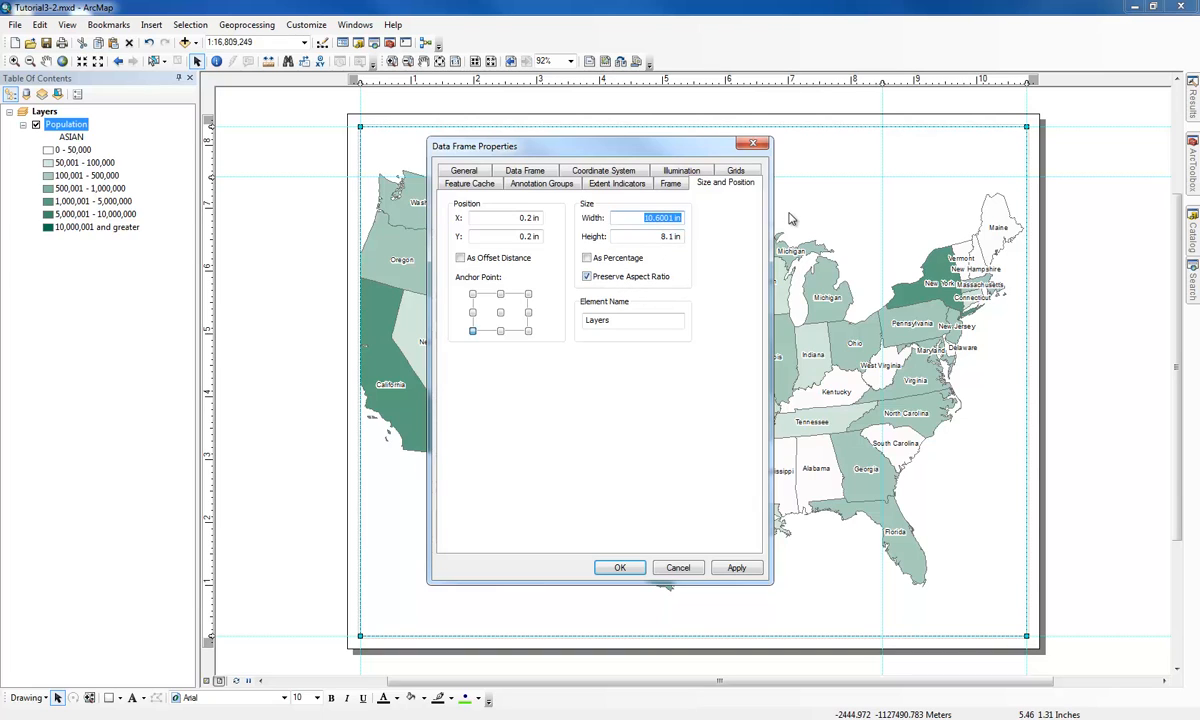
type("7.5")
left_click(737, 568)
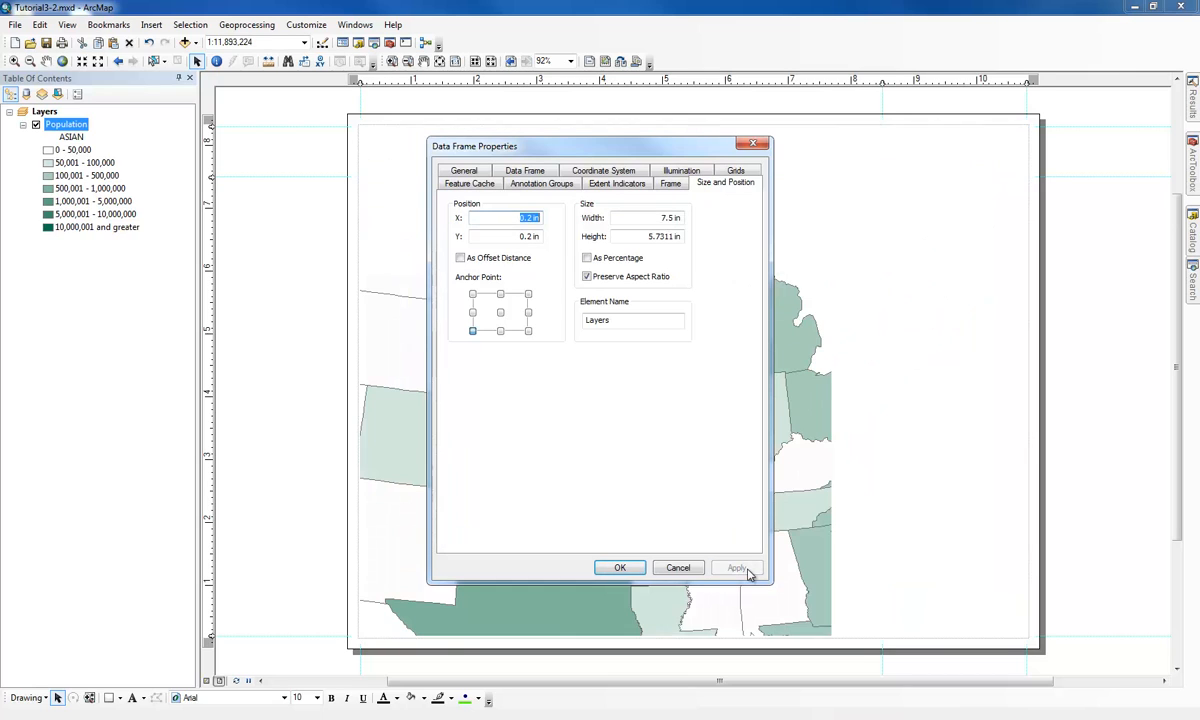
left_click(622, 568)
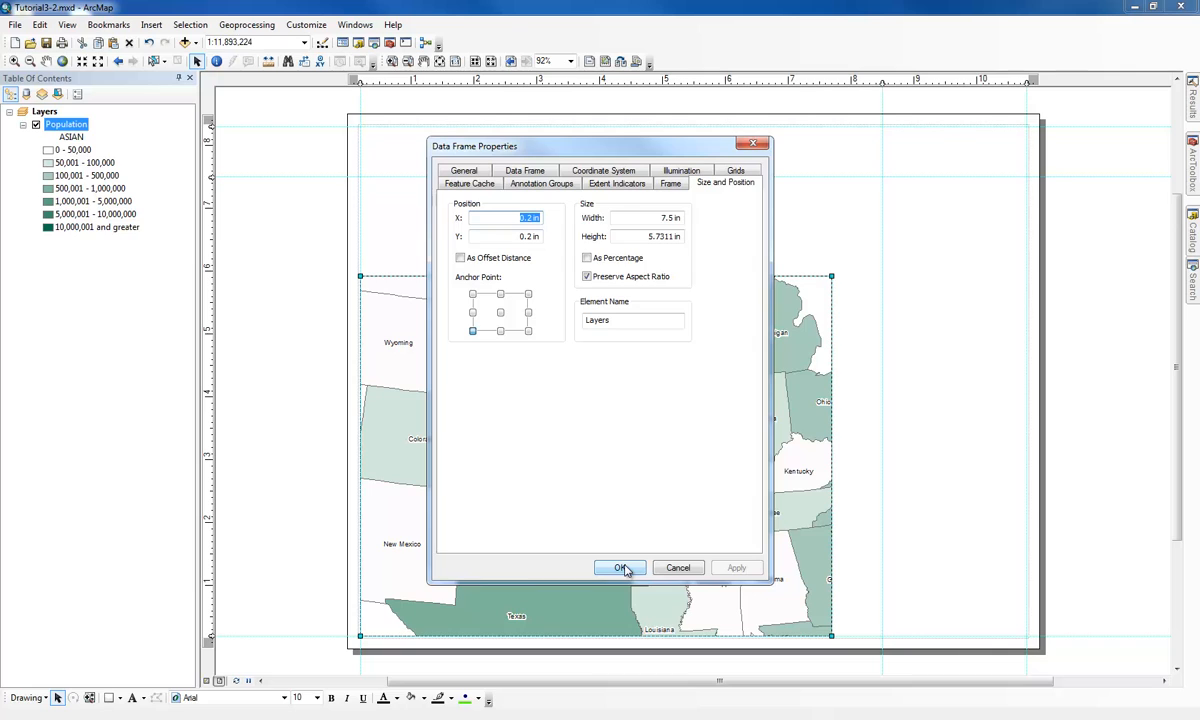
left_click(657, 218)
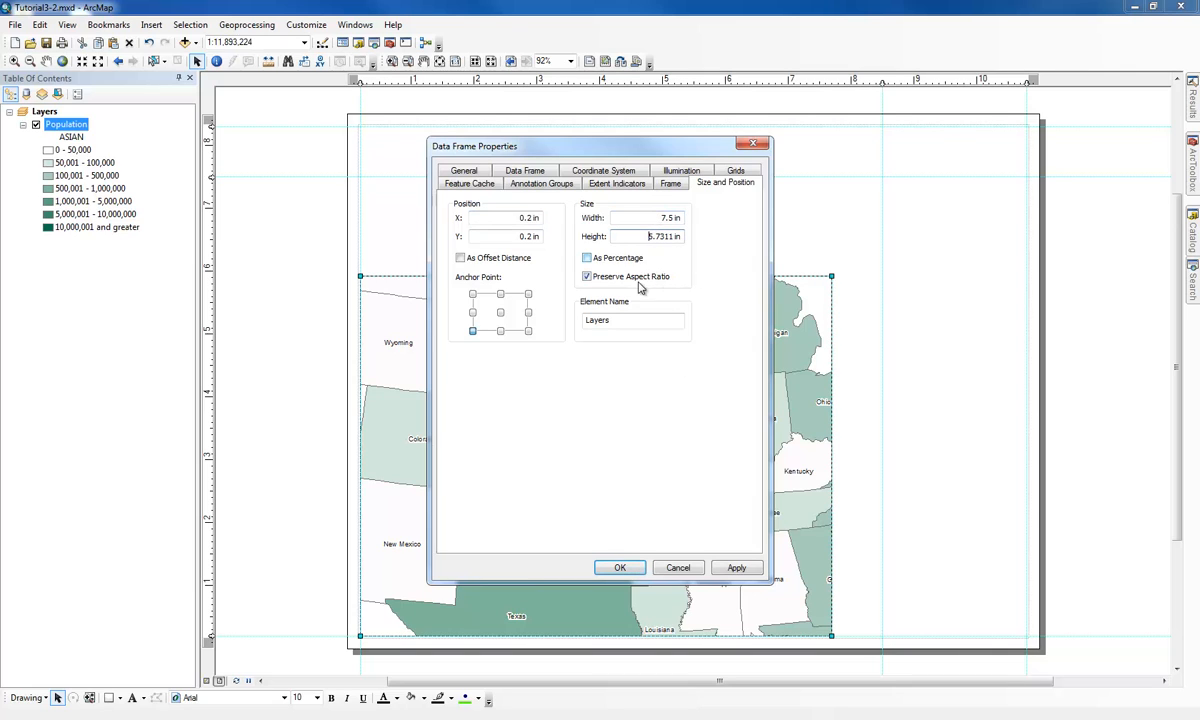
left_click(736, 567)
left_click(678, 568)
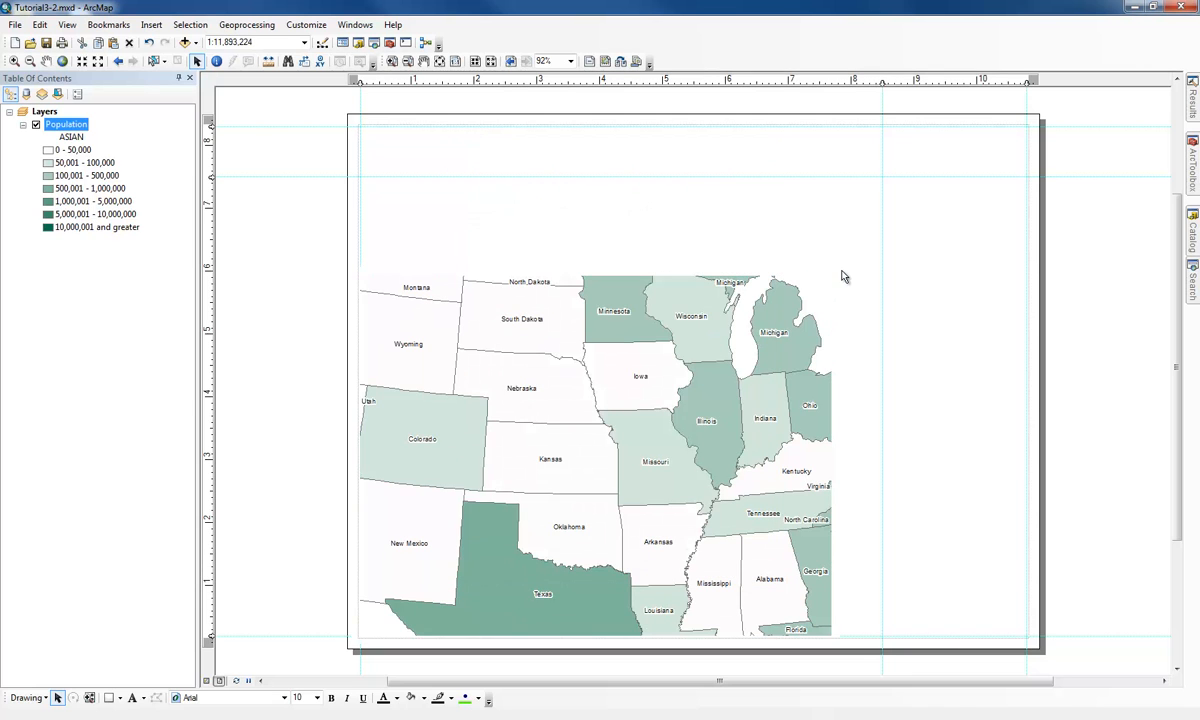
Step: Snap the data frame's upper-right corner to the two inner guides and zoom the map to the Population layer
left_click_drag(715, 341, 765, 243)
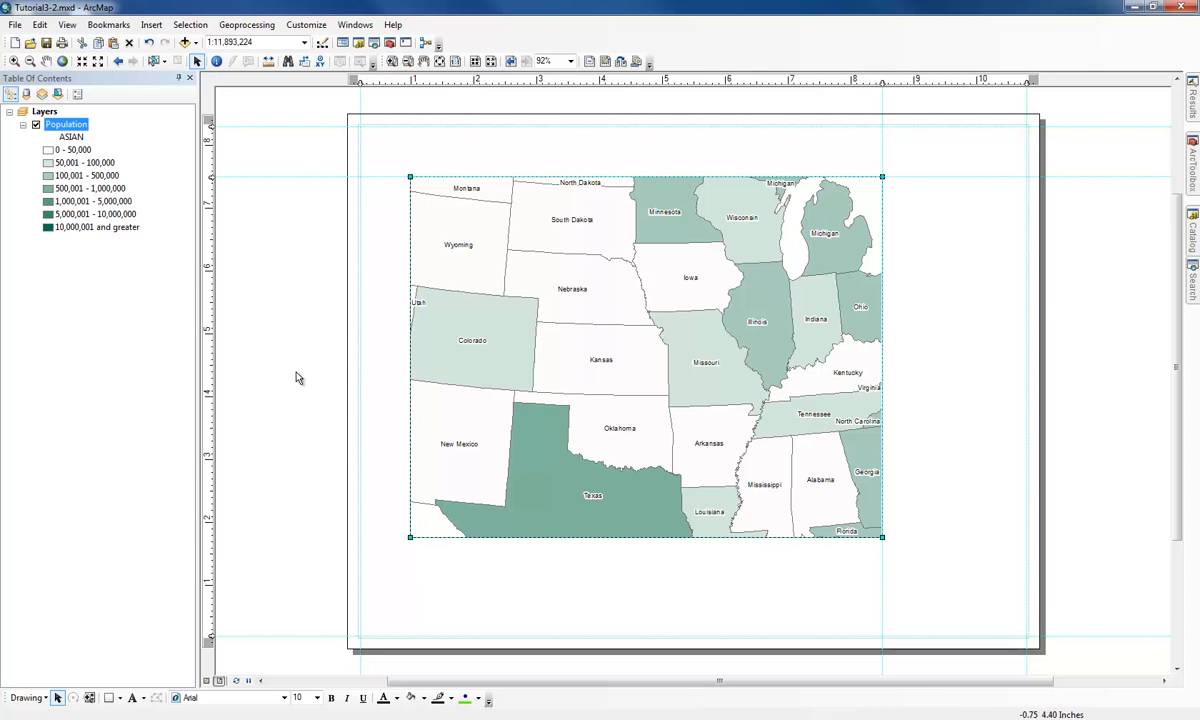
left_click(299, 378)
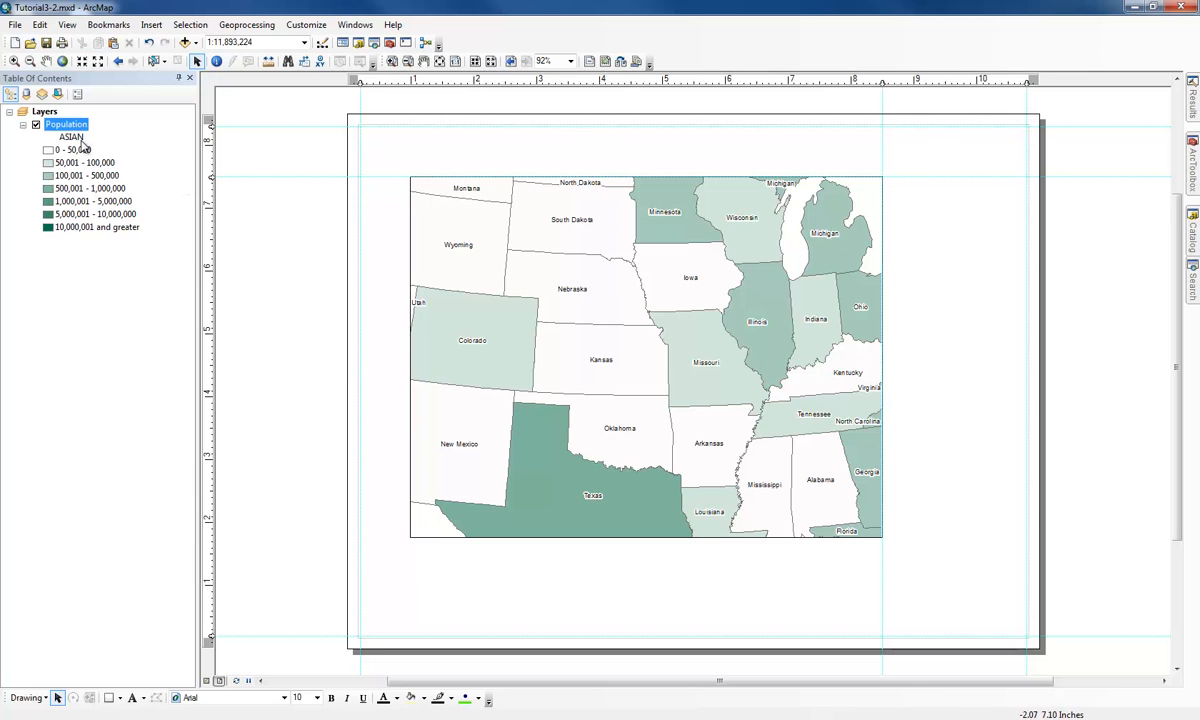
right_click(78, 125)
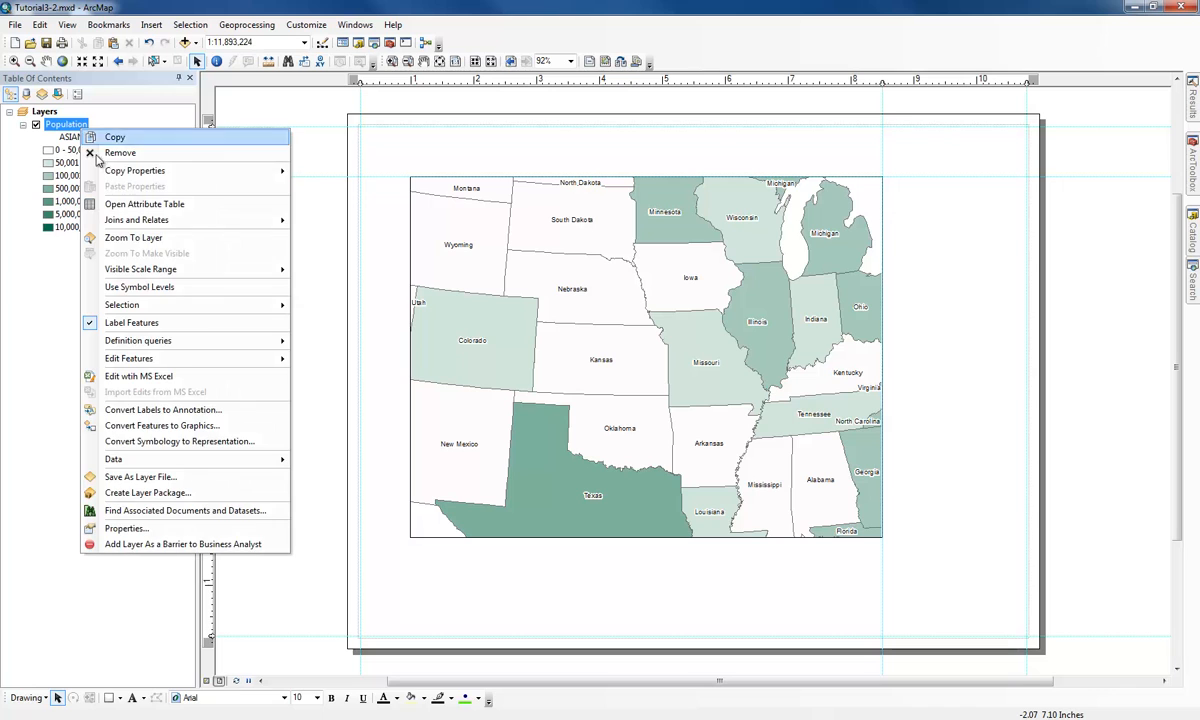
left_click(138, 237)
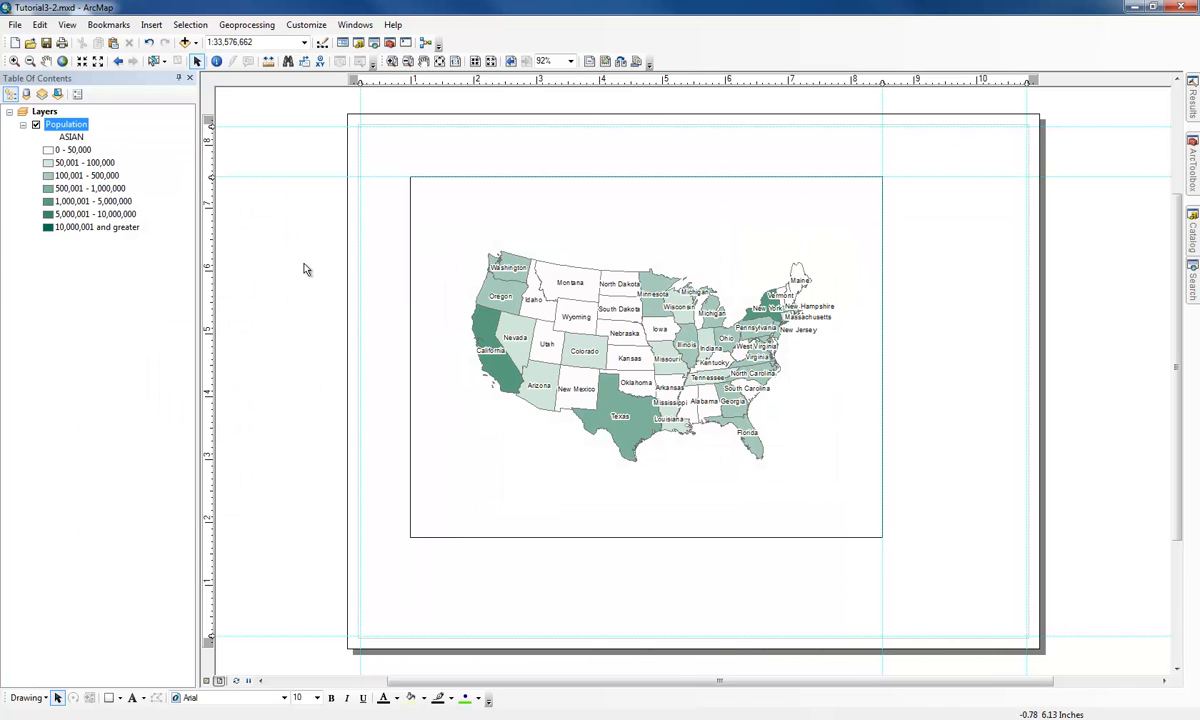
Step: Extend the data frame's lower-left corner to the left margin guide and zoom in closely around the United States
left_click(407, 536)
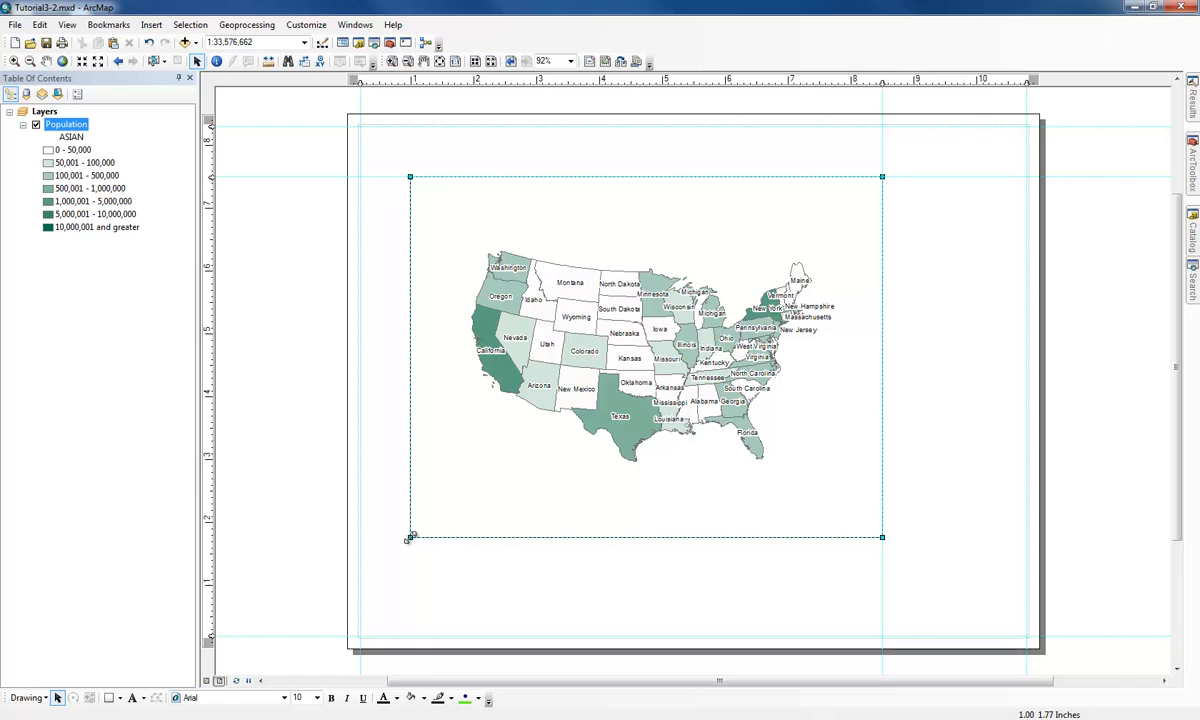
left_click_drag(408, 537, 359, 597)
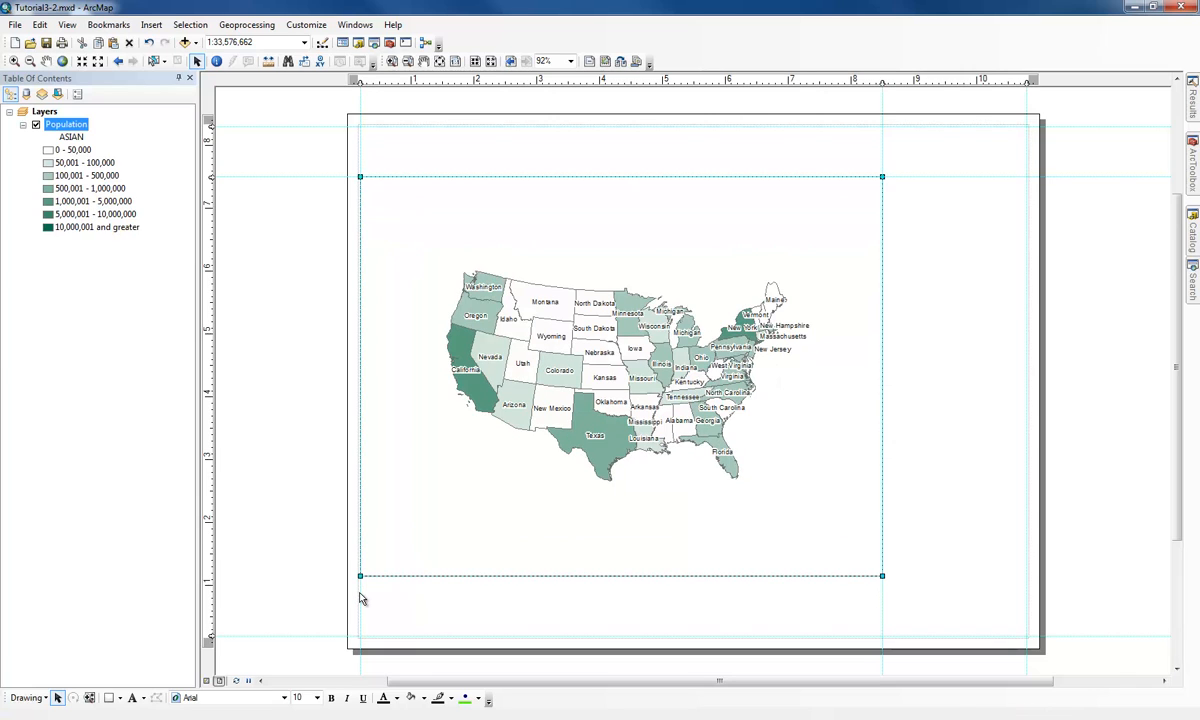
left_click(392, 61)
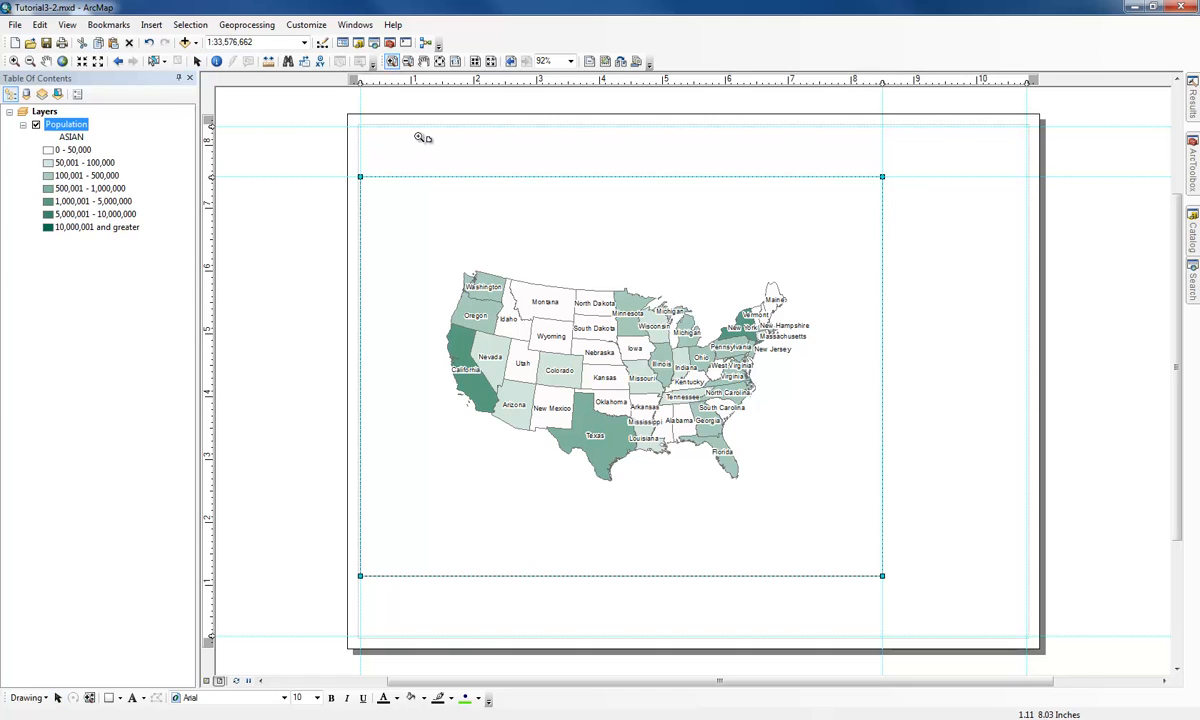
left_click(13, 62)
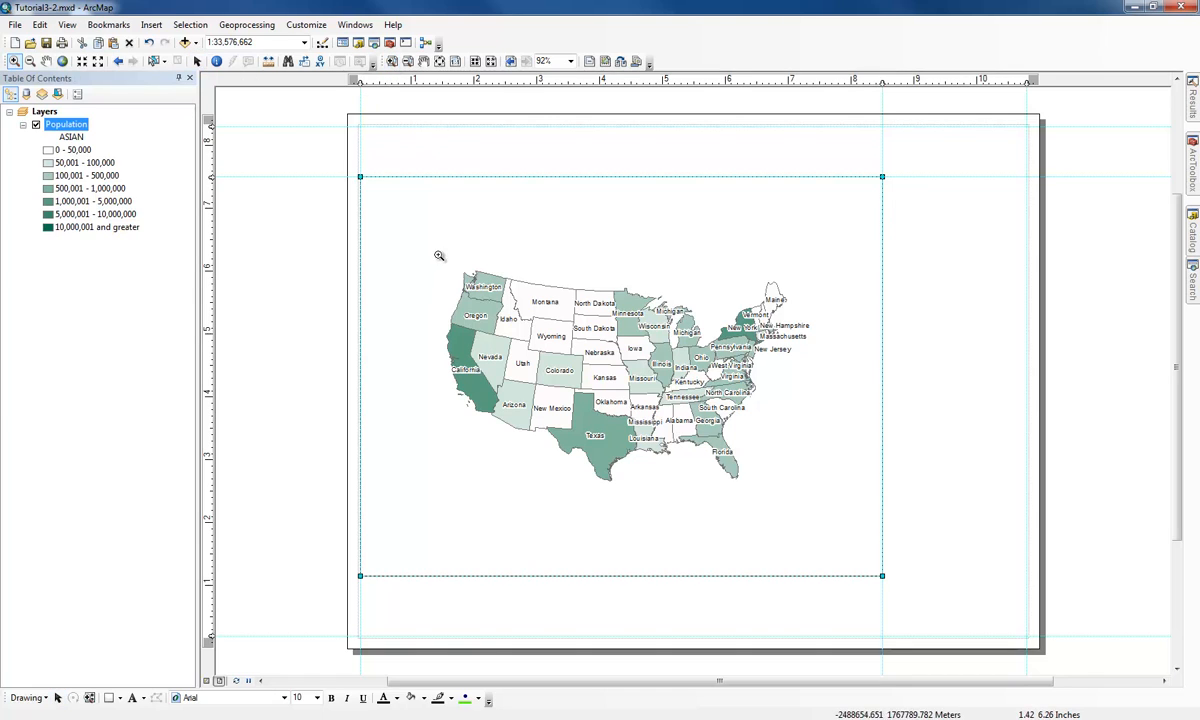
left_click_drag(437, 254, 807, 498)
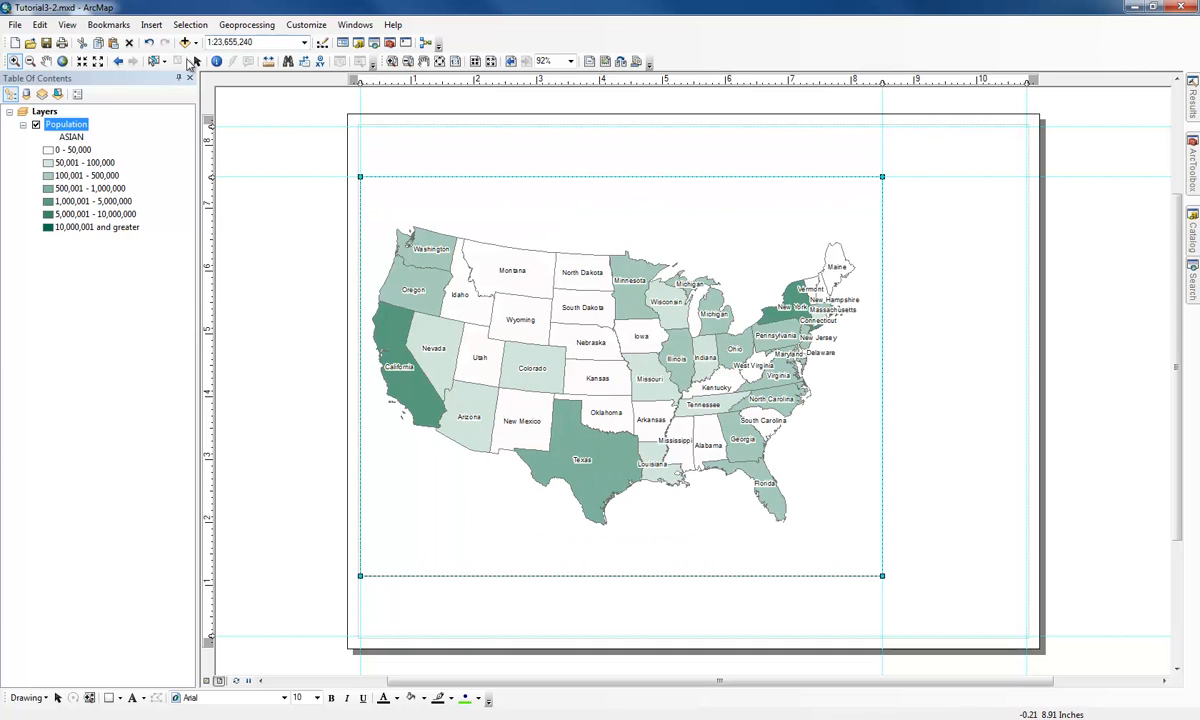
Step: Pan the map to centre the United States within the data frame, then deselect the frame
left_click(46, 61)
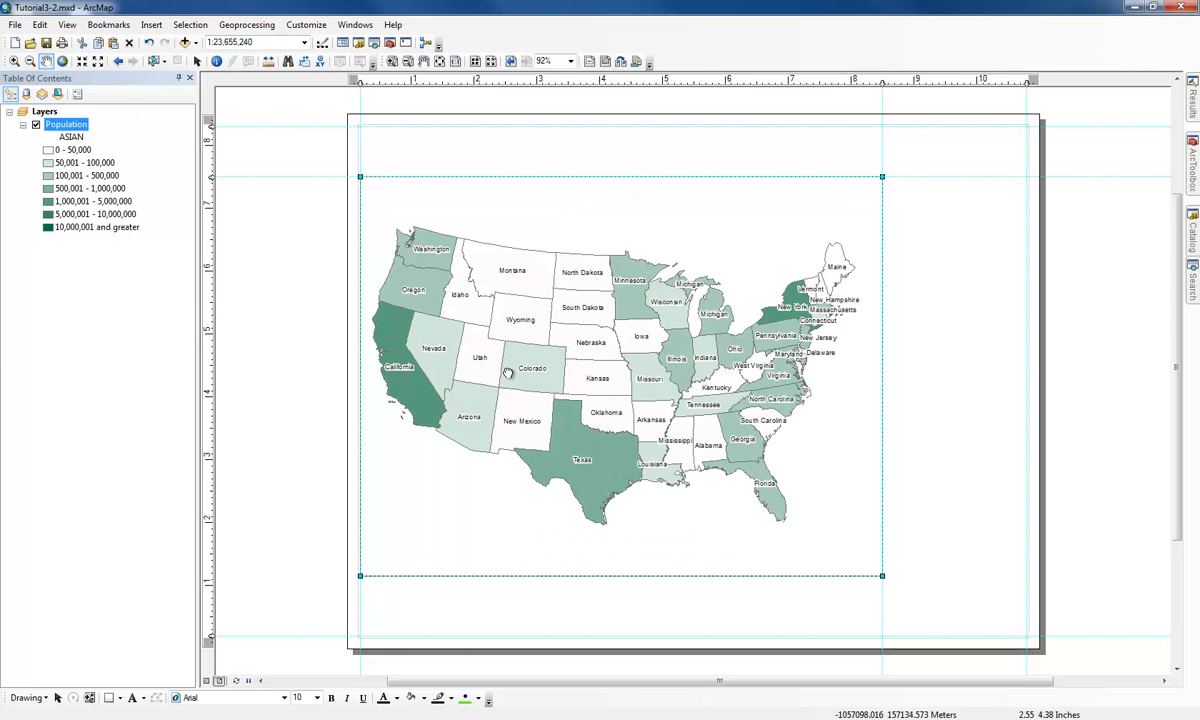
mouse_move(477, 352)
left_mouse_down()
mouse_move(502, 378)
mouse_move(388, 360)
left_mouse_up()
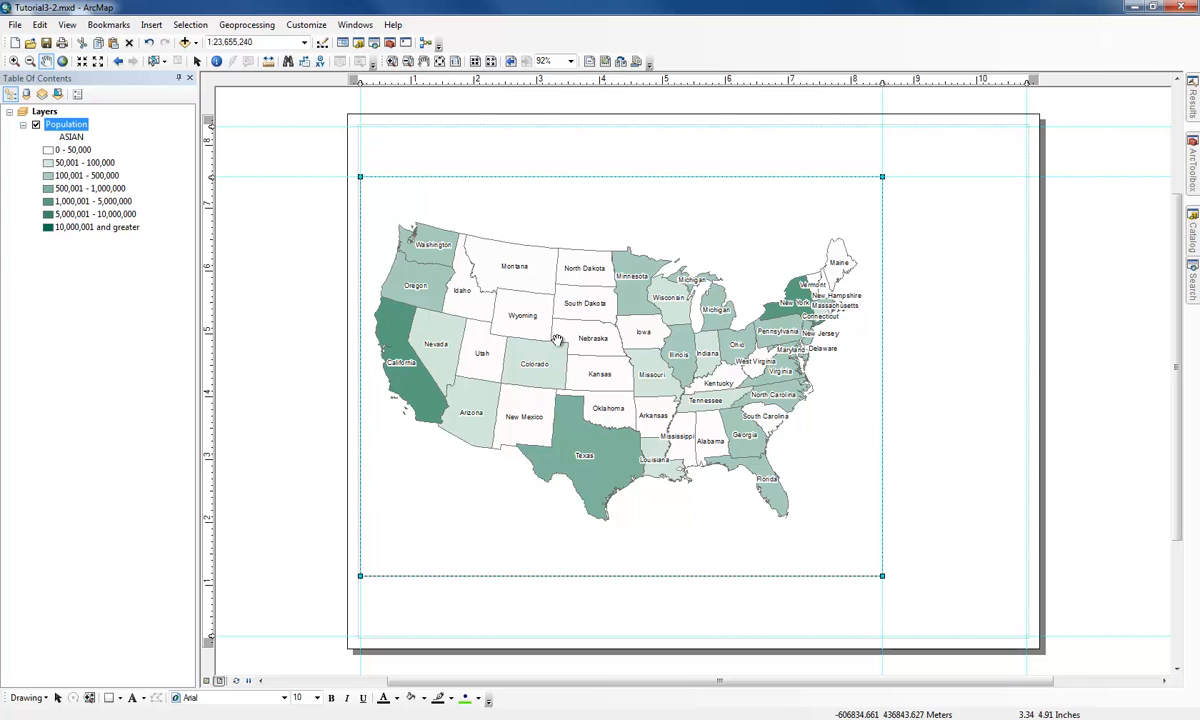
left_click(197, 61)
left_click(295, 166)
Step: Insert a title into the layout and place it above the upper-left part of the data frame
left_click(151, 24)
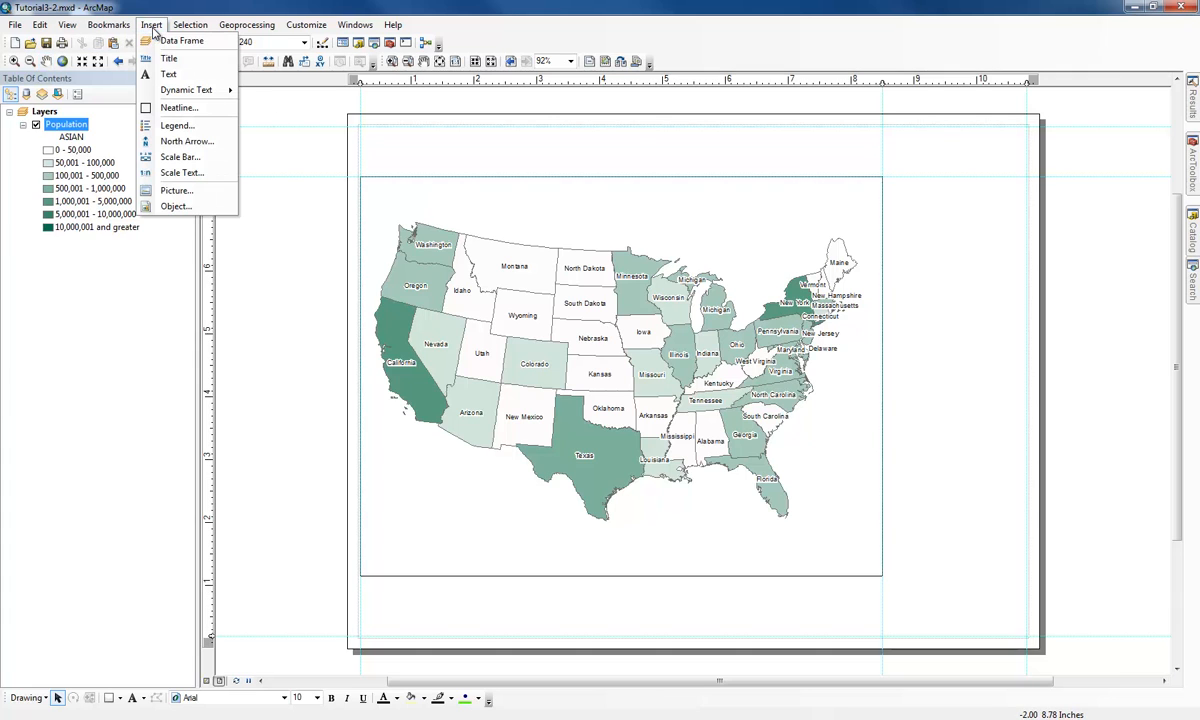
left_click(169, 59)
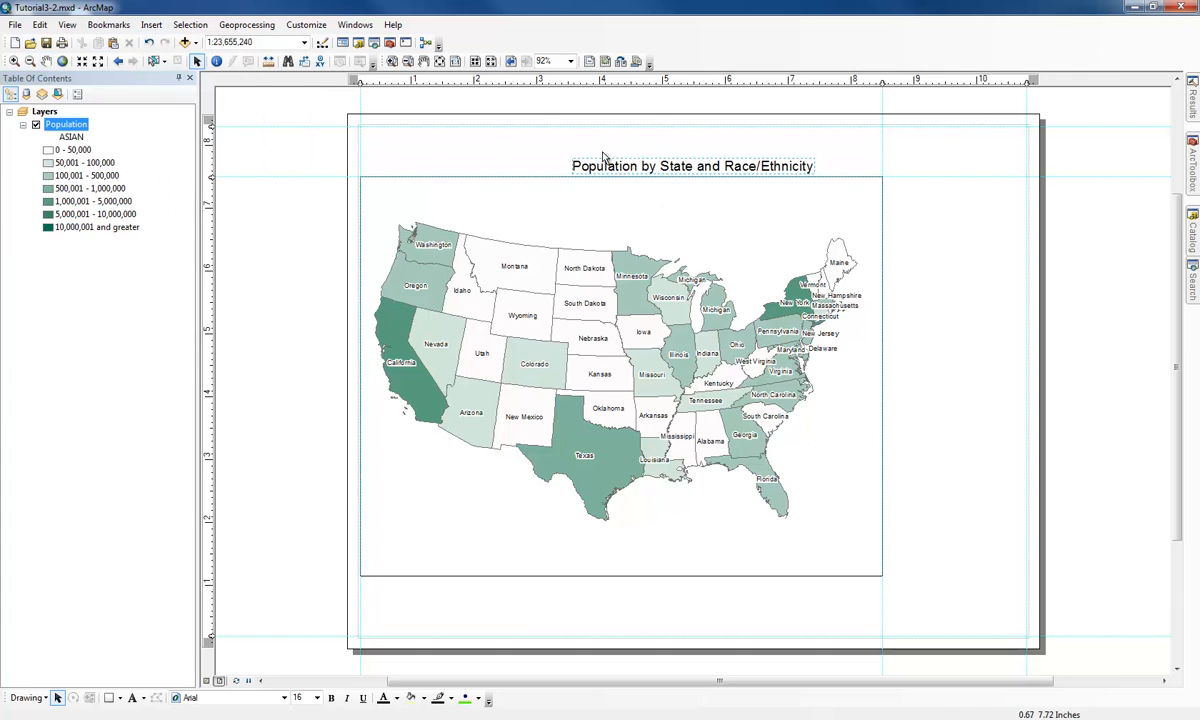
left_click_drag(665, 165, 460, 148)
key("Escape")
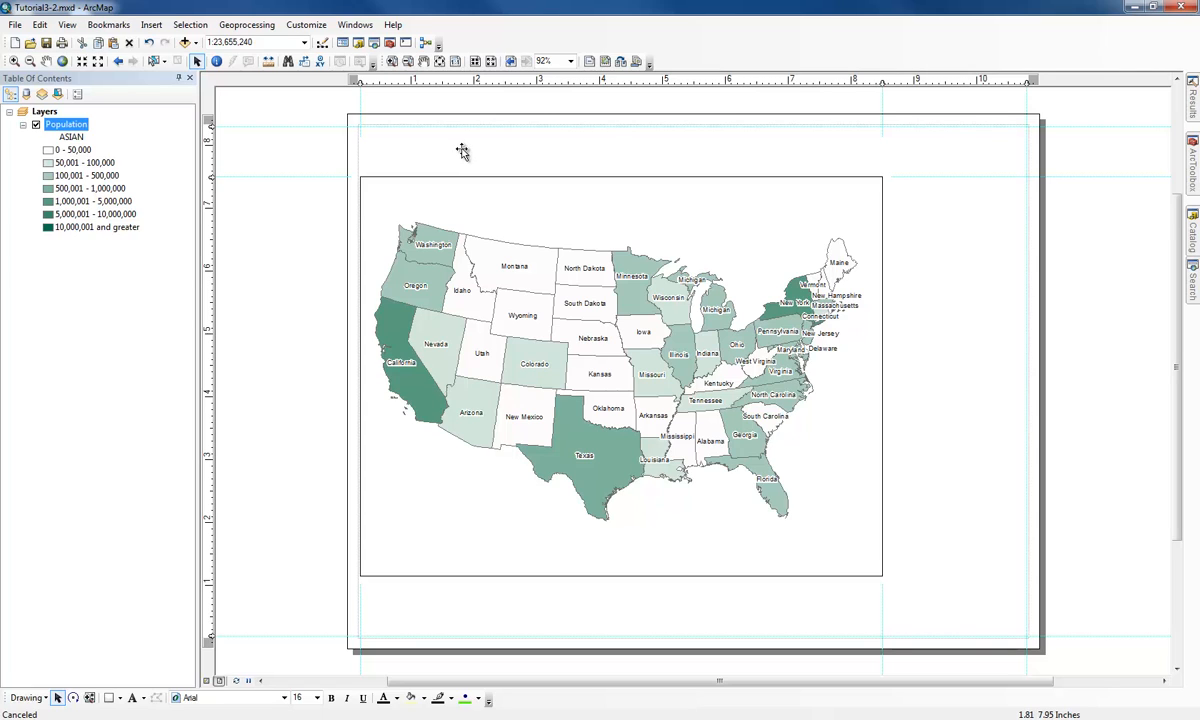
left_click(324, 142)
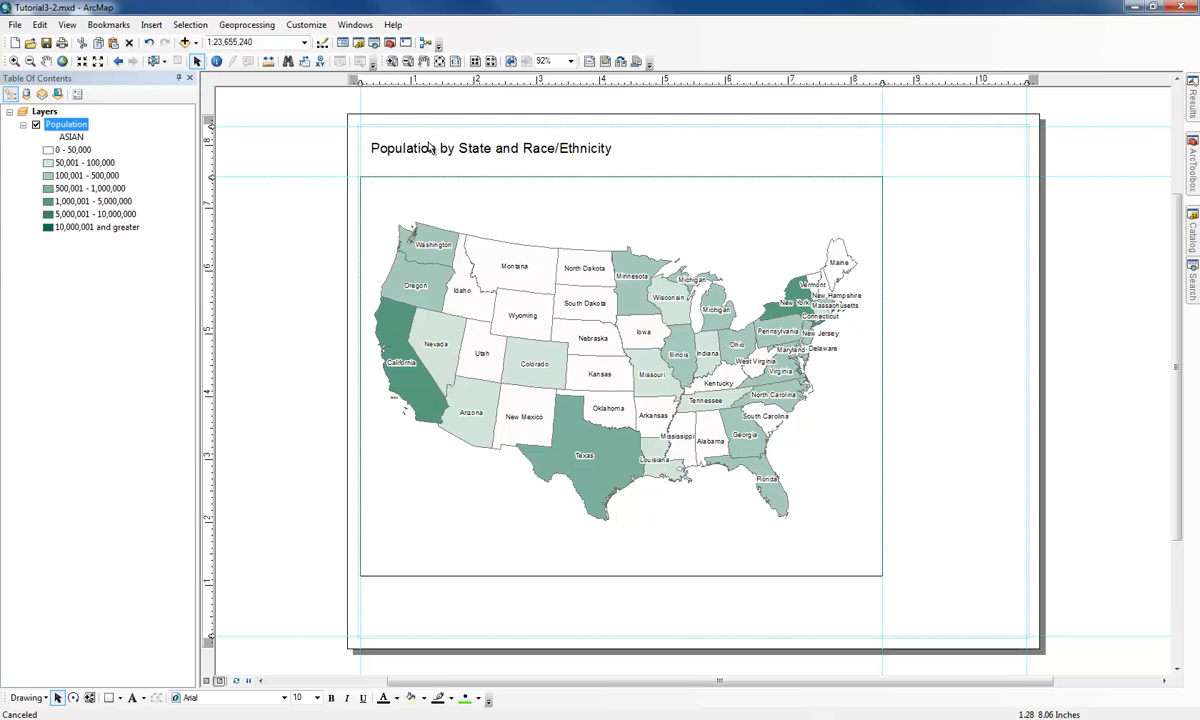
Step: Replace the title's dynamic text with "Asian Population (2007)"
double_click(430, 147)
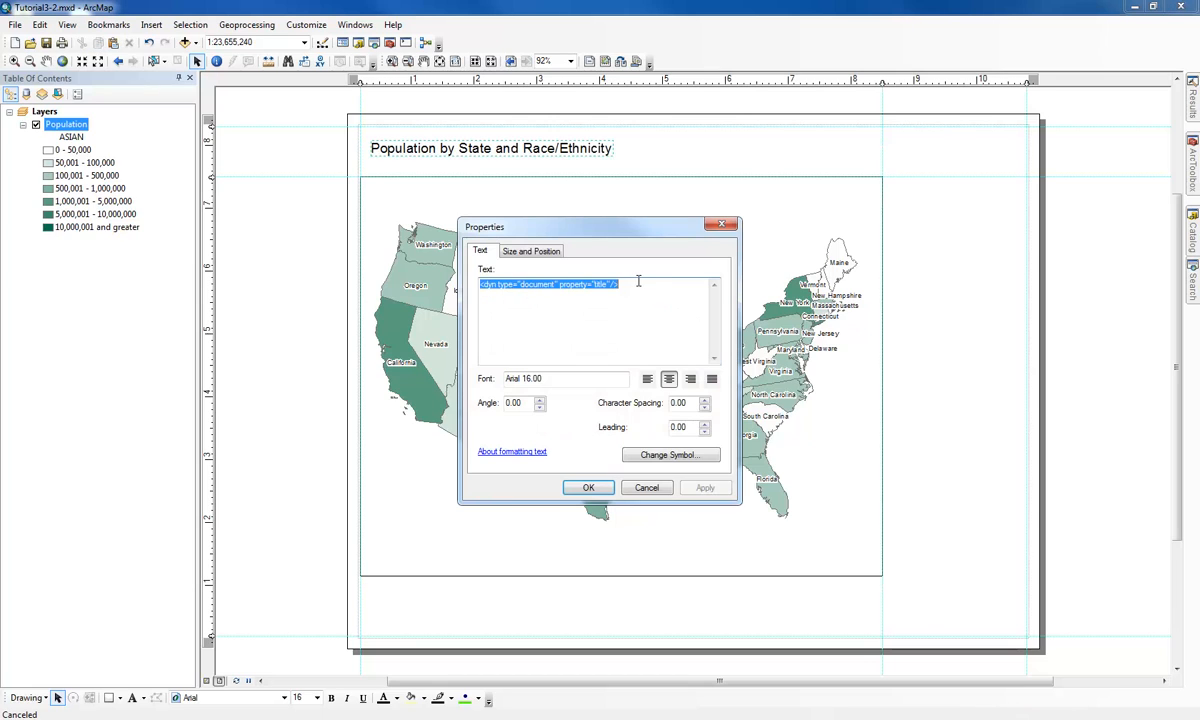
left_click_drag(639, 283, 466, 285)
type("Asian")
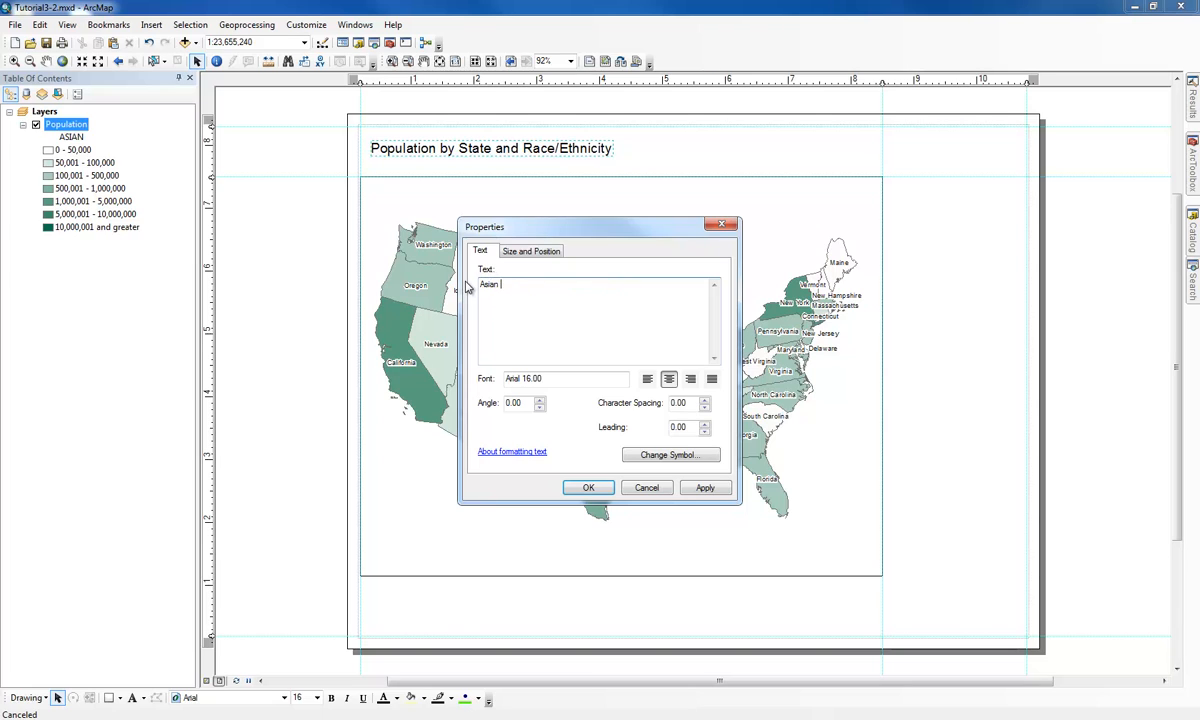
type(" Population (2007")
left_click(588, 487)
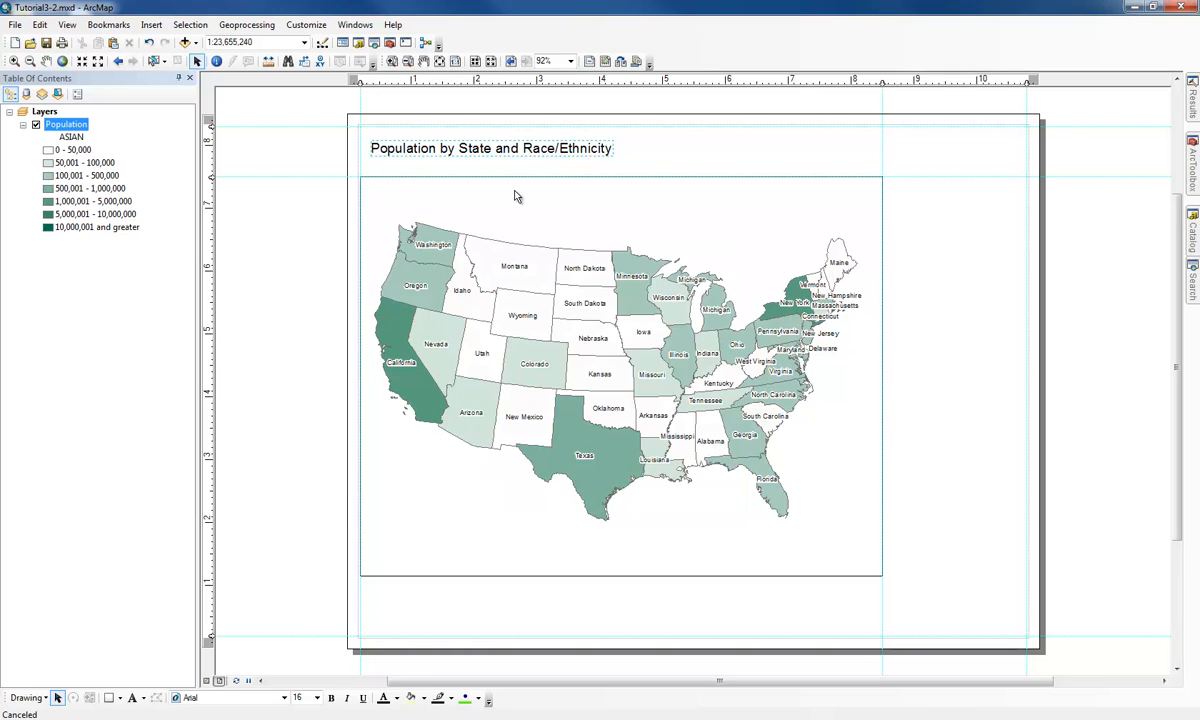
Step: Set the title's font size to 24 and centre it above the data frame
mouse_move(527, 152)
left_mouse_down()
mouse_move(496, 171)
mouse_move(469, 168)
left_mouse_up()
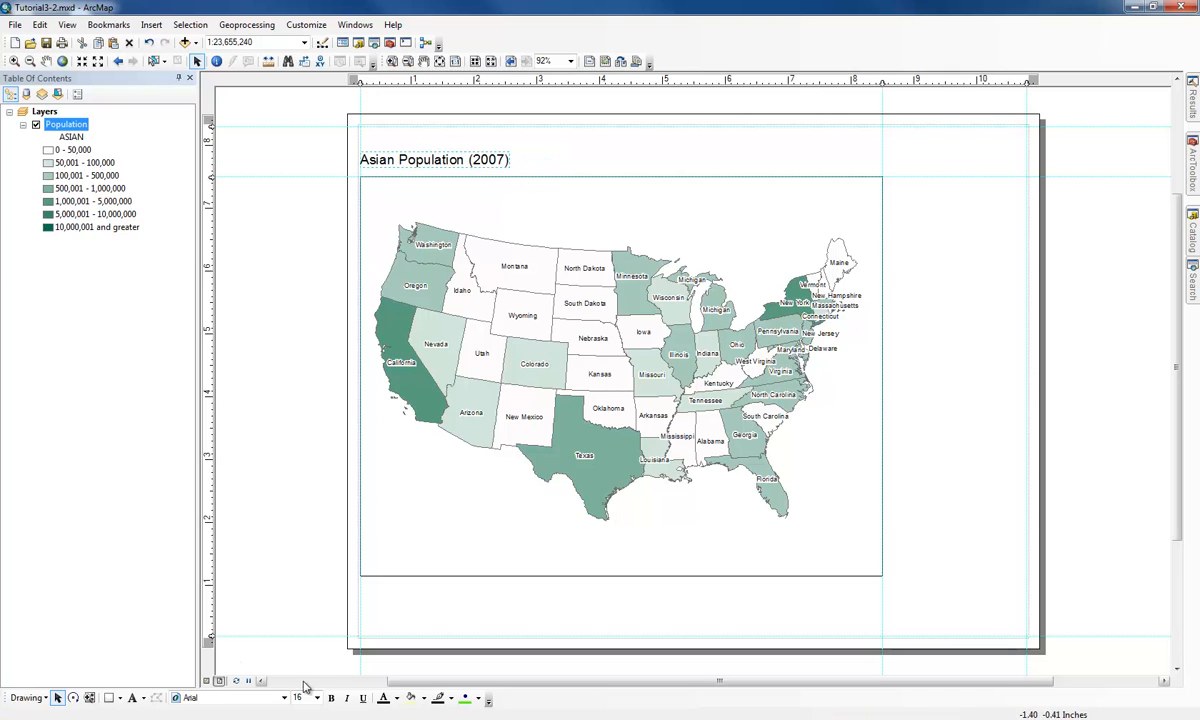
type("24")
key("Return")
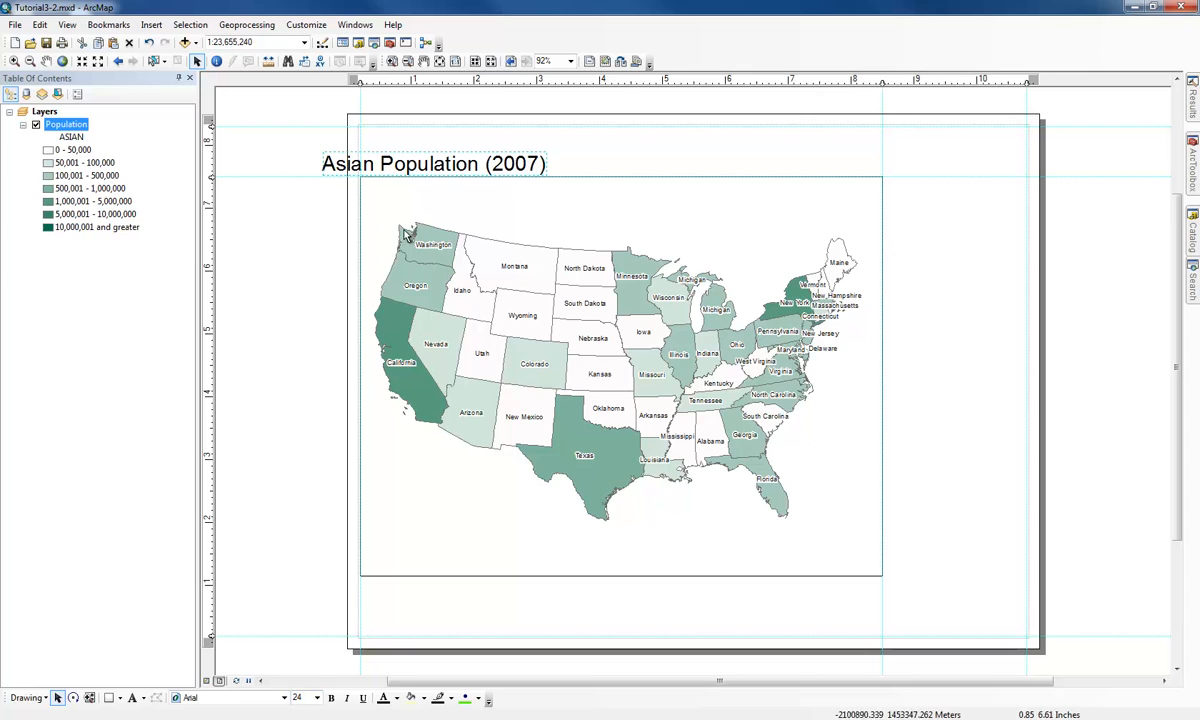
left_click_drag(400, 163, 620, 160)
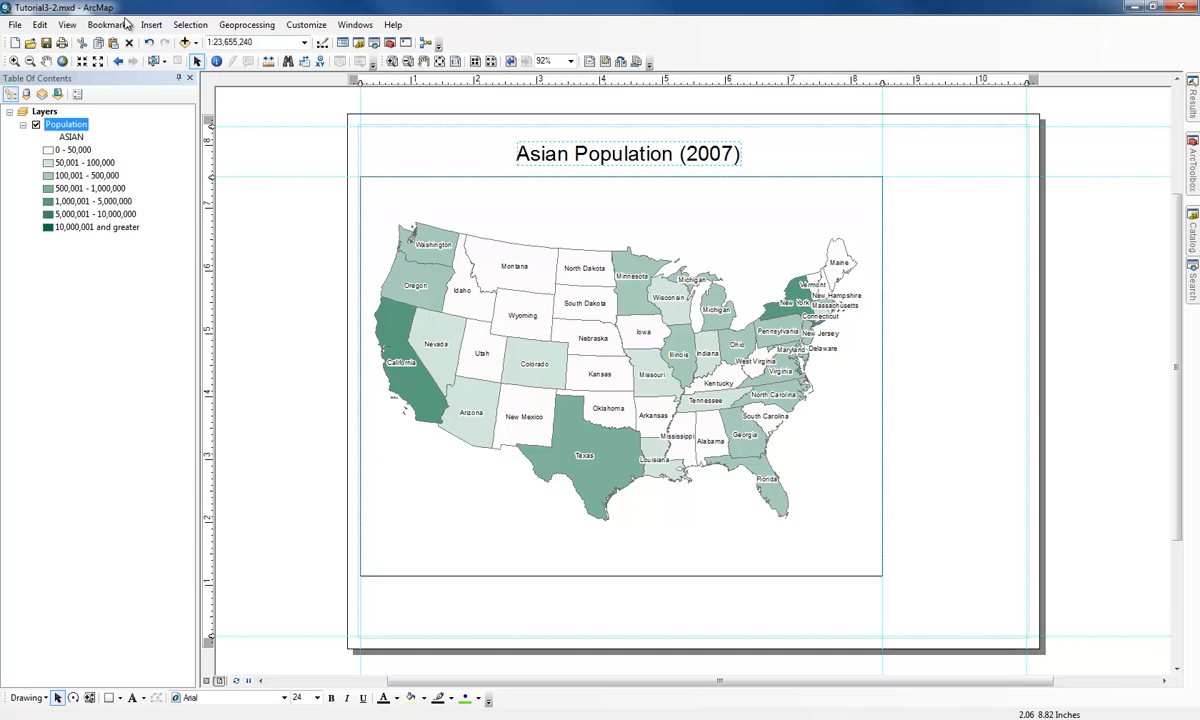
Step: Insert a legend for the Population layer, keeping the wizard's default title, patch and spacing settings
left_click(151, 24)
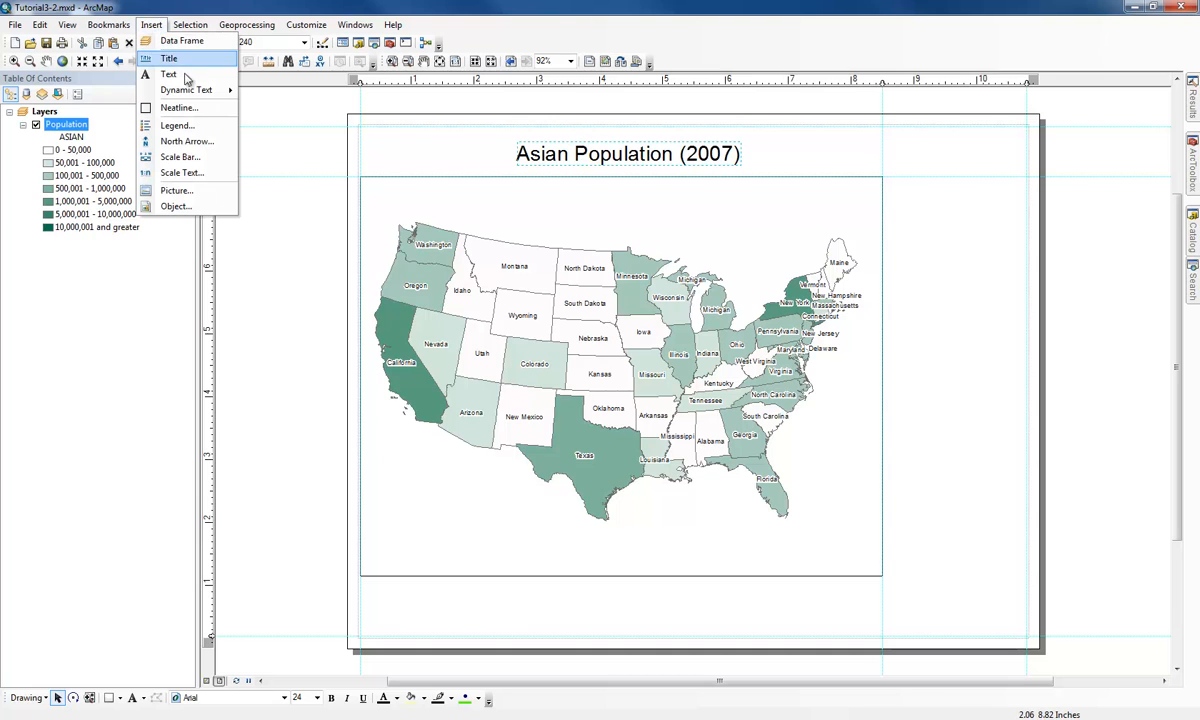
left_click(185, 125)
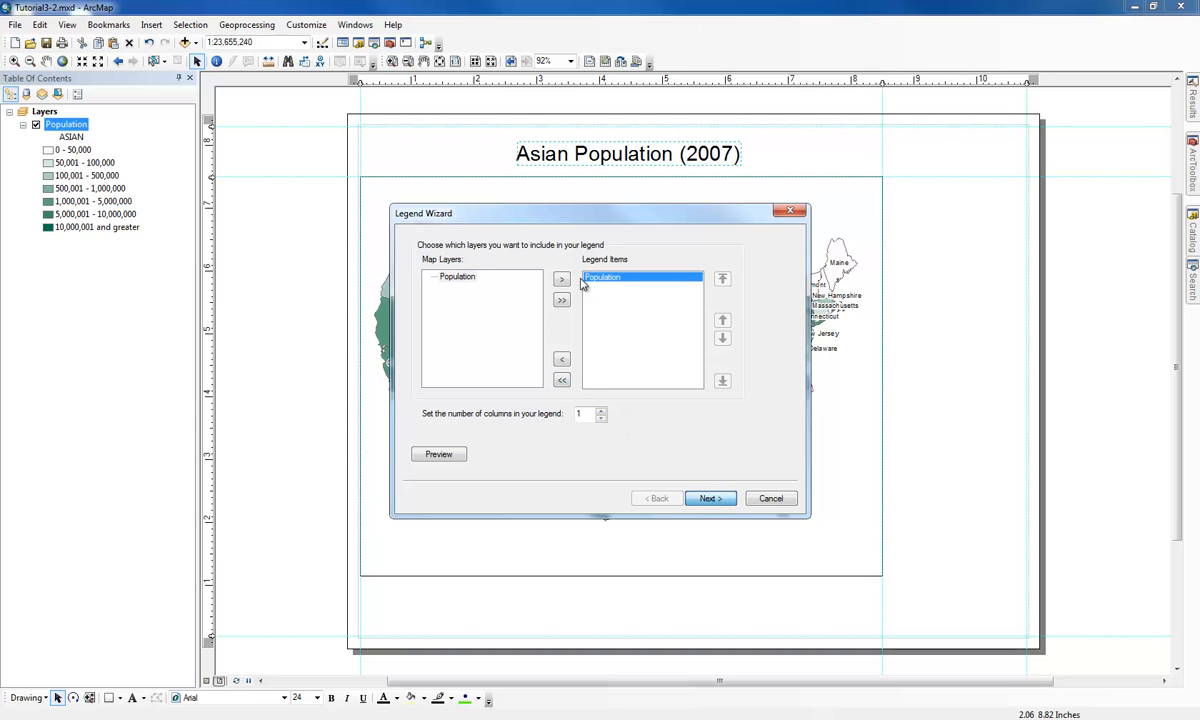
left_click(718, 500)
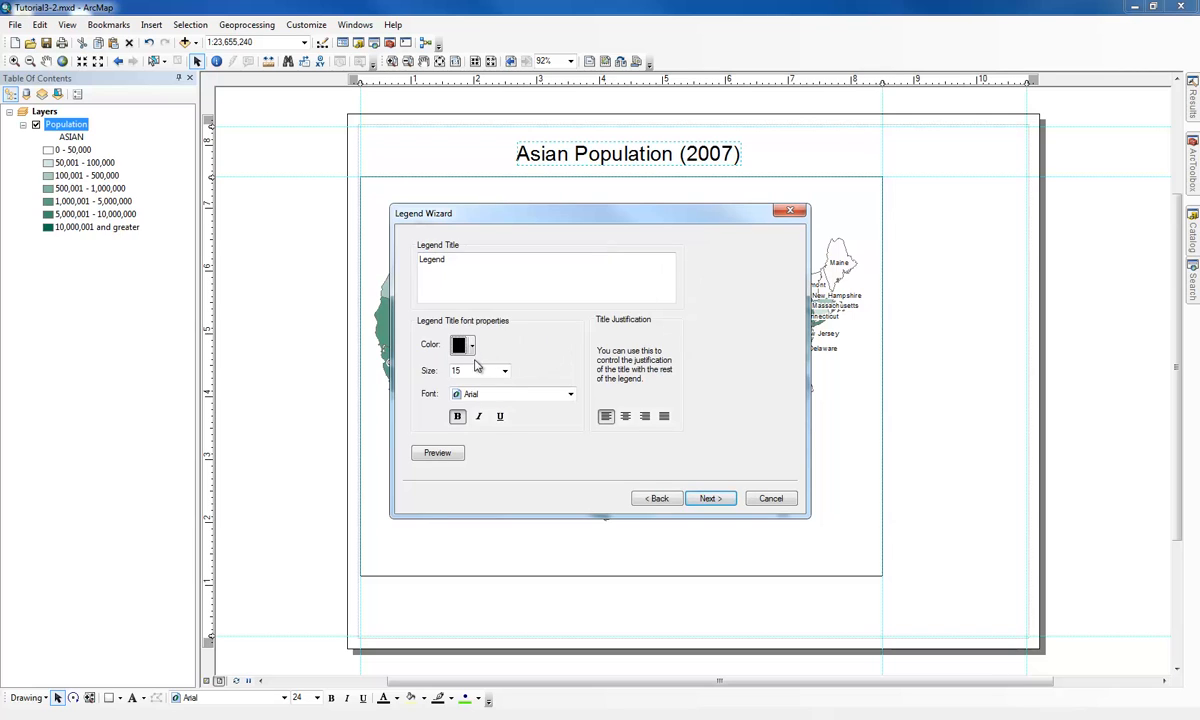
left_click(716, 499)
left_click(719, 499)
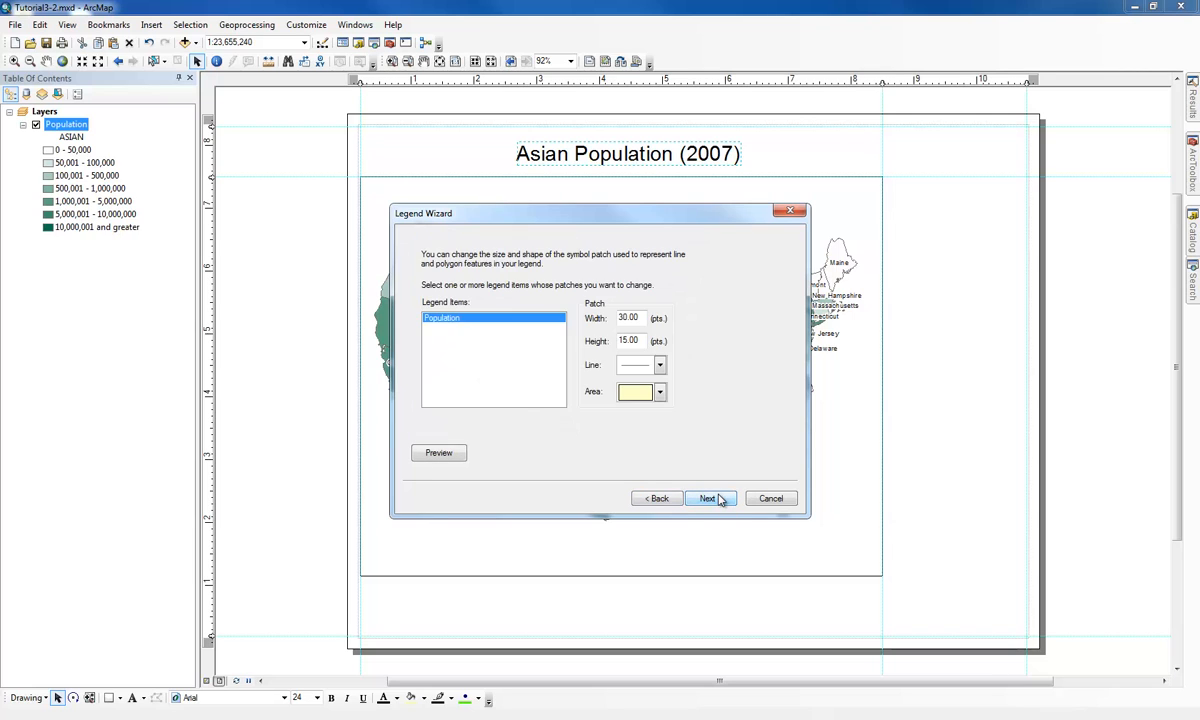
left_click(719, 499)
left_click(718, 499)
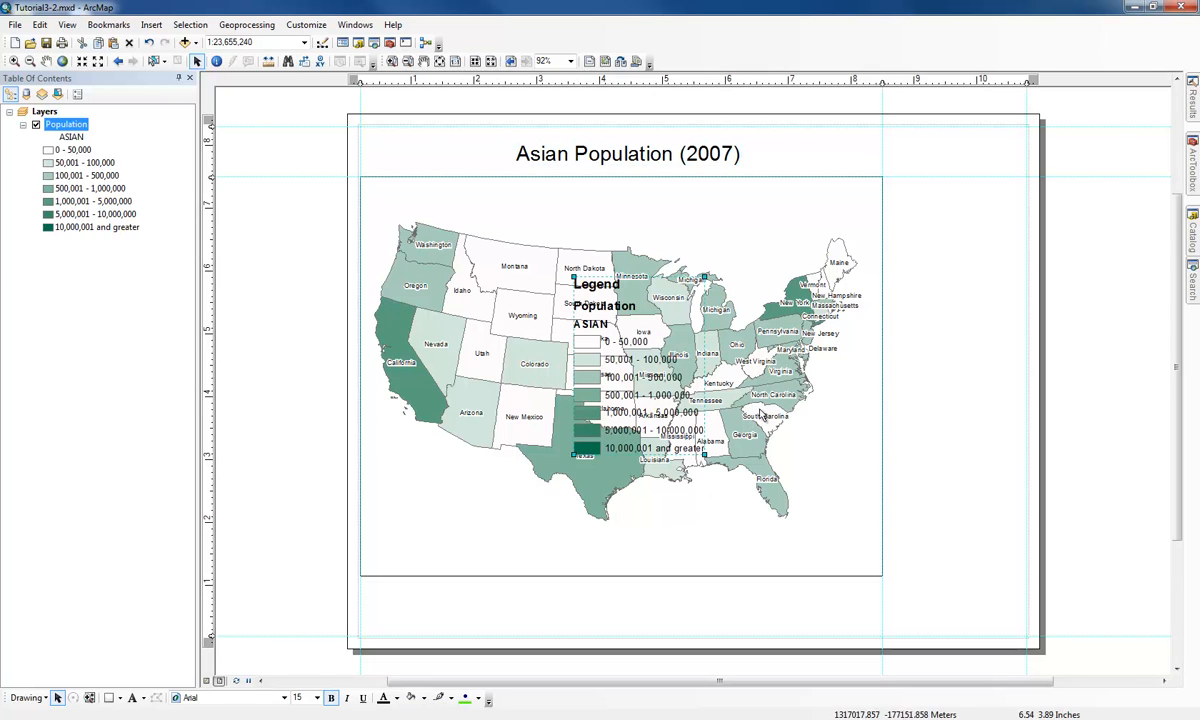
Step: Move the legend beside the data frame and align its lower-right corner to guides at about 10.5 inches across and 1.5 inches up
left_click_drag(621, 390, 960, 526)
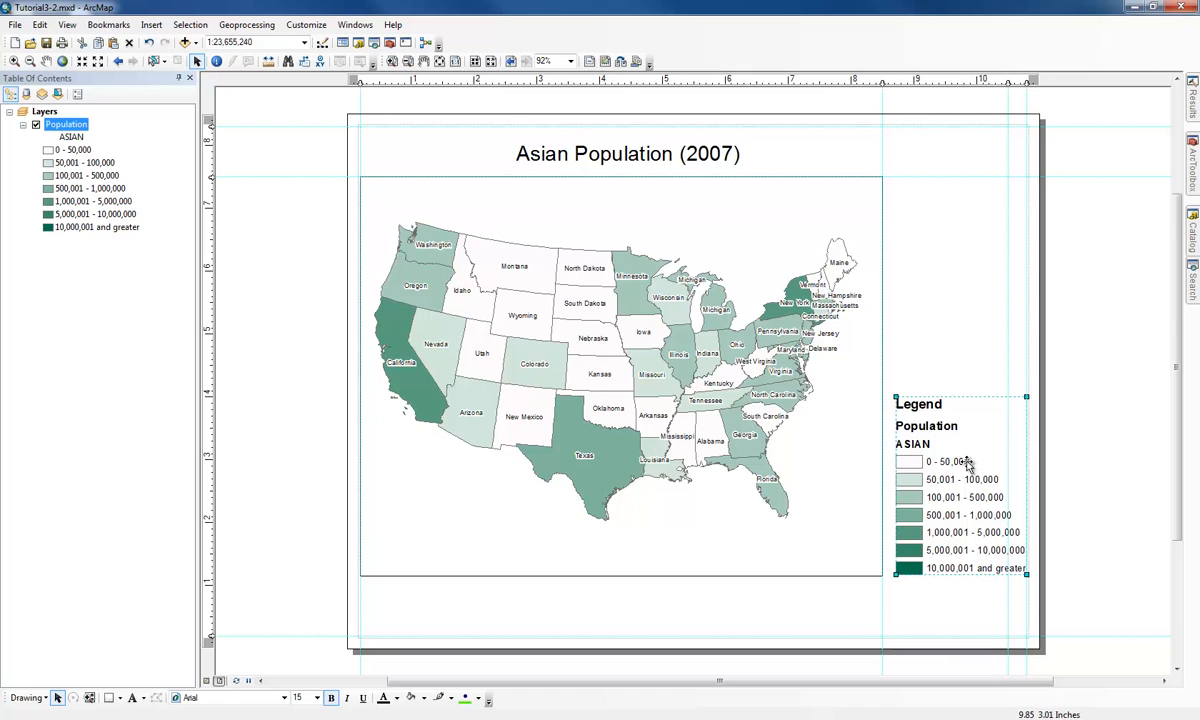
left_click_drag(906, 437, 943, 463)
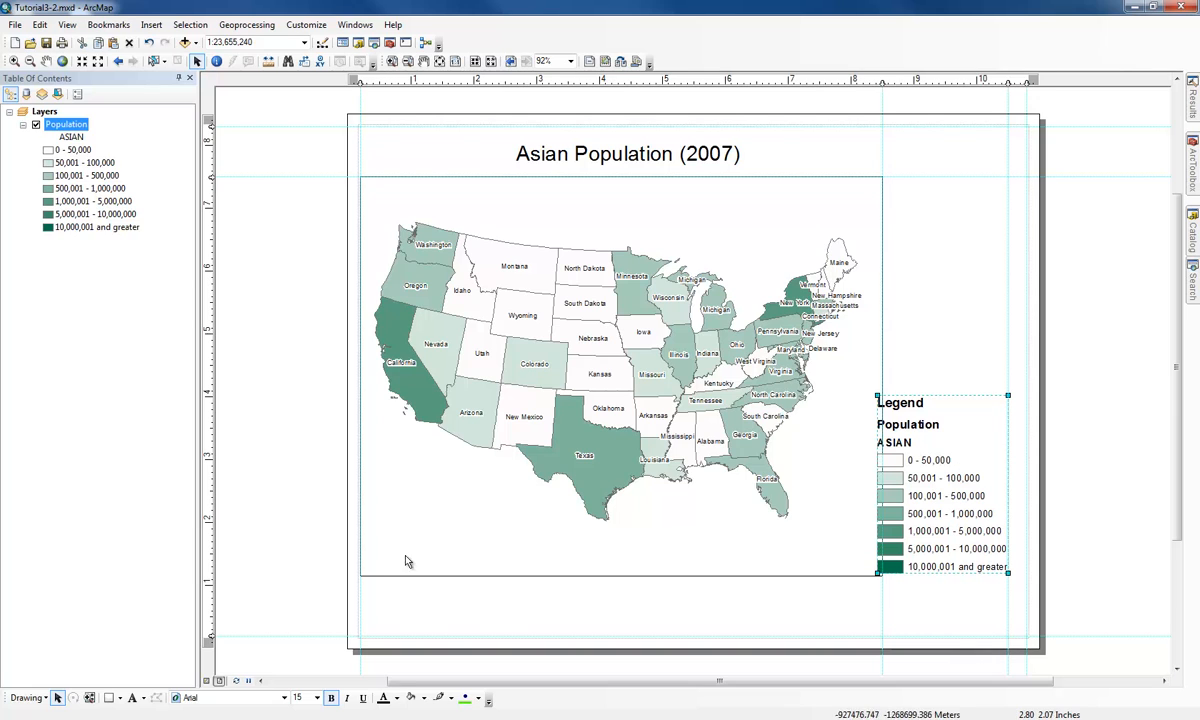
left_click(208, 554)
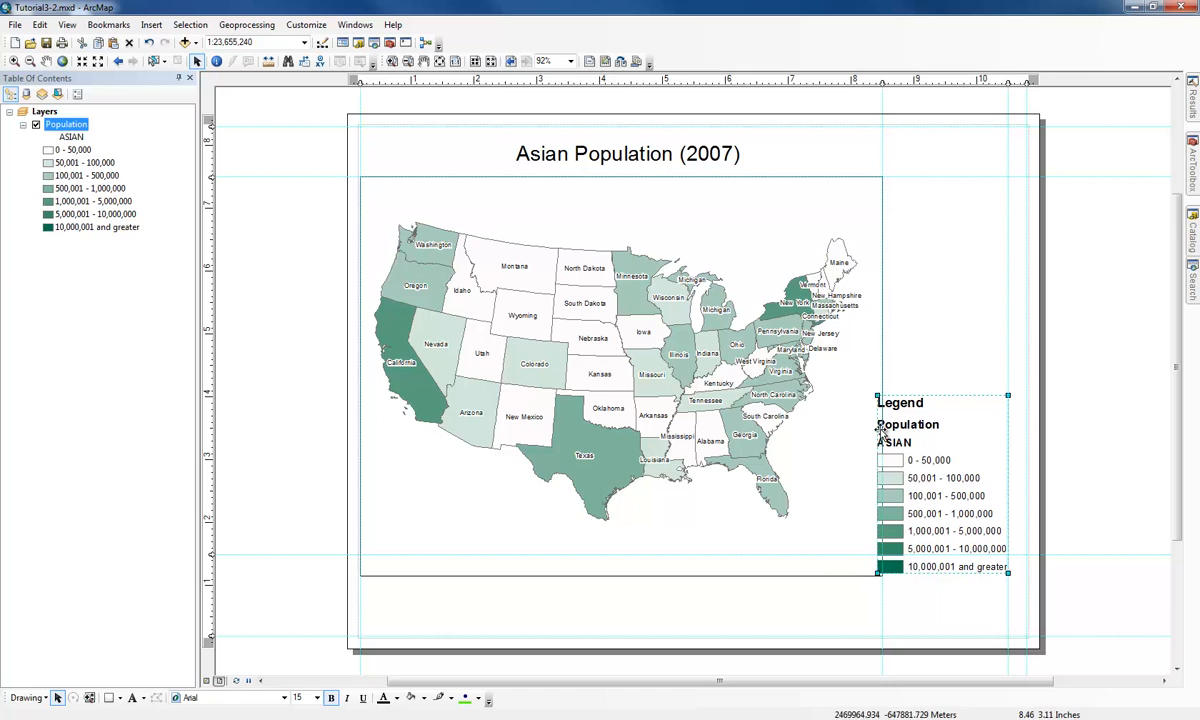
left_click_drag(958, 478, 955, 458)
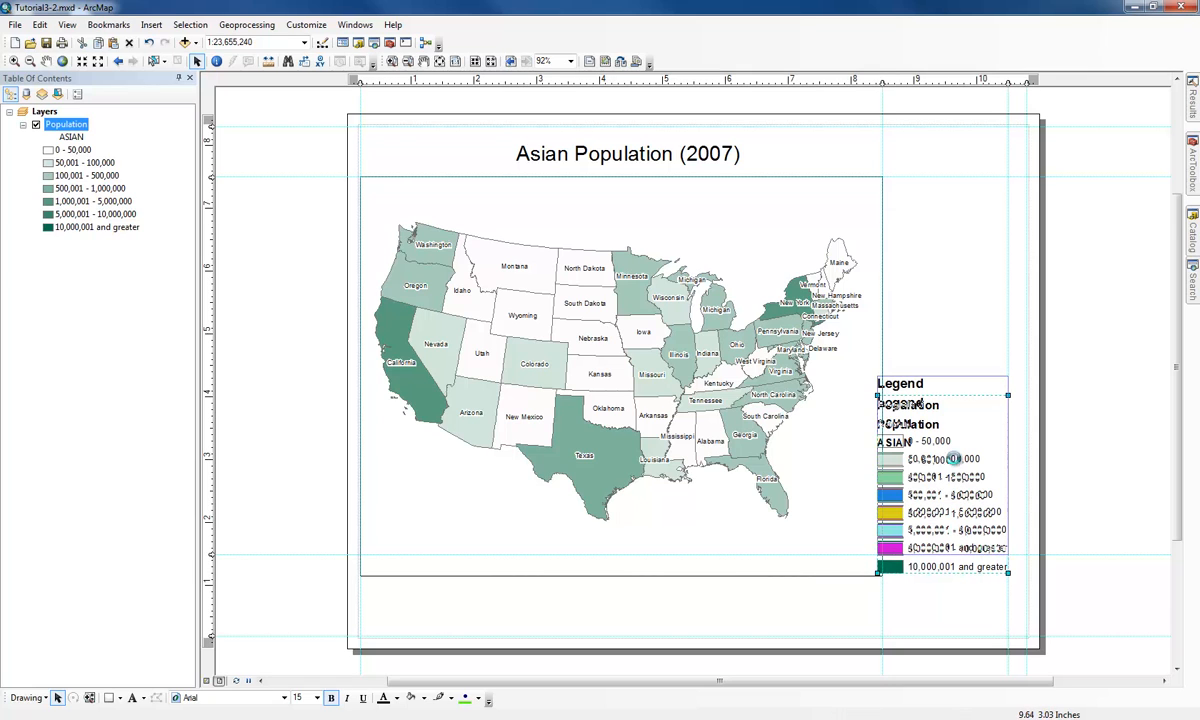
Step: Shrink the legend from its upper-left corner so it clears the data frame, then deselect it
left_click_drag(873, 373, 888, 392)
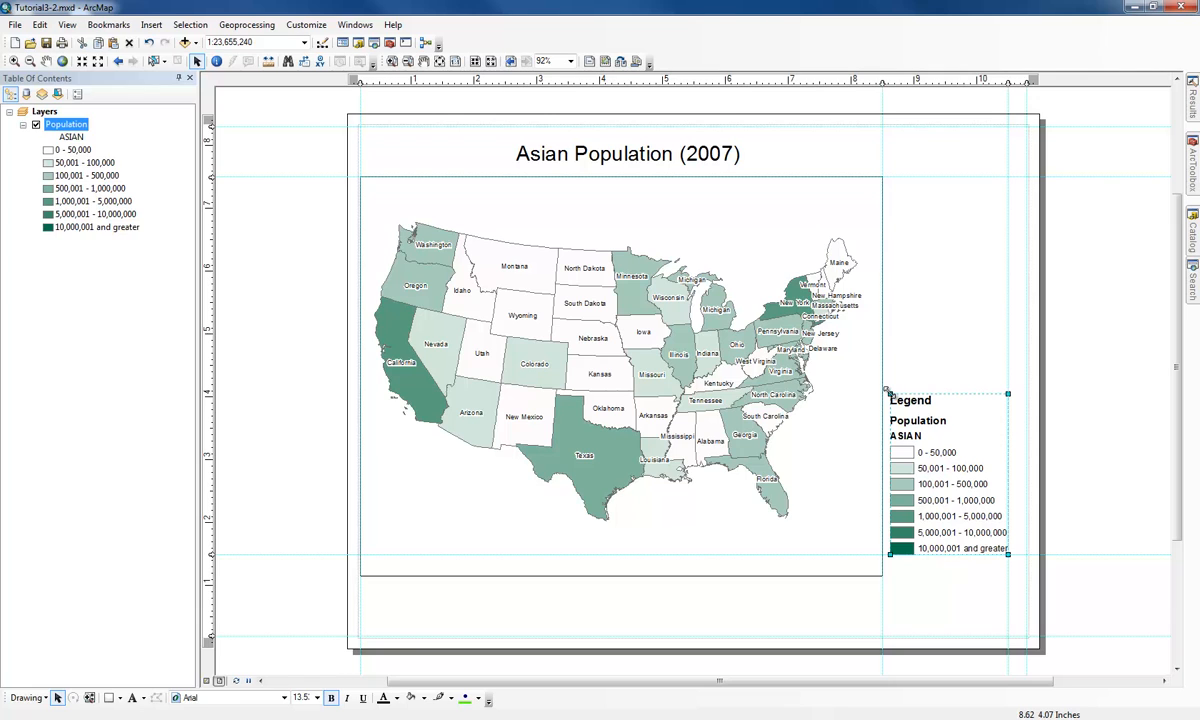
mouse_move(887, 392)
left_mouse_down()
mouse_move(826, 362)
mouse_move(893, 400)
left_mouse_up()
left_click(1071, 455)
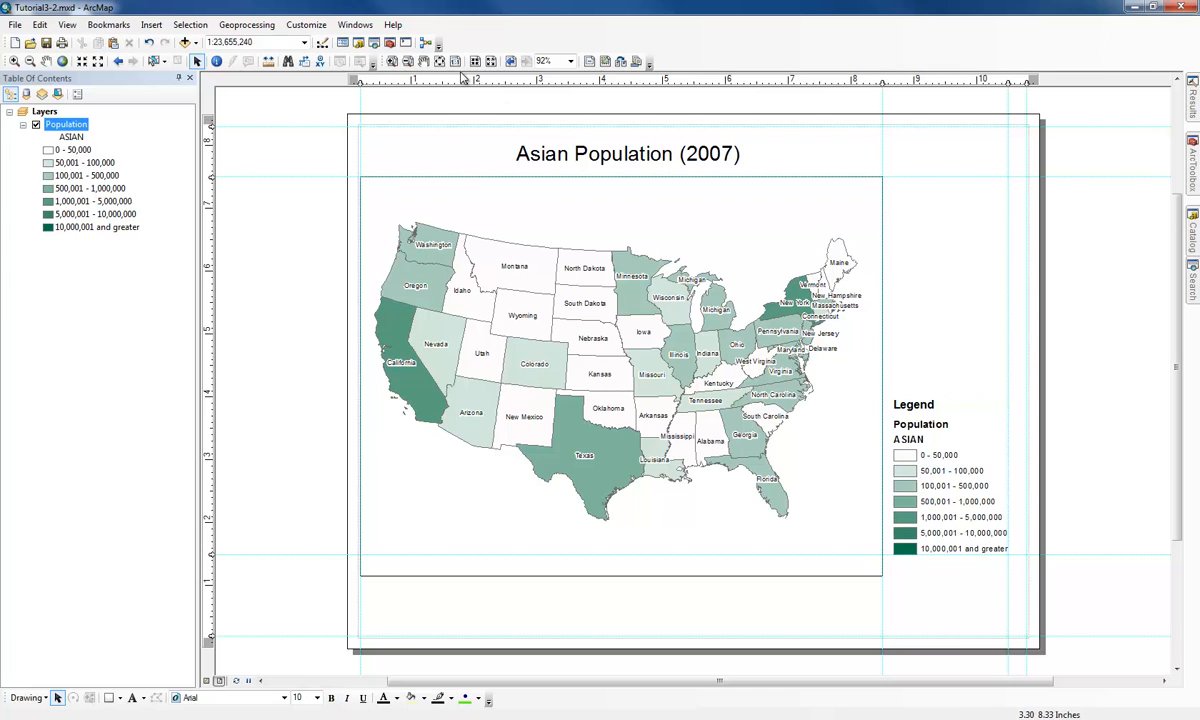
Step: Insert an Alternating Scale Bar 1 and place it in the lower-left corner of the data frame
left_click(148, 25)
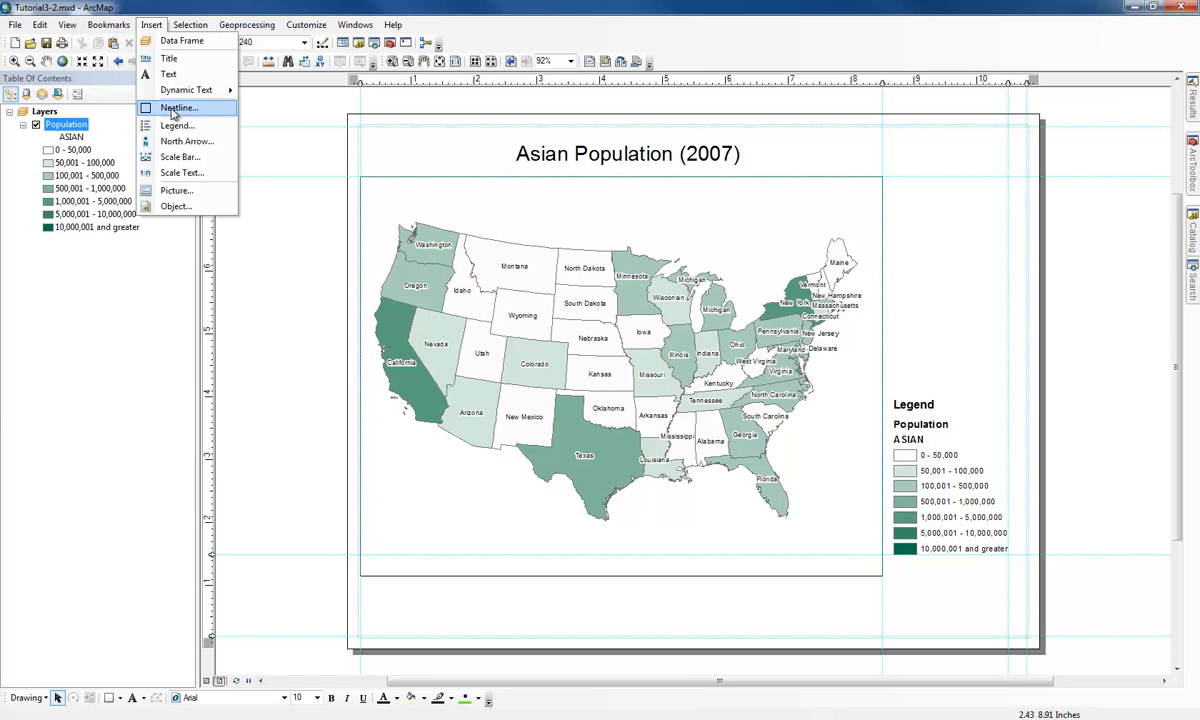
left_click(182, 155)
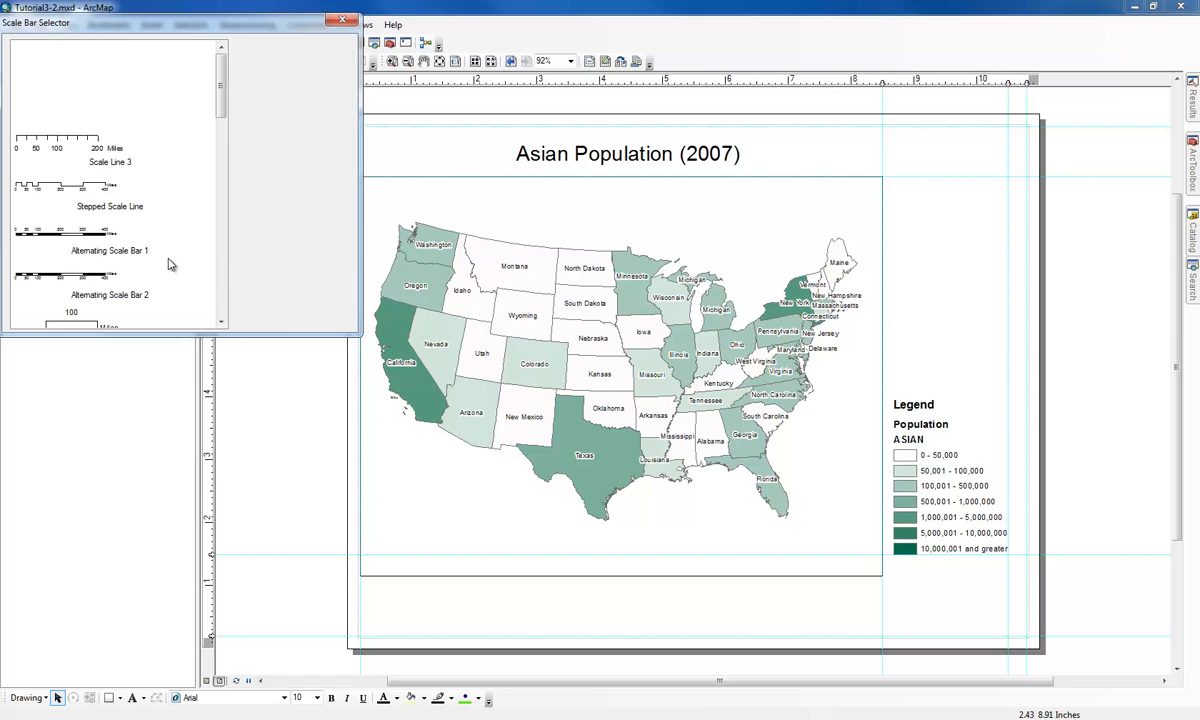
left_click(169, 238)
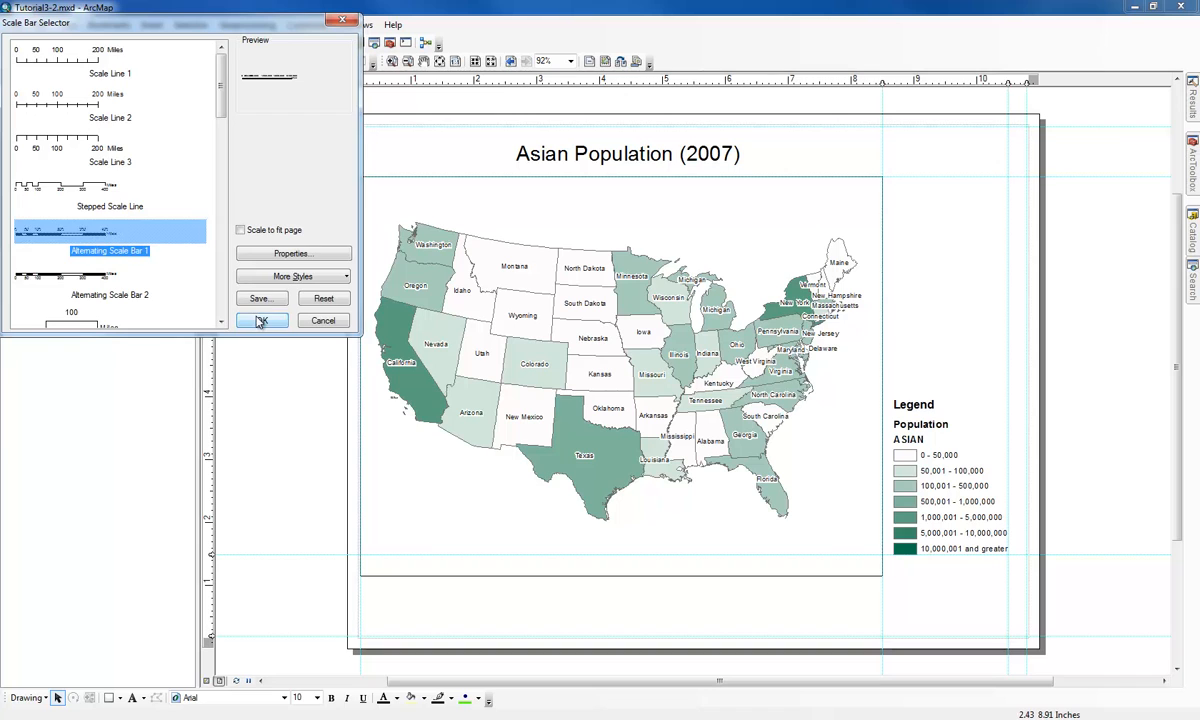
left_click(260, 318)
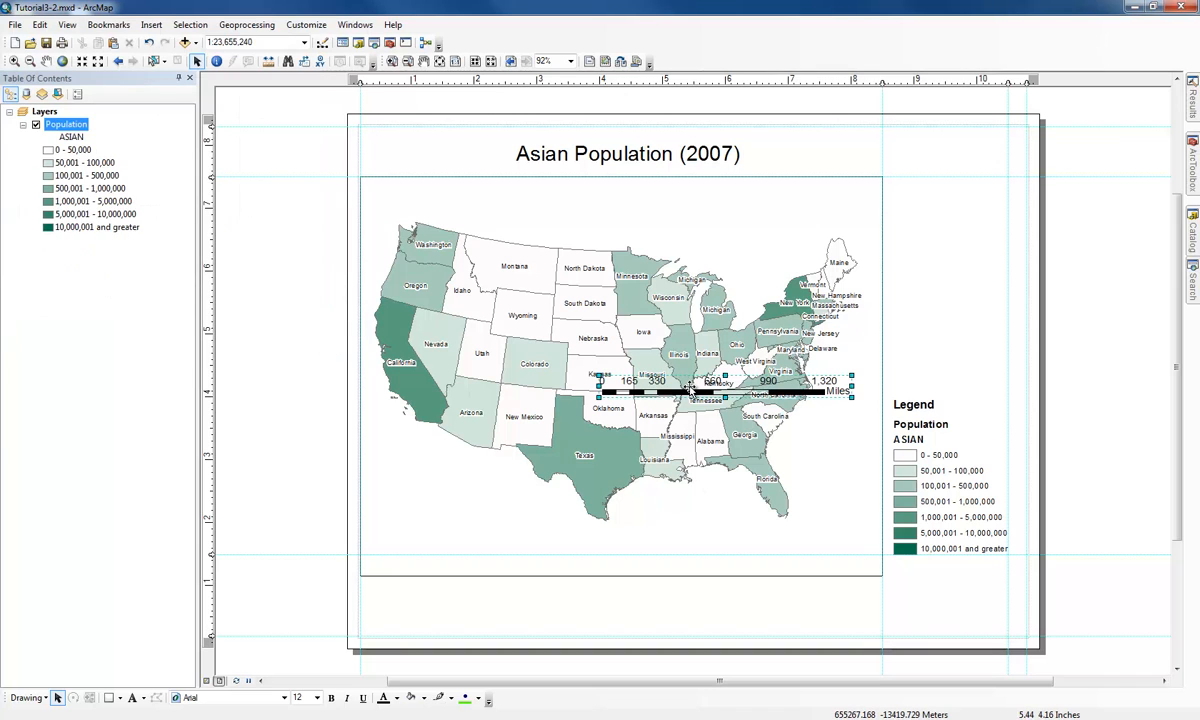
left_click_drag(690, 388, 470, 562)
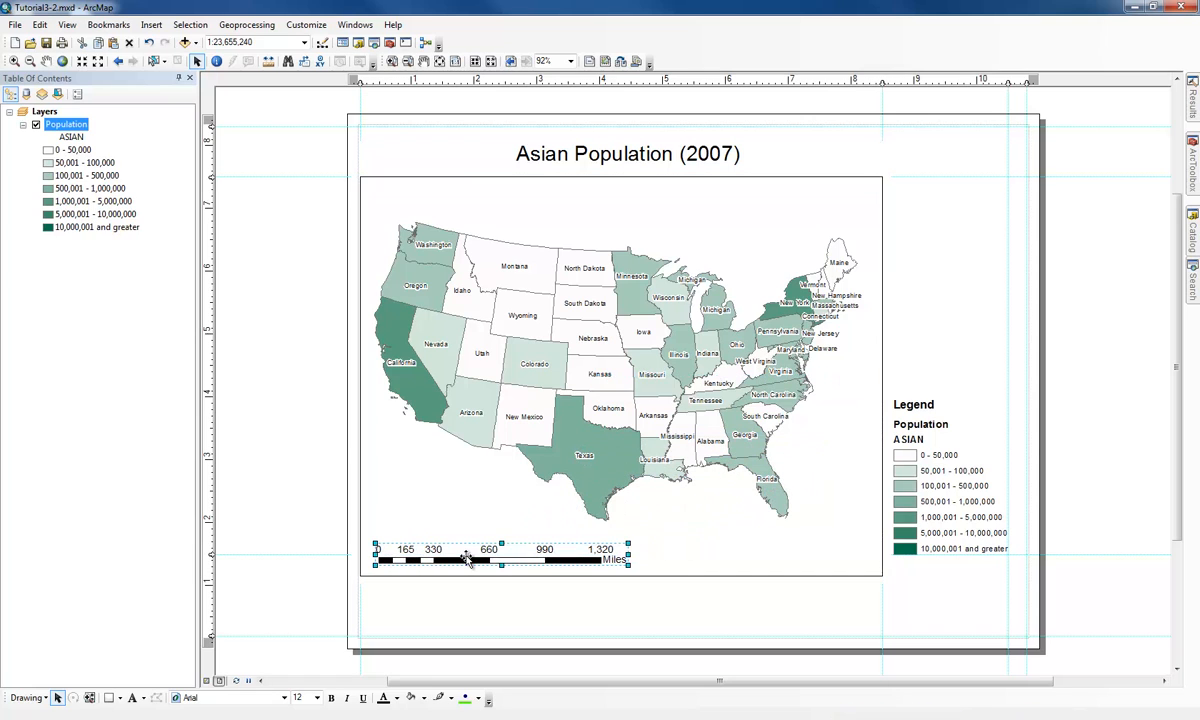
Step: Review the scale bar's division and unit properties, keeping Miles as the division units
right_click(470, 561)
left_click(510, 521)
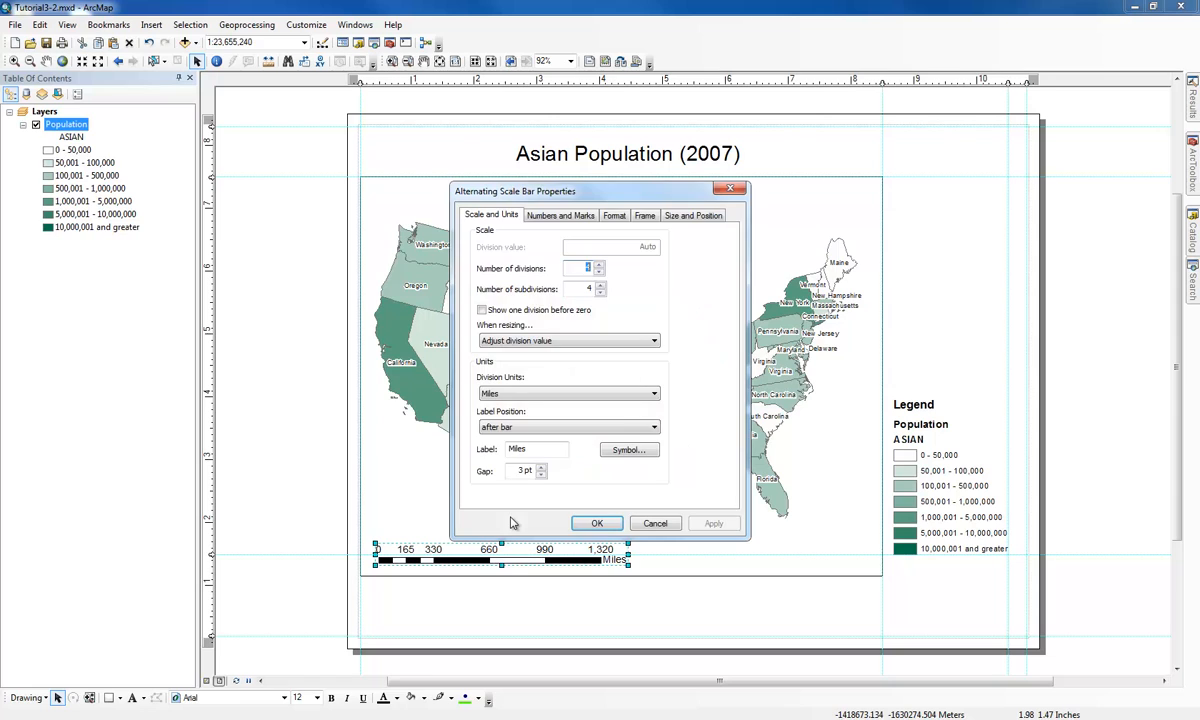
left_click(500, 395)
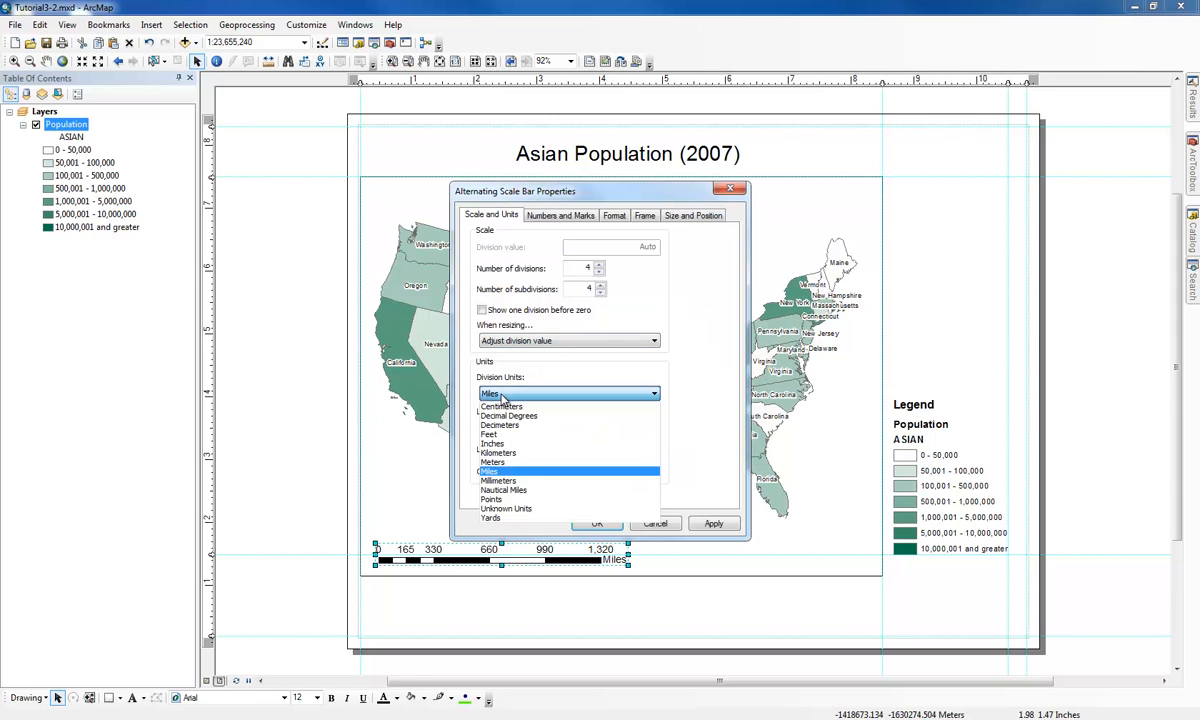
left_click(502, 395)
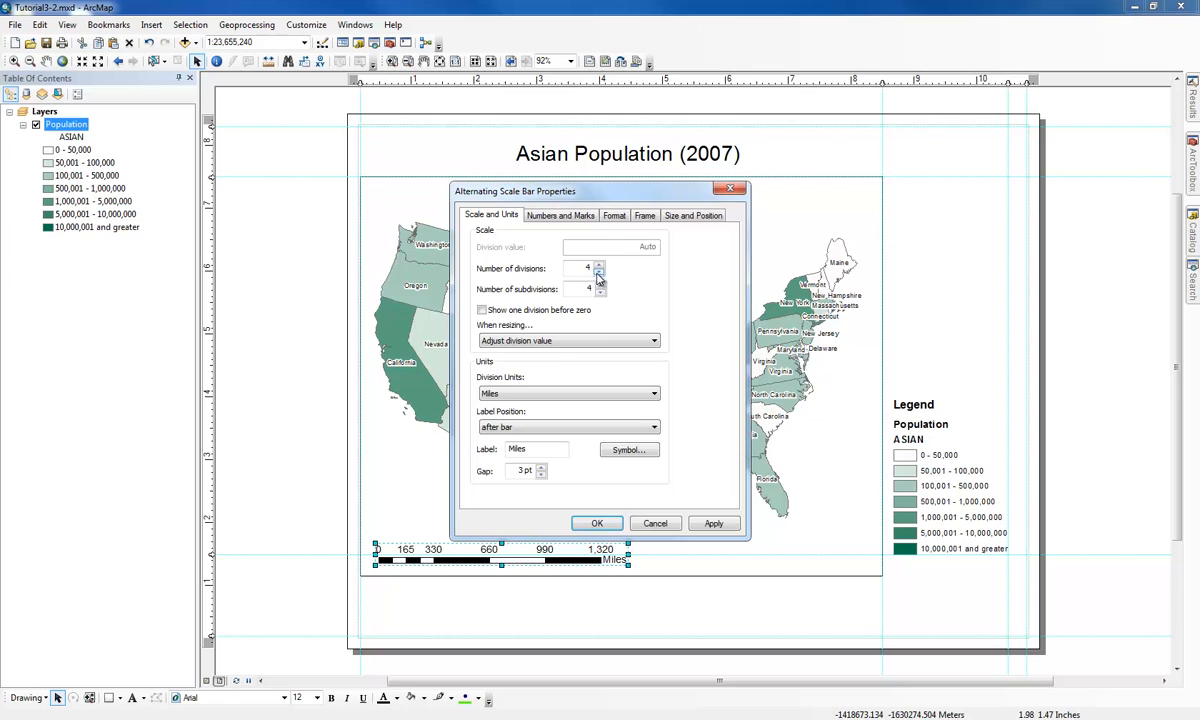
left_click(714, 525)
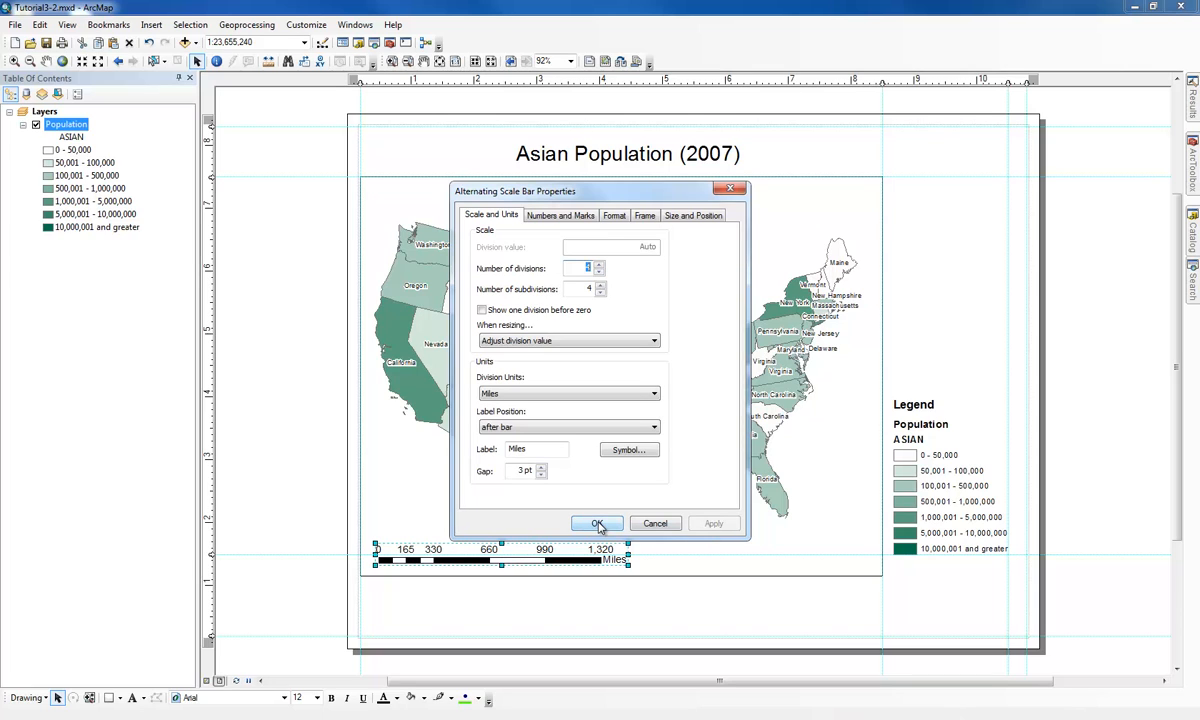
left_click(597, 524)
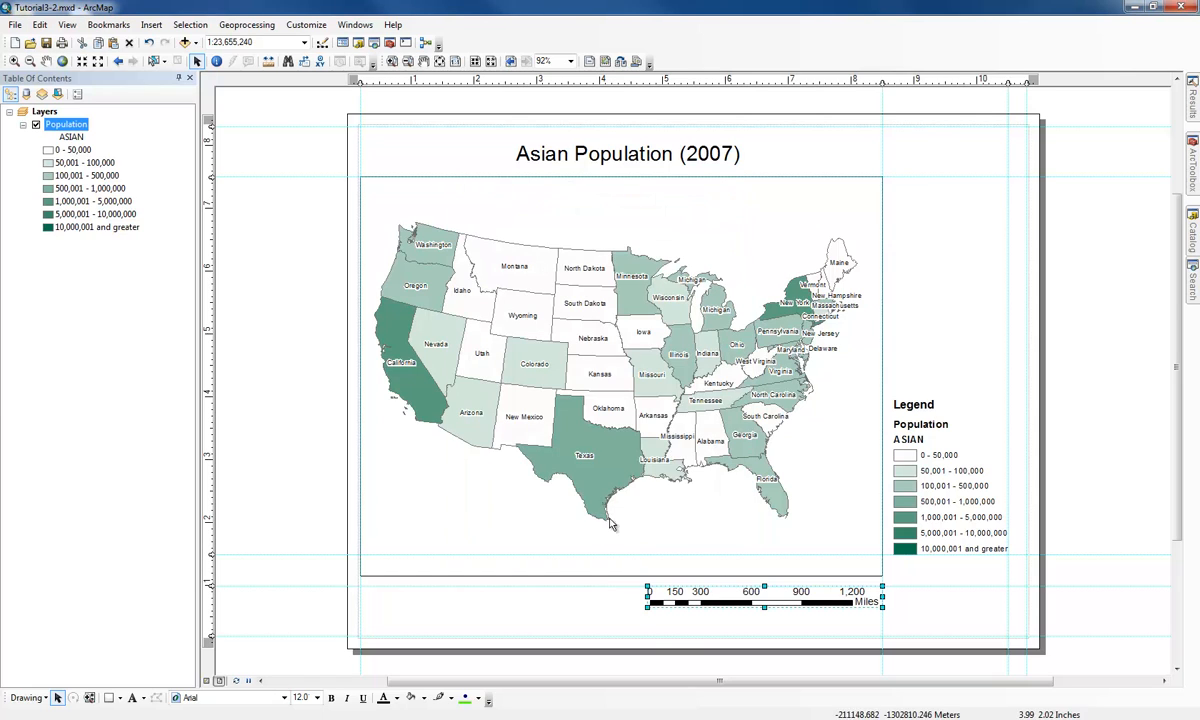
Step: Align the scale bar to the guides below the data frame's lower-right corner and shrink it to a 1,000-mile span
mouse_move(711, 601)
left_mouse_down()
mouse_move(675, 605)
mouse_move(726, 595)
left_mouse_up()
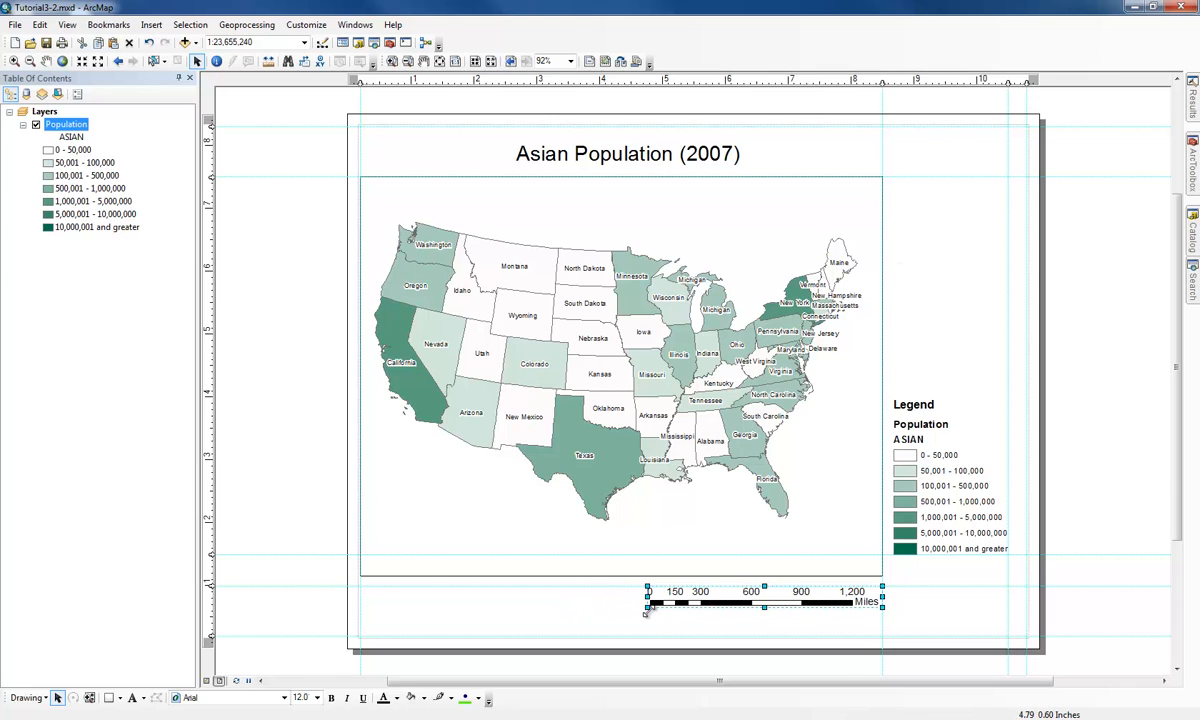
left_click_drag(648, 607, 688, 595)
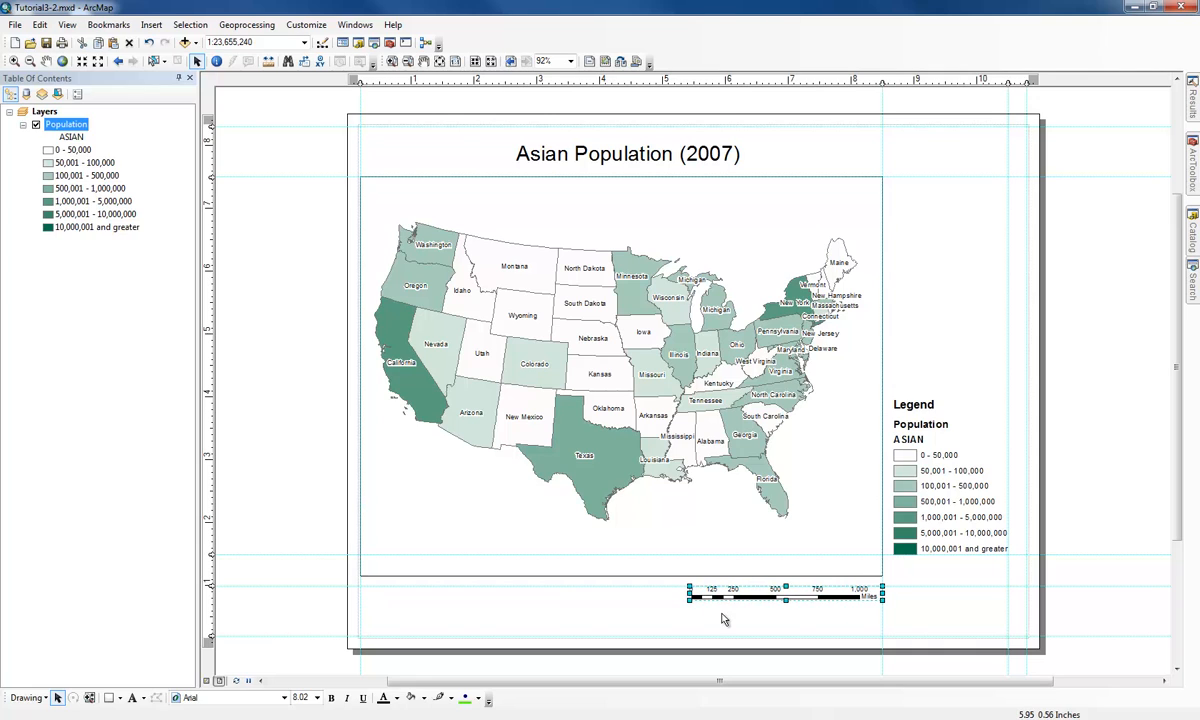
left_click(329, 466)
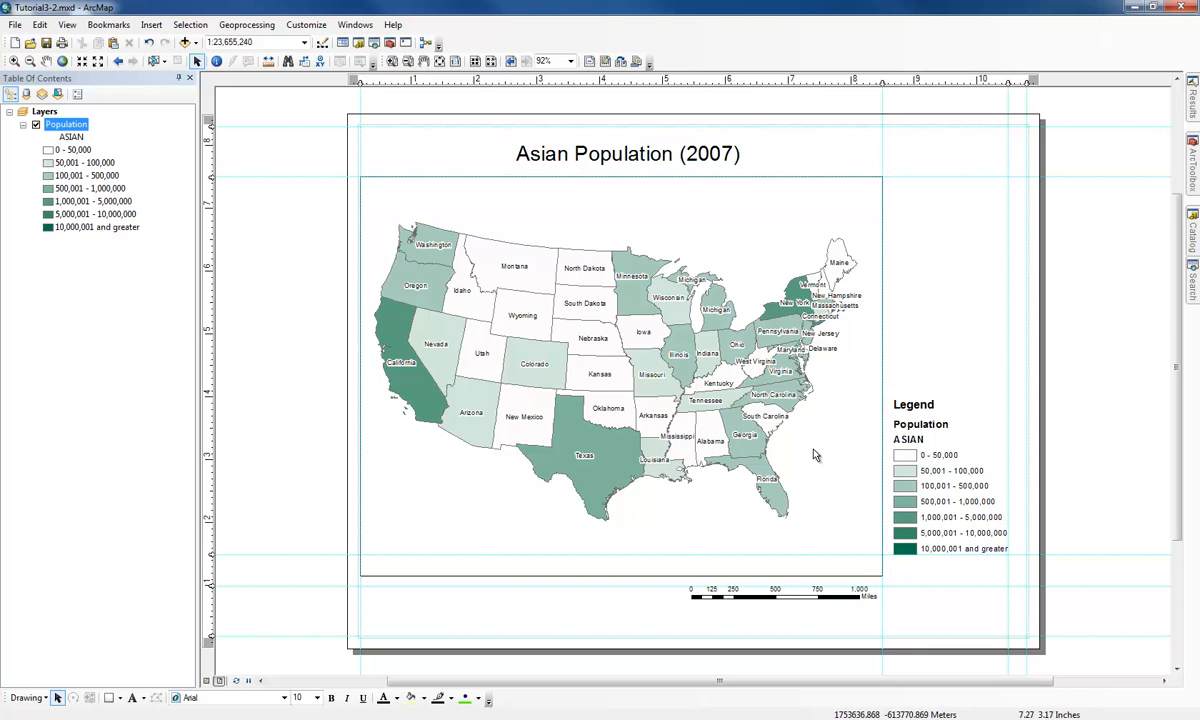
Step: Insert the text "SourceL U.S. Census Bureau" and align it to the guides below the data frame's lower-left corner
left_click(151, 24)
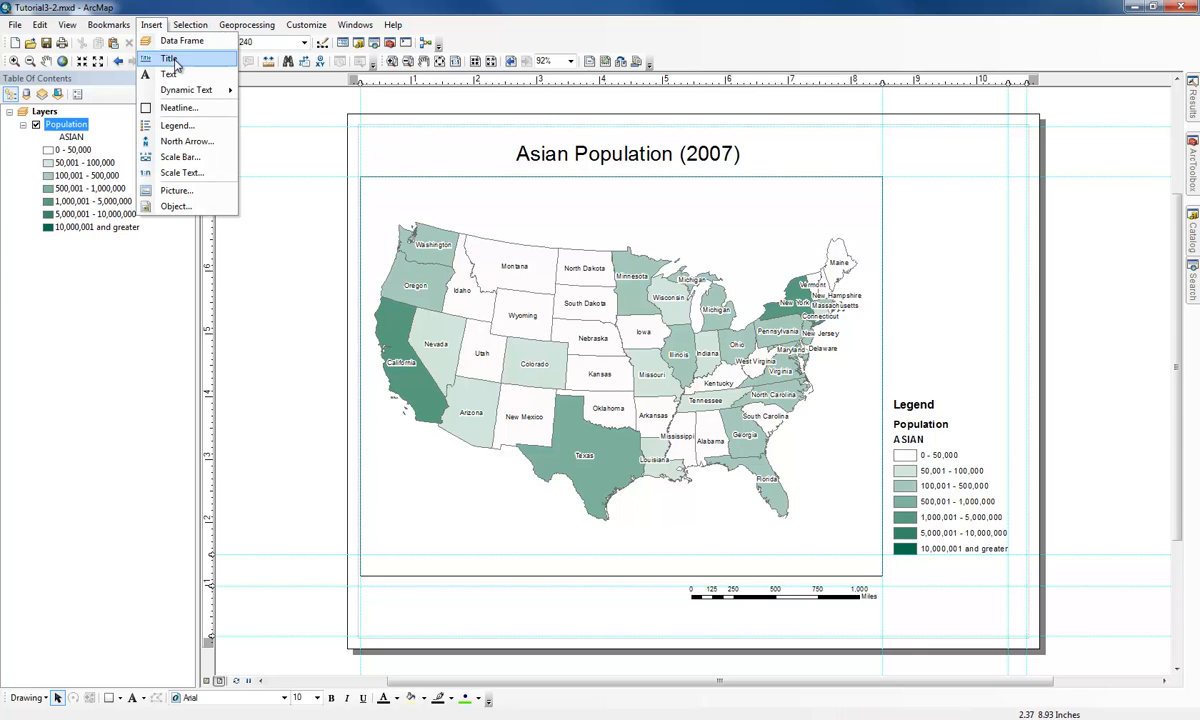
left_click(157, 91)
left_click(562, 267)
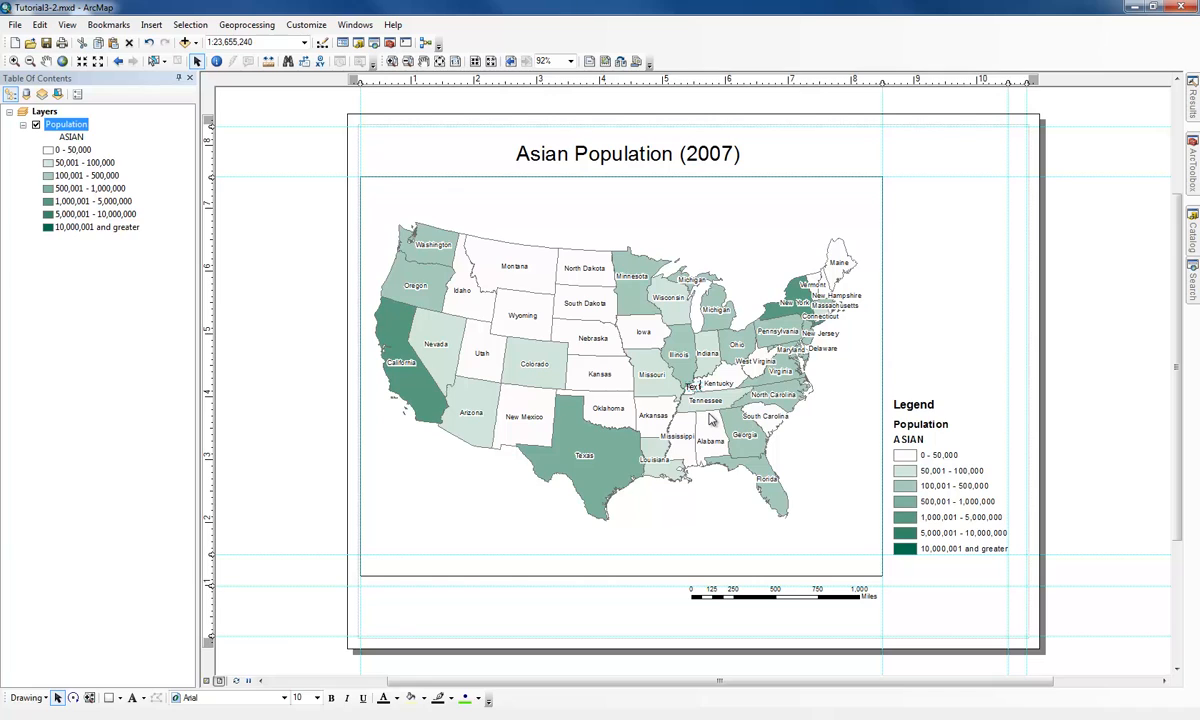
type("SourceL U.S. Census")
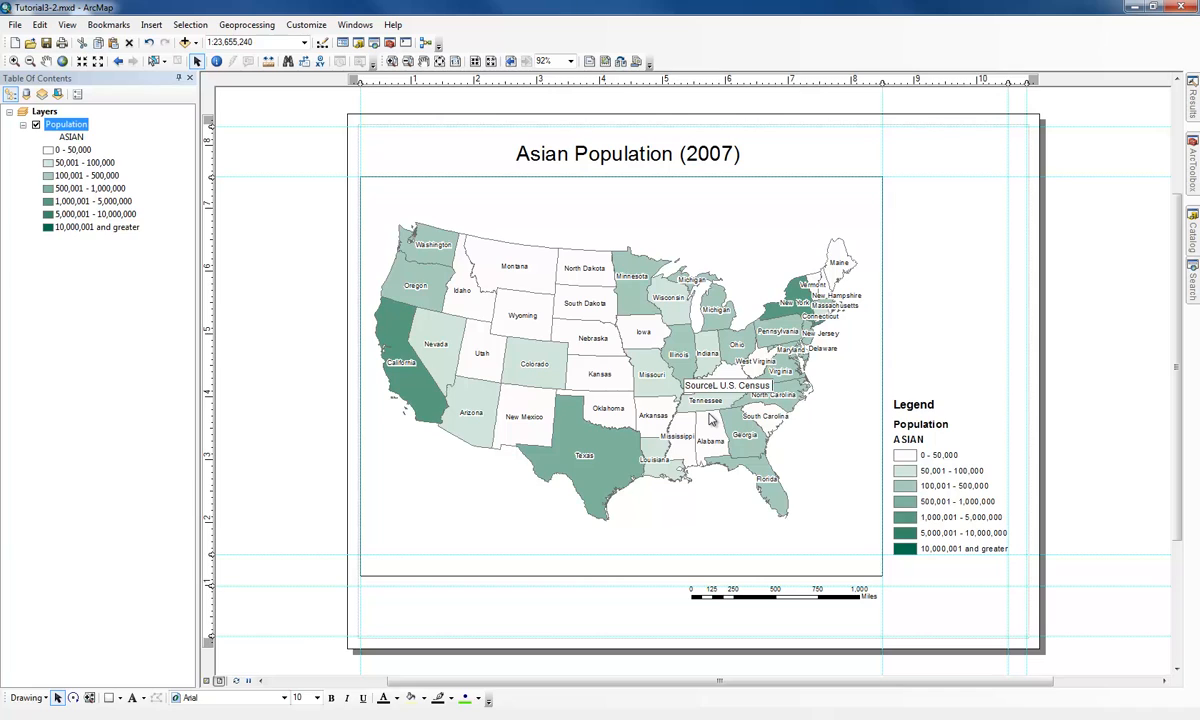
type(" Bureau")
key("Return")
left_click_drag(707, 387, 425, 560)
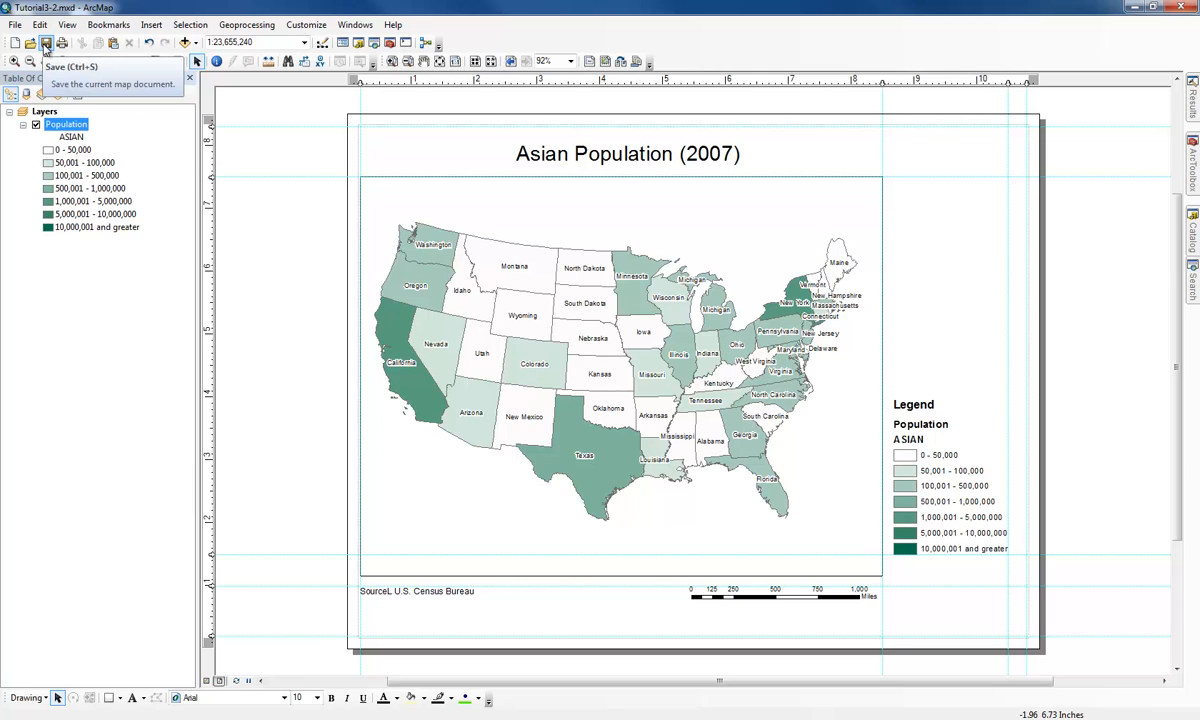
Step: Save a copy of the map document as Tutorial3-2b.mxd in the GIST1\MyExercises\Chapter3 folder
left_click(15, 25)
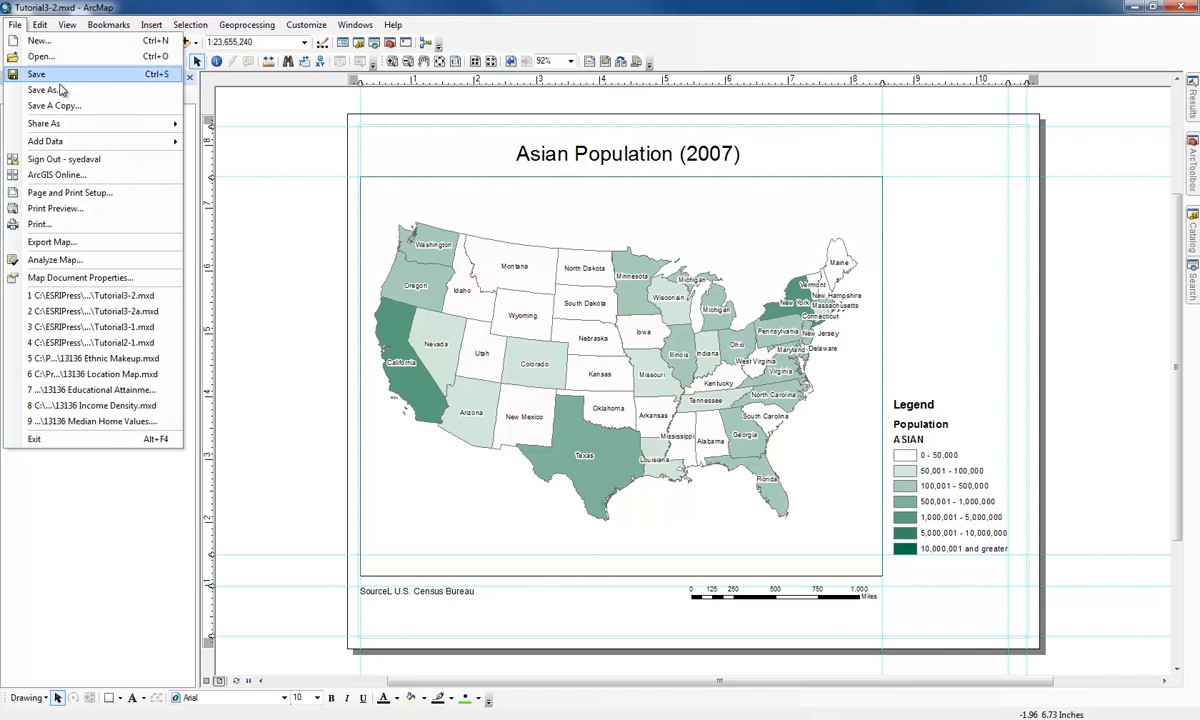
left_click(57, 89)
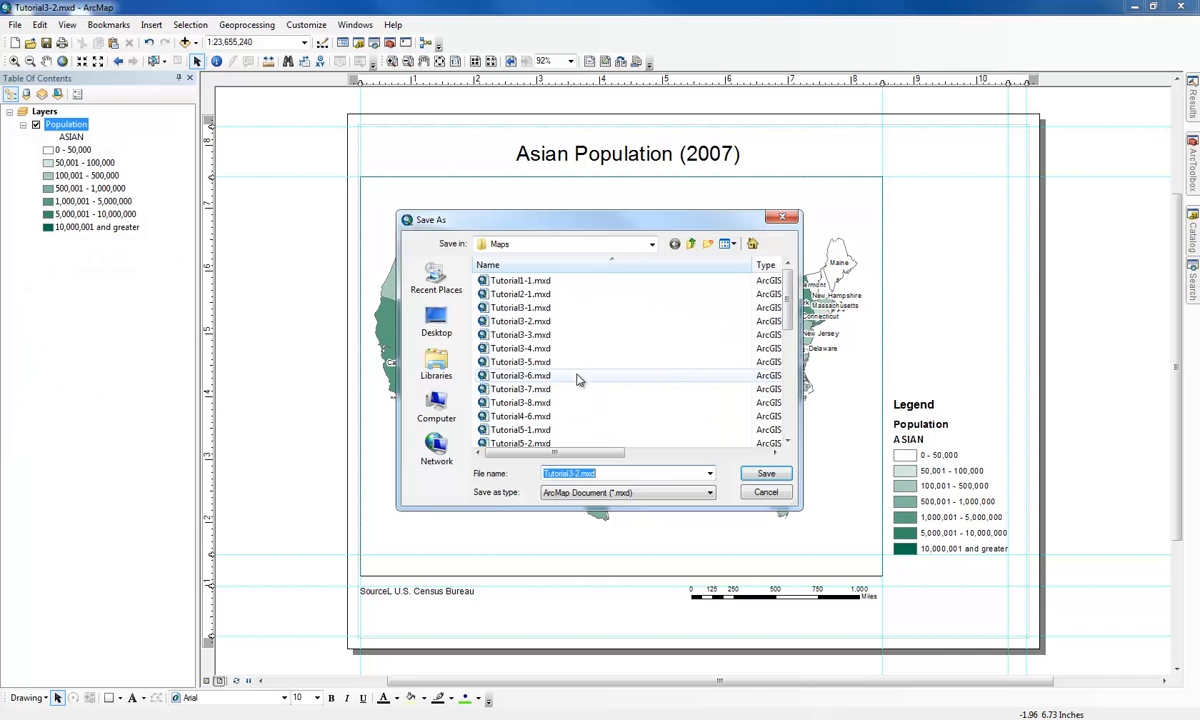
left_click(691, 245)
left_click(691, 245)
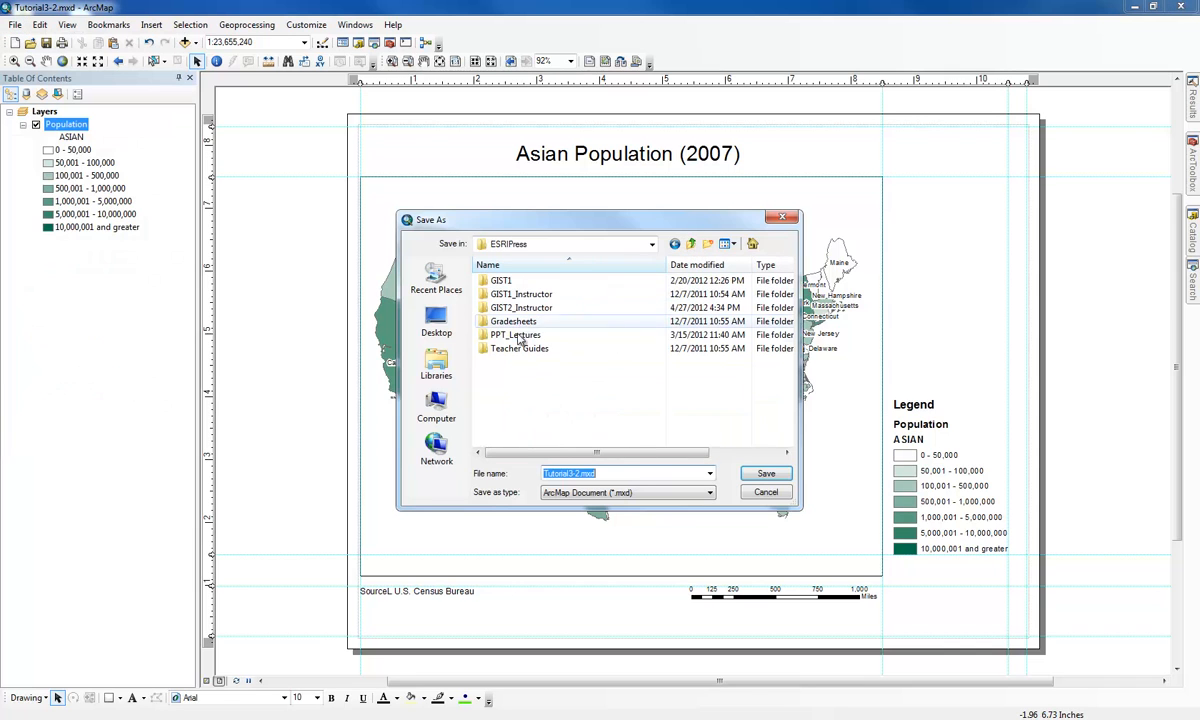
double_click(498, 280)
double_click(523, 322)
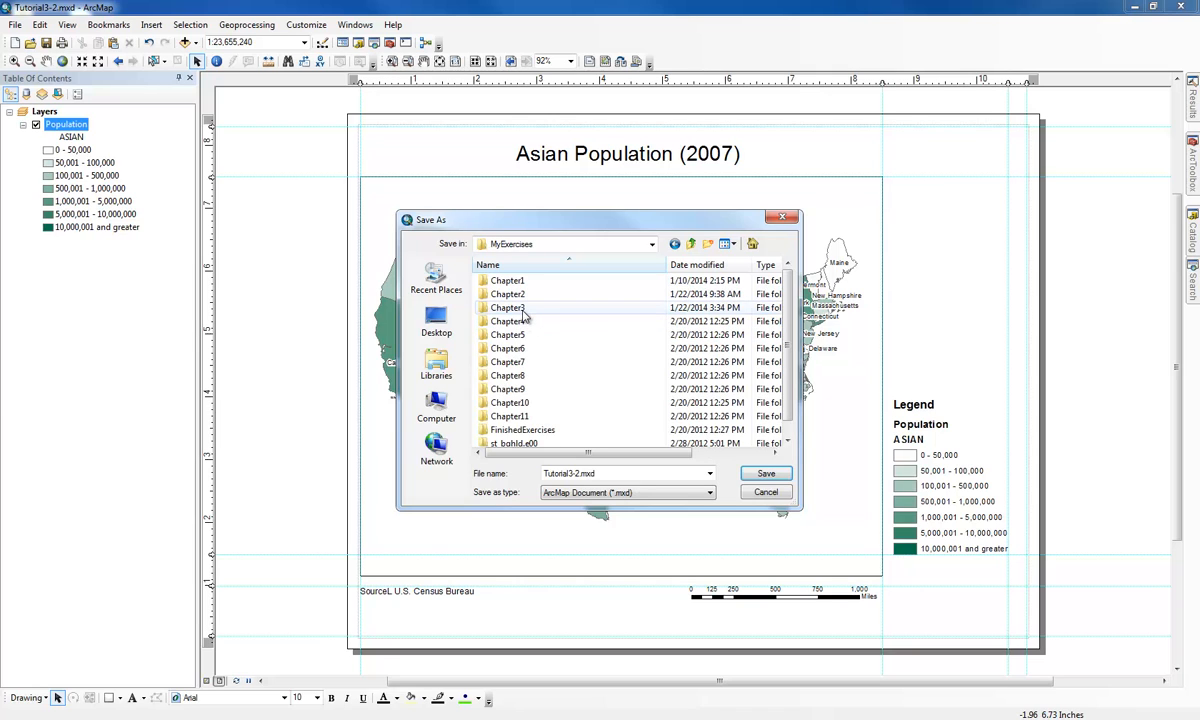
double_click(508, 308)
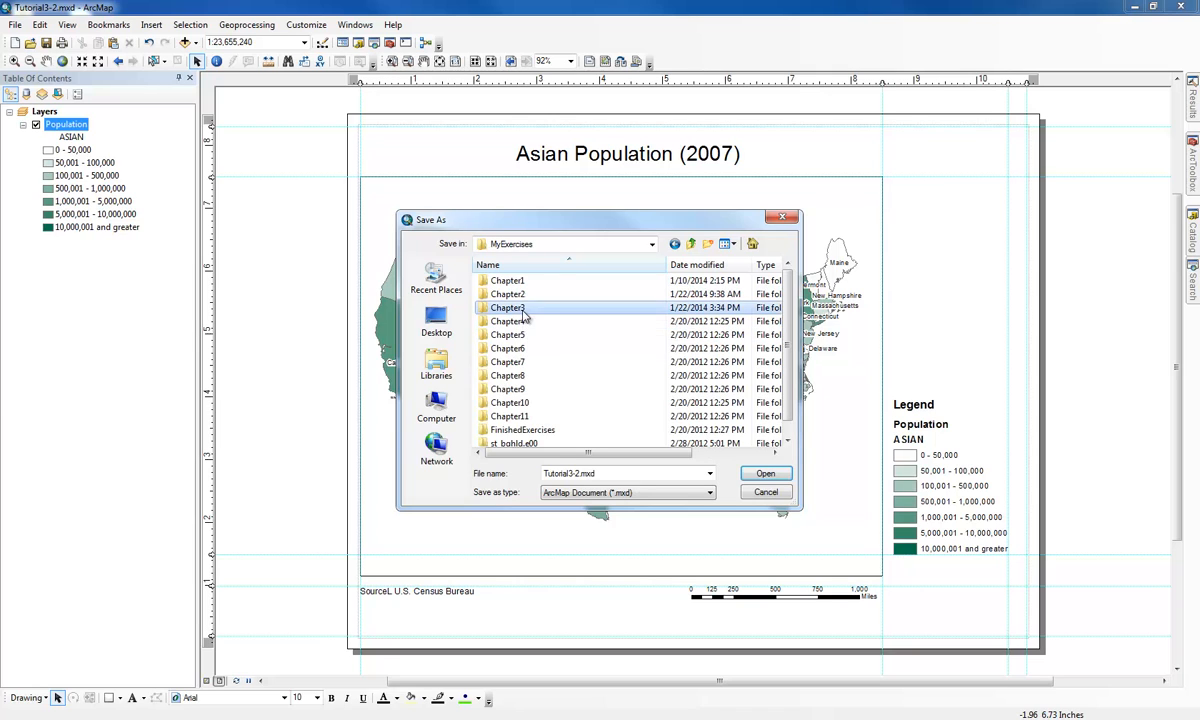
left_click(571, 474)
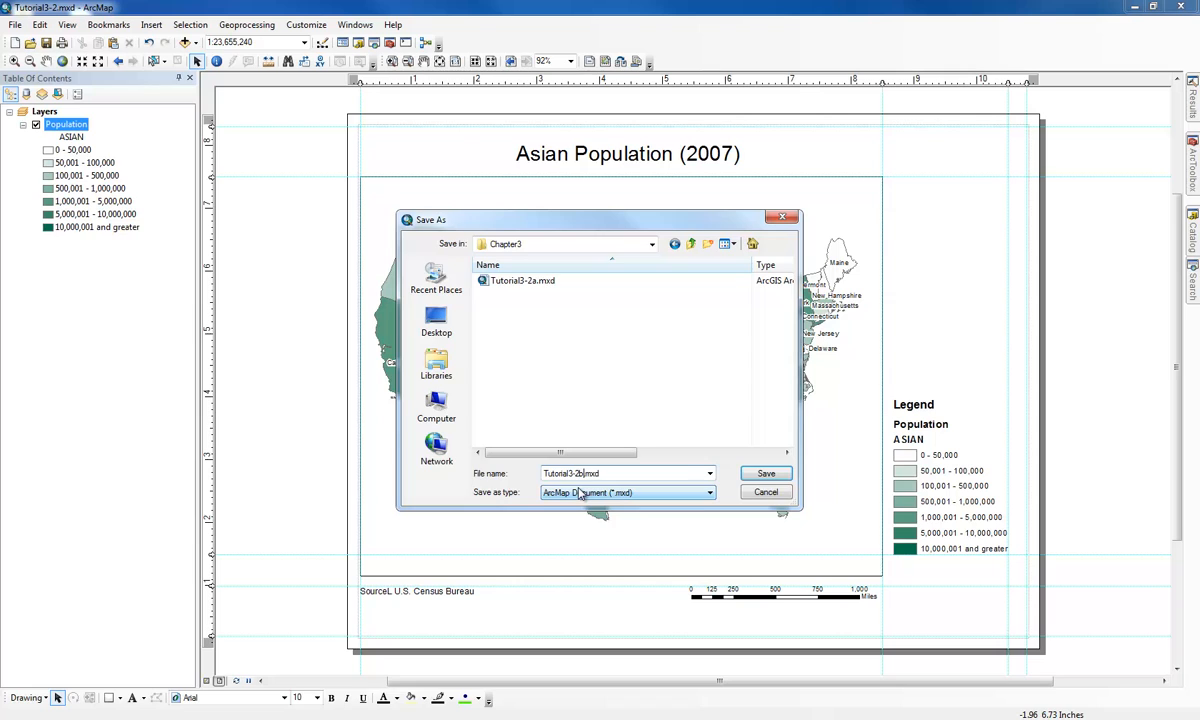
key("Return")
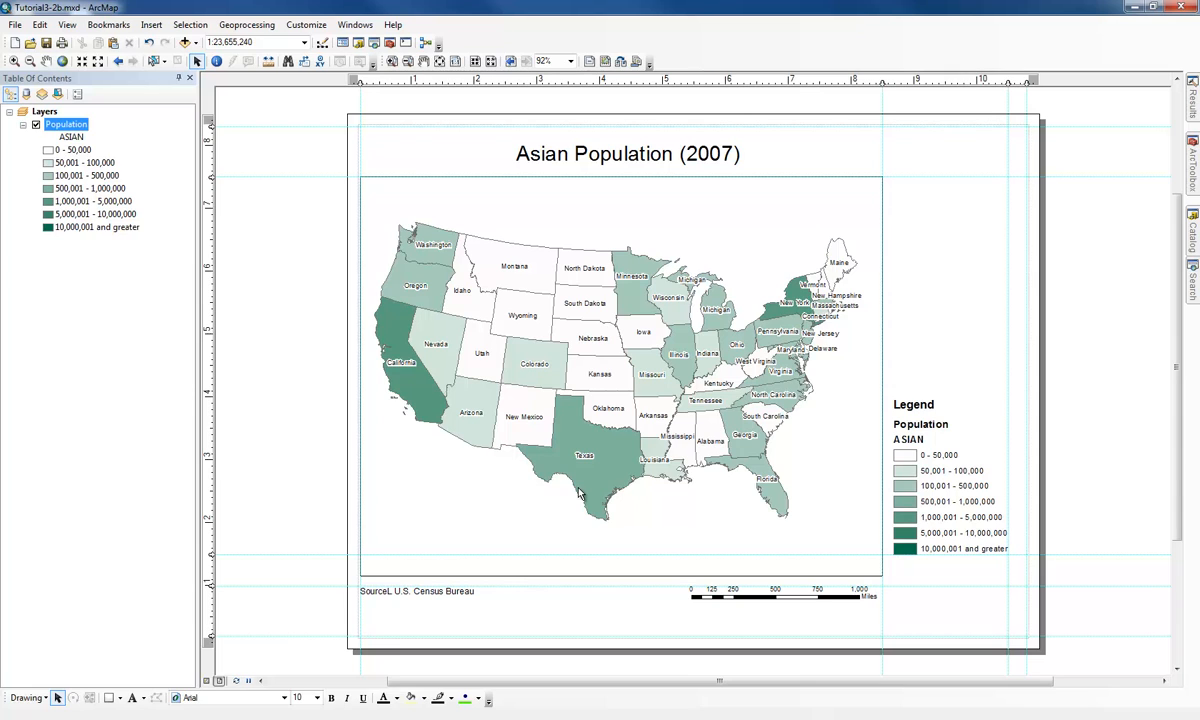
Step: Open Tutorial3-3.mxd from the GIST1\Maps folder and switch the map to Data View
left_click(29, 43)
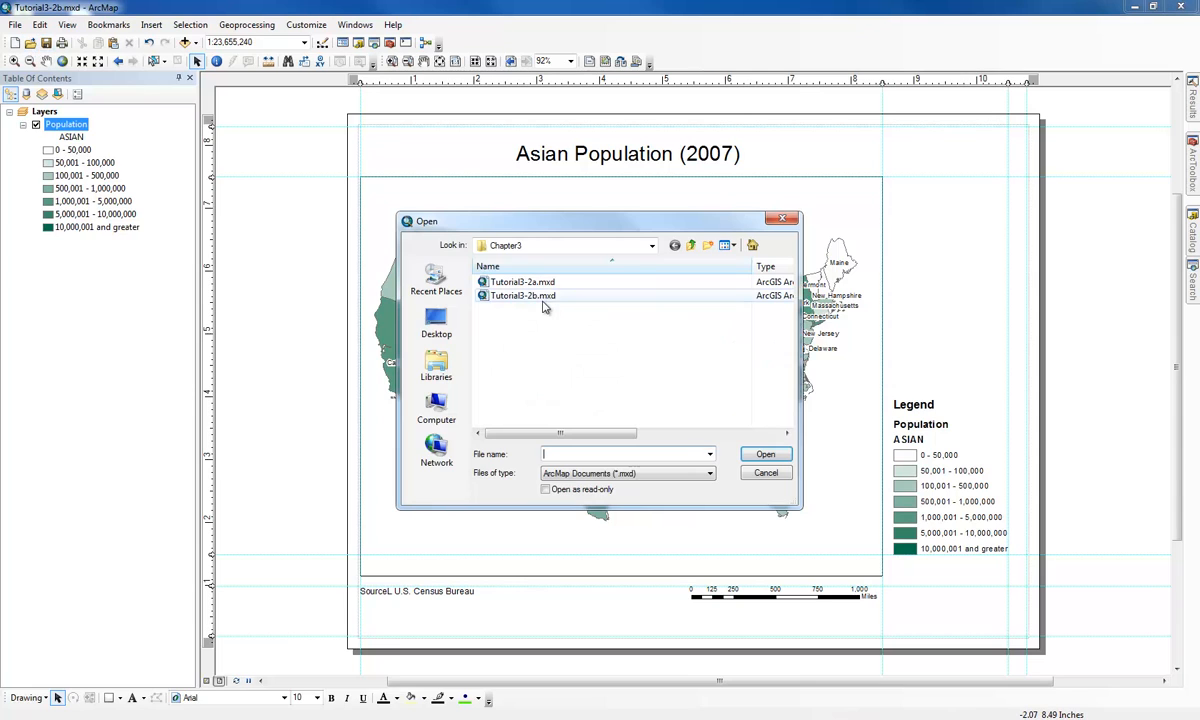
left_click(691, 245)
left_click(691, 245)
double_click(505, 296)
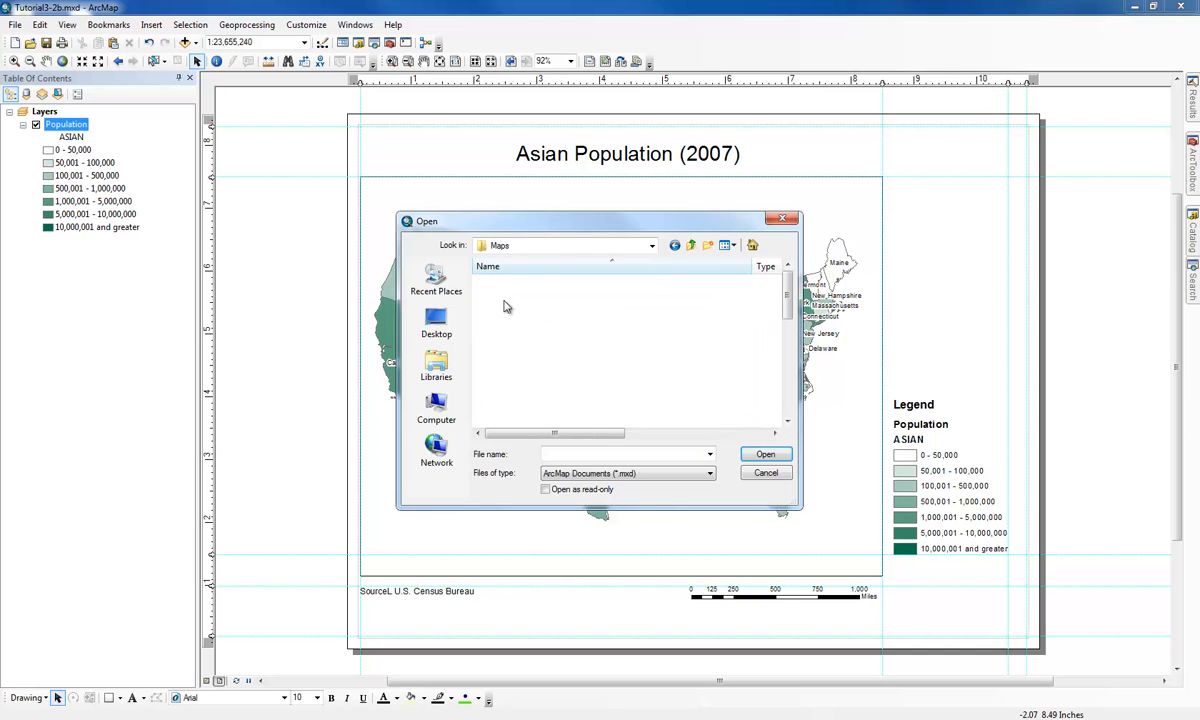
double_click(525, 334)
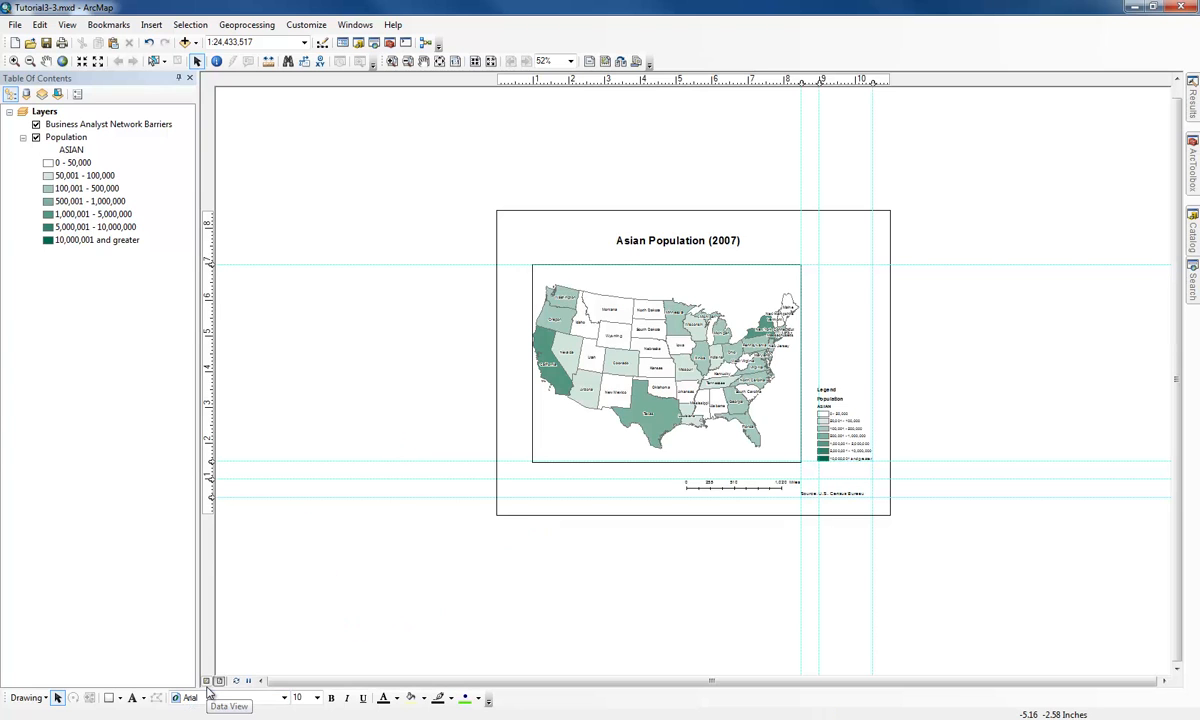
left_click(207, 683)
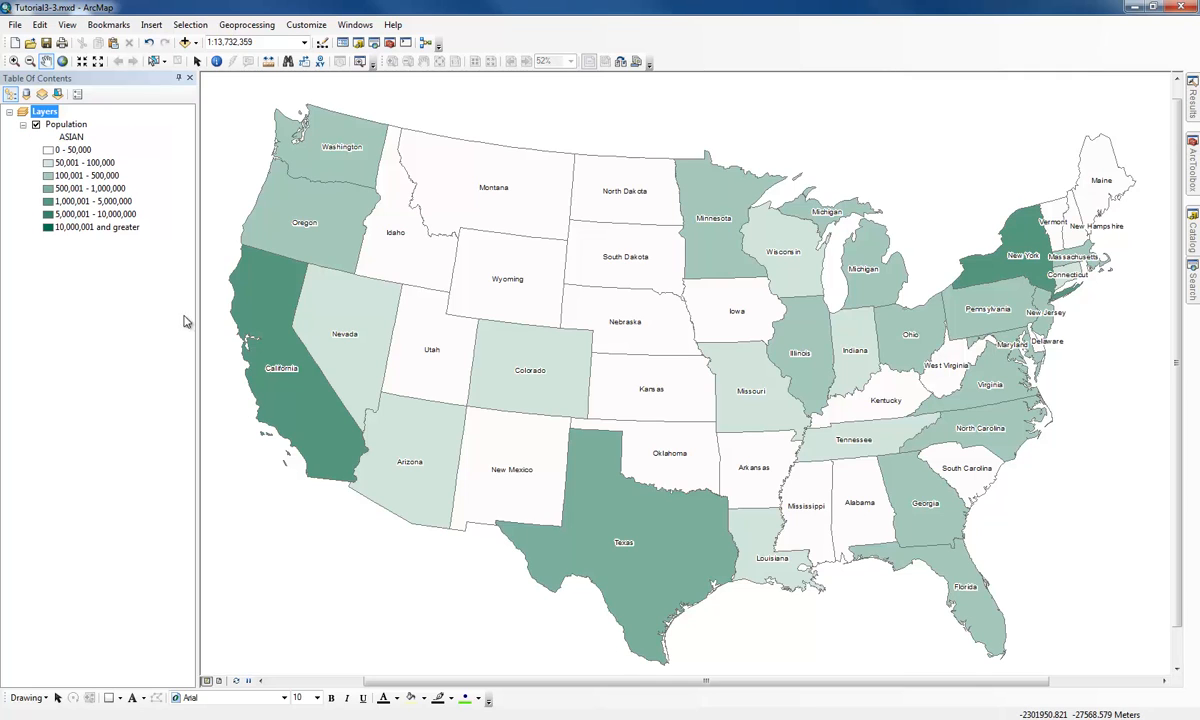
Step: Open the Population layer's symbology properties and start importing symbology from a layer file
right_click(66, 126)
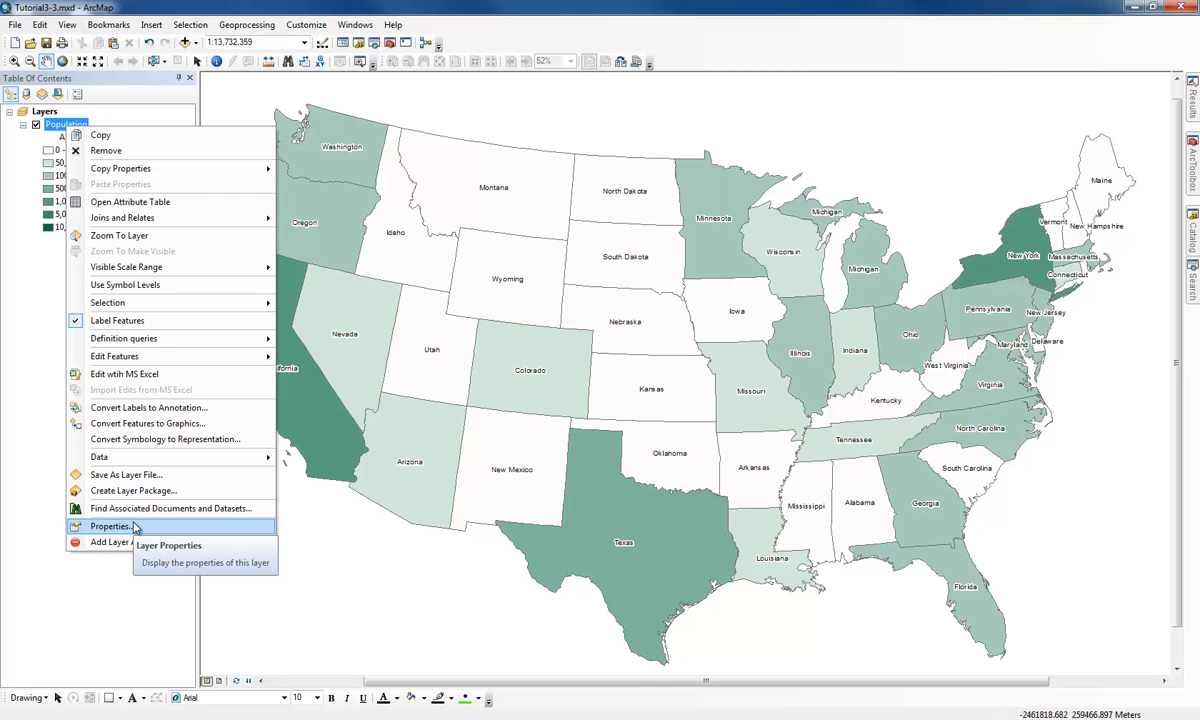
left_click(112, 526)
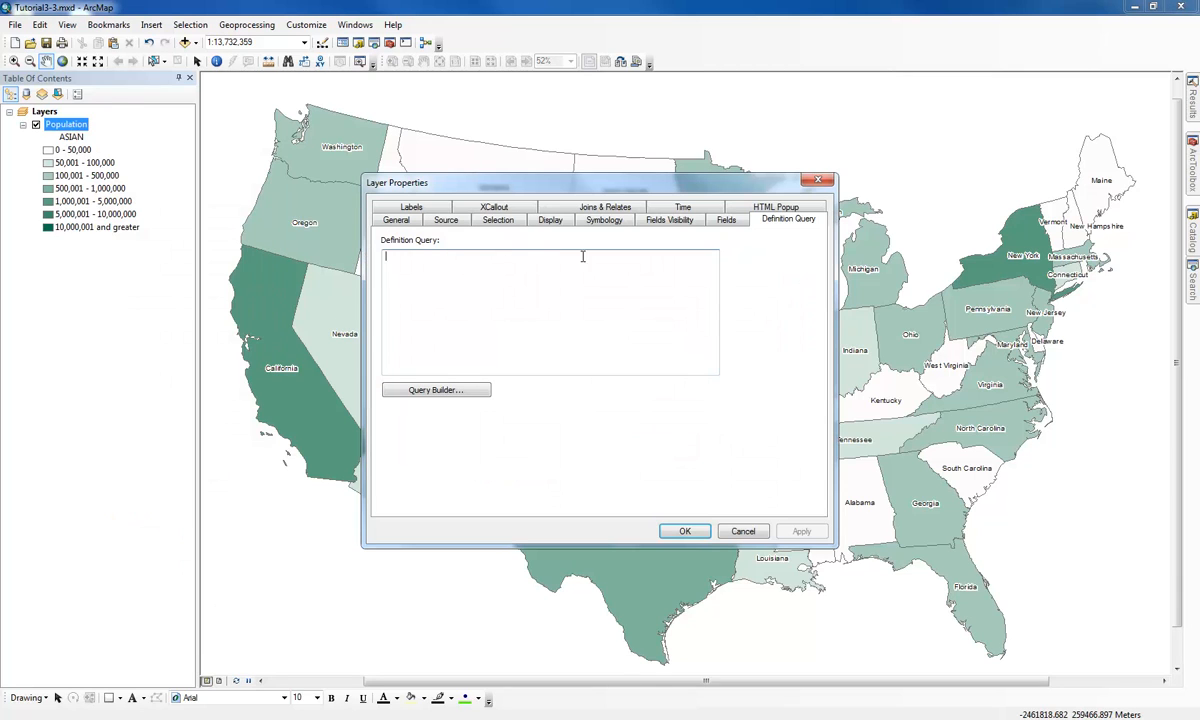
left_click(574, 216)
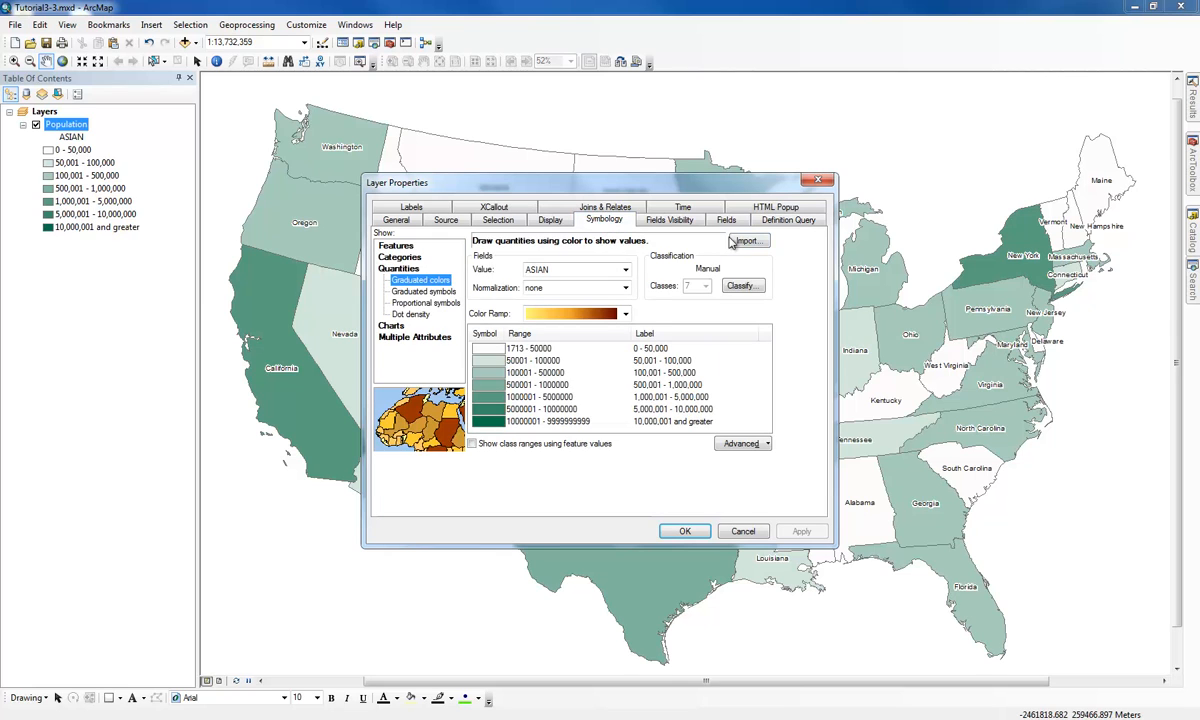
left_click(745, 242)
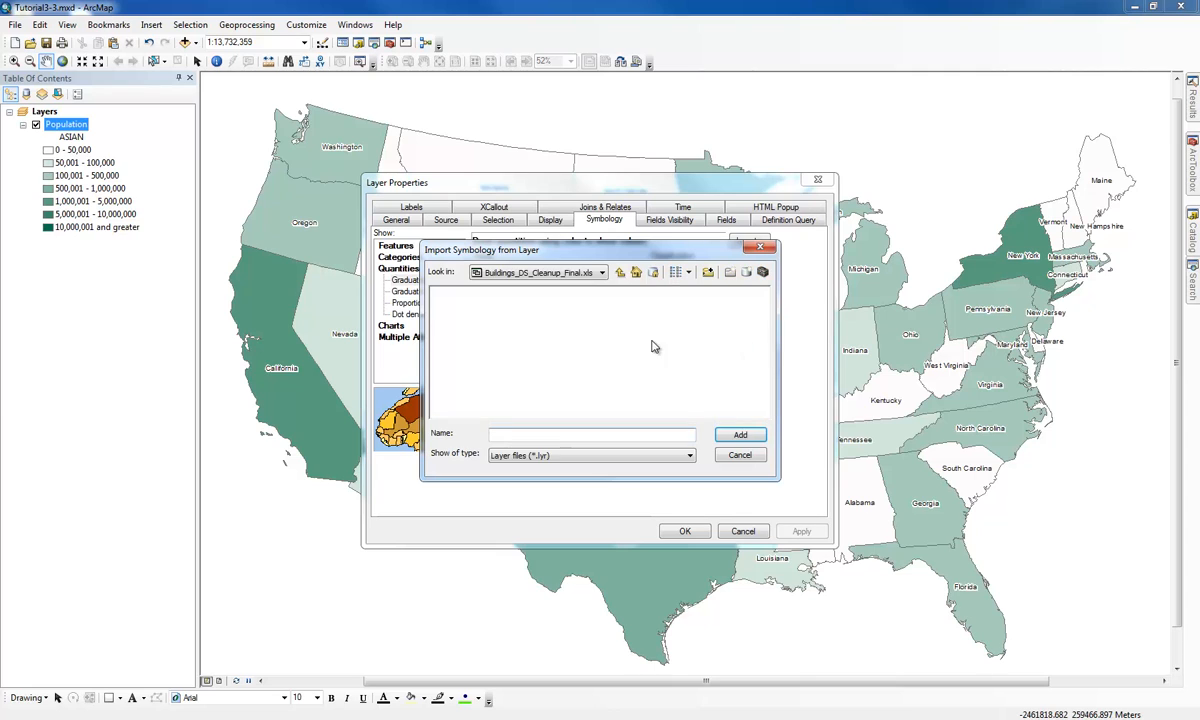
Step: Choose StatesPopulation.lyr from C:\ESRIPress\GIST1\MyExercises\Chapter3 as the layer file to import symbology from
left_click(598, 272)
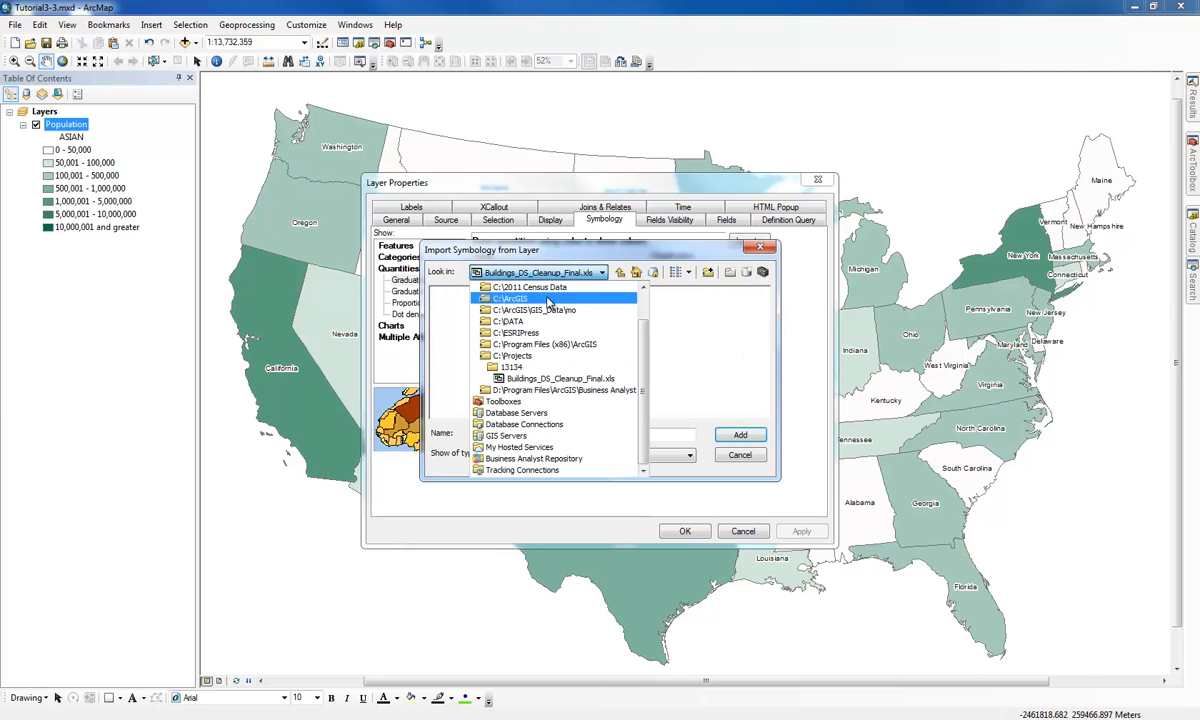
left_click(516, 332)
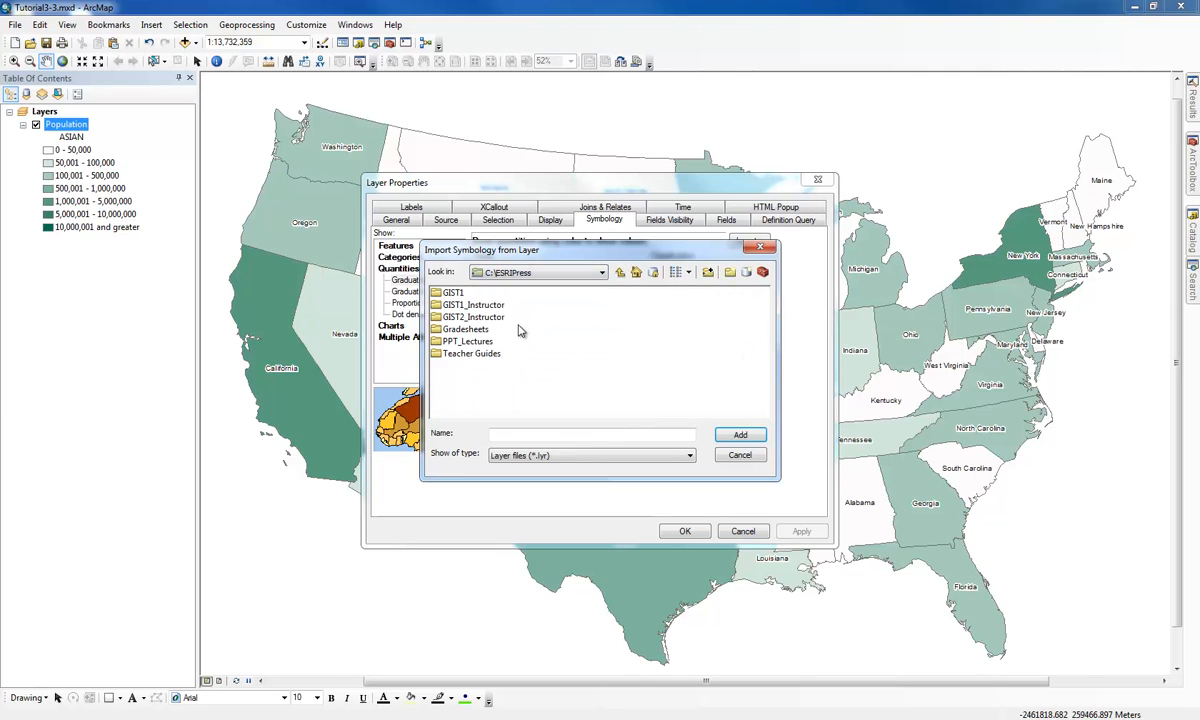
left_click(452, 293)
double_click(452, 293)
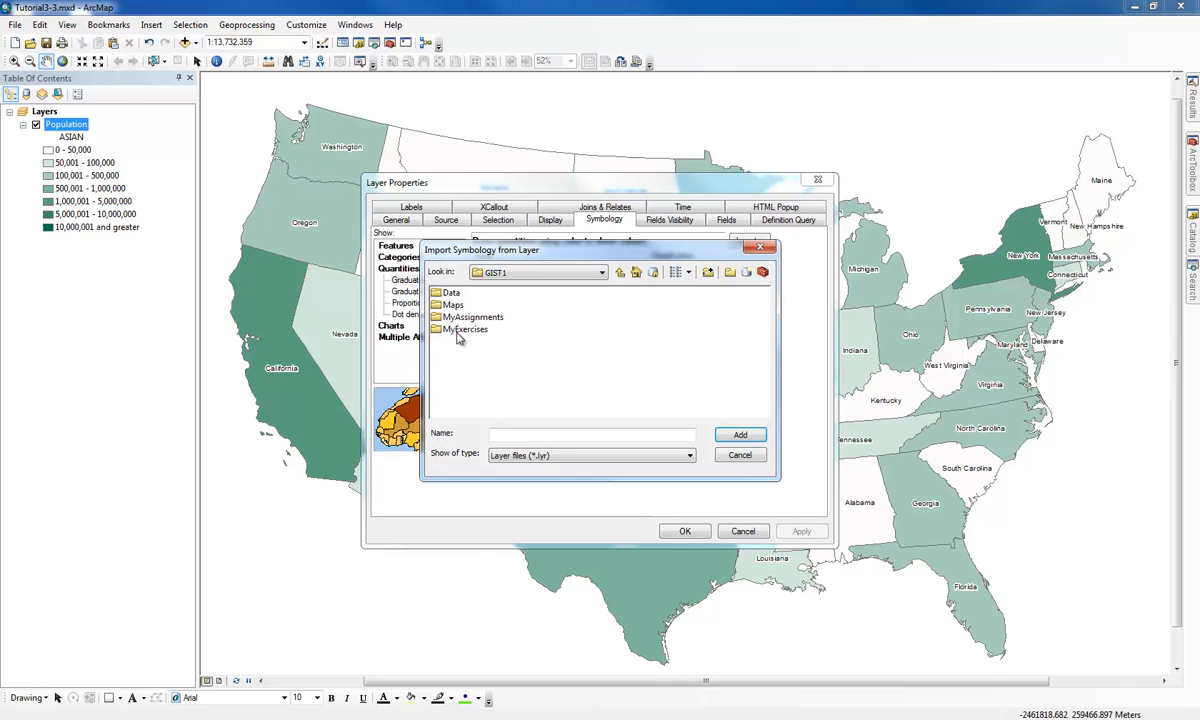
double_click(459, 332)
left_click(462, 341)
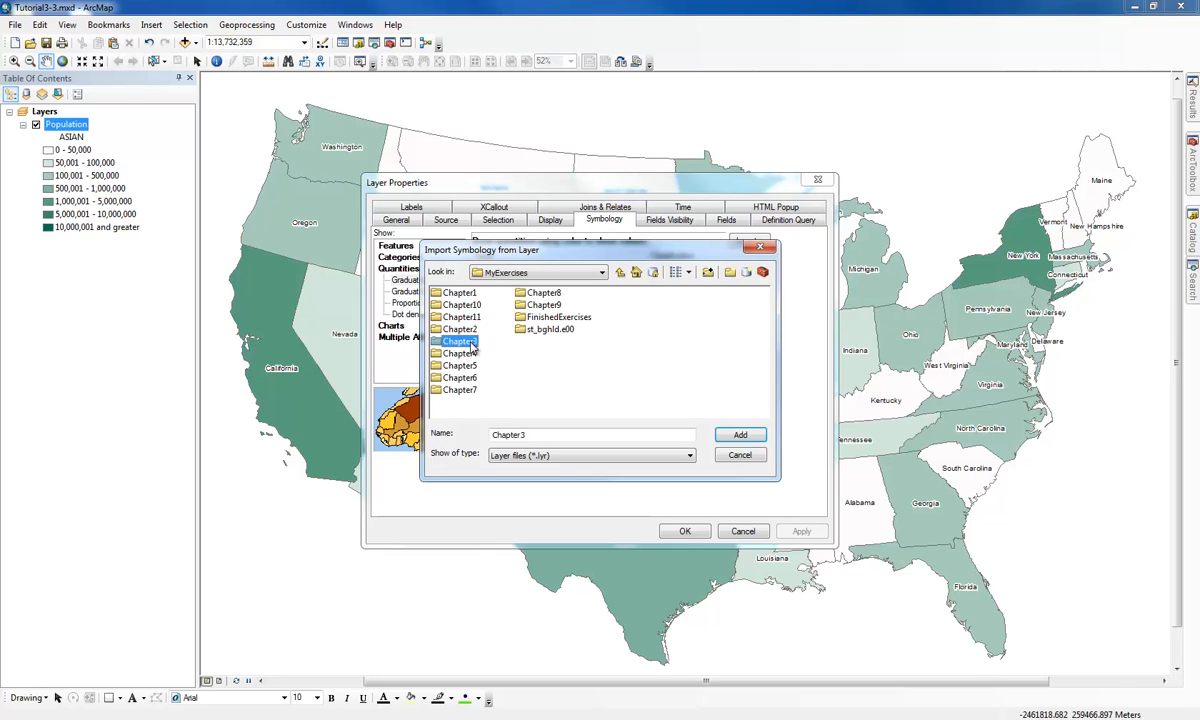
double_click(462, 341)
left_click(468, 292)
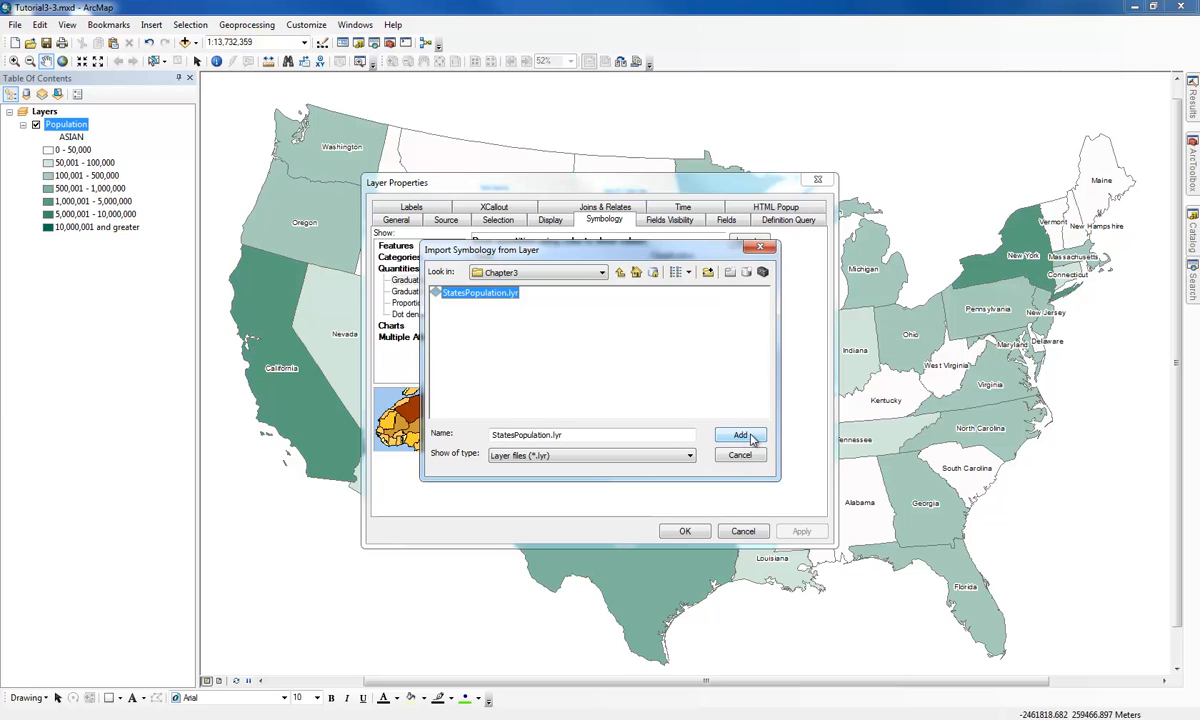
left_click(752, 441)
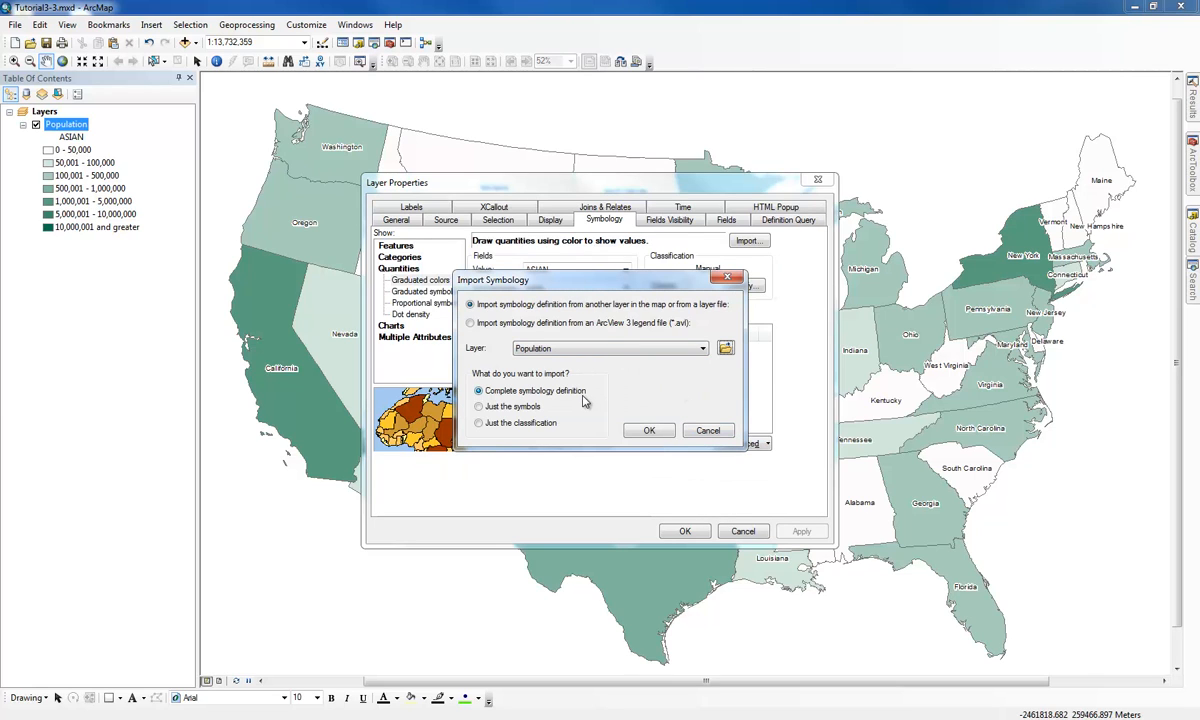
Step: Import the complete symbology definition, matching its value field to BLACK
left_click(650, 433)
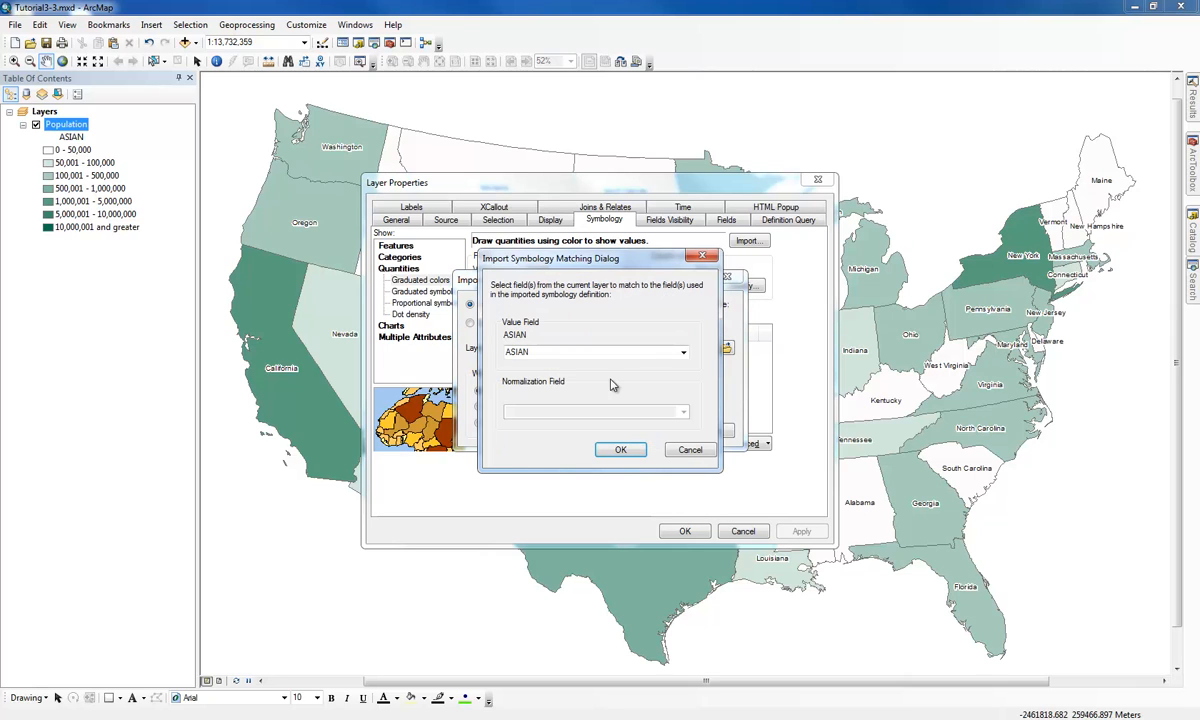
left_click(683, 354)
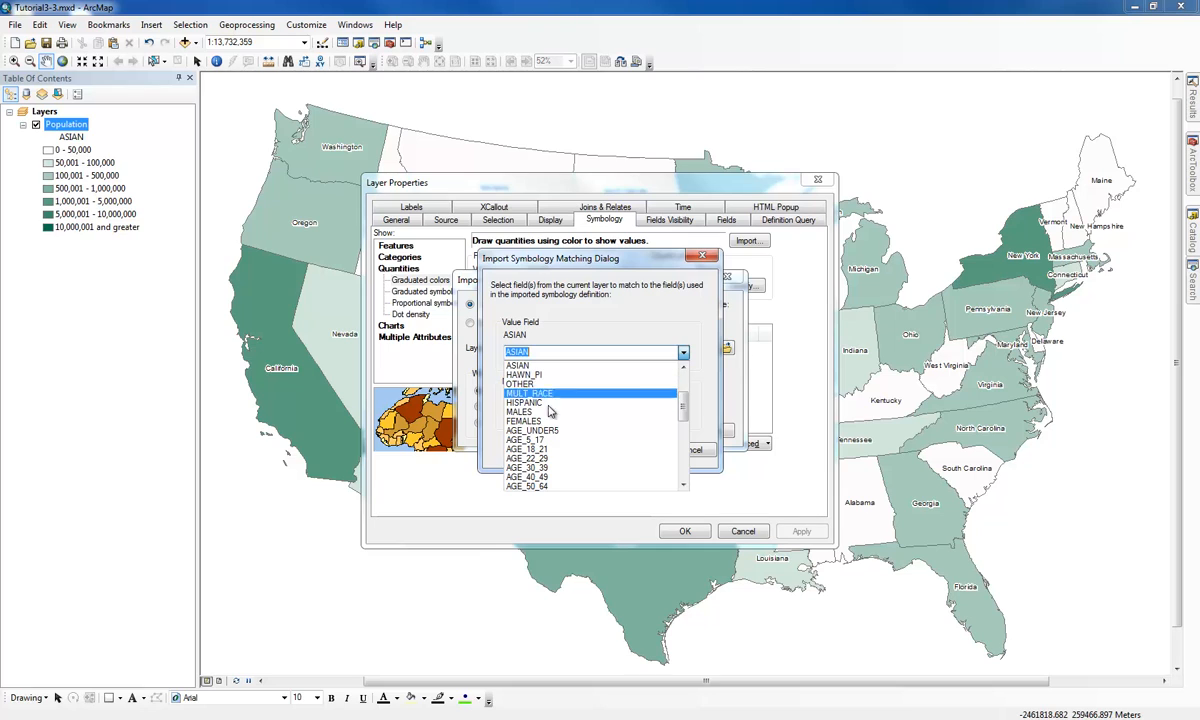
scroll(542, 425, "up", 3)
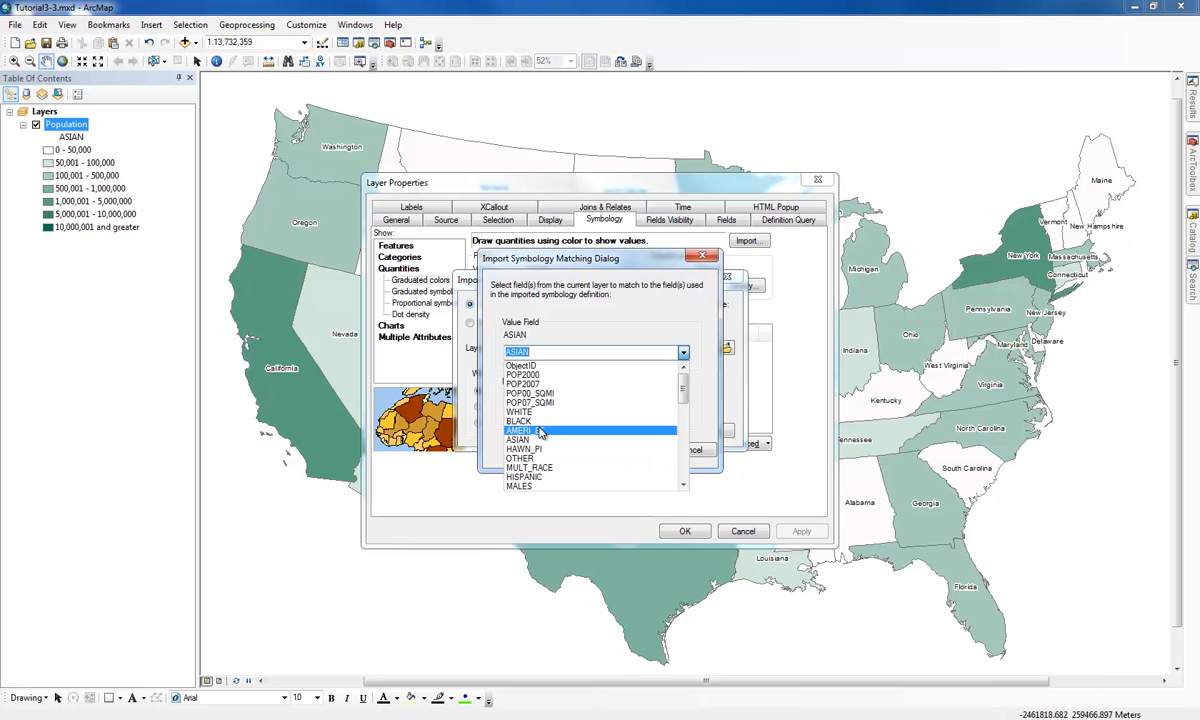
left_click(522, 421)
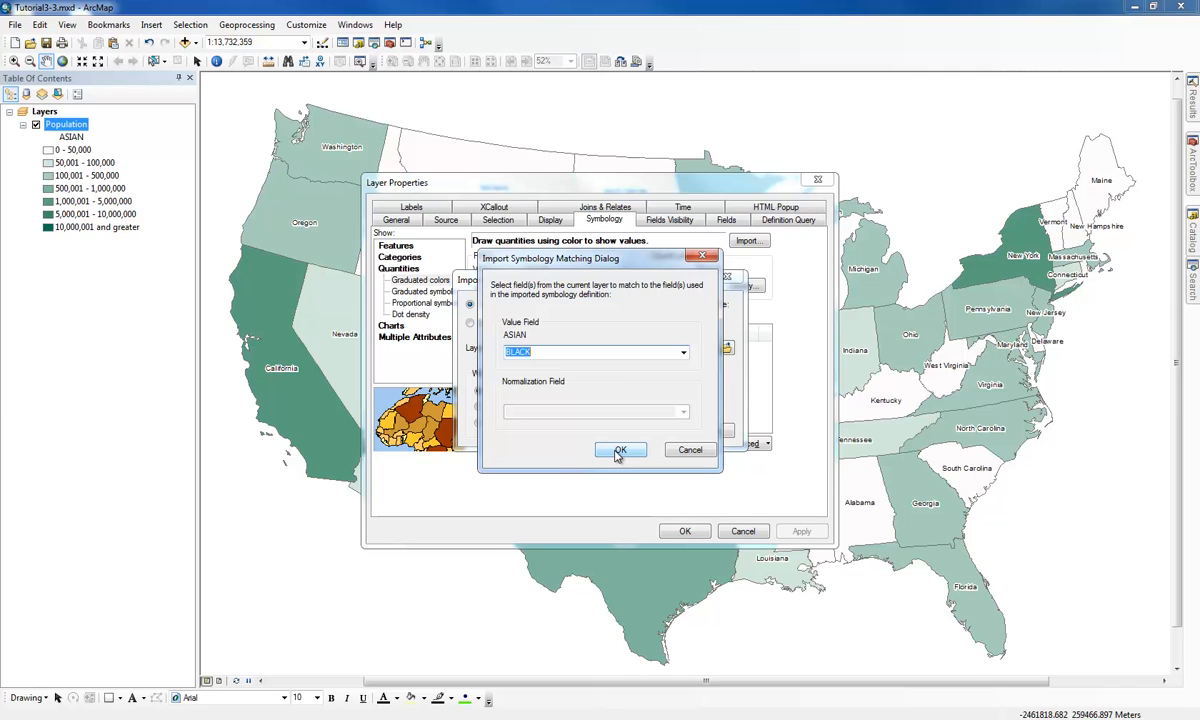
left_click(618, 452)
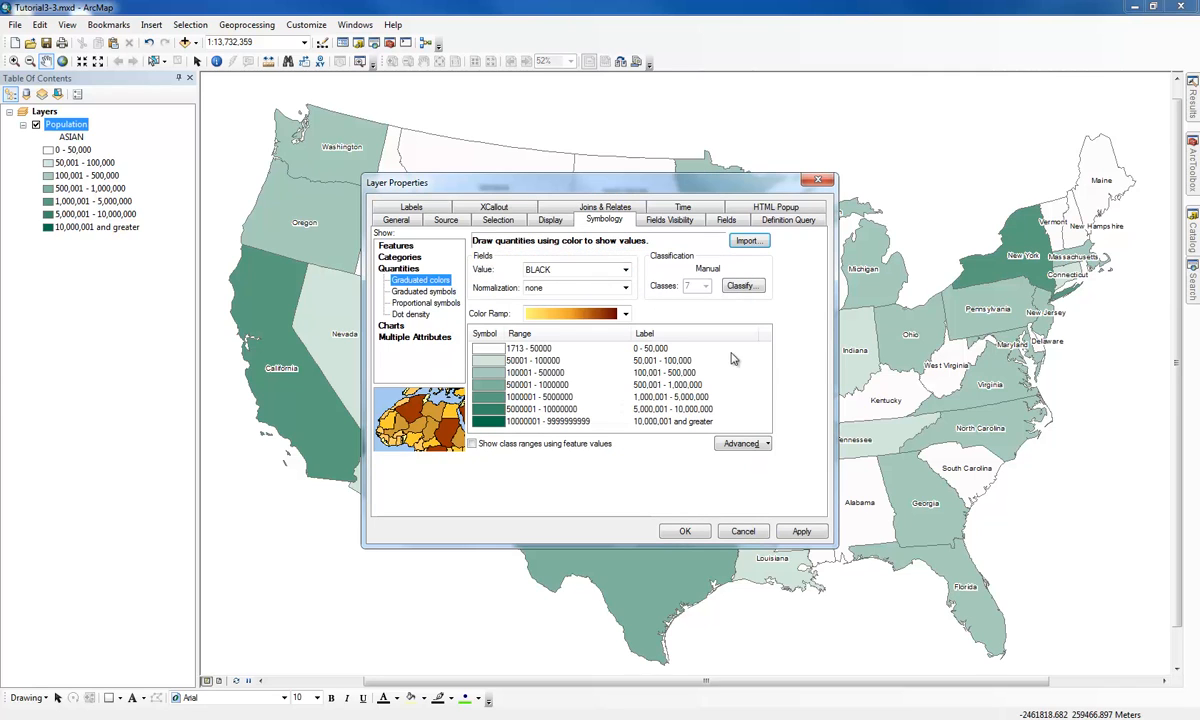
Step: Give the Population classes a light-orange to reddish-brown color ramp and apply the layer's new symbology
left_click(625, 313)
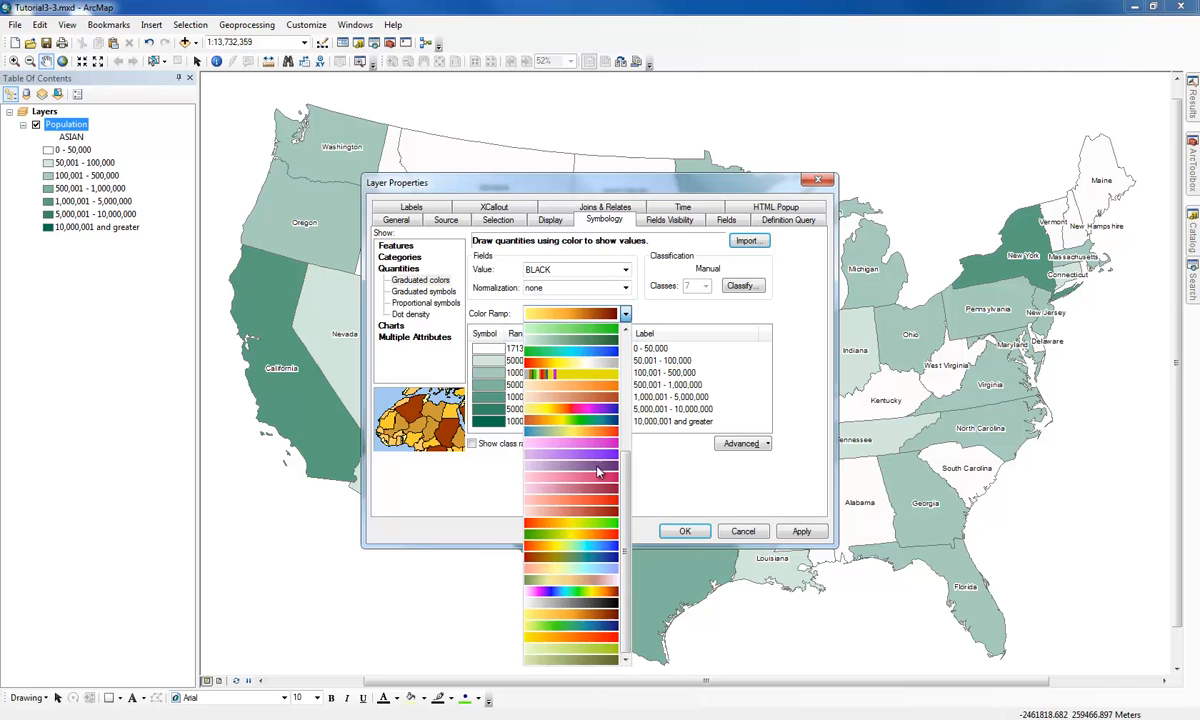
scroll(572, 435, "up", 5)
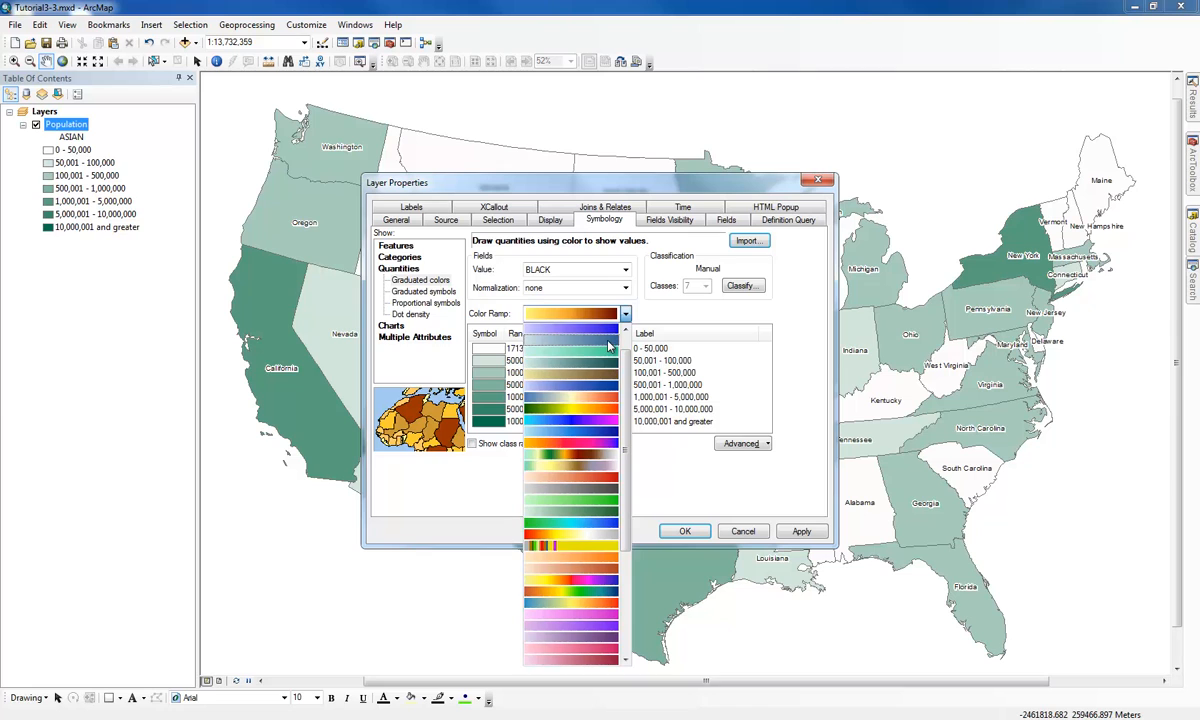
left_click(601, 572)
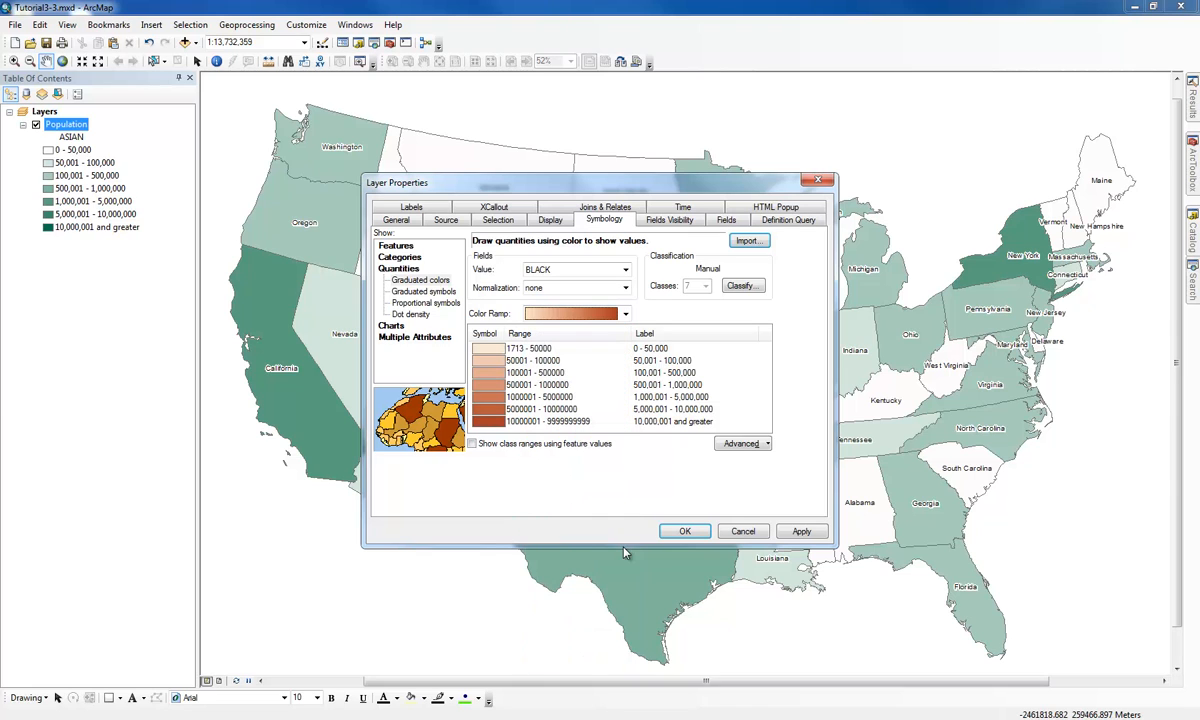
left_click(795, 538)
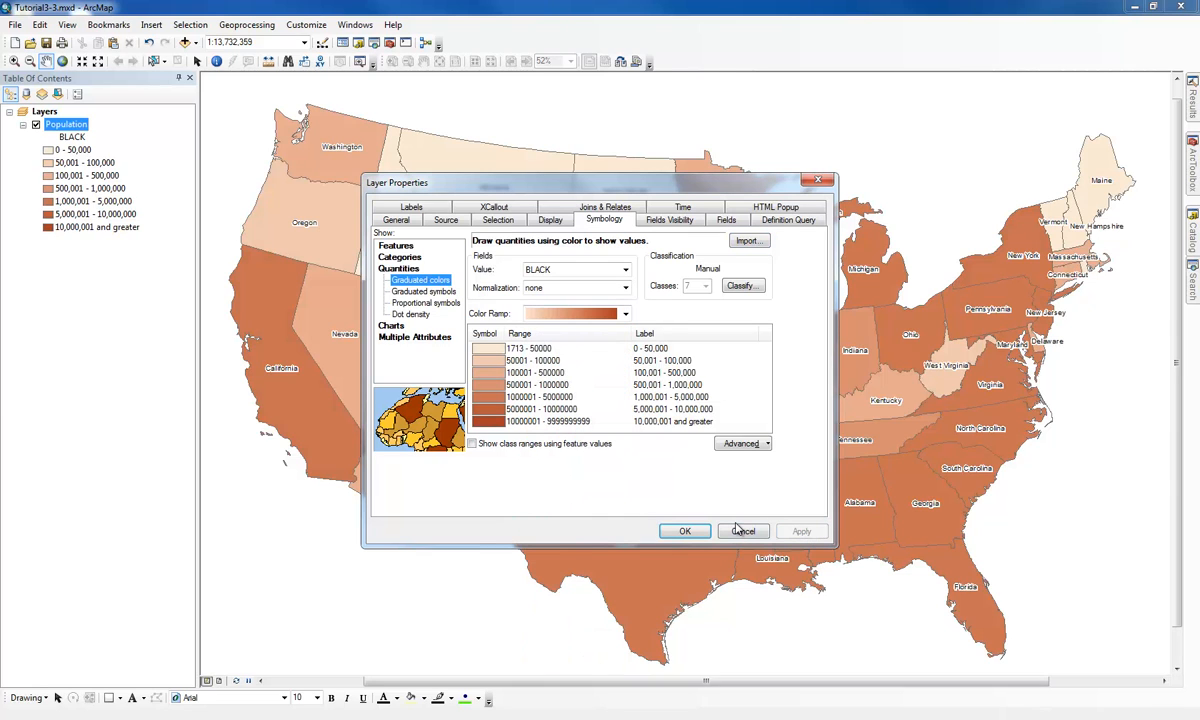
left_click(685, 531)
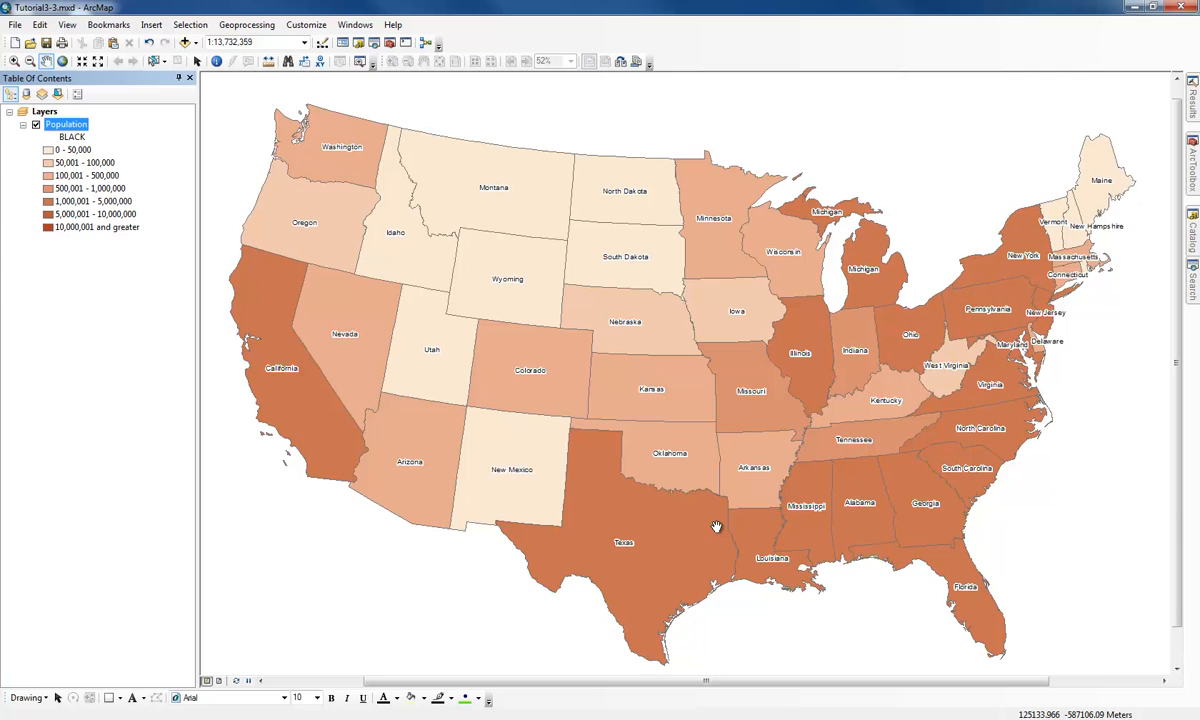
Step: Save the map document as Tutorial3-3Blacks.mxd in the MyExercises\Chapter3 folder
left_click(19, 26)
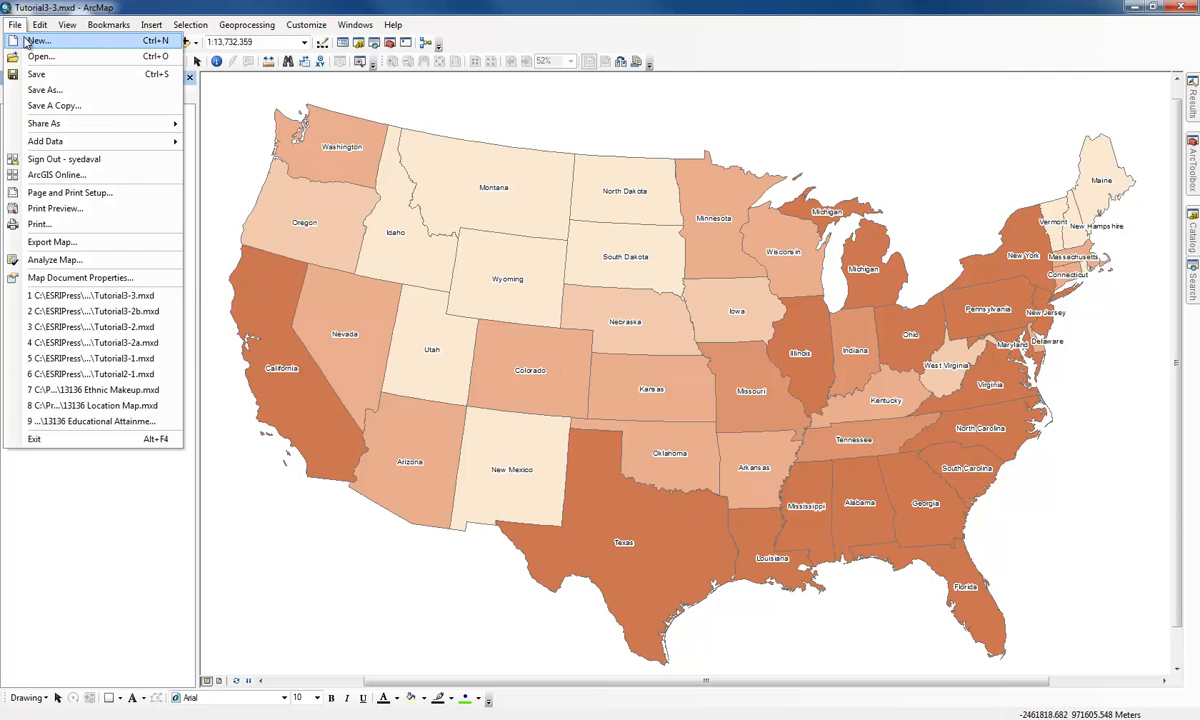
left_click(45, 89)
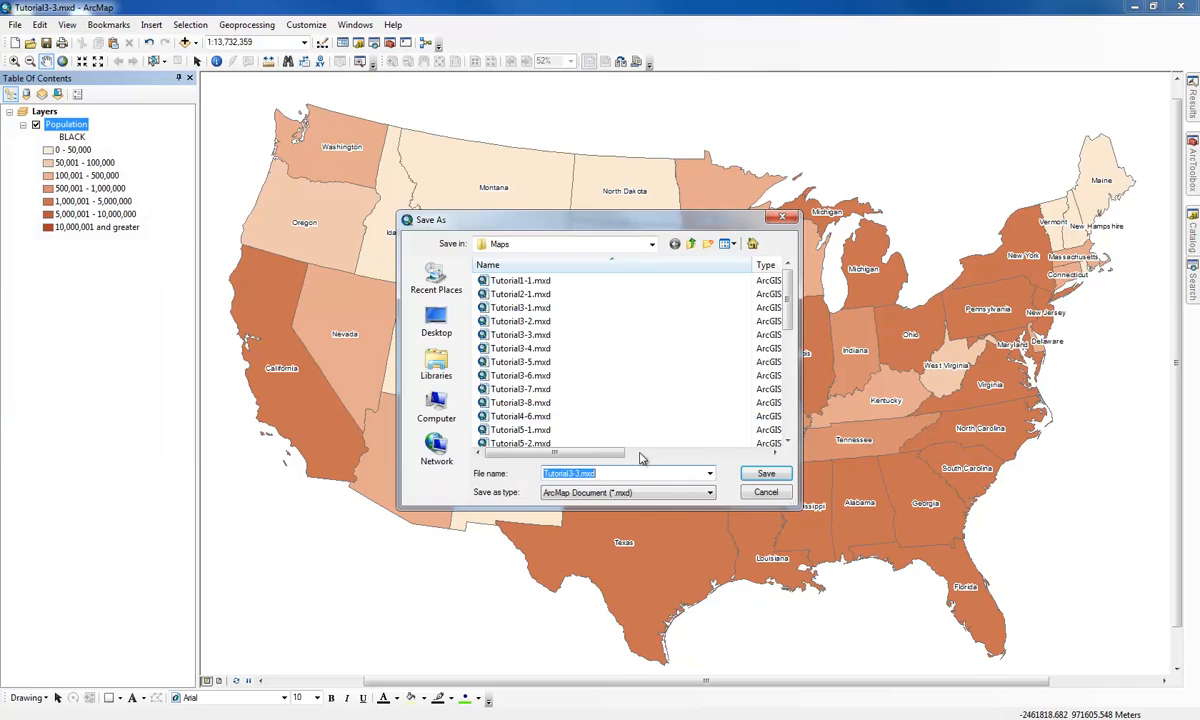
left_click(690, 243)
double_click(525, 321)
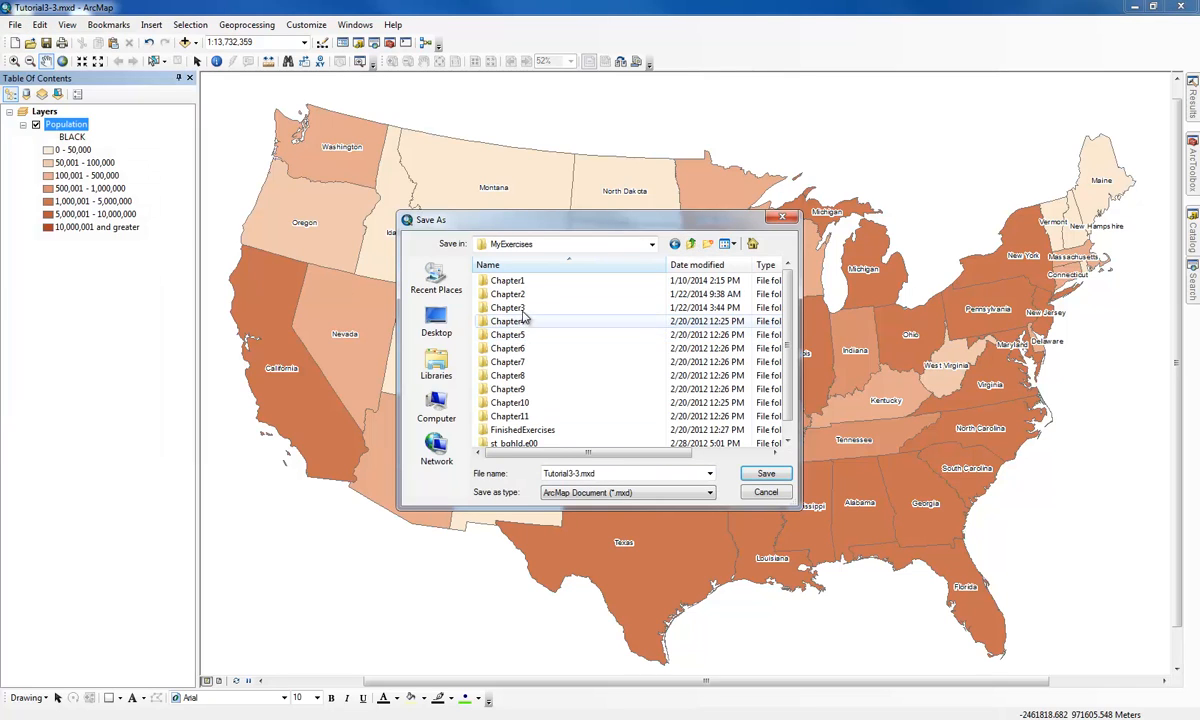
double_click(508, 307)
double_click(580, 474)
left_click(567, 474)
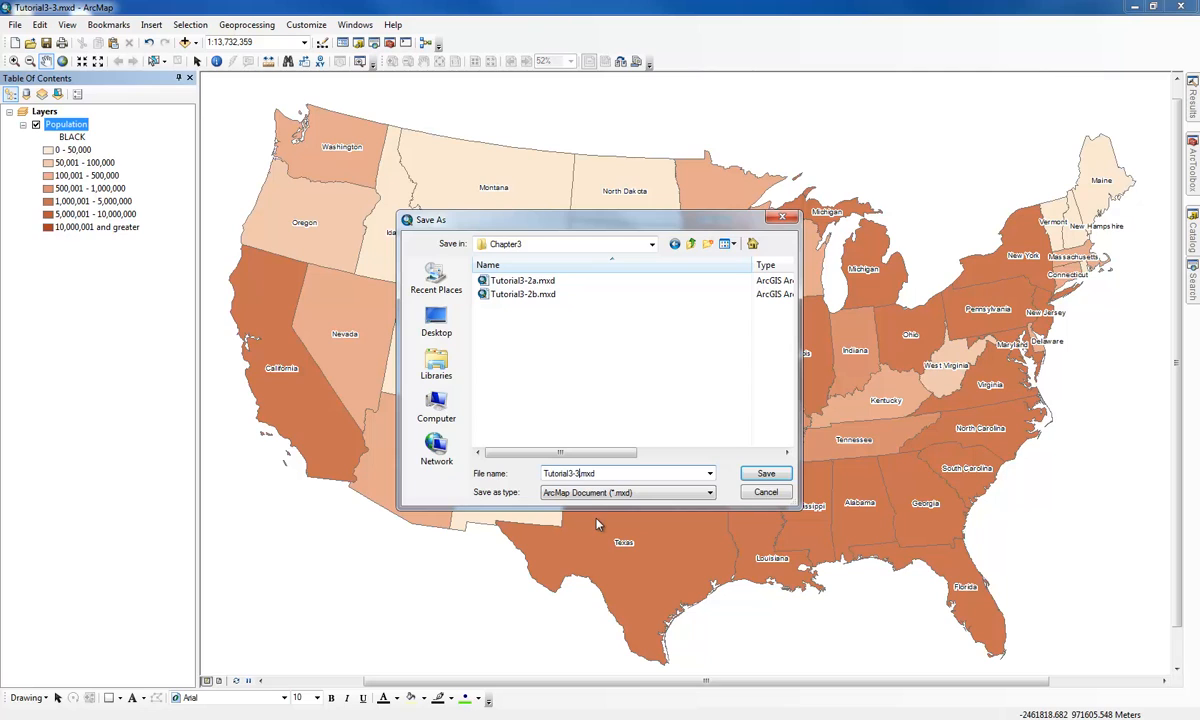
type("Blacks")
key("Return")
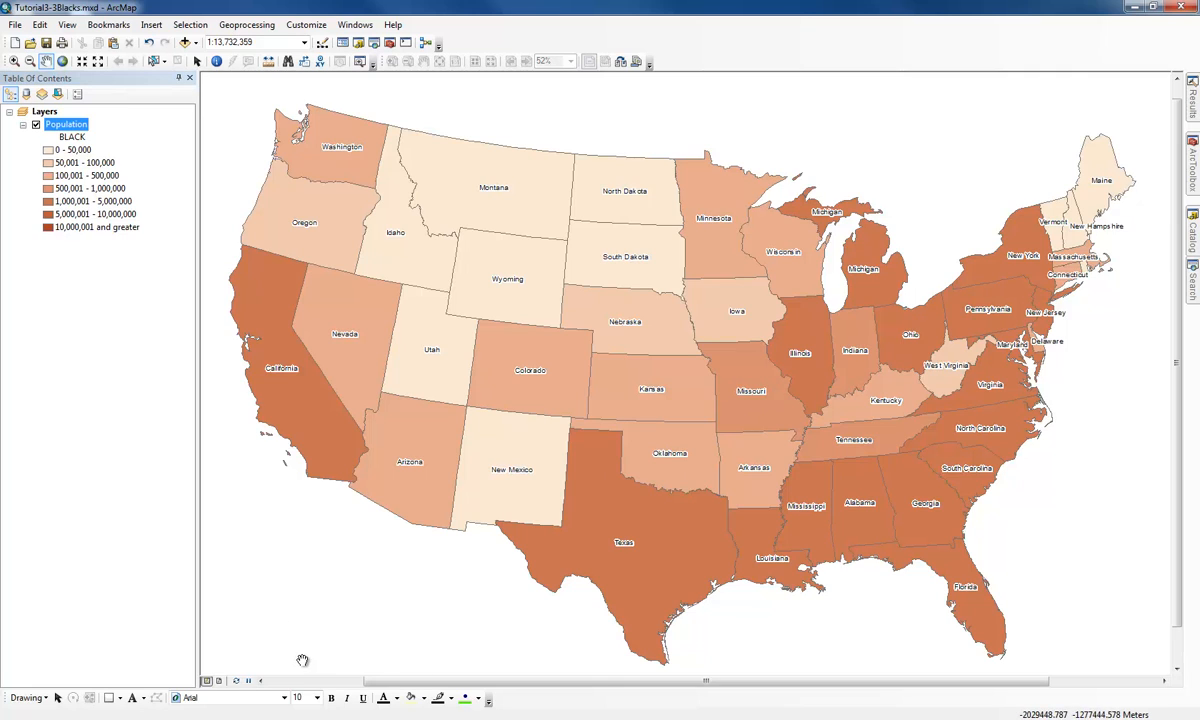
Step: Switch to layout view and export the population map to a JPEG named Tutorial3-3Blacks.jpg in Chapter3
left_click(219, 680)
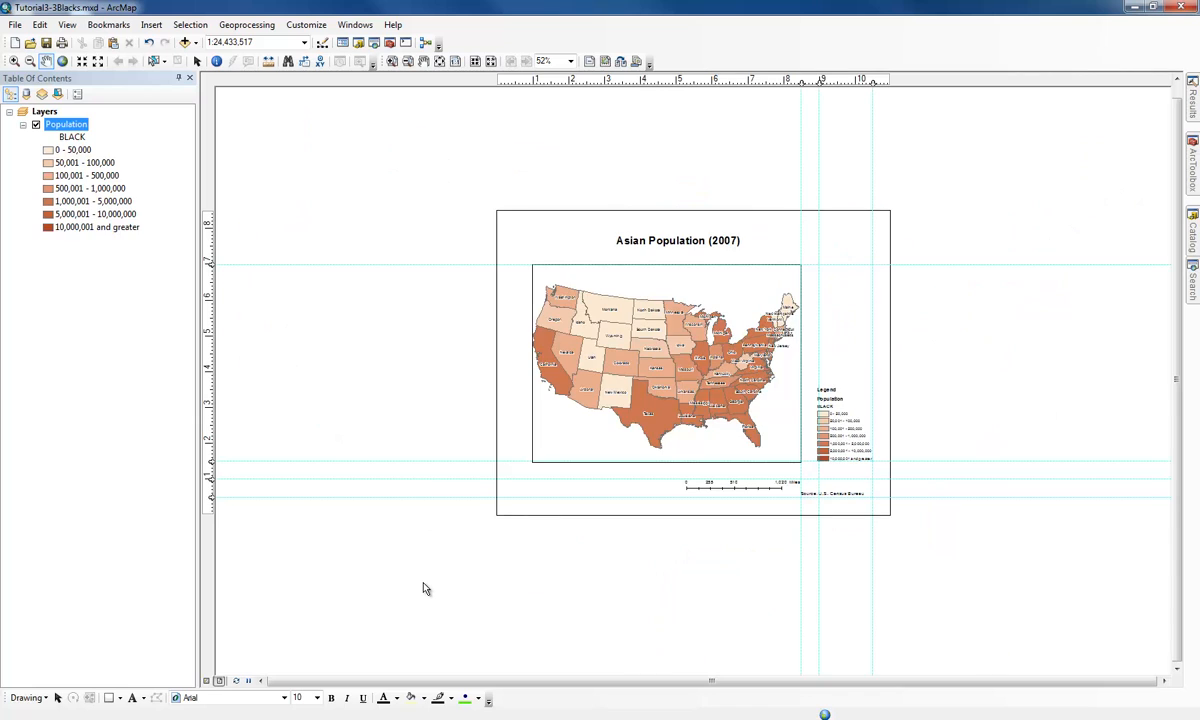
left_click(525, 553)
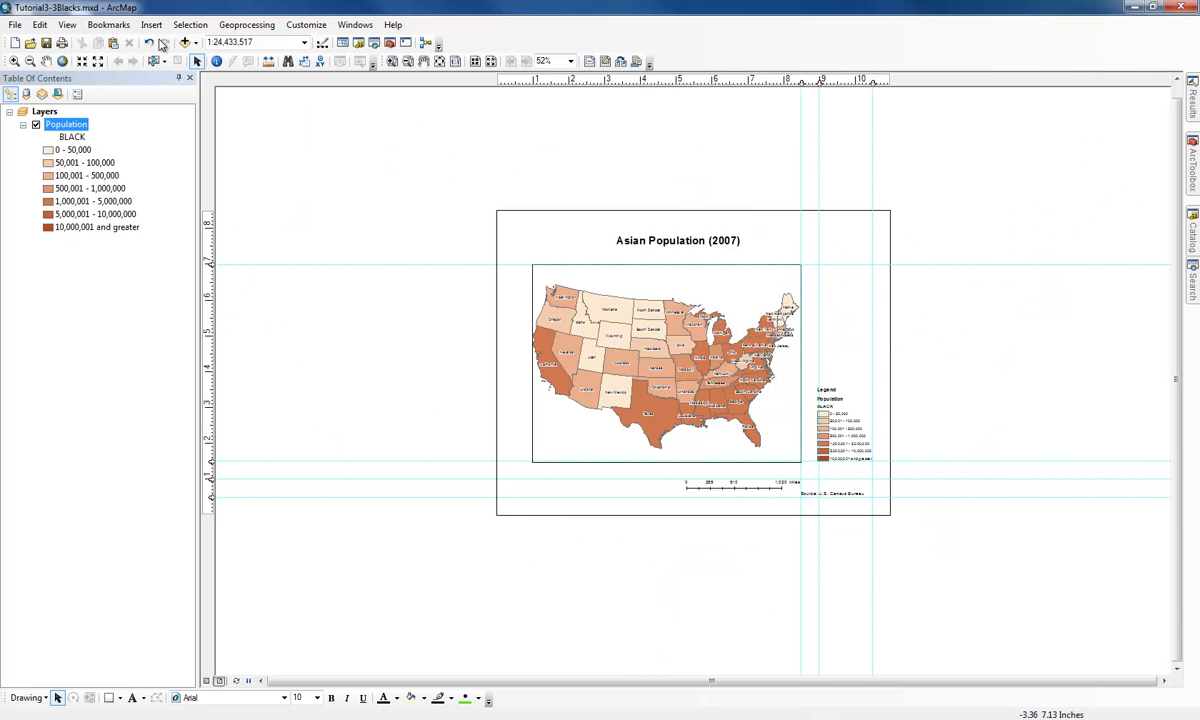
left_click(15, 24)
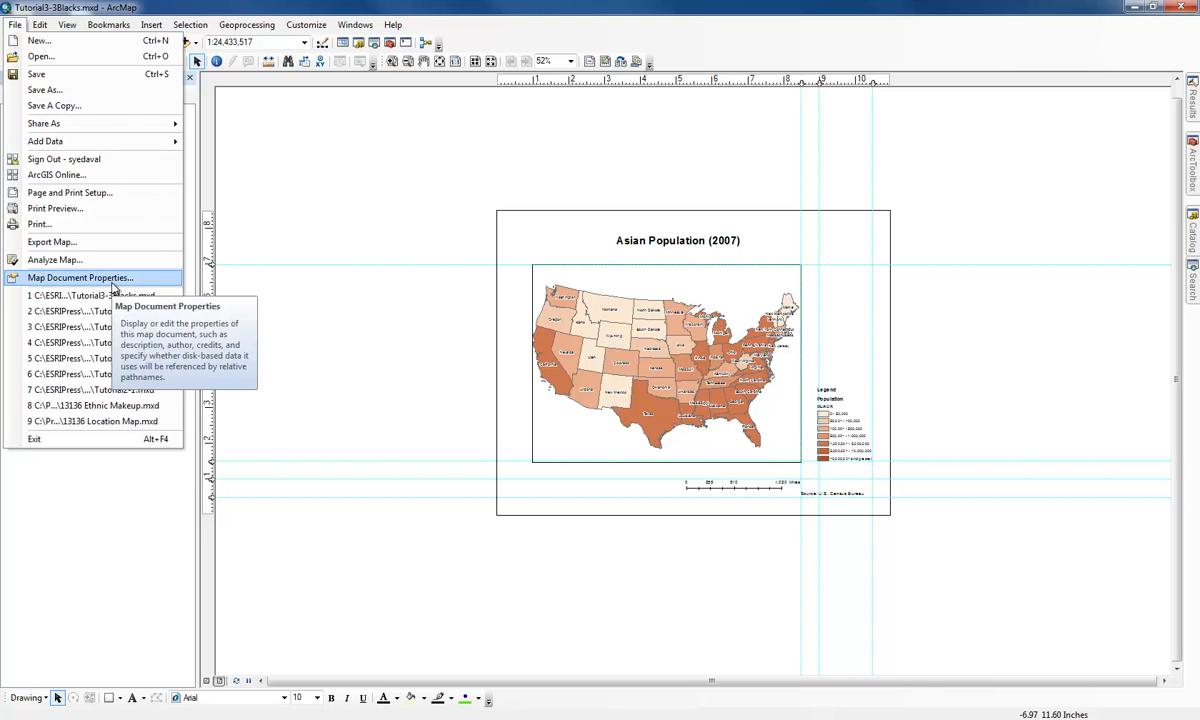
left_click(52, 242)
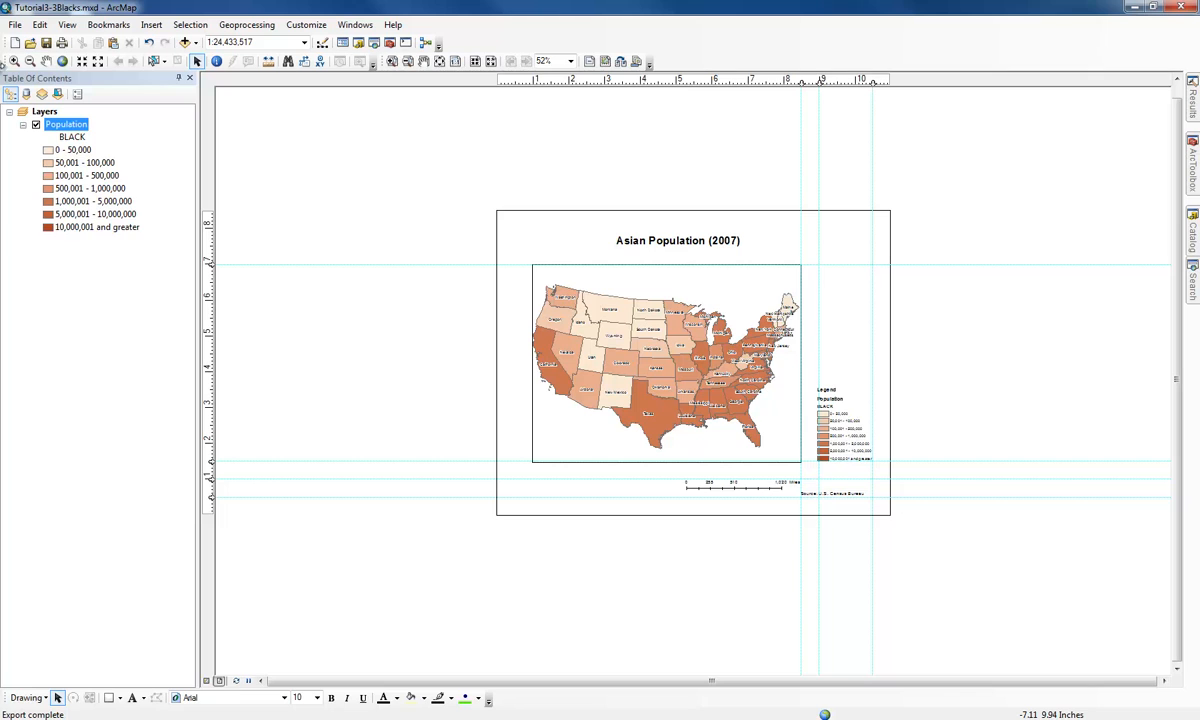
Step: Export the layout again as a 300 dpi JPEG, replacing the existing Tutorial3-3Blacks.jpg in Chapter3
left_click(15, 24)
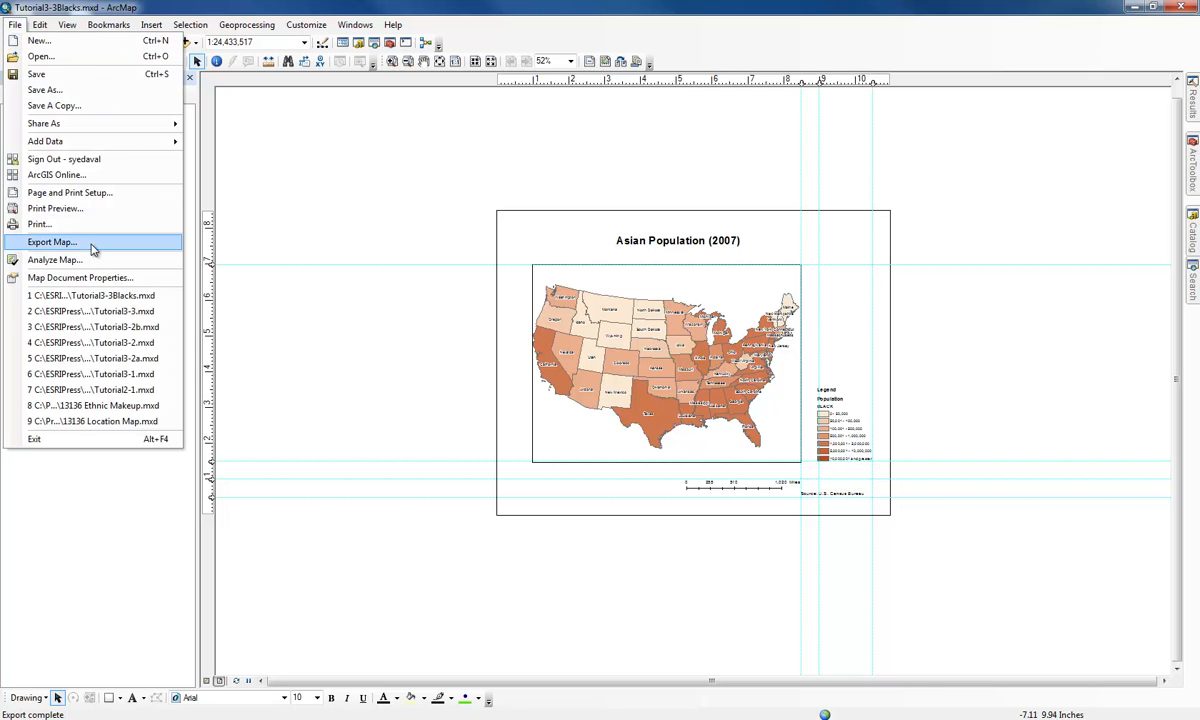
left_click(92, 246)
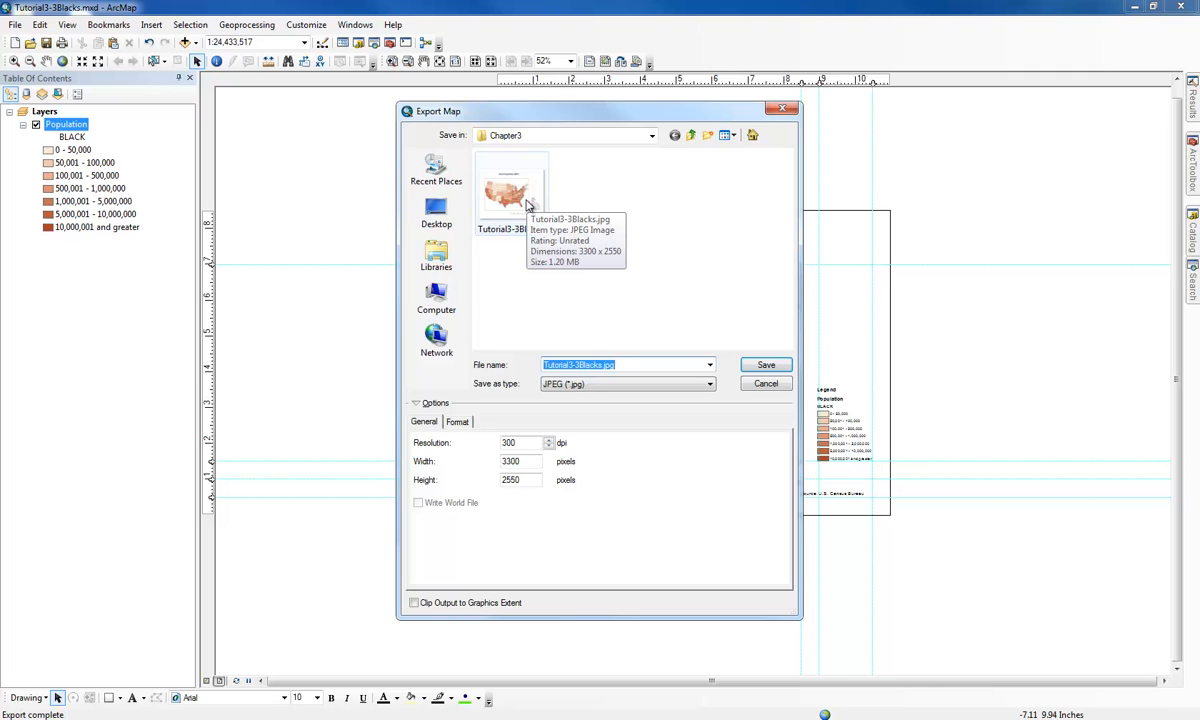
left_click(529, 205)
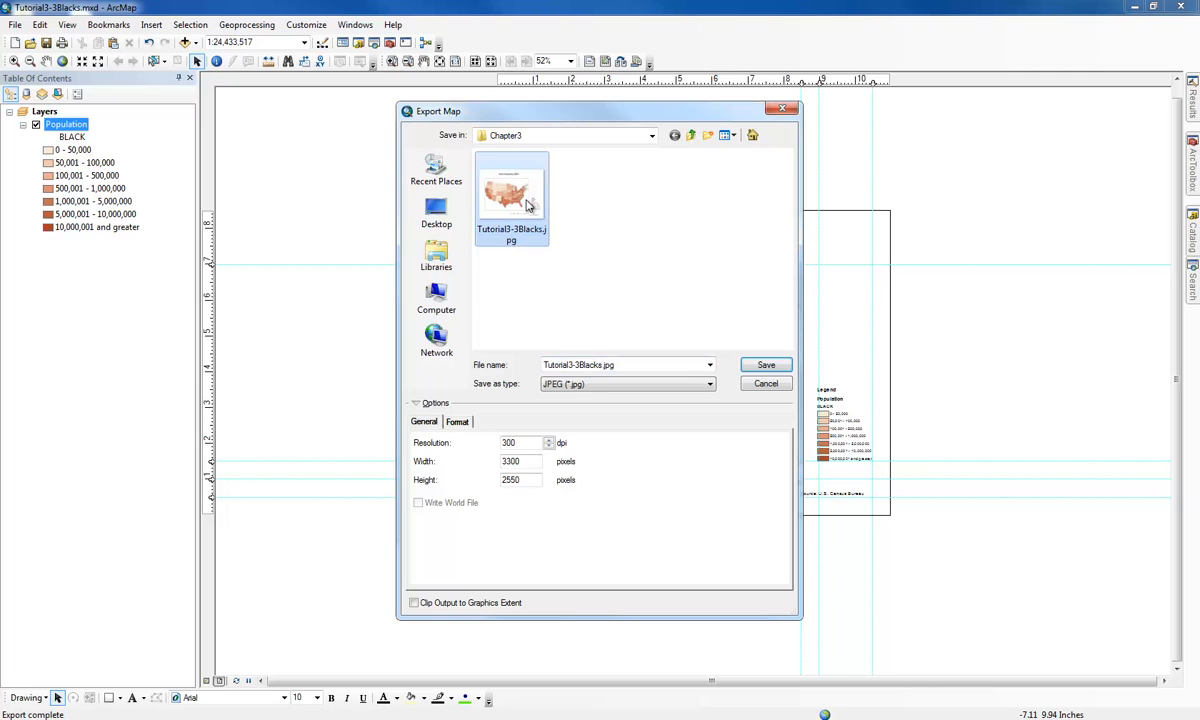
left_click(766, 366)
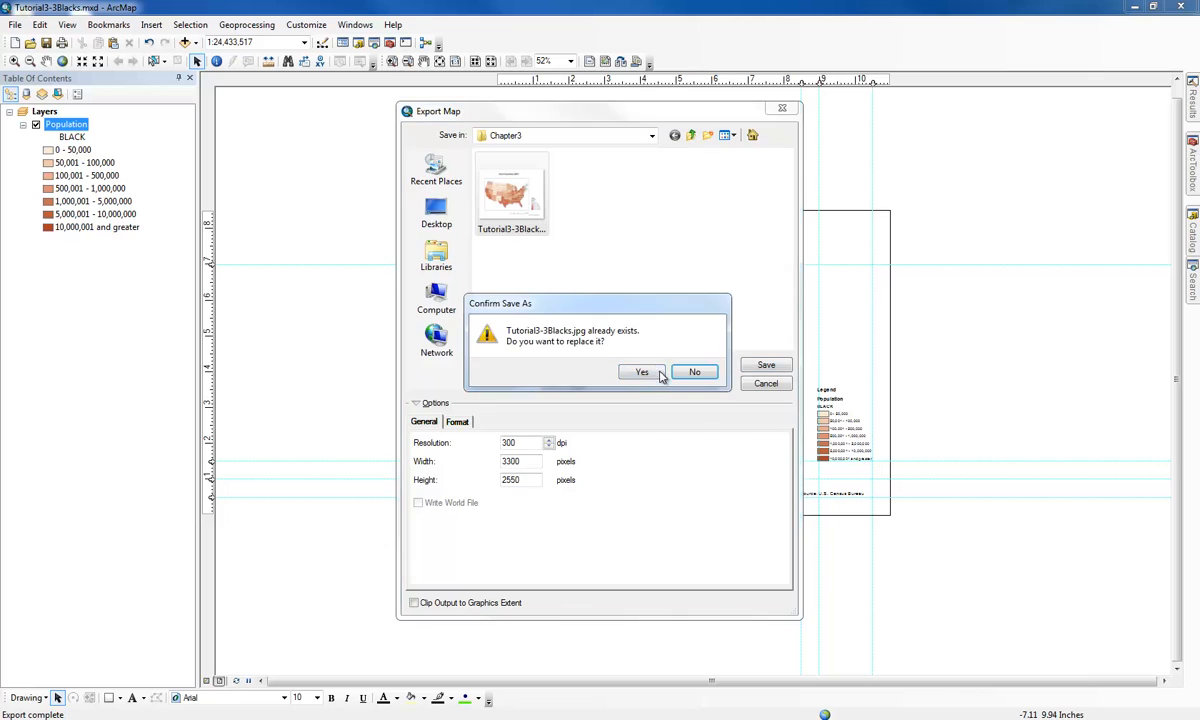
left_click(655, 372)
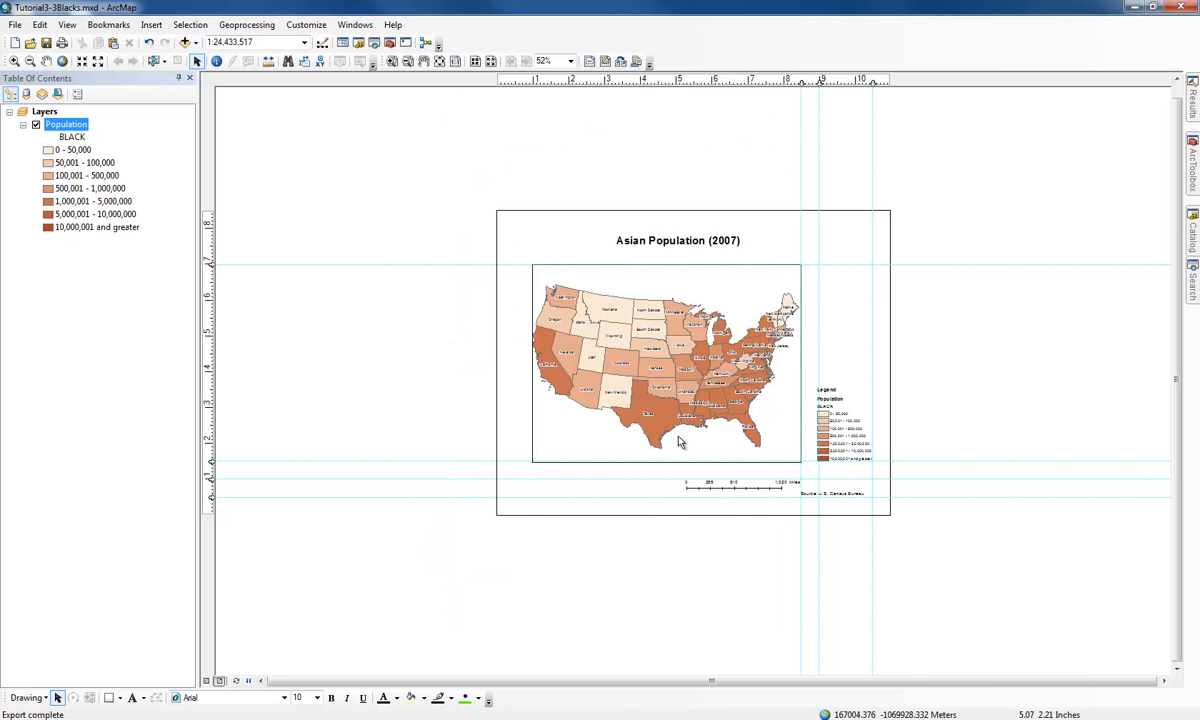
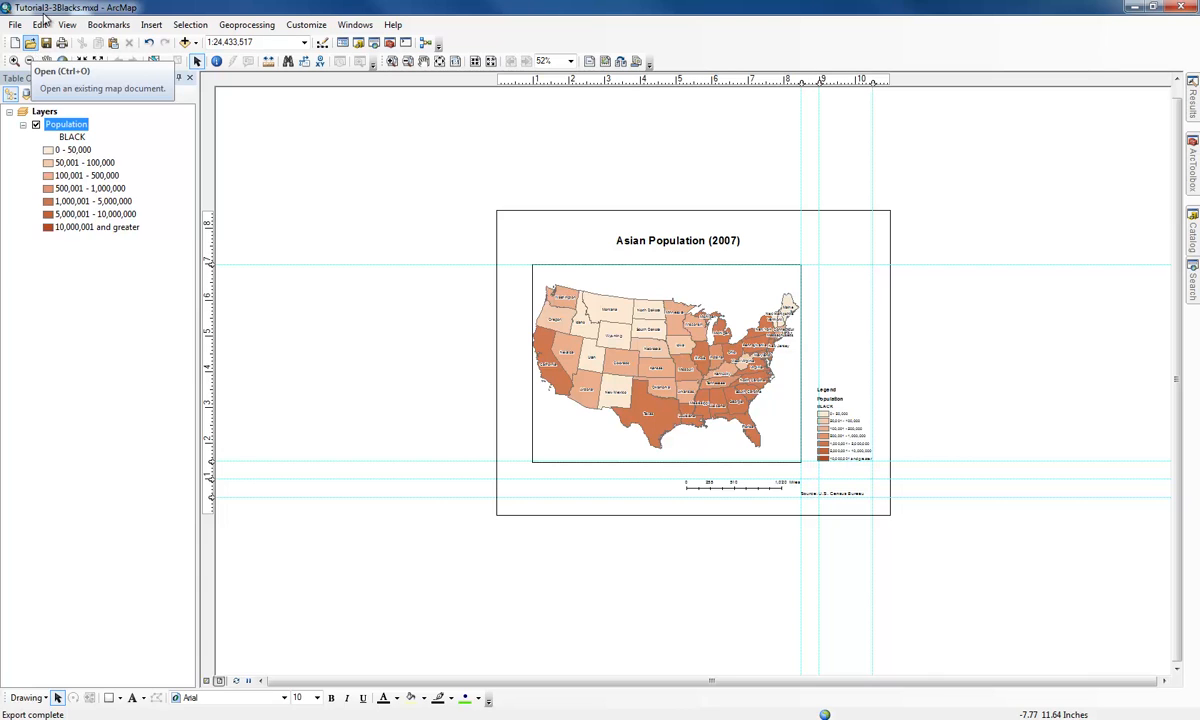
Step: Open Tutorial3-4.mxd from the Maps folder, saving the changes to Tutorial3-3Blacks.mxd
left_click(31, 44)
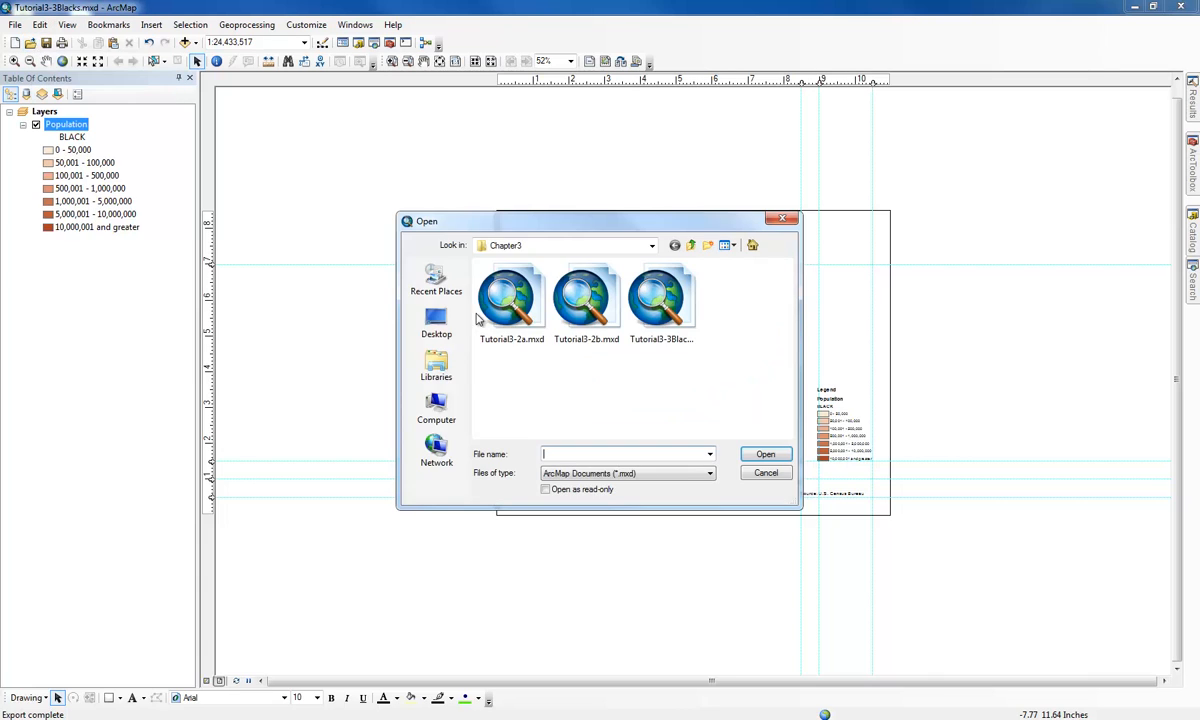
left_click(690, 245)
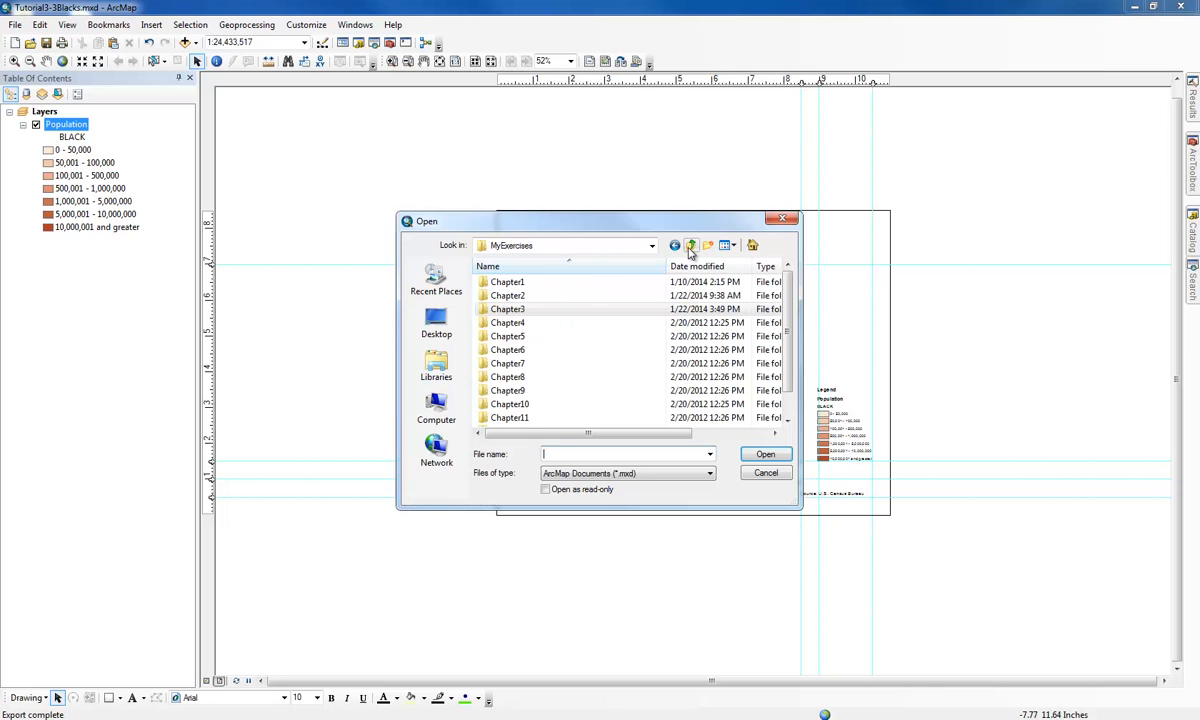
left_click(690, 245)
double_click(500, 296)
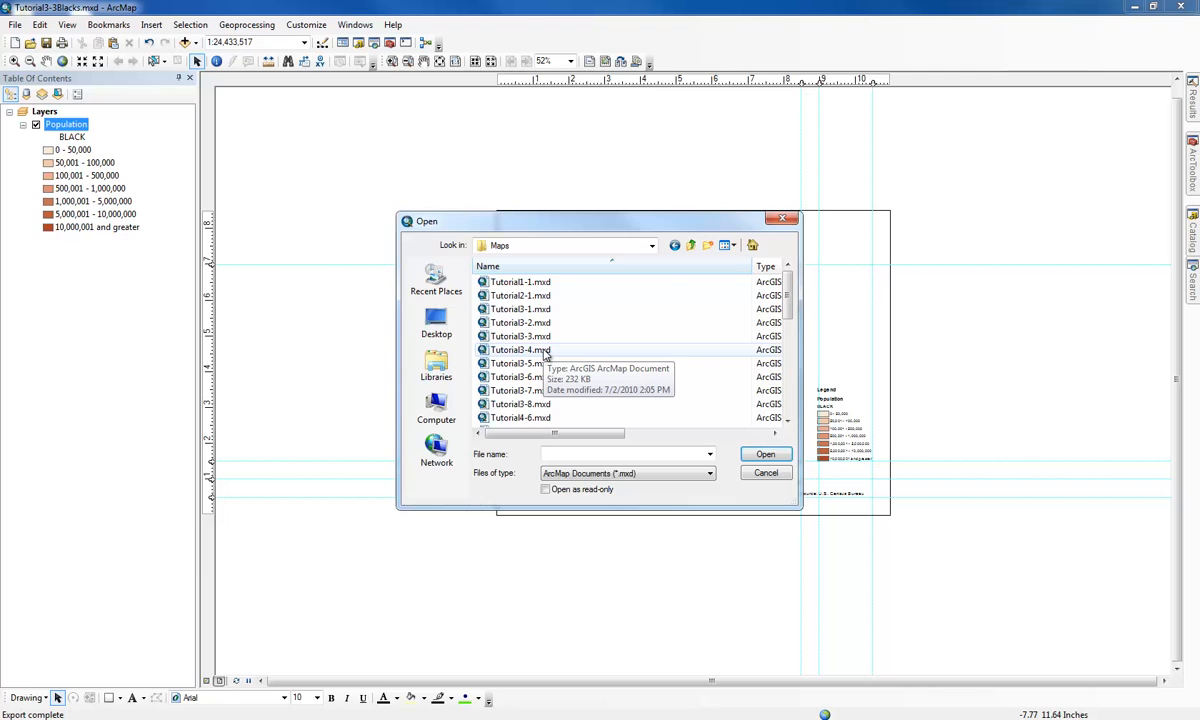
double_click(547, 355)
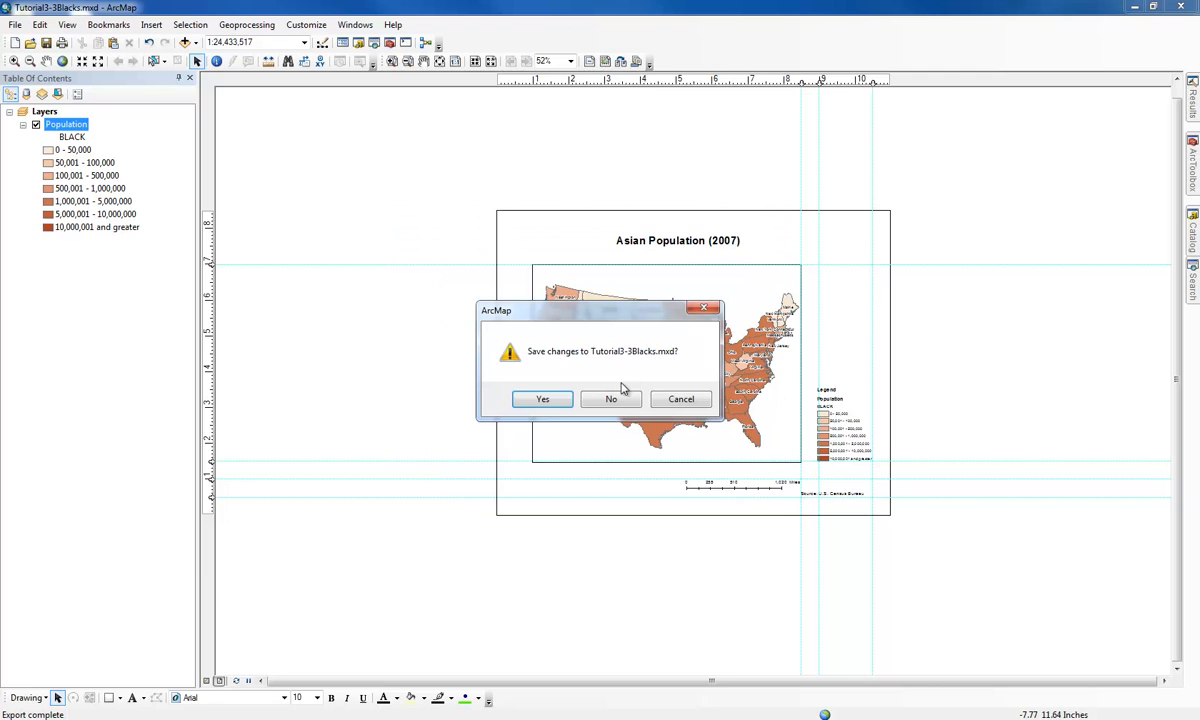
left_click(555, 399)
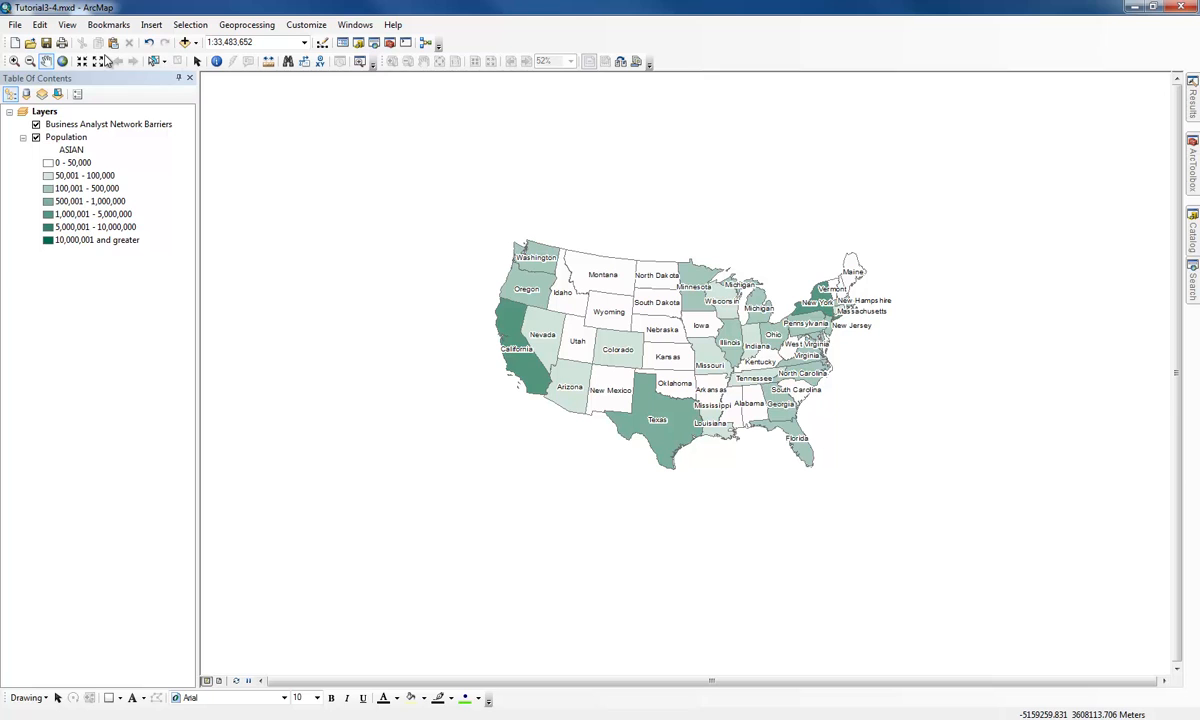
Step: Rename the Layers data frame as Asians in its general properties and apply the change
left_click(62, 62)
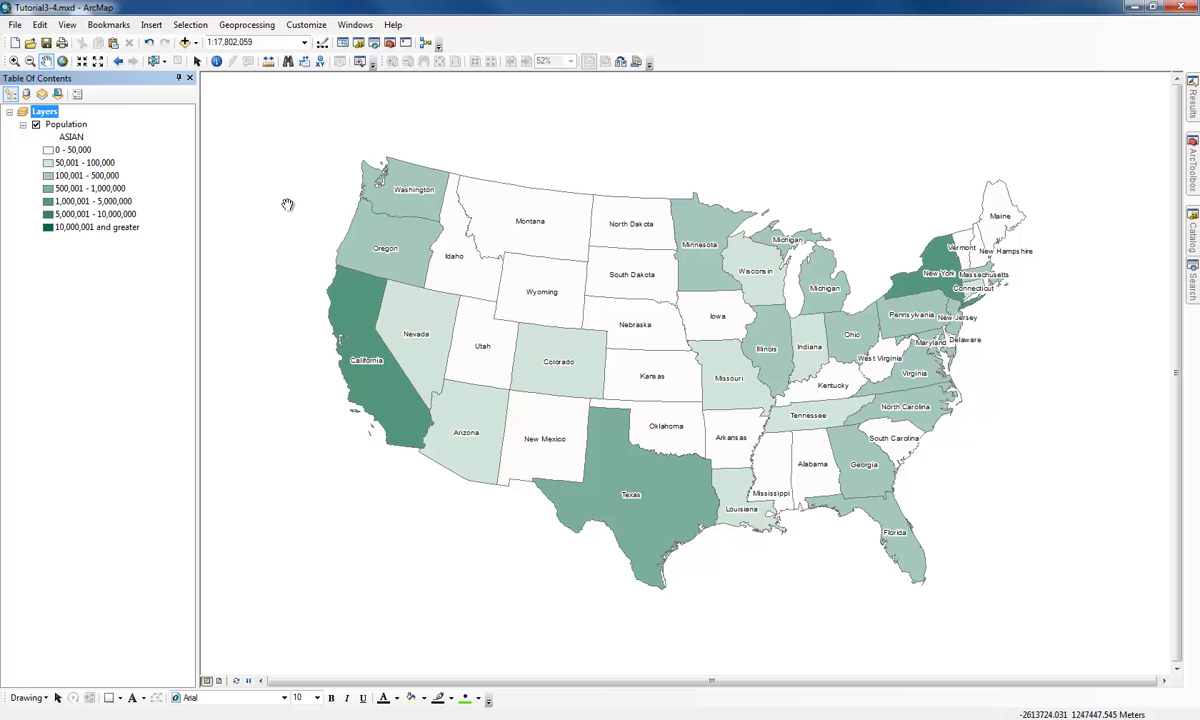
right_click(48, 118)
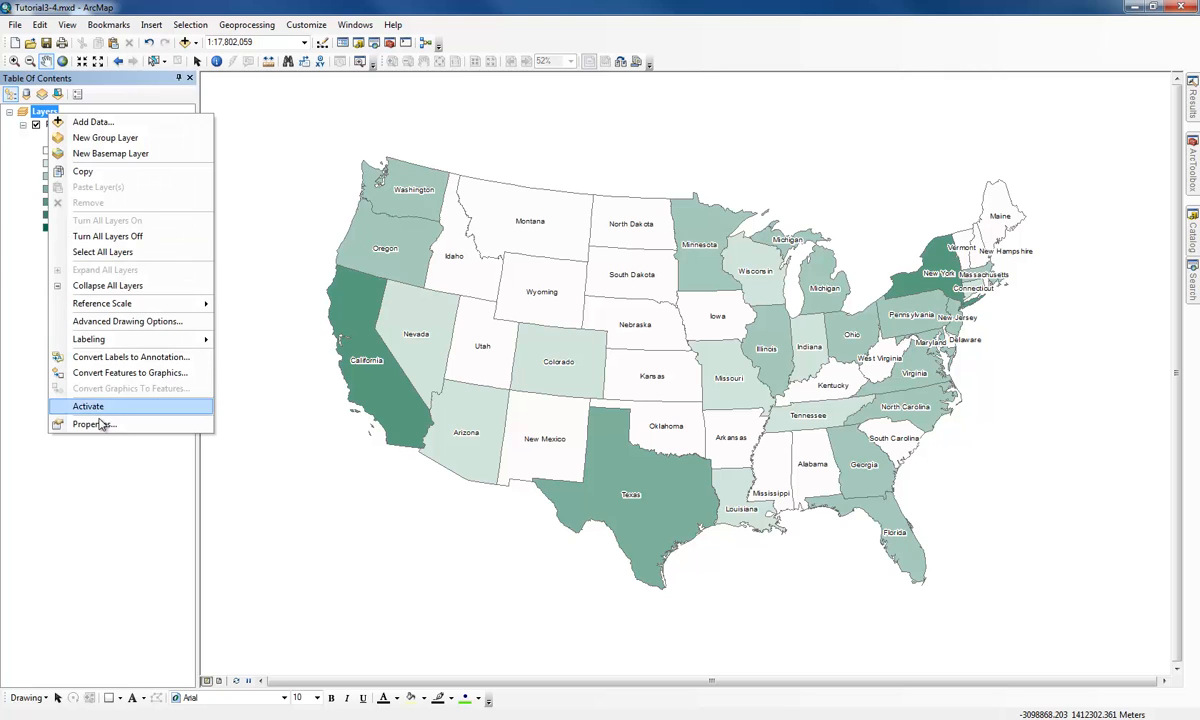
left_click(100, 412)
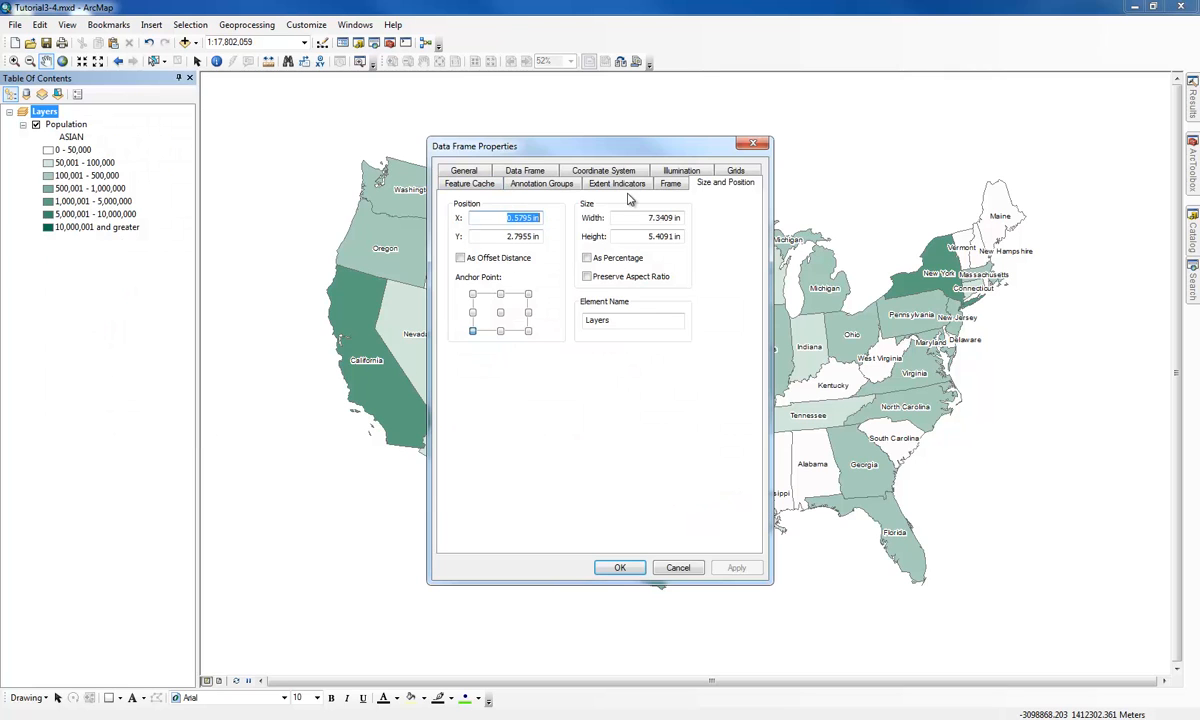
left_click(455, 170)
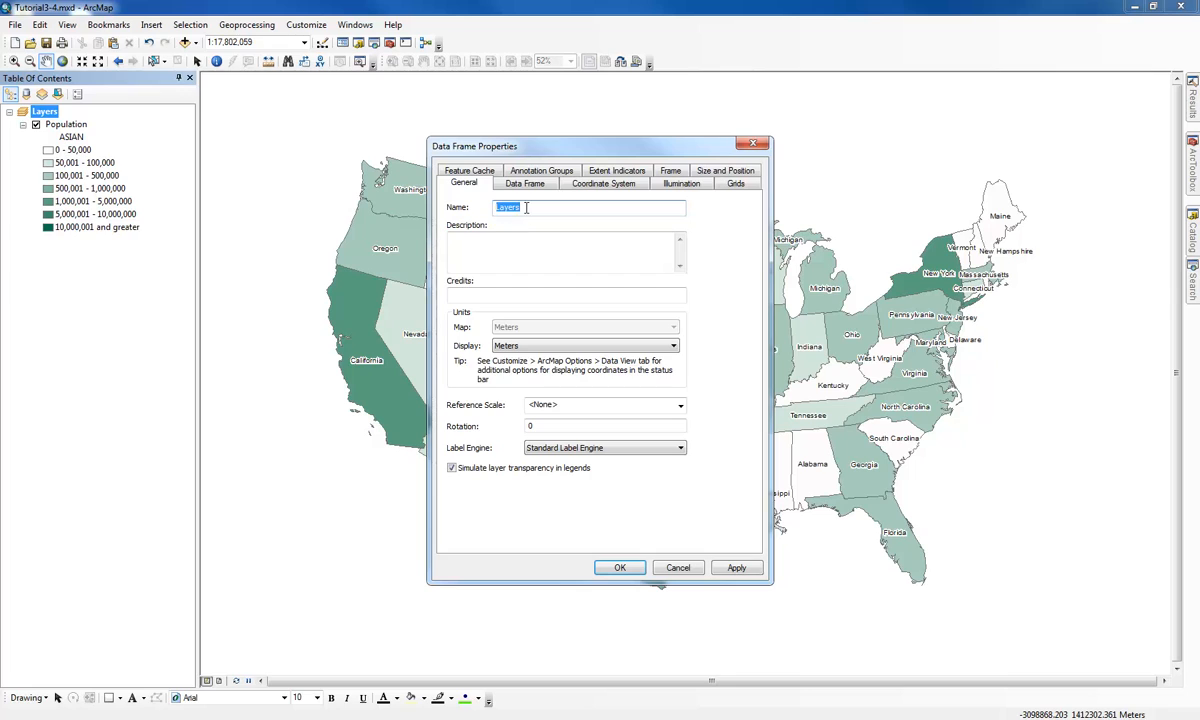
type("Asians")
left_click(740, 568)
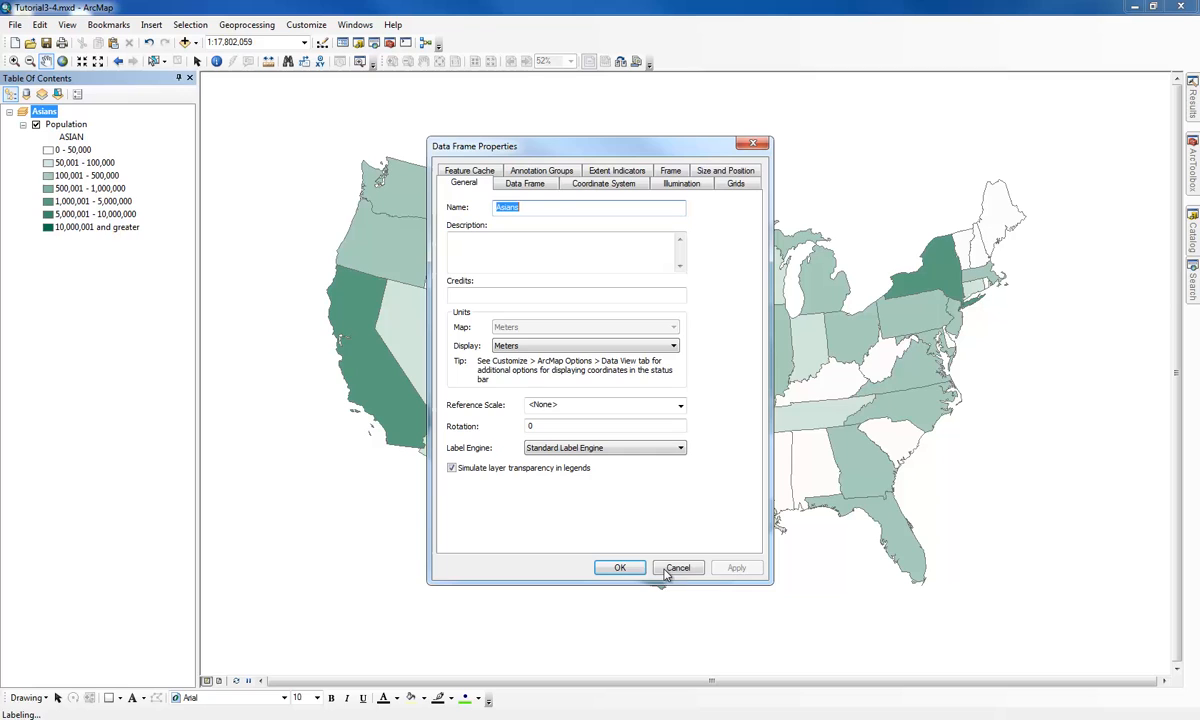
Step: Add USA Contiguous Albers Equal Area Conic to the favorite coordinate systems and apply it to the Asians data frame
left_click(601, 184)
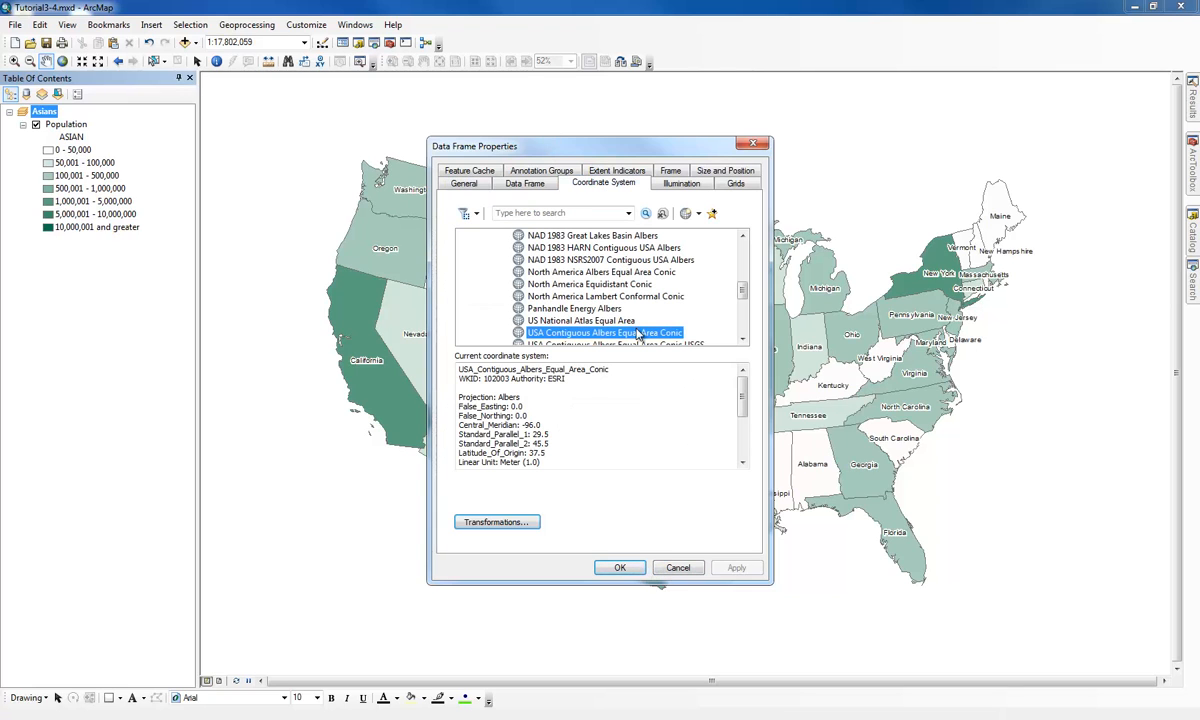
left_click(713, 215)
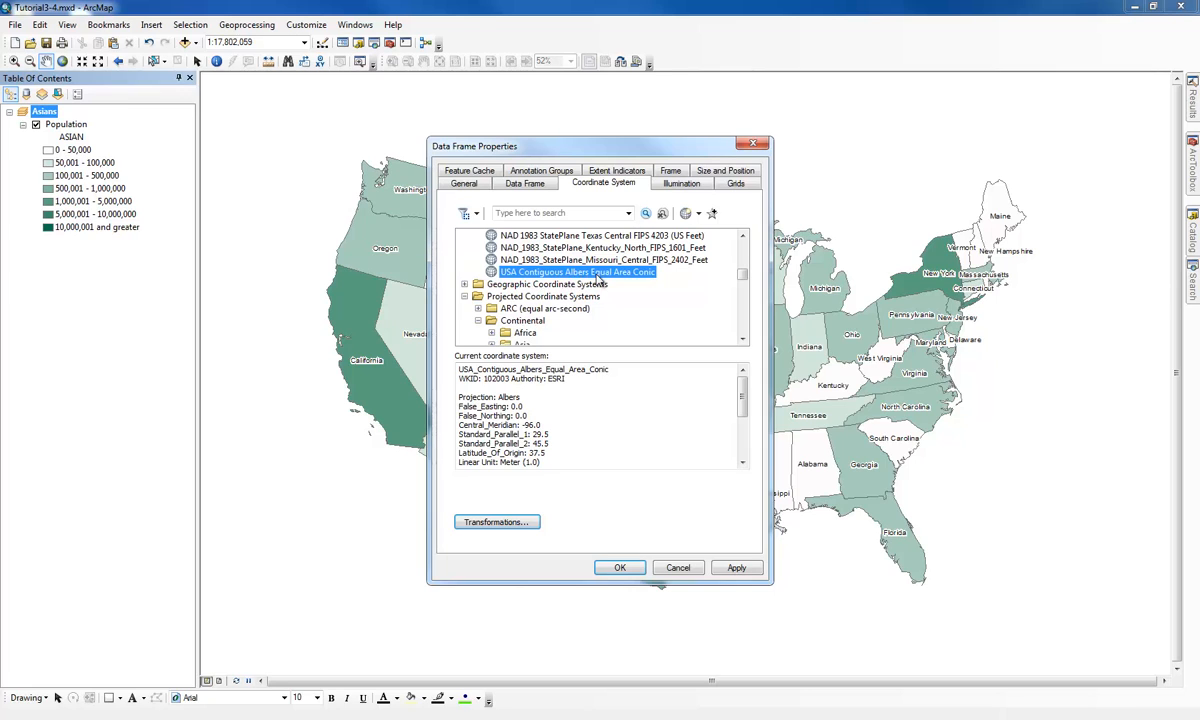
left_click(730, 566)
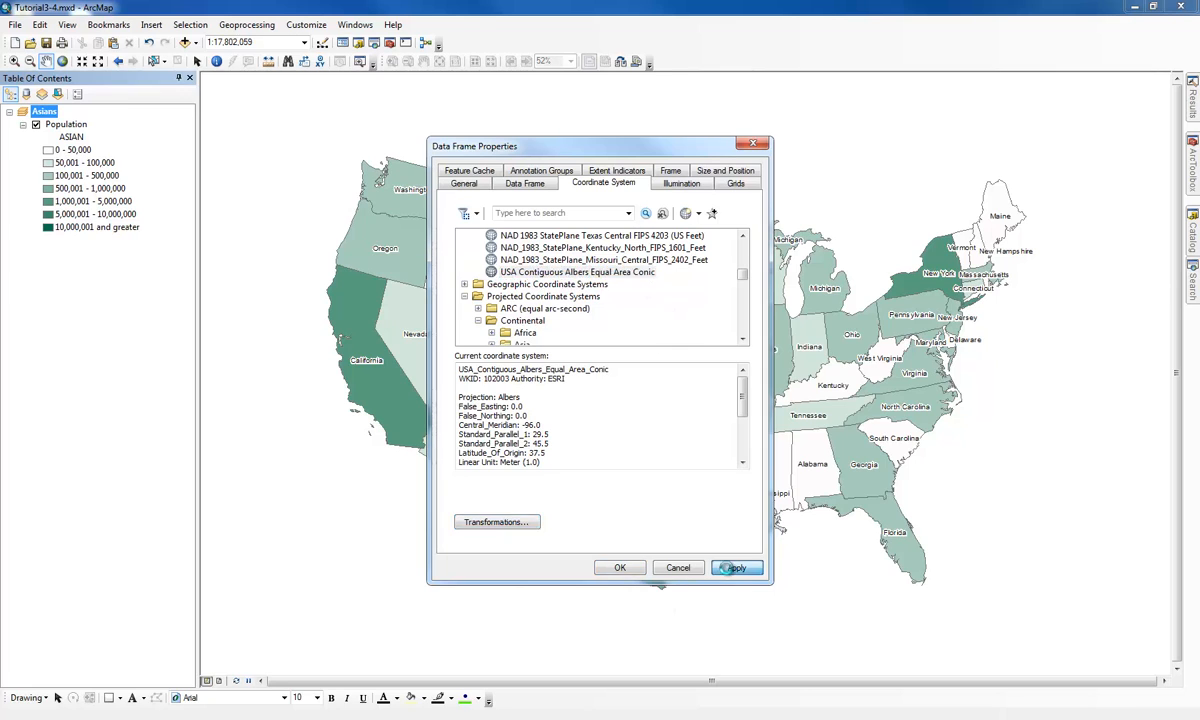
left_click(620, 568)
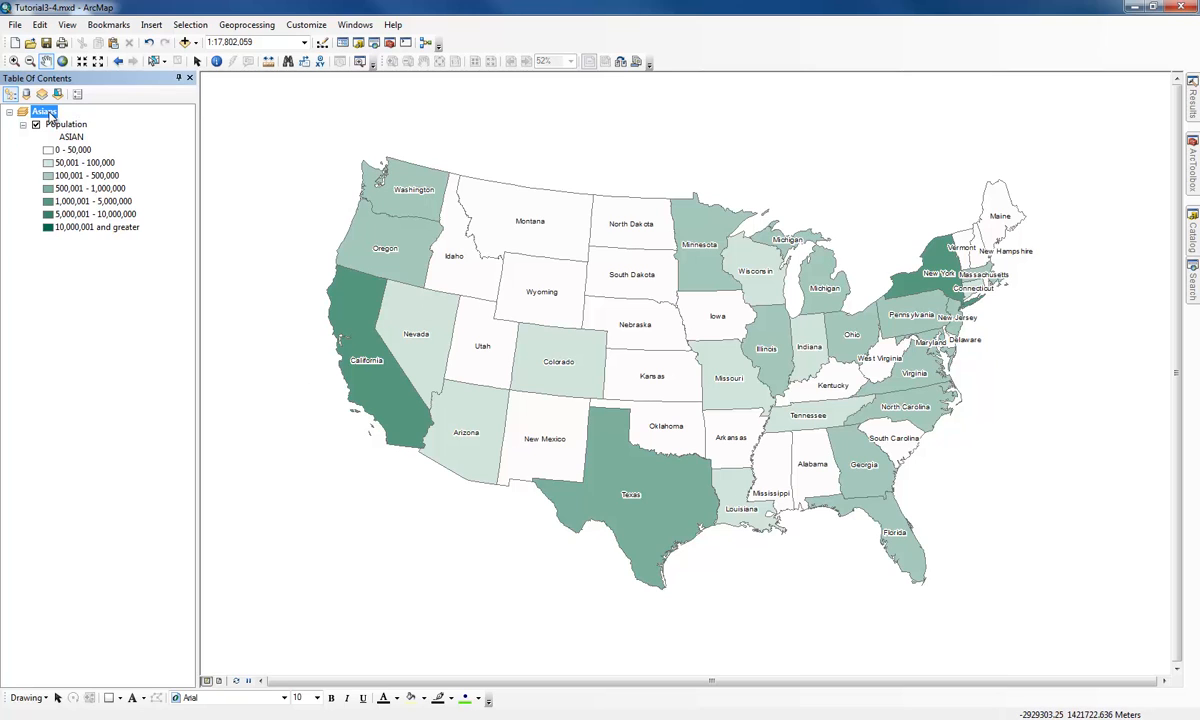
Step: Insert a new data frame into the map document and select it
left_click(152, 27)
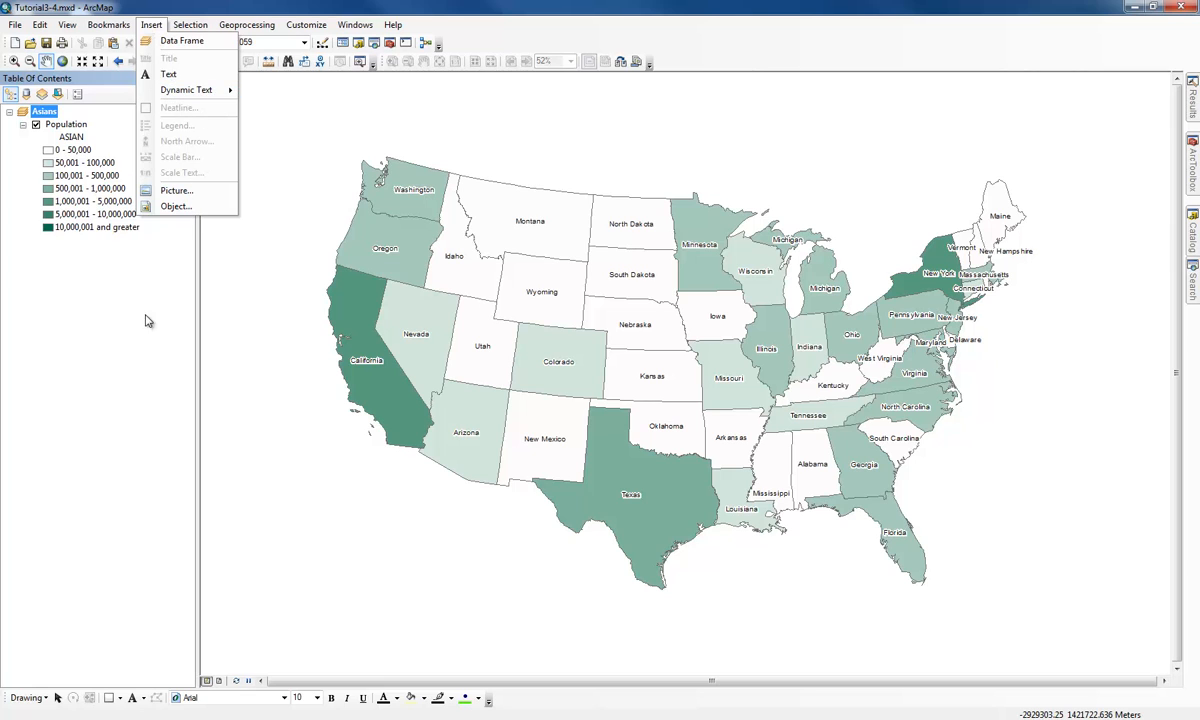
left_click(186, 41)
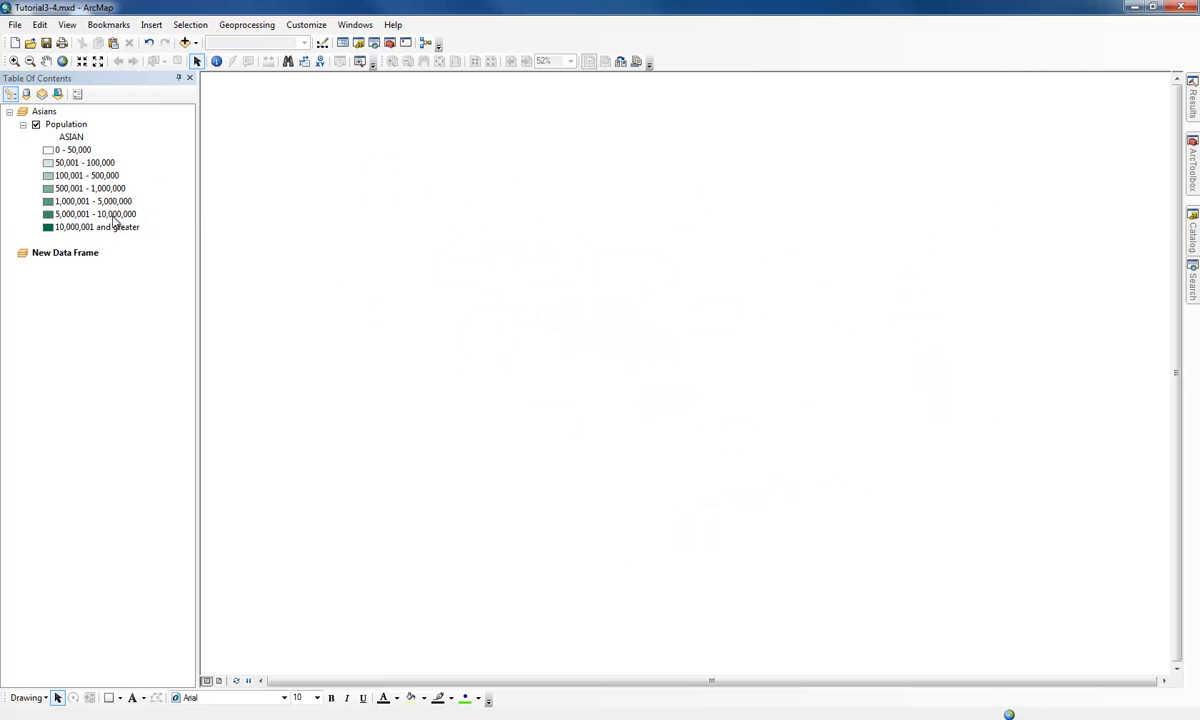
left_click(91, 254)
left_click(88, 255)
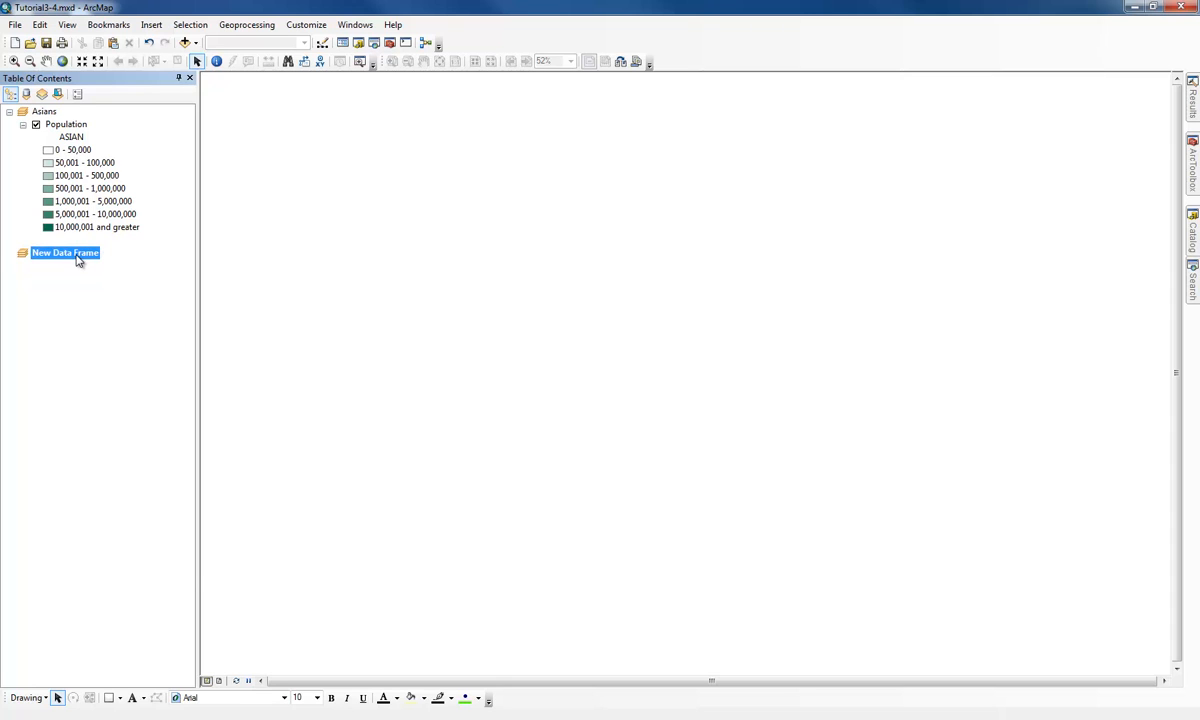
Step: Rename the new data frame as Blacks in its general properties
right_click(76, 255)
left_click(155, 567)
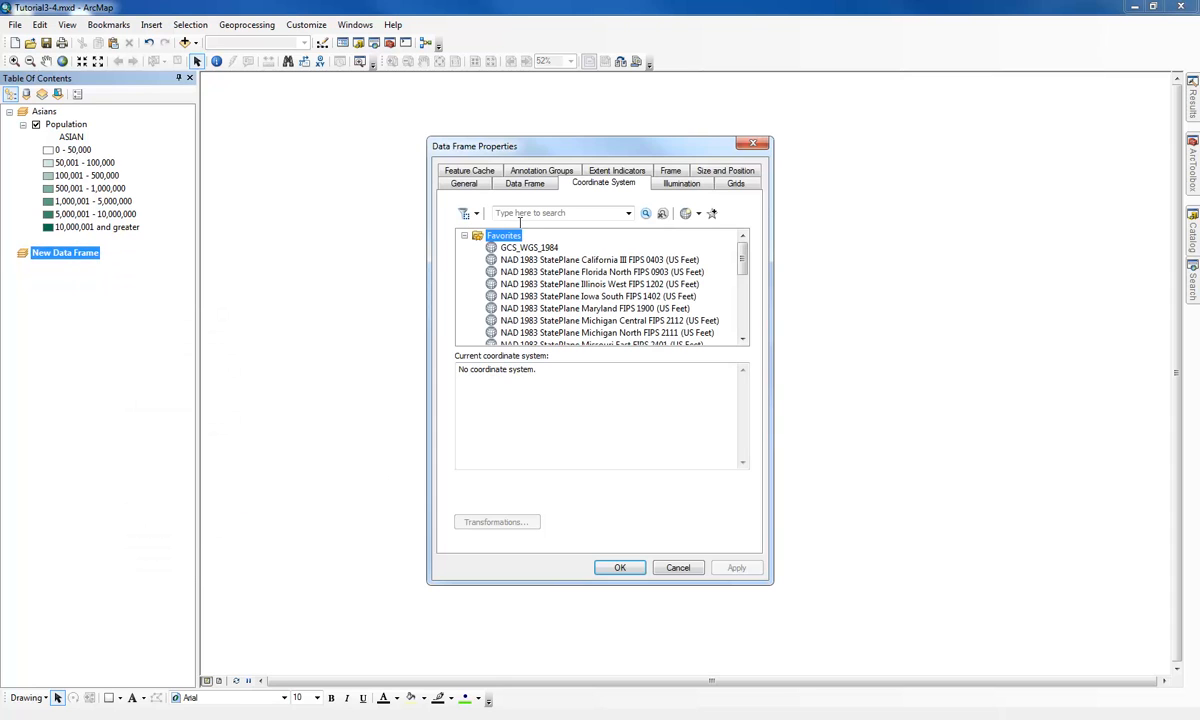
left_click(482, 186)
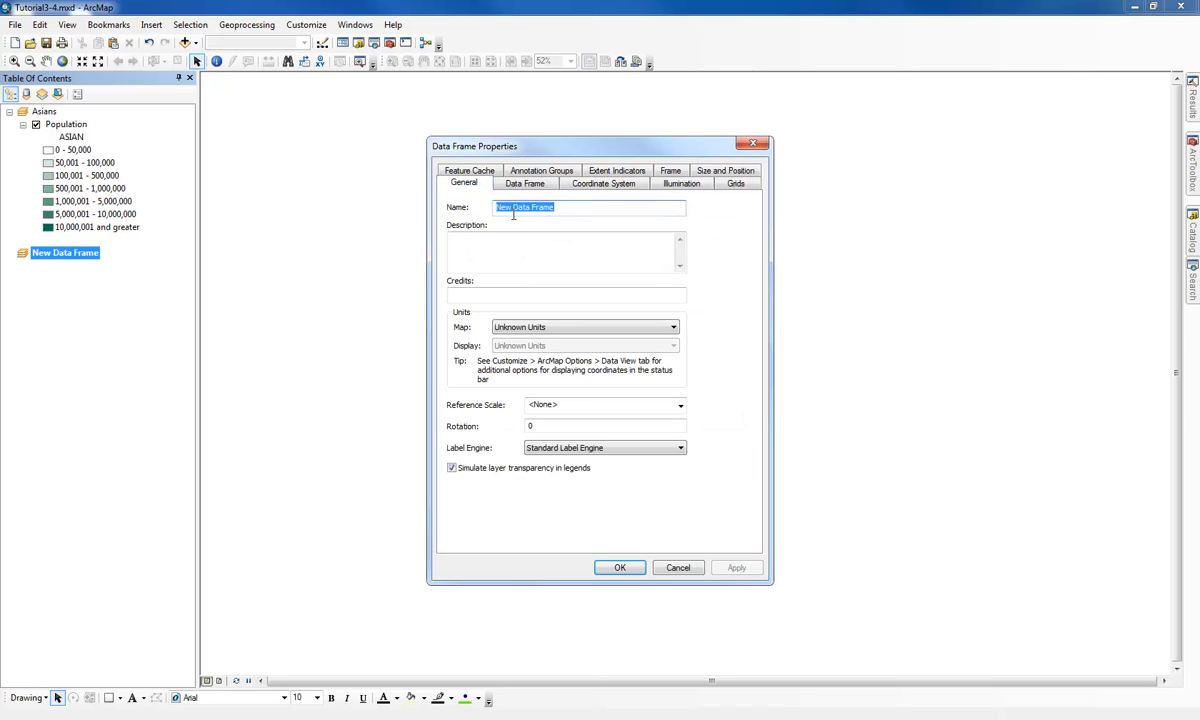
type("b")
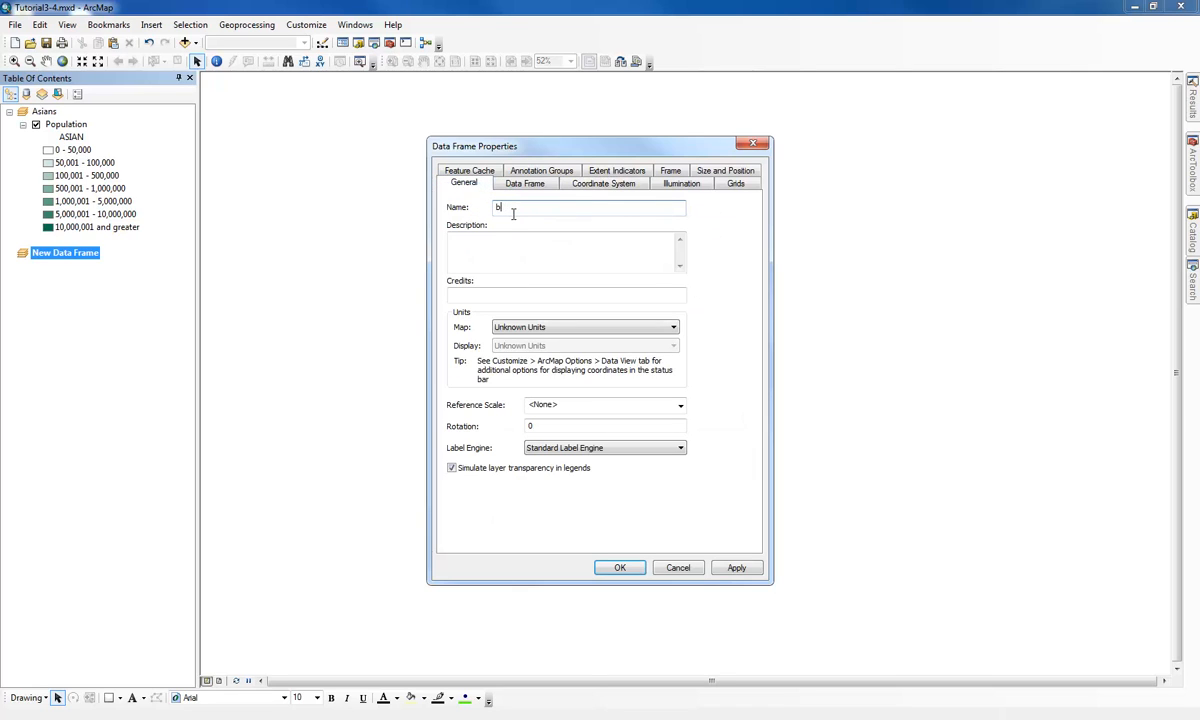
type("allacks")
Step: Assign the favorite coordinate system USA Contiguous Albers Equal Area Conic to the Blacks data frame and apply the changes
left_click(590, 184)
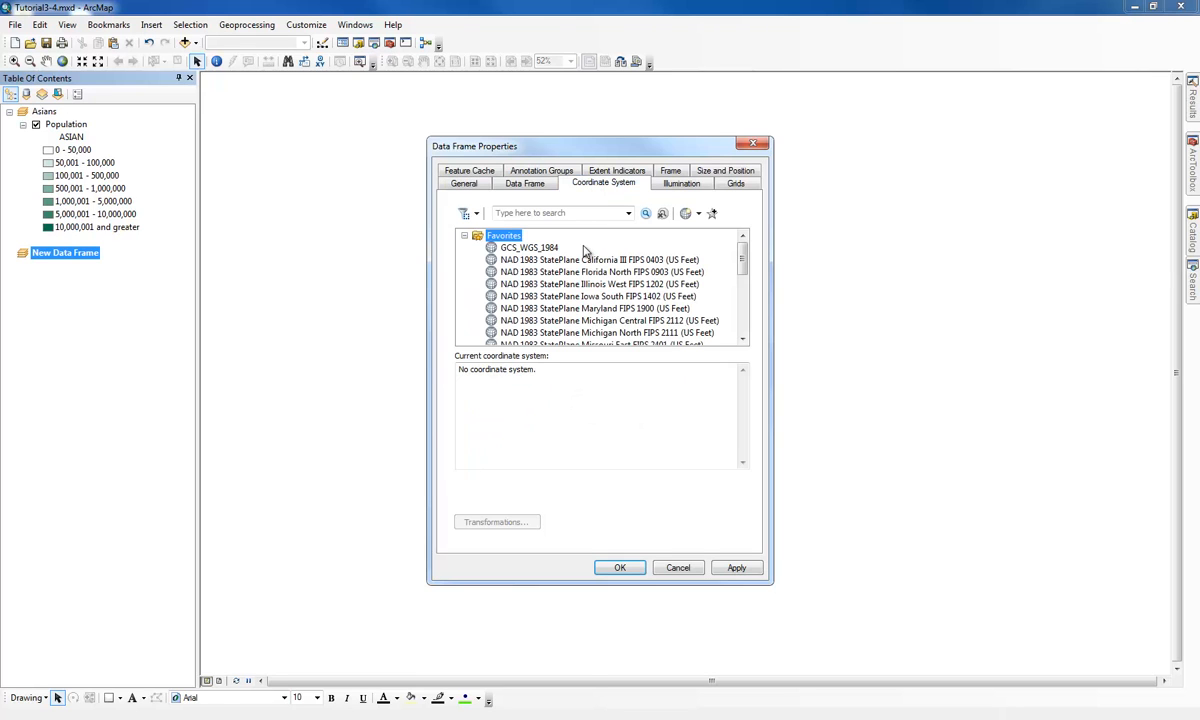
left_click_drag(742, 255, 745, 316)
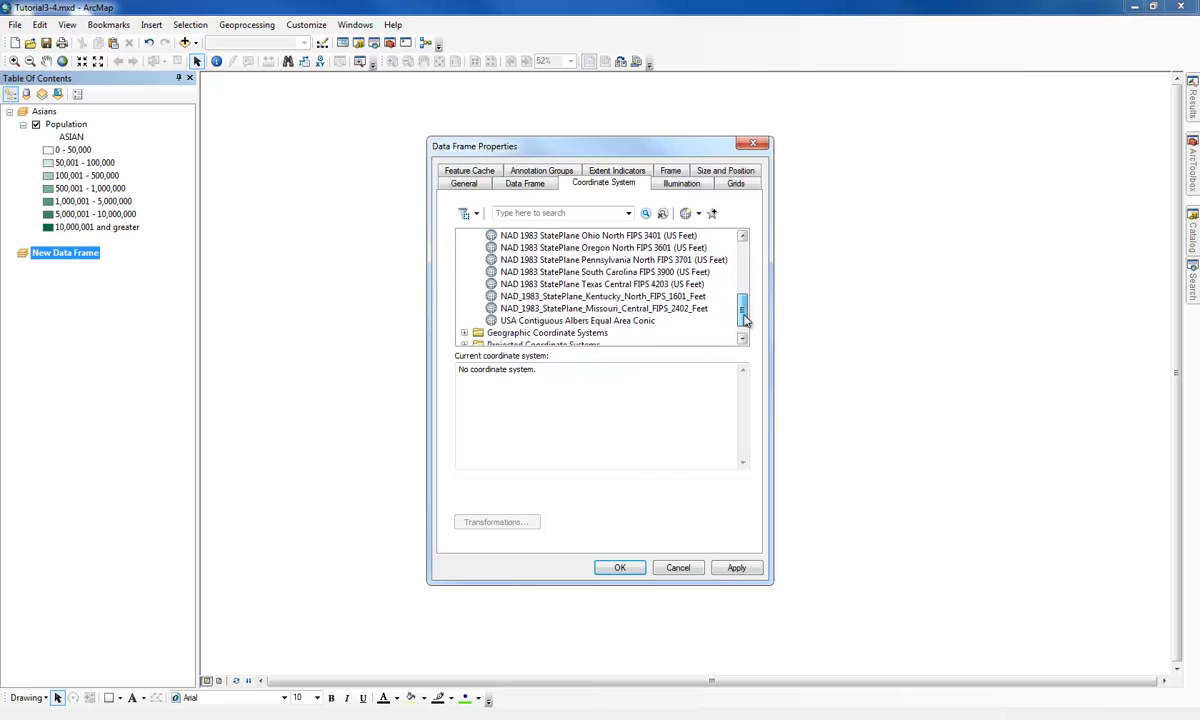
left_click(610, 321)
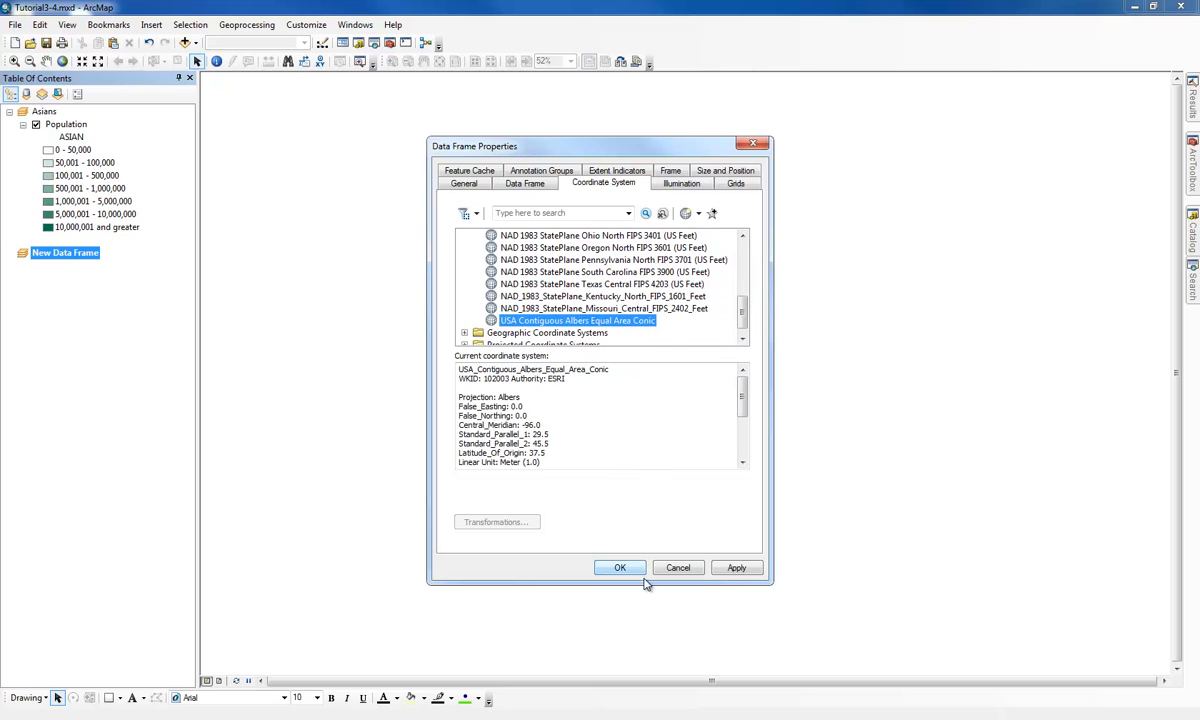
left_click(736, 567)
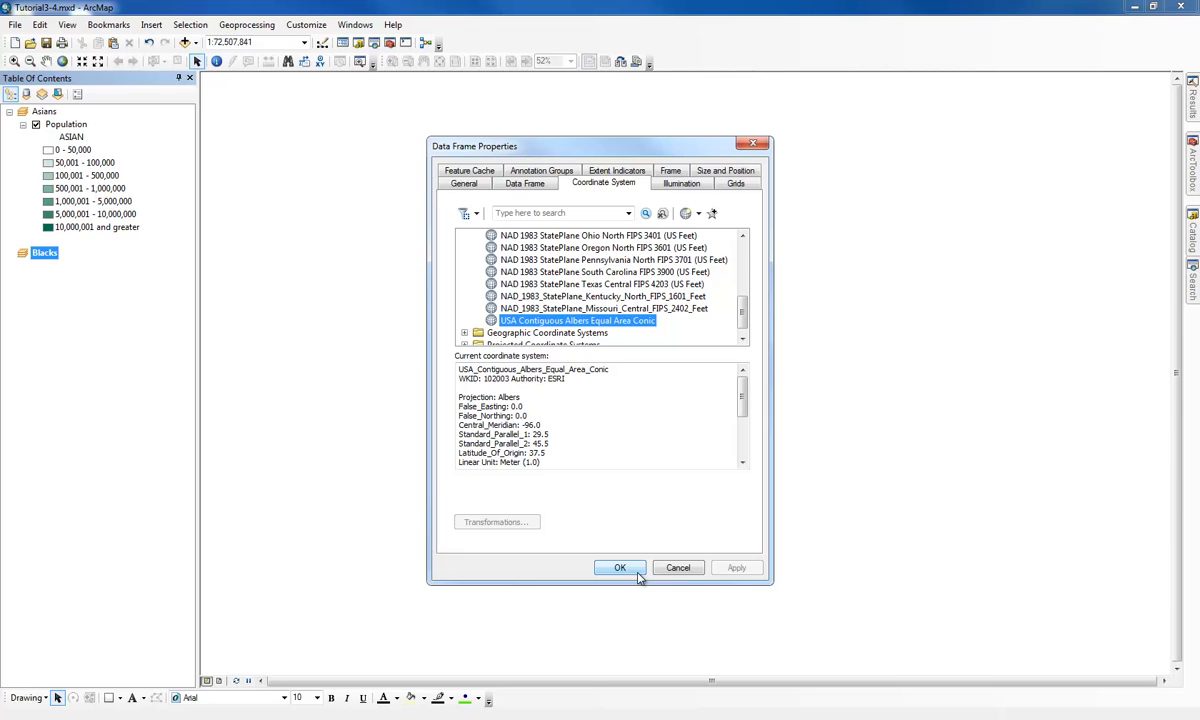
left_click(638, 572)
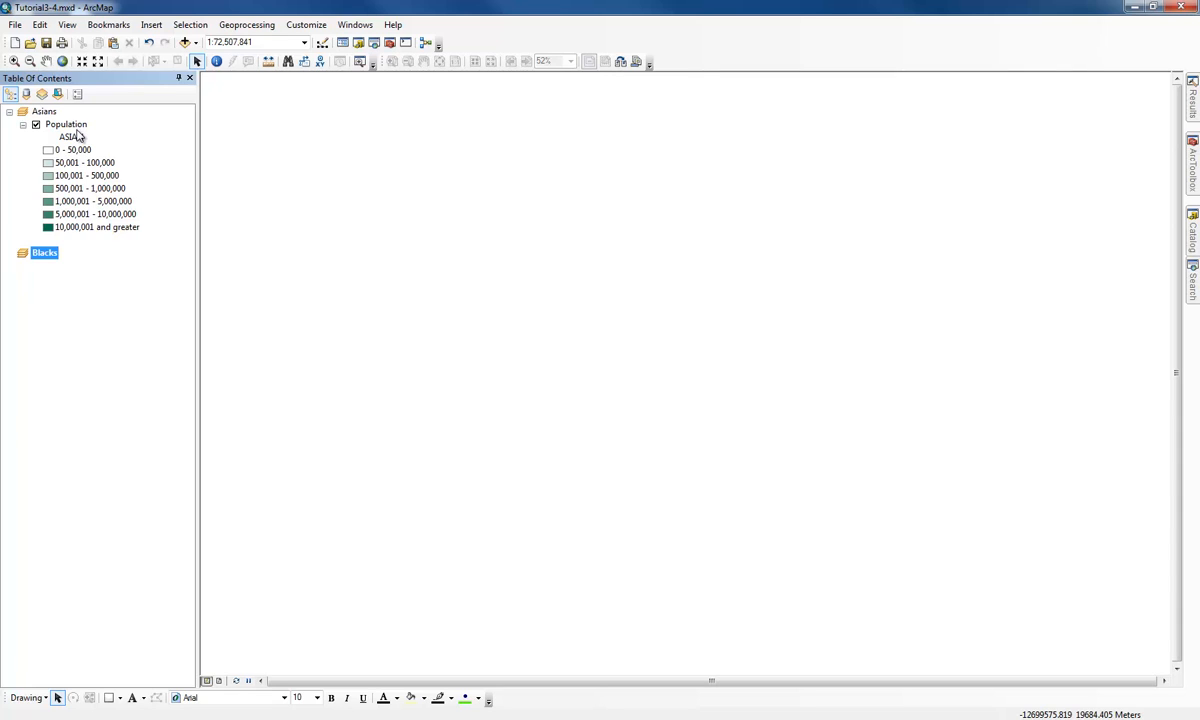
Step: Copy the Population layer from the Asians data frame and paste it into the Blacks data frame
right_click(77, 128)
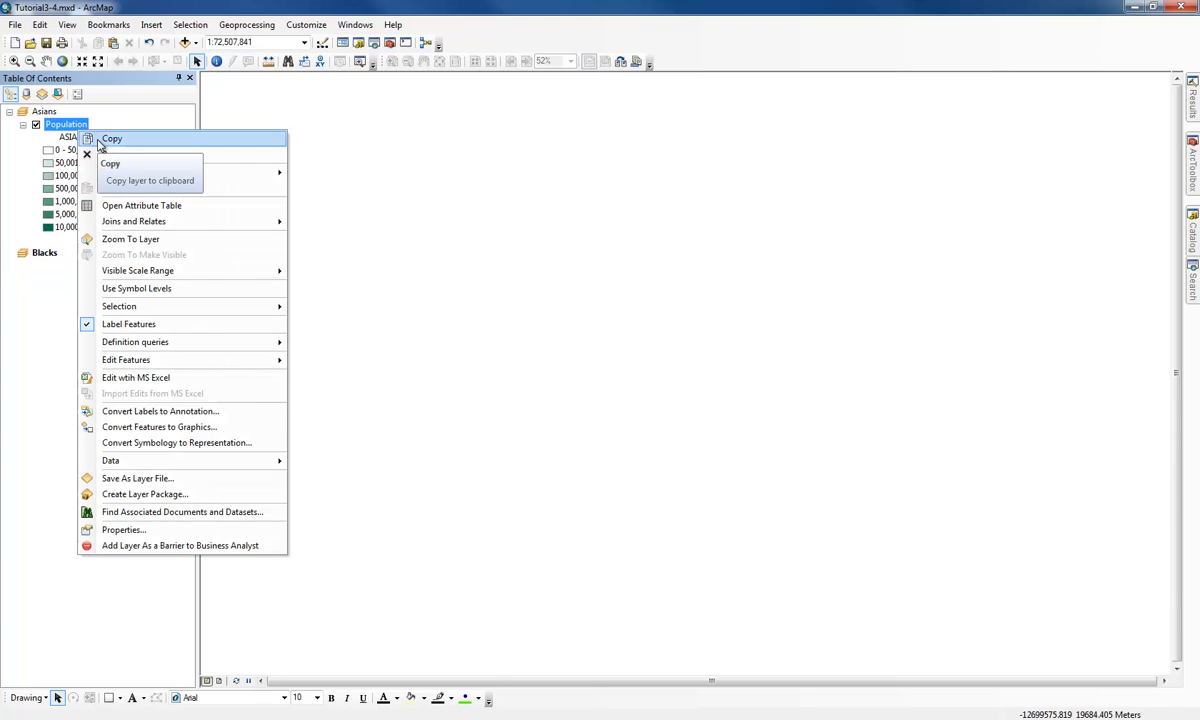
left_click(100, 142)
right_click(50, 254)
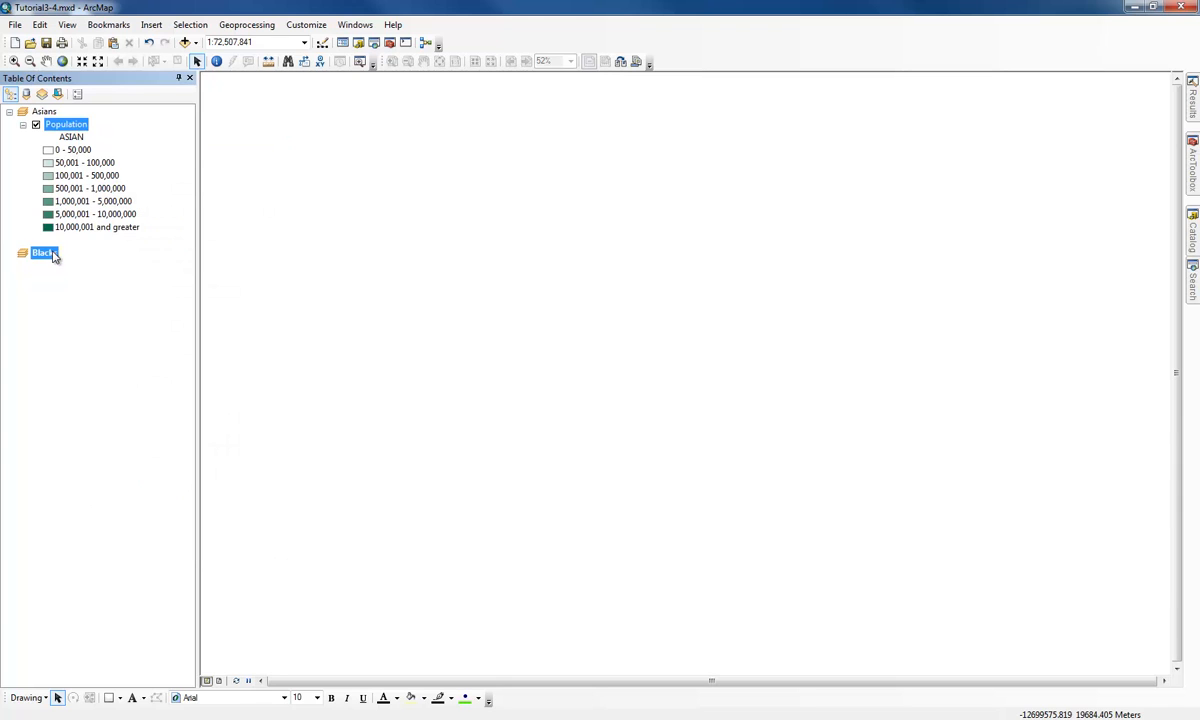
left_click(77, 326)
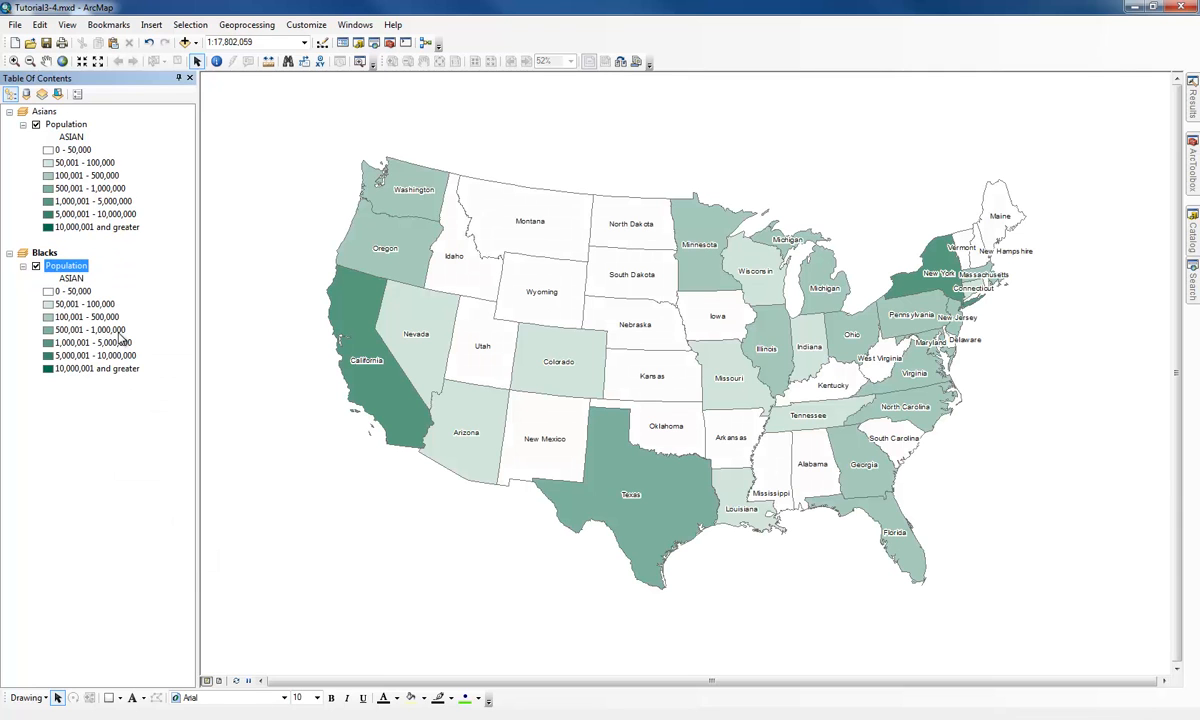
left_click(110, 465)
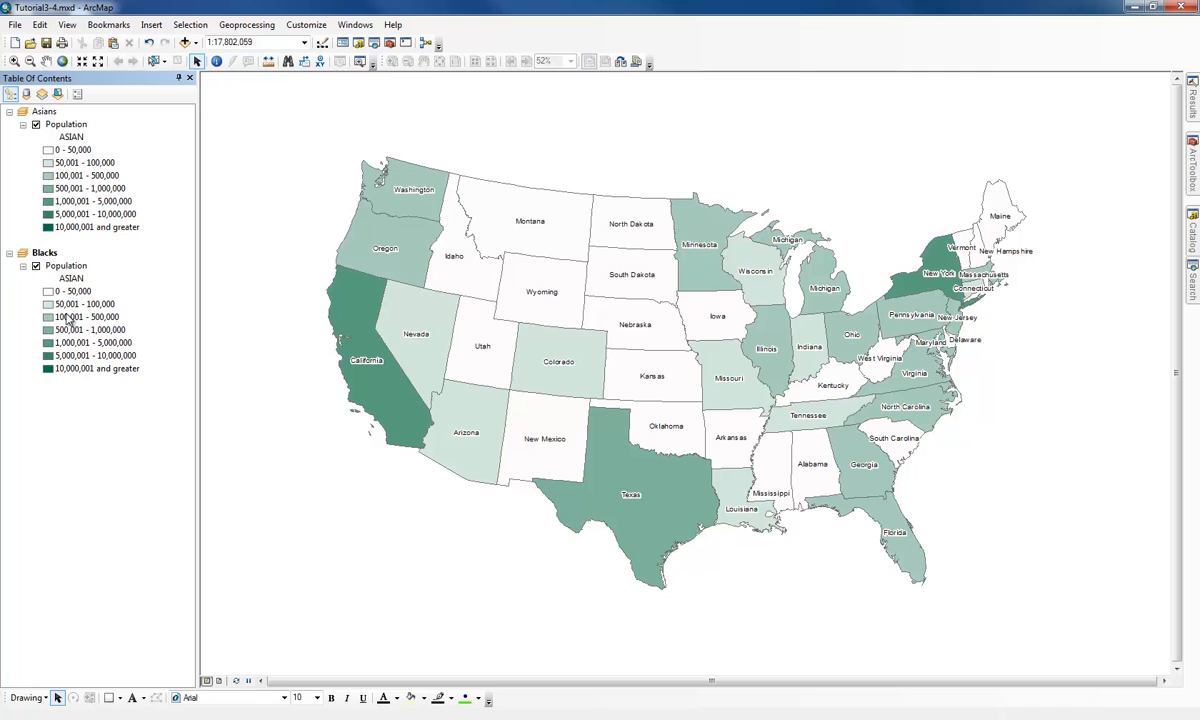
Step: Import the complete symbology definition from StatesPopulation.lyr into the Blacks frame's Population layer, matching the value field to BLACK
right_click(67, 265)
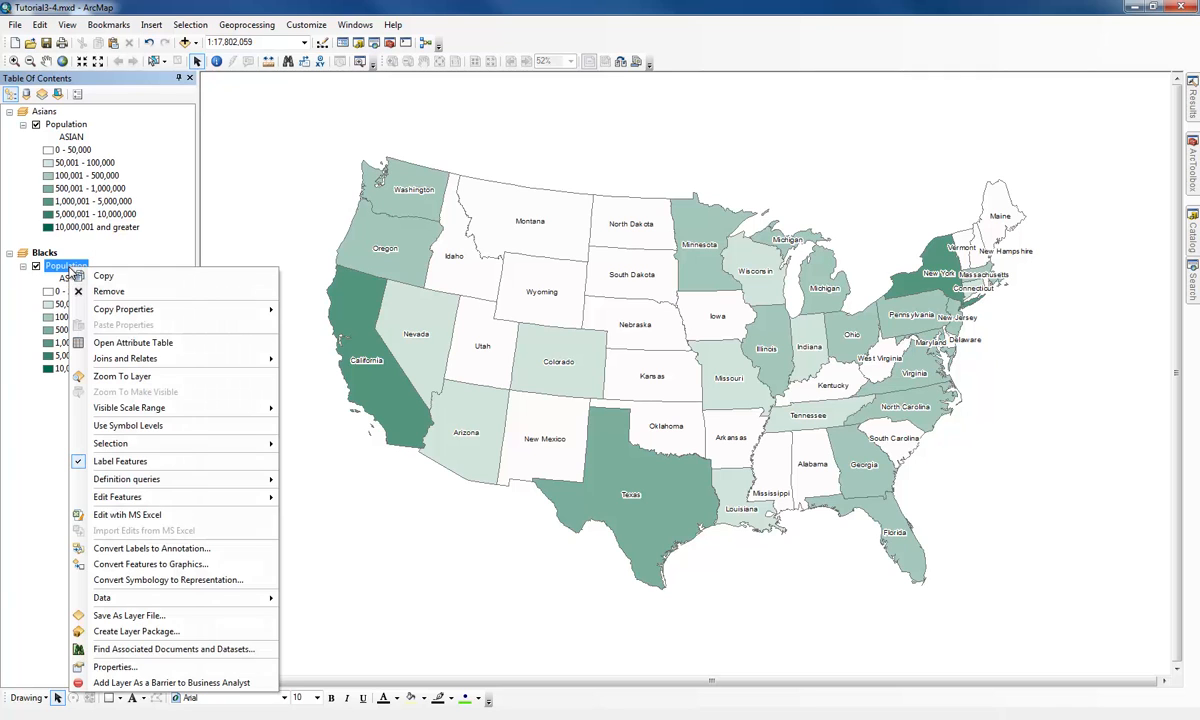
left_click(130, 668)
left_click(742, 240)
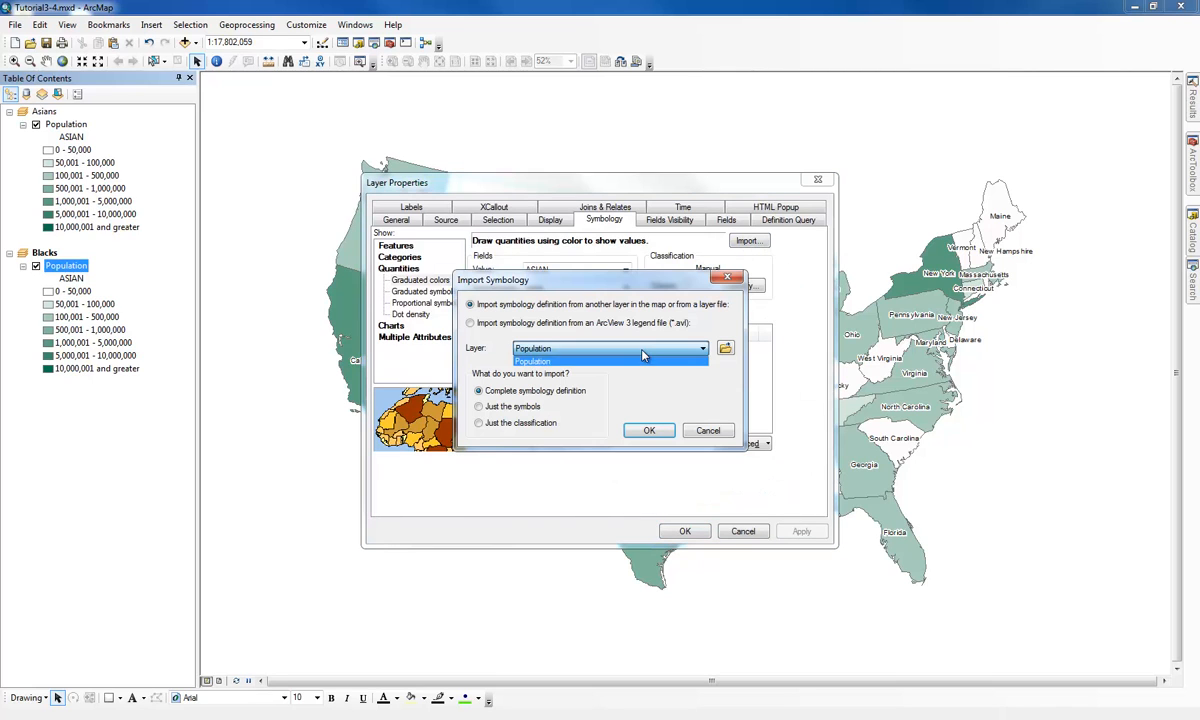
left_click(725, 348)
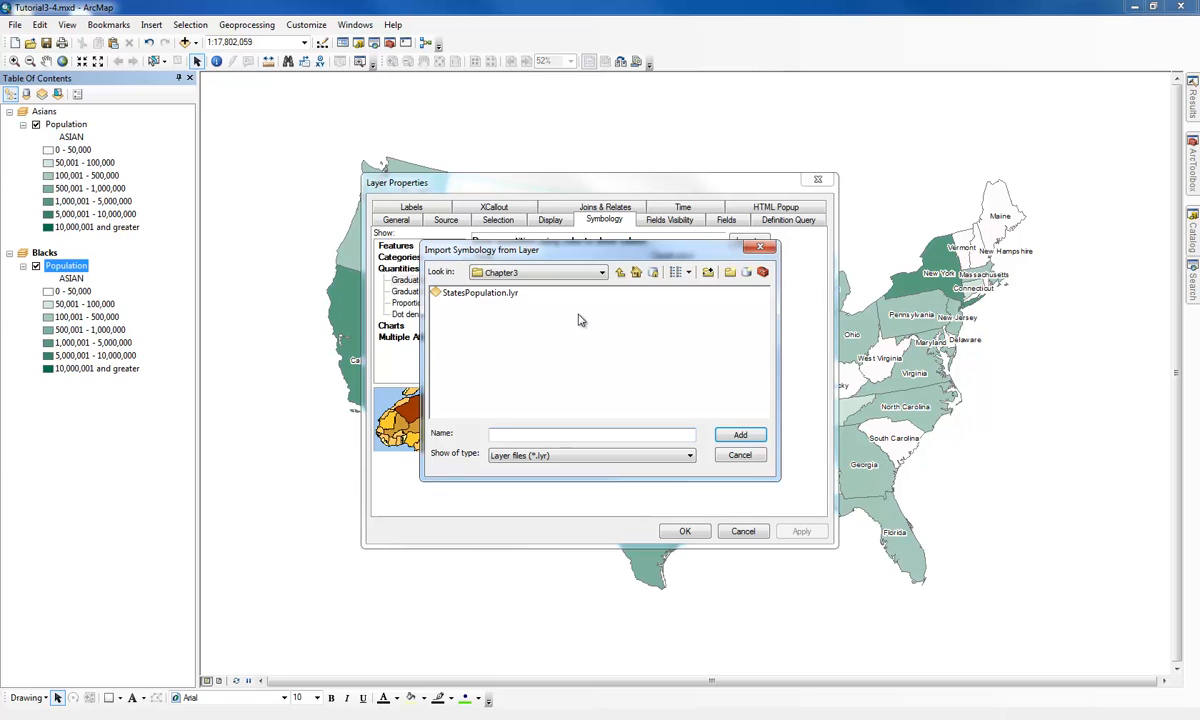
double_click(482, 292)
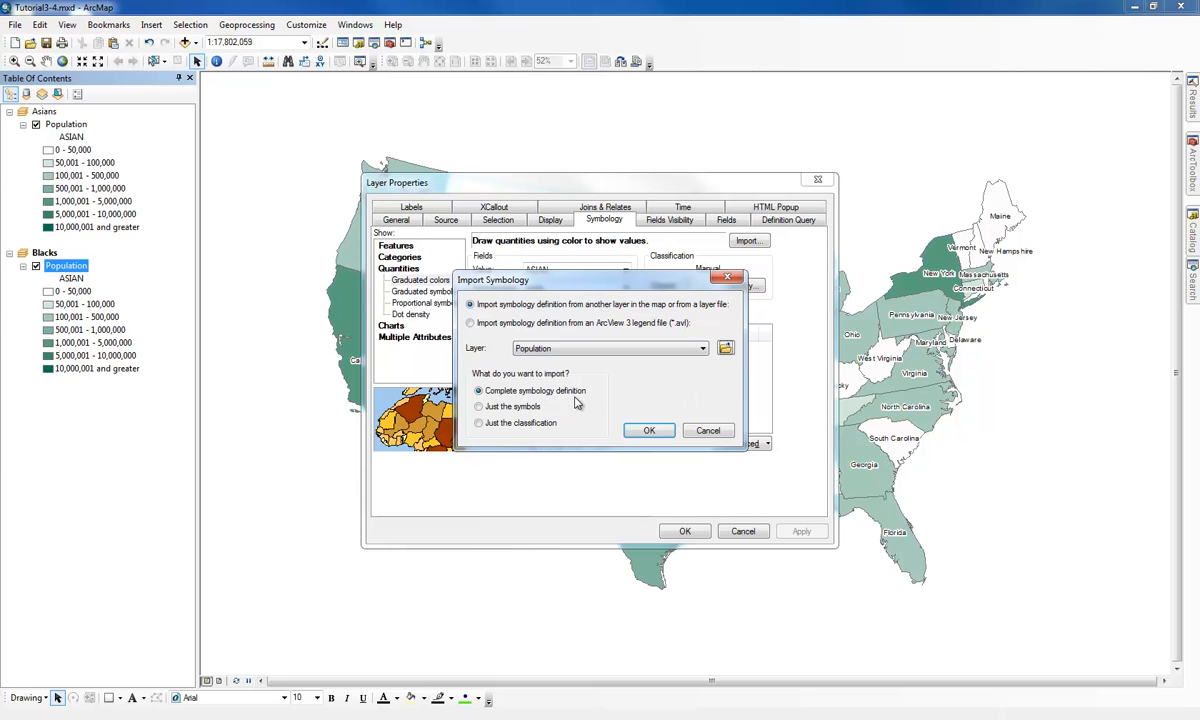
left_click(649, 430)
left_click(684, 356)
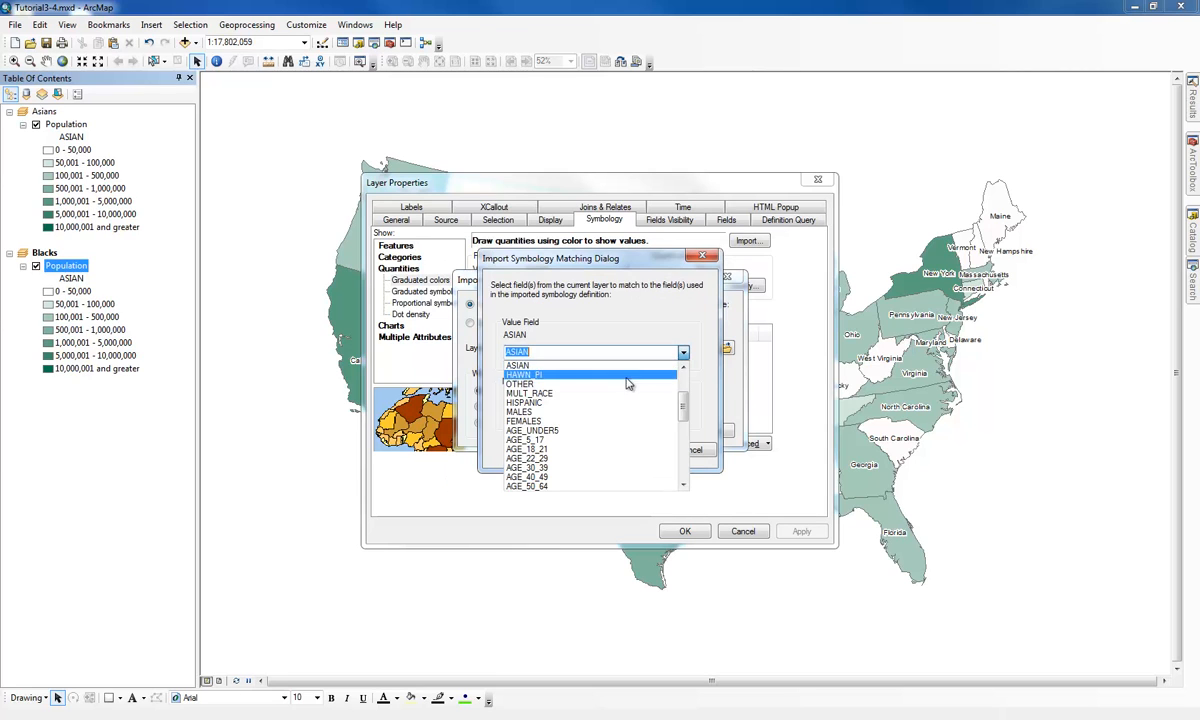
left_click(553, 403)
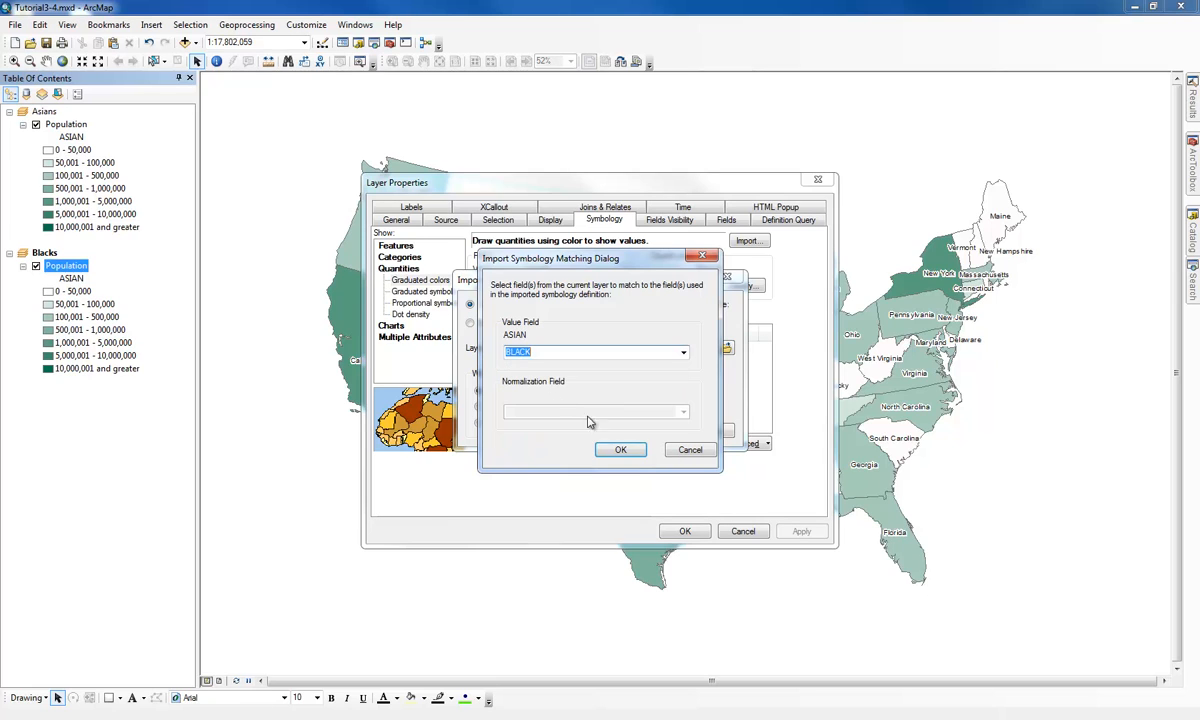
left_click(632, 454)
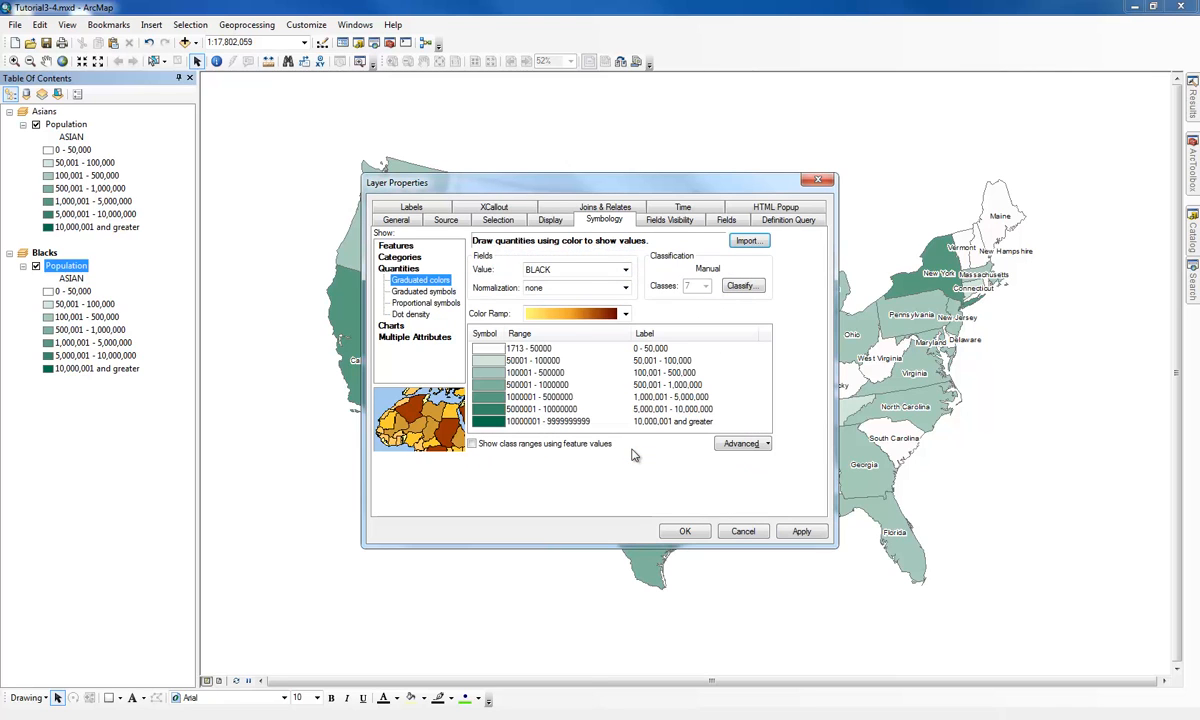
Step: Apply a light-to-dark red color ramp to the Population layer's graduated colors in the Blacks data frame
left_click(625, 314)
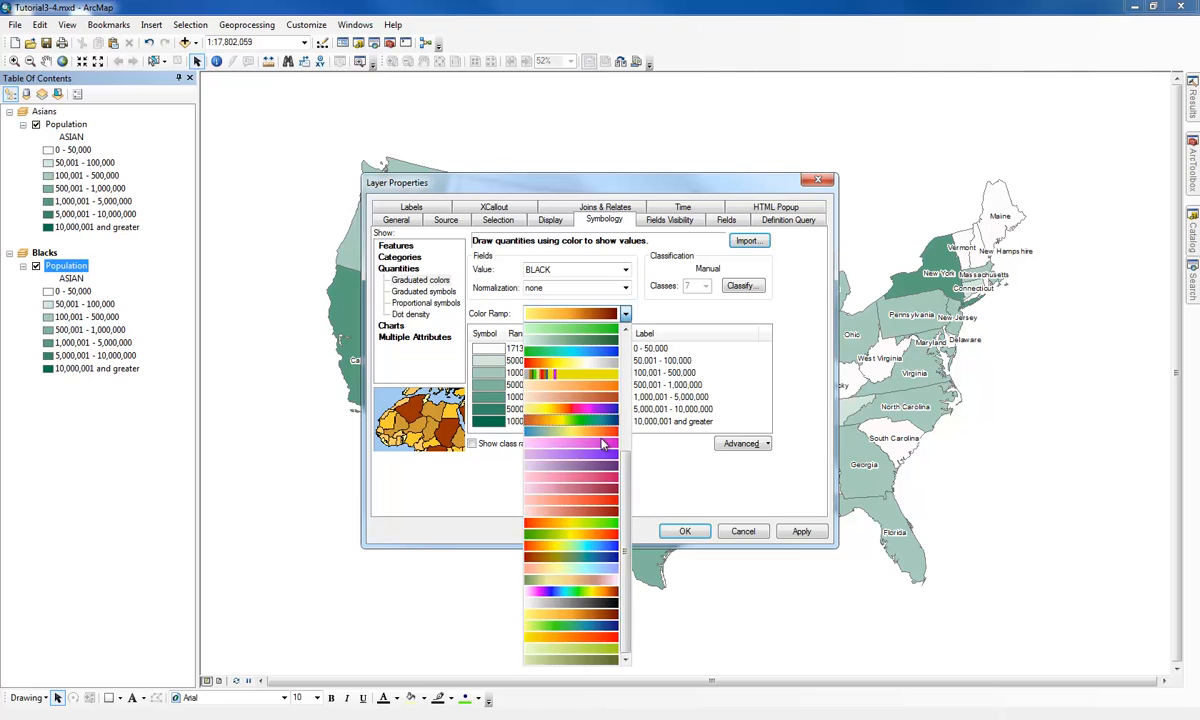
left_click(605, 505)
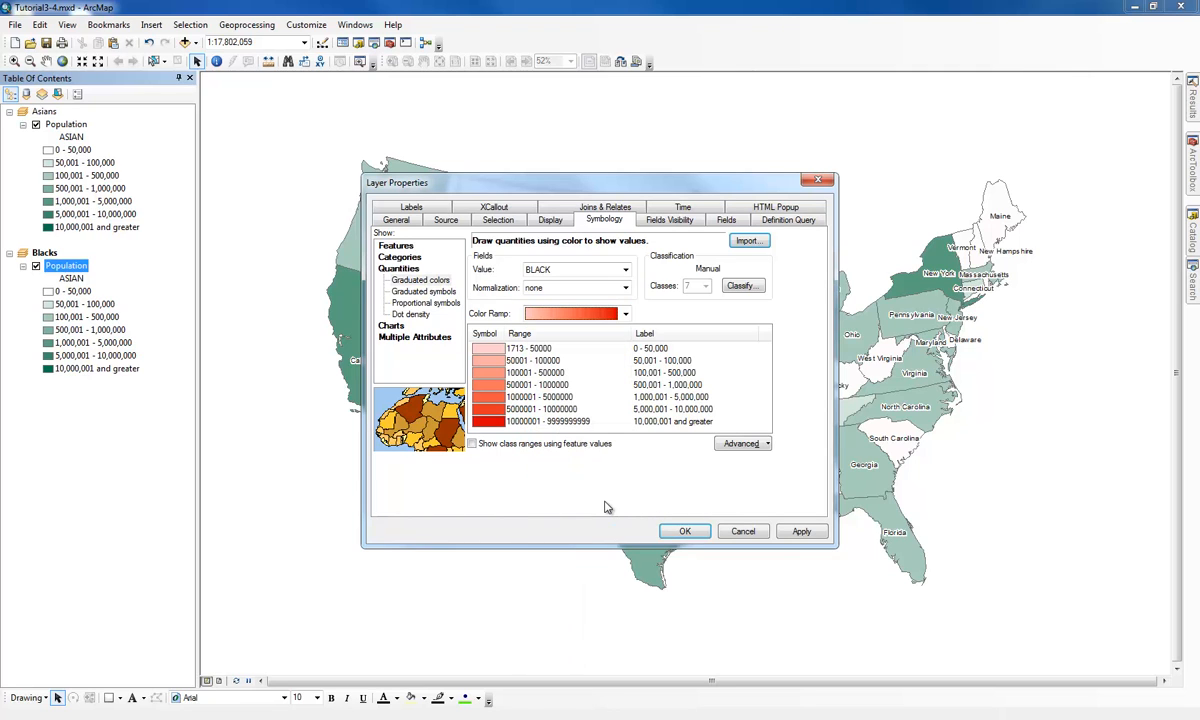
left_click(685, 531)
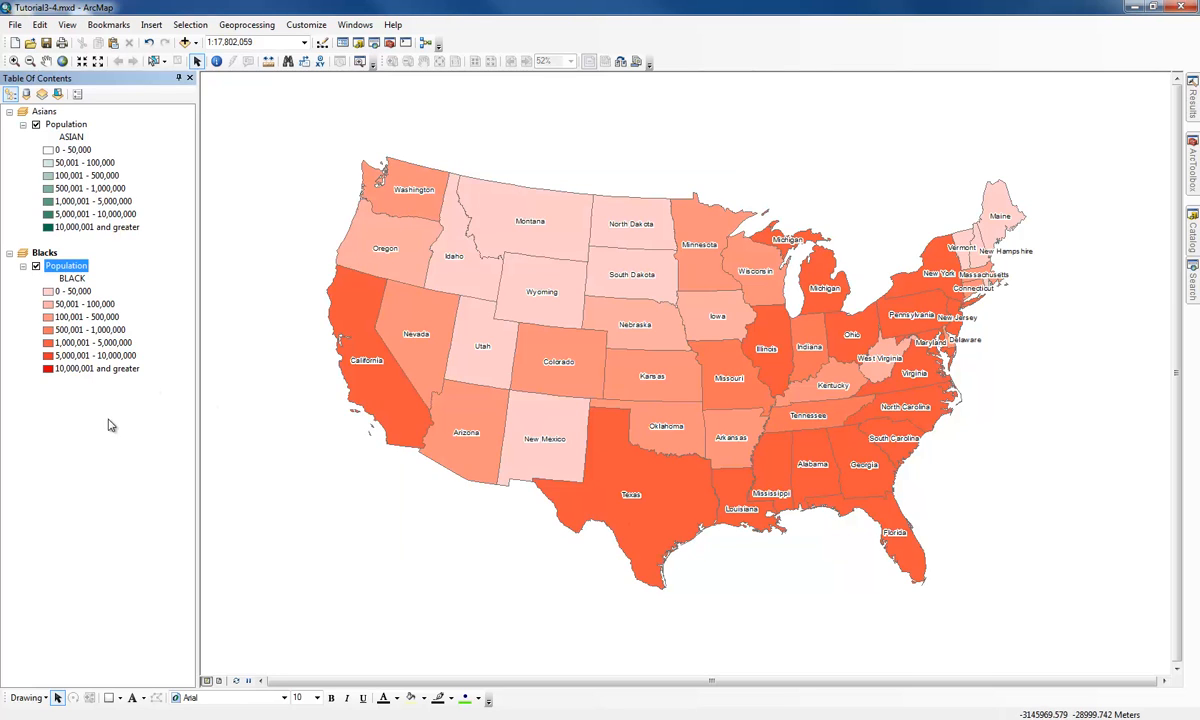
left_click(108, 455)
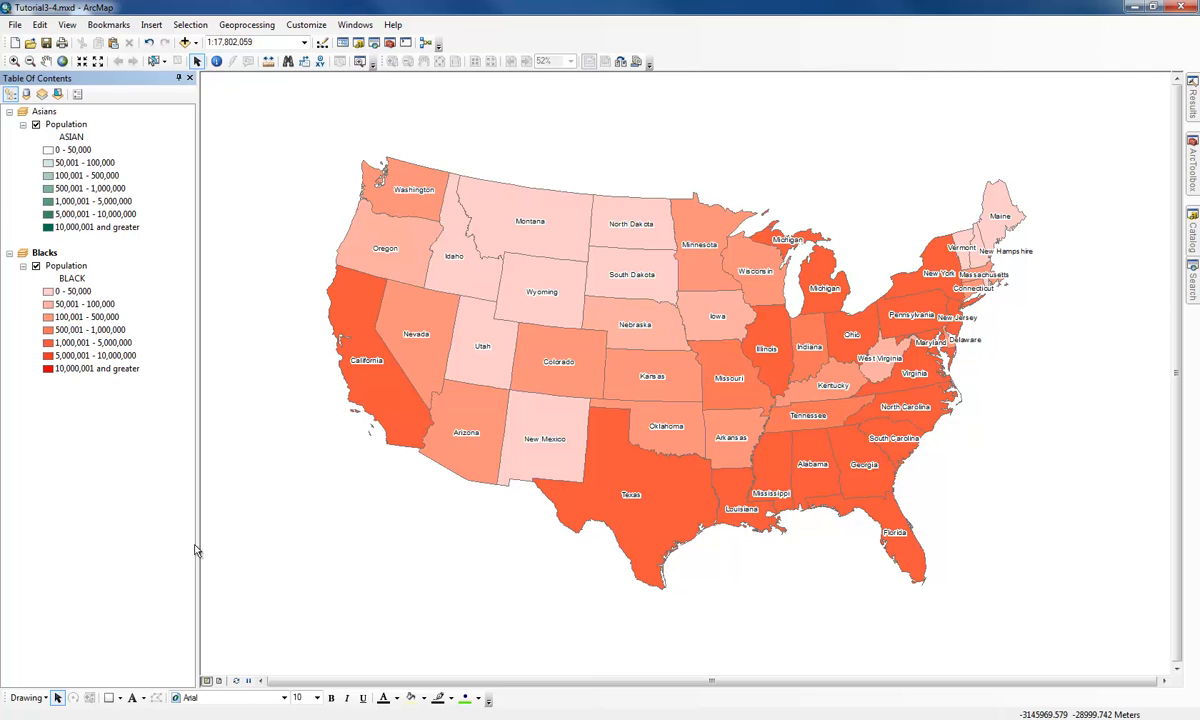
Step: In layout view, move the Blacks data frame to the page's upper-right corner and the Asians data frame to the page's lower half
left_click(219, 681)
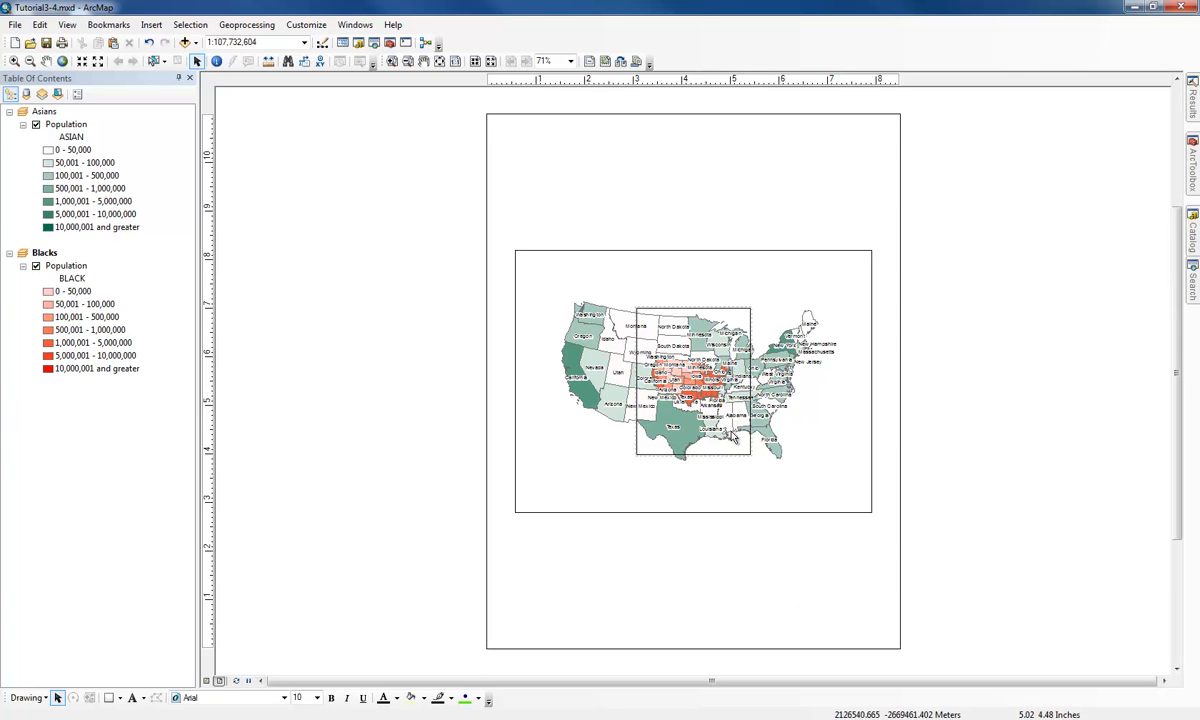
left_click(638, 413)
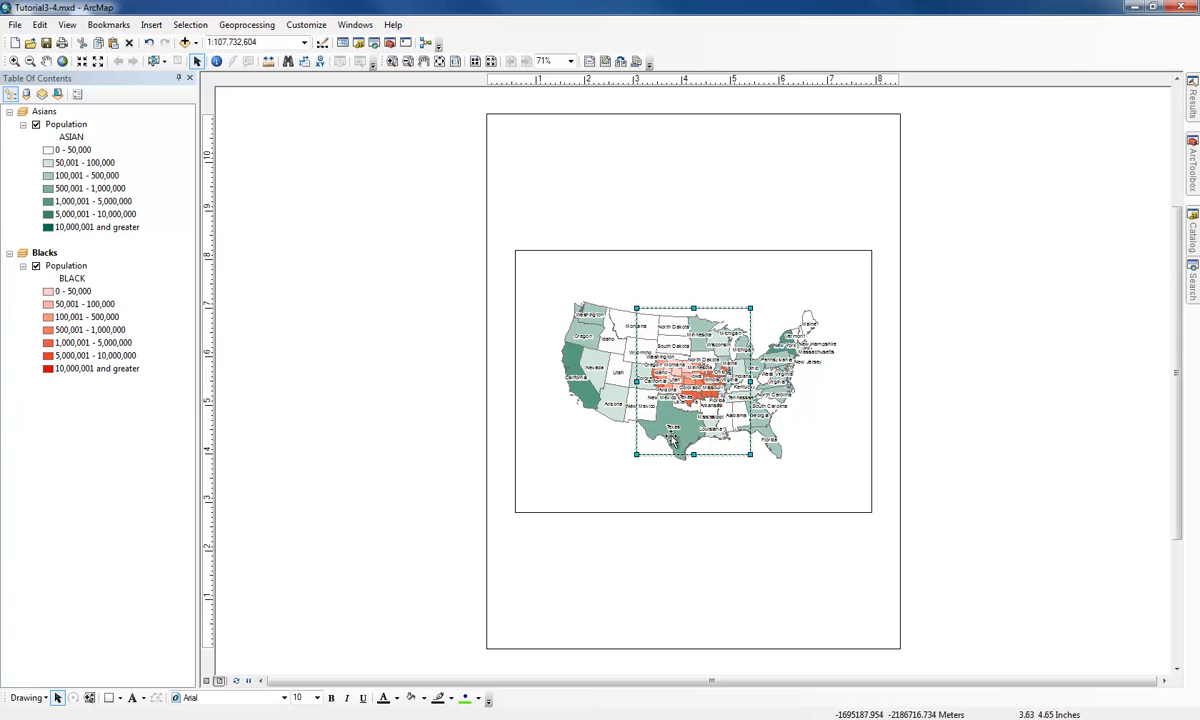
left_click_drag(685, 428, 799, 250)
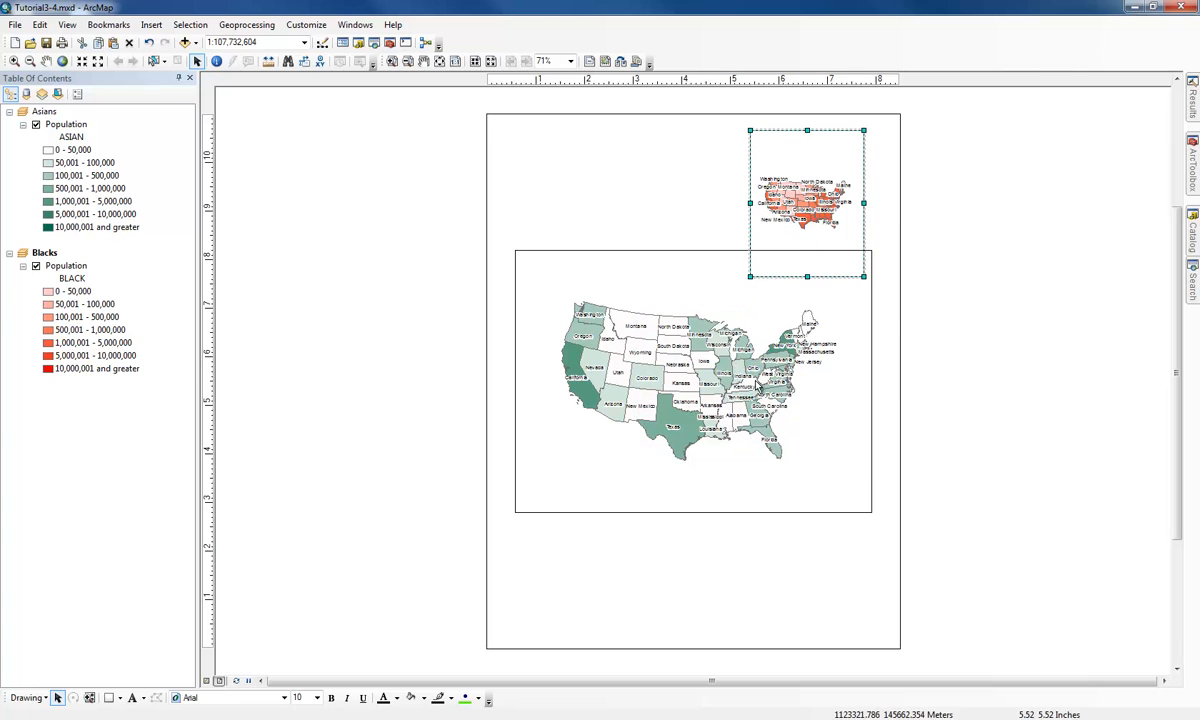
left_click(689, 318)
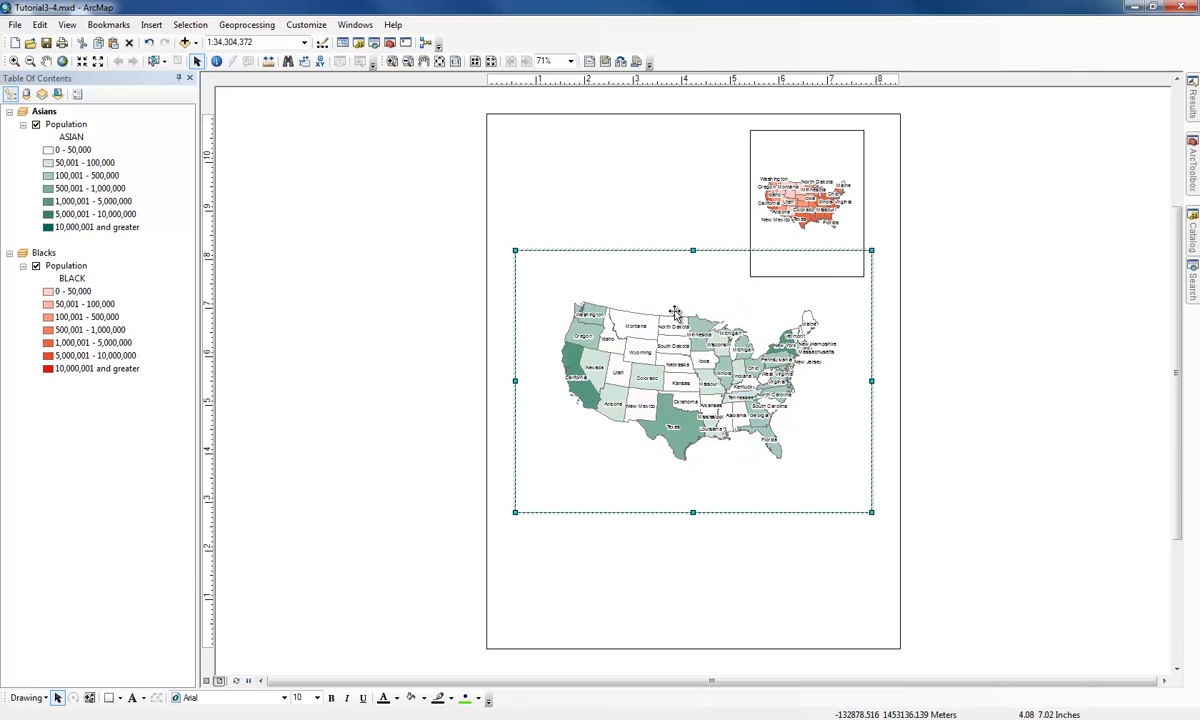
left_click_drag(689, 318, 670, 440)
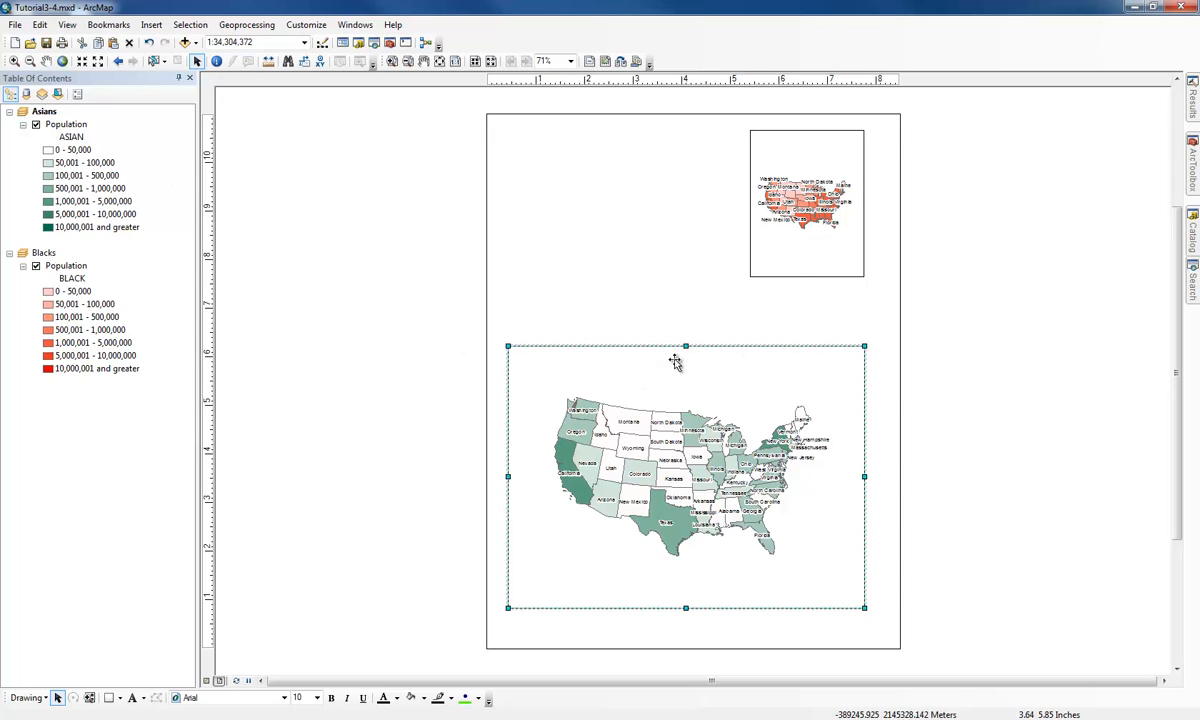
left_click(838, 228)
left_click(422, 317)
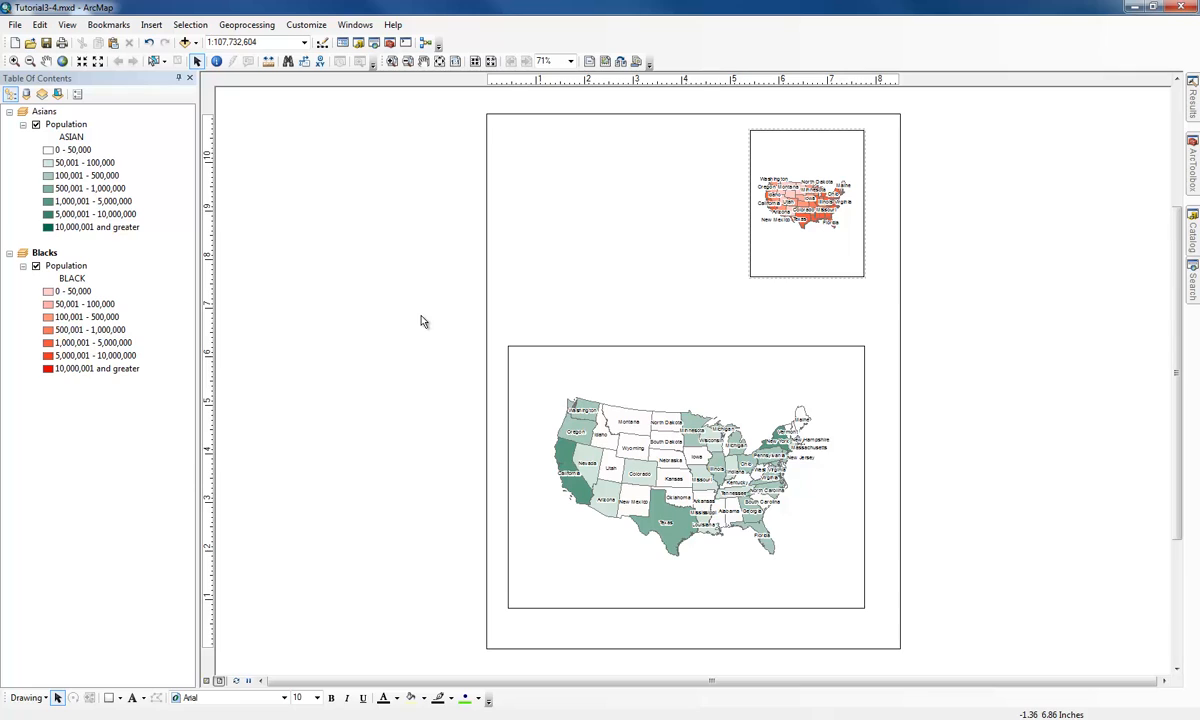
Step: Place two vertical and two horizontal ruler guides just inside the four edges of the layout page
left_click(497, 82)
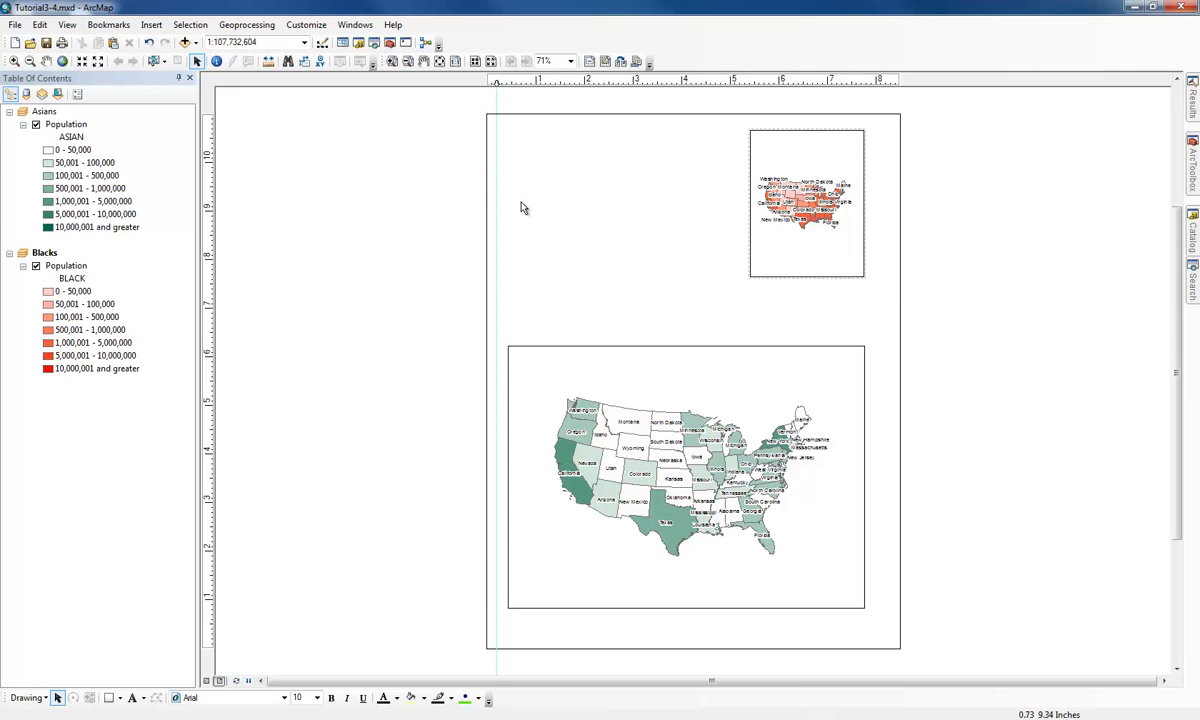
left_click(209, 123)
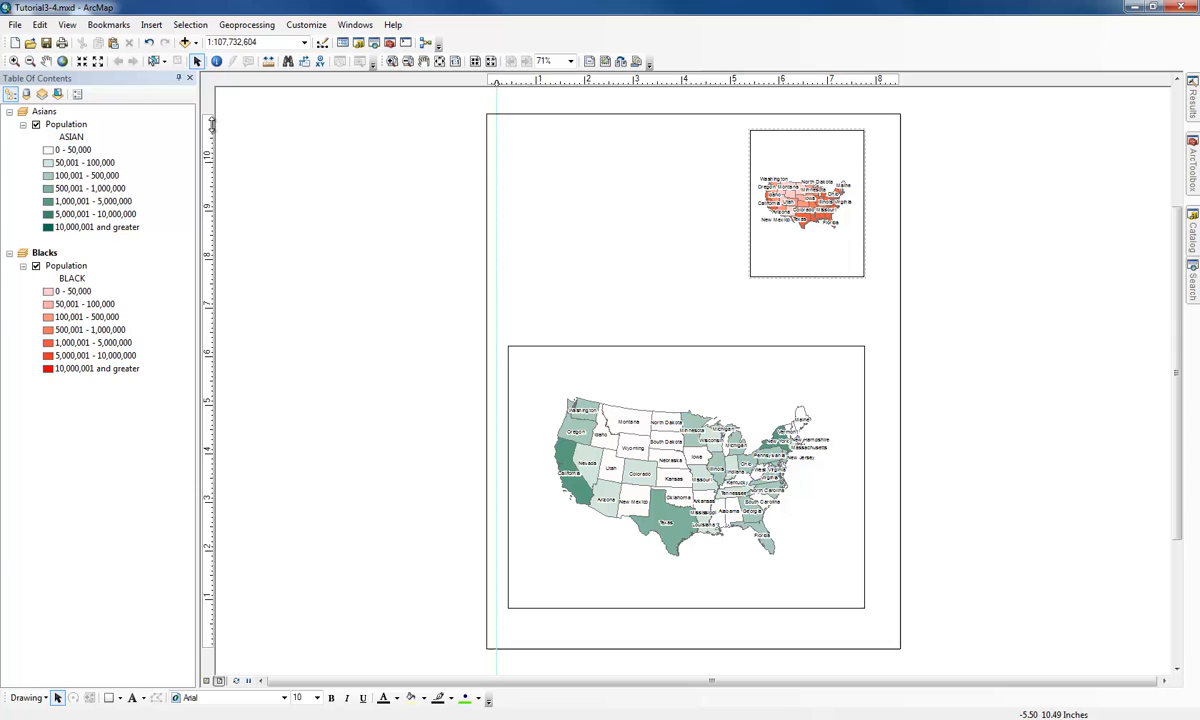
left_click(890, 82)
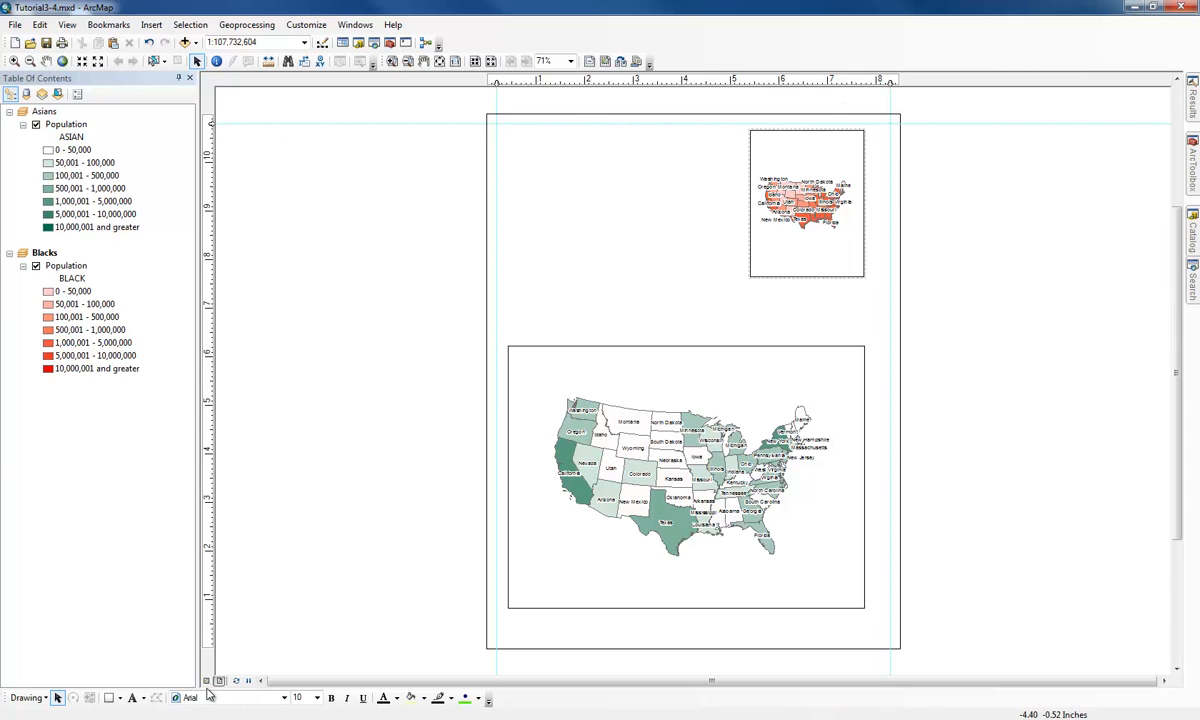
left_click(211, 639)
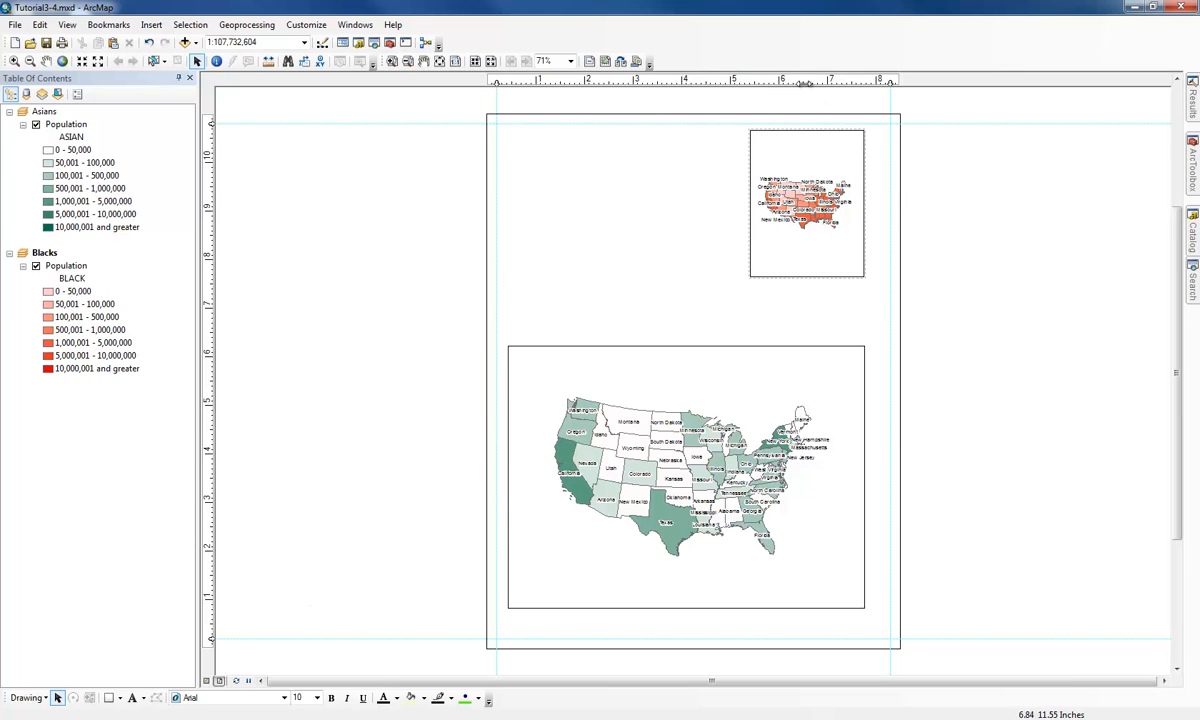
Step: Set a vertical guide at the 6-inch ruler mark and clear the misplaced vertical guide at about 6.5 inches
left_click(804, 82)
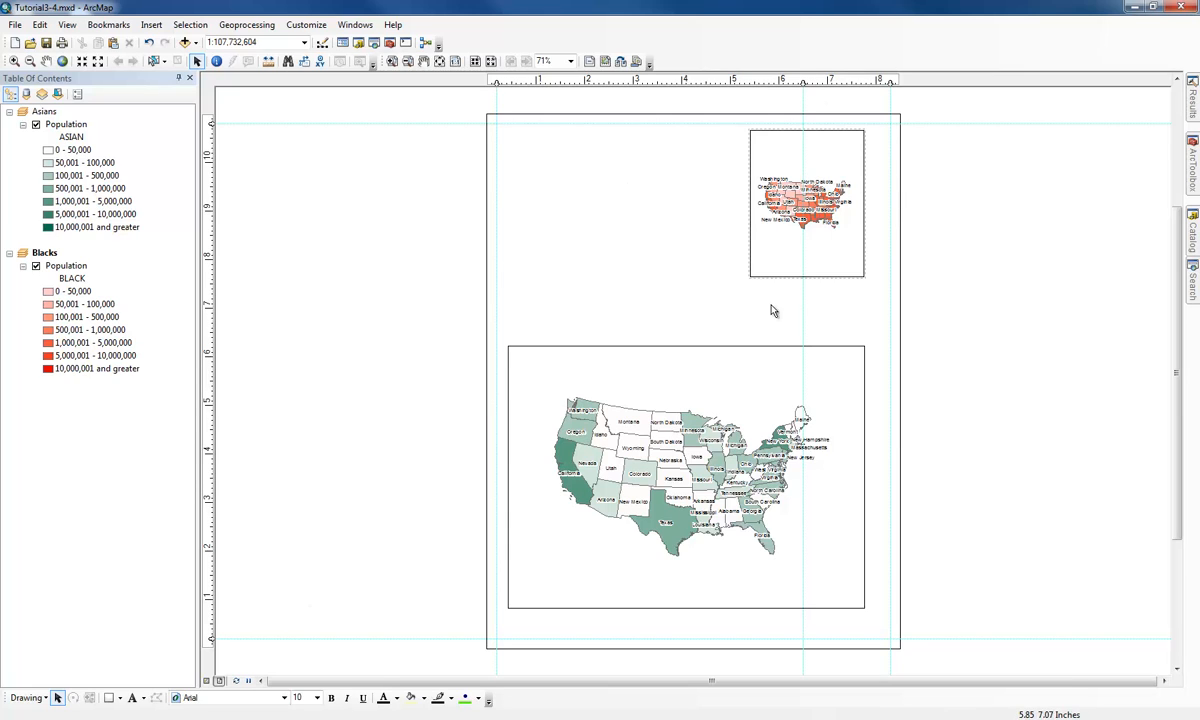
left_click(779, 82)
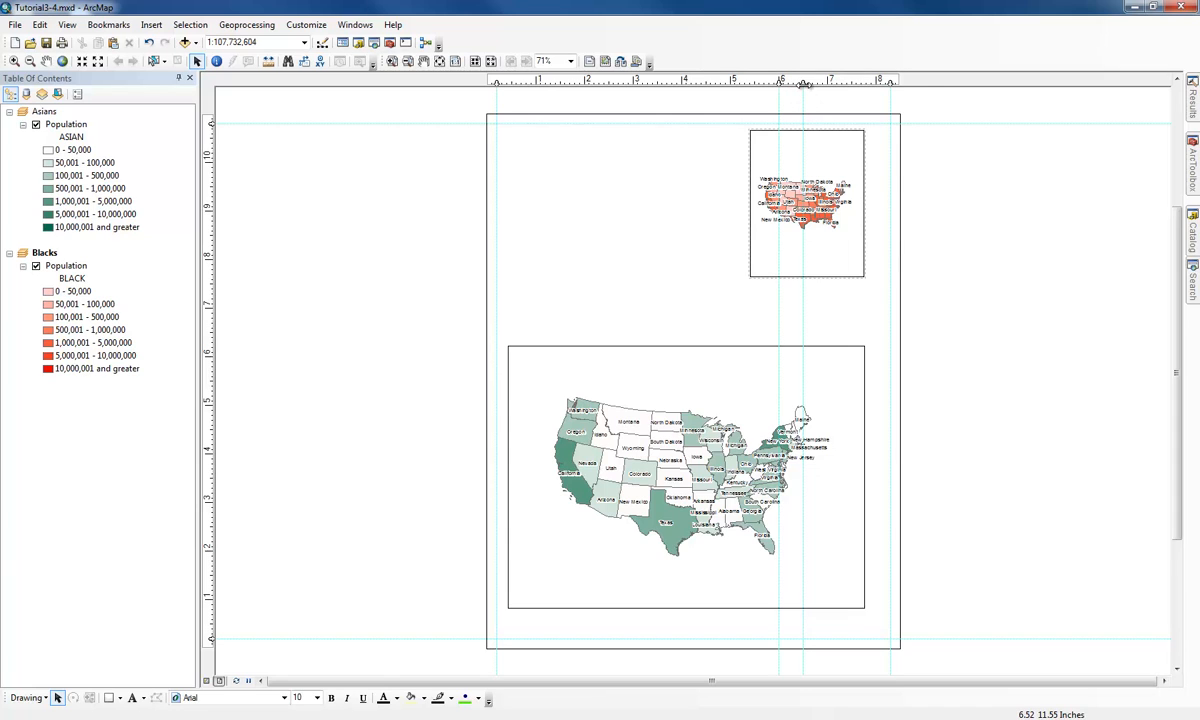
right_click(804, 83)
left_click(826, 132)
Step: Snap the Blacks data frame to the page's upper-left margin guides and enlarge it to reach the 6-inch vertical guide
left_click(833, 200)
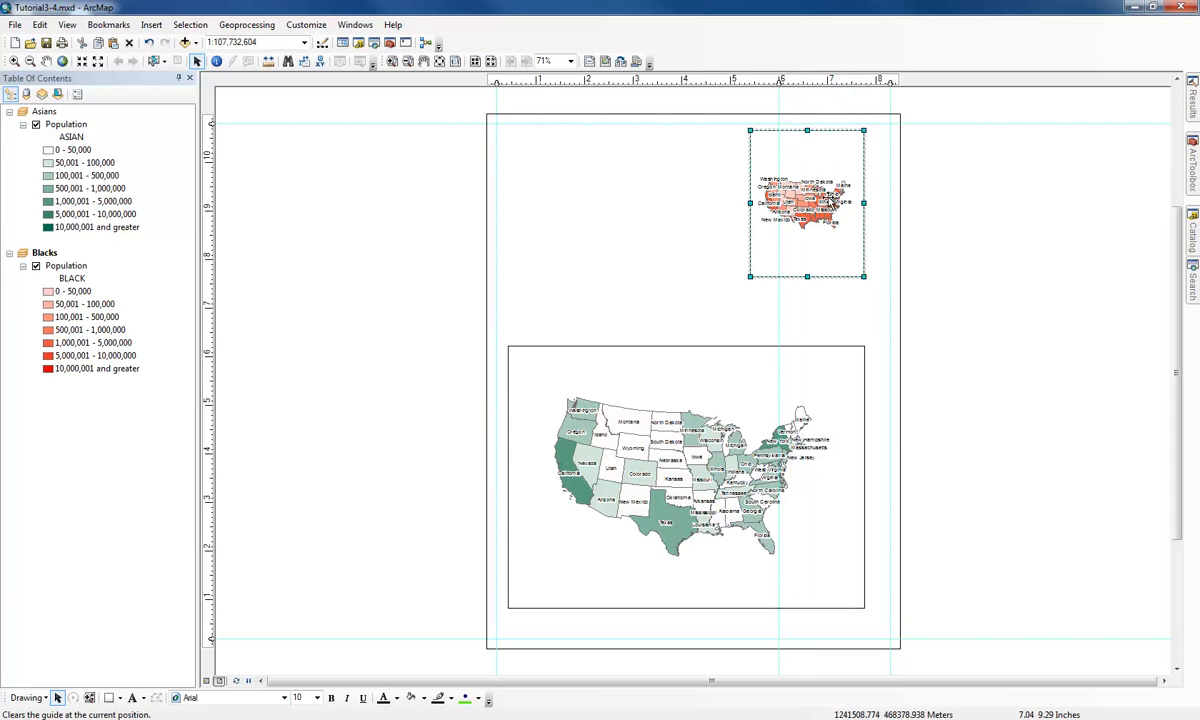
left_click_drag(833, 200, 555, 191)
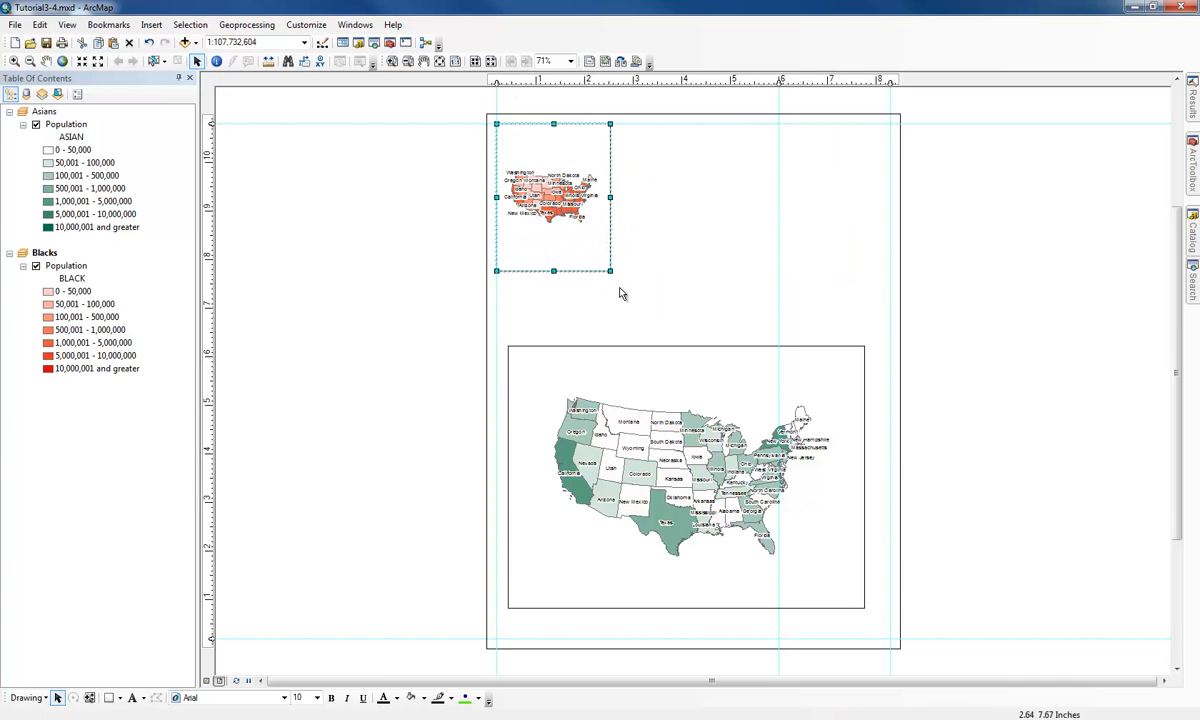
left_click_drag(610, 271, 779, 321)
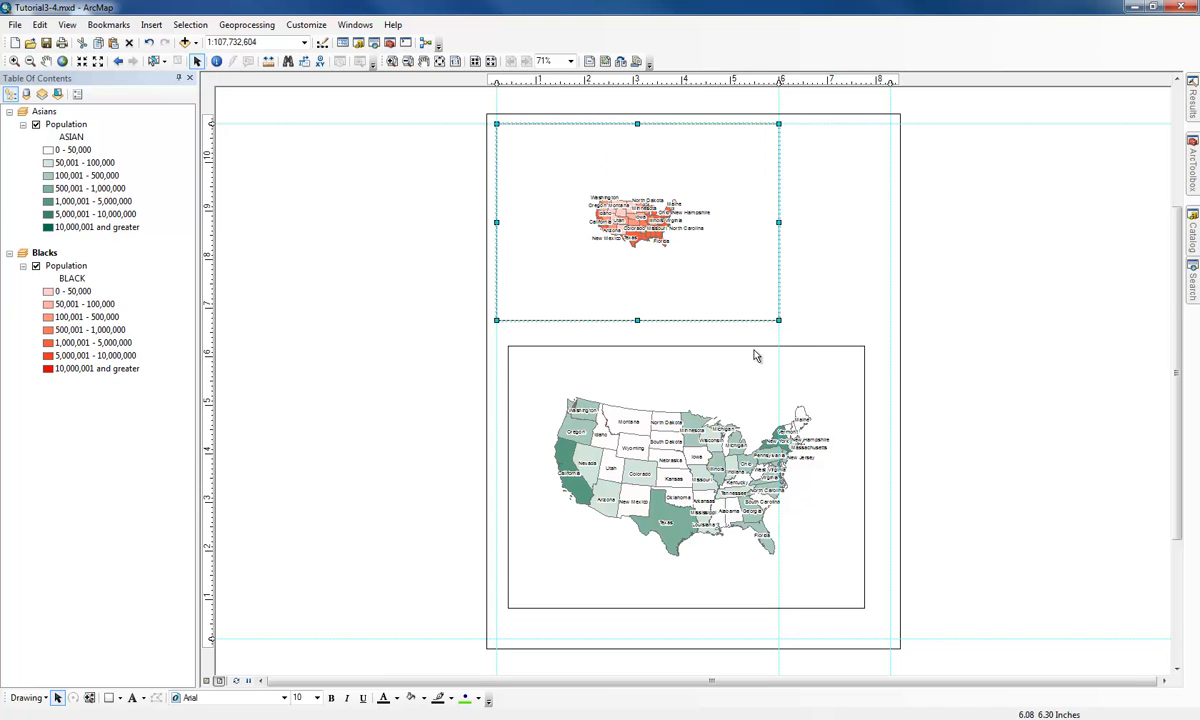
Step: Shift the Blacks data frame aside and fit the Asians data frame between the upper-left margin guides and the 6-inch guide
mouse_move(648, 236)
left_mouse_down()
mouse_move(531, 310)
mouse_move(612, 272)
mouse_move(643, 235)
left_mouse_up()
left_click_drag(556, 233, 364, 444)
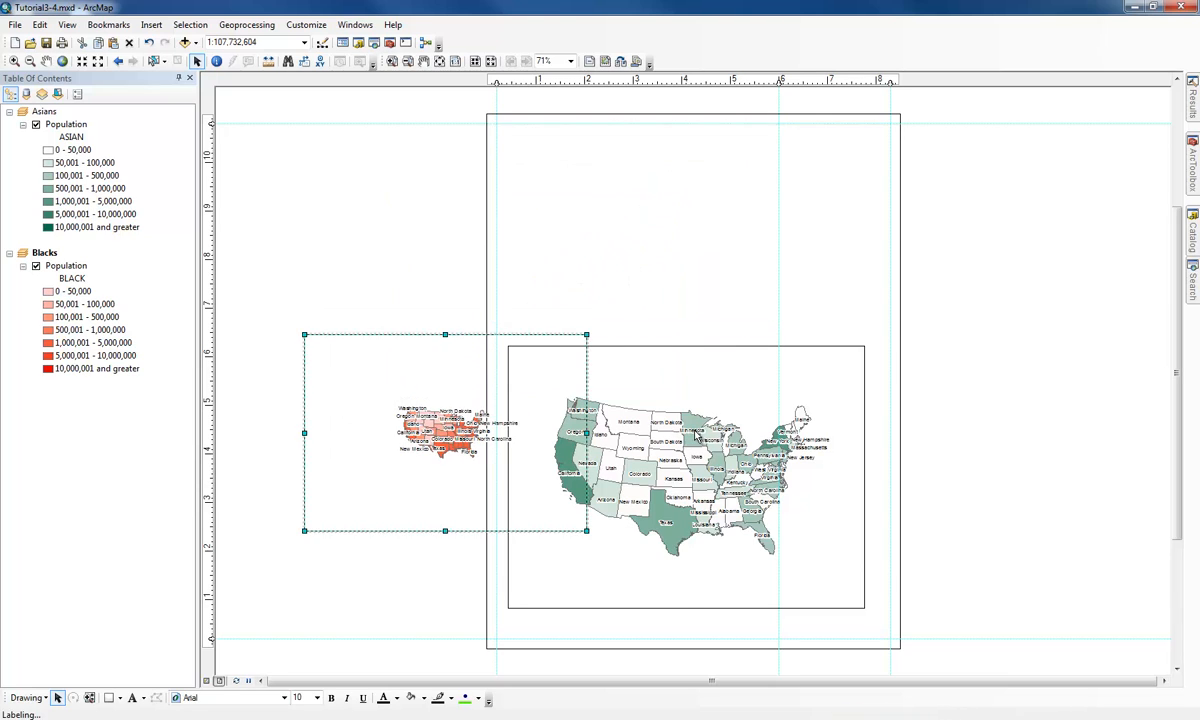
left_click(726, 390)
left_click_drag(726, 390, 714, 167)
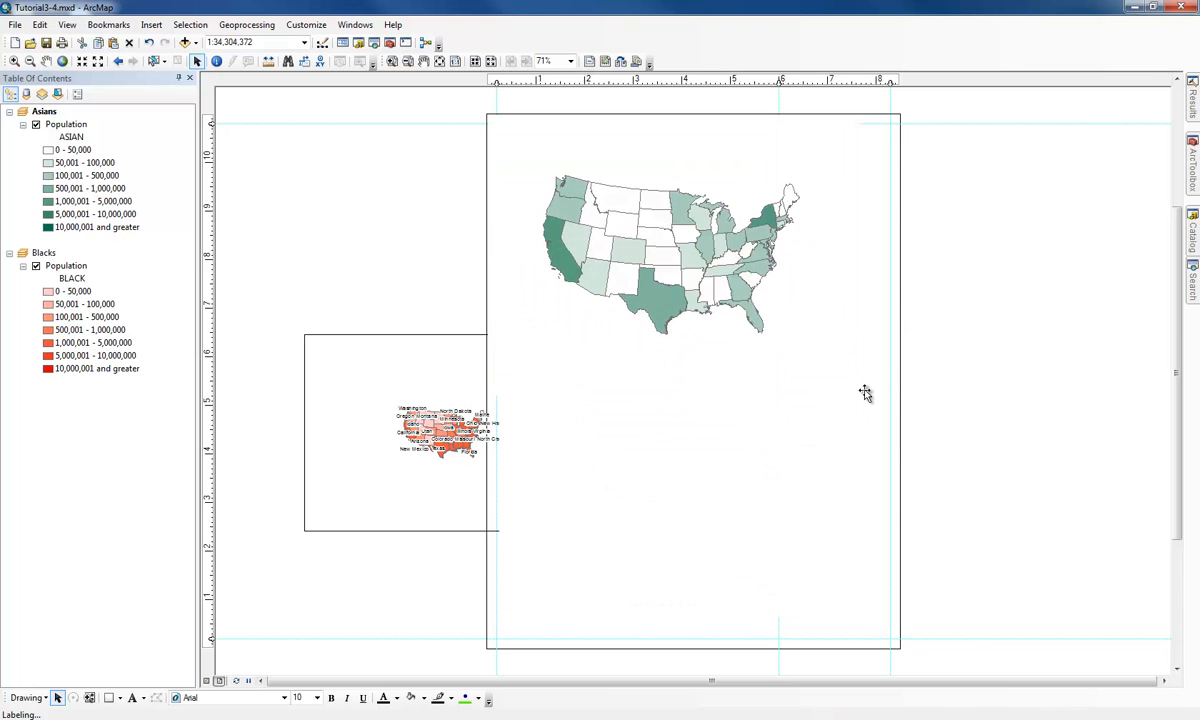
left_click_drag(853, 386, 779, 314)
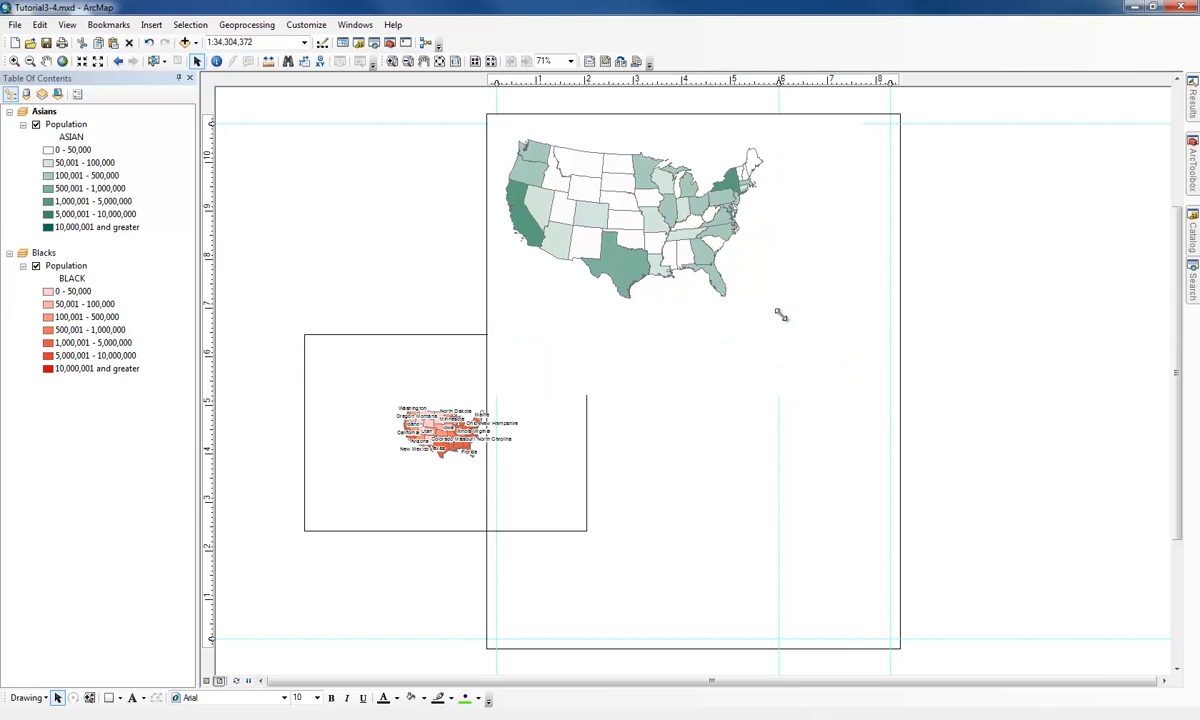
Step: Place the Blacks data frame to the right of the Asians frame on the top guide and resize it to the same height
left_click(575, 428)
left_click_drag(393, 453, 589, 468)
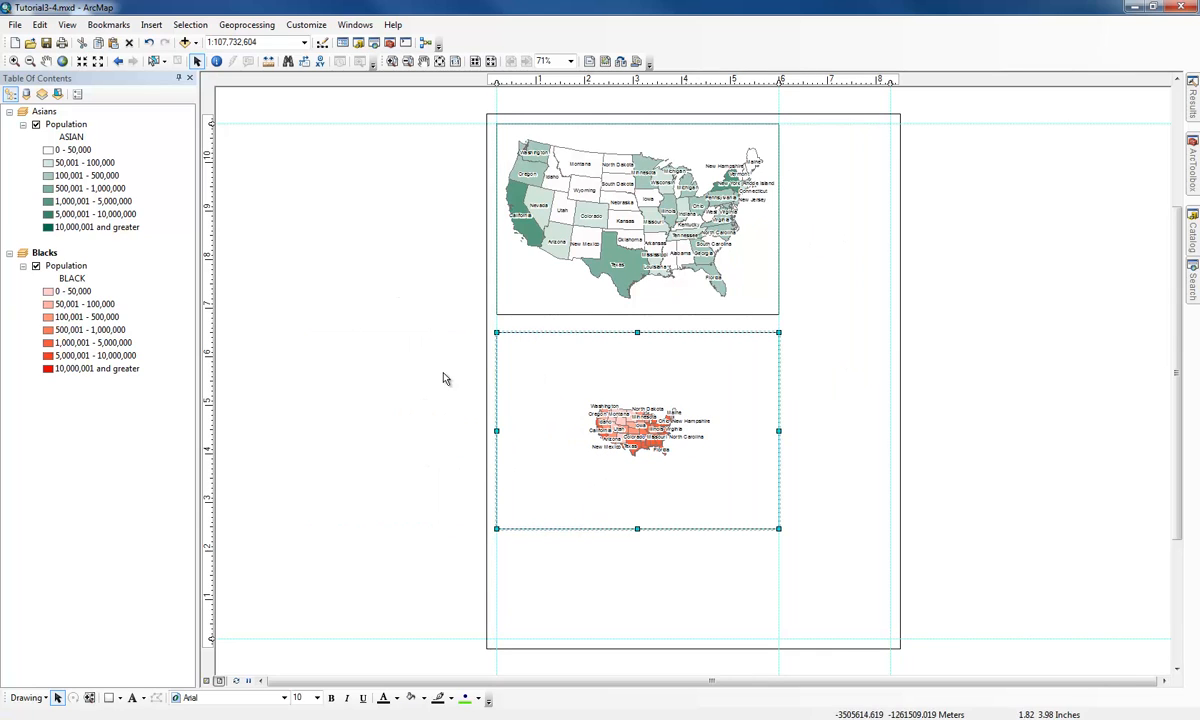
left_click(391, 348)
left_click(603, 464)
left_click_drag(603, 464, 905, 248)
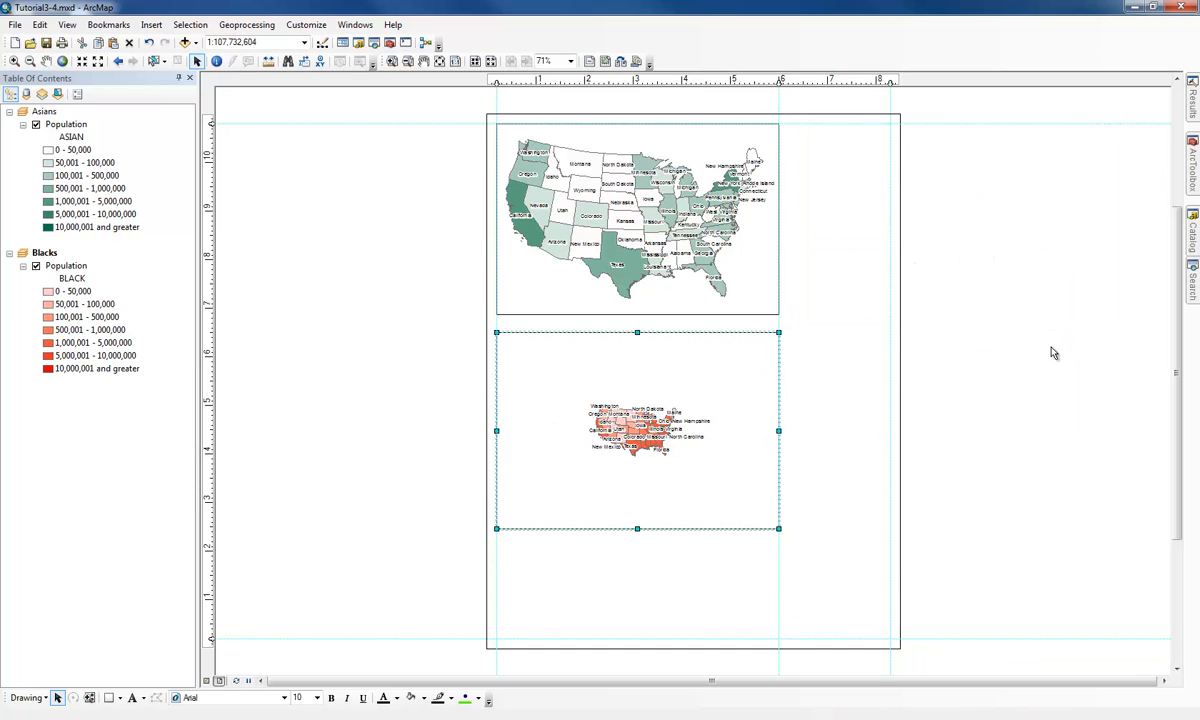
left_click_drag(1078, 320, 1073, 314)
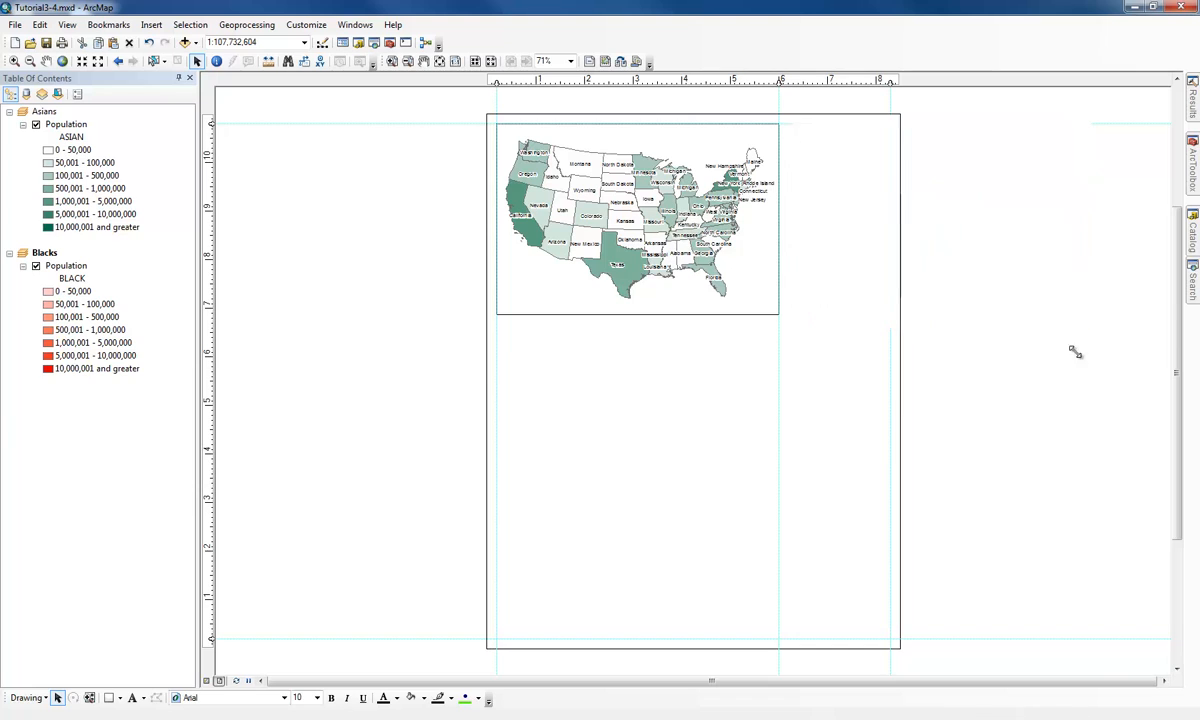
Step: Set a horizontal guide just below the Asians data frame and extend the lower edges of both data frames to it
left_click(211, 308)
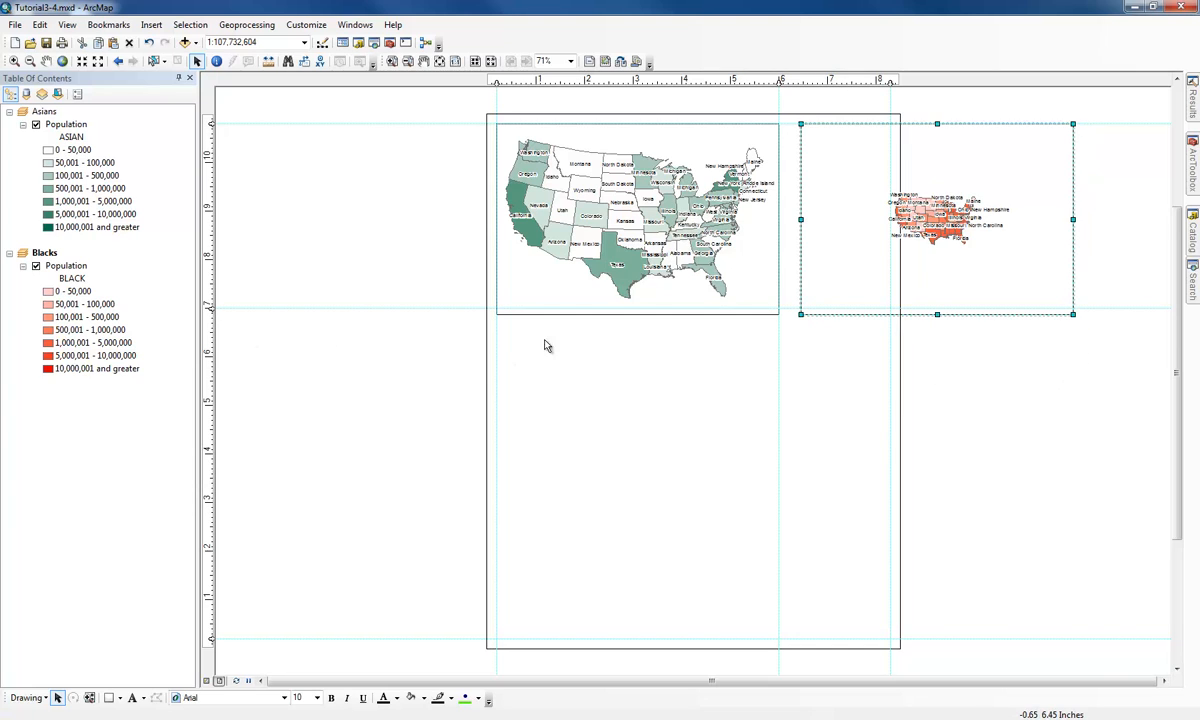
left_click_drag(211, 308, 211, 317)
left_click(742, 282)
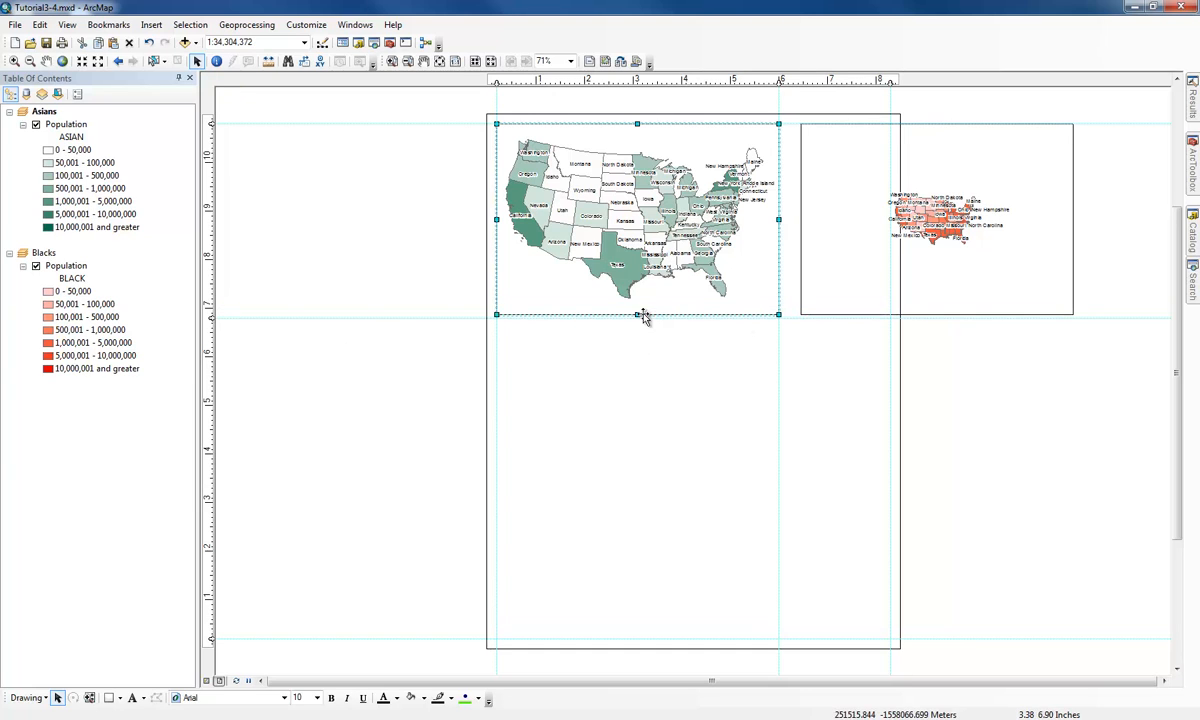
left_click_drag(638, 315, 638, 320)
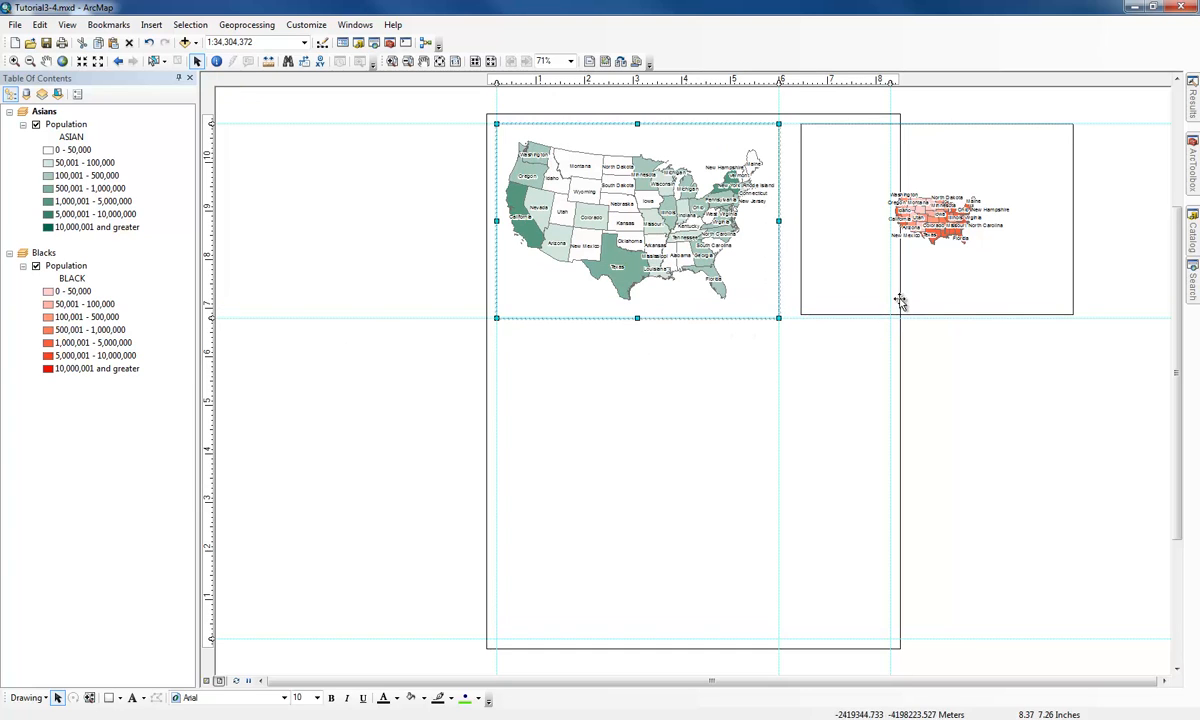
left_click(899, 299)
left_click_drag(937, 314, 937, 319)
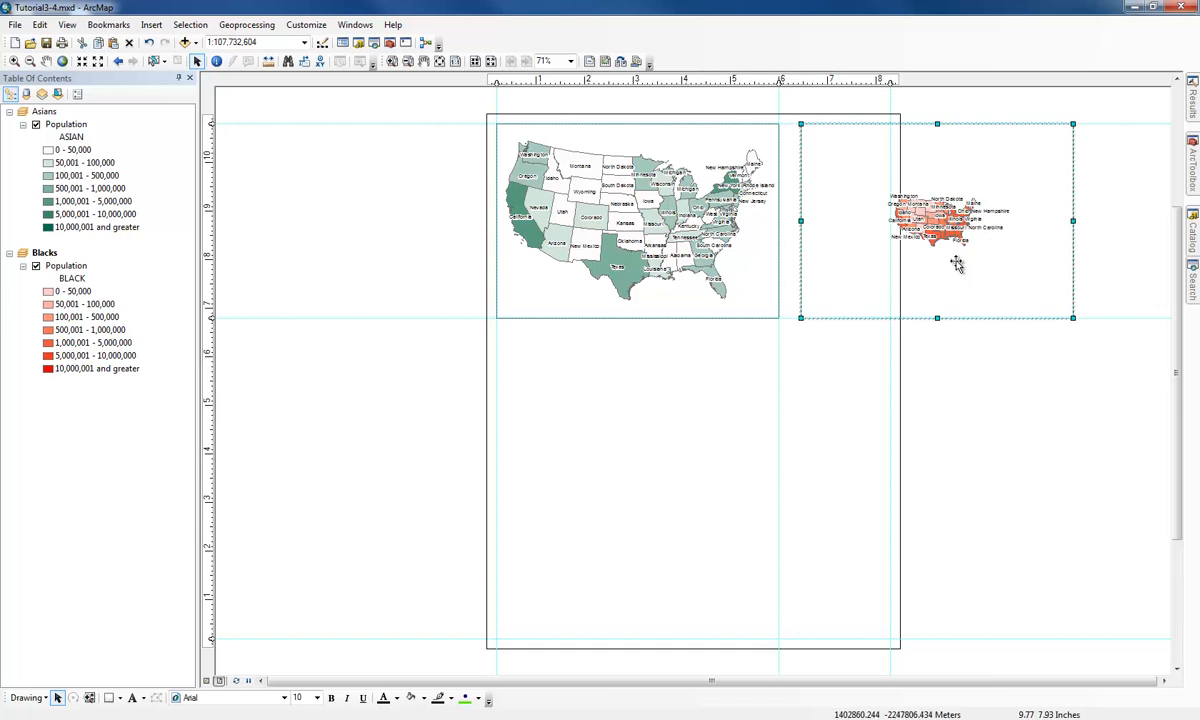
Step: Move the Blacks data frame below the Asians frame, add a guide along its upper edge, and widen it to the 6-inch guide
mouse_move(941, 246)
left_mouse_down()
mouse_move(947, 329)
mouse_move(680, 484)
mouse_move(646, 488)
mouse_move(573, 464)
mouse_move(562, 440)
left_mouse_up()
left_click(209, 332)
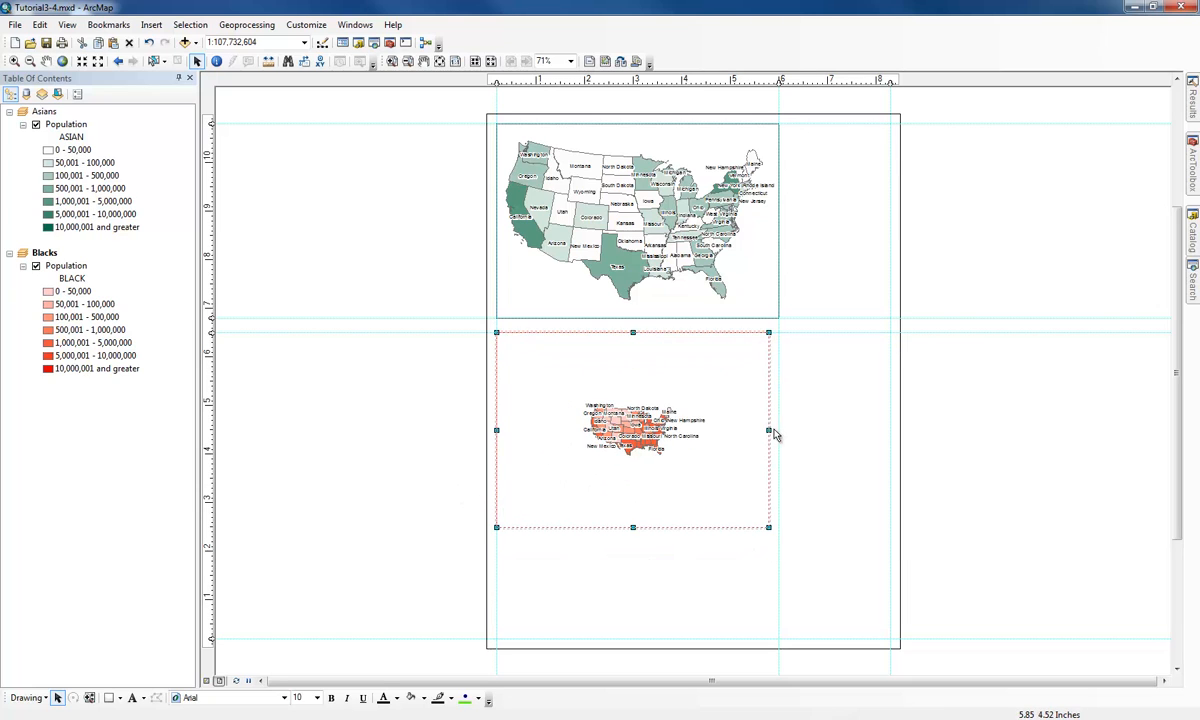
left_click_drag(773, 428, 779, 428)
left_click(443, 452)
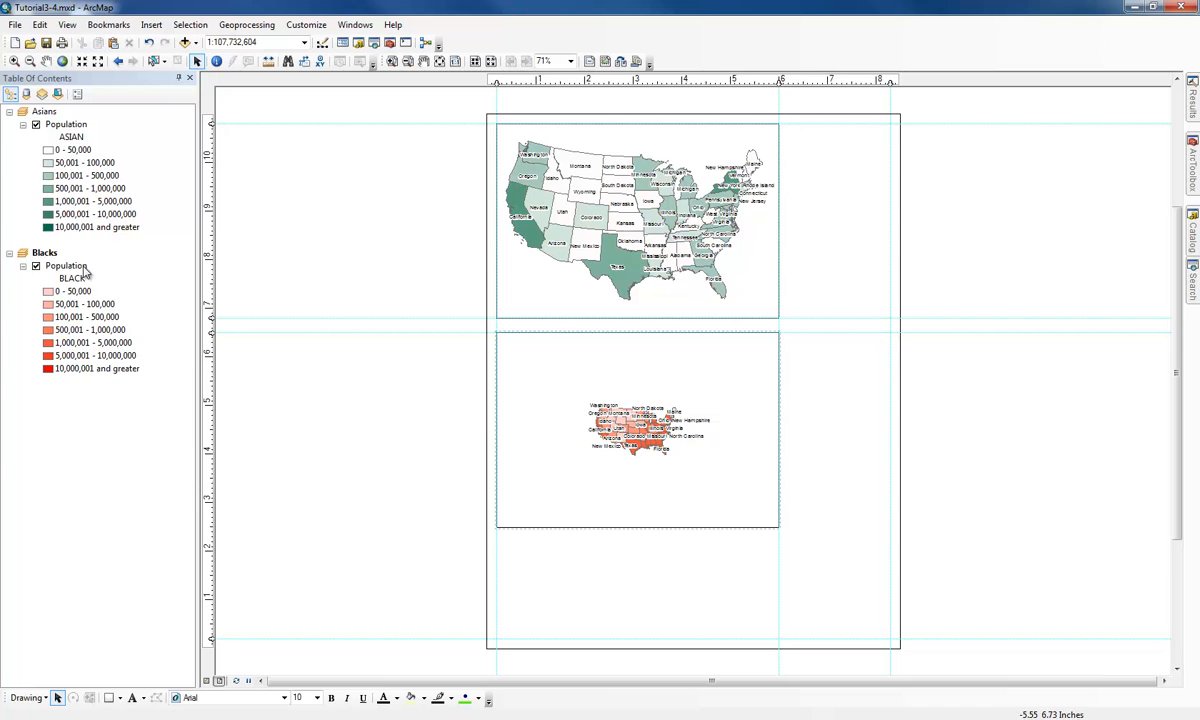
Step: Zoom the maps in the Blacks and Asians data frames out to the full extent of their Population layers
left_click(44, 253)
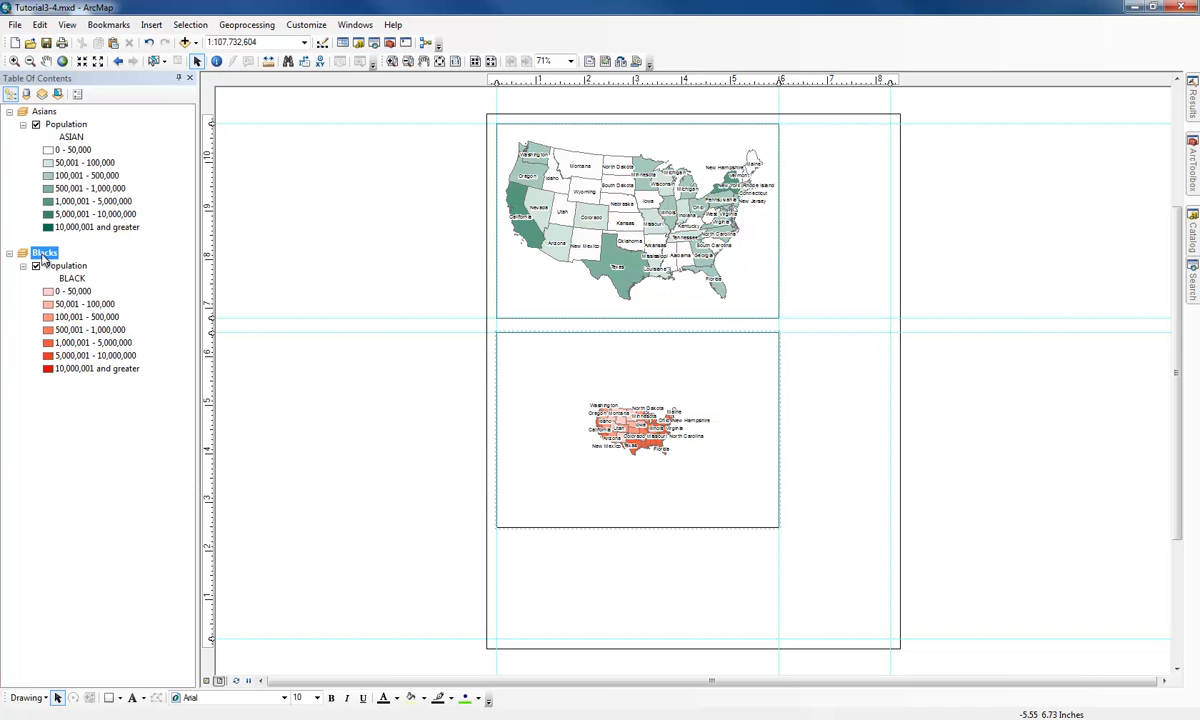
left_click(62, 61)
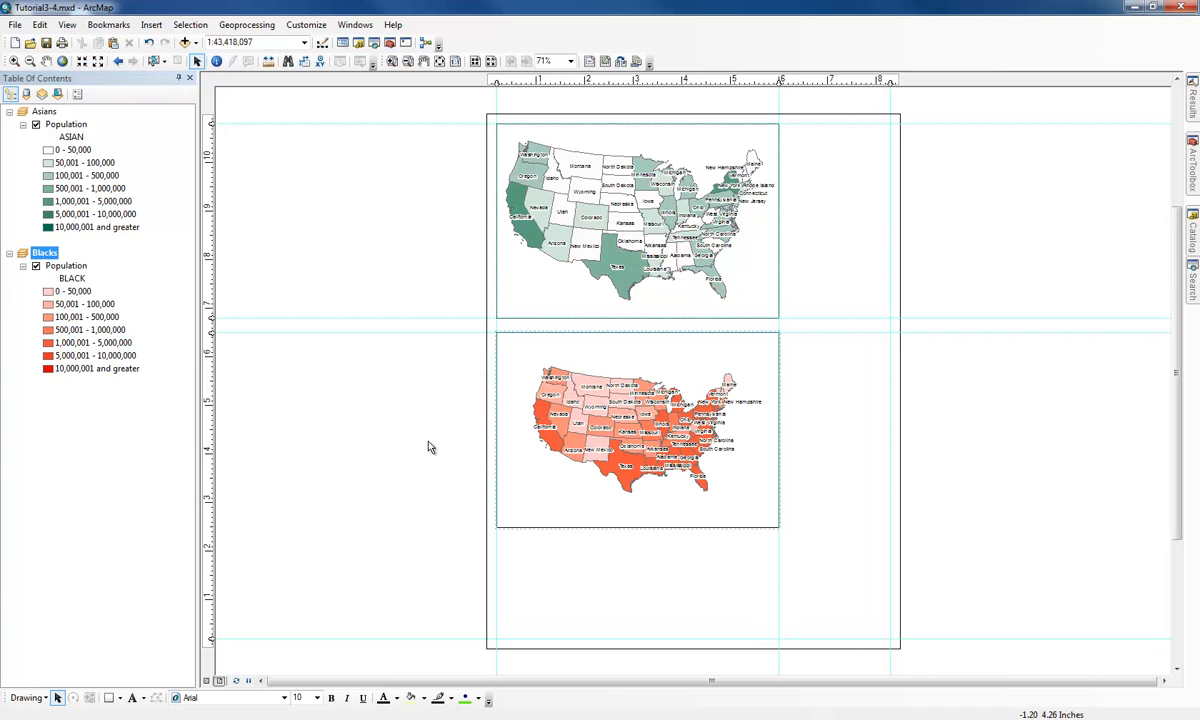
right_click(64, 266)
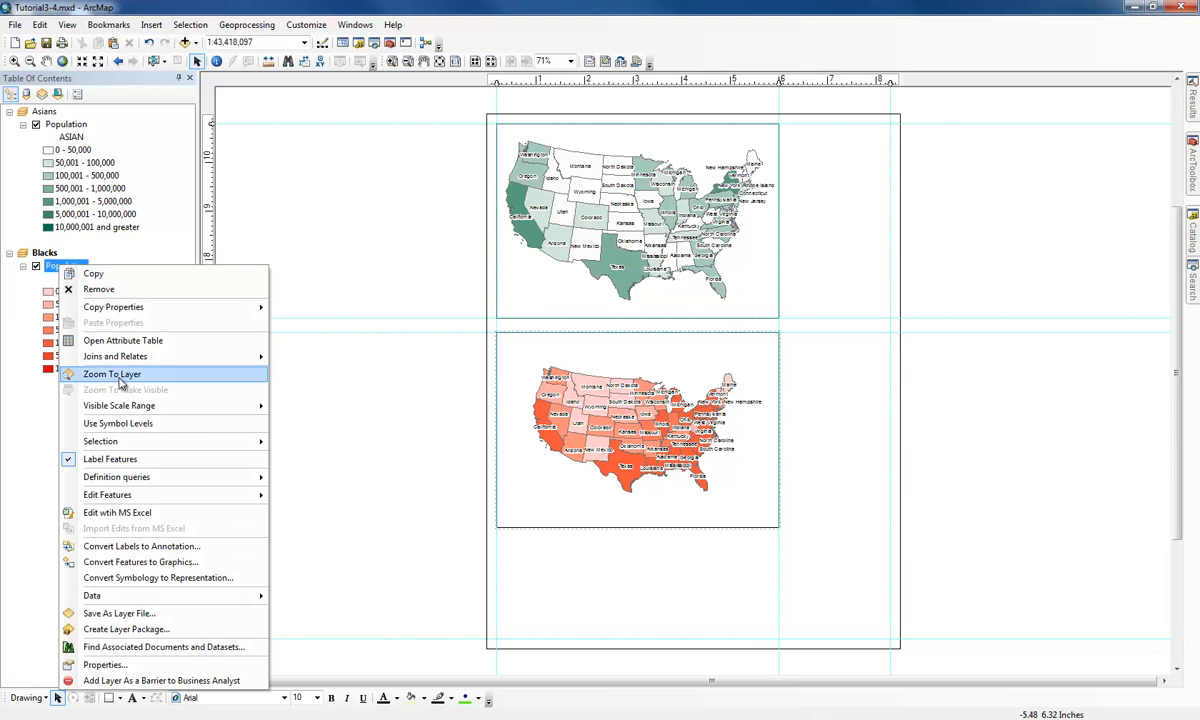
left_click(112, 373)
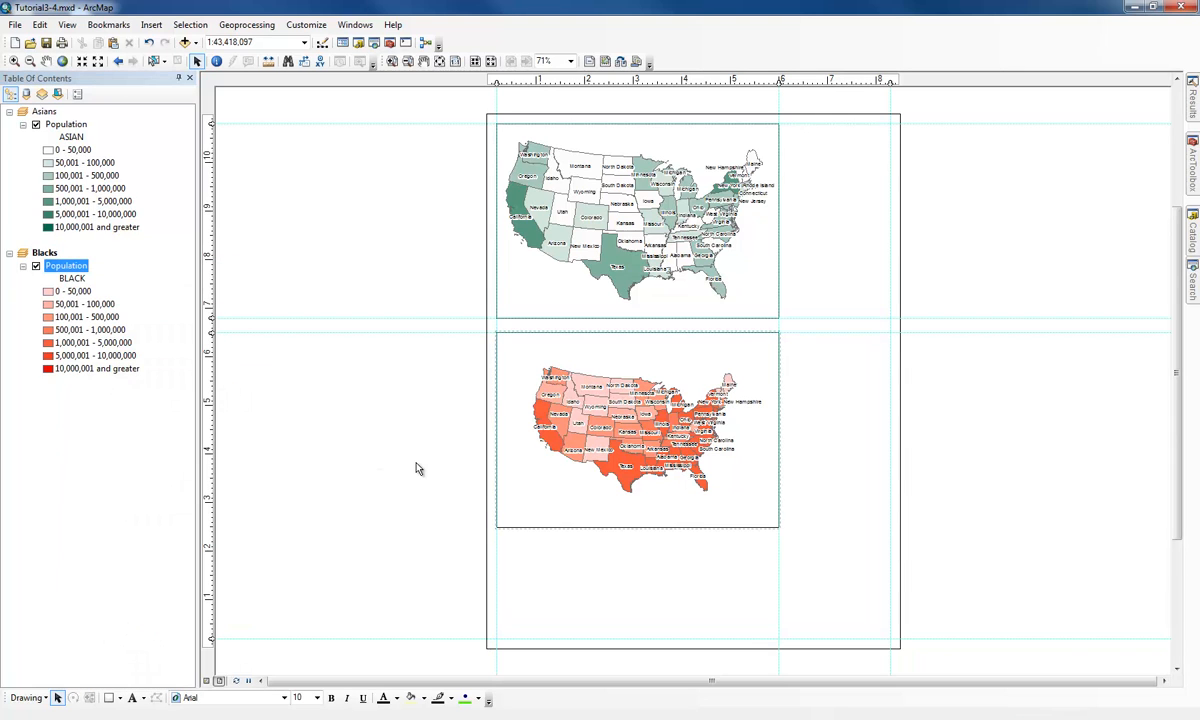
left_click(600, 178)
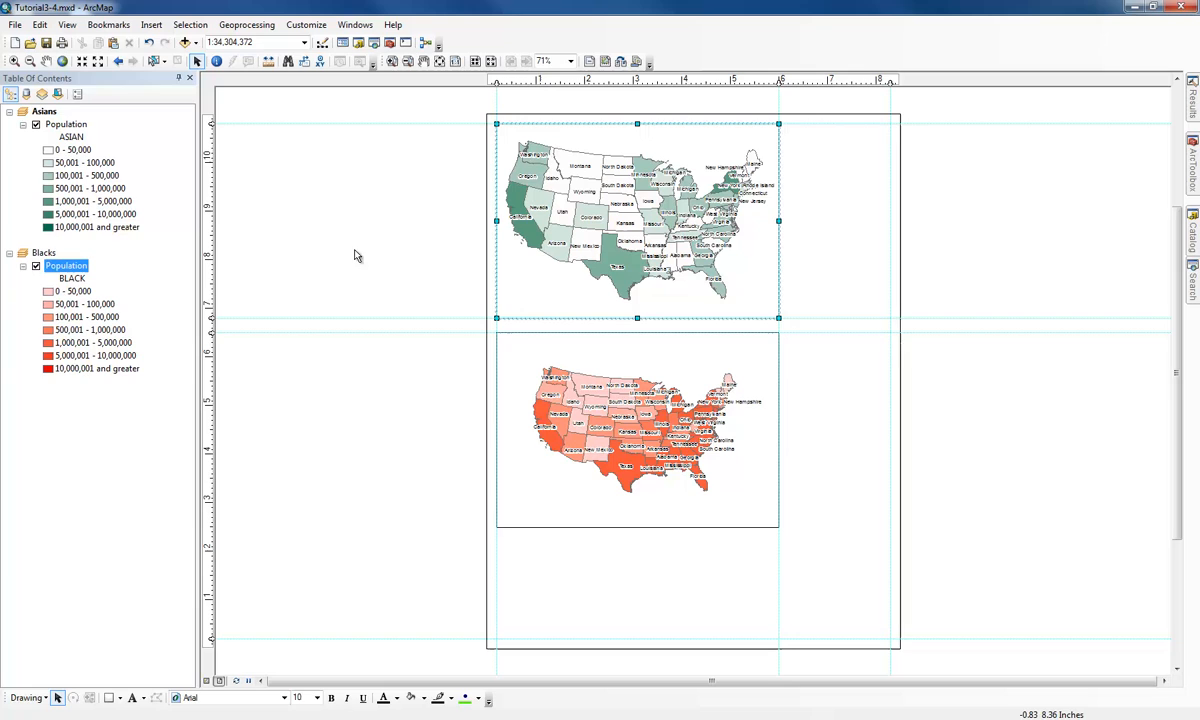
left_click(98, 62)
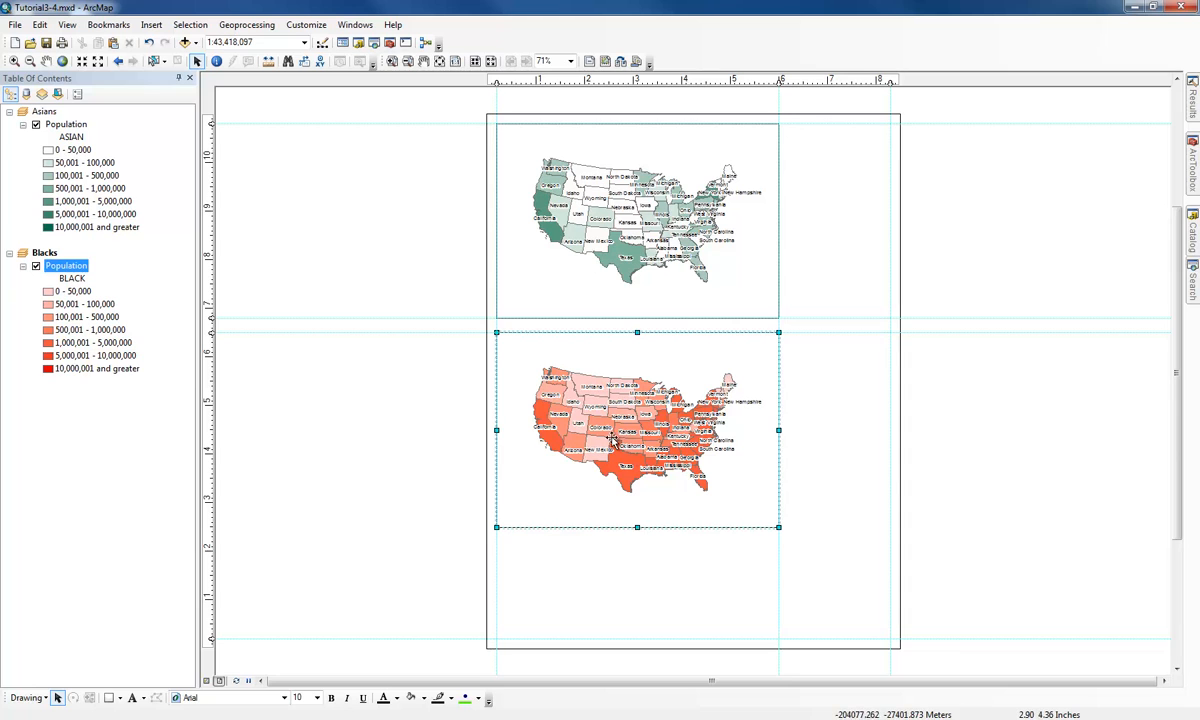
Step: Move the Blacks data frame down onto the bottom margin guide and set a horizontal guide along its upper edge
left_click_drag(610, 388, 648, 504)
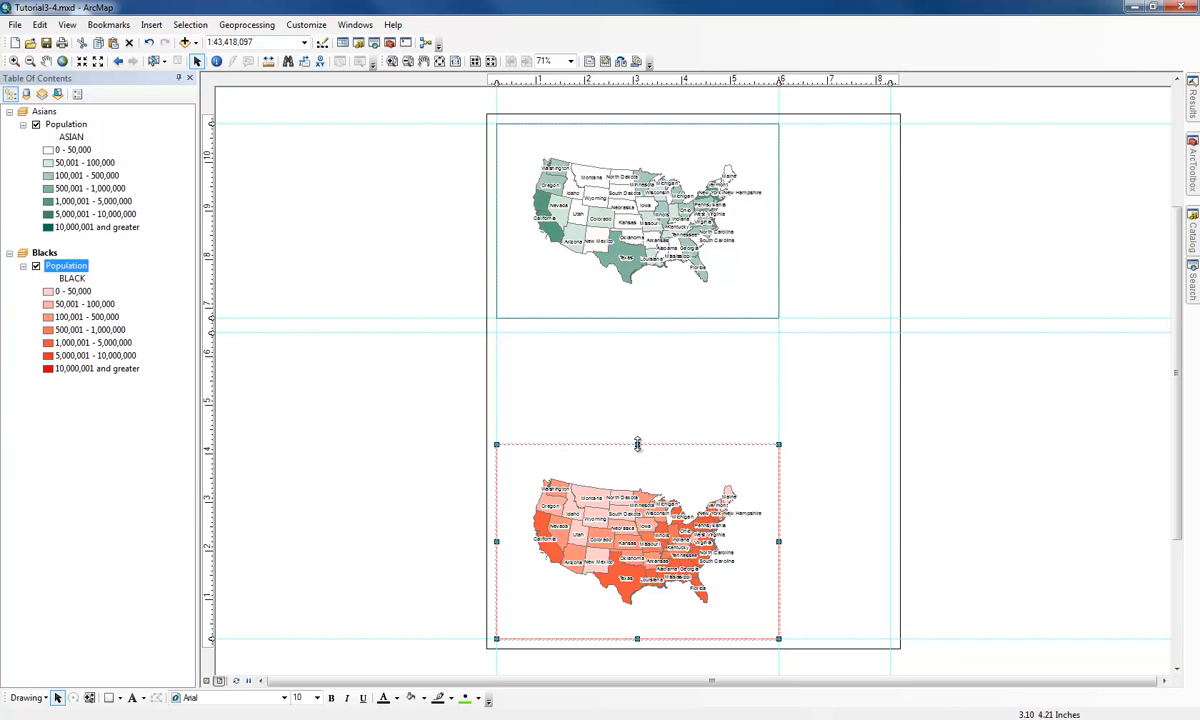
mouse_move(637, 444)
left_mouse_down()
mouse_move(640, 392)
mouse_move(640, 445)
left_mouse_up()
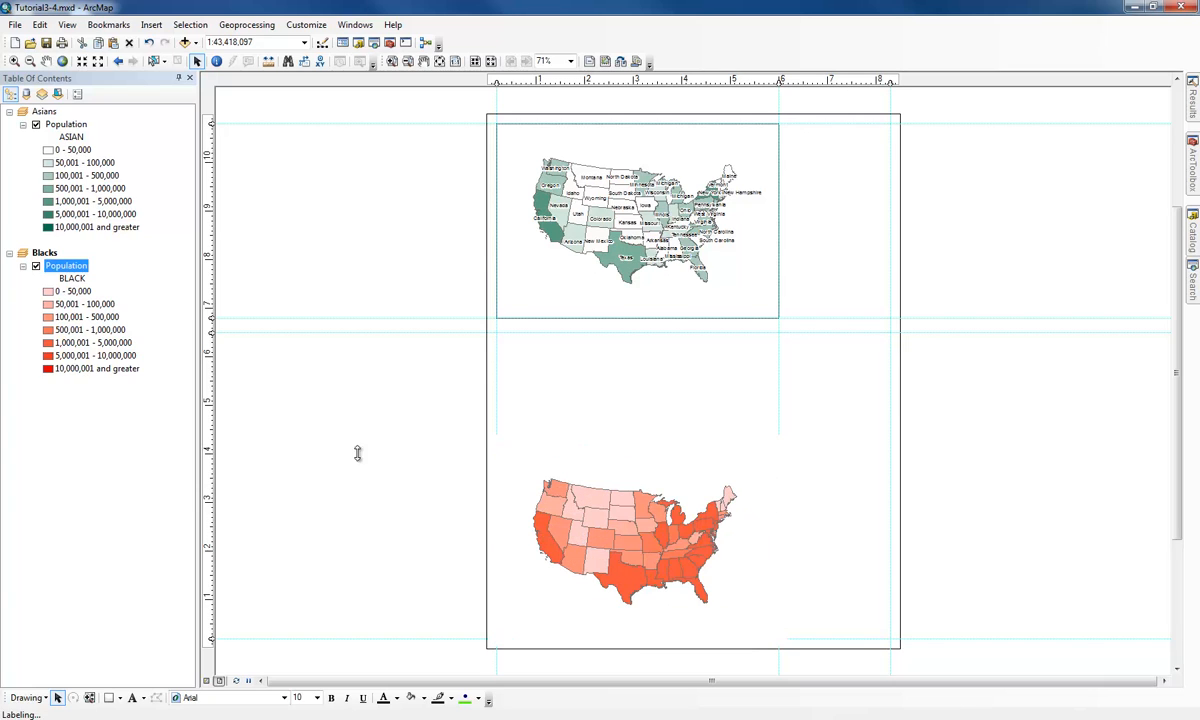
left_click(211, 454)
left_click_drag(211, 454, 211, 445)
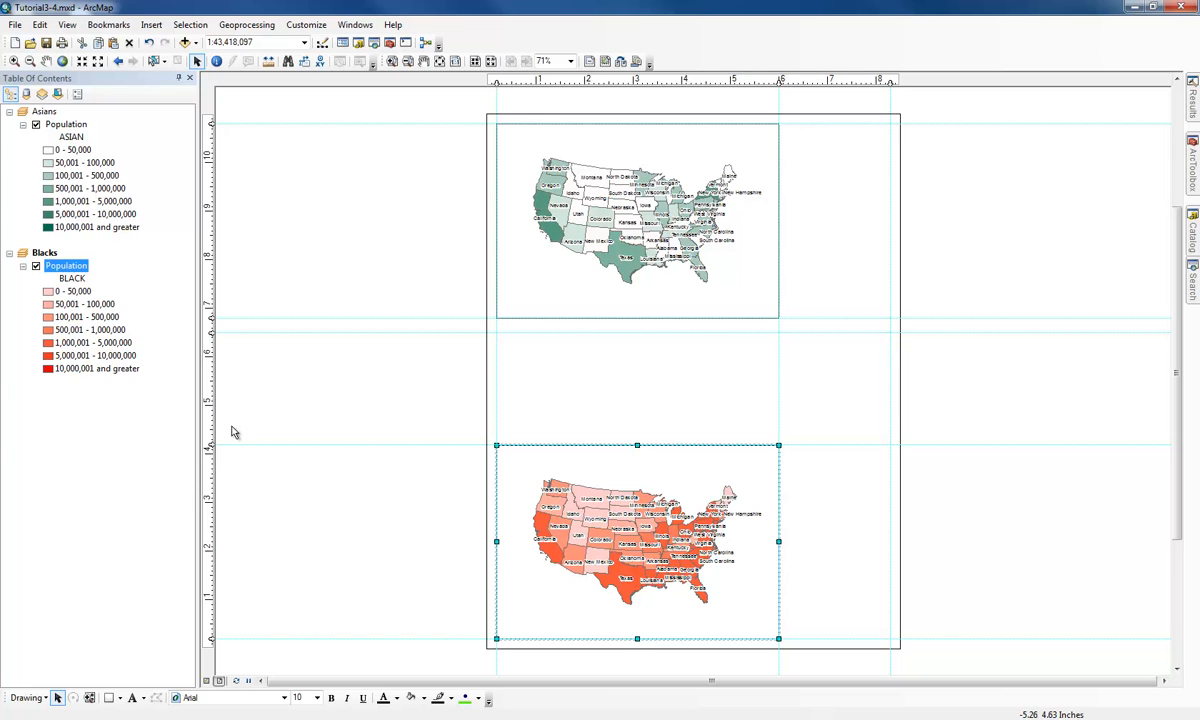
Step: Add horizontal guides at about 5.2 and 6 inches, then stretch the Blacks frame up and the Asians frame down to them
left_click(211, 397)
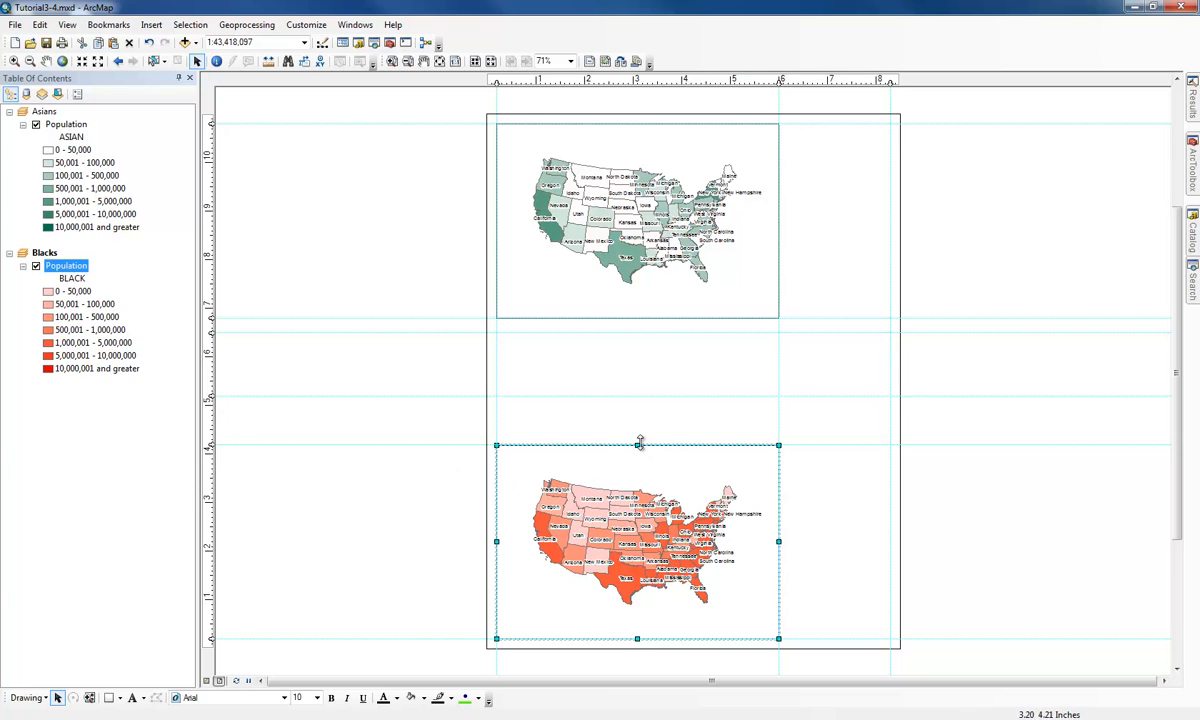
left_click_drag(638, 444, 643, 405)
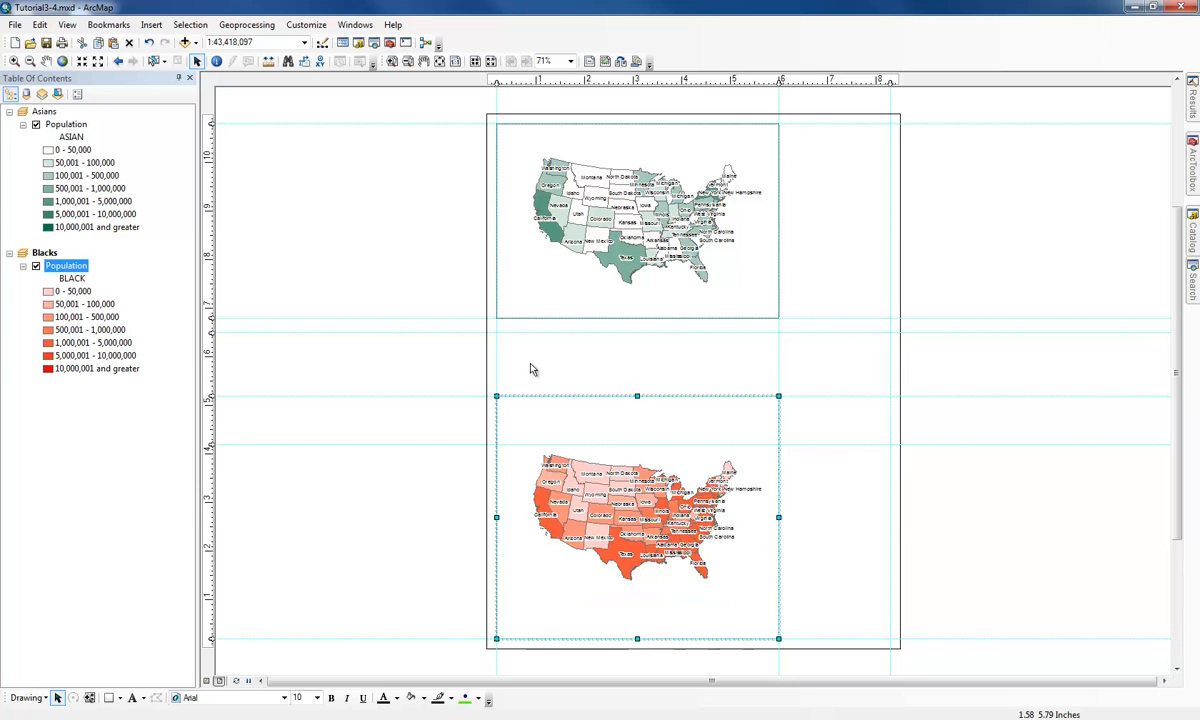
left_click(211, 335)
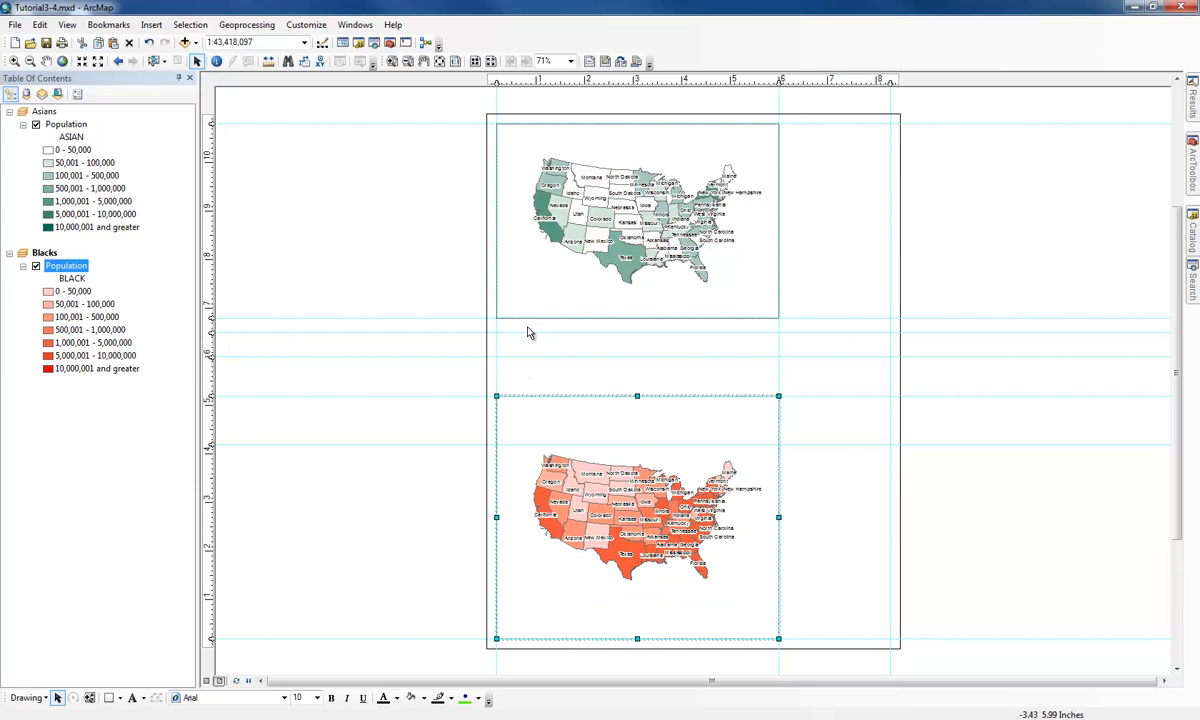
left_click(637, 313)
left_click_drag(637, 318, 637, 356)
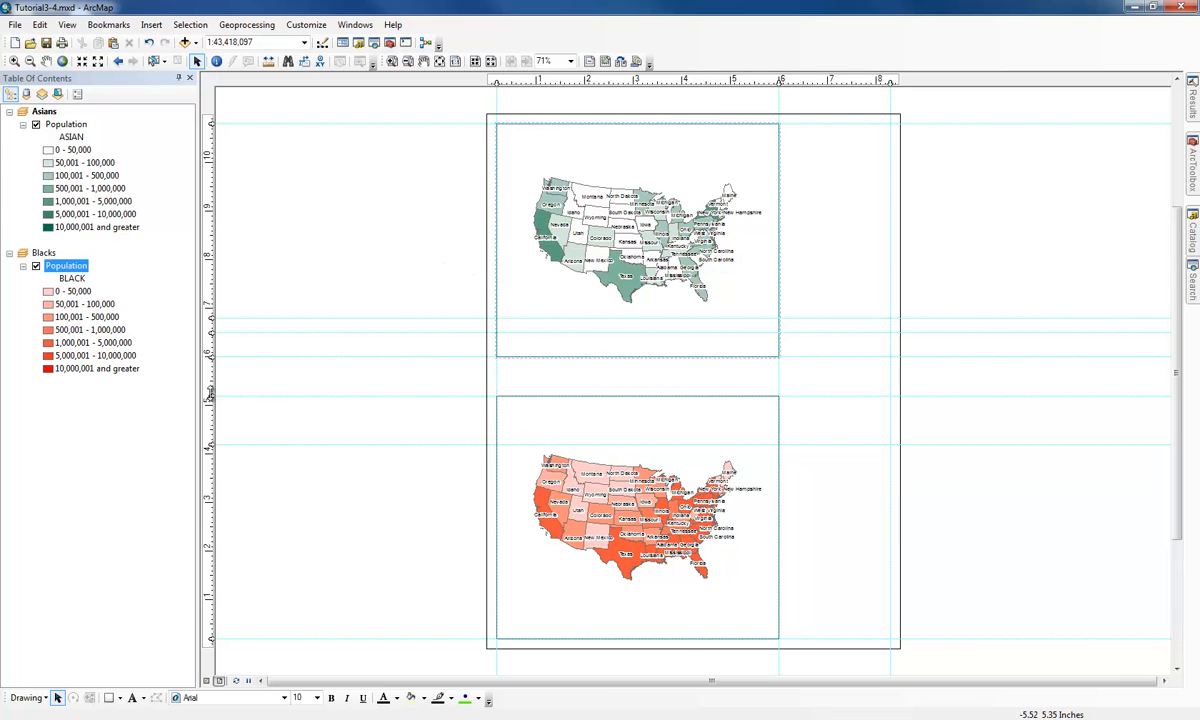
Step: Clear the horizontal guides at about 5.2, 6 and 6.5 inches
right_click(211, 394)
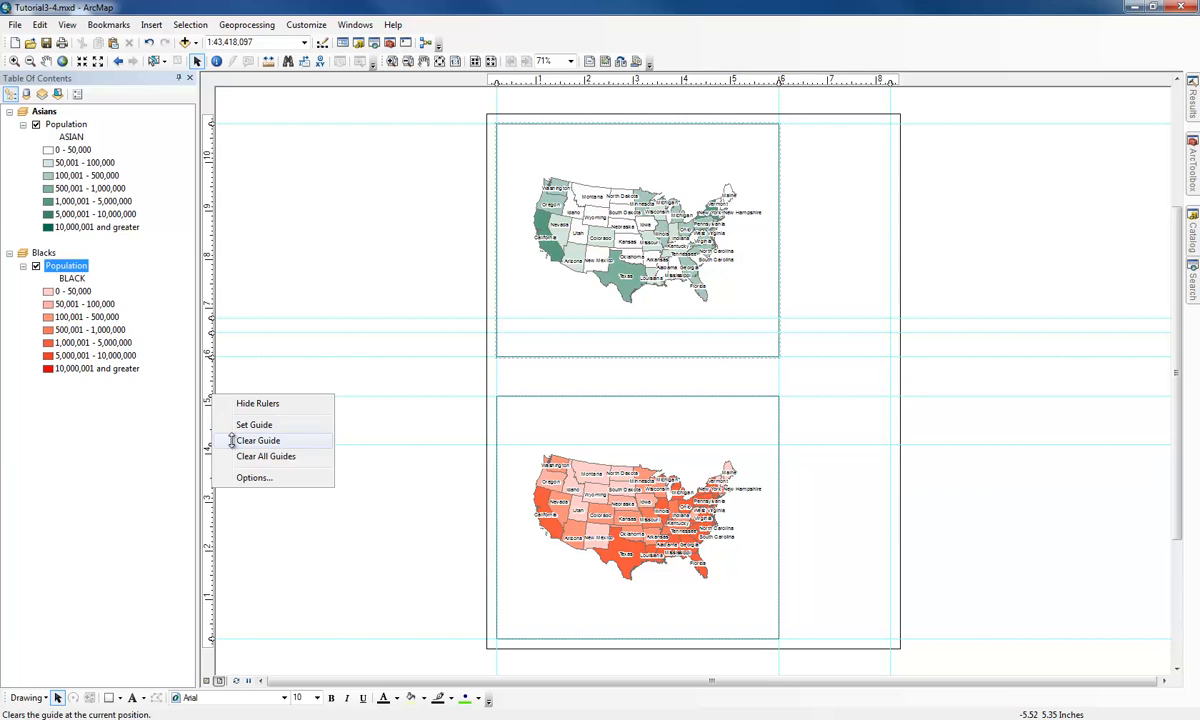
left_click(215, 438)
right_click(209, 355)
left_click(233, 400)
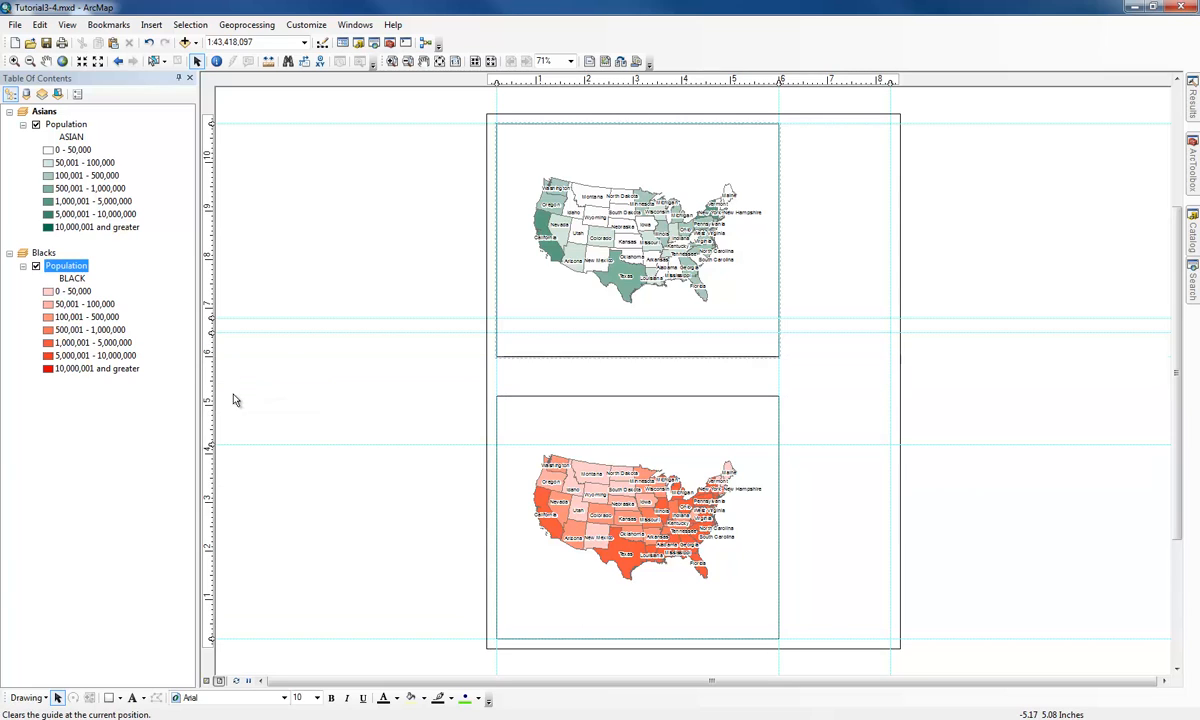
right_click(213, 332)
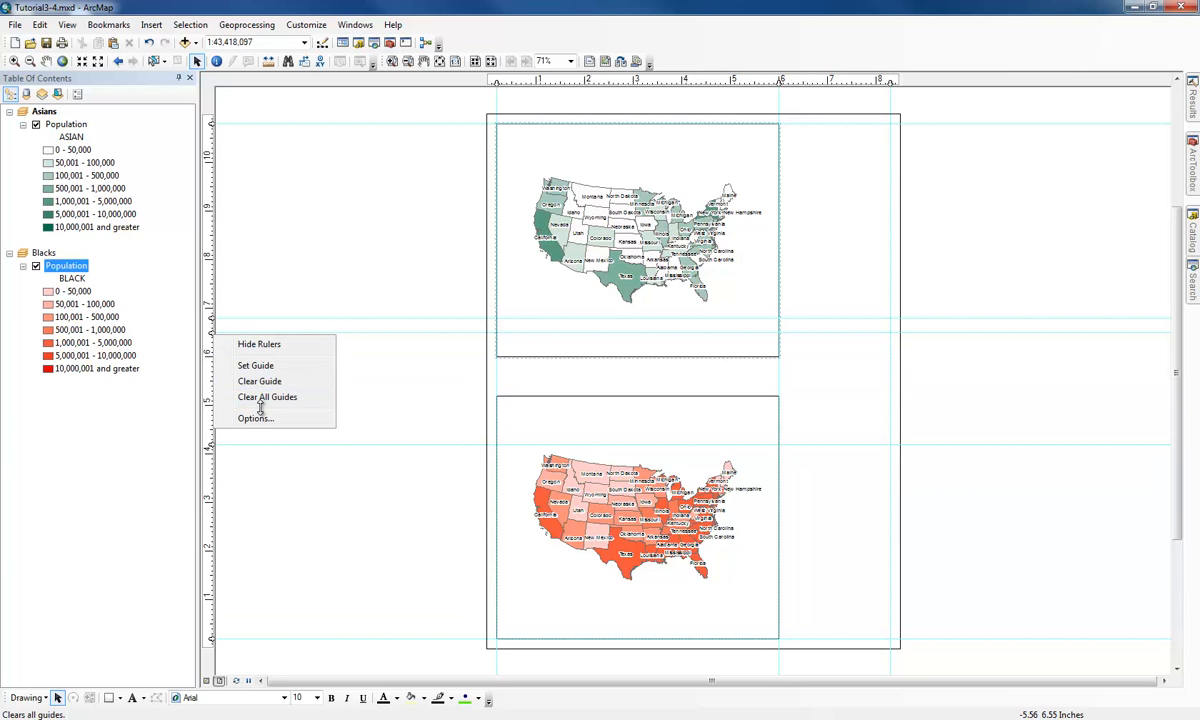
left_click(266, 384)
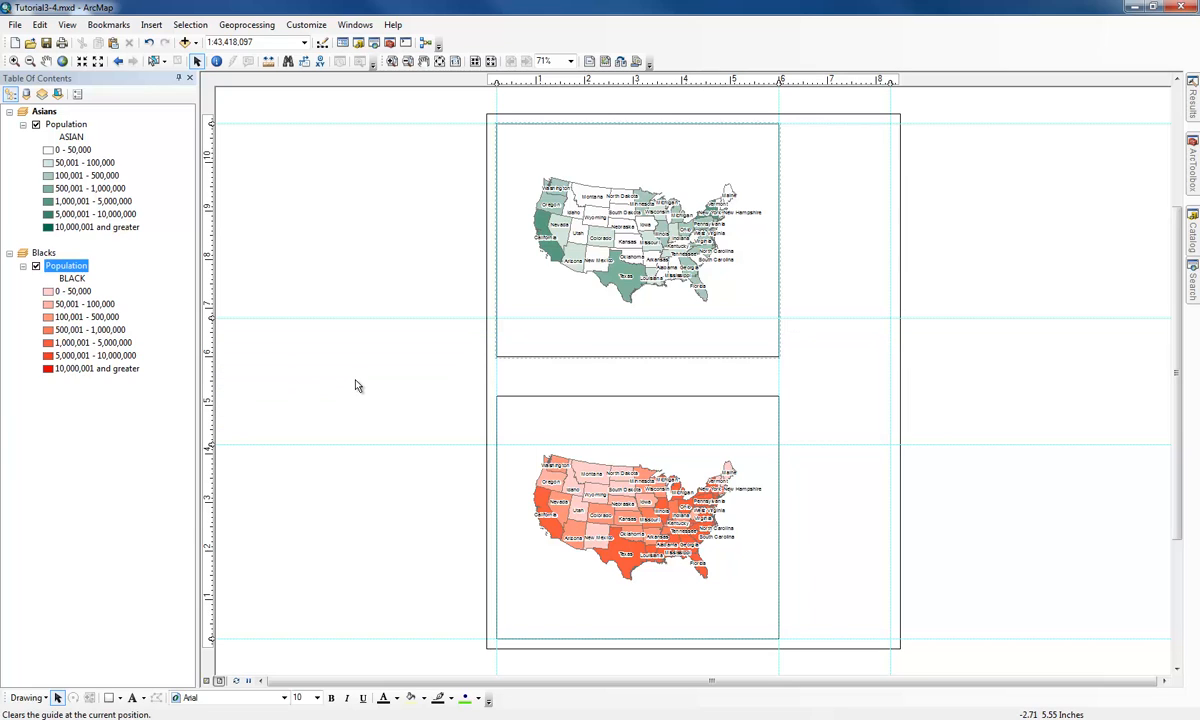
Step: Put horizontal guides back along the Asians frame's lower edge and the Blacks frame's upper edge, removing the spare ones near 6.8 and 4.2 inches
left_click_drag(210, 319, 210, 355)
left_click(209, 448)
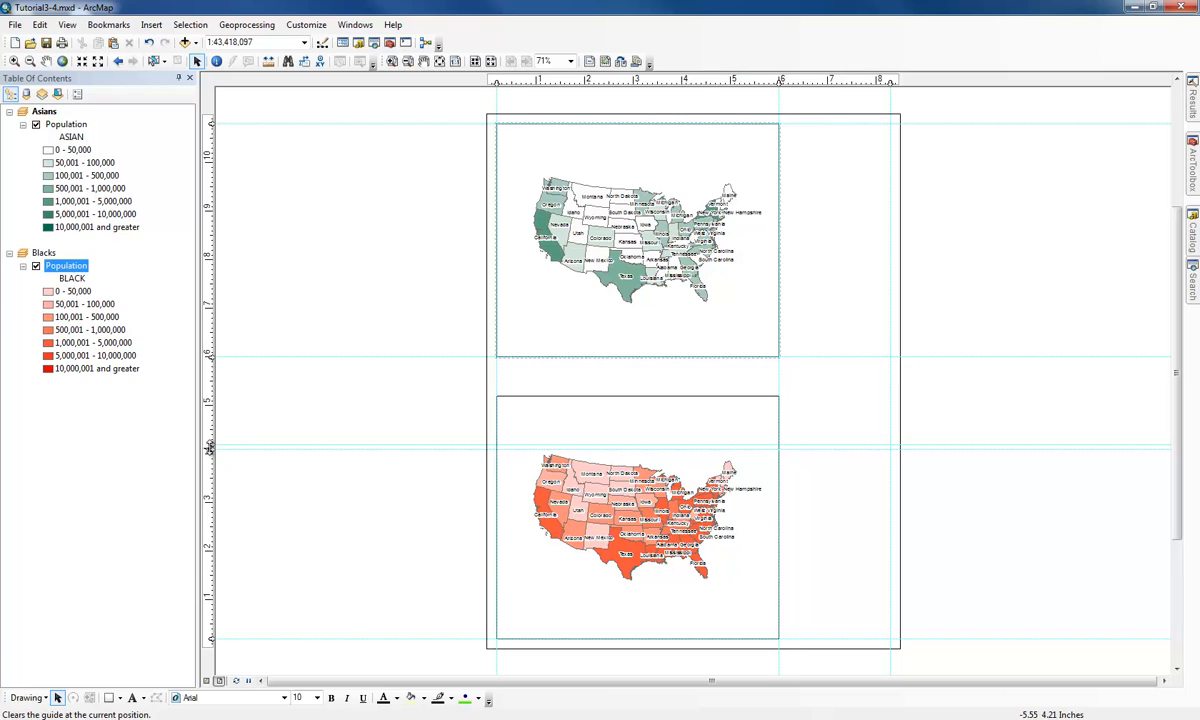
left_click_drag(211, 445, 218, 408)
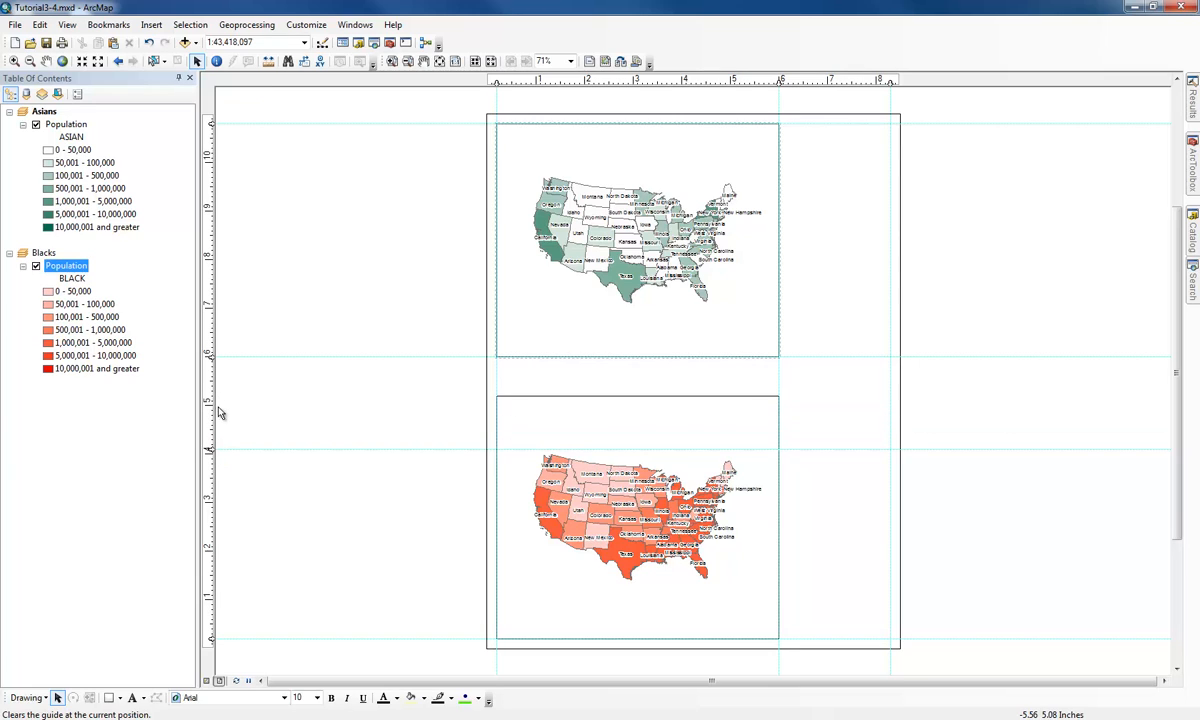
left_click(212, 406)
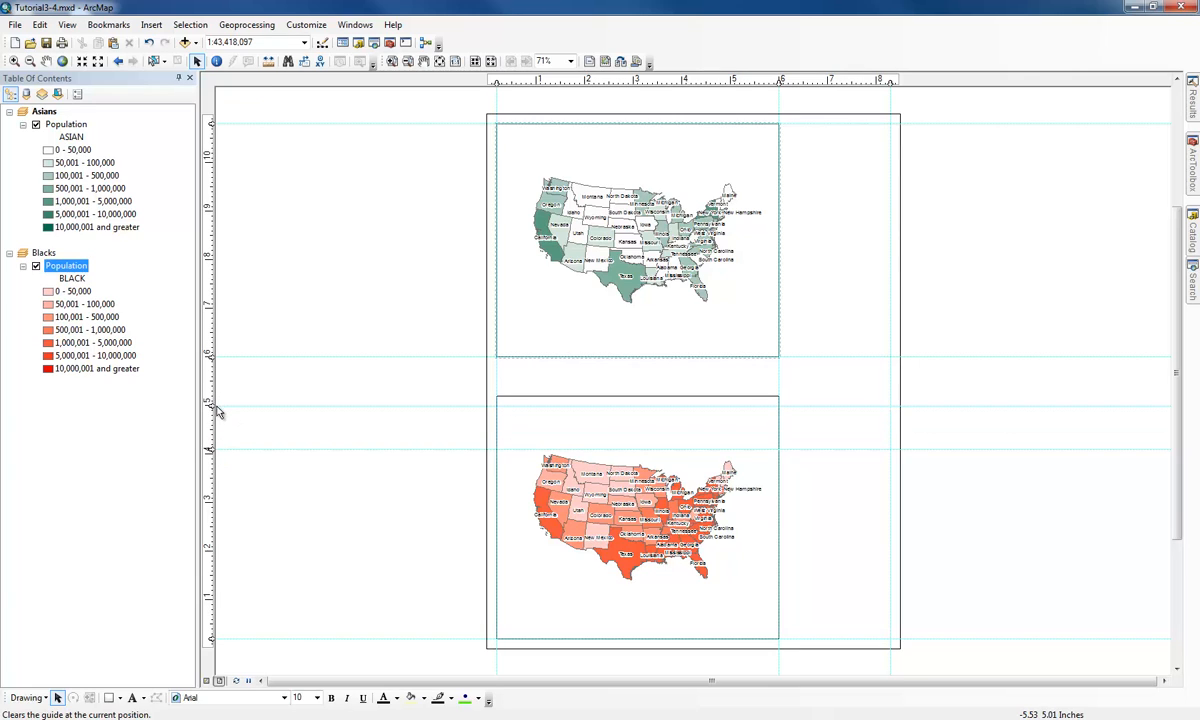
mouse_move(212, 406)
left_mouse_down()
mouse_move(218, 391)
mouse_move(212, 405)
mouse_move(243, 410)
mouse_move(212, 396)
left_mouse_up()
left_click(213, 391)
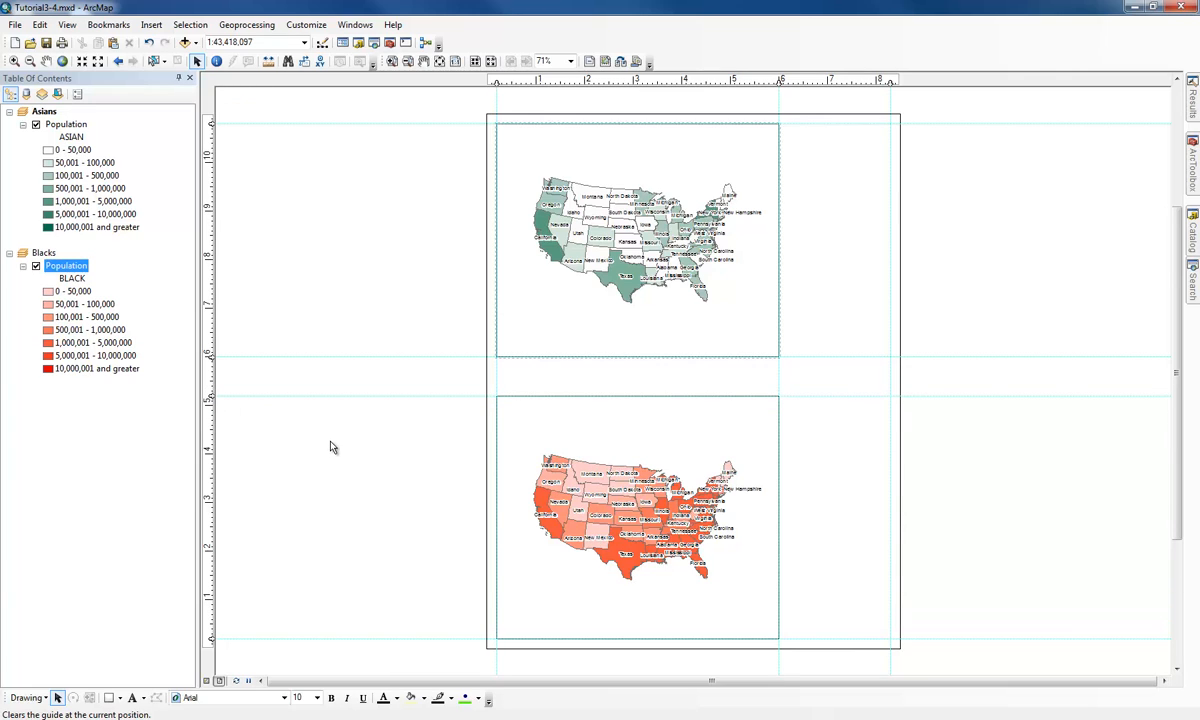
Step: Insert a default single-column legend for the Asians Population layer and place it beside the Asians frame, against the margin and 6-inch horizontal guides
left_click(703, 292)
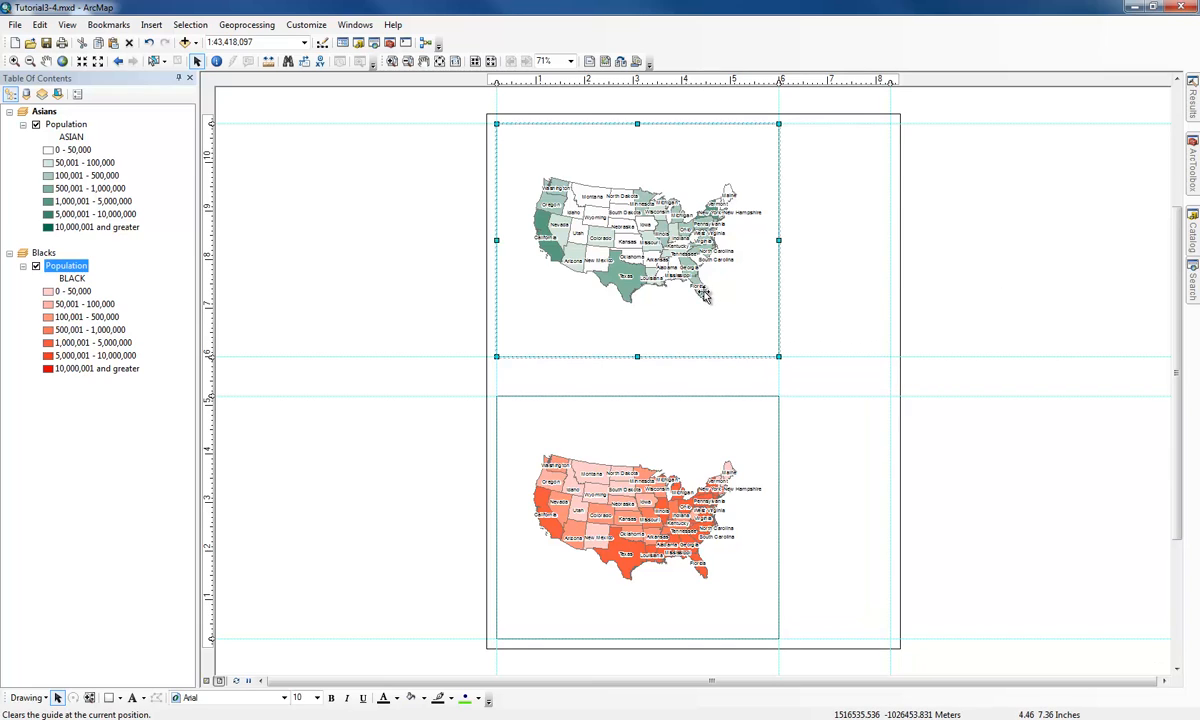
left_click(996, 268)
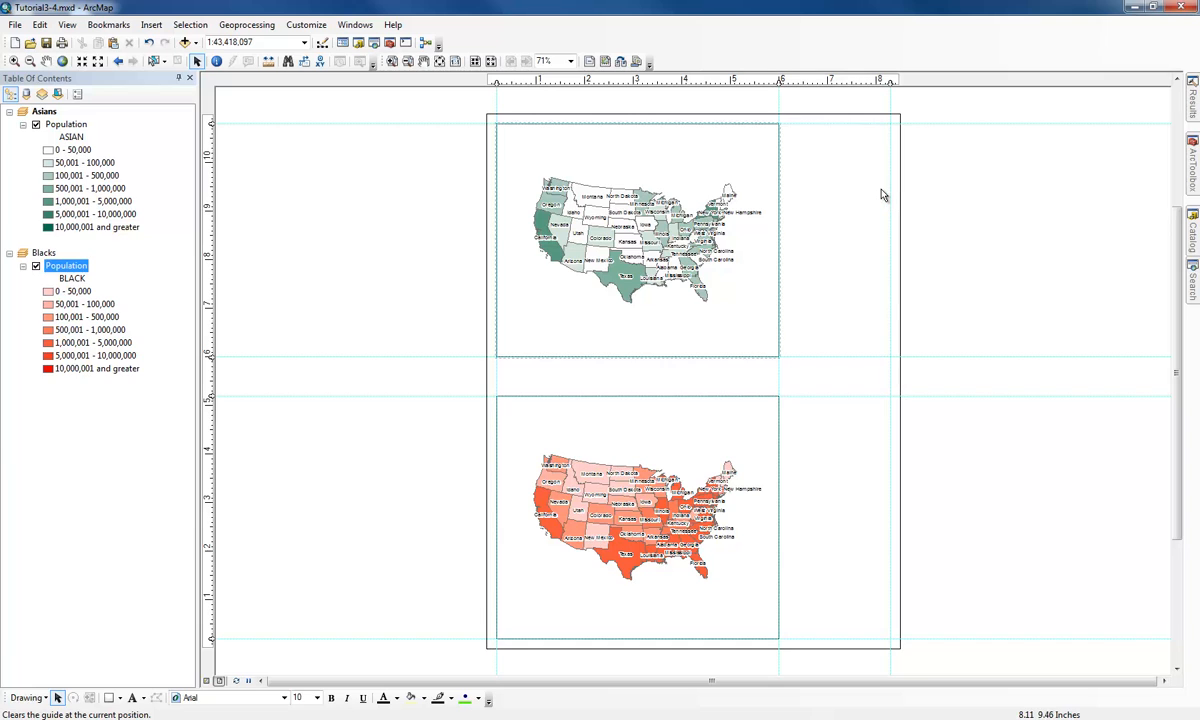
left_click(690, 190)
left_click(151, 25)
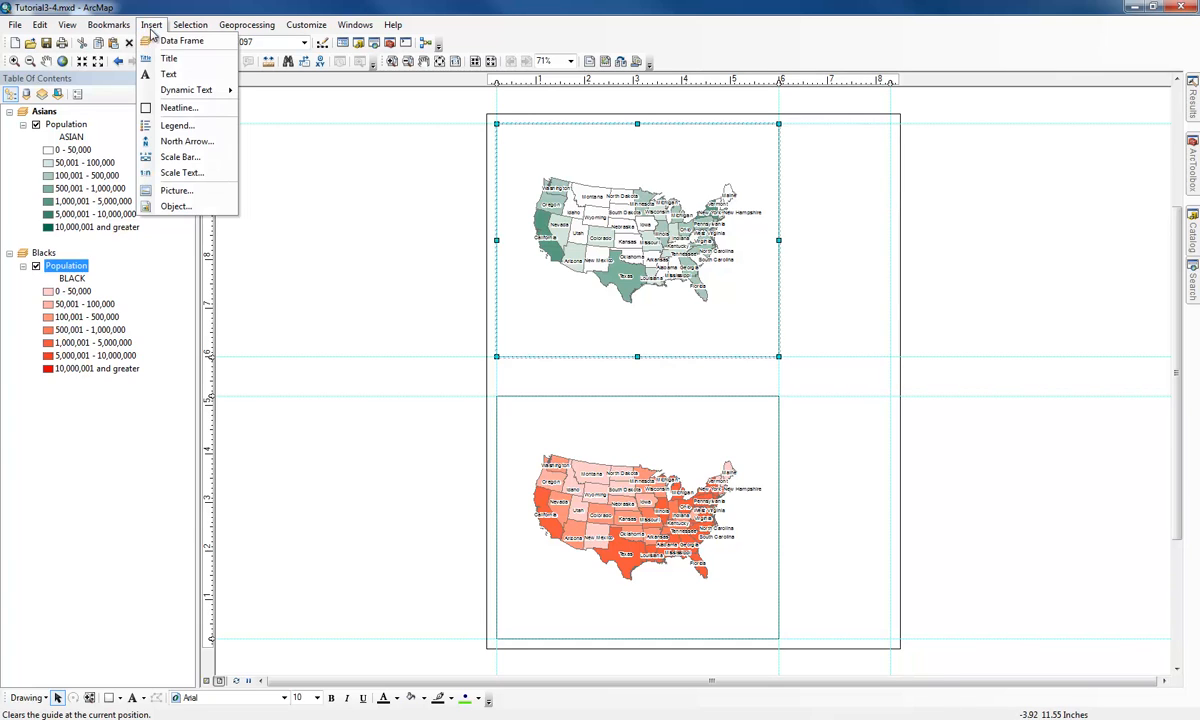
left_click(177, 125)
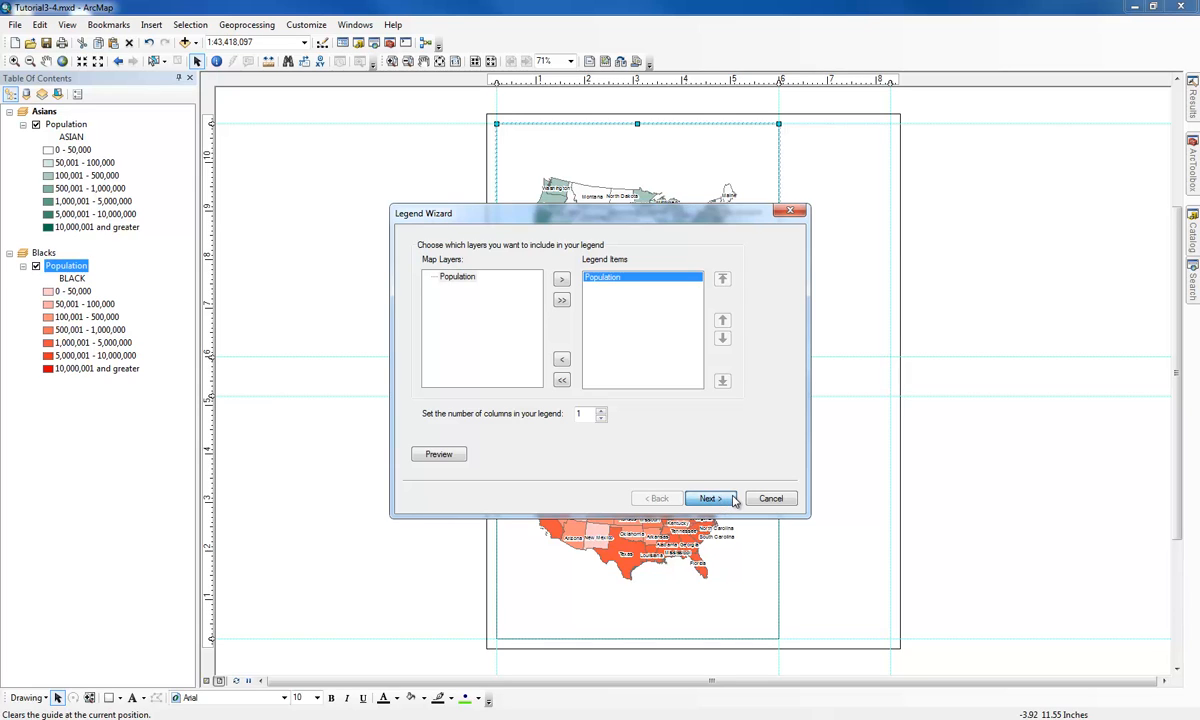
double_click(731, 499)
left_click(730, 498)
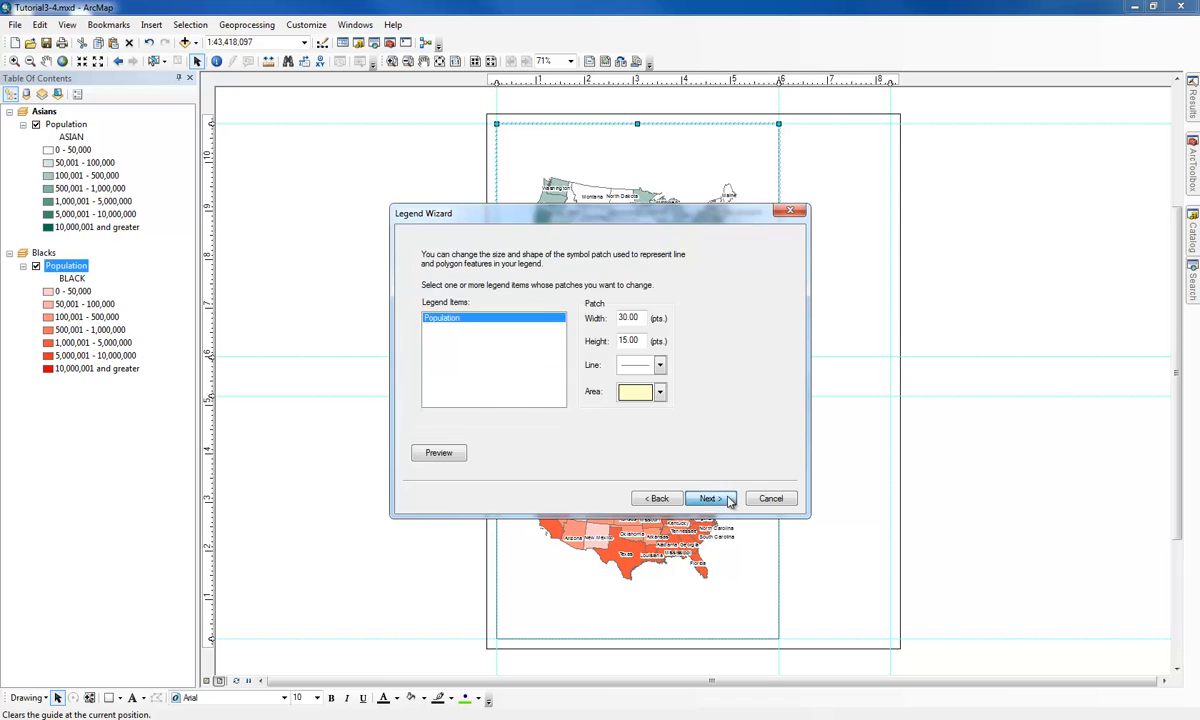
left_click(729, 498)
left_click(726, 498)
left_click_drag(602, 406, 818, 306)
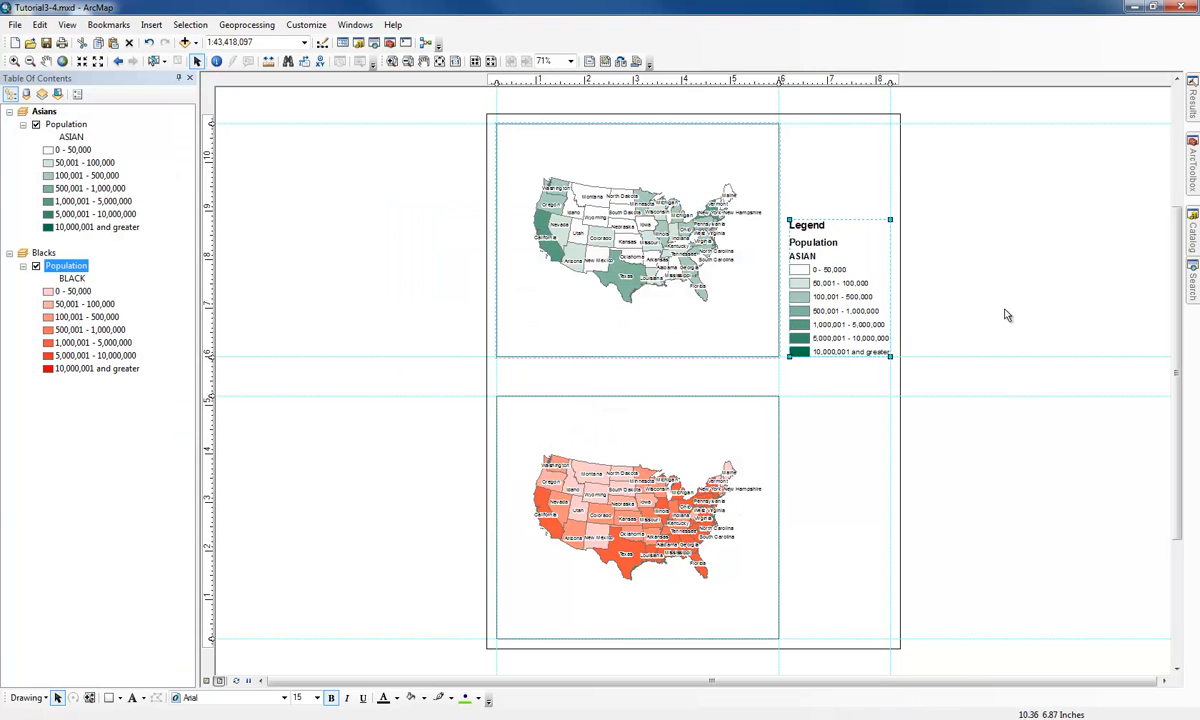
left_click(1010, 324)
Step: Insert a default single-column legend for the Blacks Population layer and place it beside the Blacks frame in the page's lower corner
left_click(602, 420)
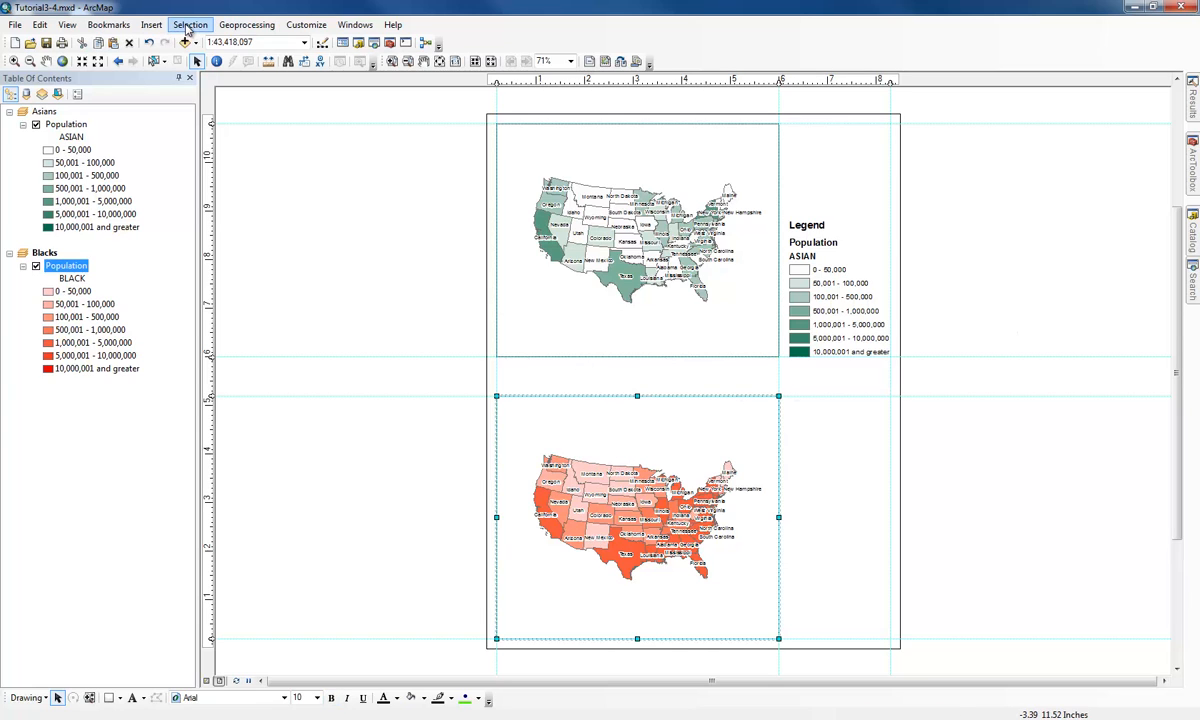
left_click(152, 25)
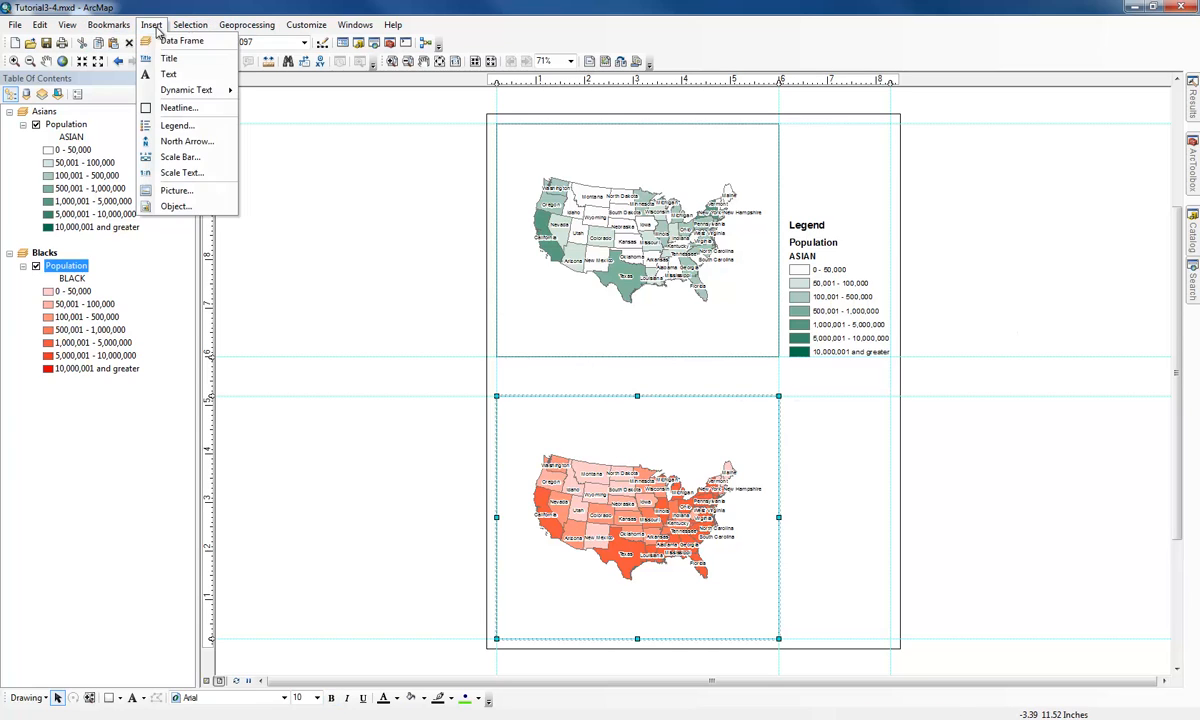
left_click(195, 125)
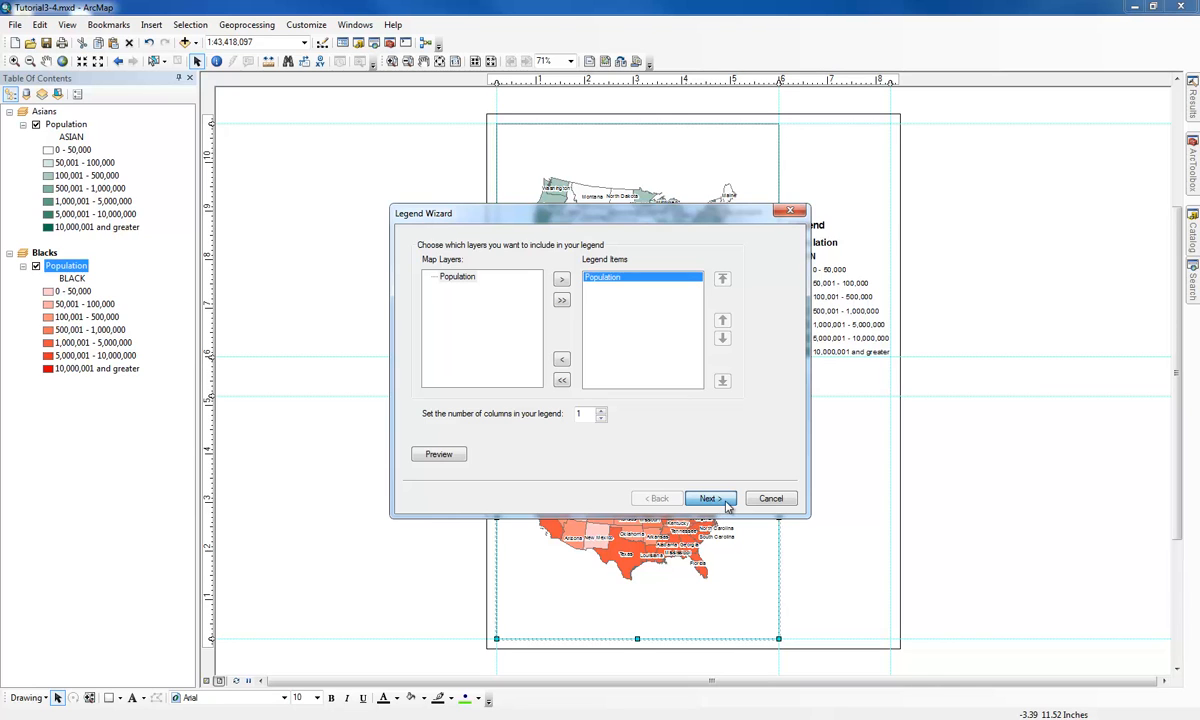
left_click(712, 499)
left_click(715, 428)
left_click(715, 428)
left_click(715, 428)
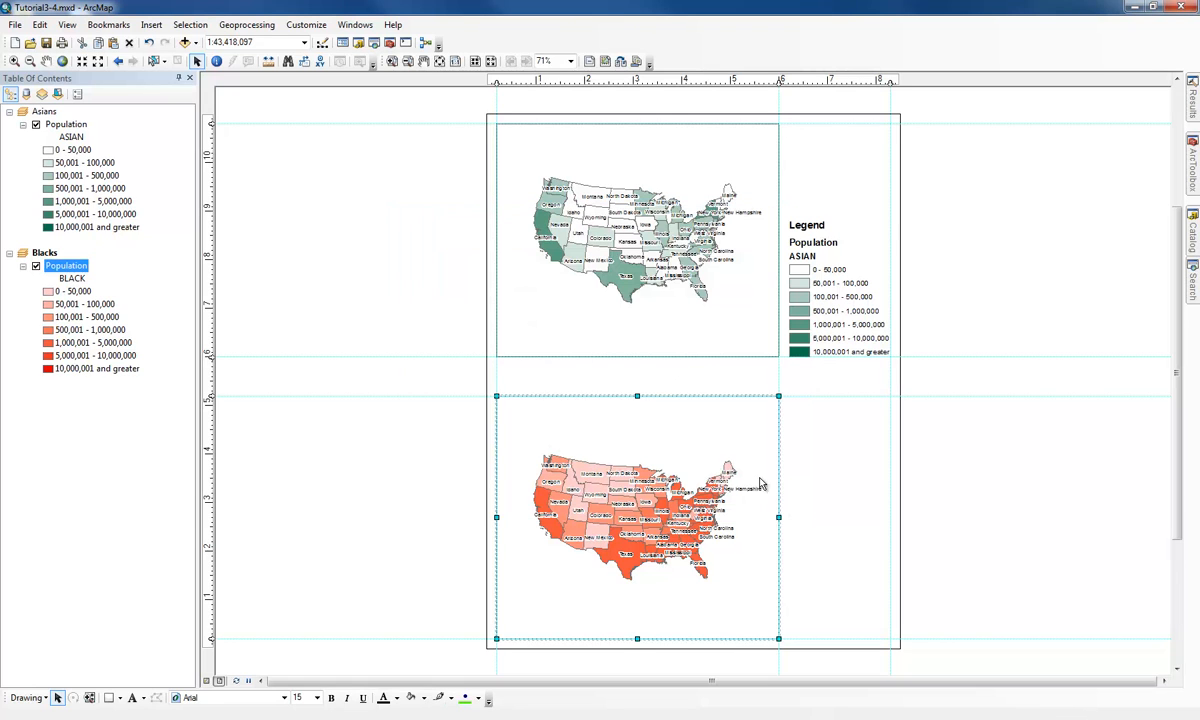
left_click_drag(625, 424, 841, 609)
left_click(975, 483)
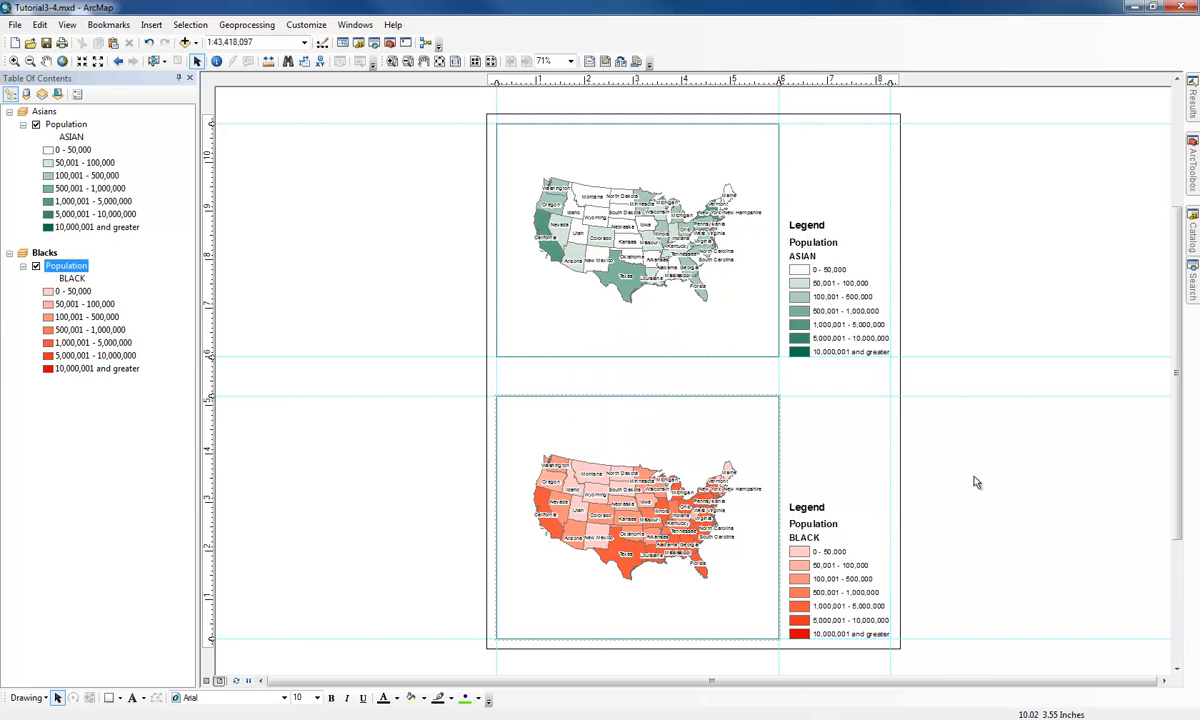
Step: Shrink both legends and align their outer edges to a new vertical guide at about 7.9 inches
left_click(843, 288)
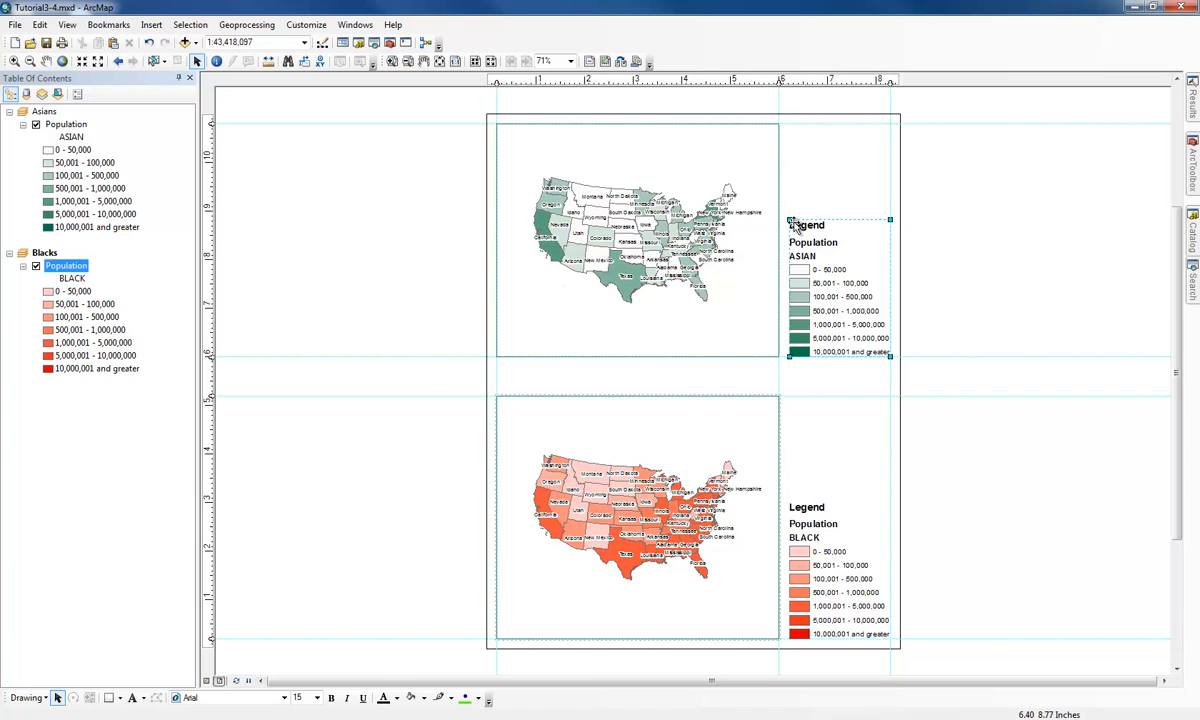
left_click_drag(791, 222, 813, 254)
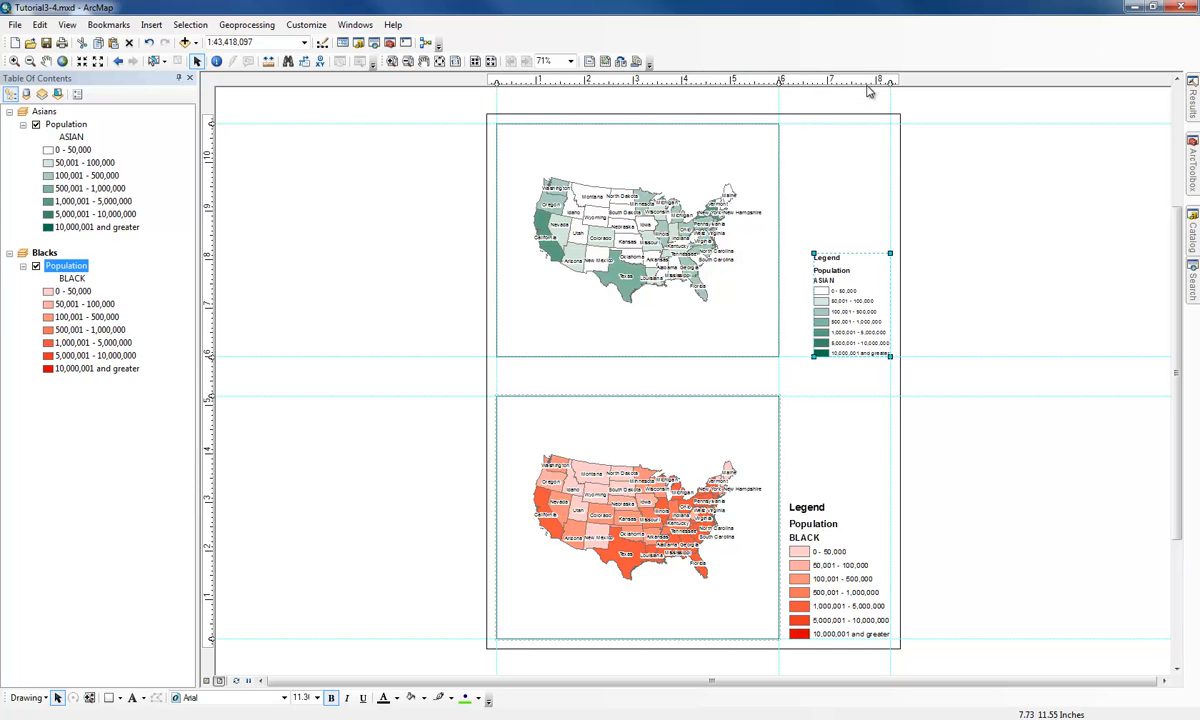
mouse_move(833, 278)
left_mouse_down()
mouse_move(838, 295)
mouse_move(819, 295)
left_mouse_up()
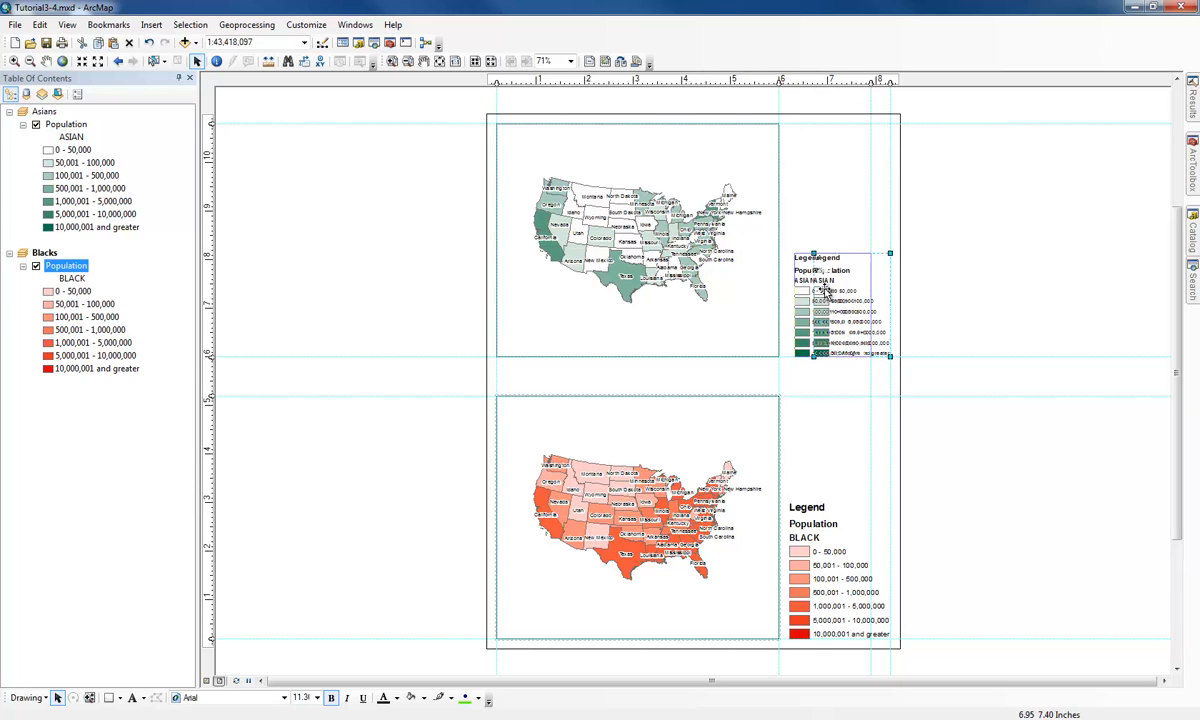
left_click_drag(840, 600, 821, 603)
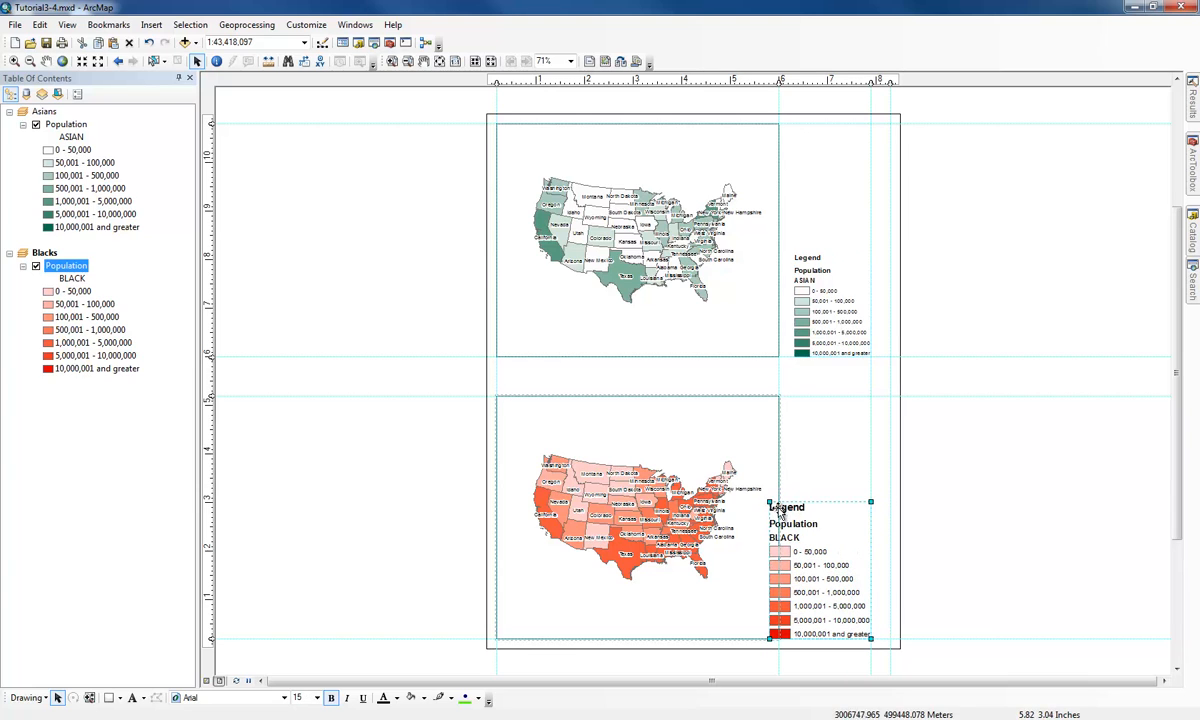
left_click(965, 500)
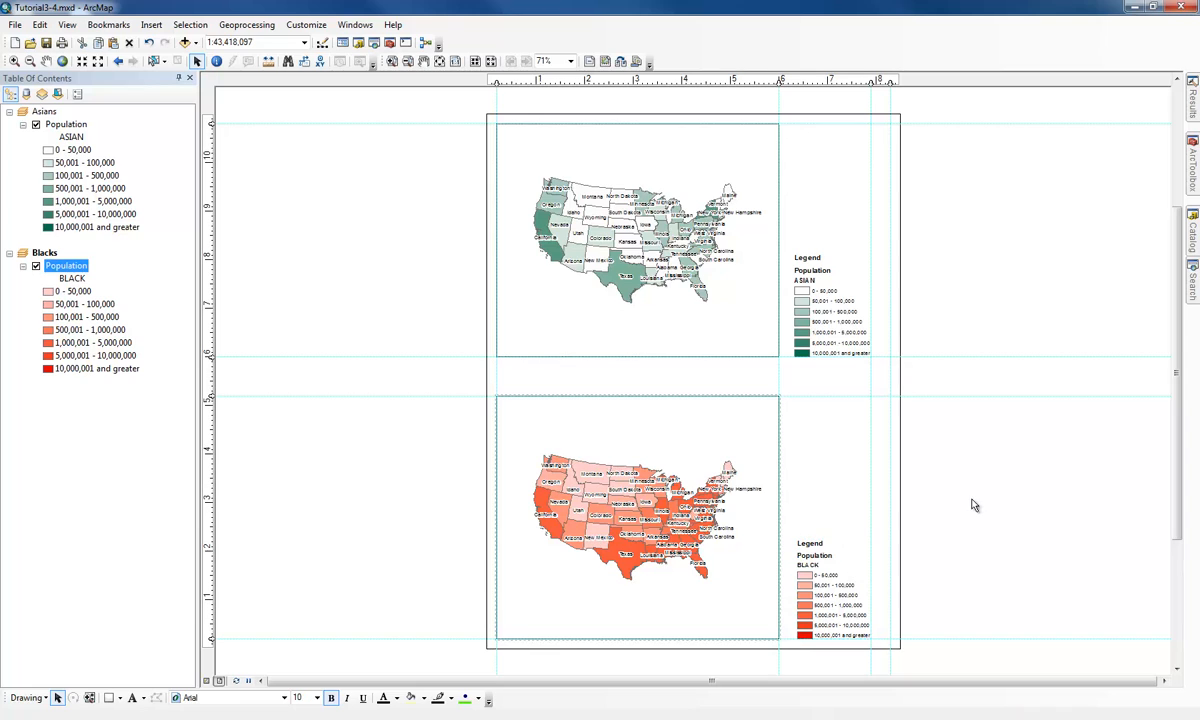
Step: Insert a map title and set its text to "Asian and Black Population (2007)" on two lines
left_click(151, 24)
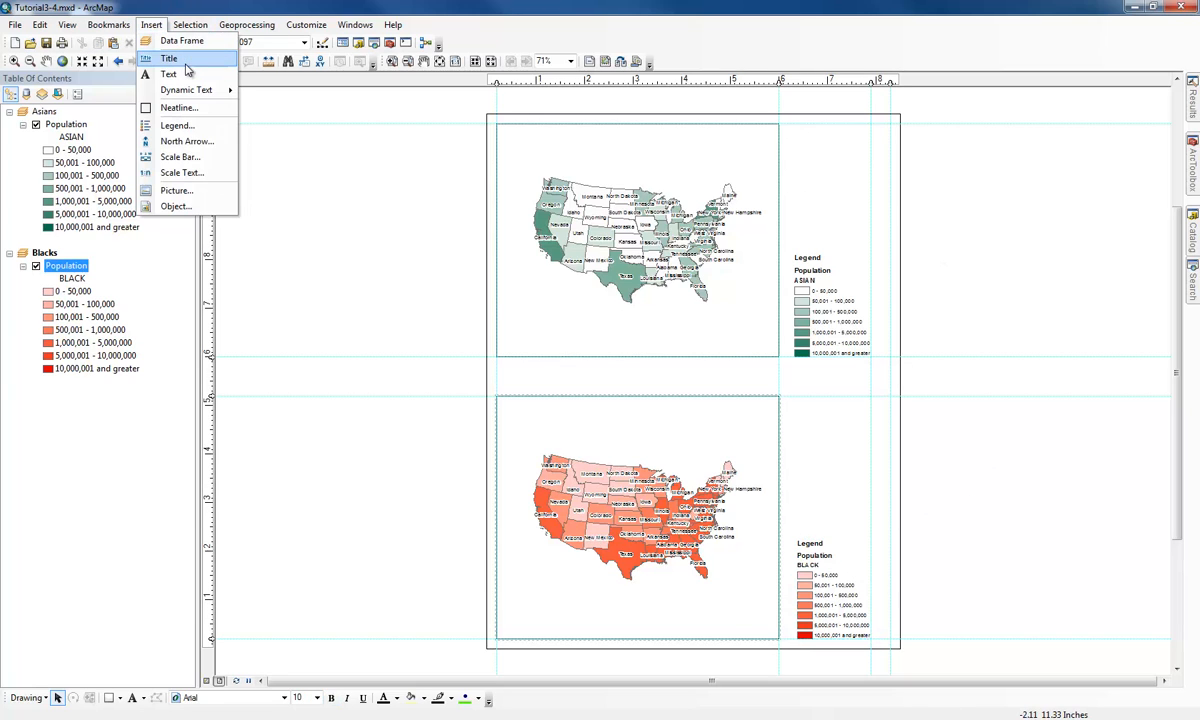
left_click(185, 62)
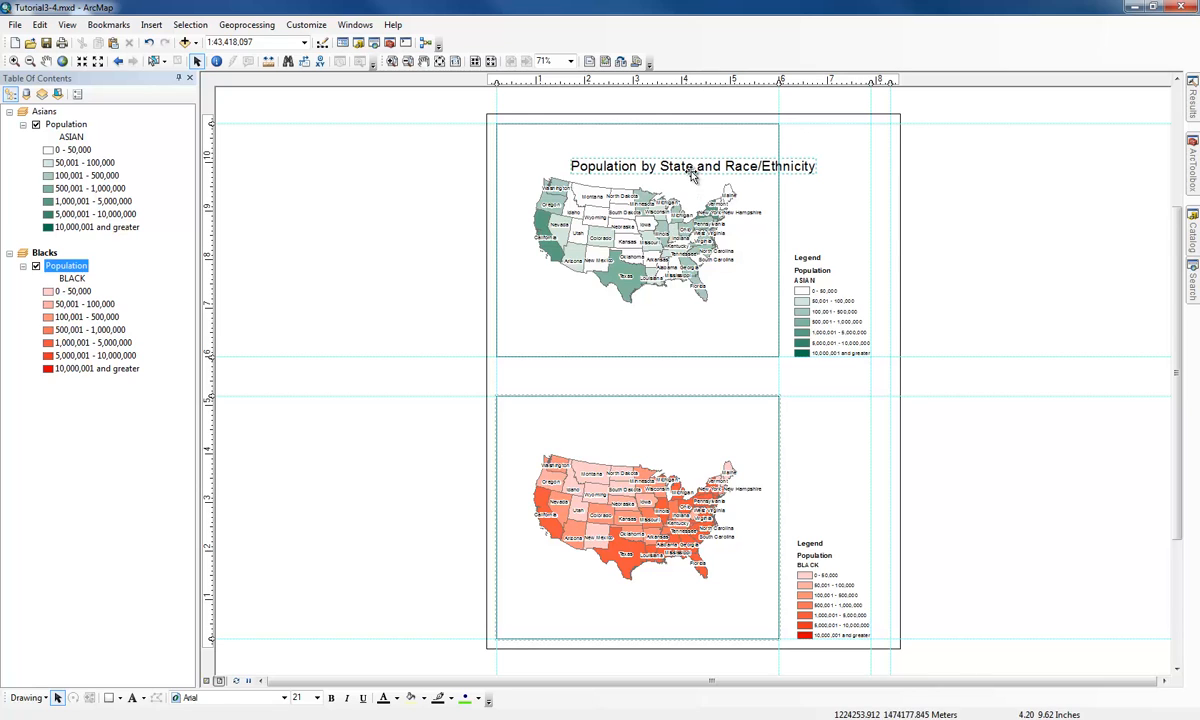
double_click(692, 172)
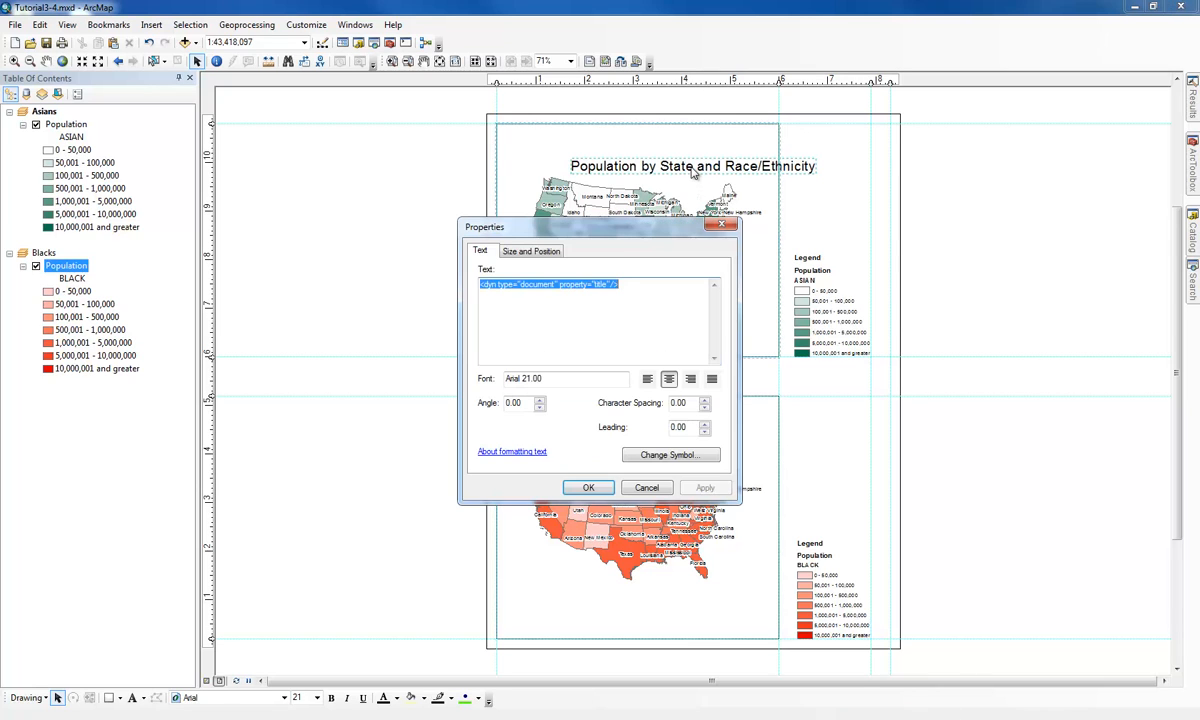
type("Asian and NBlack")
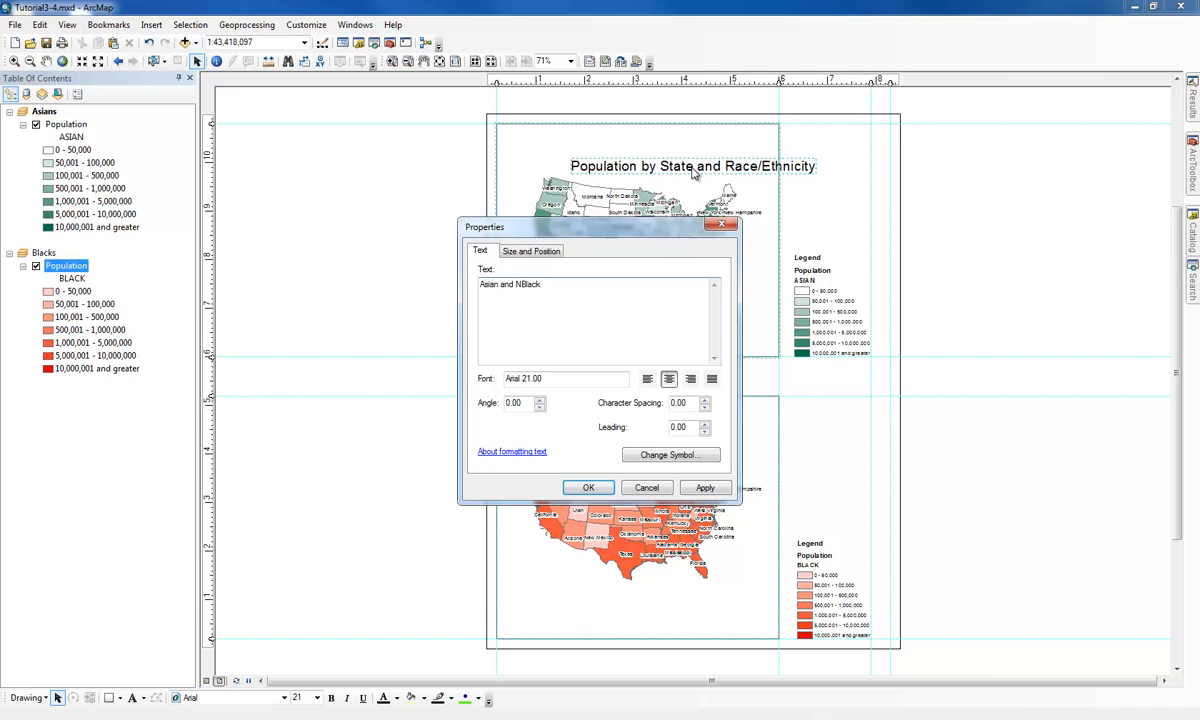
key("ctrl+shift+Left")
type("B")
type("2007")
type("(")
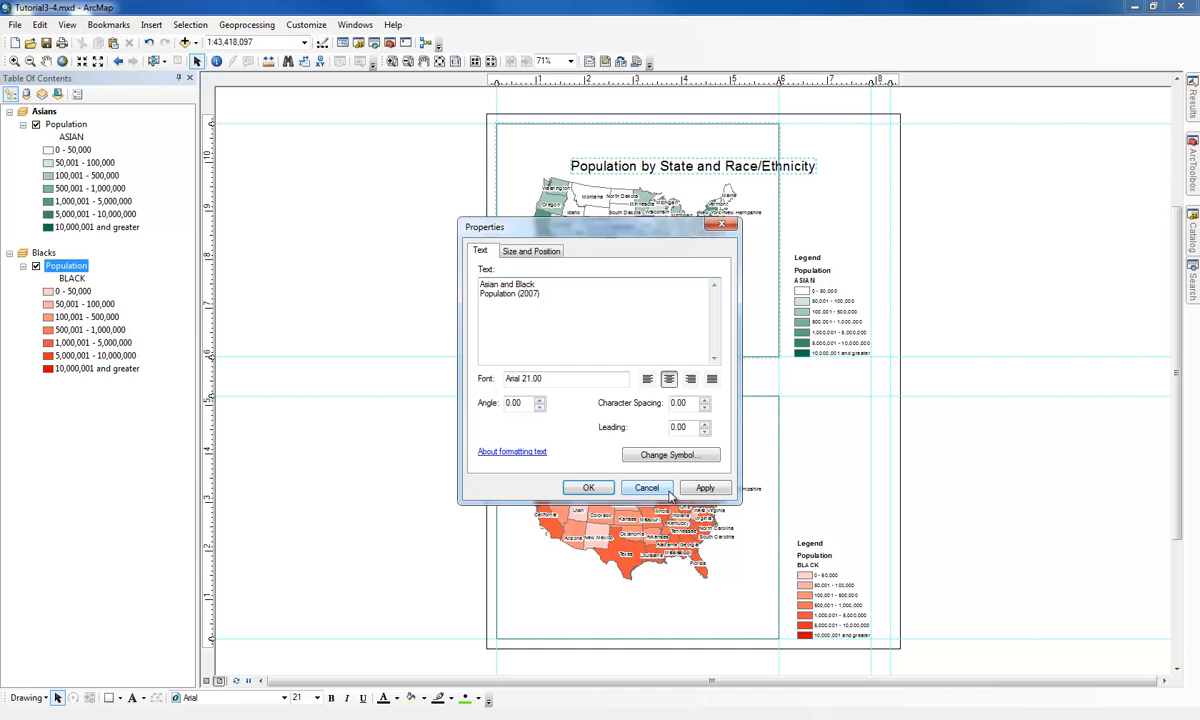
left_click(705, 488)
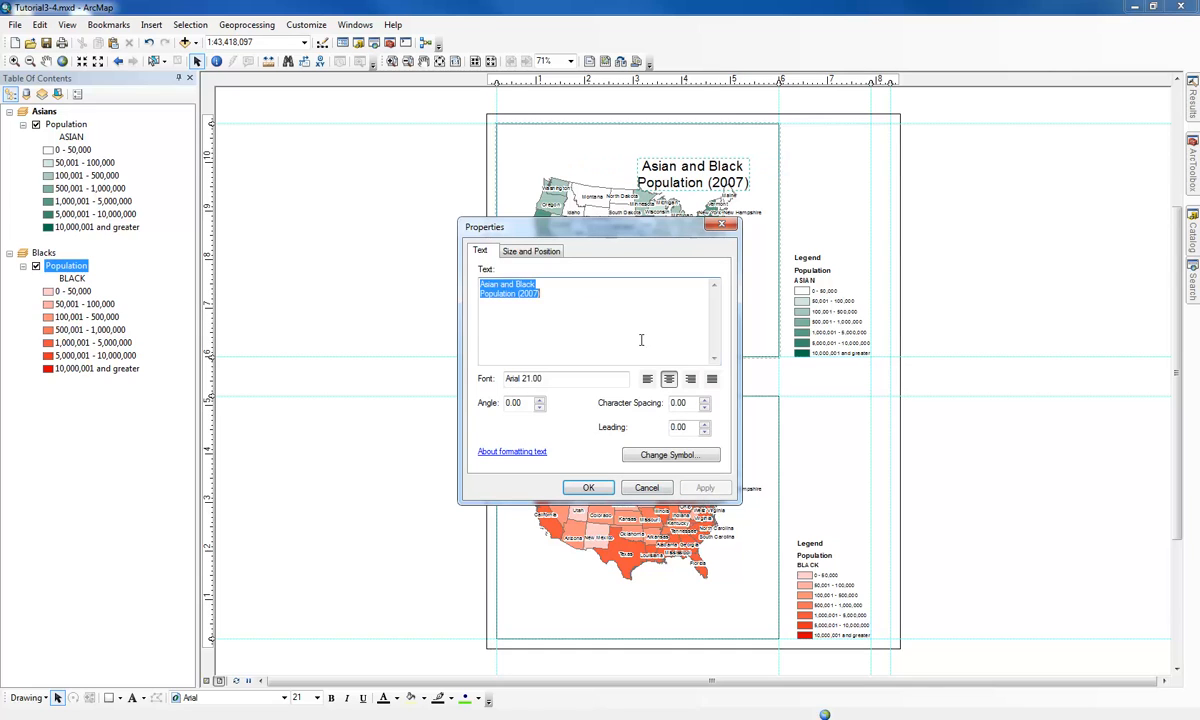
left_click(588, 488)
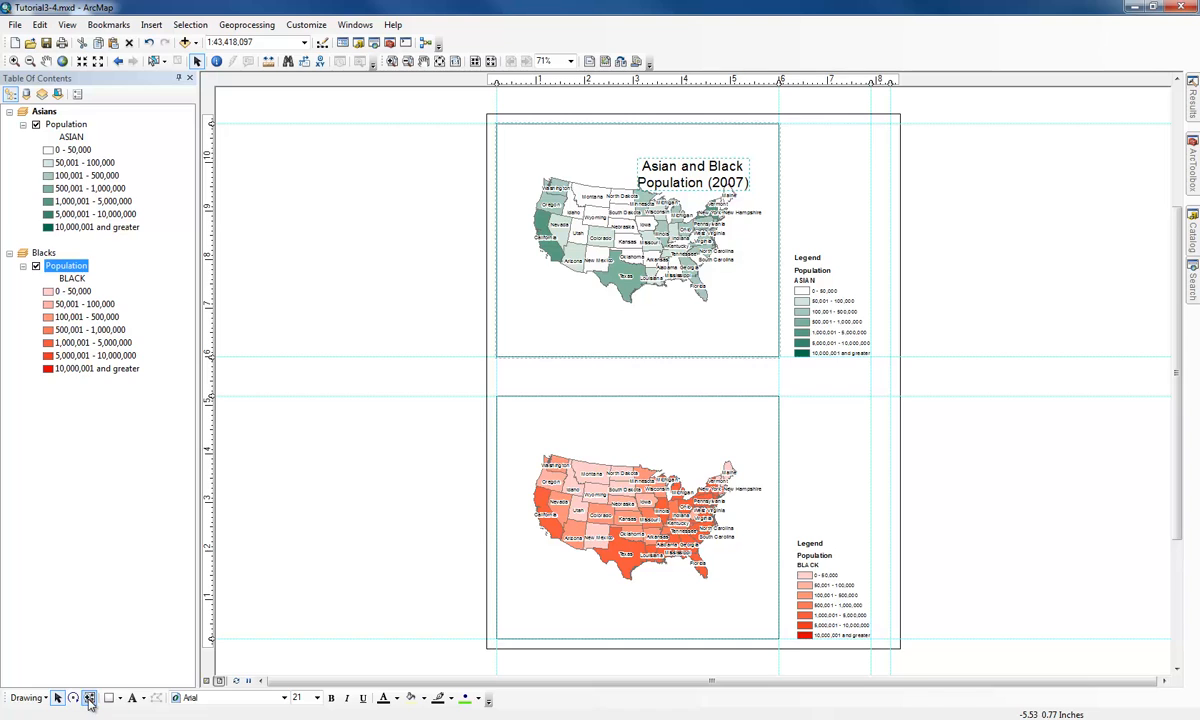
Step: Rotate the title 90 degrees to read upward and move it above the Asians legend, against the upper margin guide and 7.9-inch guide
right_click(700, 48)
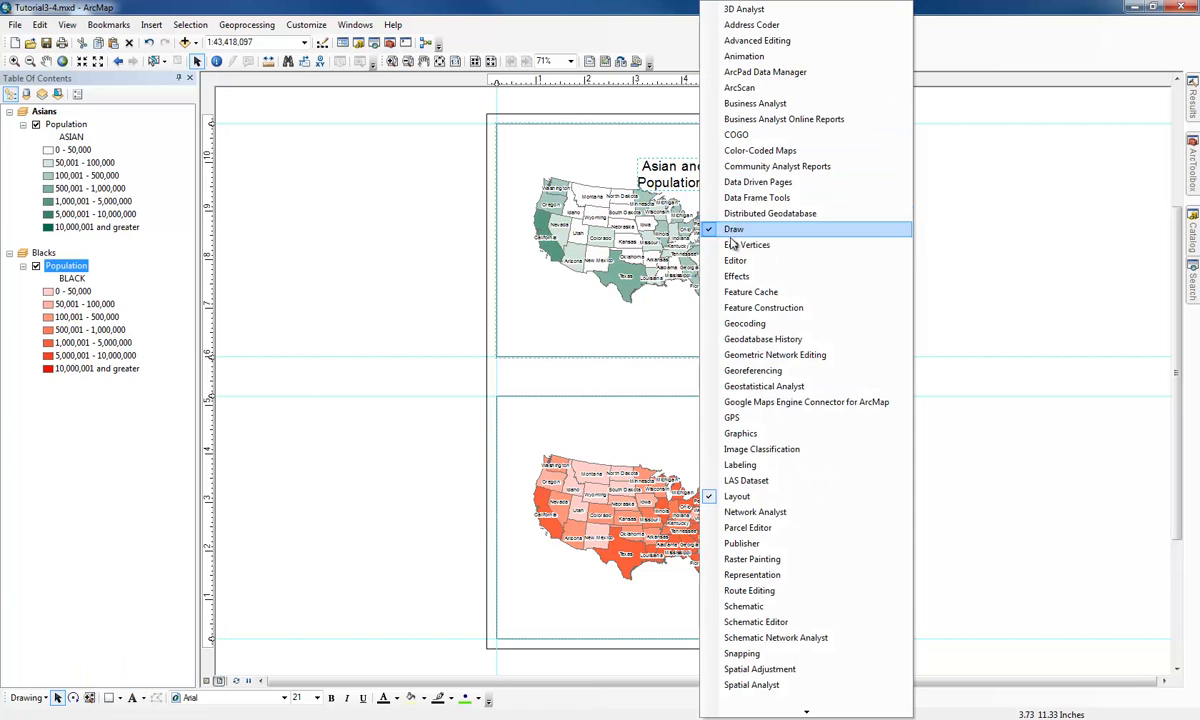
left_click(76, 704)
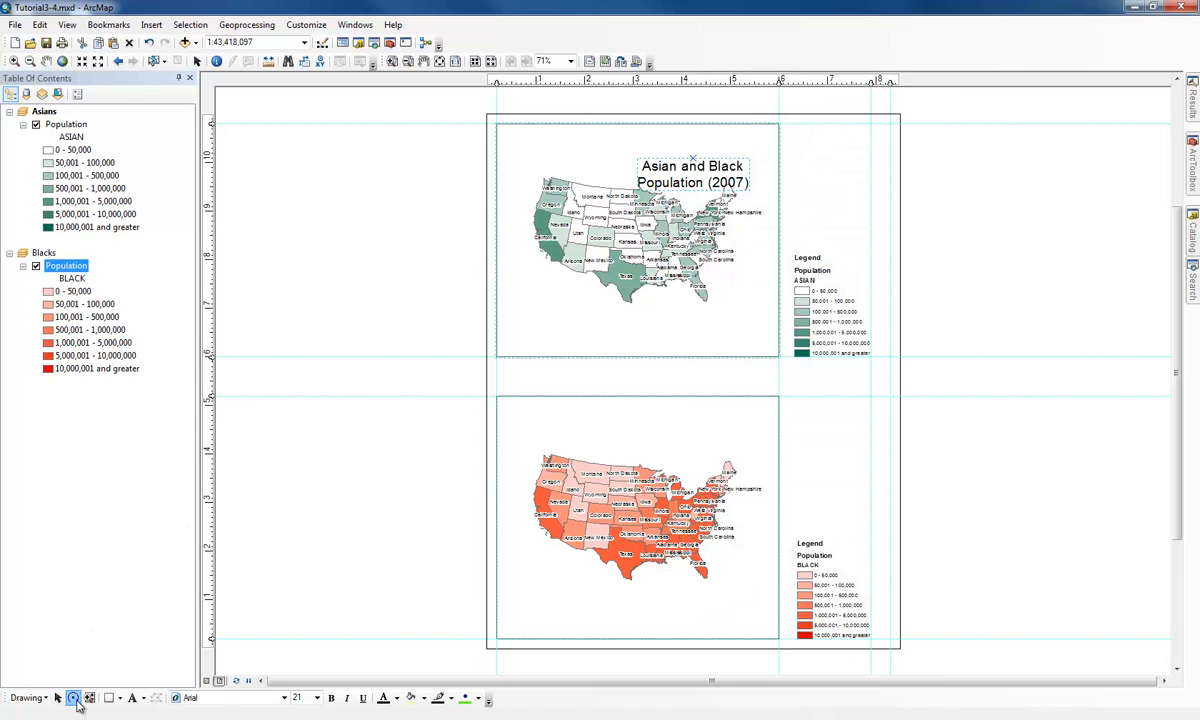
left_click_drag(742, 161, 711, 126)
left_click(197, 62)
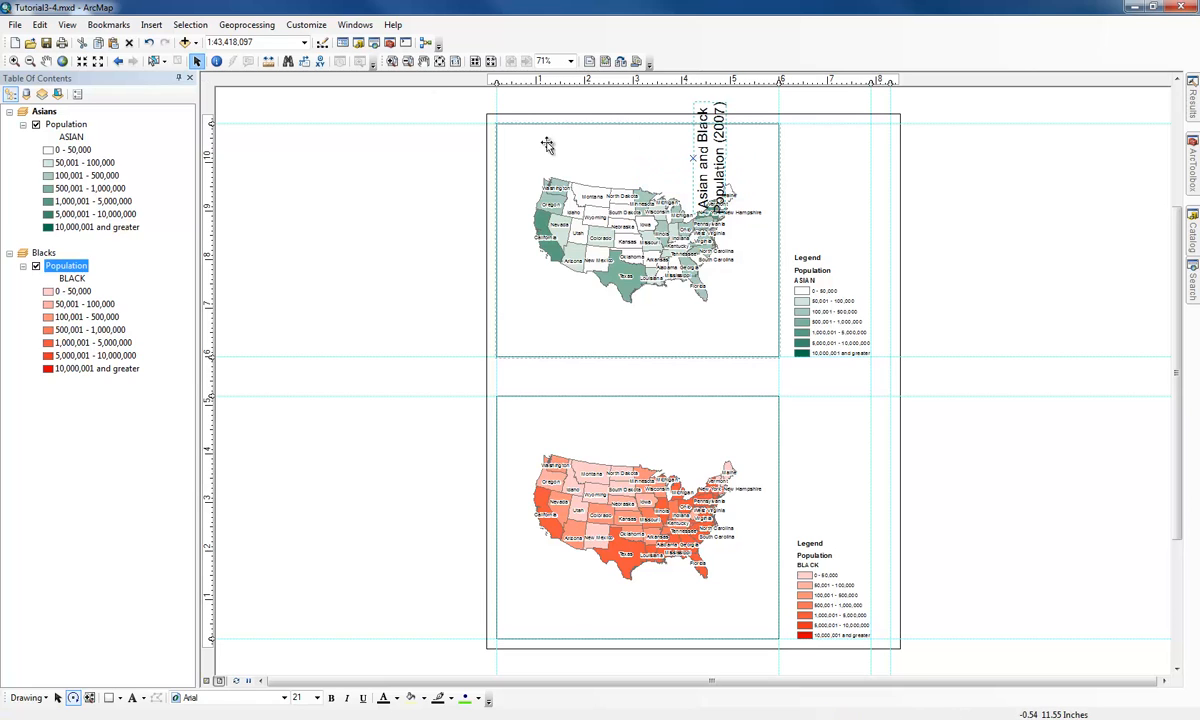
left_click_drag(716, 162, 863, 214)
left_click(885, 212)
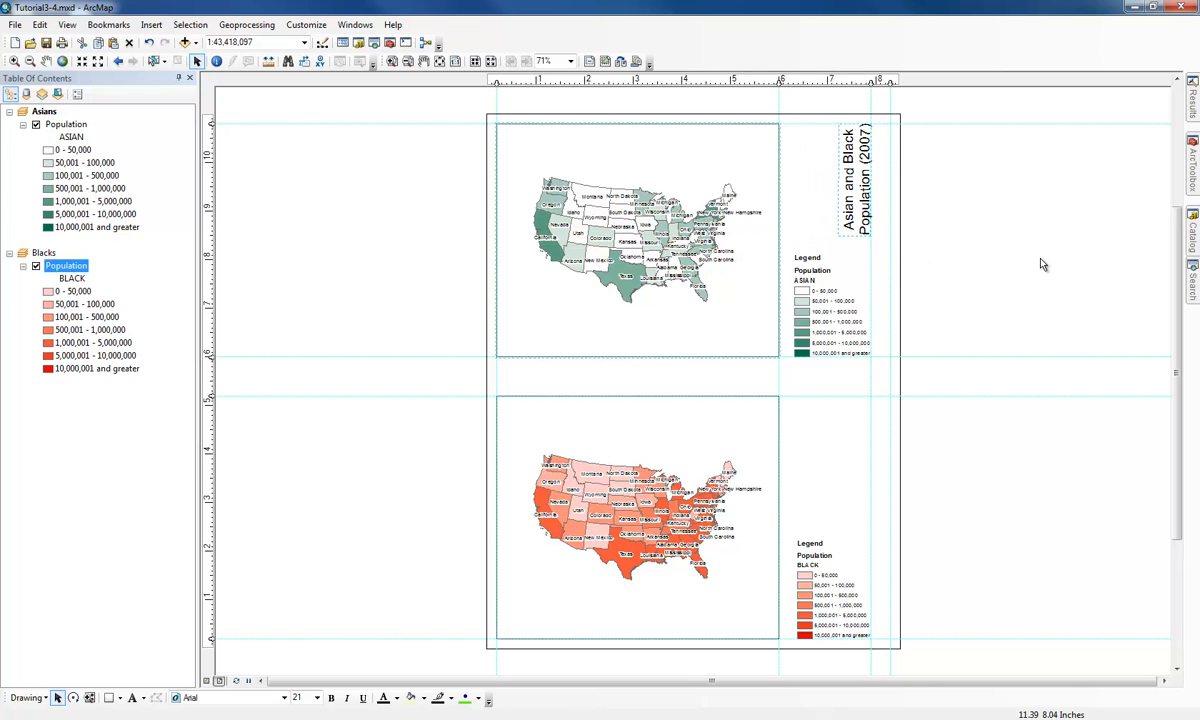
Step: Insert a north arrow into the map layout
left_click(1041, 264)
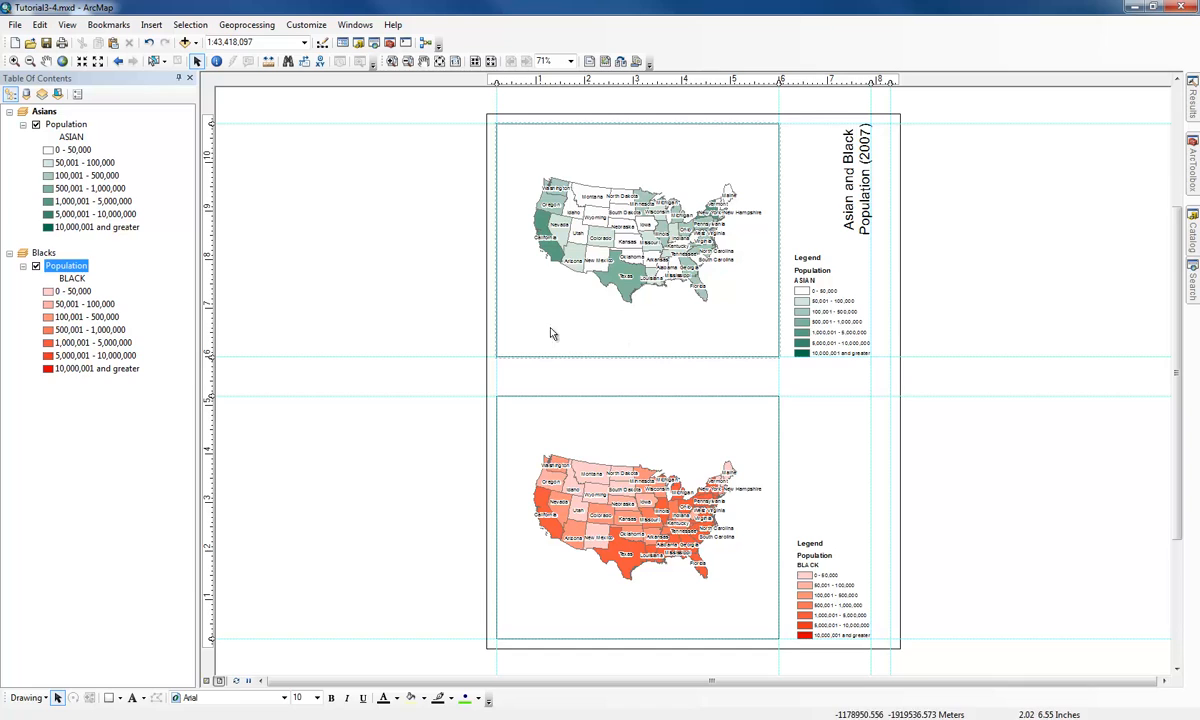
left_click(151, 24)
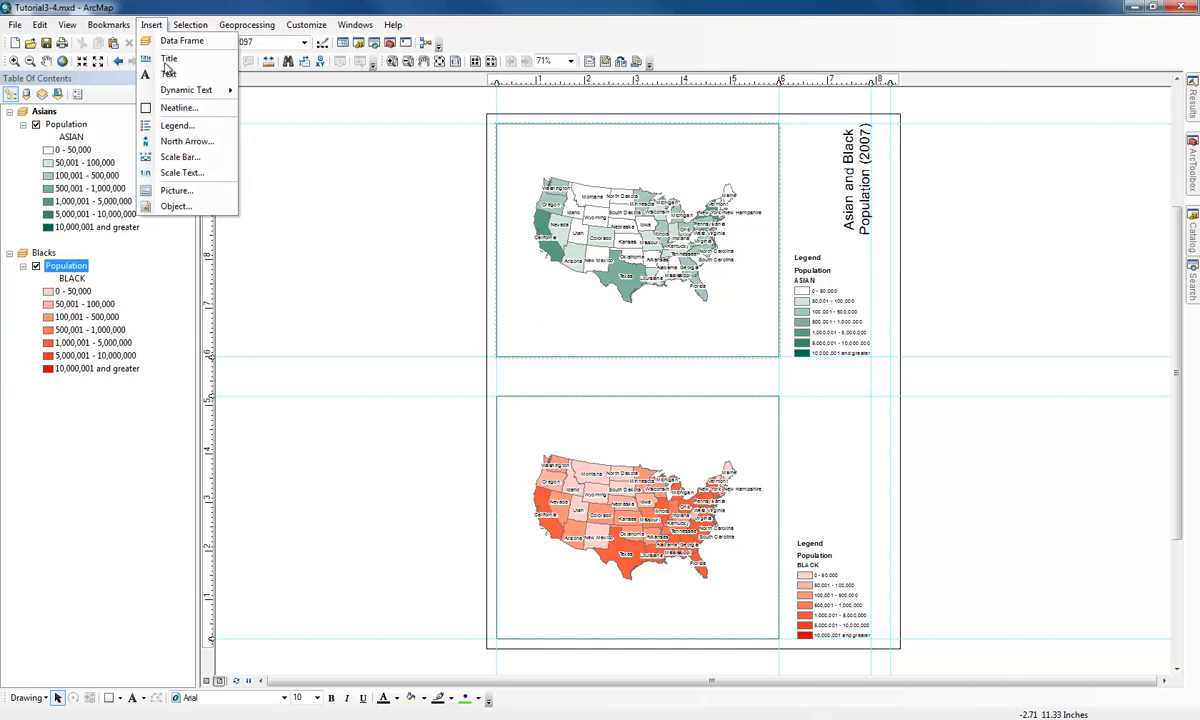
left_click(188, 142)
left_click(175, 237)
double_click(175, 240)
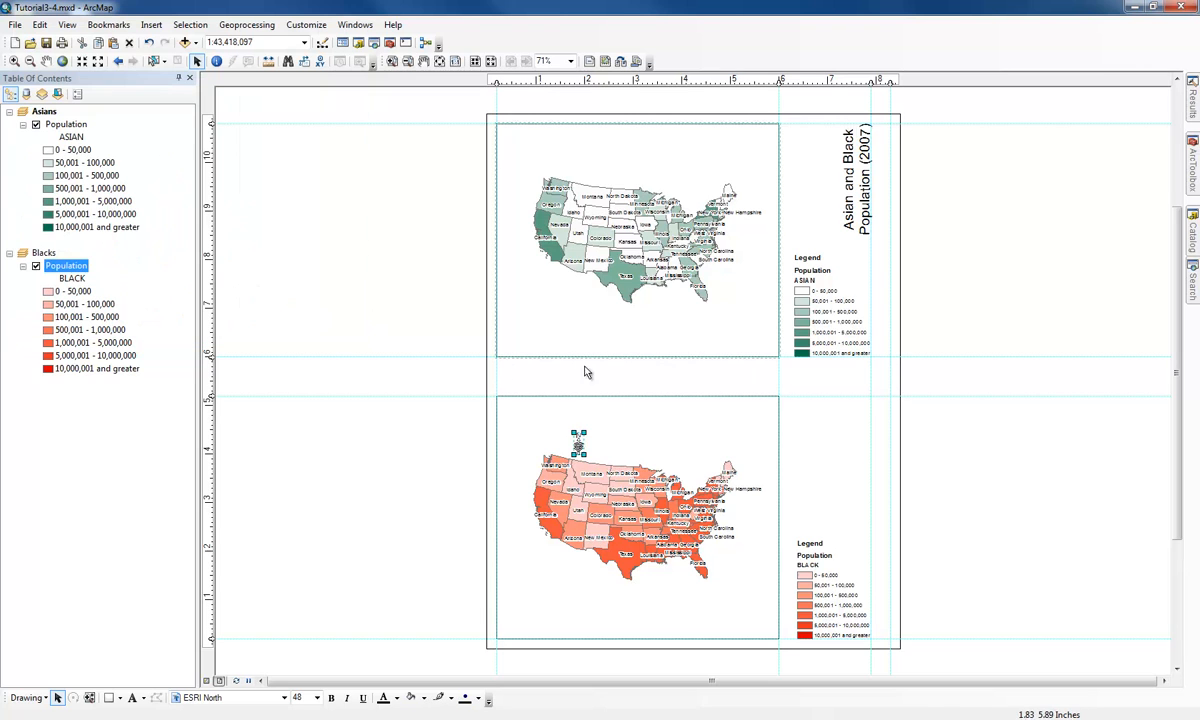
Step: Enlarge the north arrow slightly and place it in the lower-right corner inside the Asian population map frame
left_click_drag(585, 433, 597, 422)
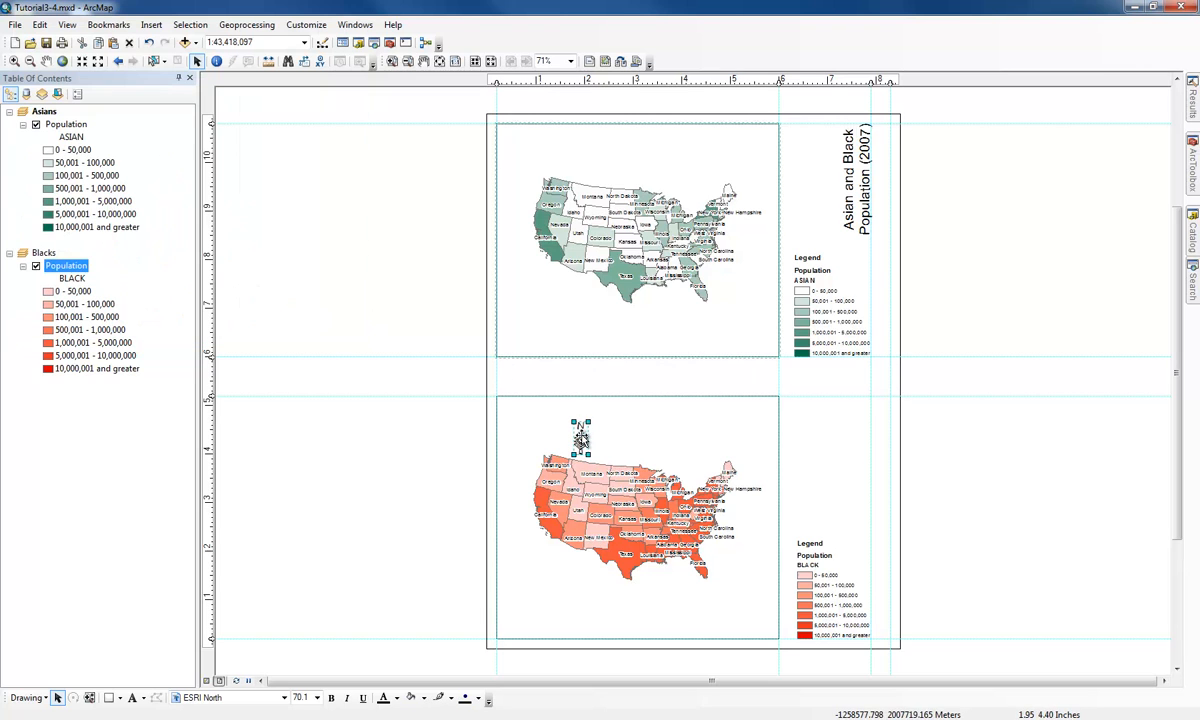
left_click_drag(806, 212, 770, 342)
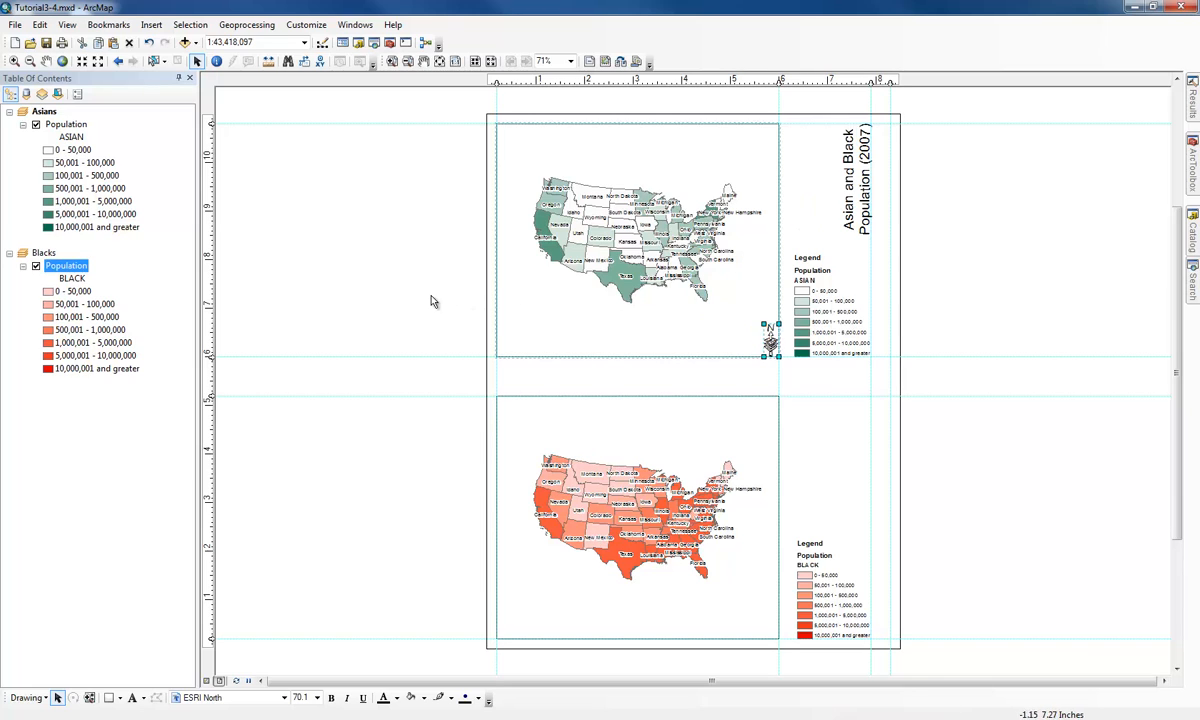
left_click(788, 413)
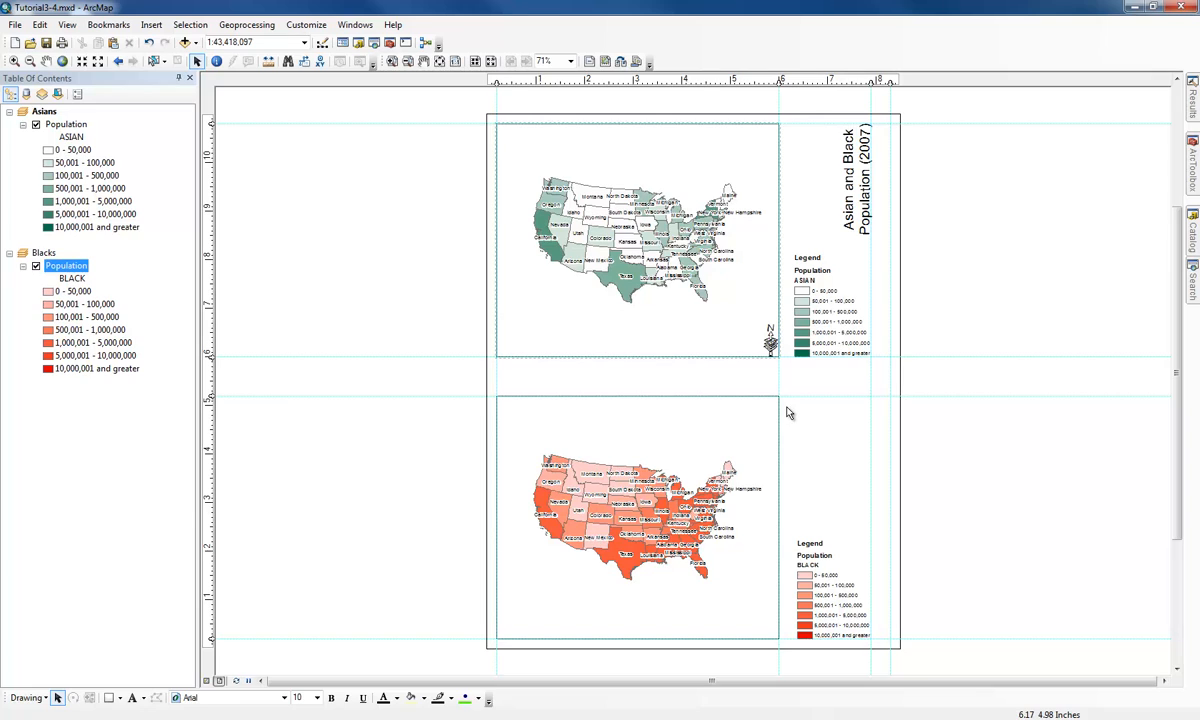
Step: Rename the Population layer in the Asians data frame as "Population of Asians"
left_click(77, 127)
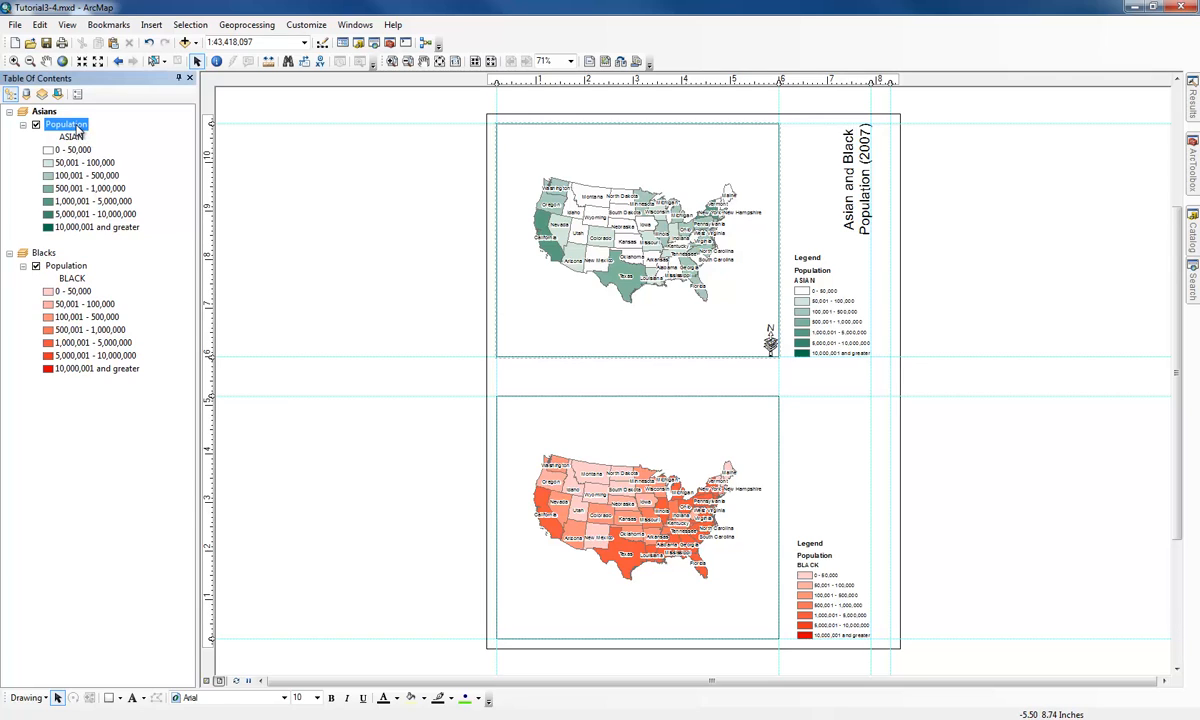
left_click(79, 127)
key("End")
type("of Asians")
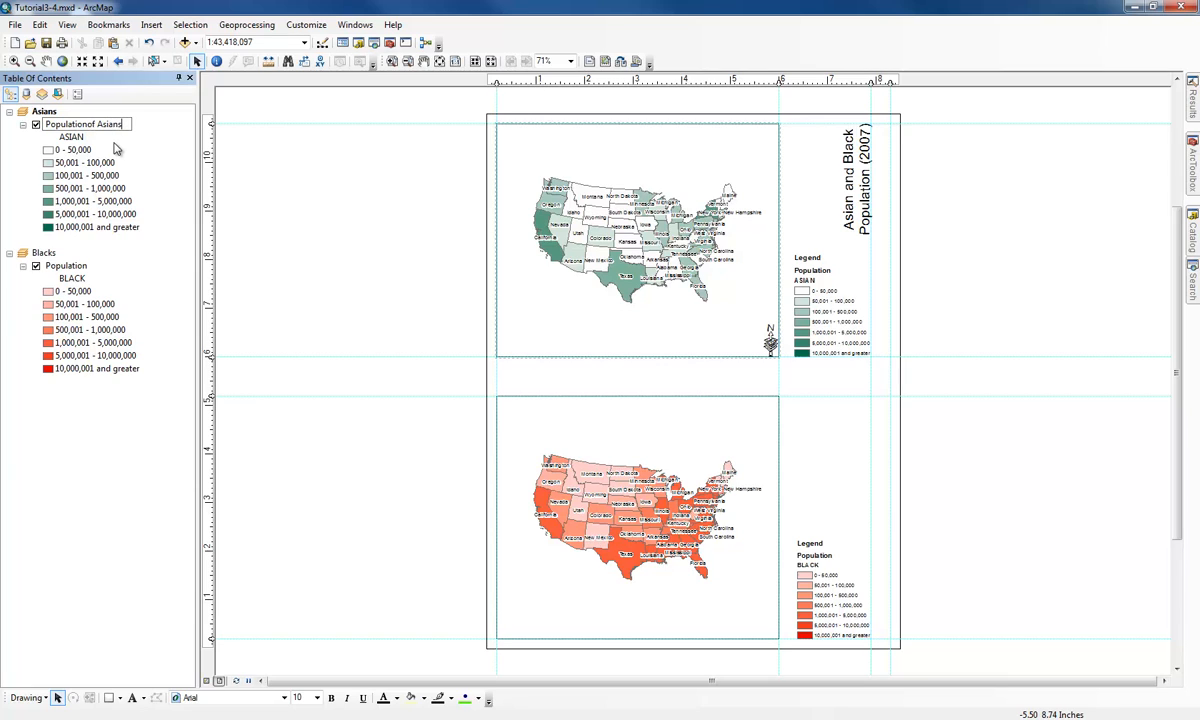
key("Return")
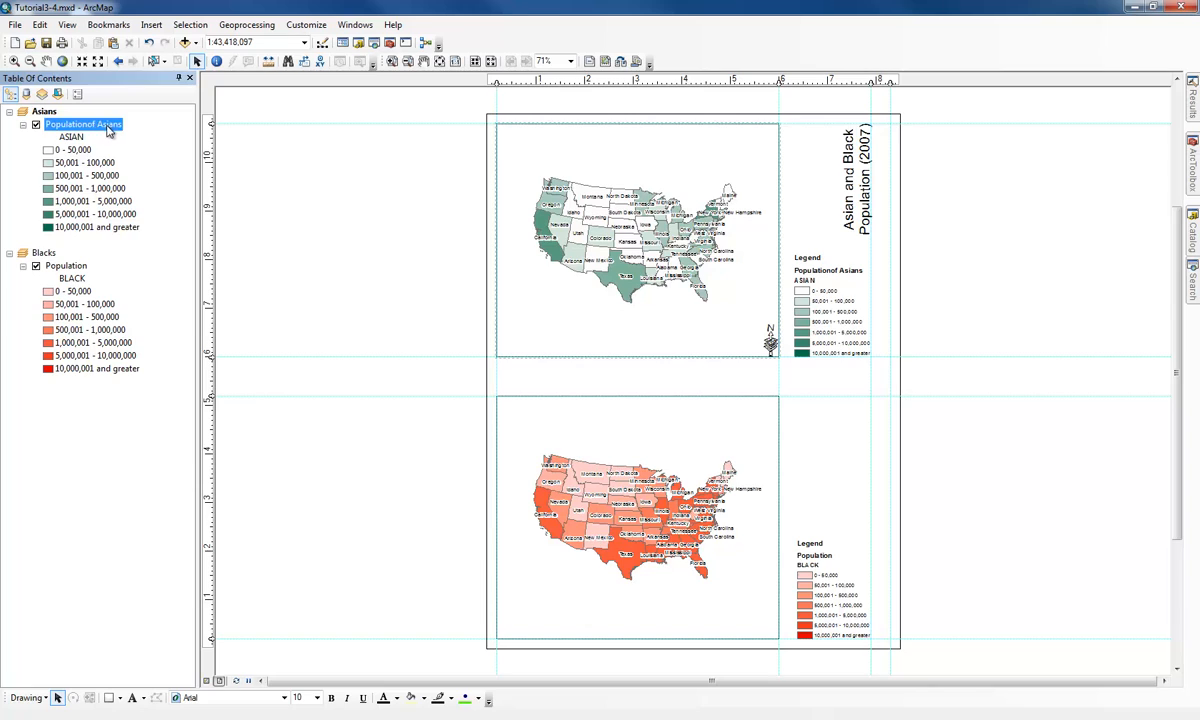
left_click(88, 125)
key("Return")
Step: Rename the Population layer in the Blacks data frame as "Population of Blacks"
left_click(80, 268)
left_click(84, 266)
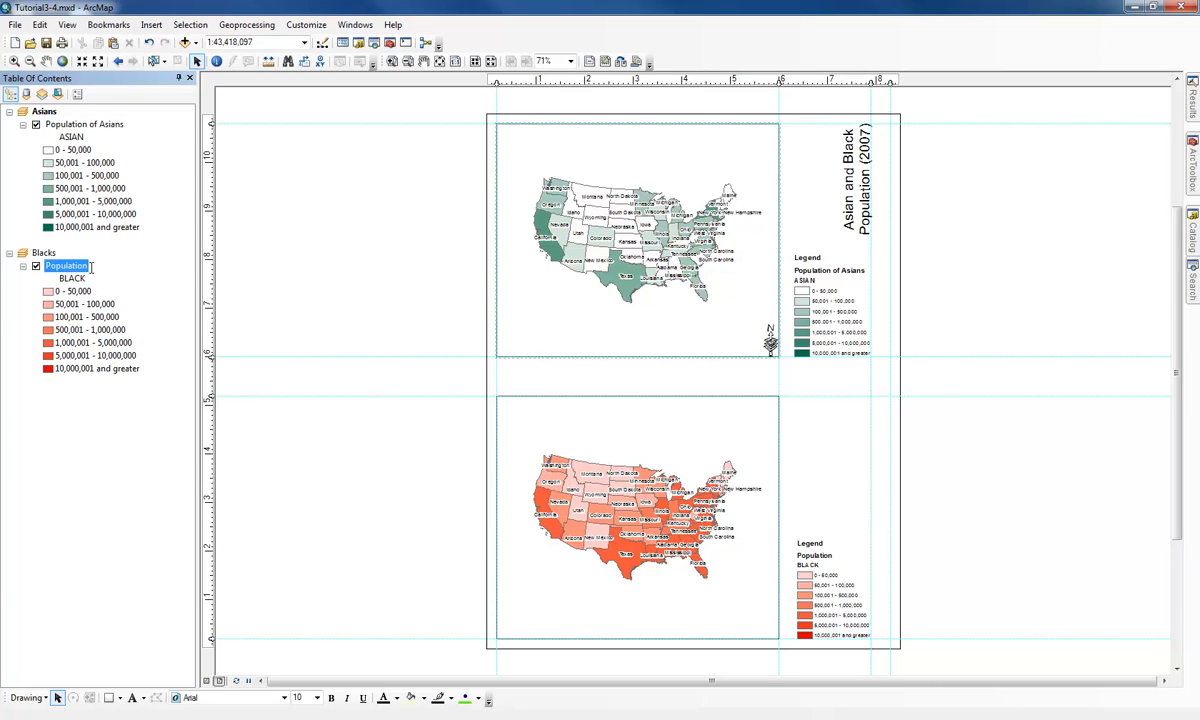
type("of Blacks")
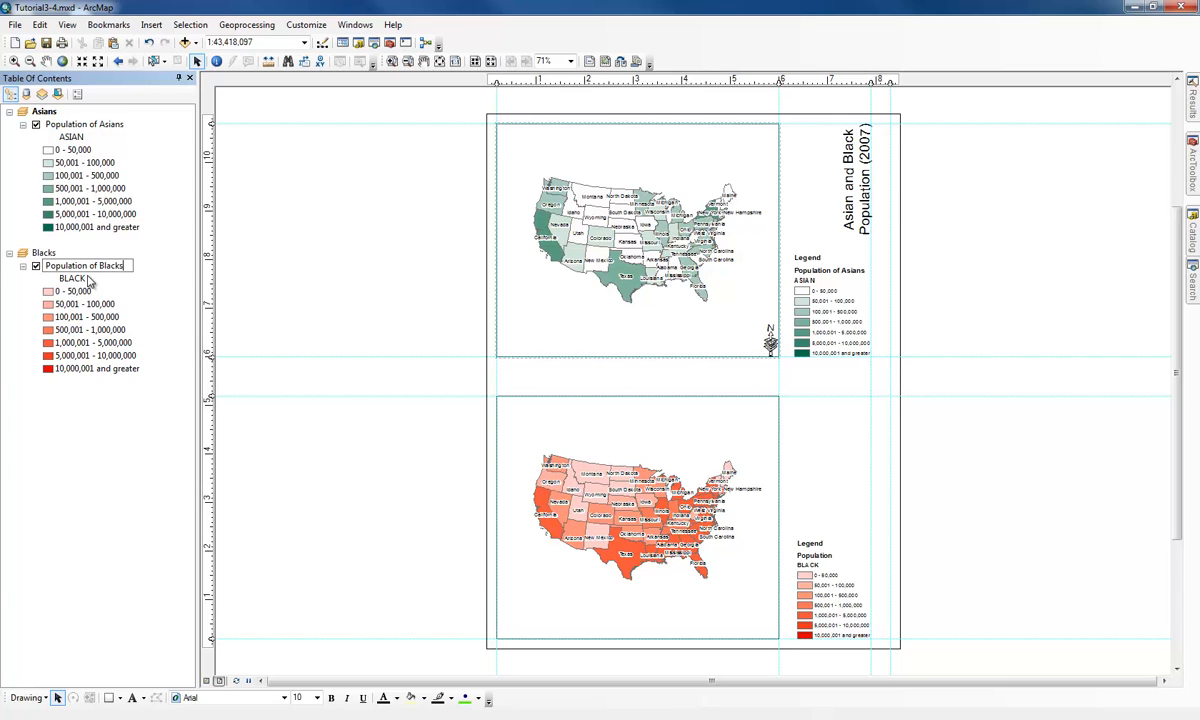
key("Return")
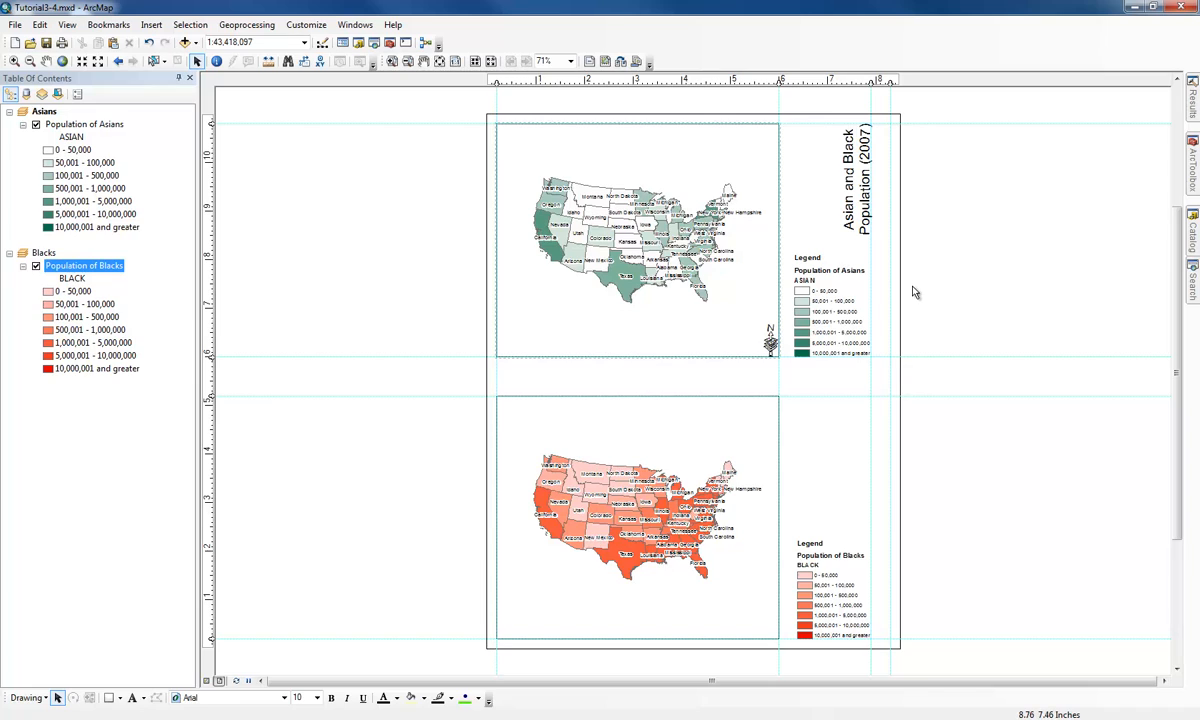
Step: Hide the "Legend" title of the Population of Asians legend
left_click(796, 300)
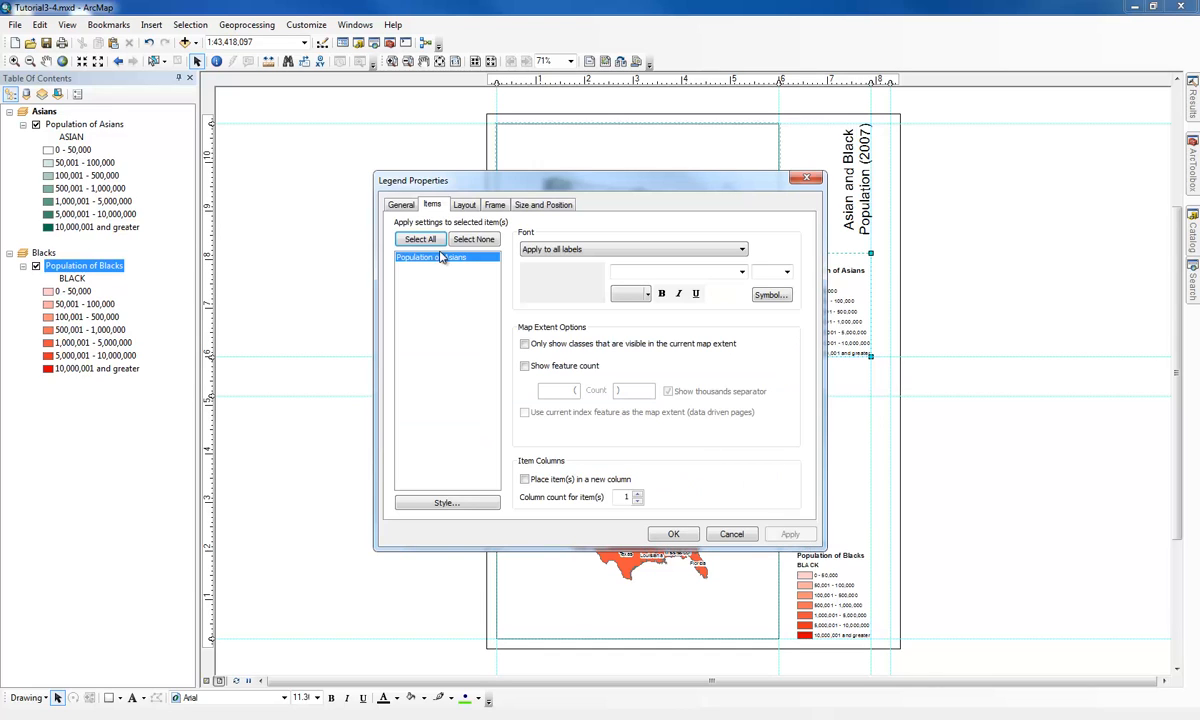
left_click(400, 205)
left_click(421, 266)
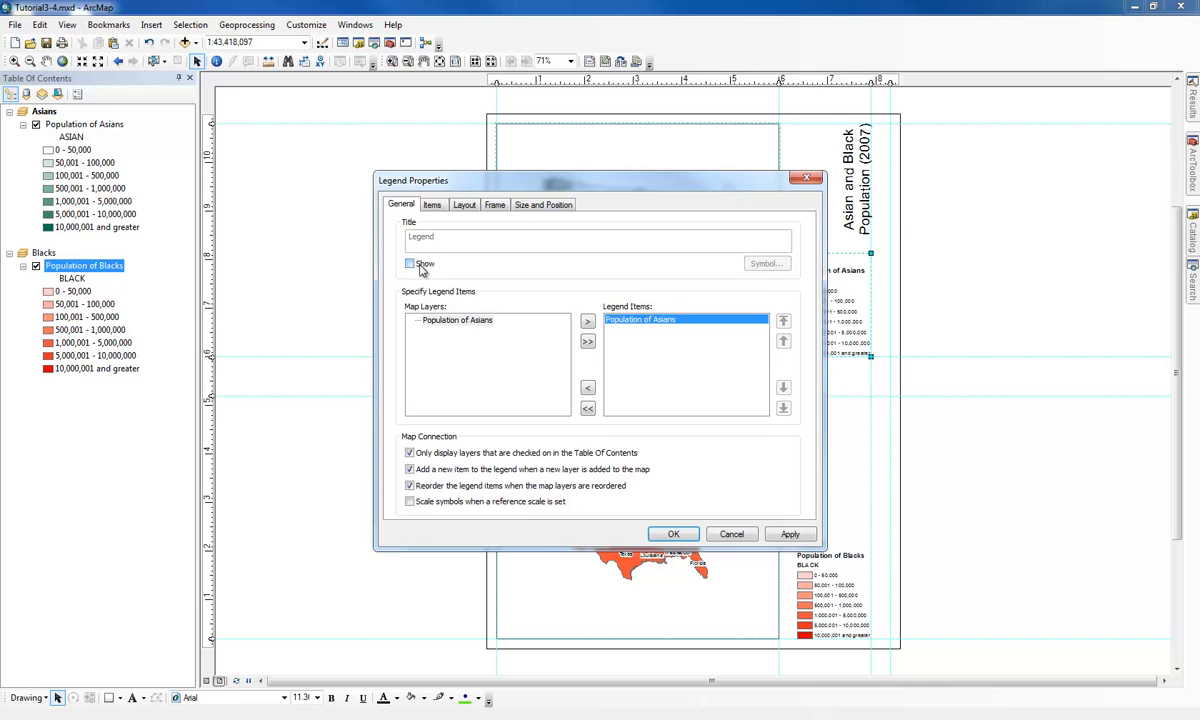
left_click(674, 534)
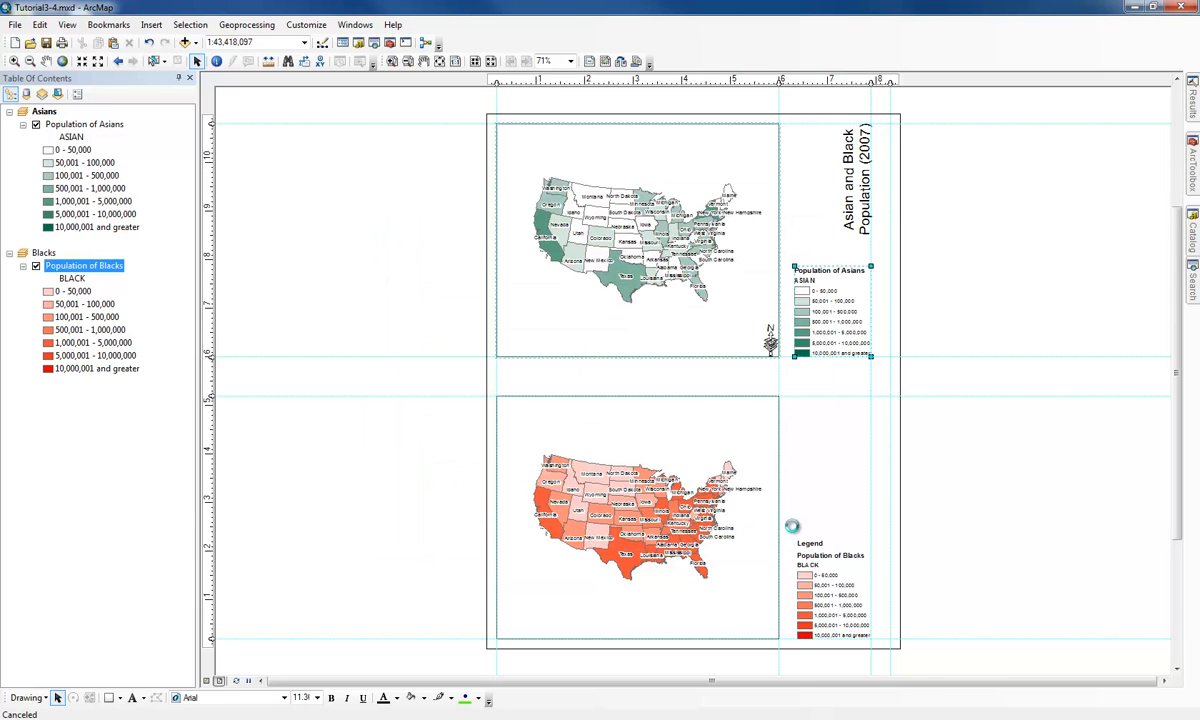
Step: Hide the "Legend" title of the Population of Blacks legend
double_click(800, 548)
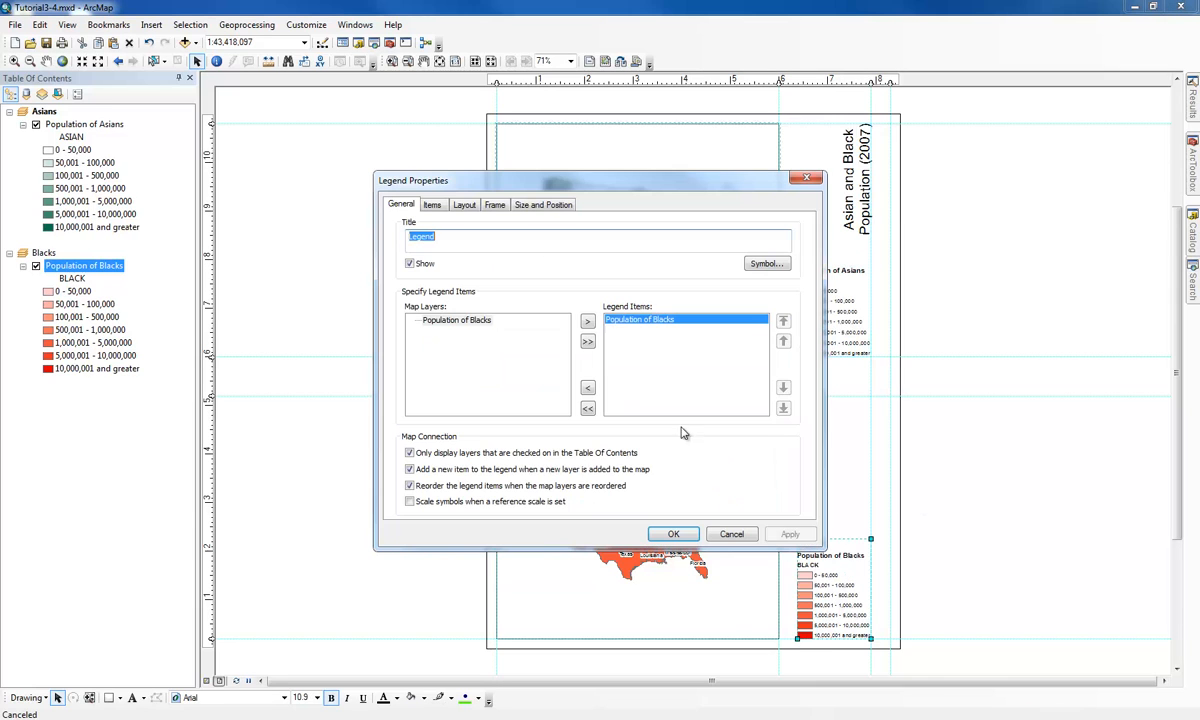
left_click(409, 263)
left_click(673, 534)
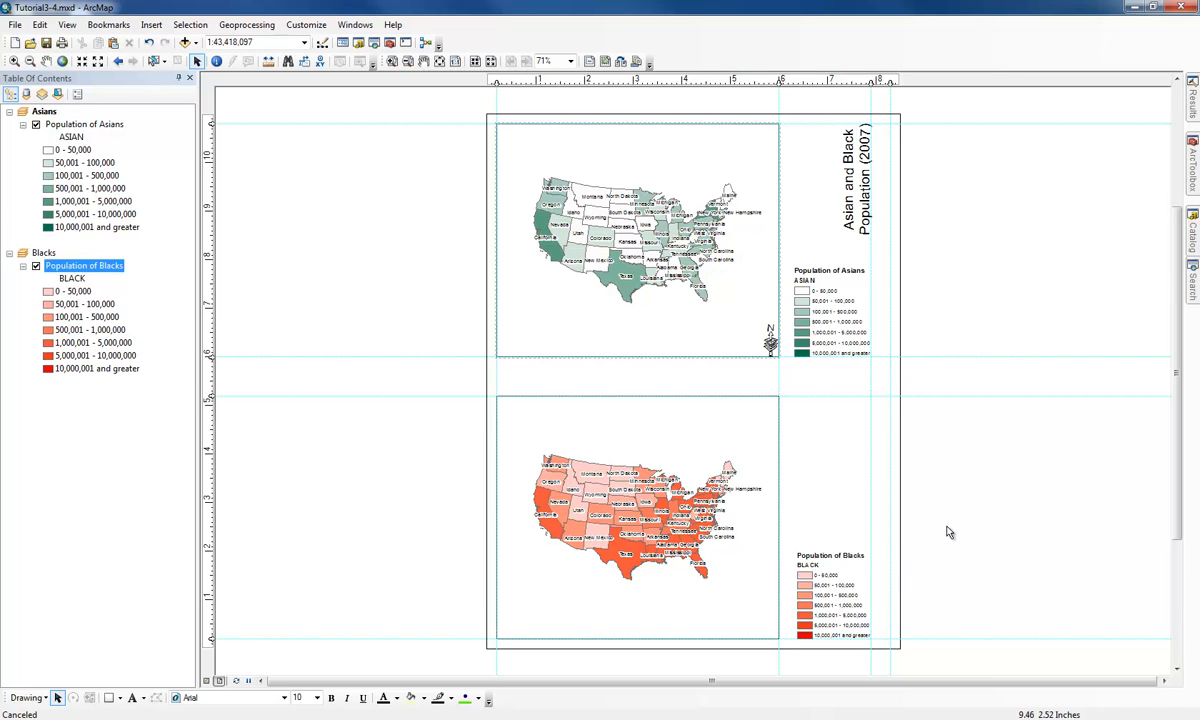
Step: Export the map layout to the Chapter3 folder as the 300 dpi JPEG Tutorial3-4.jpg
left_click(15, 24)
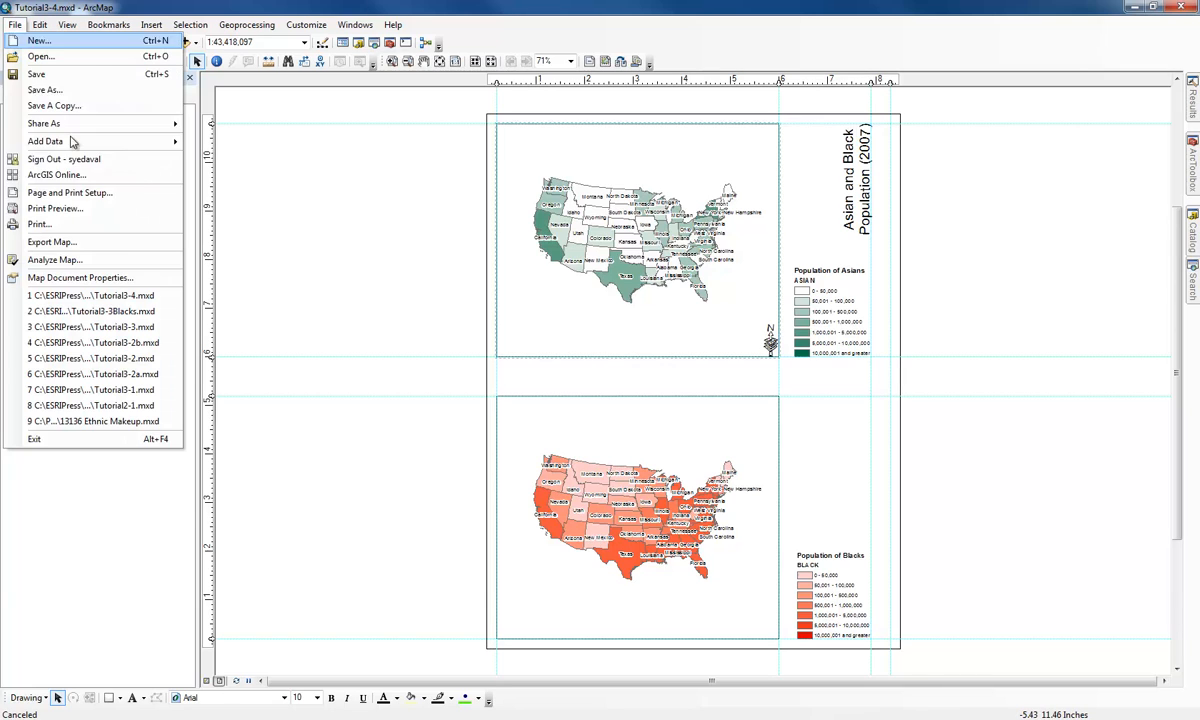
left_click(72, 241)
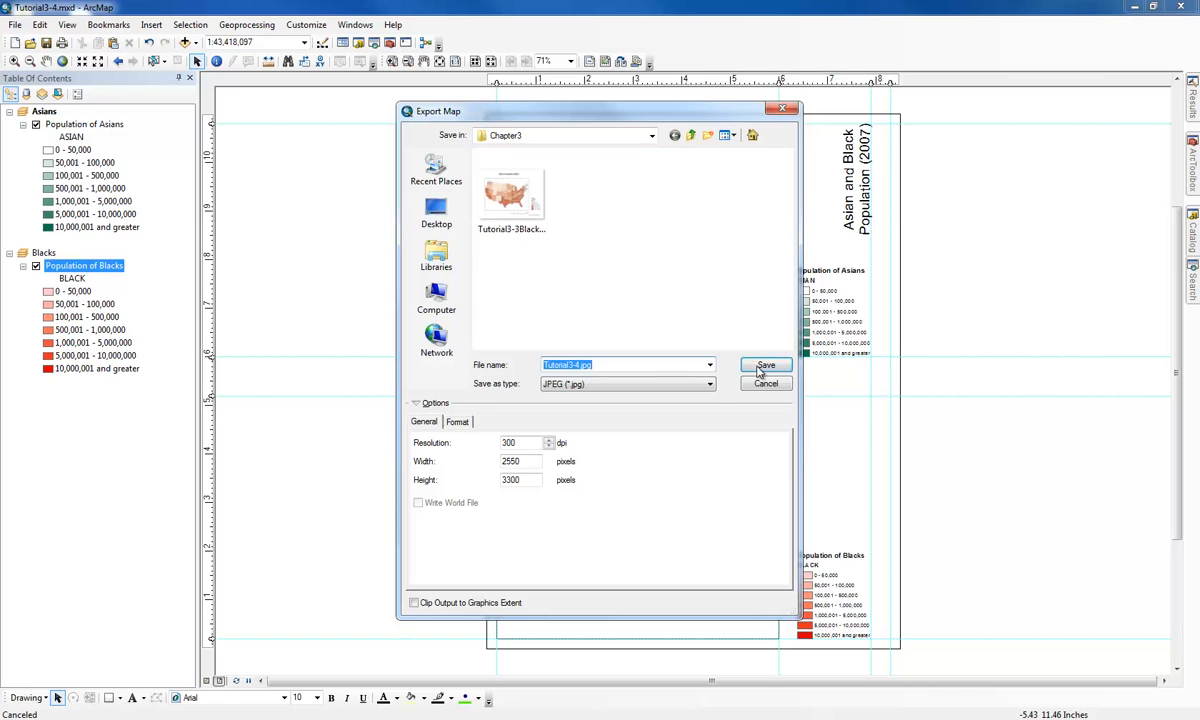
left_click(762, 366)
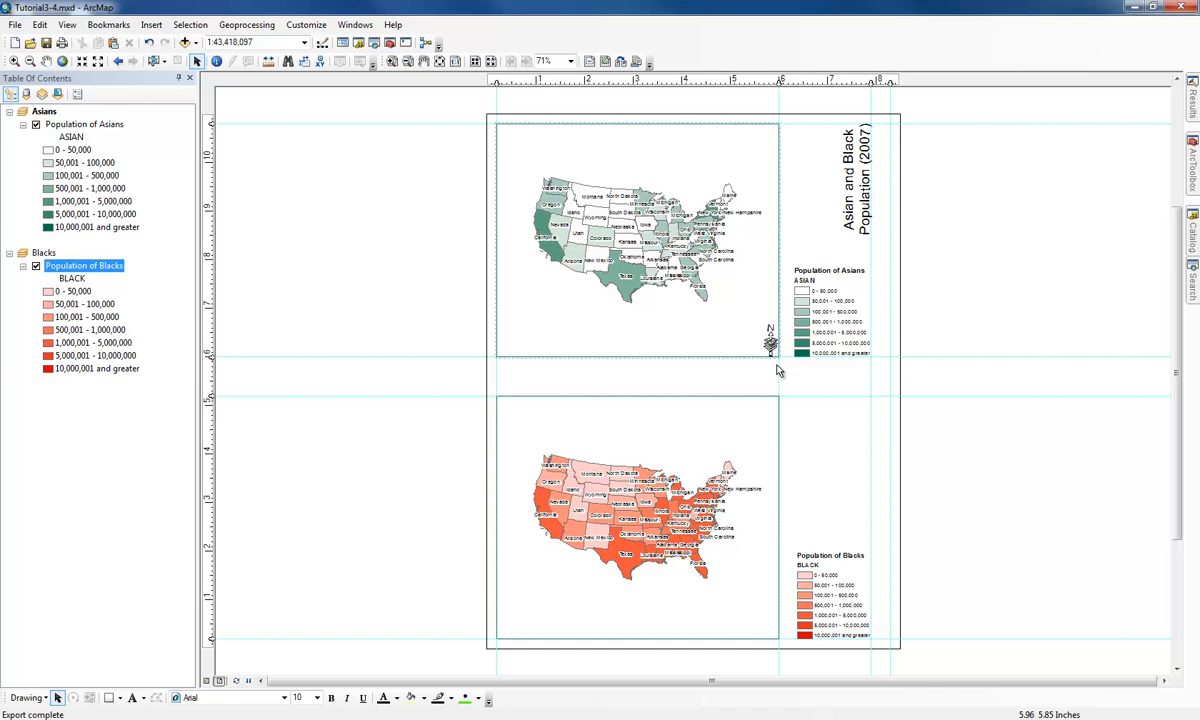
Step: Open the map document Tutorial3-5.mxd, saving the changes to Tutorial3-4.mxd
left_click(31, 44)
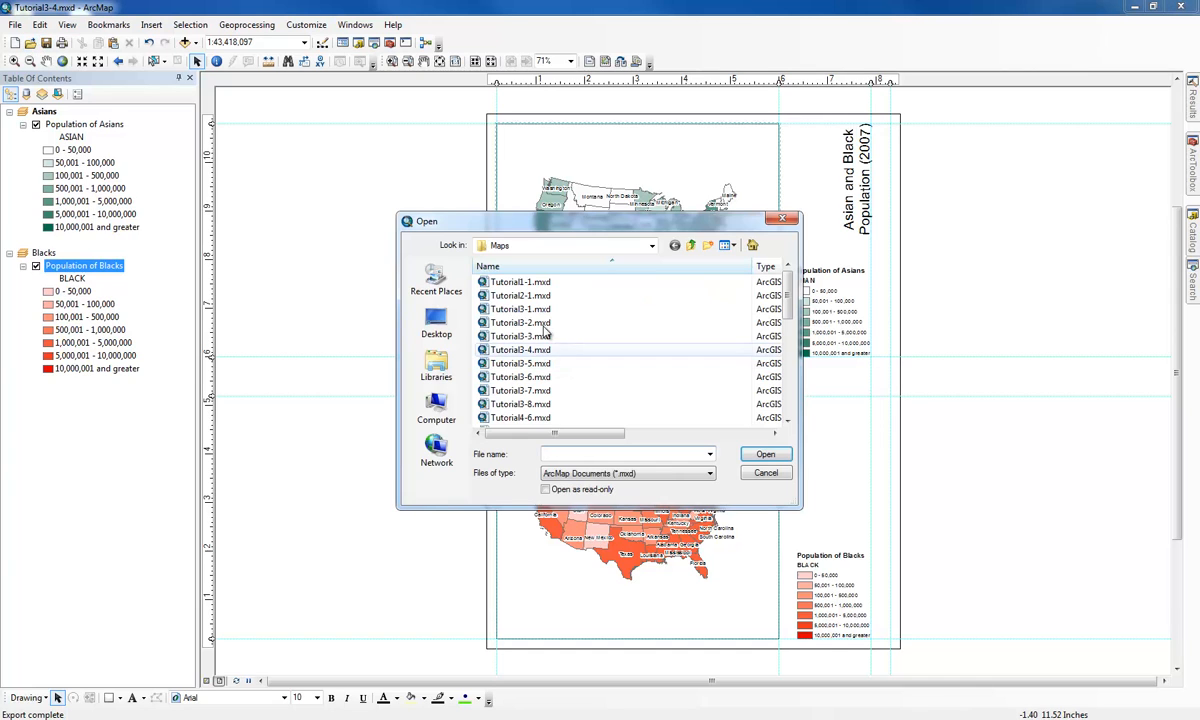
double_click(537, 366)
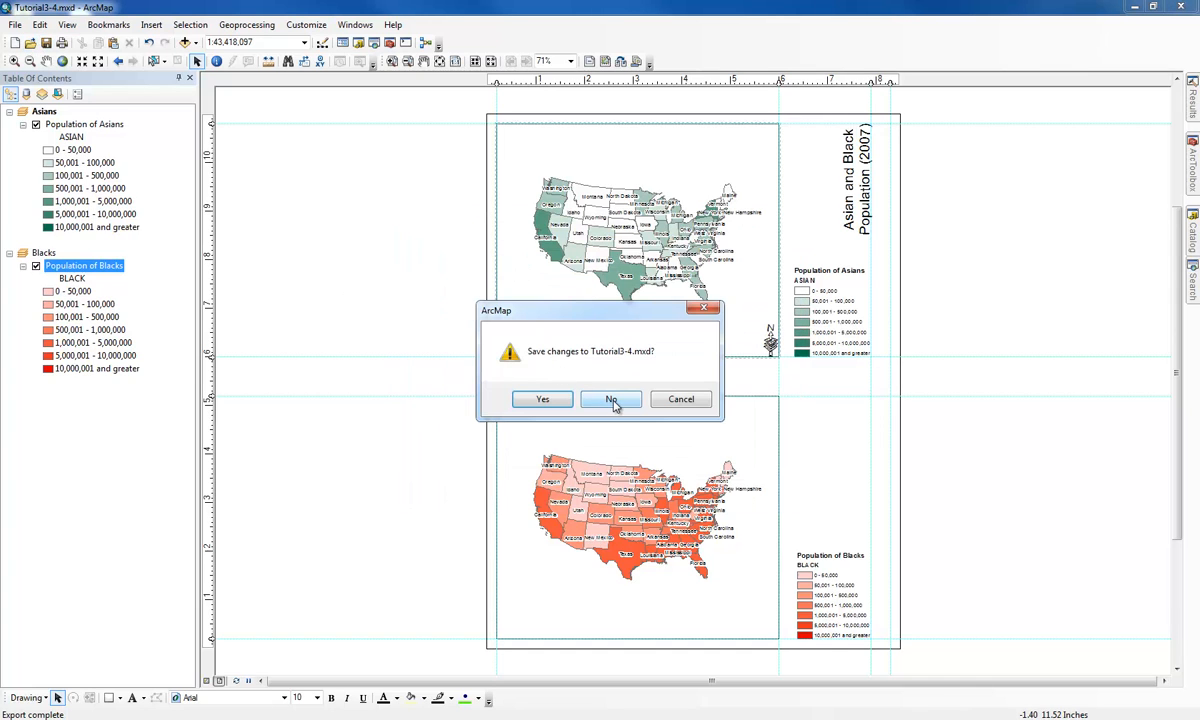
left_click(542, 399)
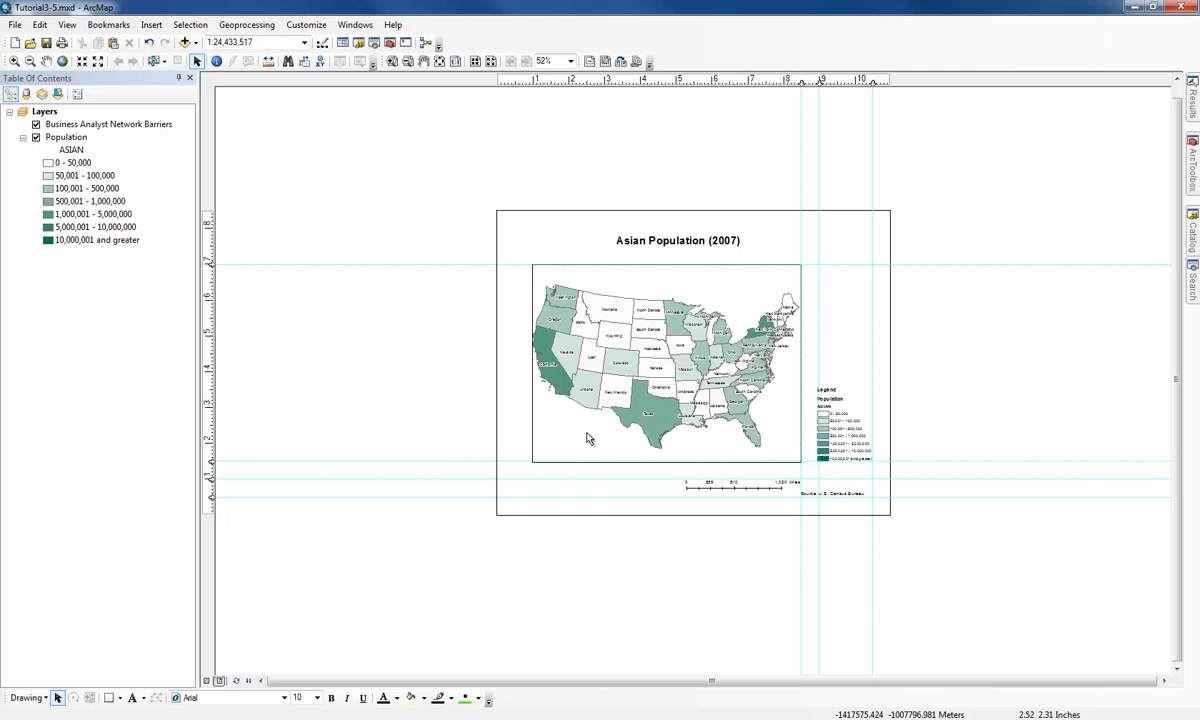
Step: Switch to data view and remove the Business Analyst Network Barriers layer from the map
left_click(207, 680)
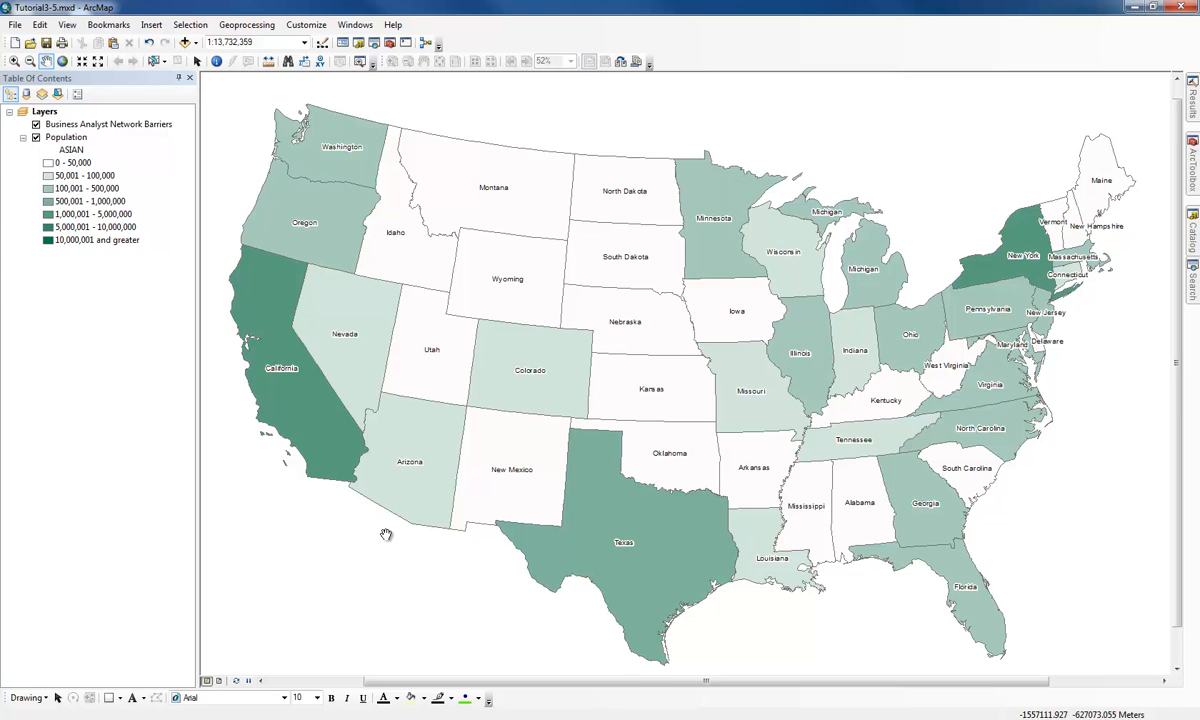
right_click(77, 125)
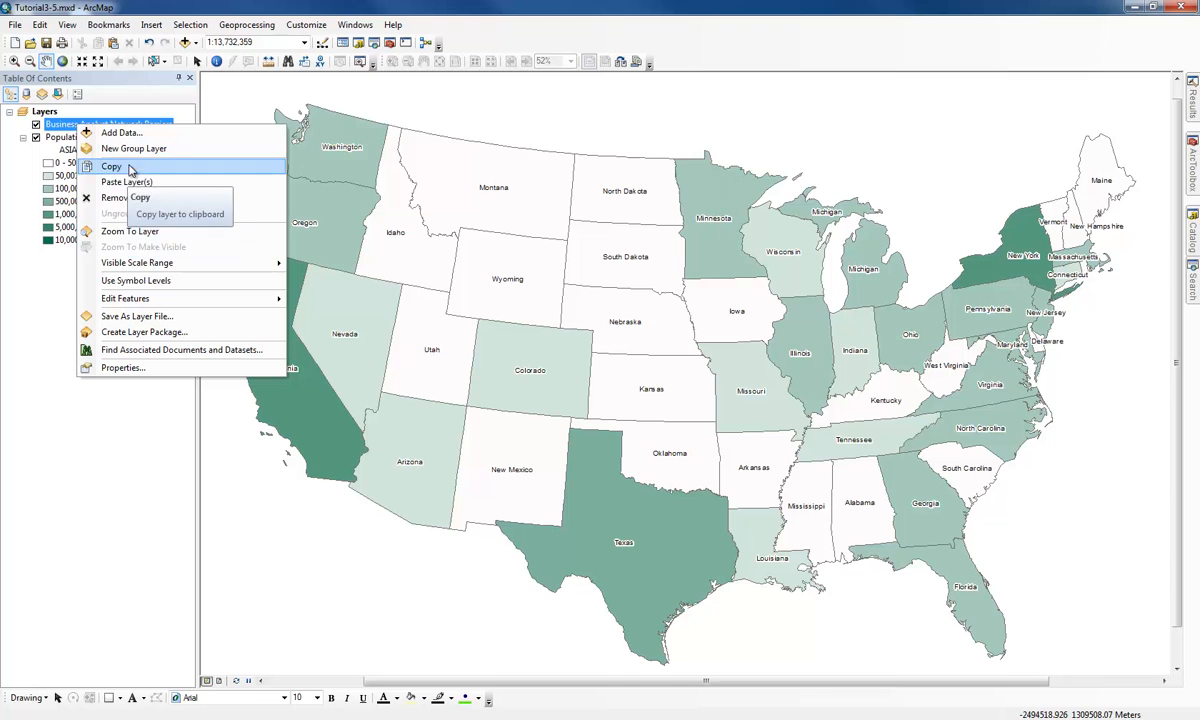
left_click(118, 197)
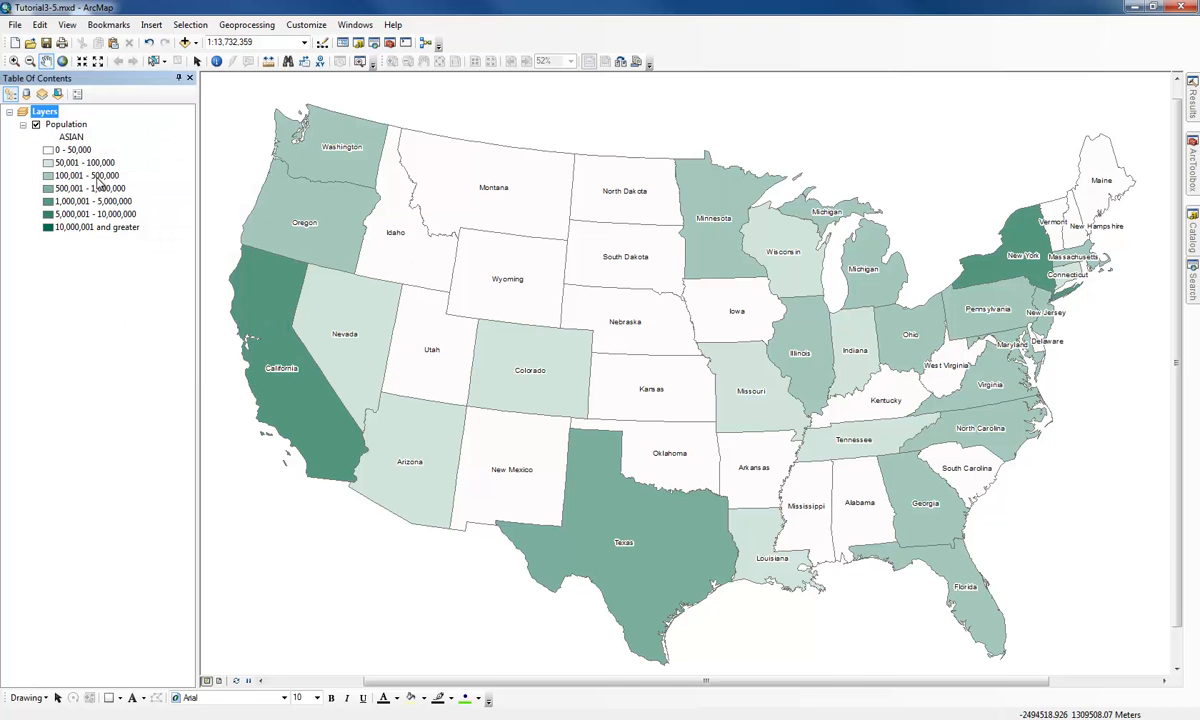
Step: Open the Population layer's attribute table and sort its records by the ASIAN field in descending order
right_click(66, 122)
left_click(200, 187)
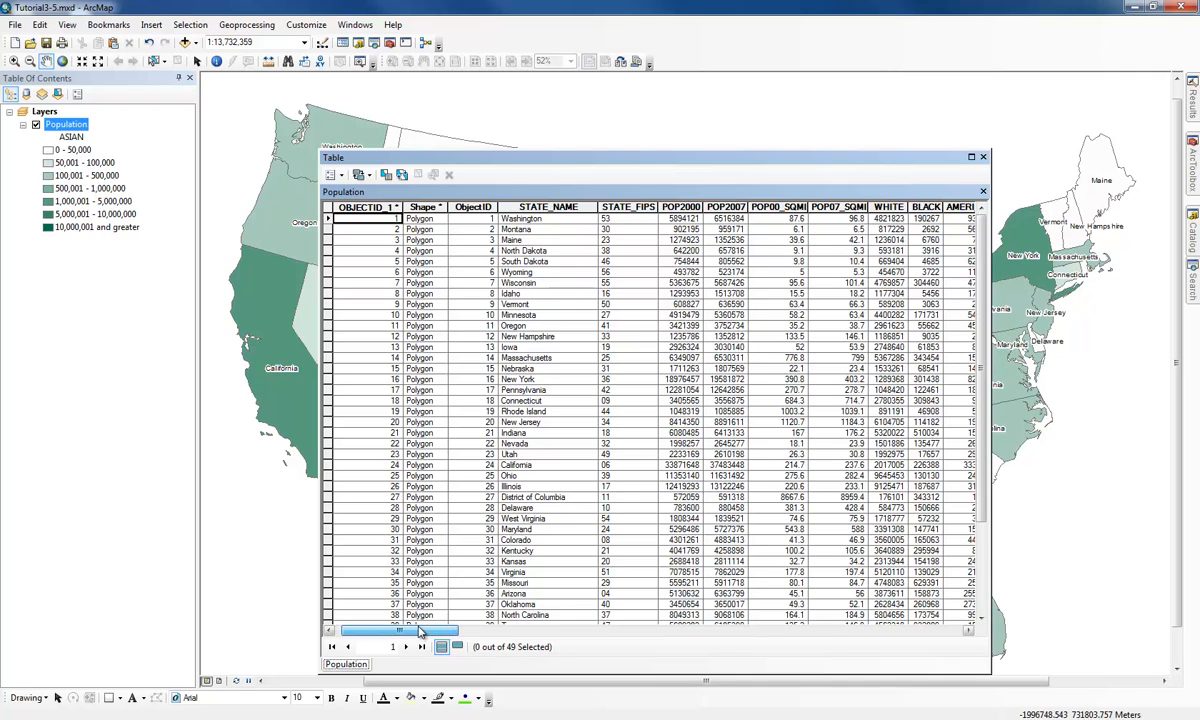
left_click(556, 208)
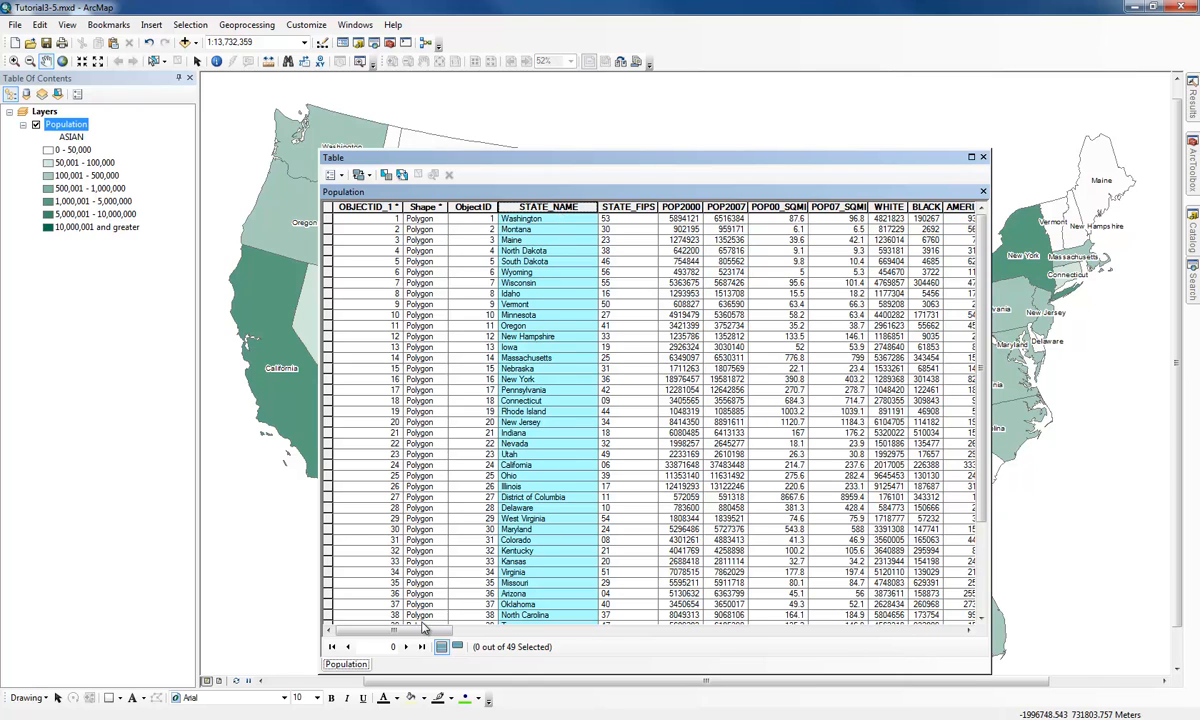
left_click_drag(421, 633, 442, 633)
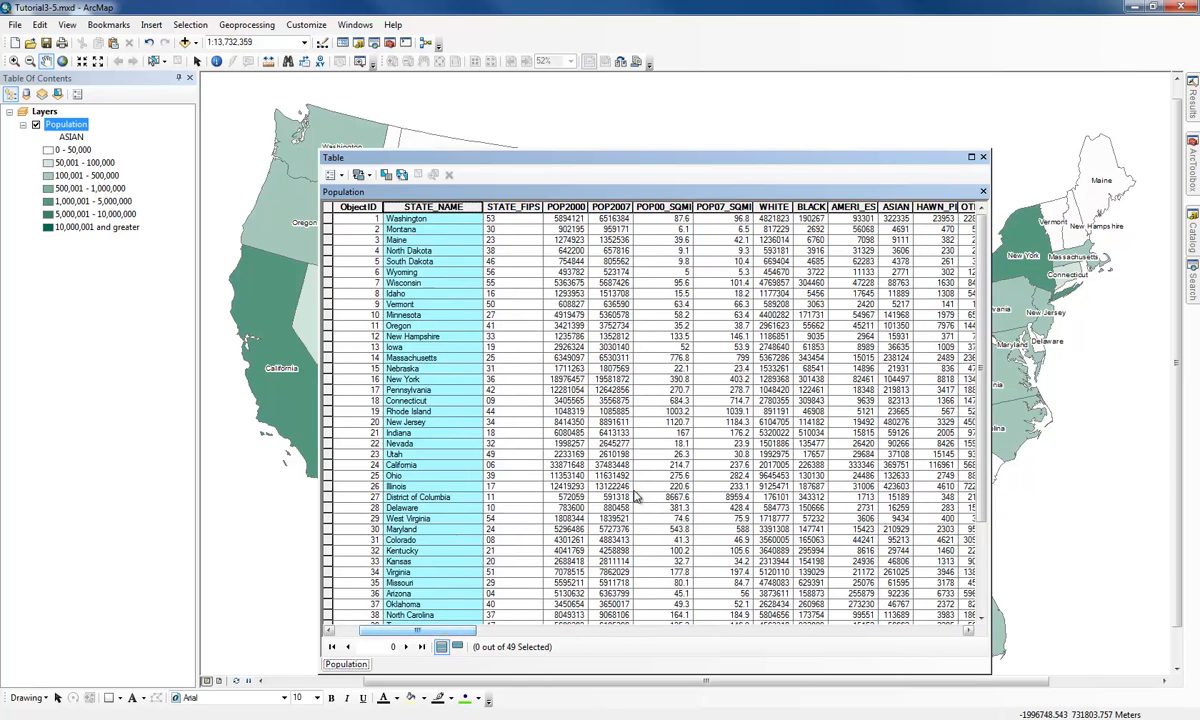
left_click(900, 208)
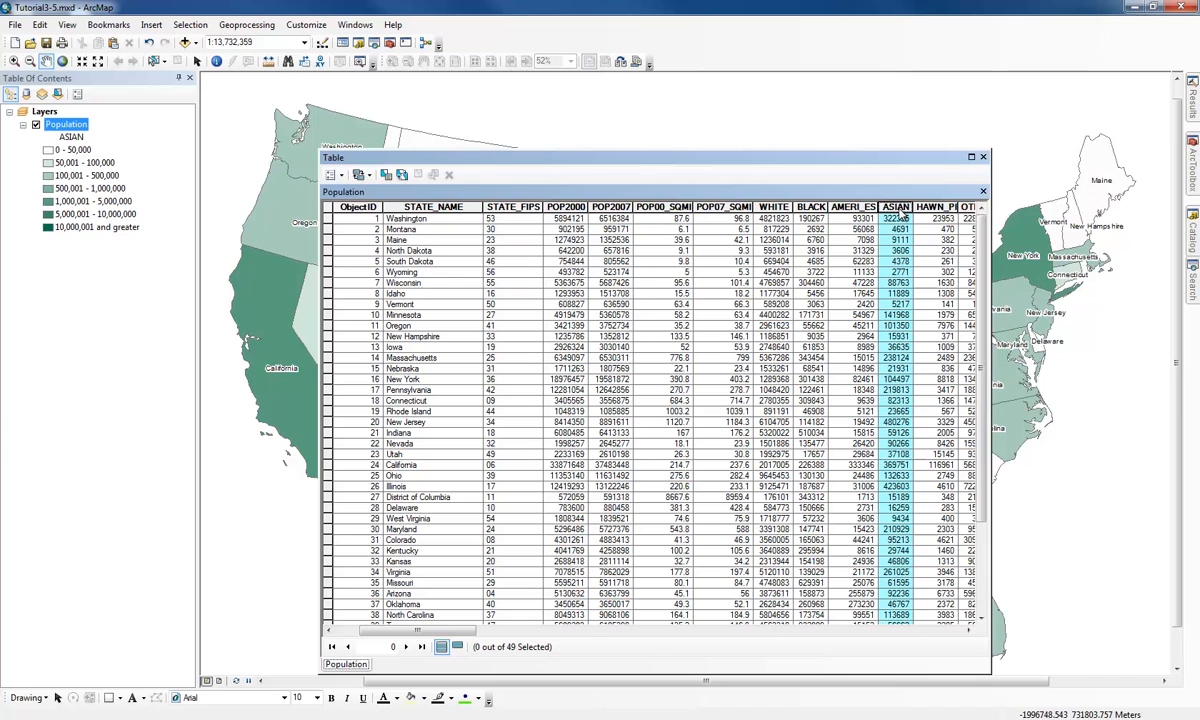
right_click(901, 212)
left_click(950, 232)
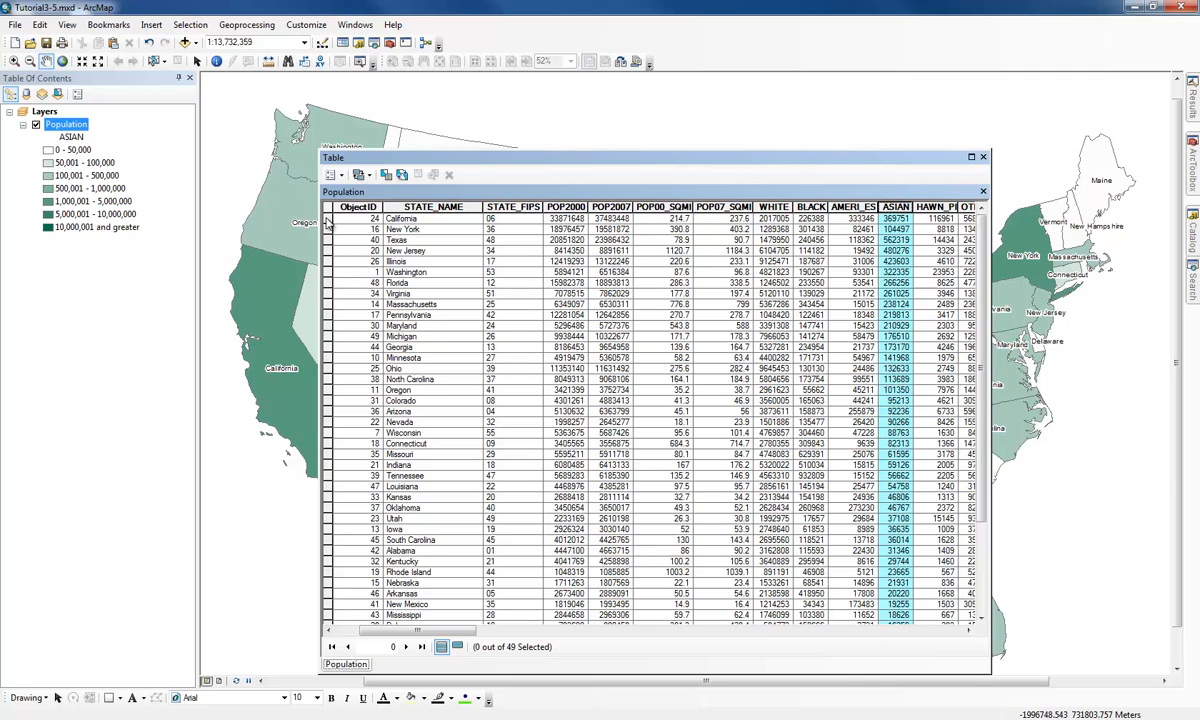
Step: Select the first eight records in the sorted Population table, from California through Virginia
left_click_drag(327, 222, 330, 297)
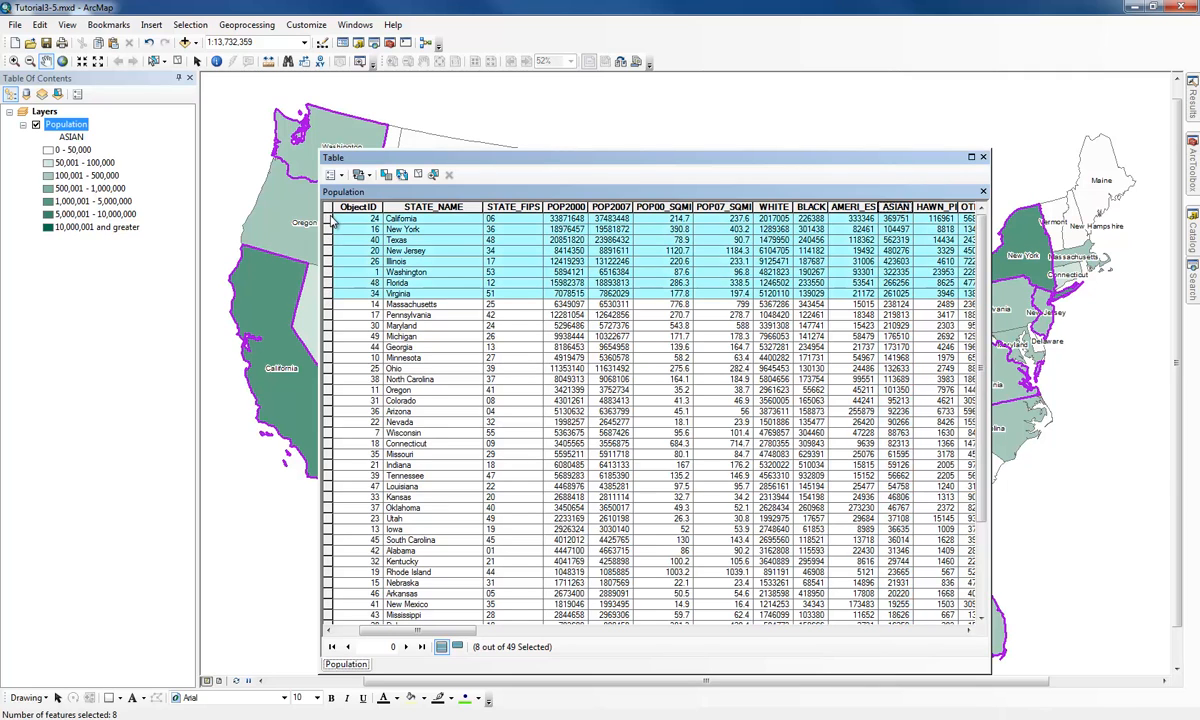
left_click_drag(331, 219, 327, 223)
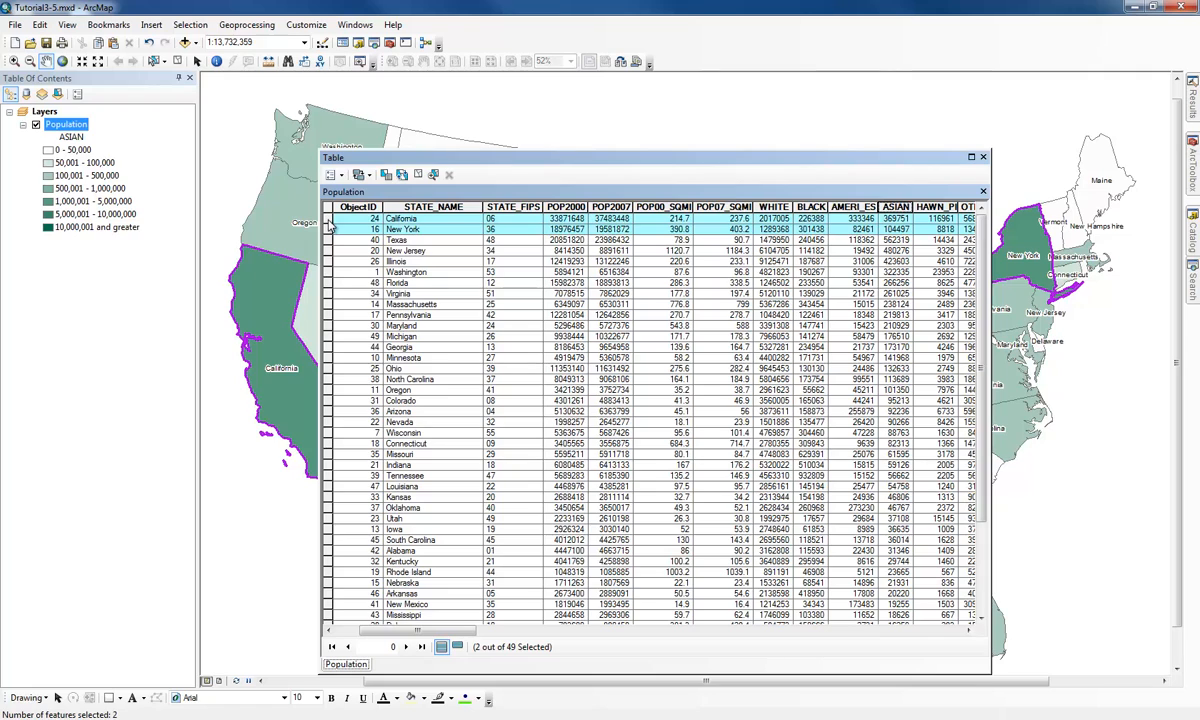
left_click_drag(329, 222, 331, 275)
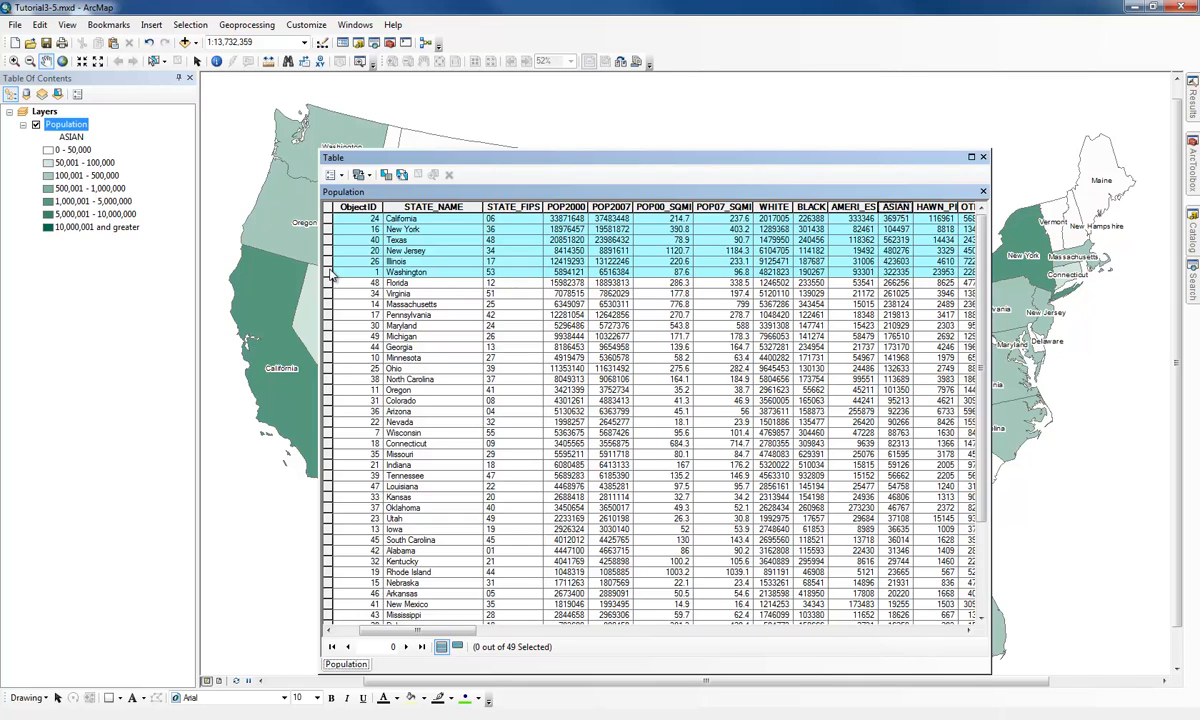
left_click_drag(331, 275, 333, 298)
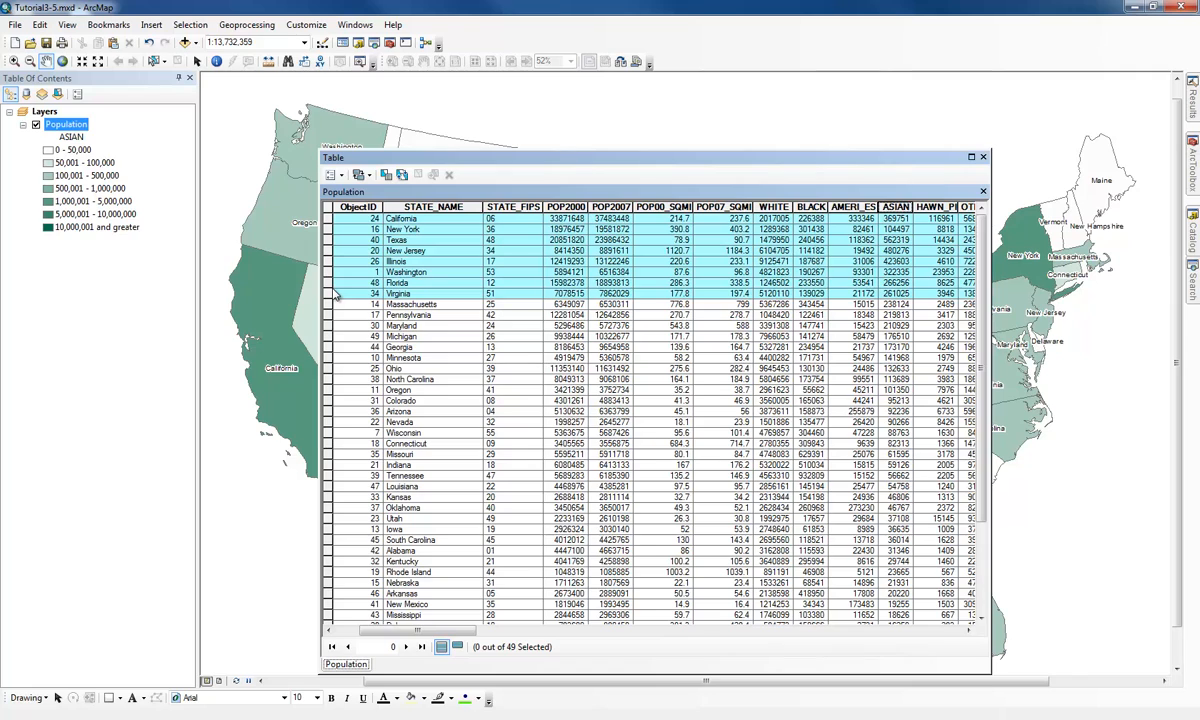
Step: Add Massachusetts and Pennsylvania to the selected records and close the Population attribute table
left_click_drag(336, 295, 336, 295)
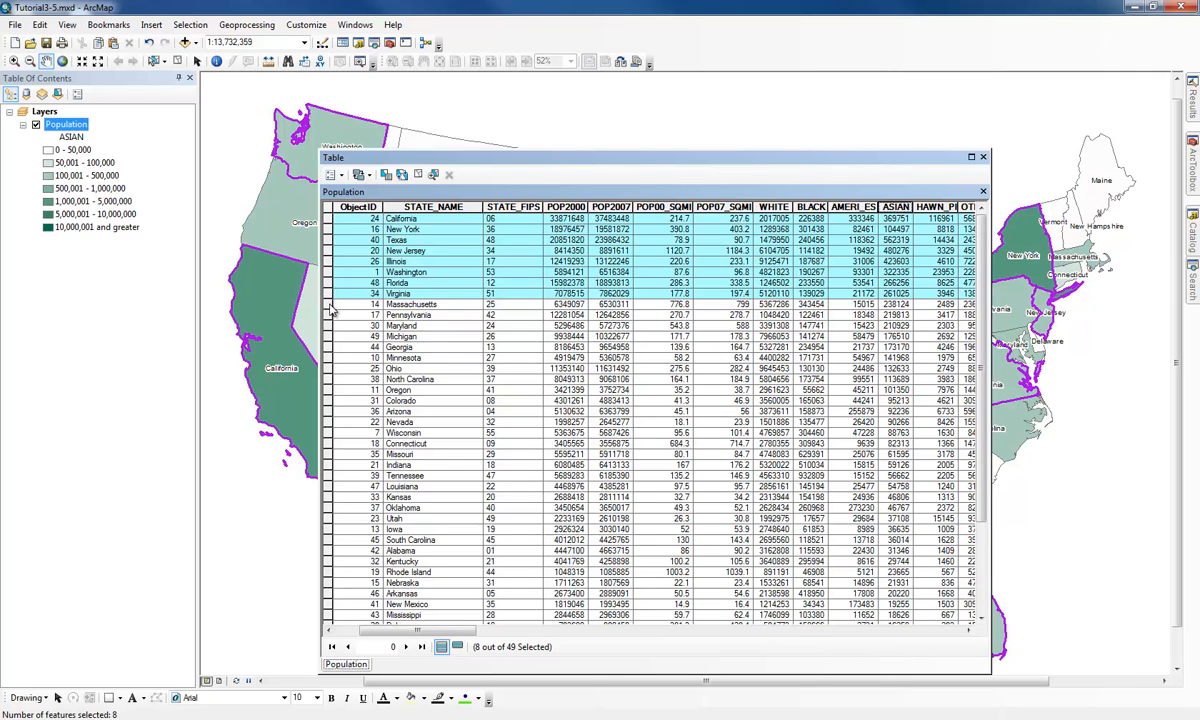
left_click(328, 304, "ctrl")
left_click(328, 315, "ctrl")
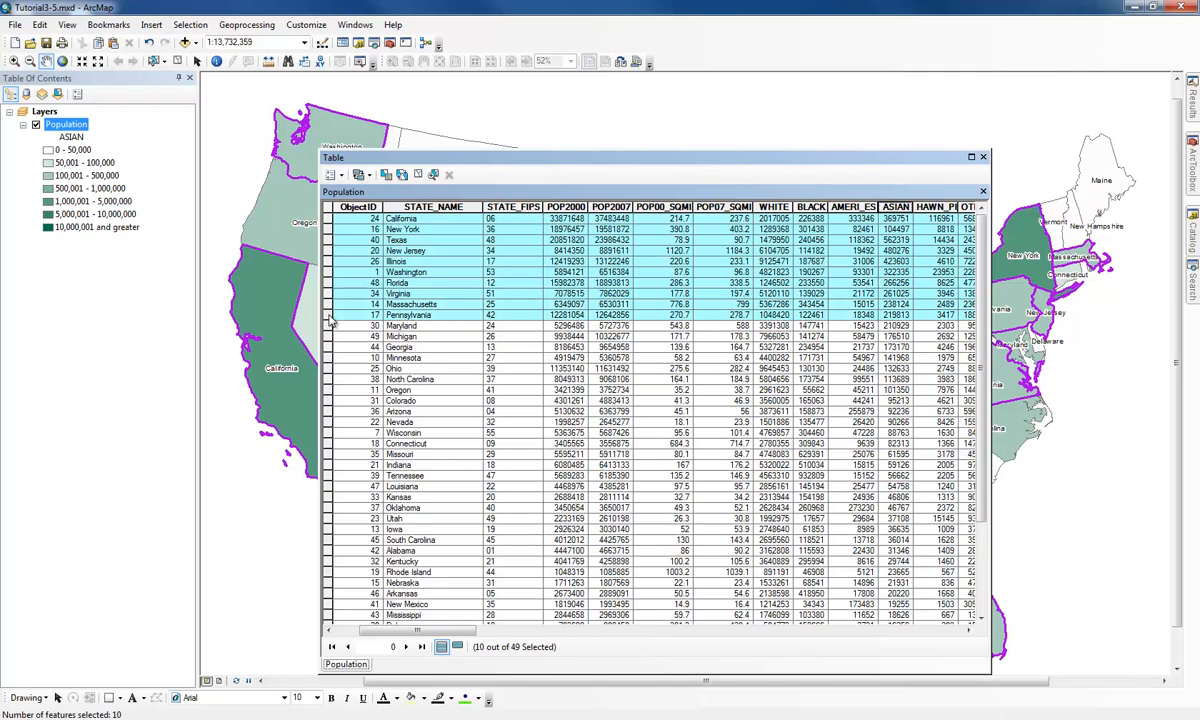
left_click(983, 158)
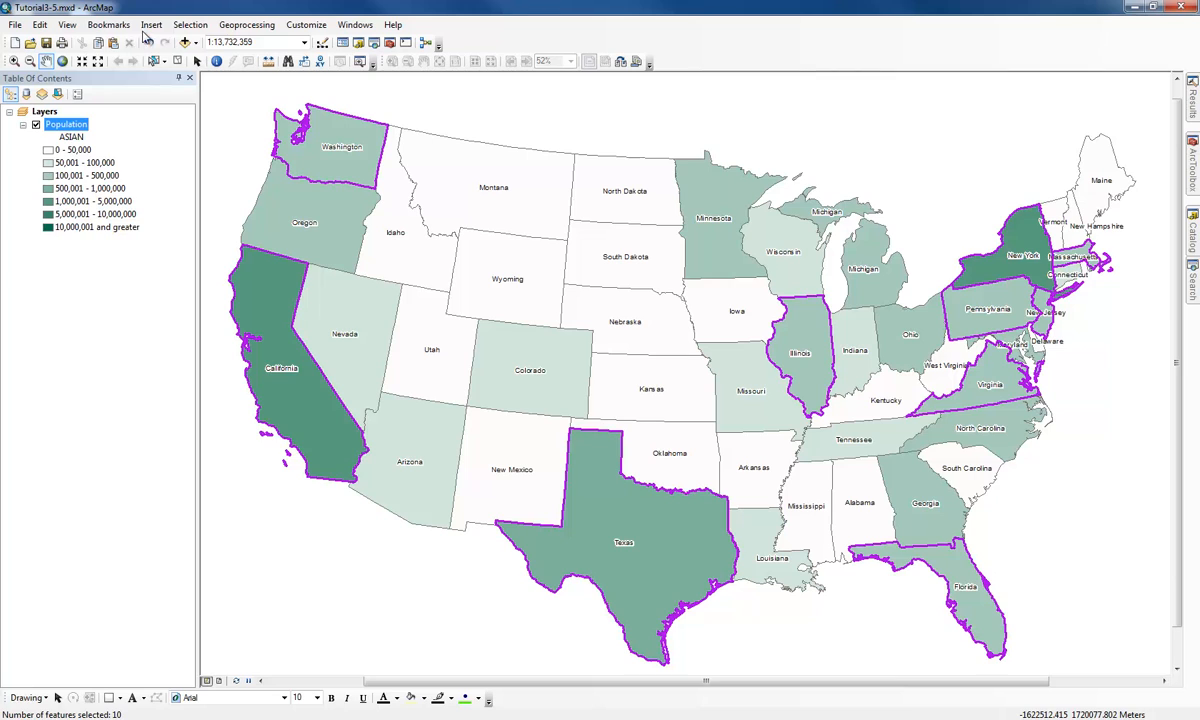
Step: Switch to layout view and start creating a new report
left_click(220, 682)
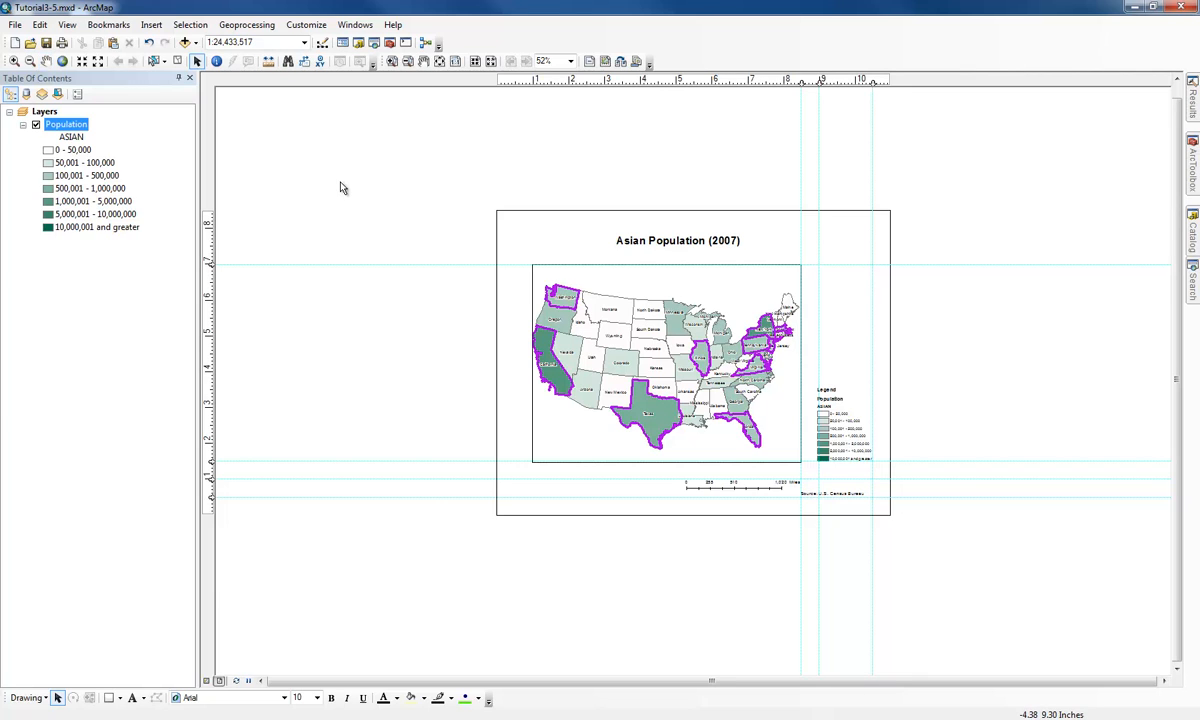
left_click(66, 25)
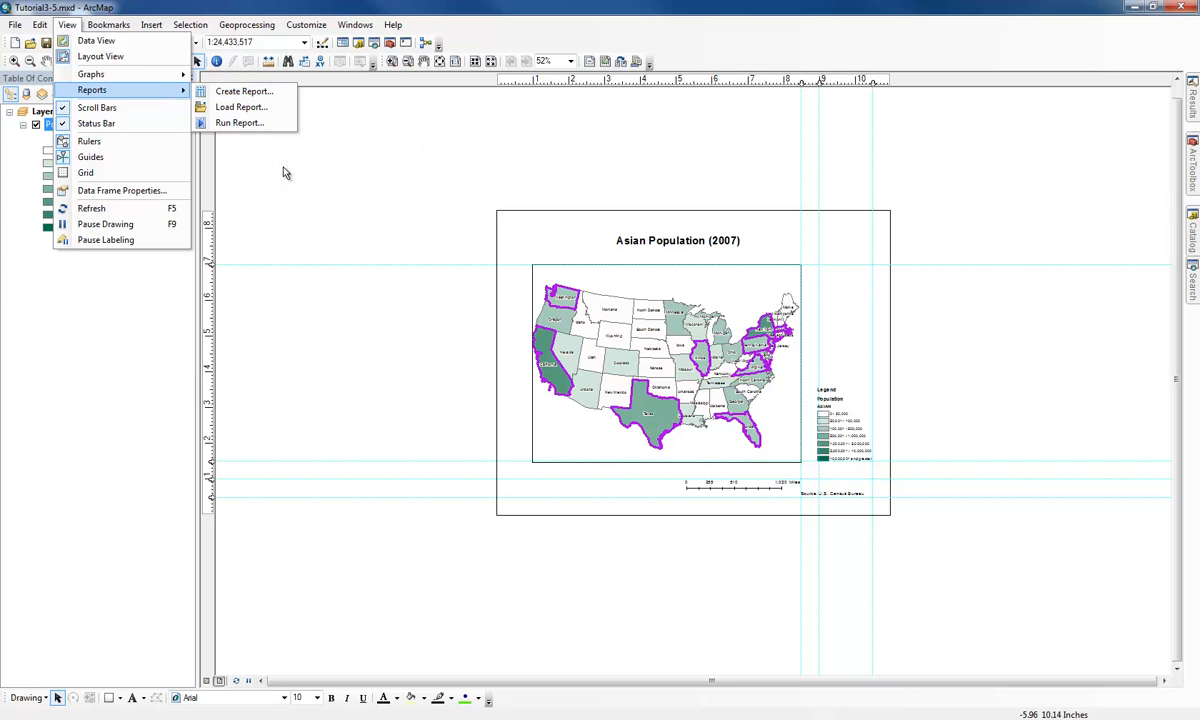
left_click(245, 91)
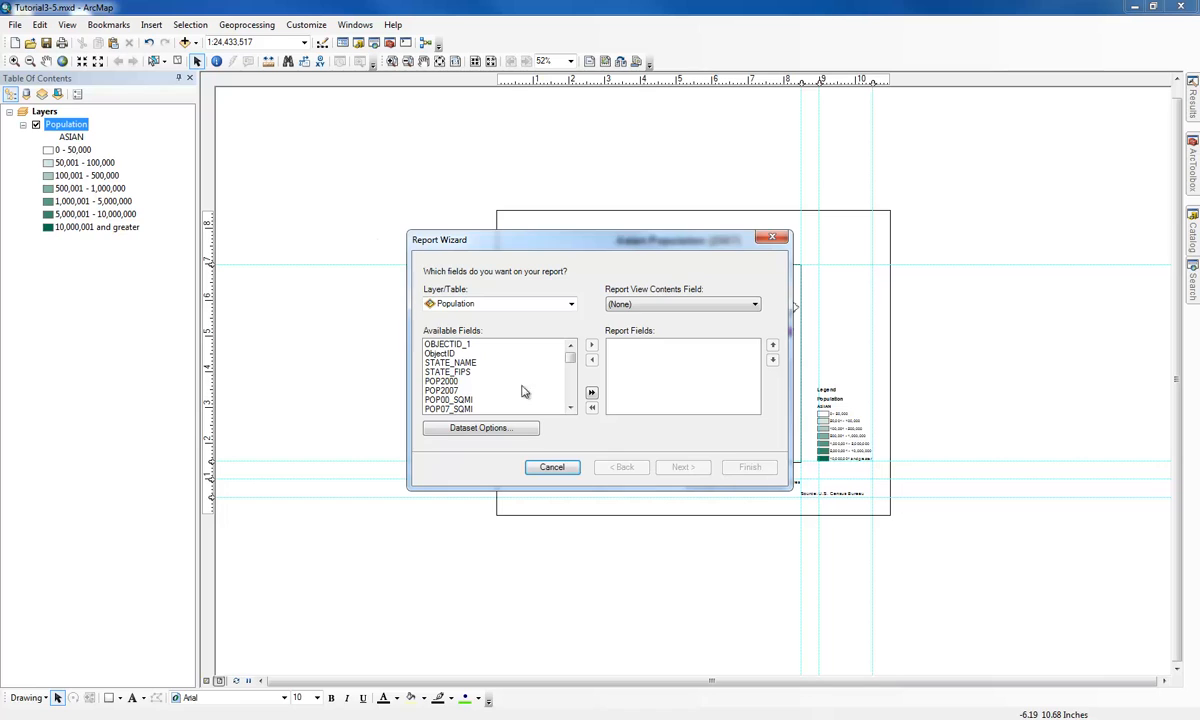
Step: Include the Population layer's STATE_NAME, POP2000 and ASIAN fields in the report
left_click(452, 363)
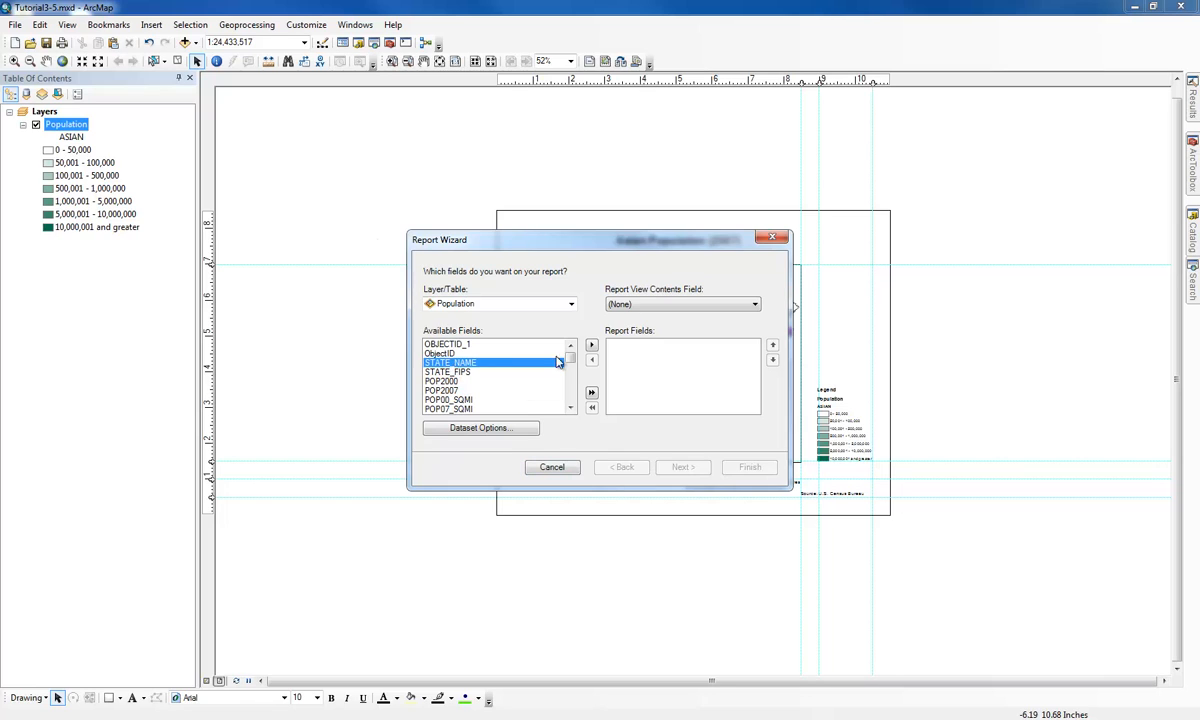
left_click(592, 346)
left_click(501, 383)
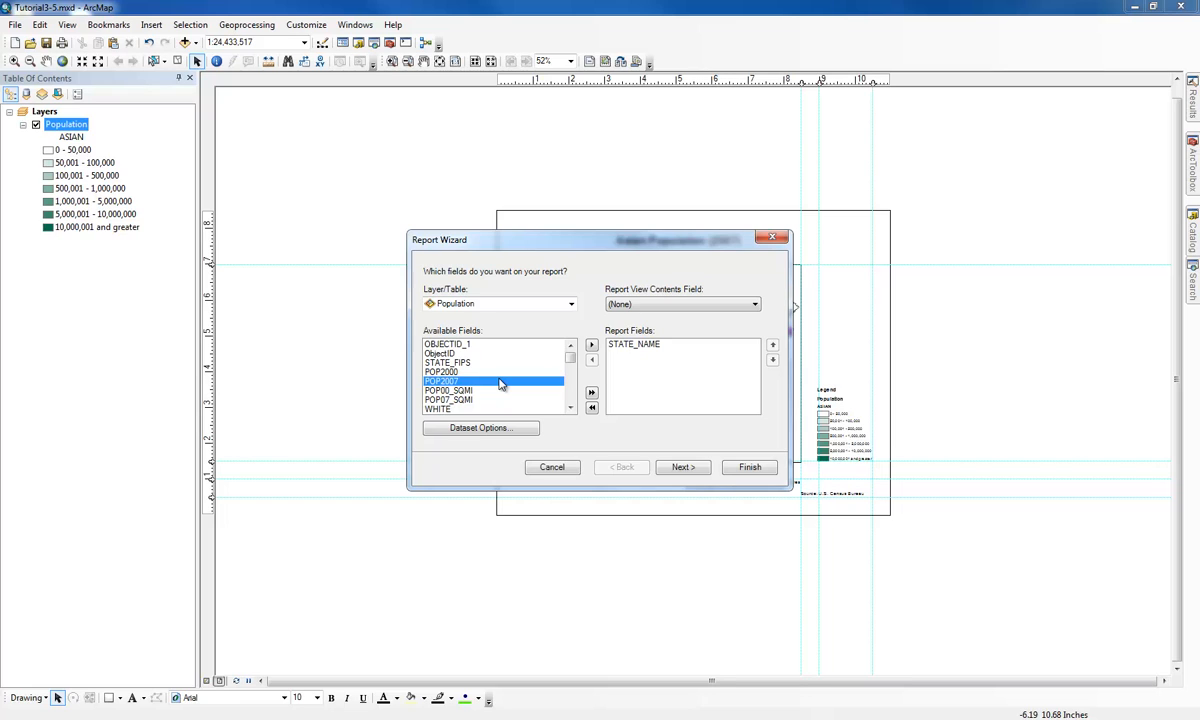
left_click(447, 372)
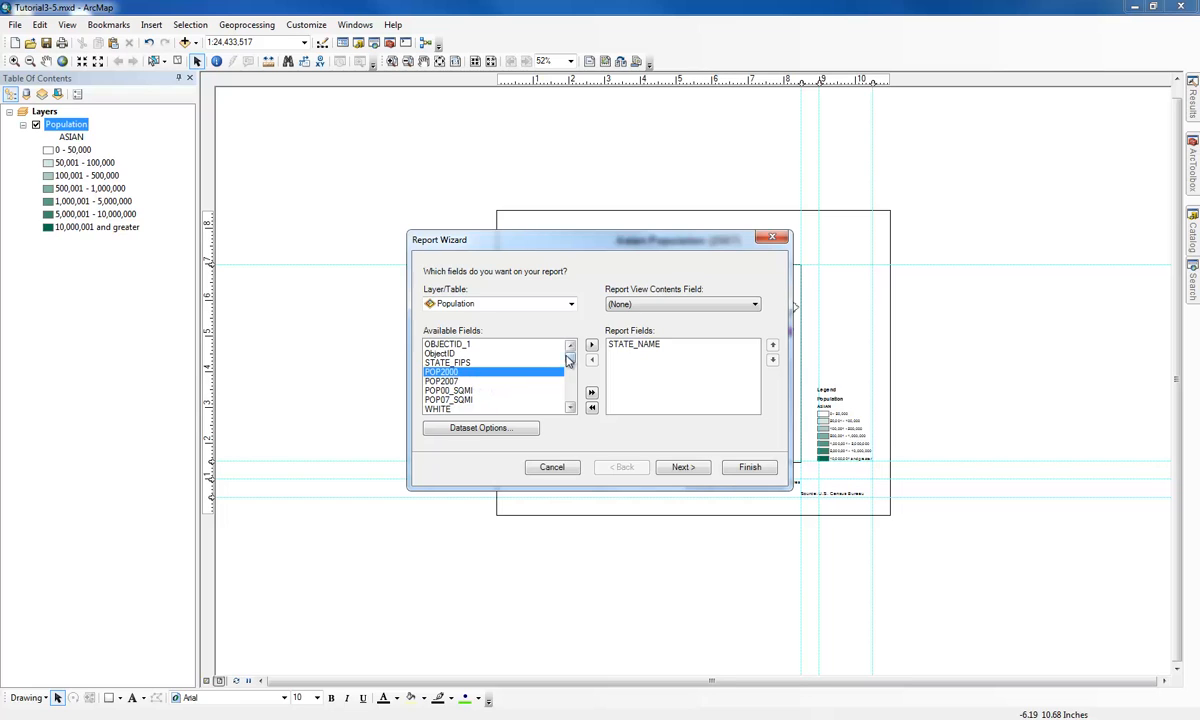
left_click(592, 346)
left_click(445, 390)
scroll(445, 392, "down", 1)
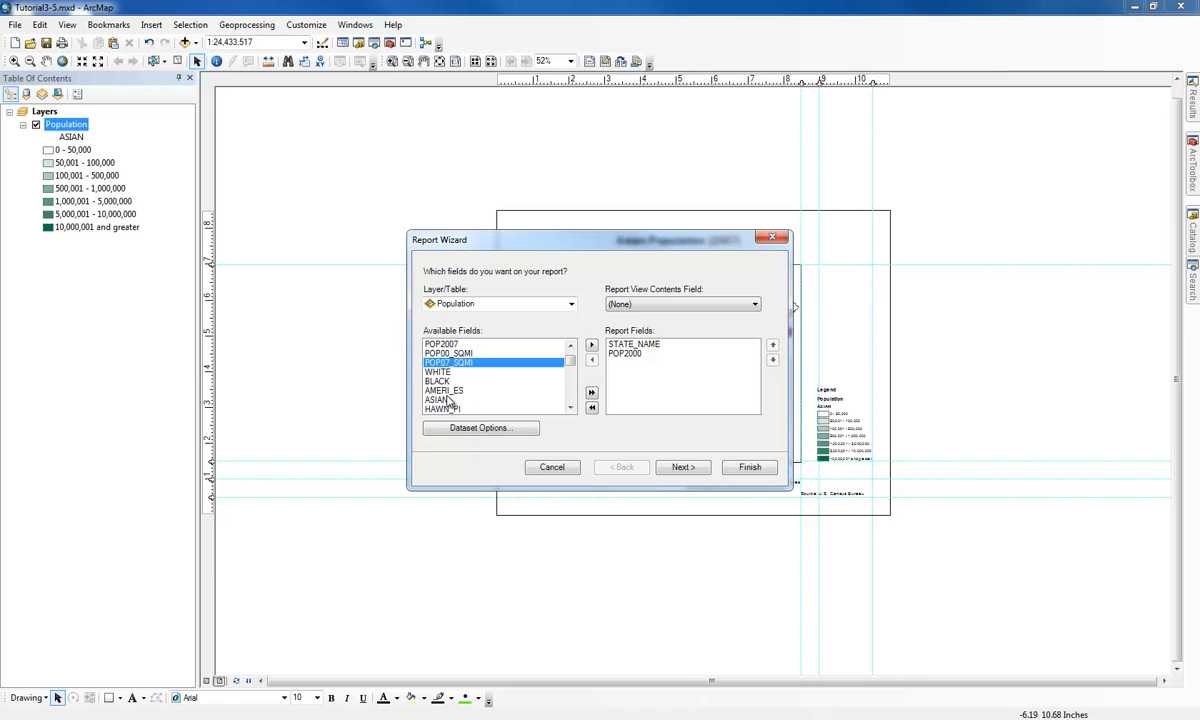
left_click(437, 400)
left_click(591, 344)
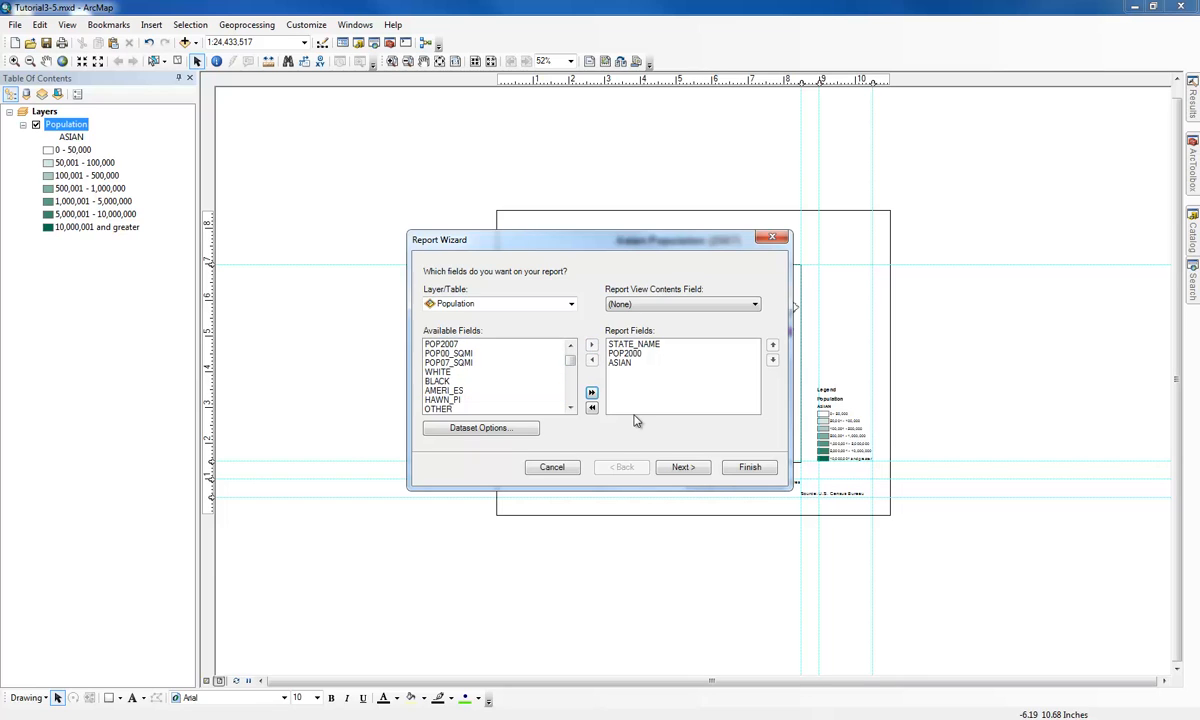
Step: Skip grouping levels and sort the report by the ASIAN field in descending order
left_click(683, 468)
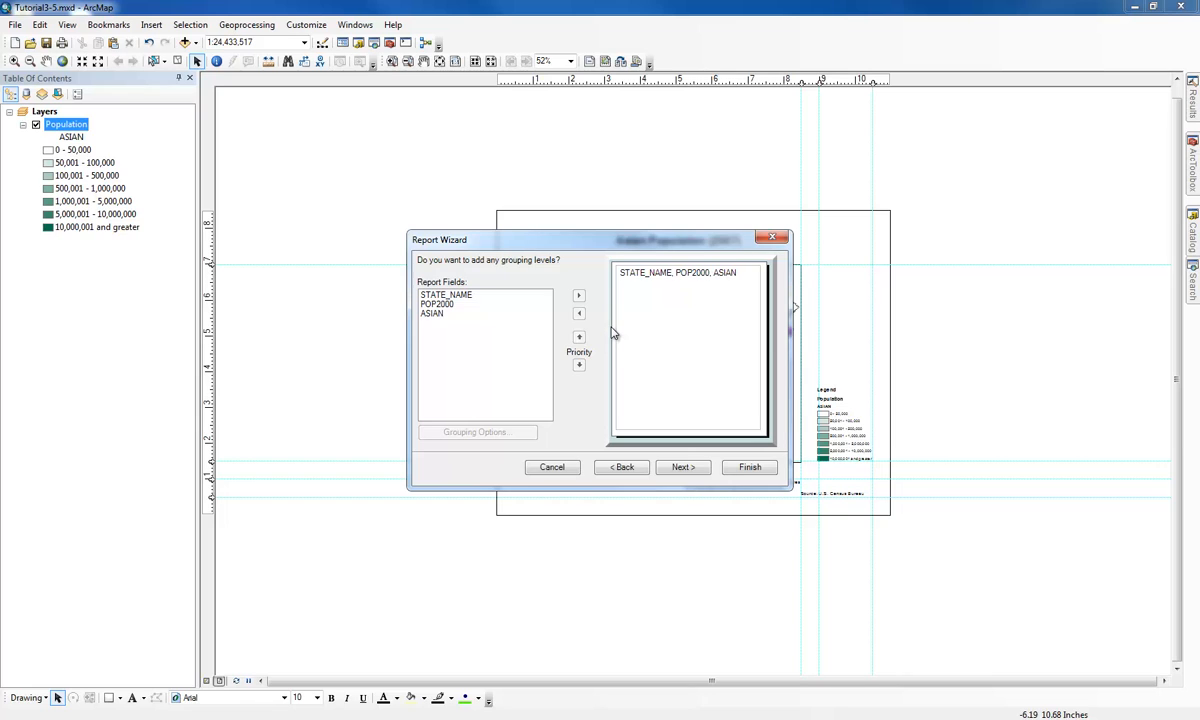
left_click(683, 468)
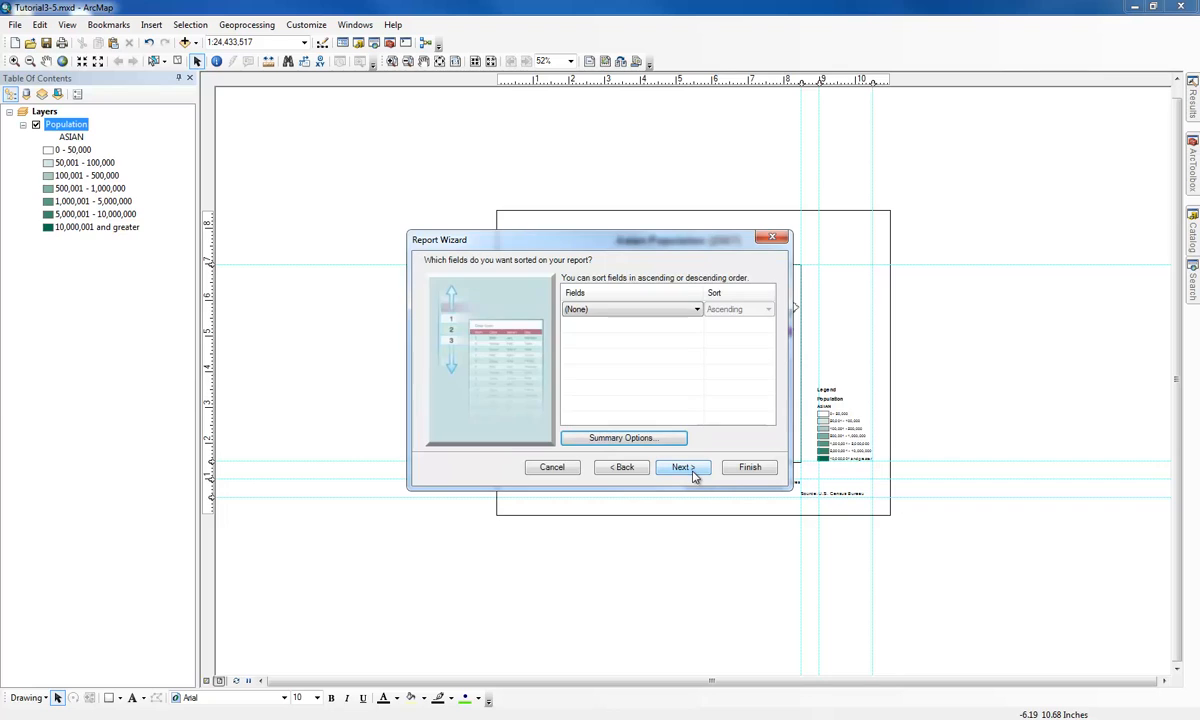
left_click(631, 310)
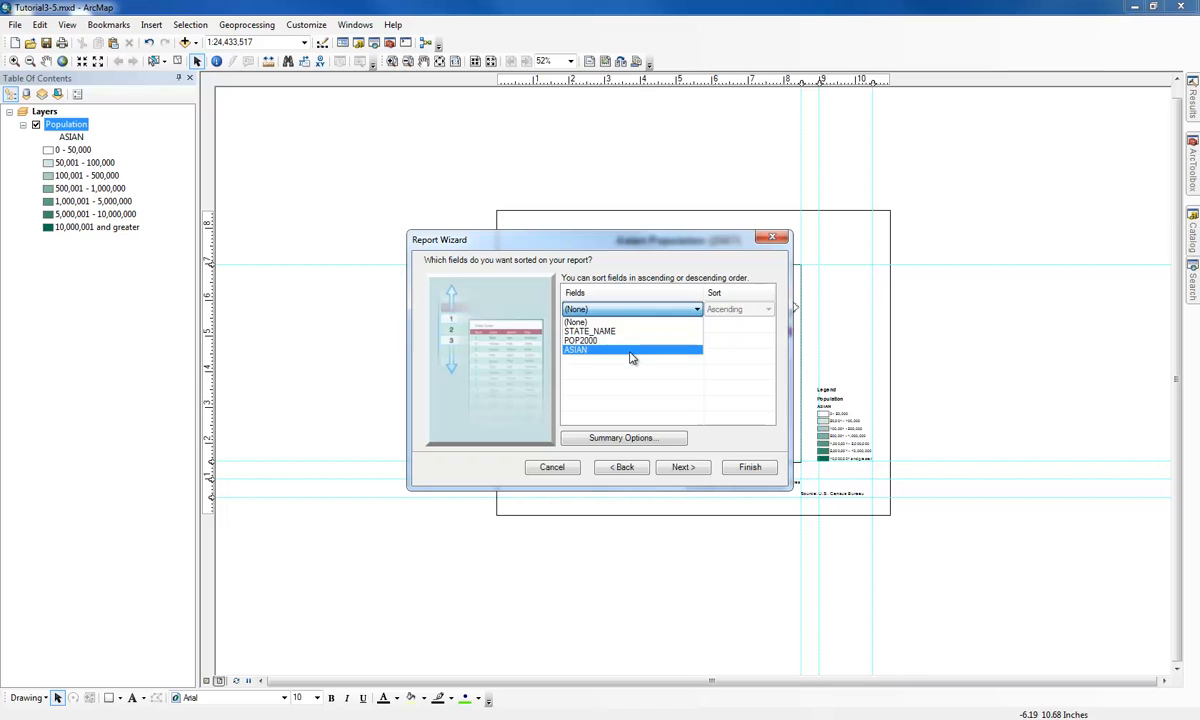
left_click(626, 350)
left_click(735, 310)
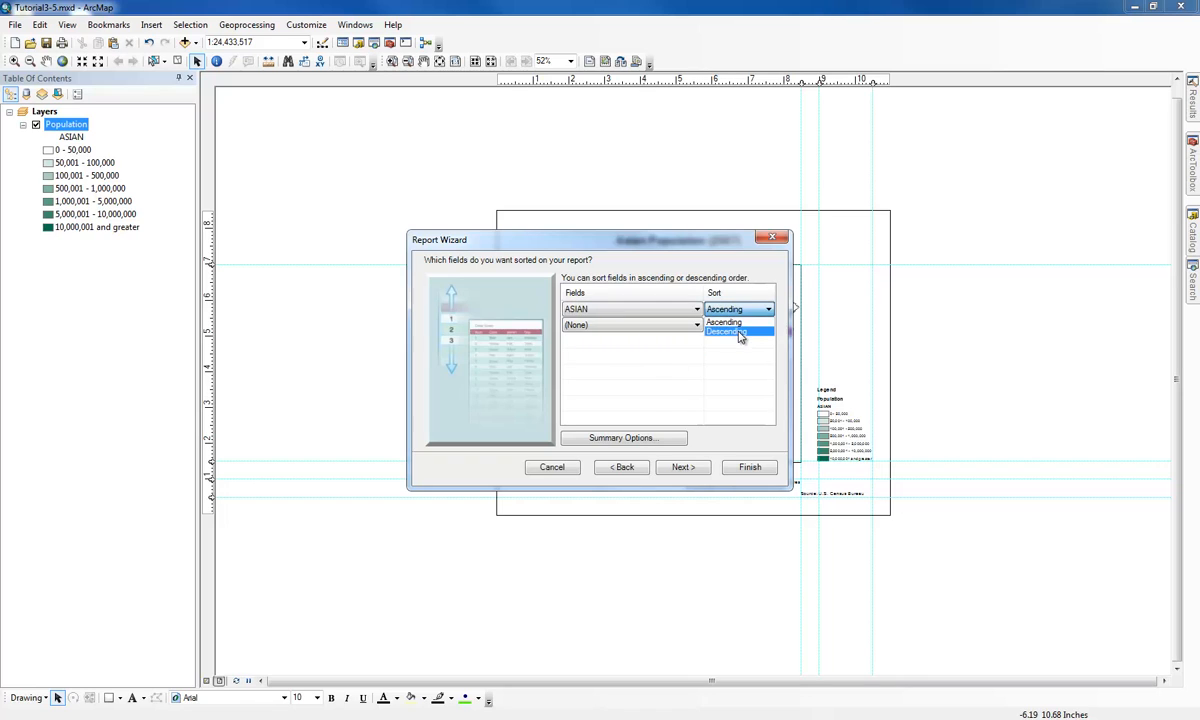
left_click(728, 325)
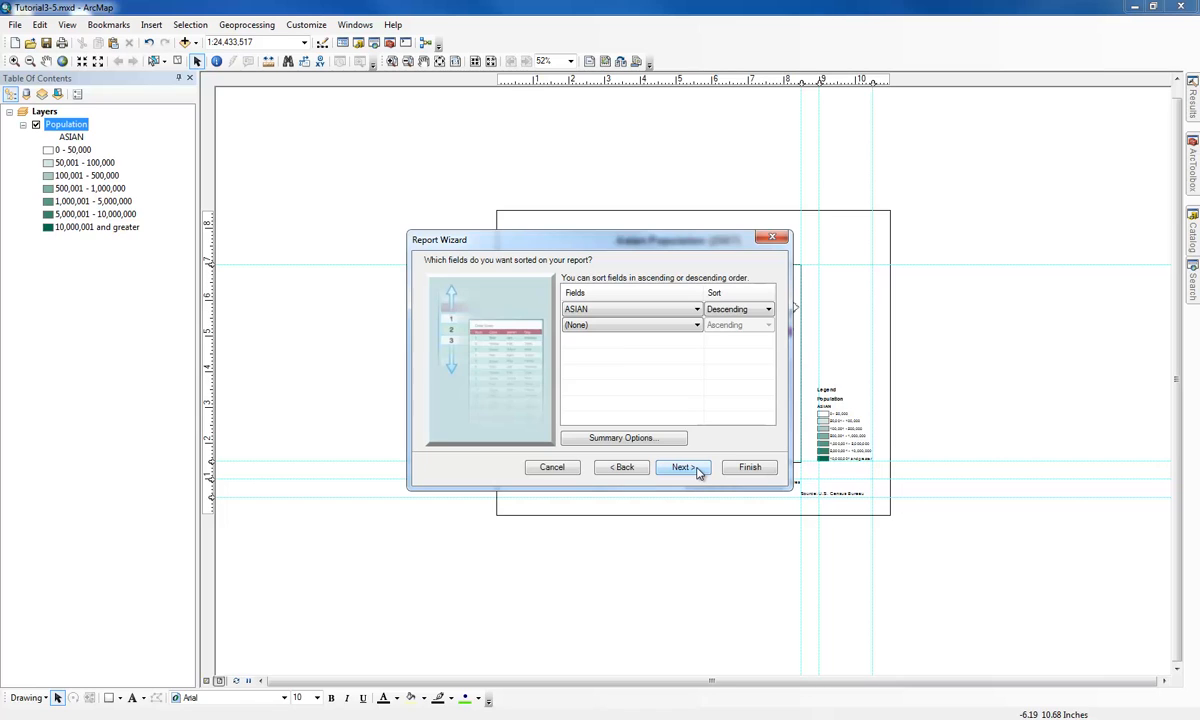
Step: Give the report an Outline layout in portrait orientation and choose a style for it
left_click(683, 467)
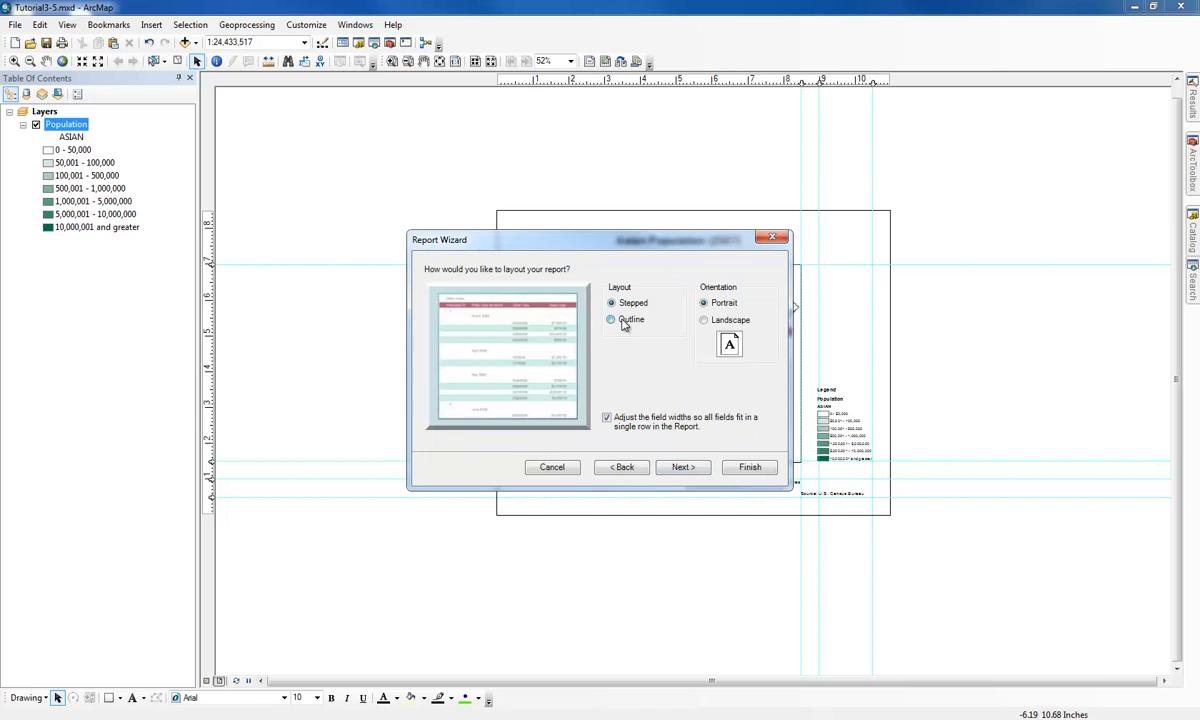
left_click(624, 322)
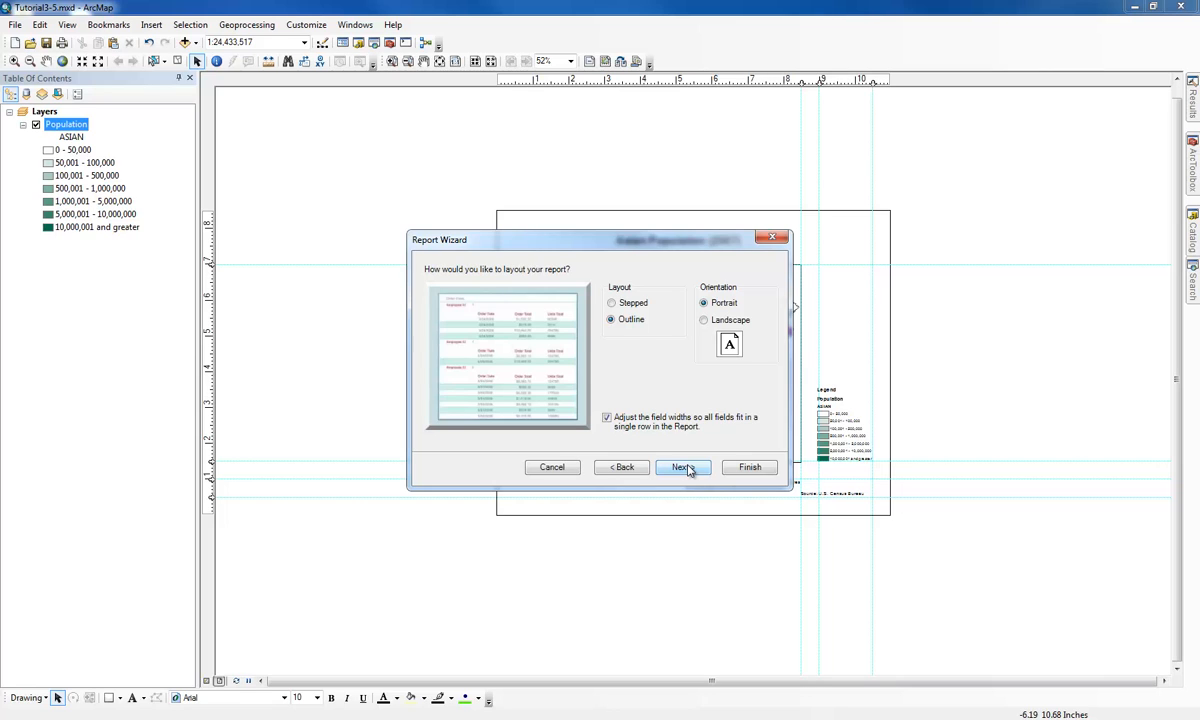
left_click(685, 467)
left_click(643, 418)
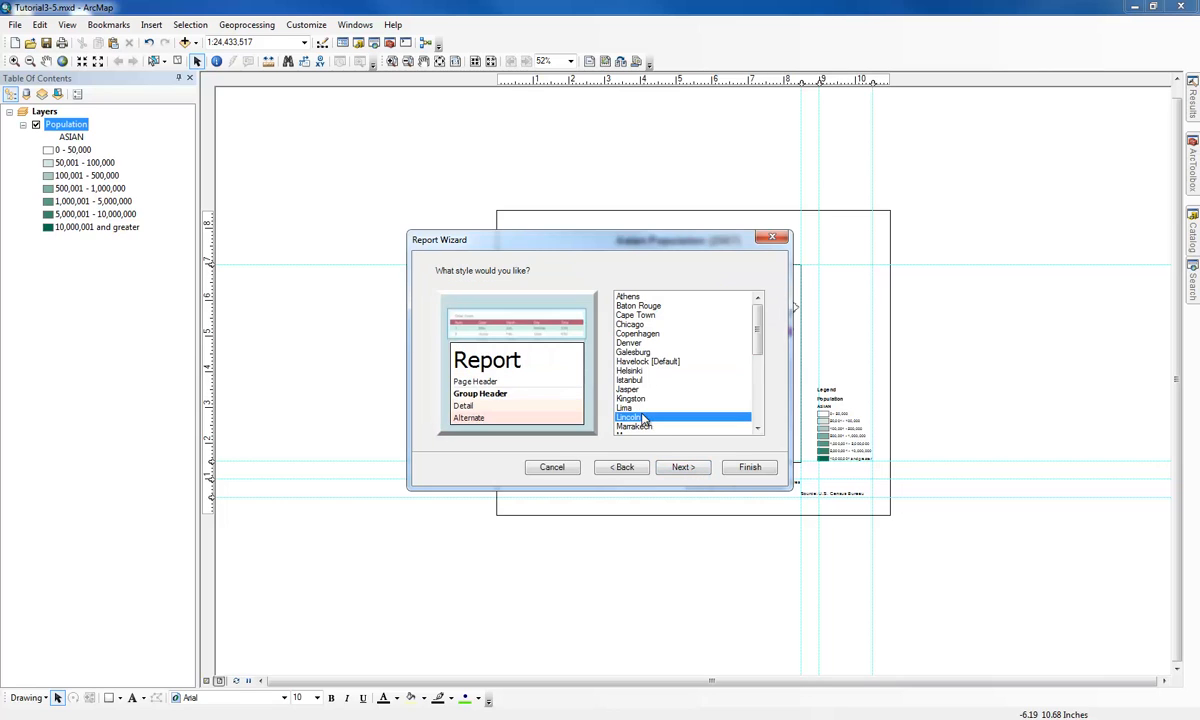
scroll(643, 418, "down", 1)
left_click(636, 407)
left_click(690, 468)
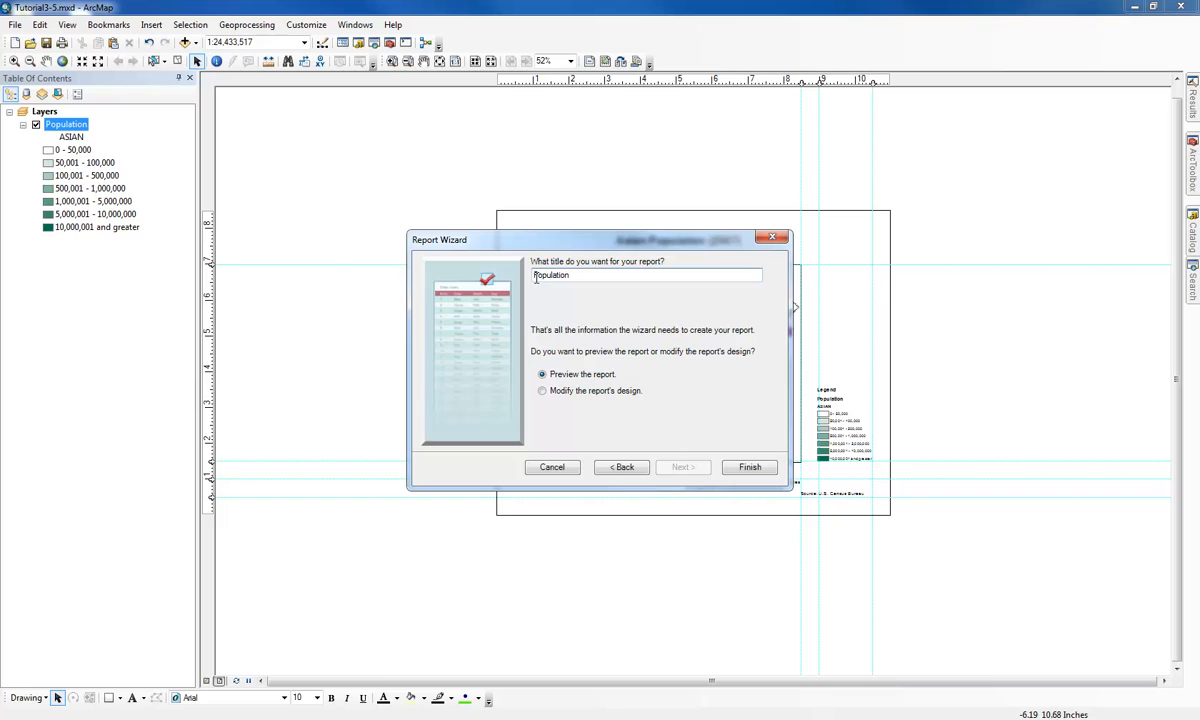
Step: Title the report Asian Population, finish the wizard and look through the generated preview
type("Asia")
key("BackSpace")
key("BackSpace")
type("ian")
left_click(750, 468)
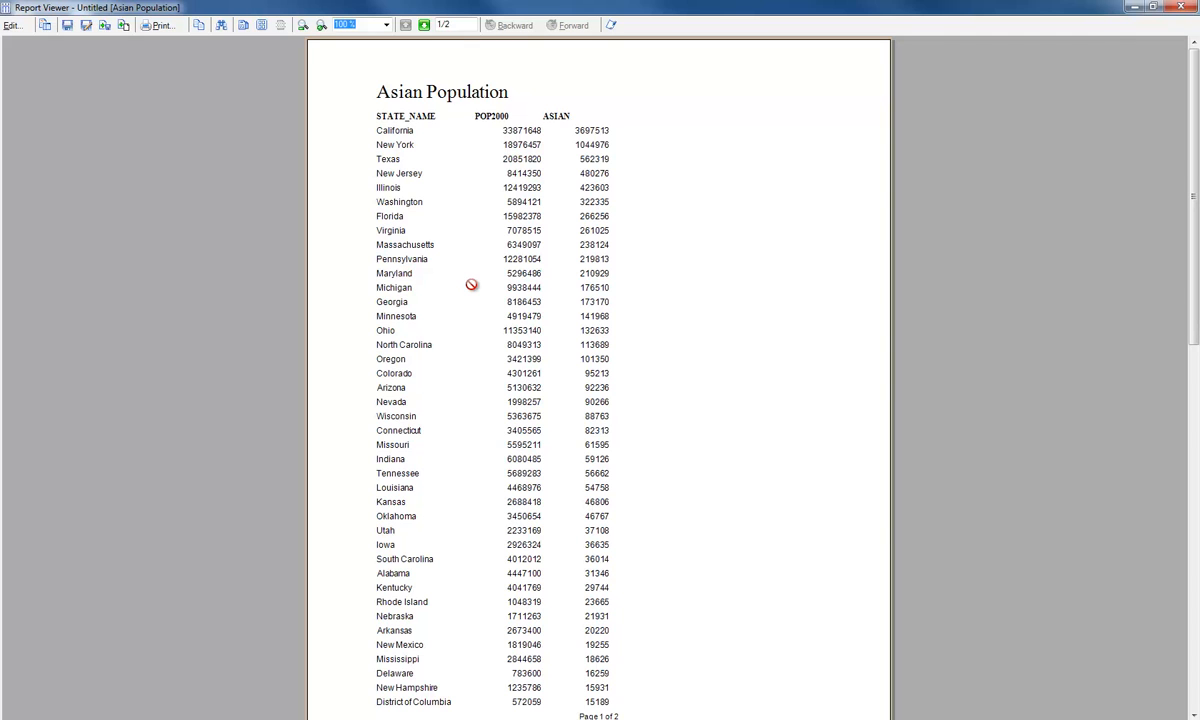
scroll(472, 290, "down", 10)
scroll(474, 297, "up", 10)
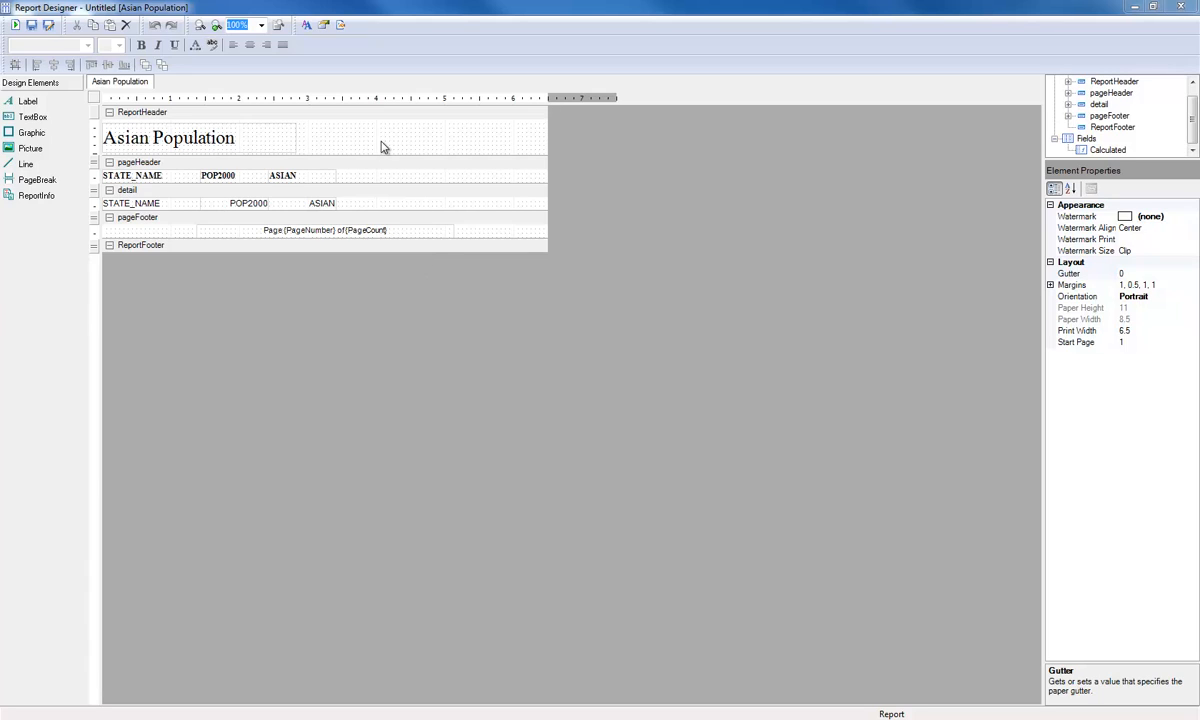
Step: Limit the report's dataset to the Selected Set in the report properties
left_click(321, 31)
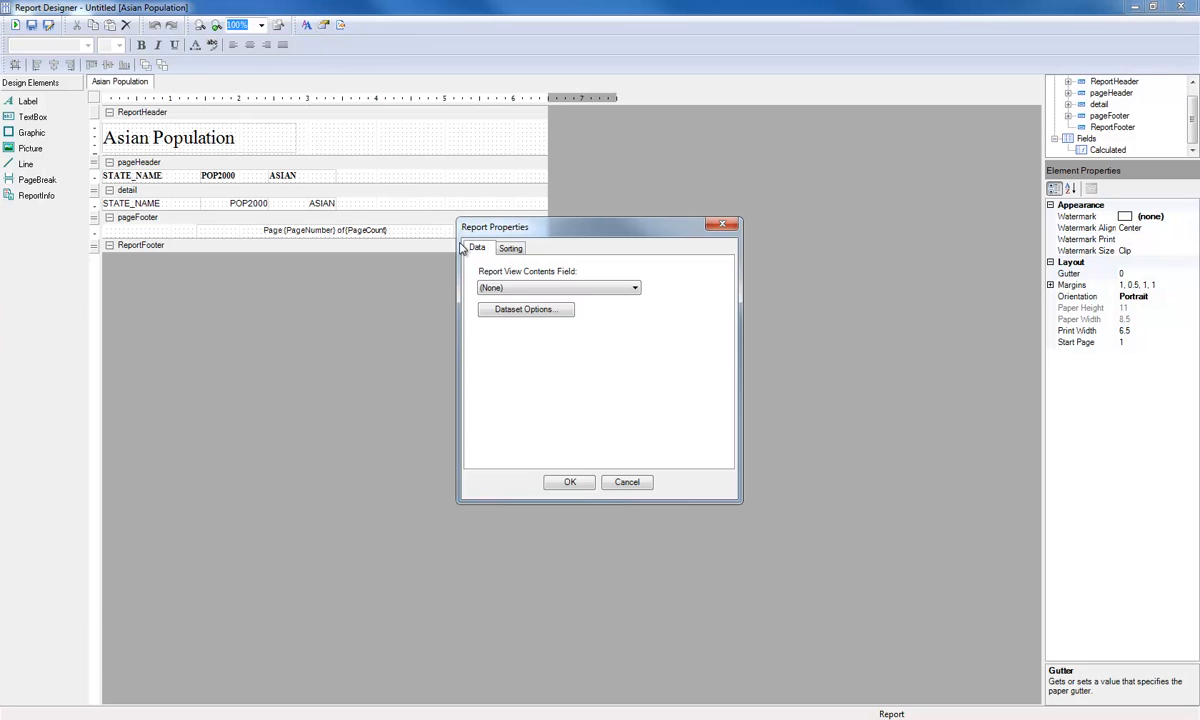
left_click(492, 306)
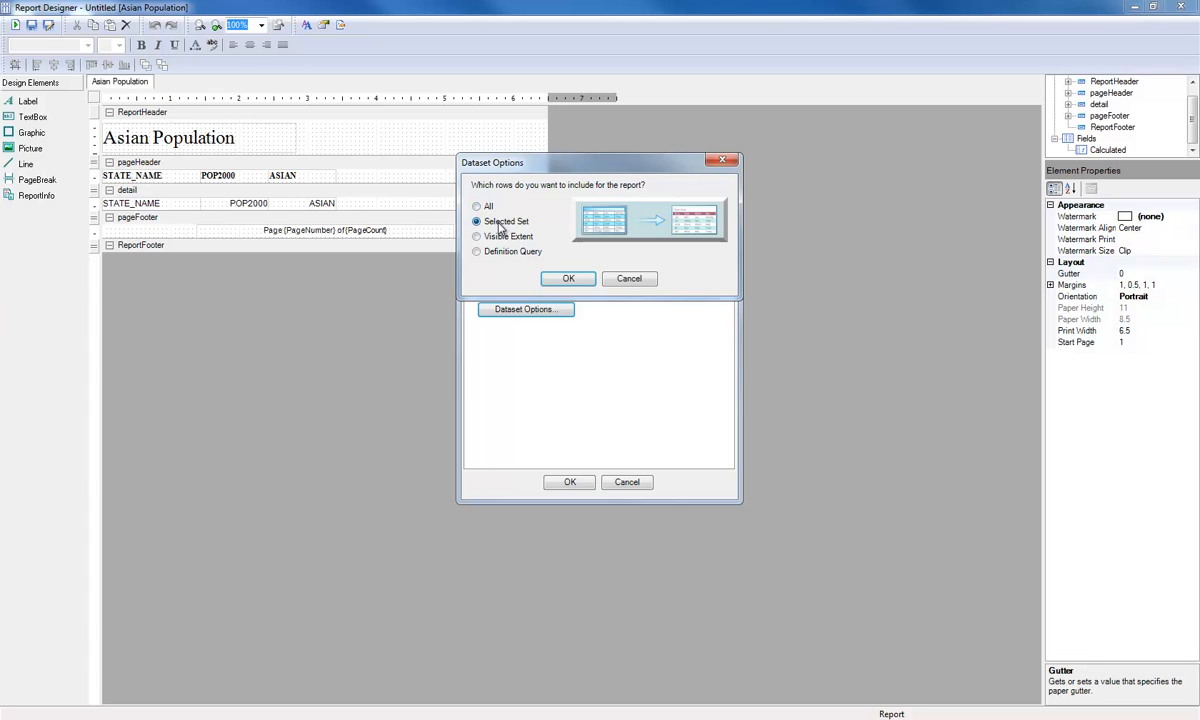
left_click(568, 281)
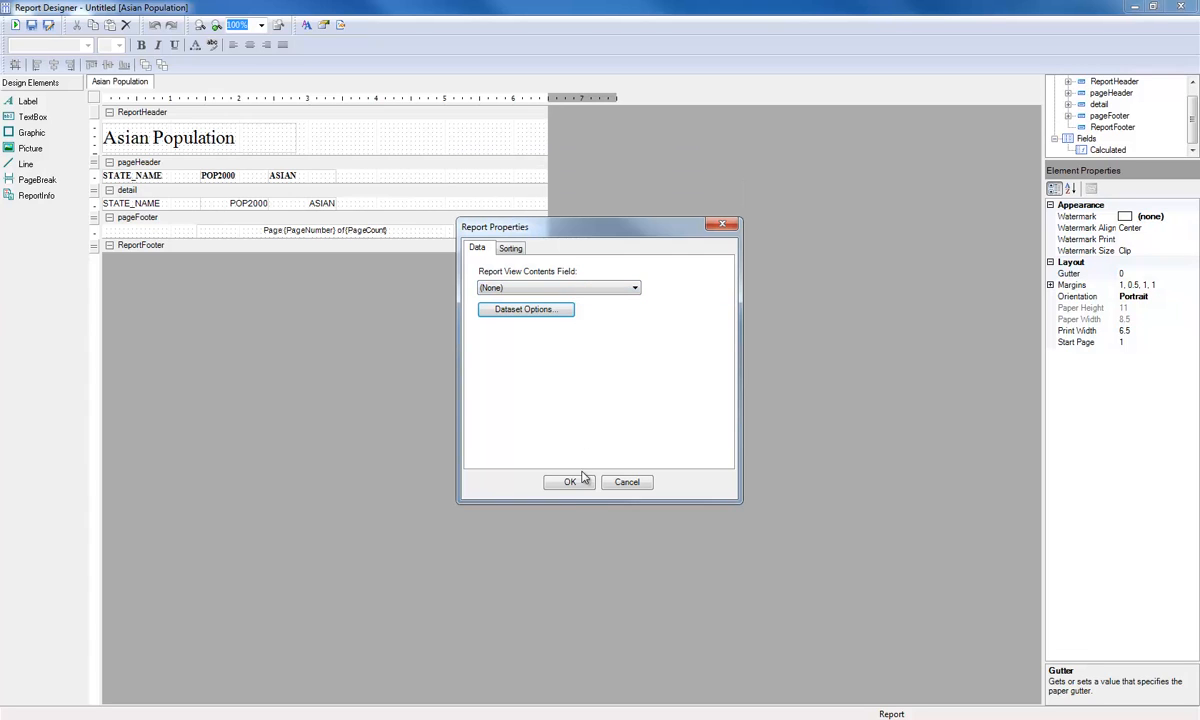
left_click(570, 483)
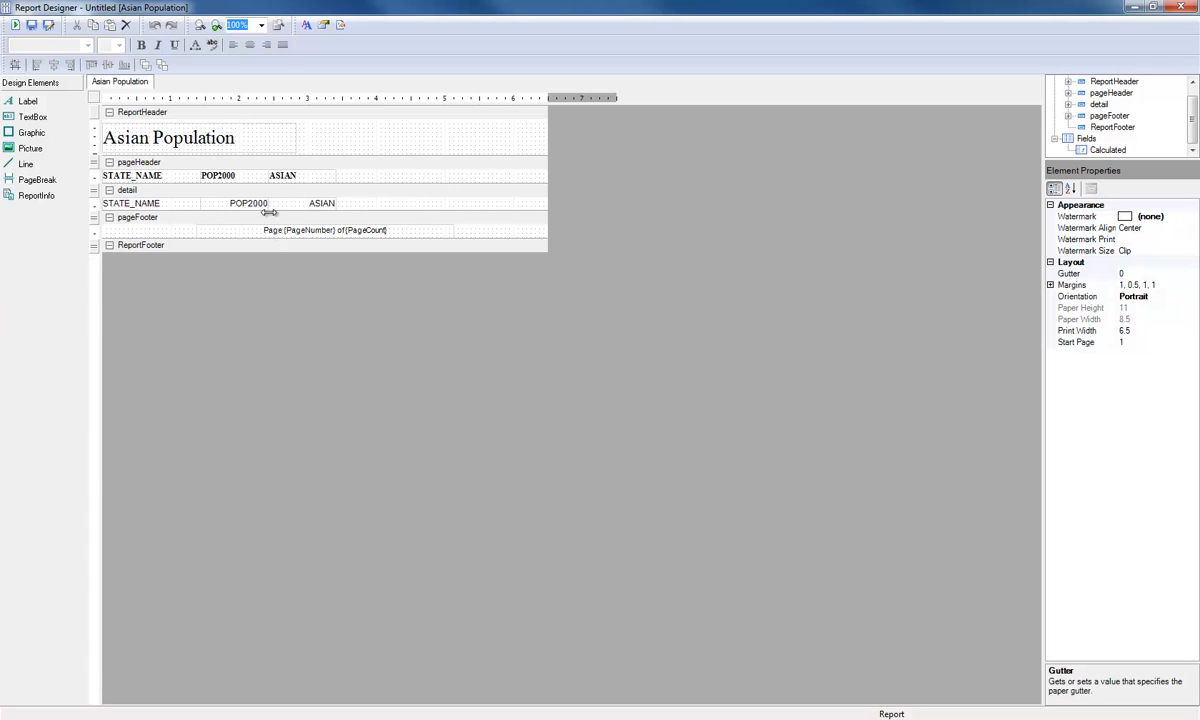
Step: Try widening the ASIAN label in the page header to 1.38 in and undo the resize
left_click_drag(269, 215, 191, 200)
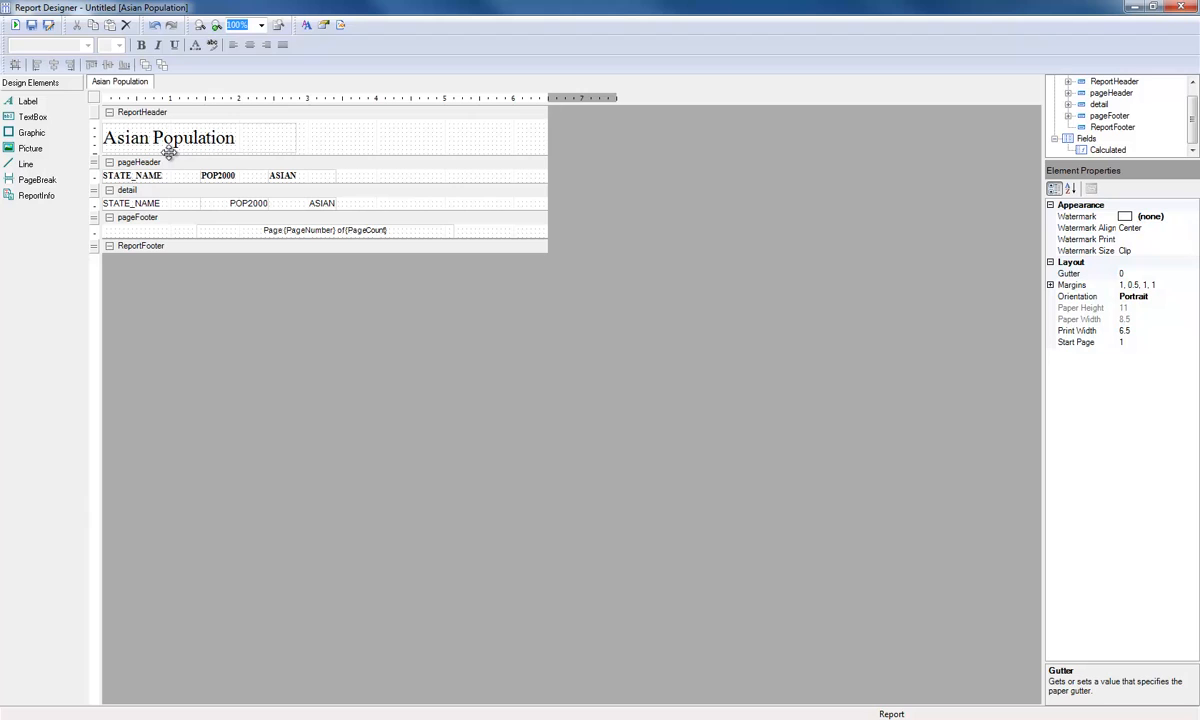
left_click(333, 175)
left_click_drag(345, 175, 365, 200)
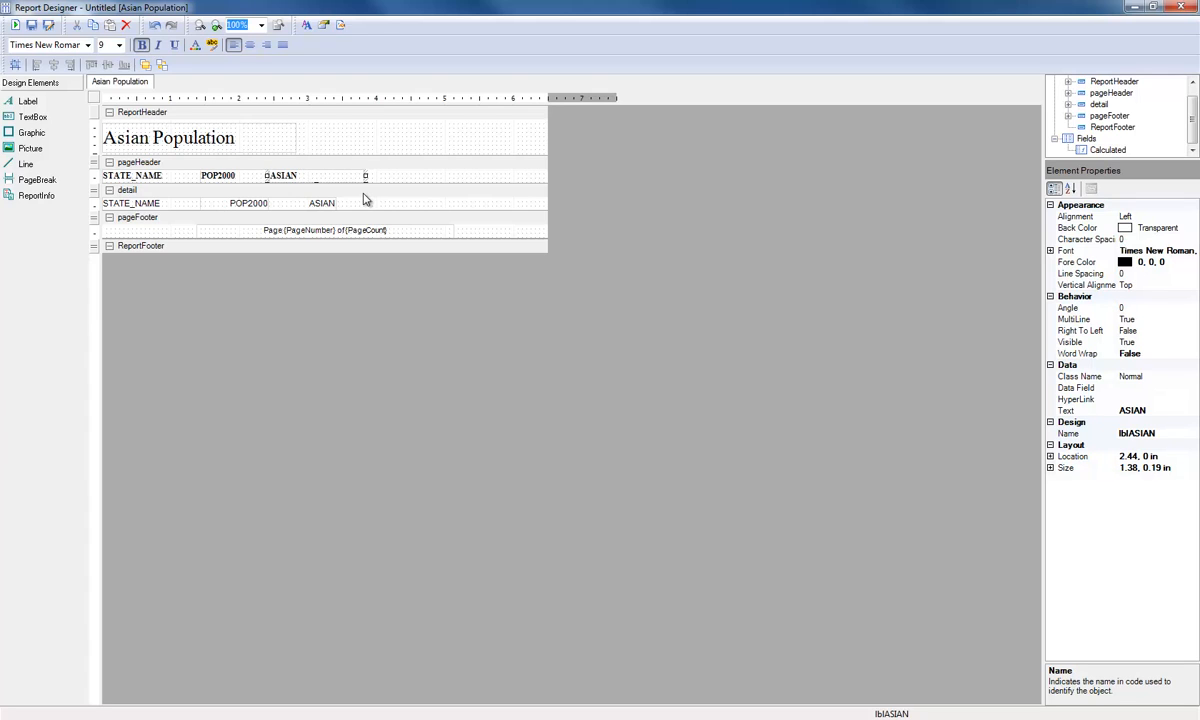
key("ctrl+z")
left_click(321, 202)
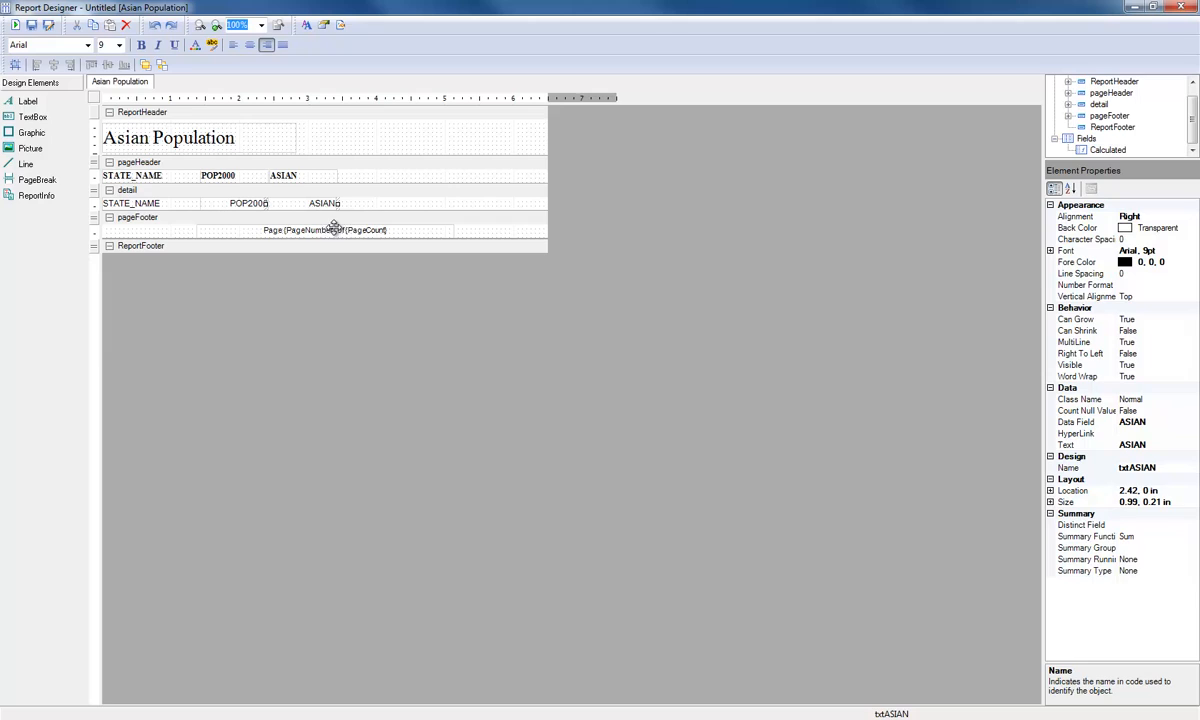
left_click(349, 281)
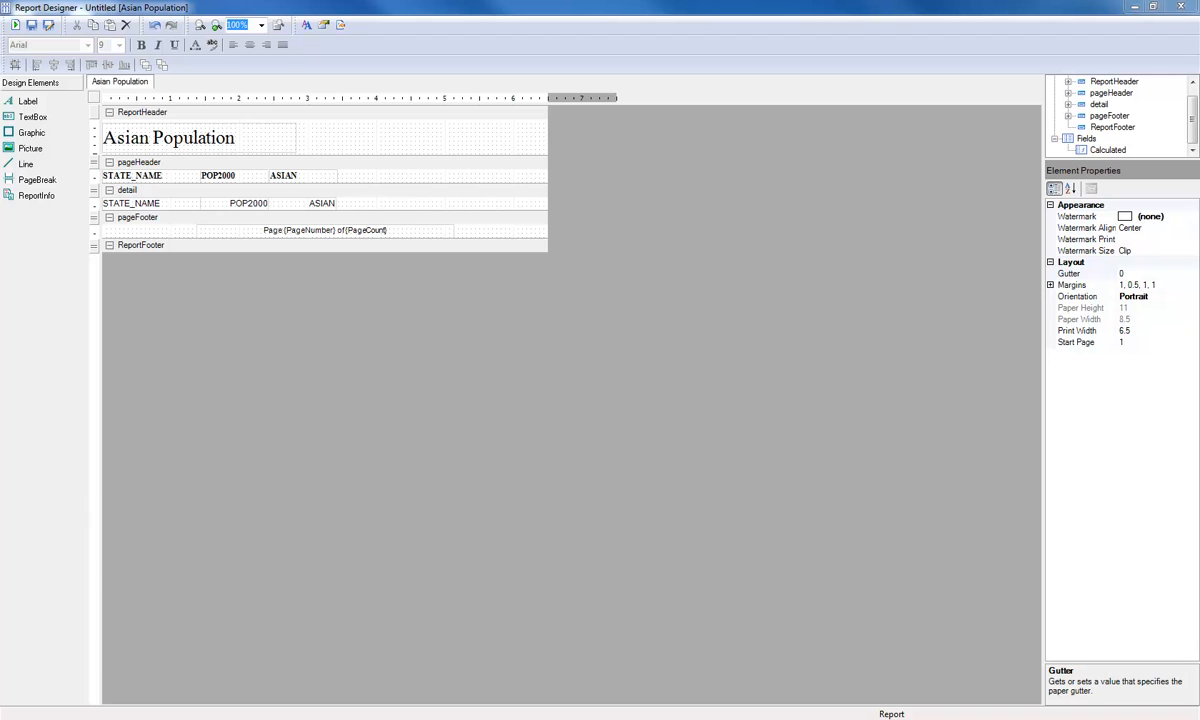
Step: Preview the report, return to its design and change the report title text to Population
left_click(15, 24)
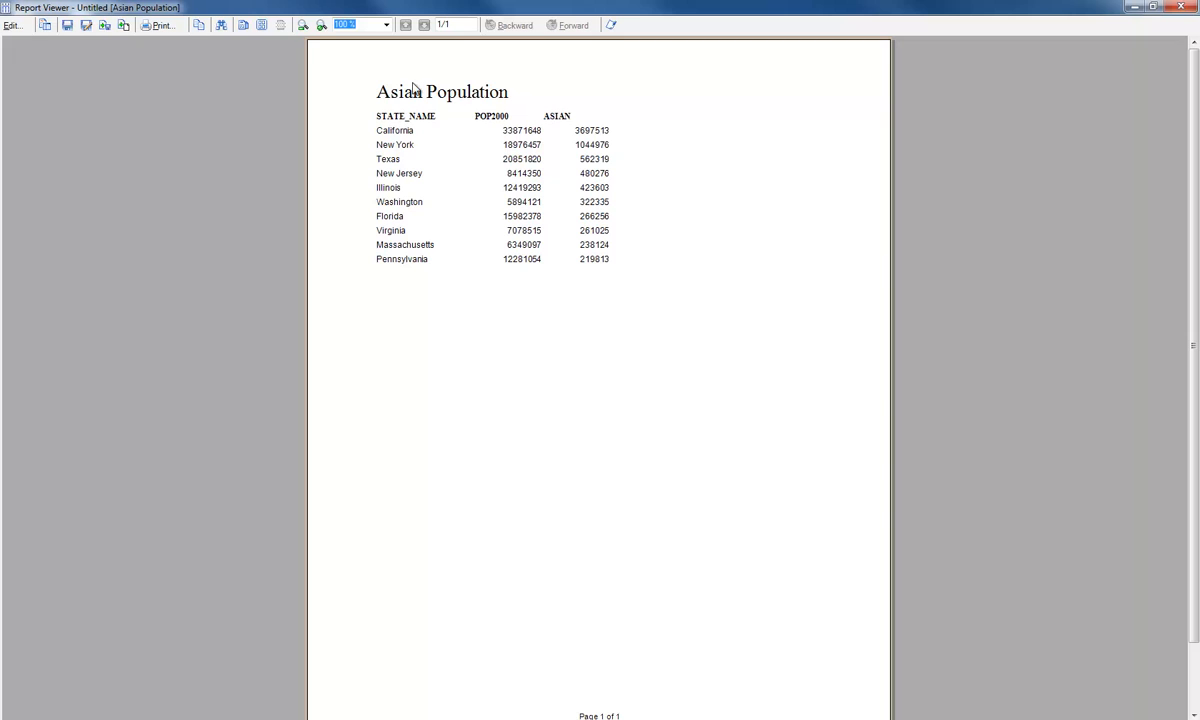
left_click(12, 25)
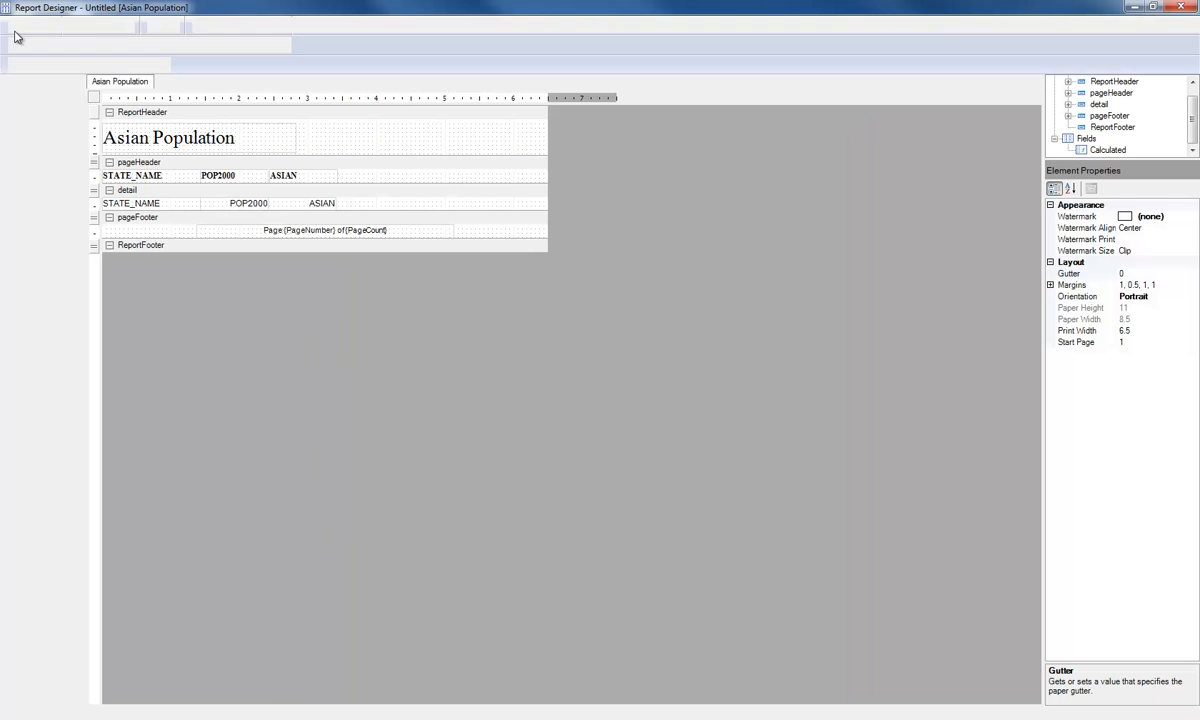
left_click(157, 141)
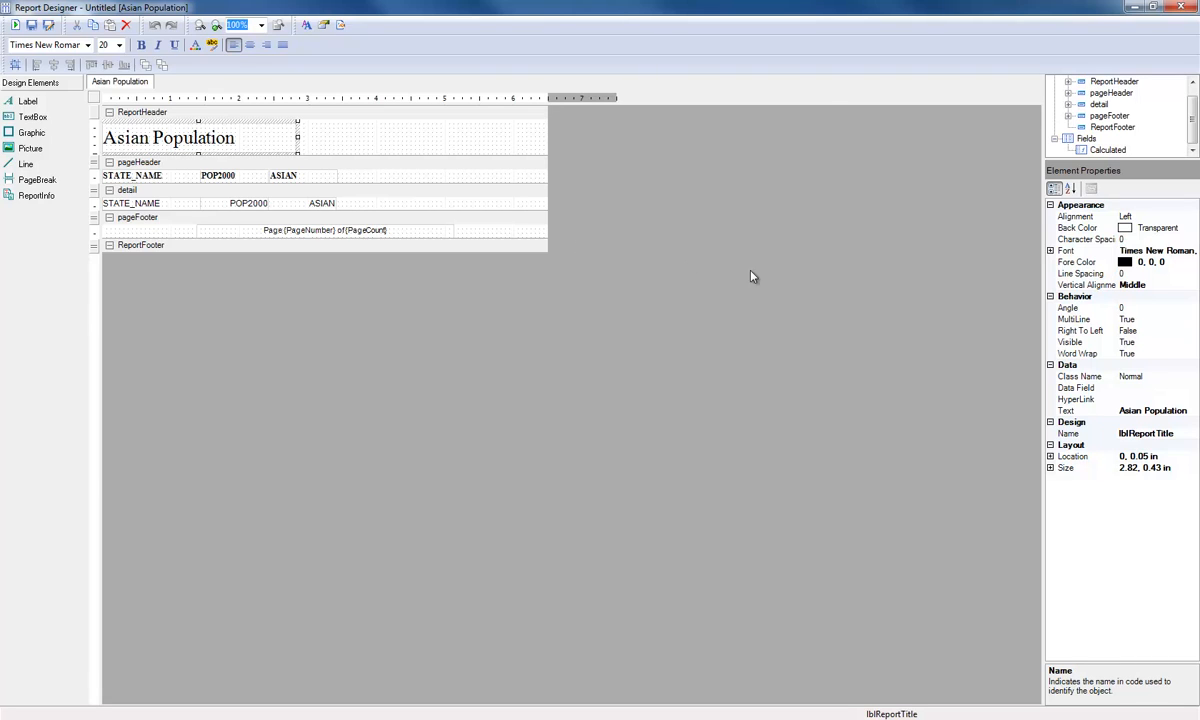
left_click(1146, 412)
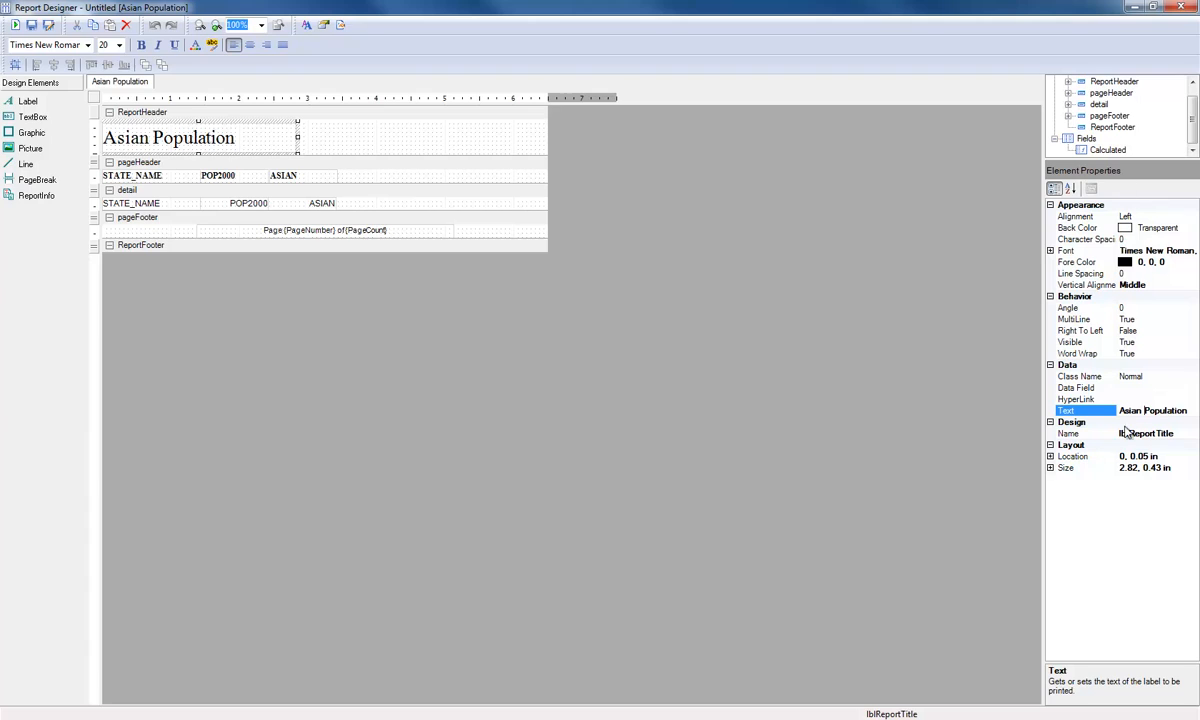
left_click_drag(1146, 411, 1120, 412)
key("Delete")
key("Return")
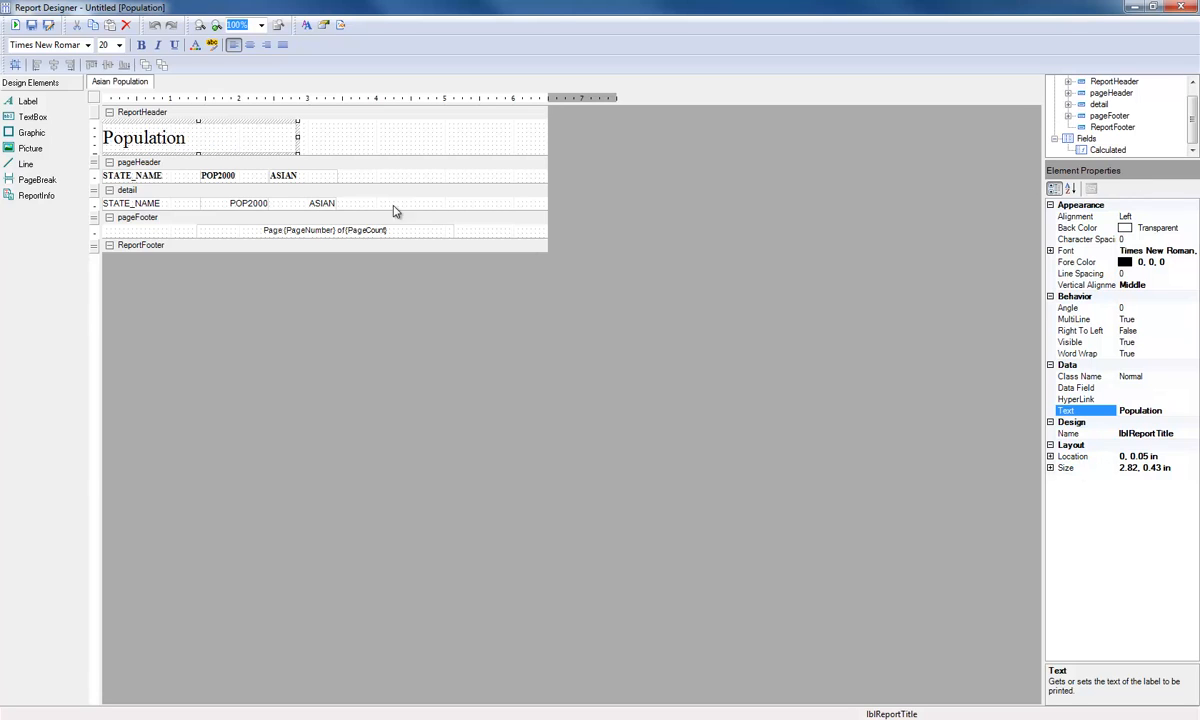
Step: Change the text of the STATE_NAME label in the page header to STATE
left_click(152, 175)
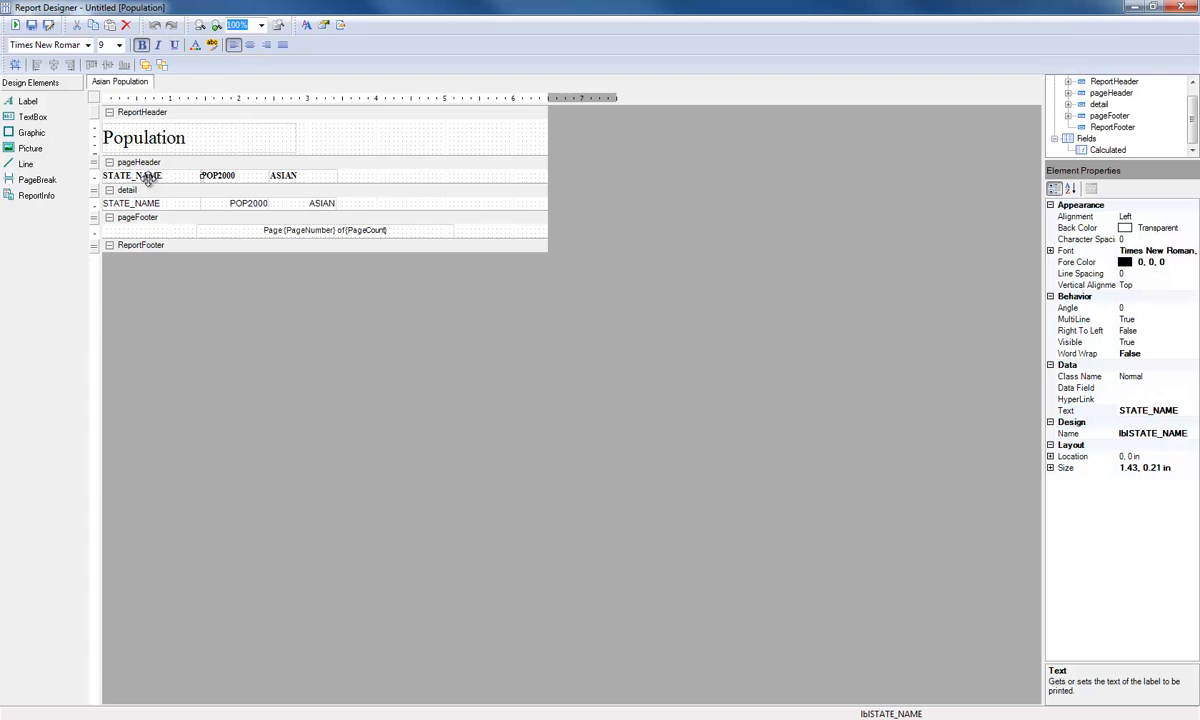
left_click(1158, 411)
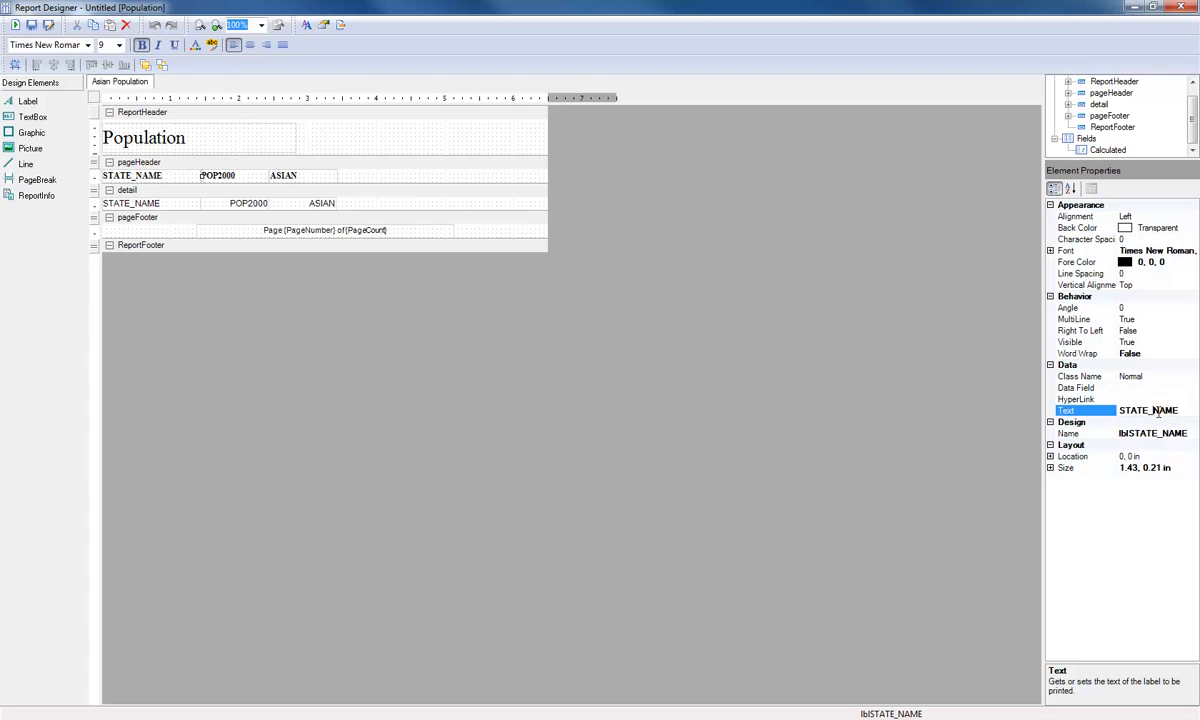
left_click(1188, 411)
key("BackSpace")
key("BackSpace")
key("BackSpace")
key("BackSpace")
Step: Change the text of the POP2000 label in the page header to POPULATION
left_click(224, 174)
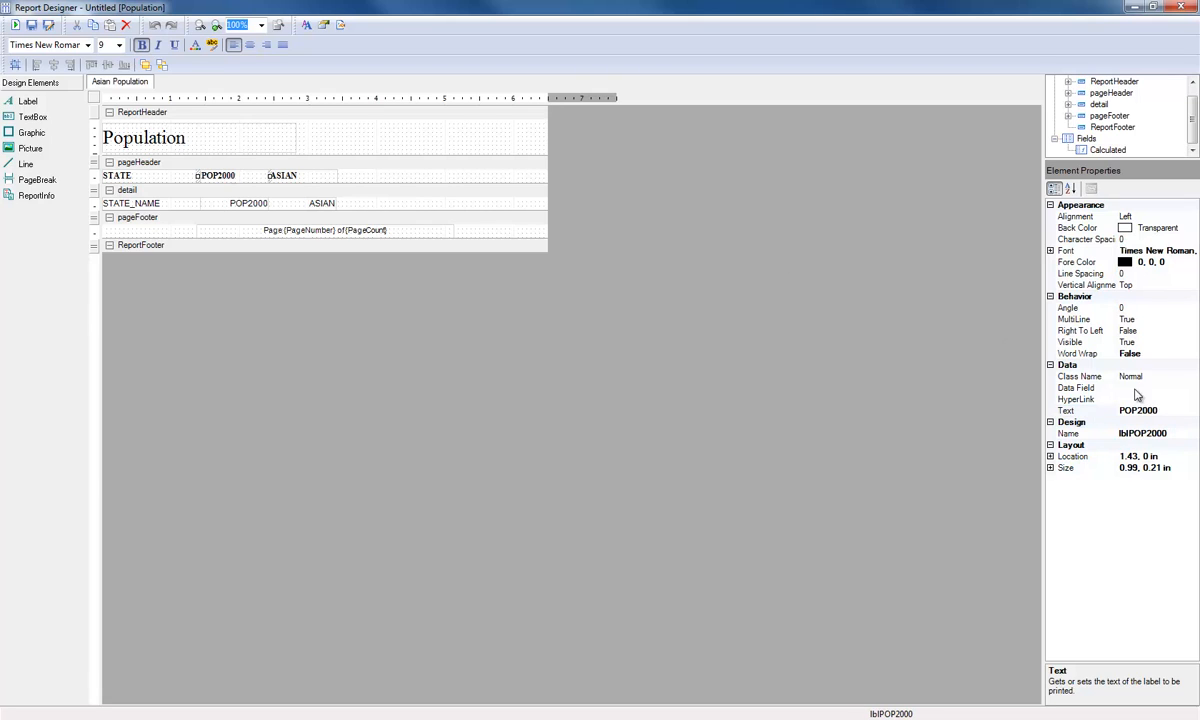
left_click(1068, 410)
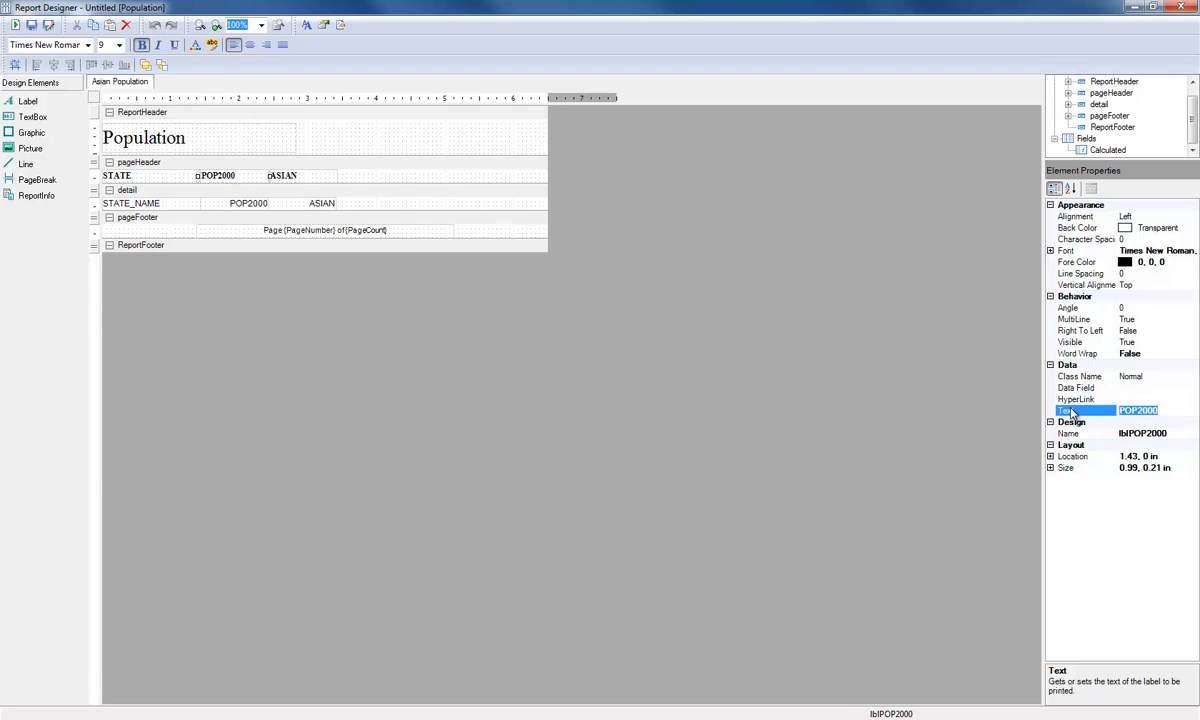
type("POPULATION")
left_click(1072, 412)
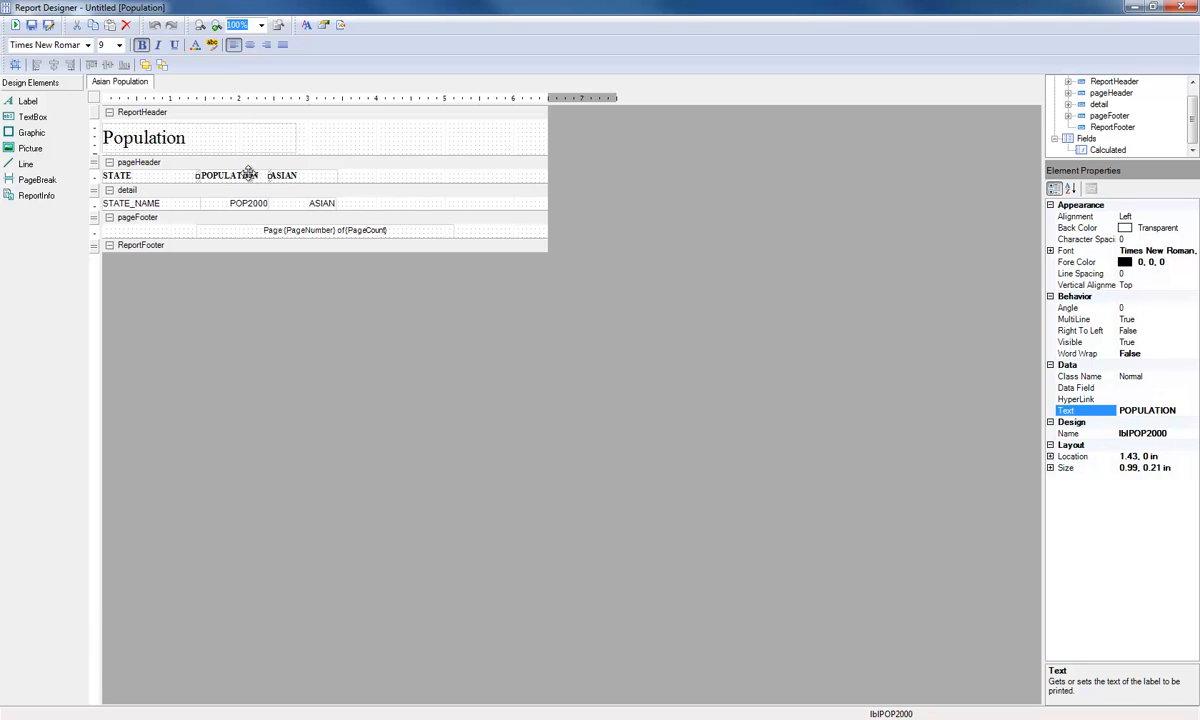
Step: Set the number format of the POP2000 field in the detail section to Number with 0 decimal places and a 1000 separator
left_click(146, 202)
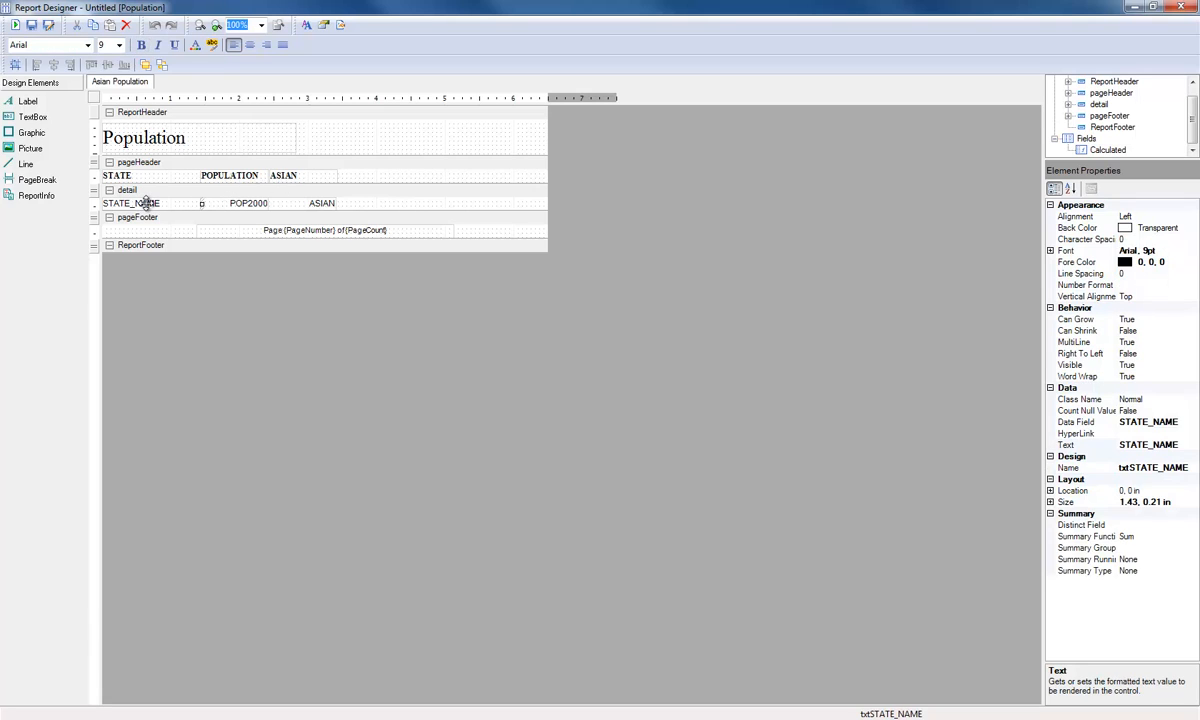
left_click(250, 203)
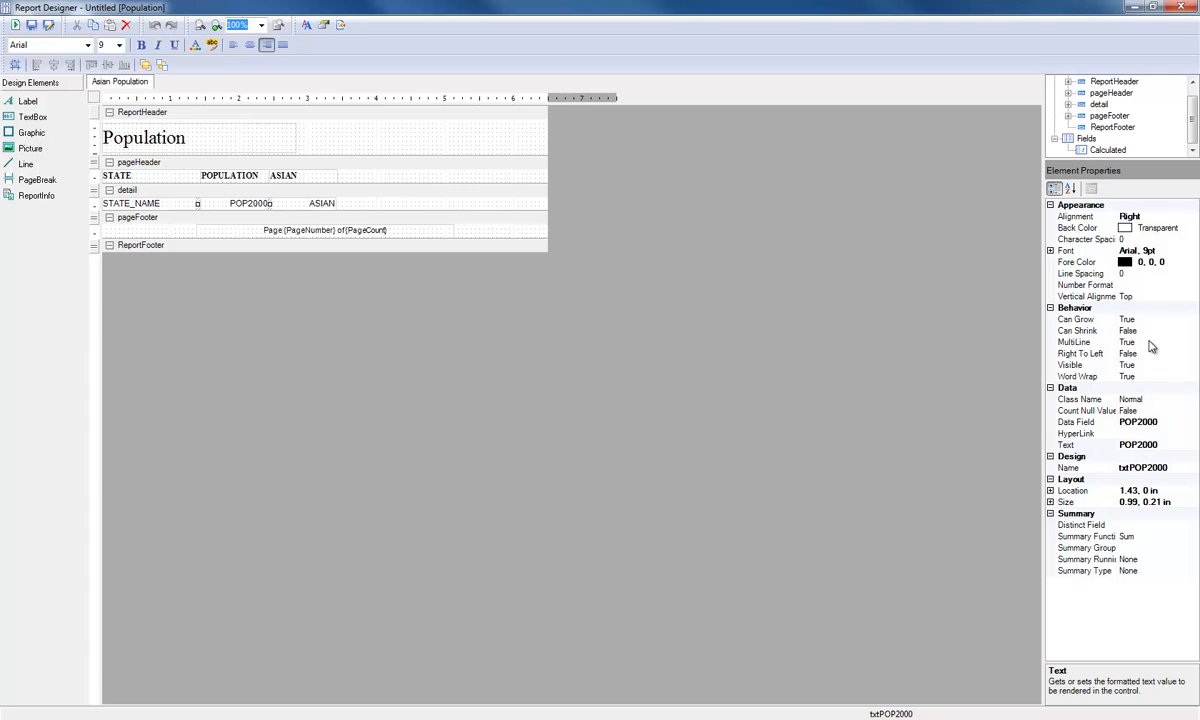
left_click(1138, 285)
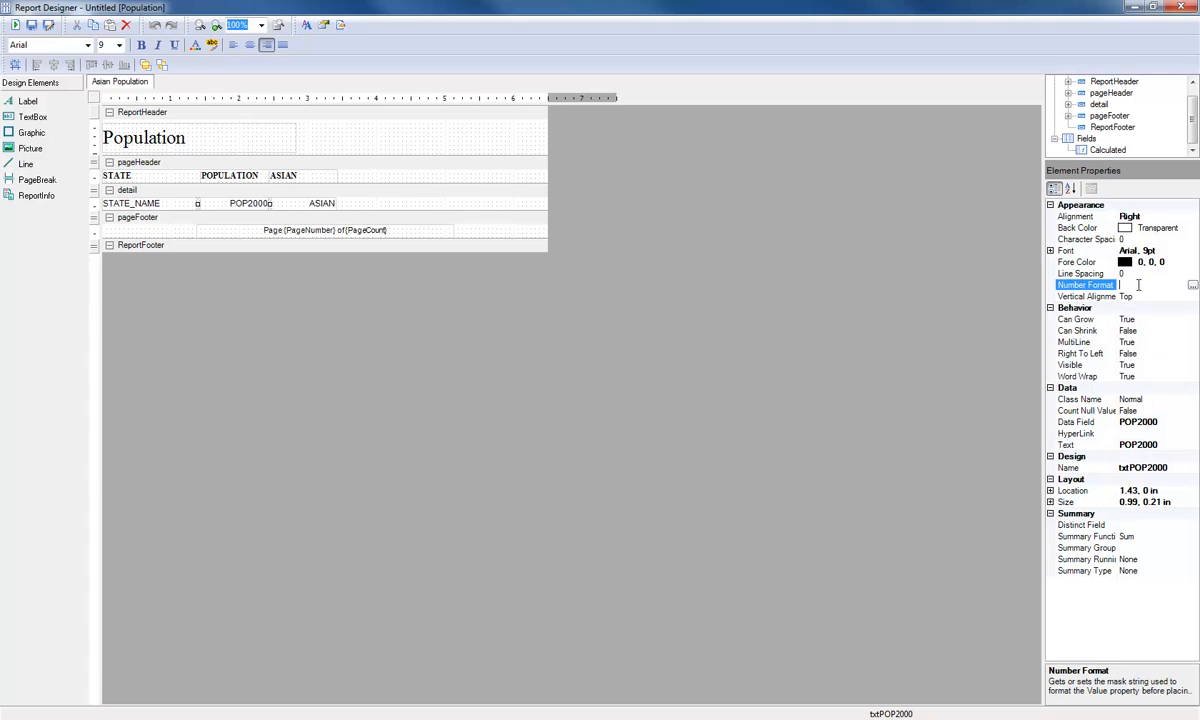
left_click(1192, 286)
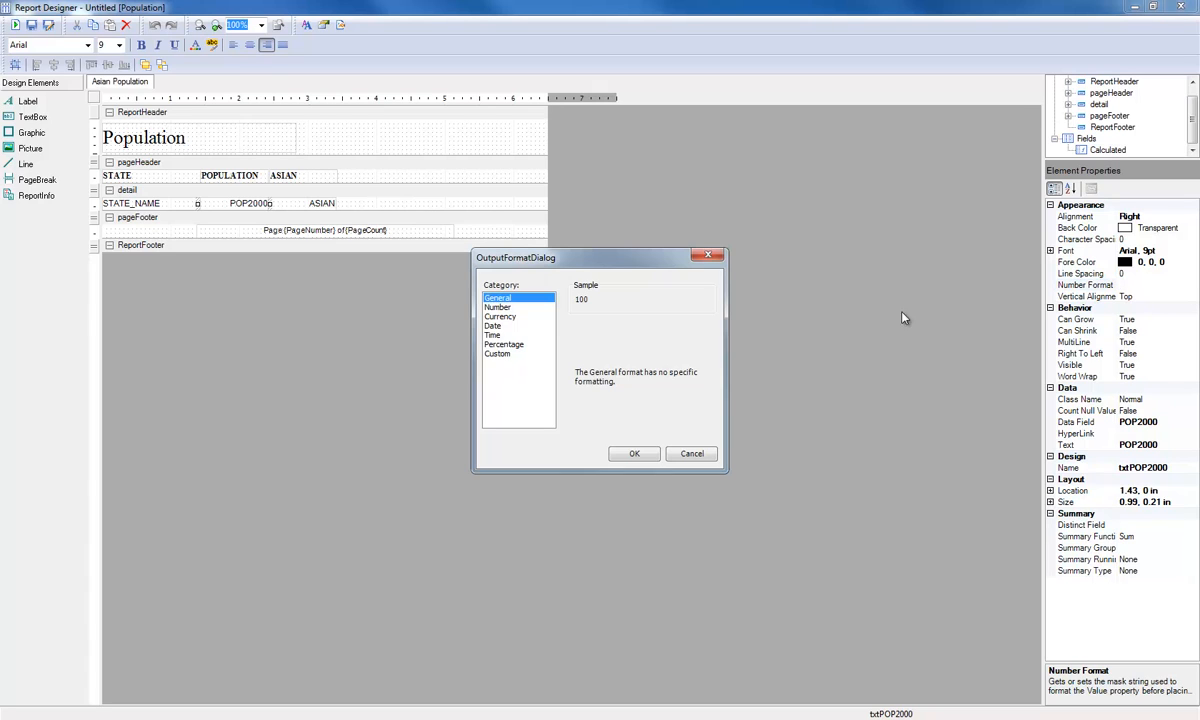
left_click(497, 307)
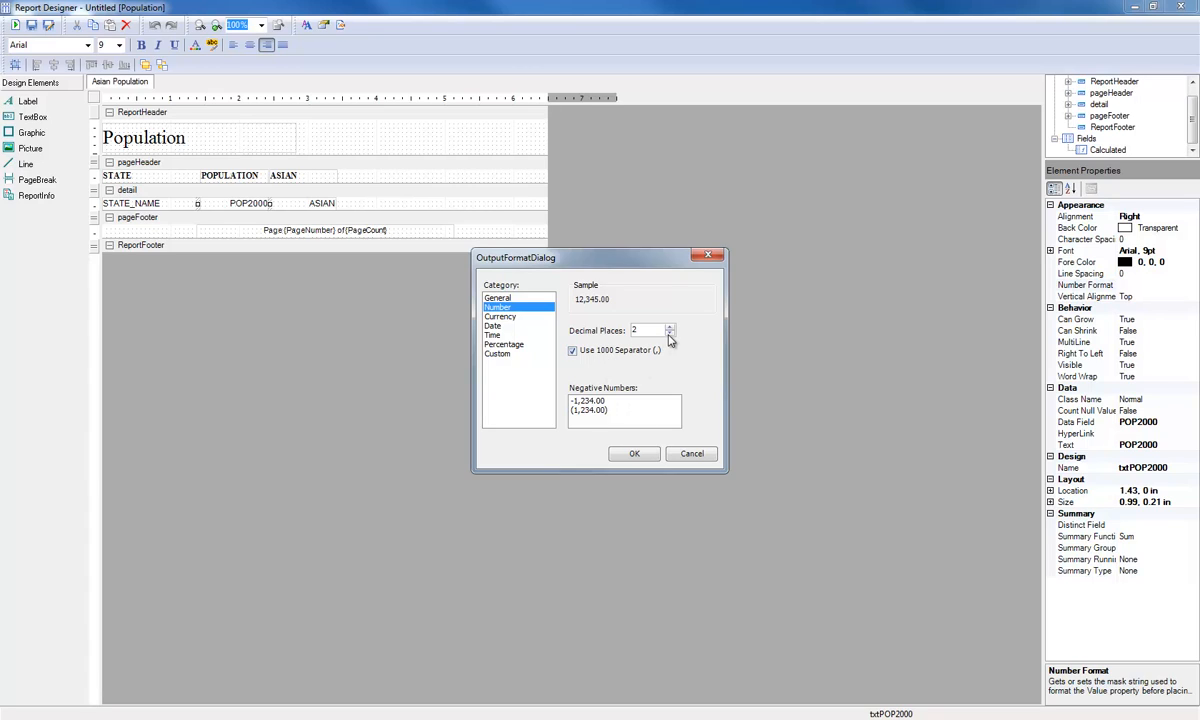
left_click(630, 453)
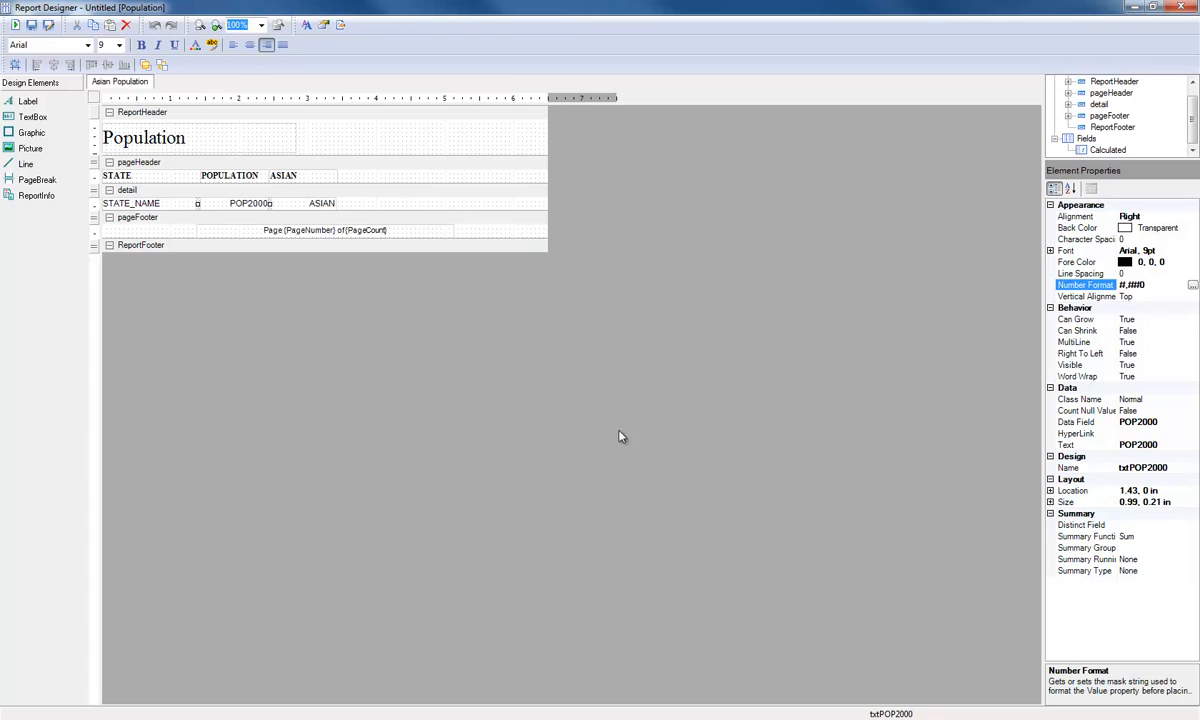
Step: Format the ASIAN field in the detail section as Number with 0 decimal places and a 1000 separator
left_click(327, 203)
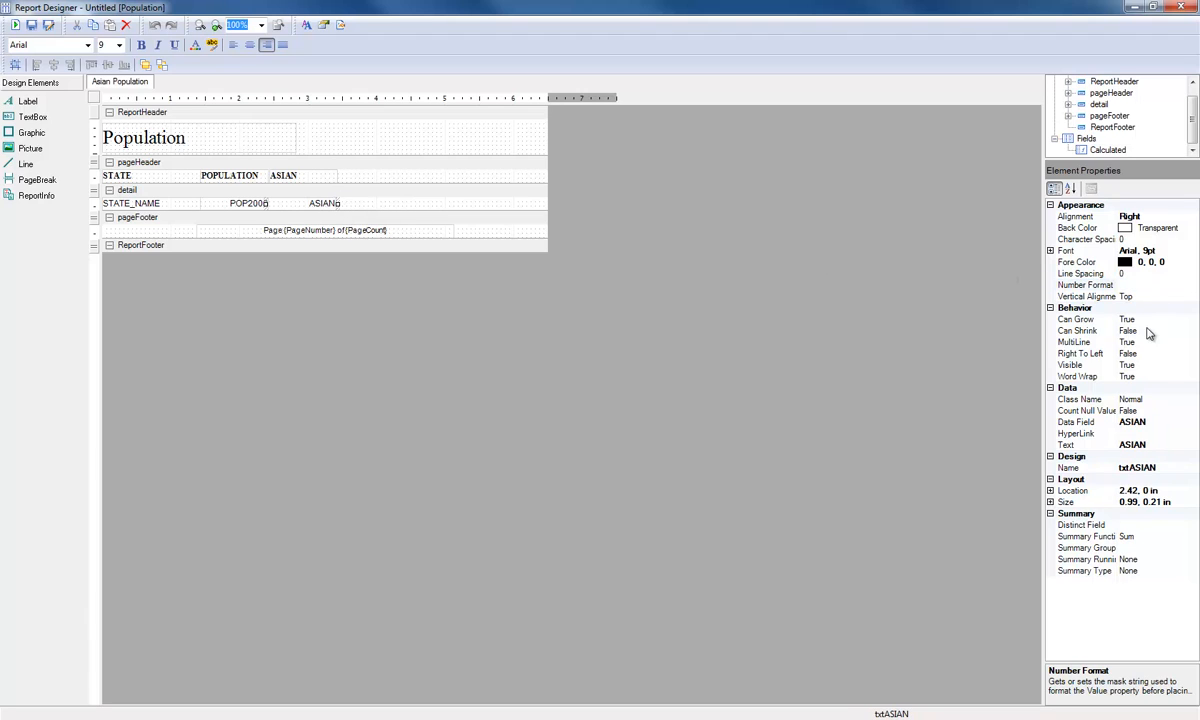
left_click(1137, 285)
left_click(1192, 288)
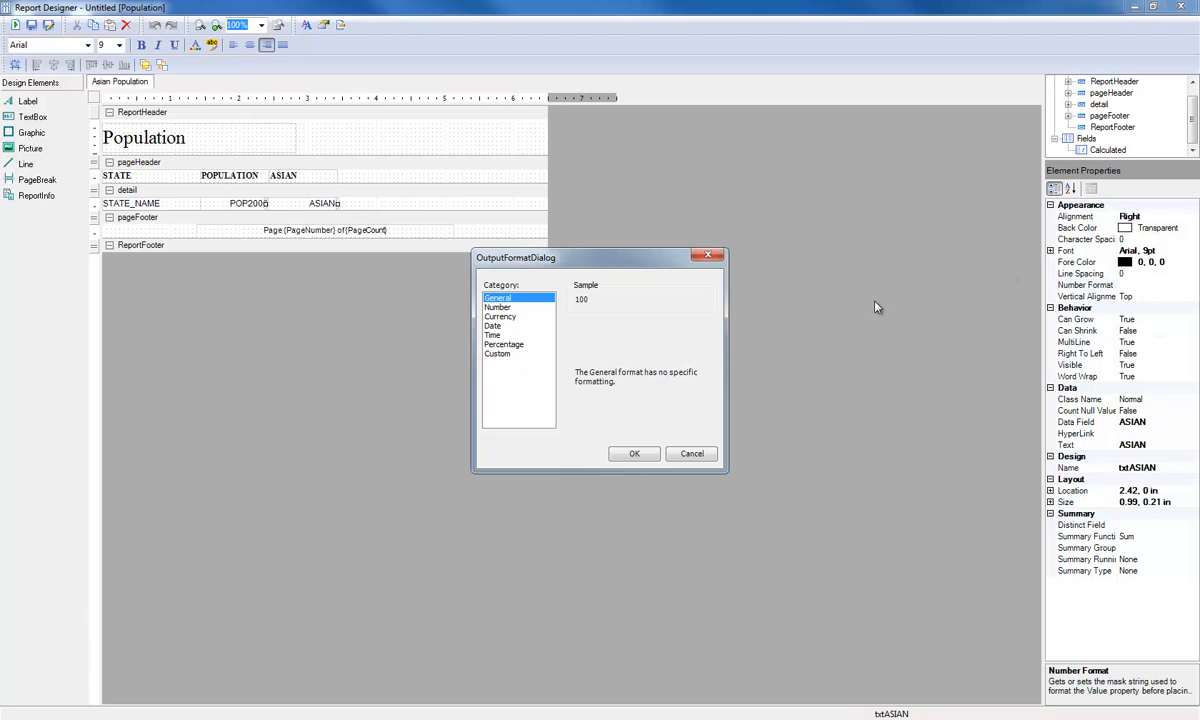
left_click(497, 307)
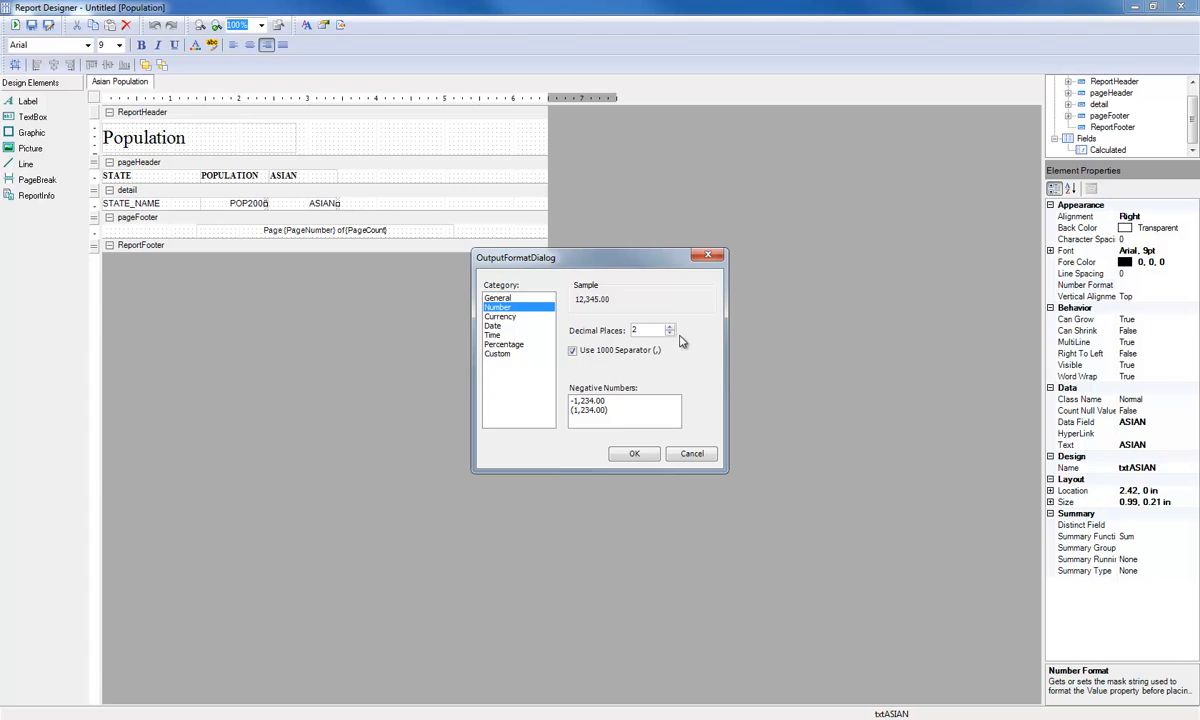
left_click(634, 453)
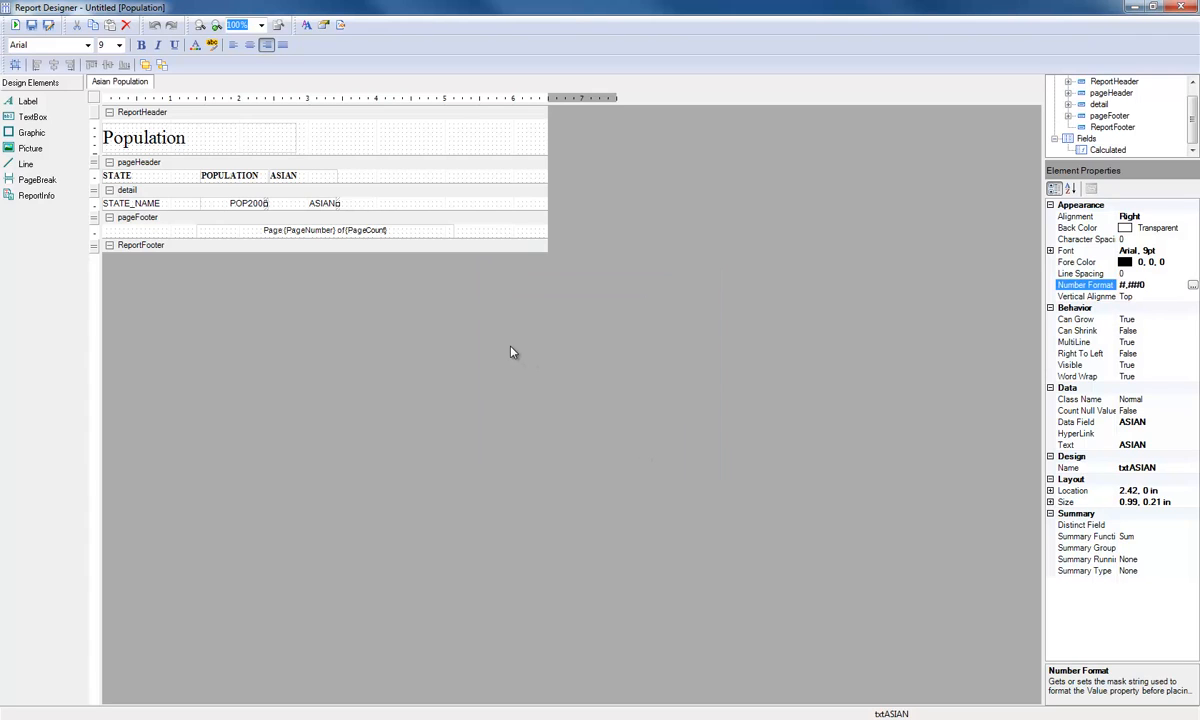
left_click(514, 349)
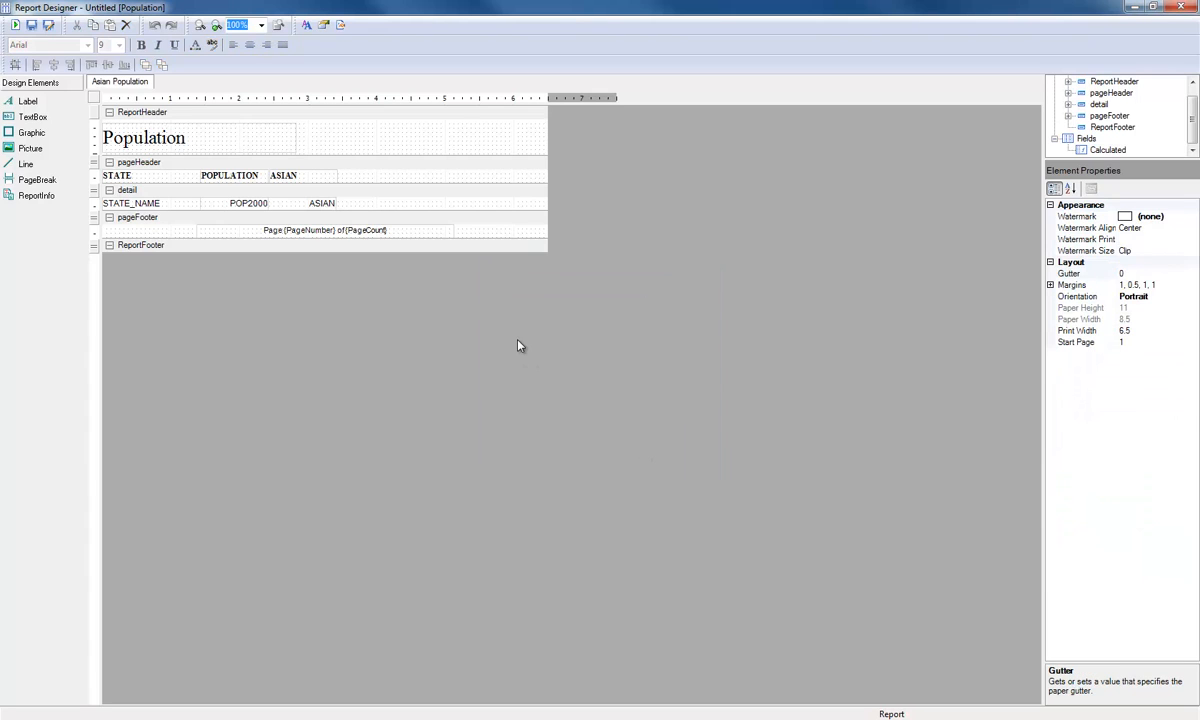
Step: Preview the report, return to its design and right-align the ASIAN and POPULATION labels in the page header
left_click(16, 27)
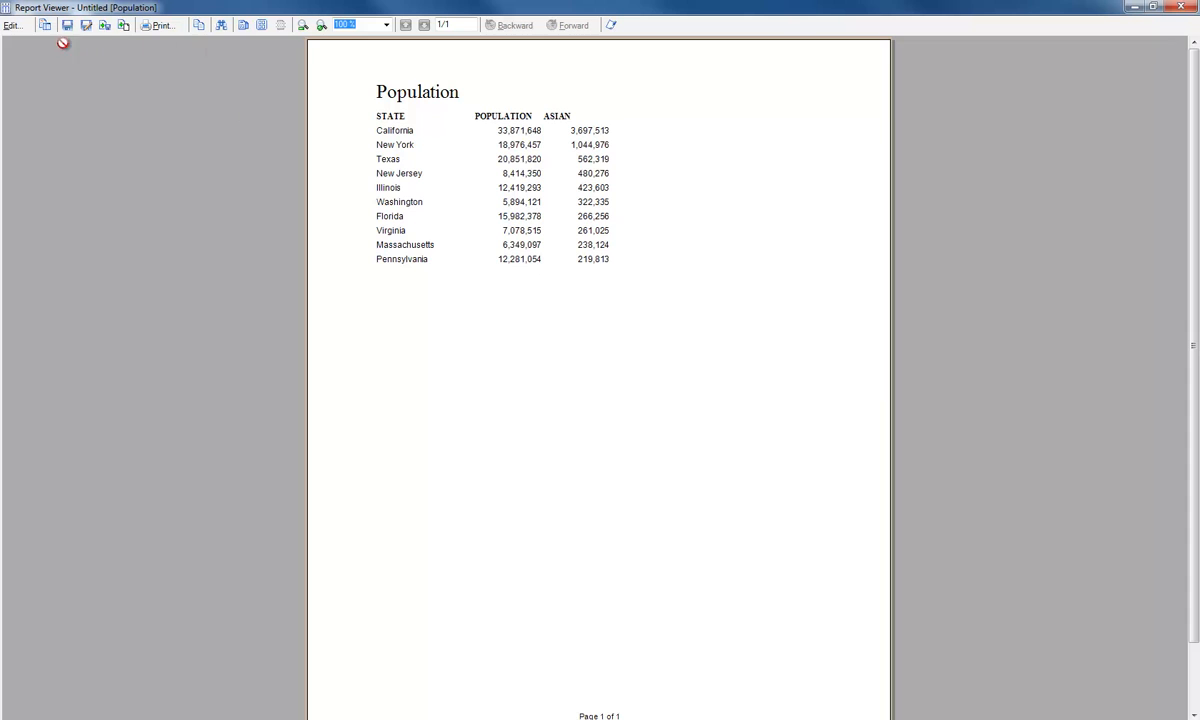
left_click(12, 28)
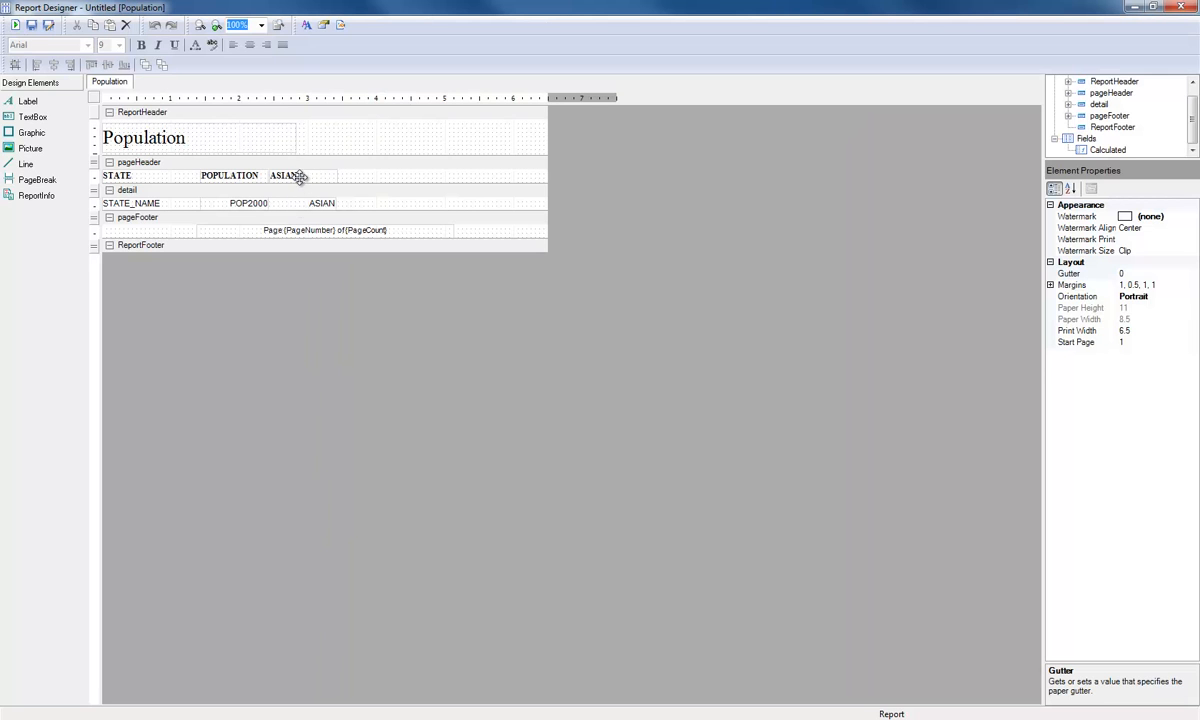
left_click(285, 173)
left_click(267, 46)
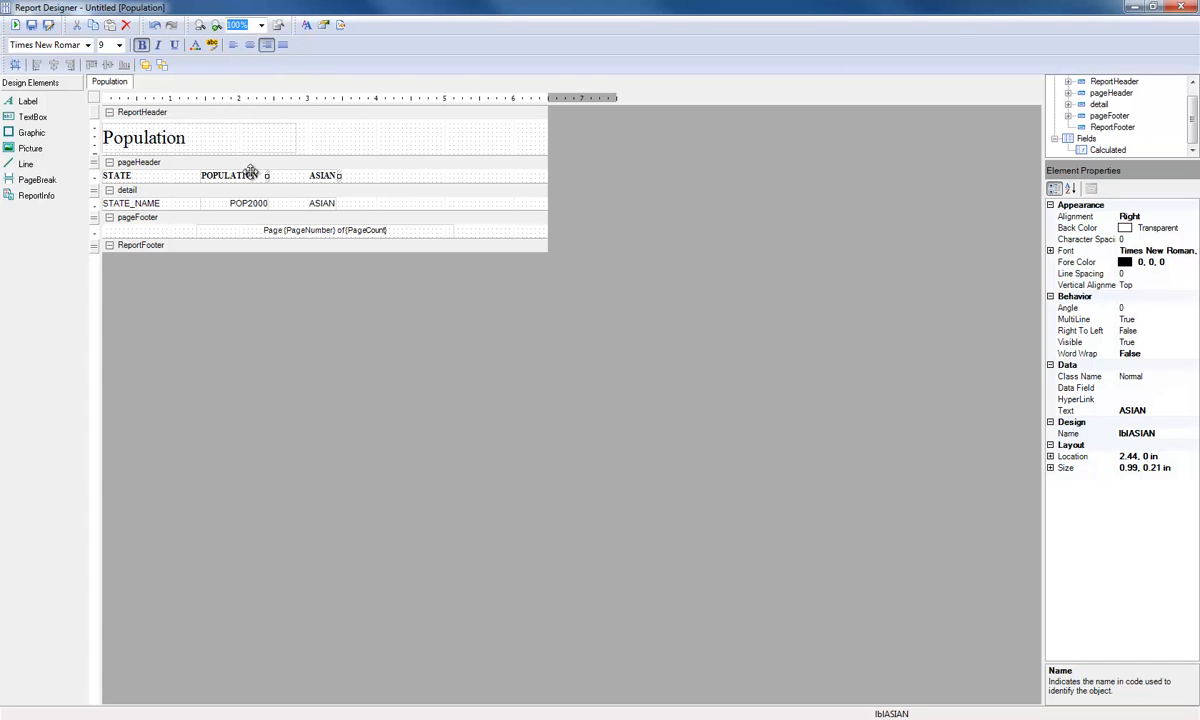
left_click(236, 166)
left_click(266, 45)
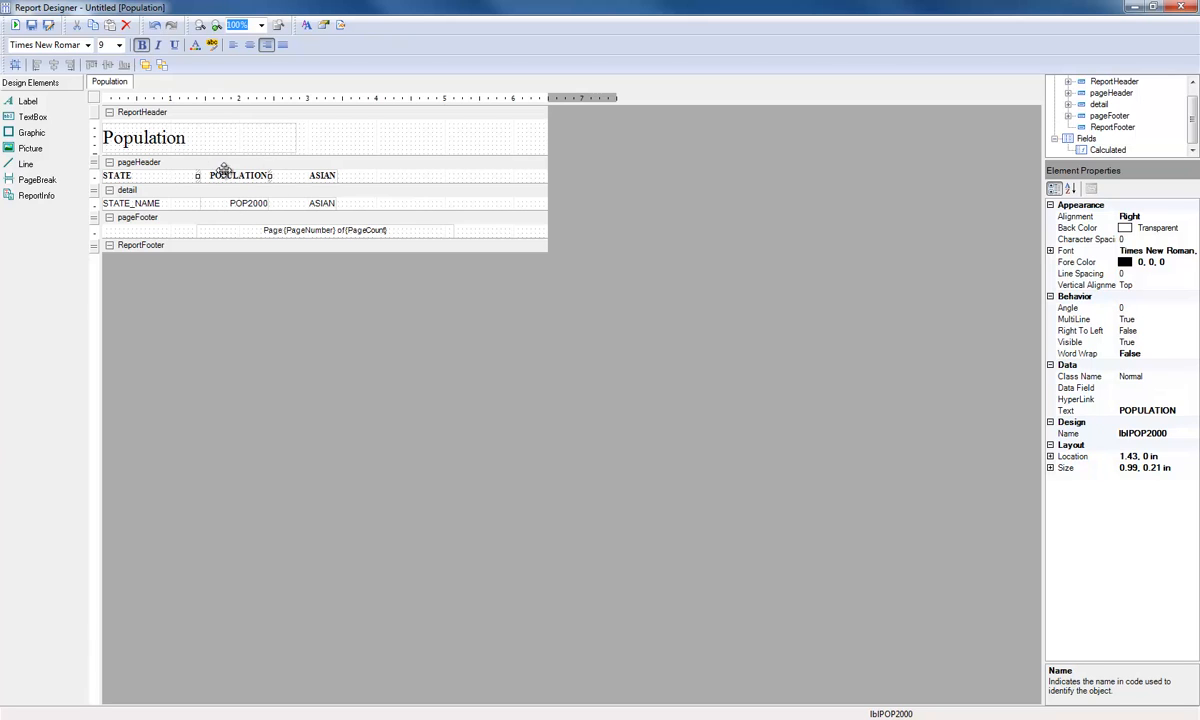
left_click(311, 301)
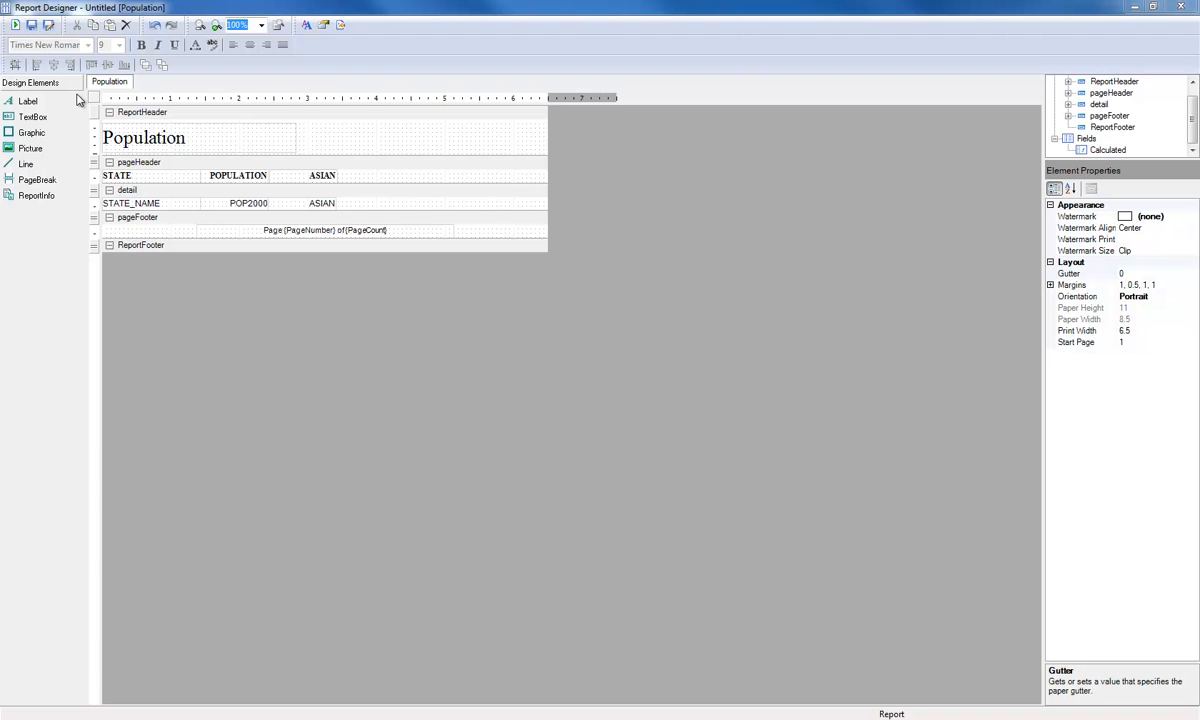
Step: Preview the report with its aligned headings and save the report layout
key("ctrl+s")
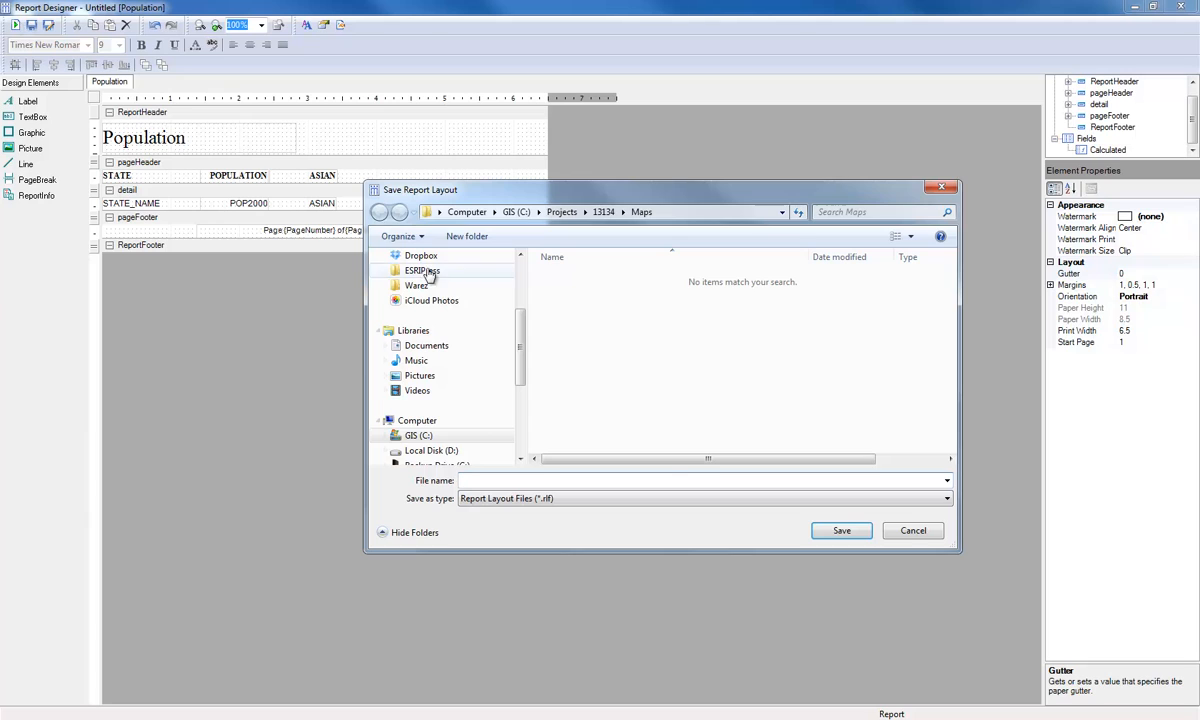
left_click(911, 530)
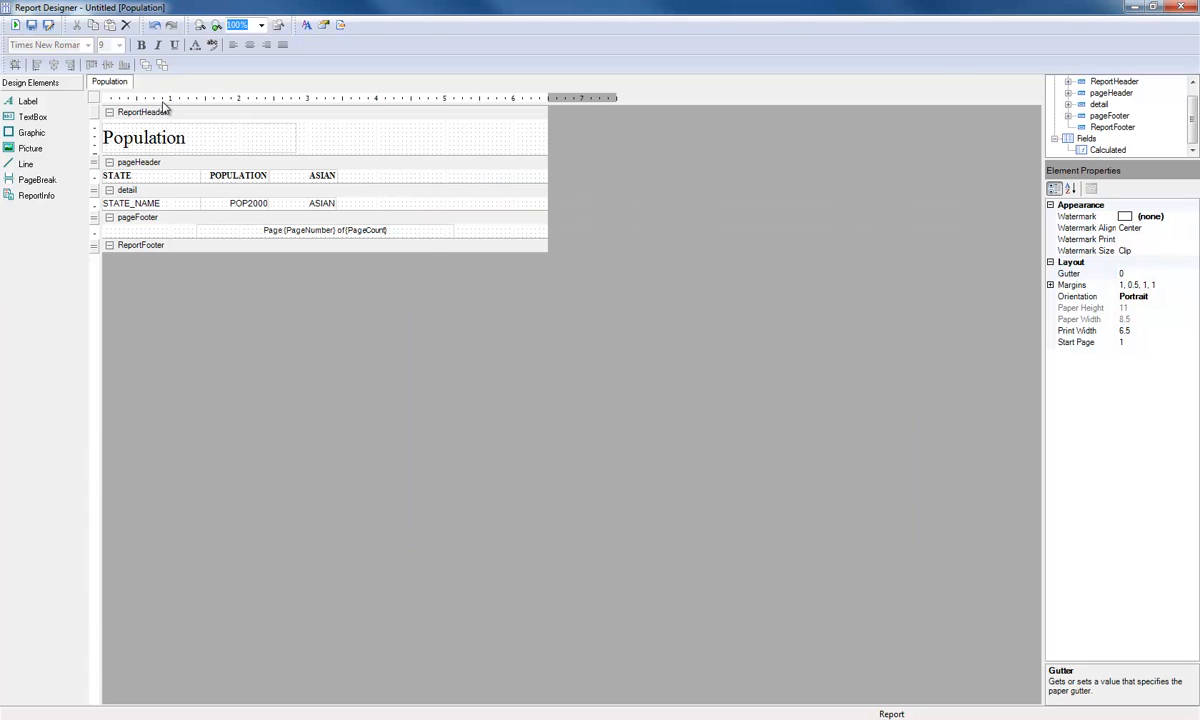
left_click(15, 26)
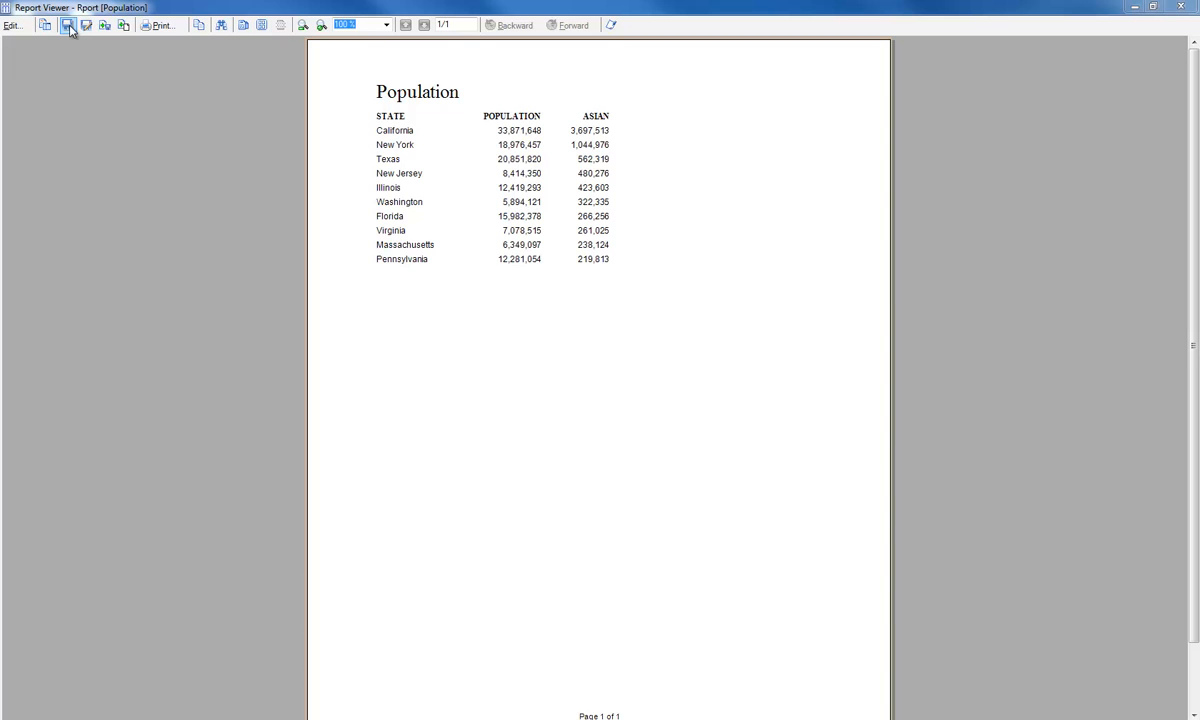
left_click(70, 29)
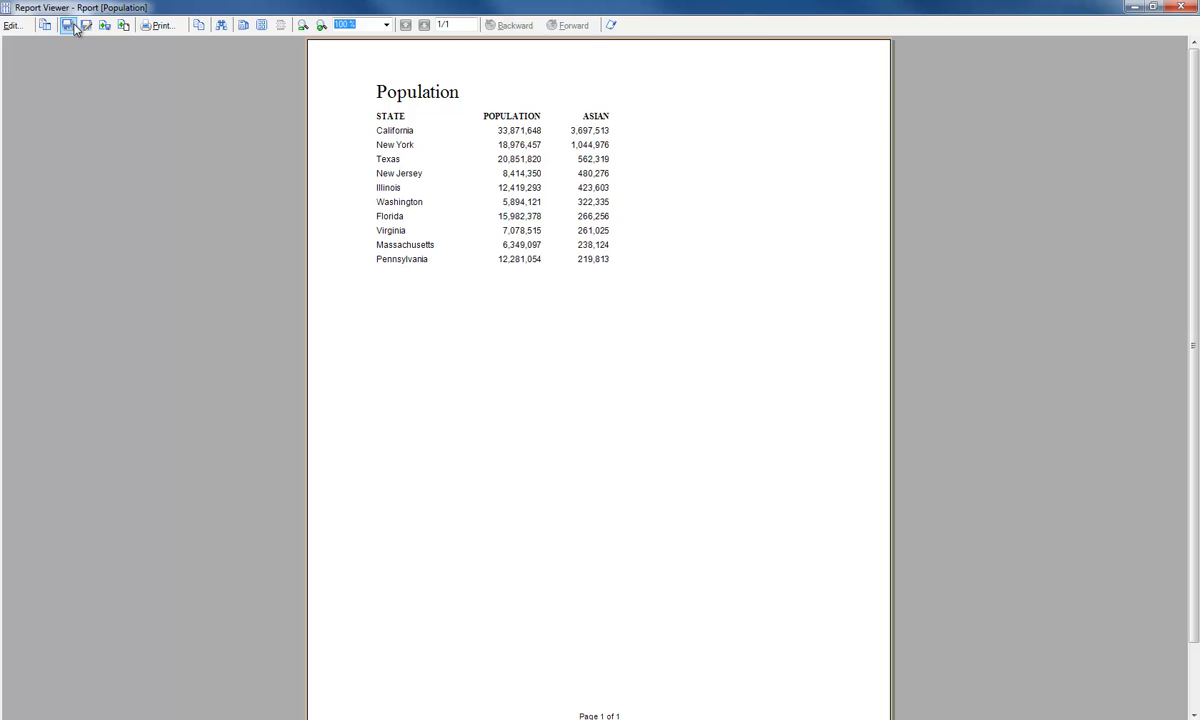
Step: Save the report layout under the corrected file name Report.rlf in the Chapter3 folder
left_click(88, 28)
scroll(445, 303, "up", 2)
left_click(575, 292)
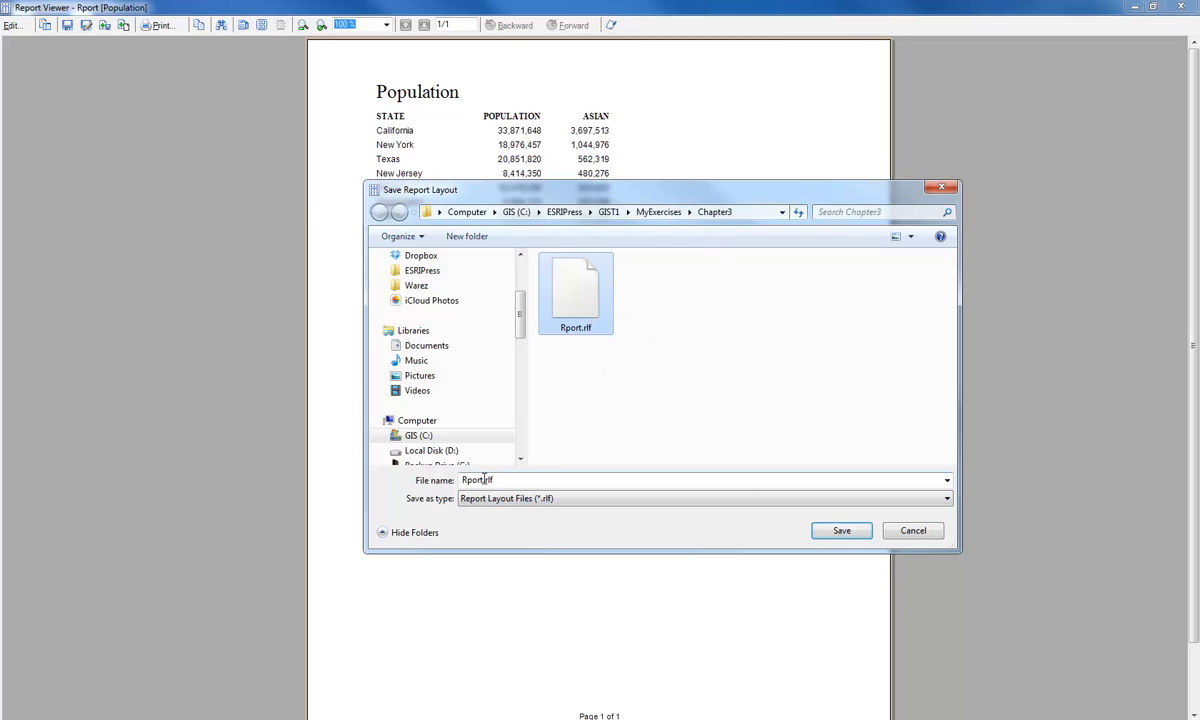
left_click(469, 484)
left_click(469, 484)
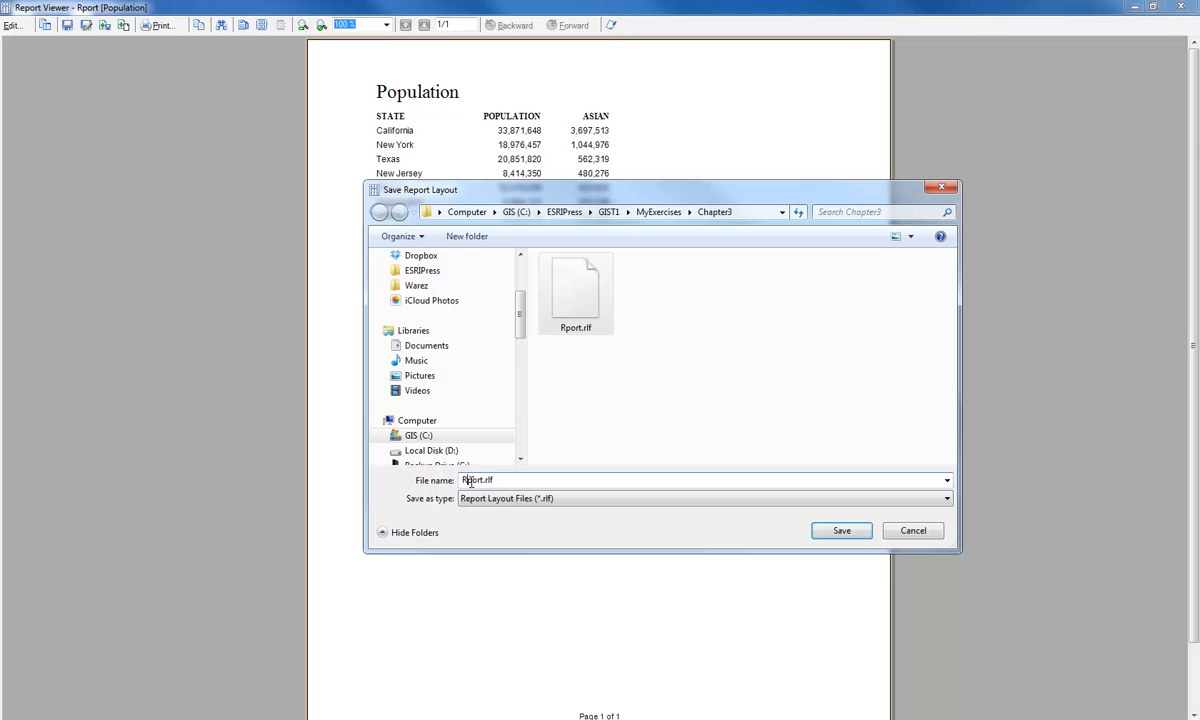
type("e")
left_click(842, 530)
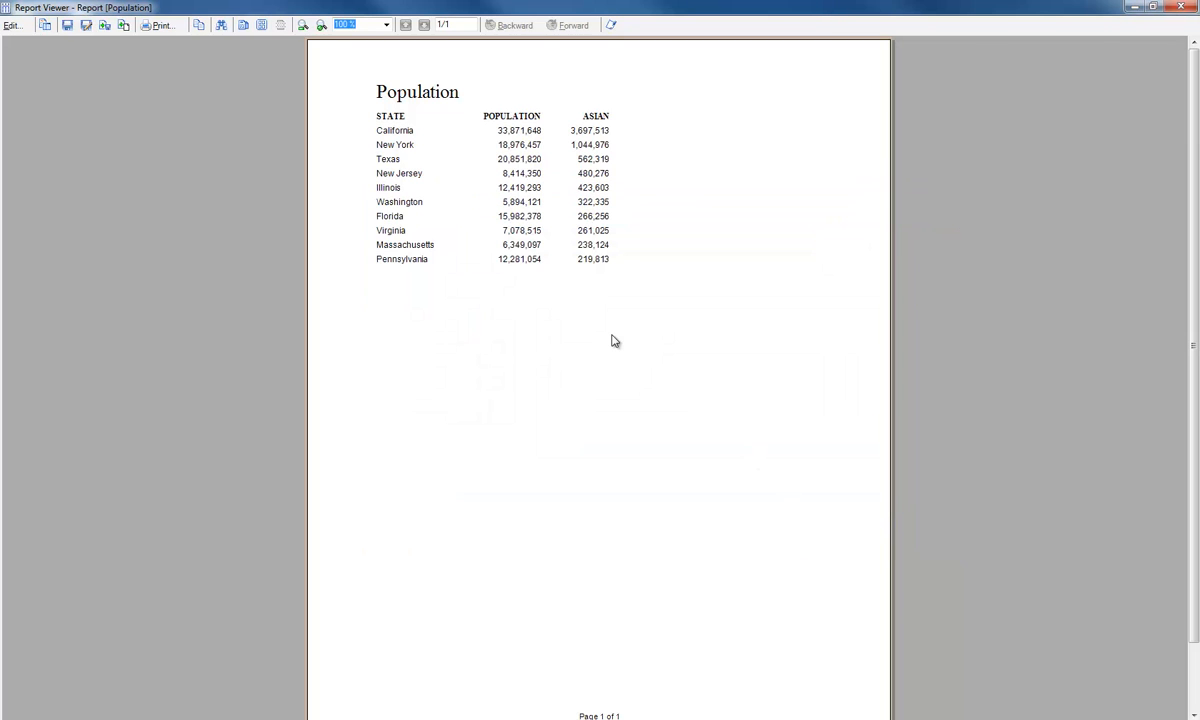
Step: Add all pages of the report with page borders to the map and close the report viewer
left_click(123, 26)
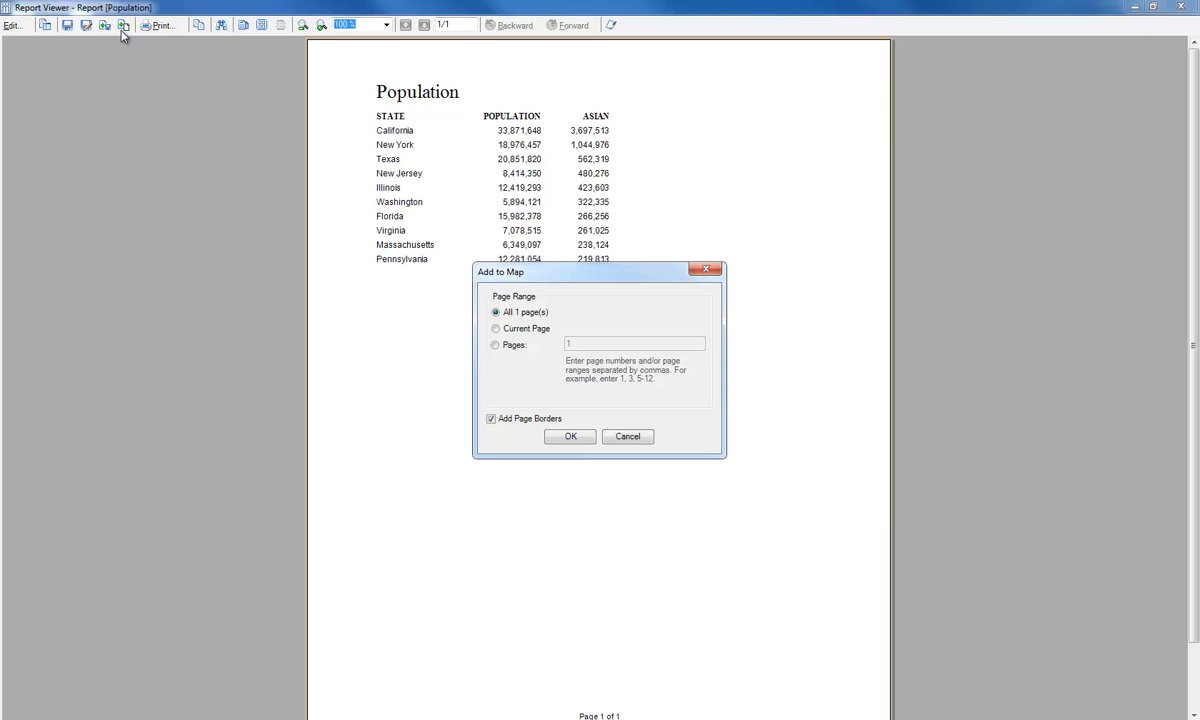
left_click(532, 334)
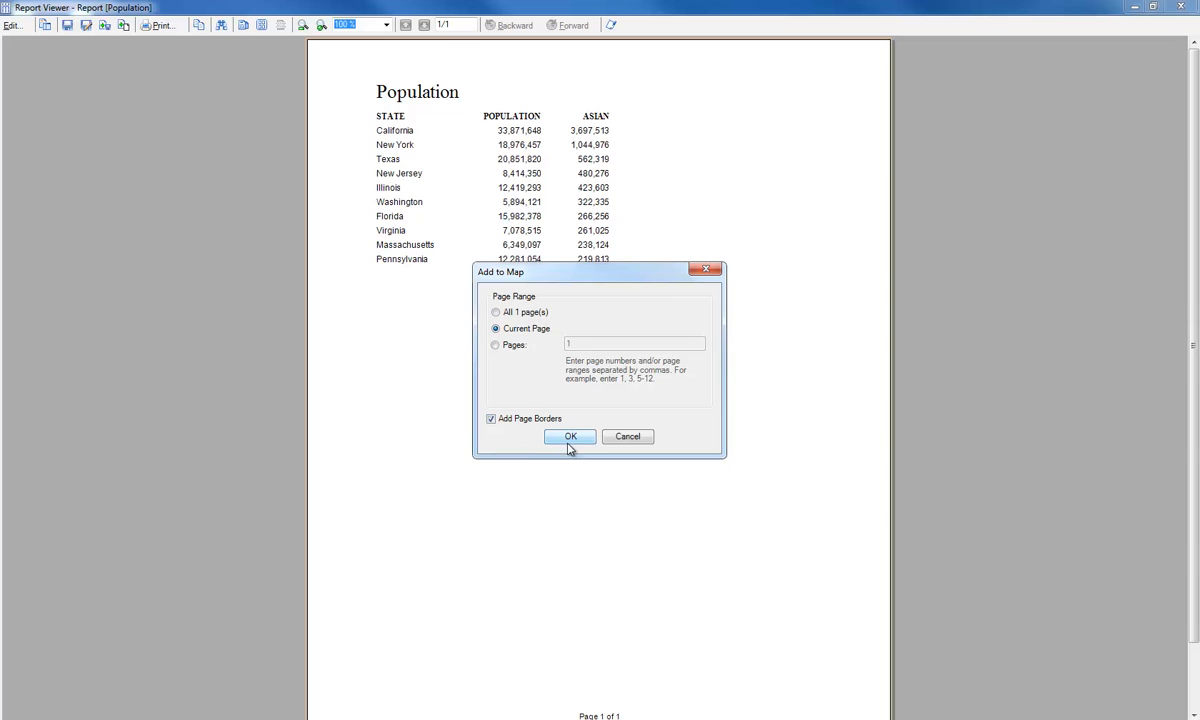
left_click(494, 310)
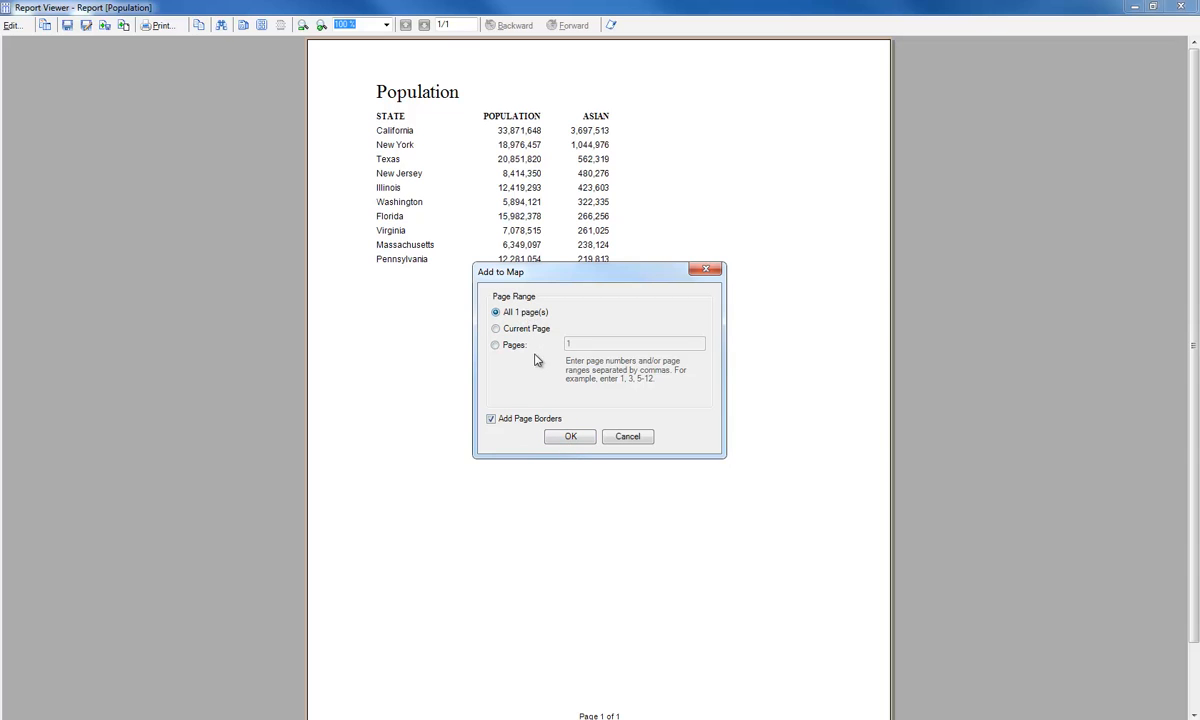
left_click(573, 440)
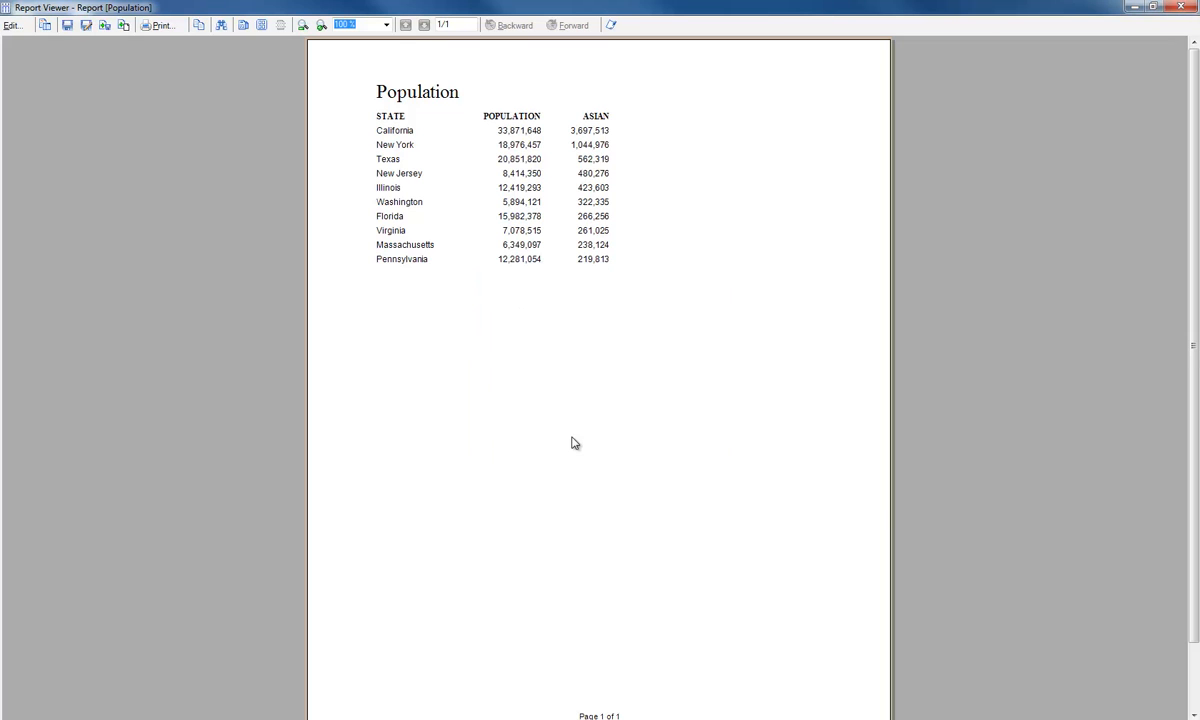
left_click(1182, 6)
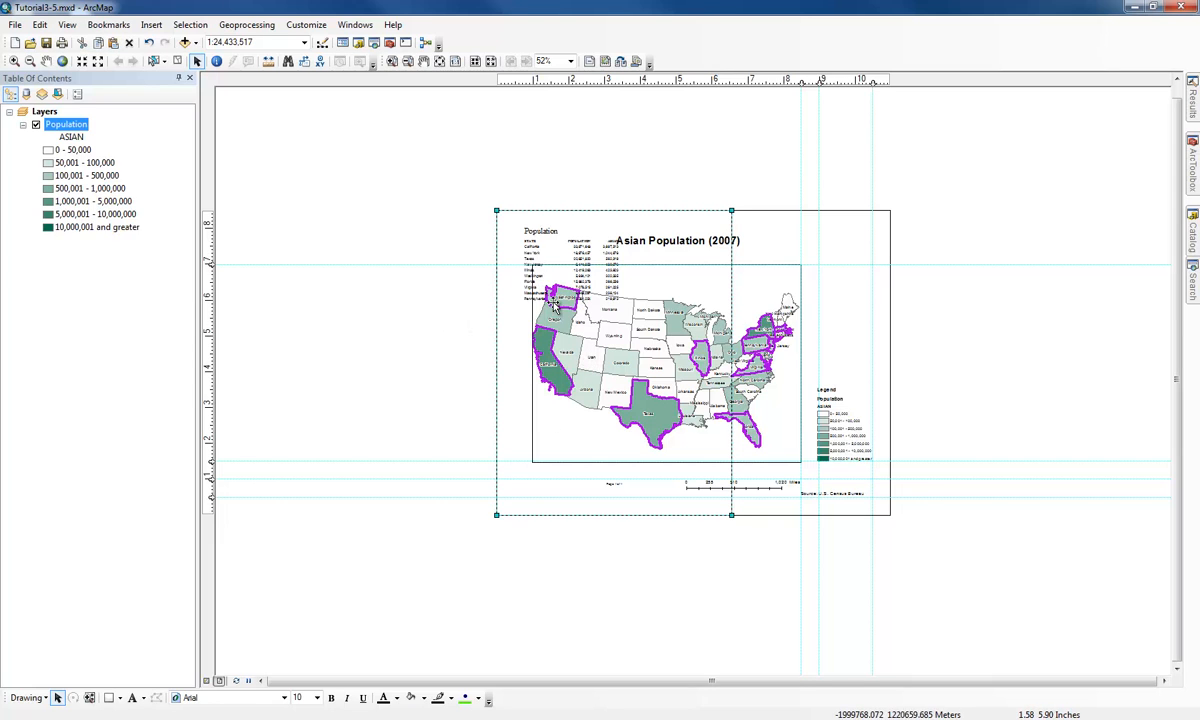
Step: Move the report graphic off the map to the area left of the layout page and deselect it
left_click_drag(525, 299, 330, 315)
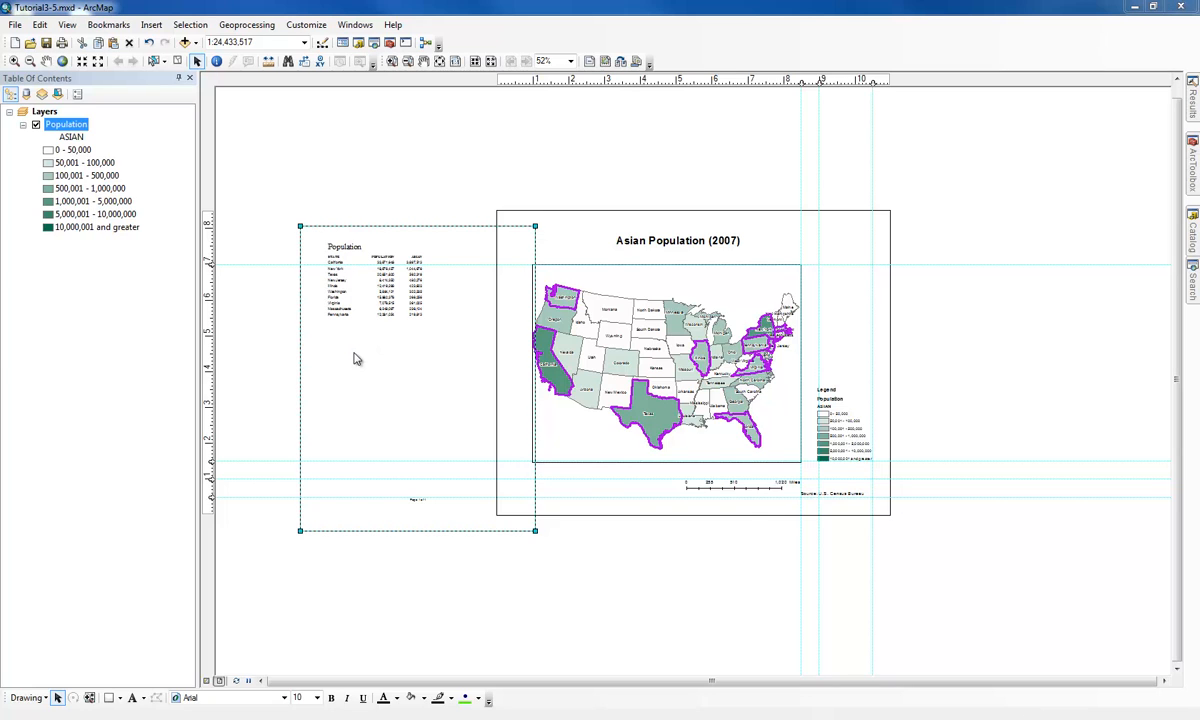
double_click(355, 359)
left_click(731, 203)
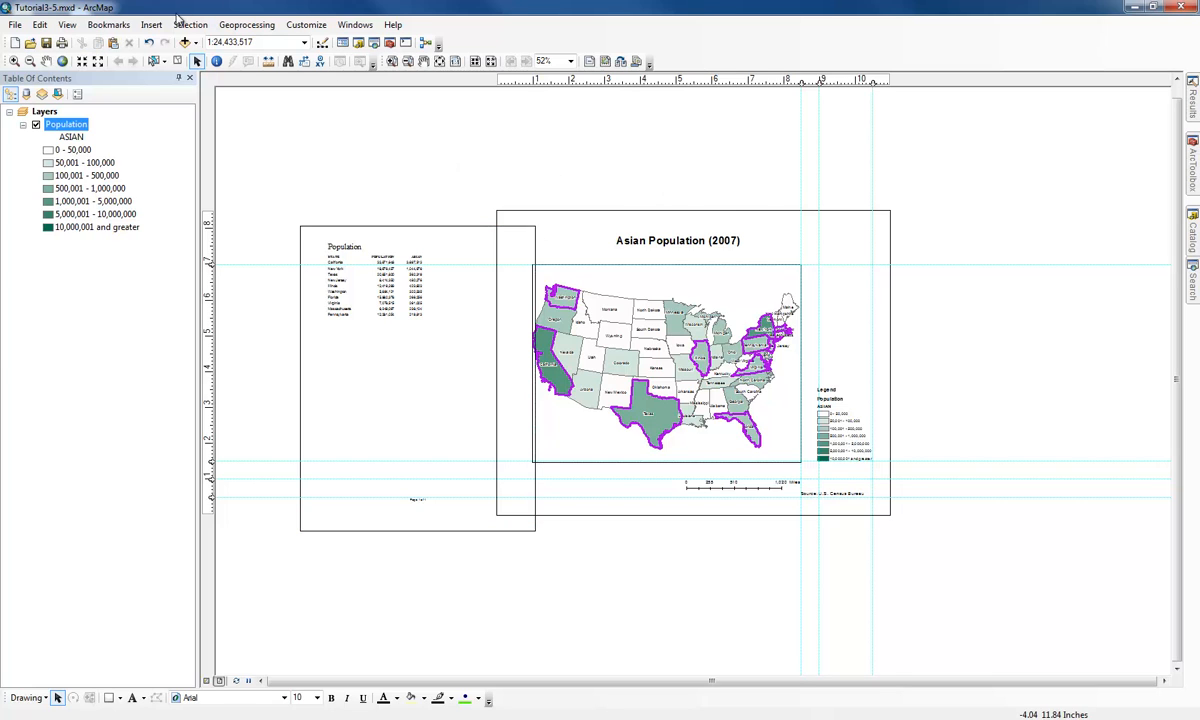
Step: Delete the report graphic from the layout and load the saved report Report.rlf from the Chapter3 folder
left_click_drag(380, 320, 396, 343)
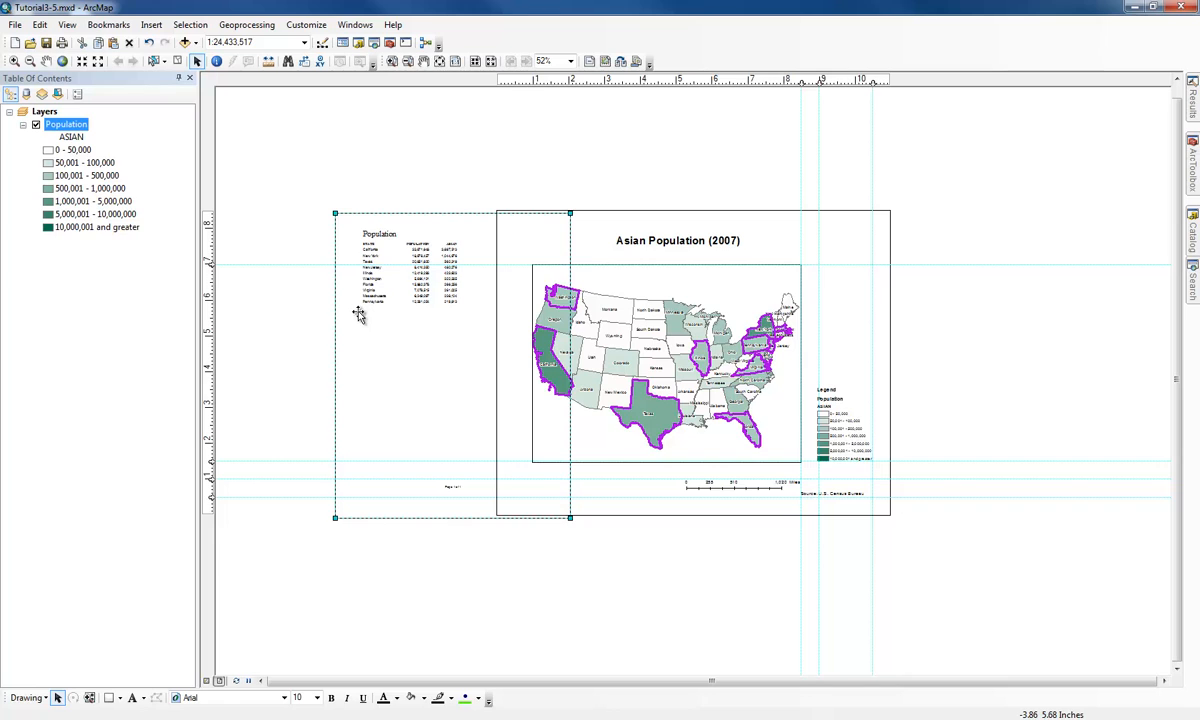
key("Delete")
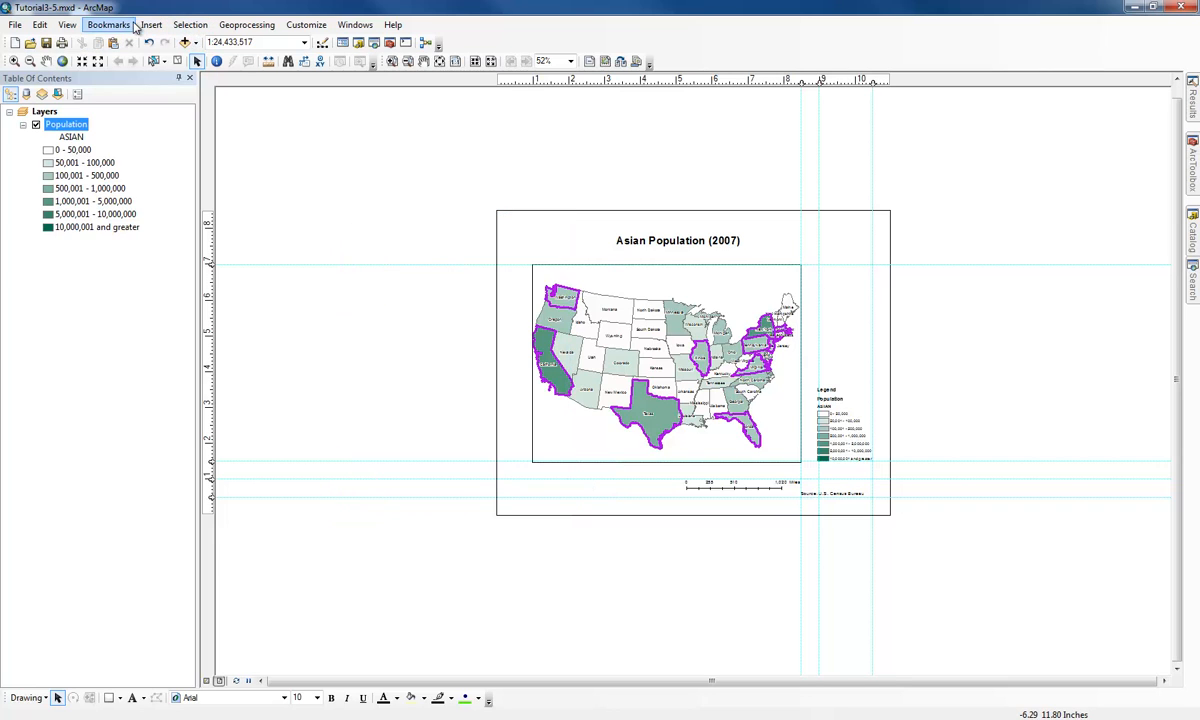
left_click(67, 24)
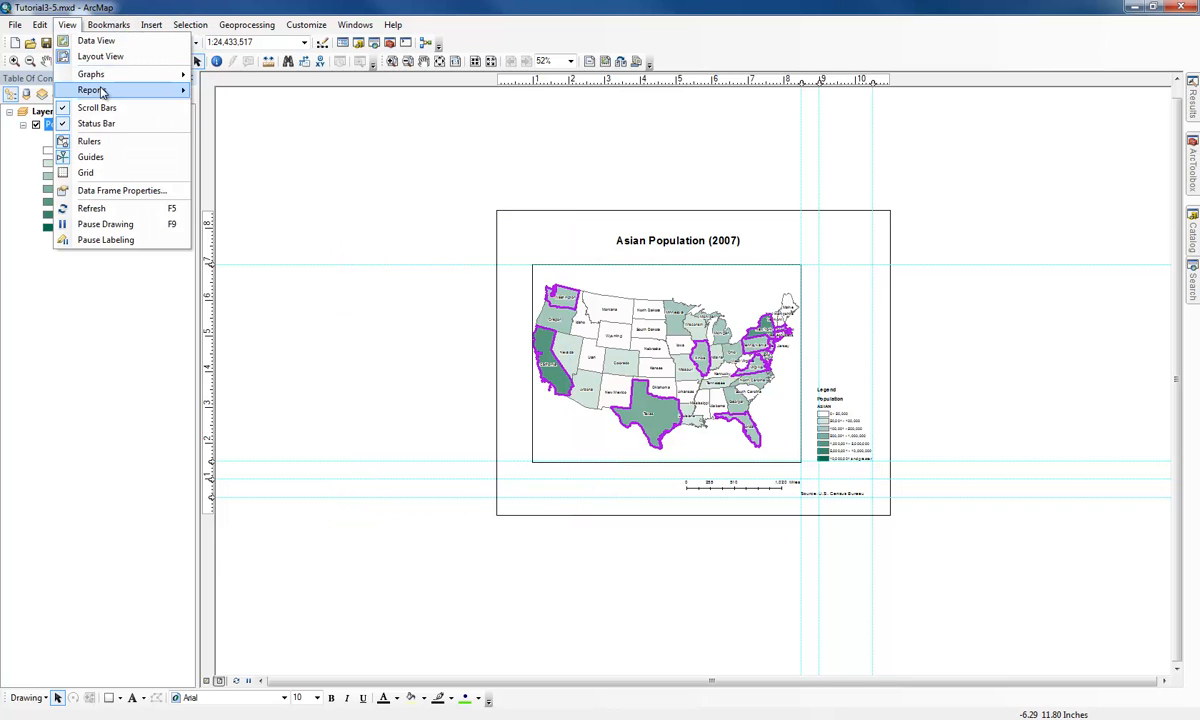
mouse_move(100, 90)
left_click(243, 121)
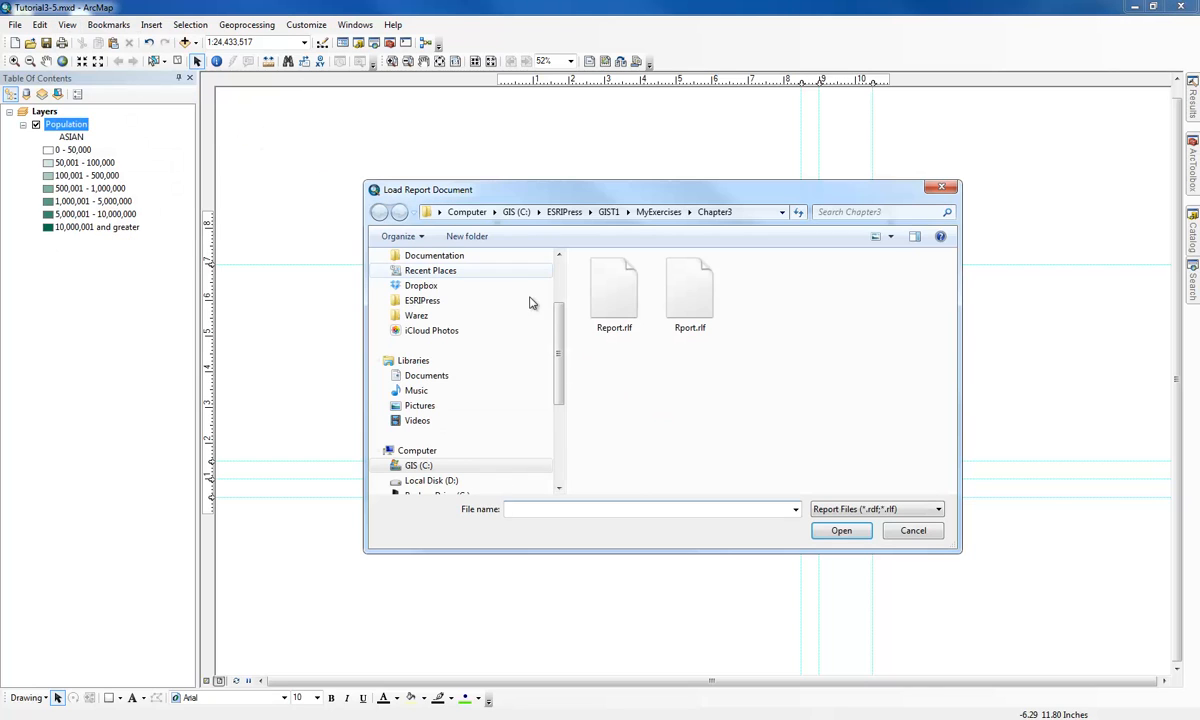
left_click(615, 305)
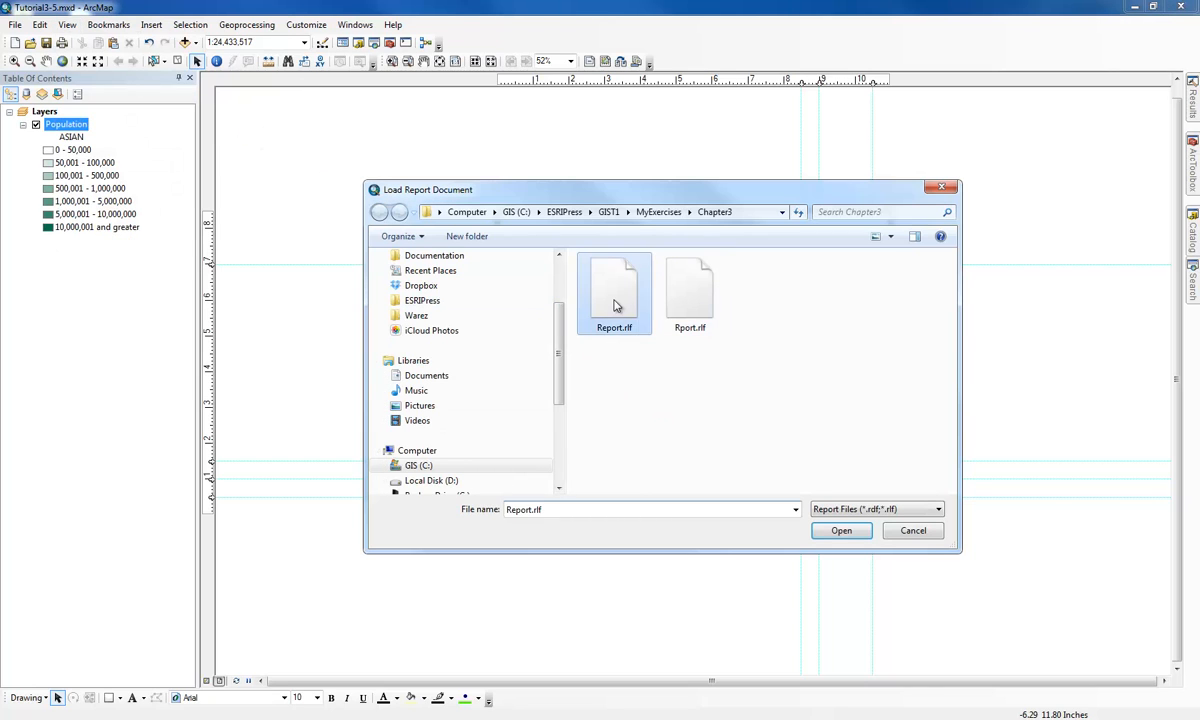
double_click(615, 305)
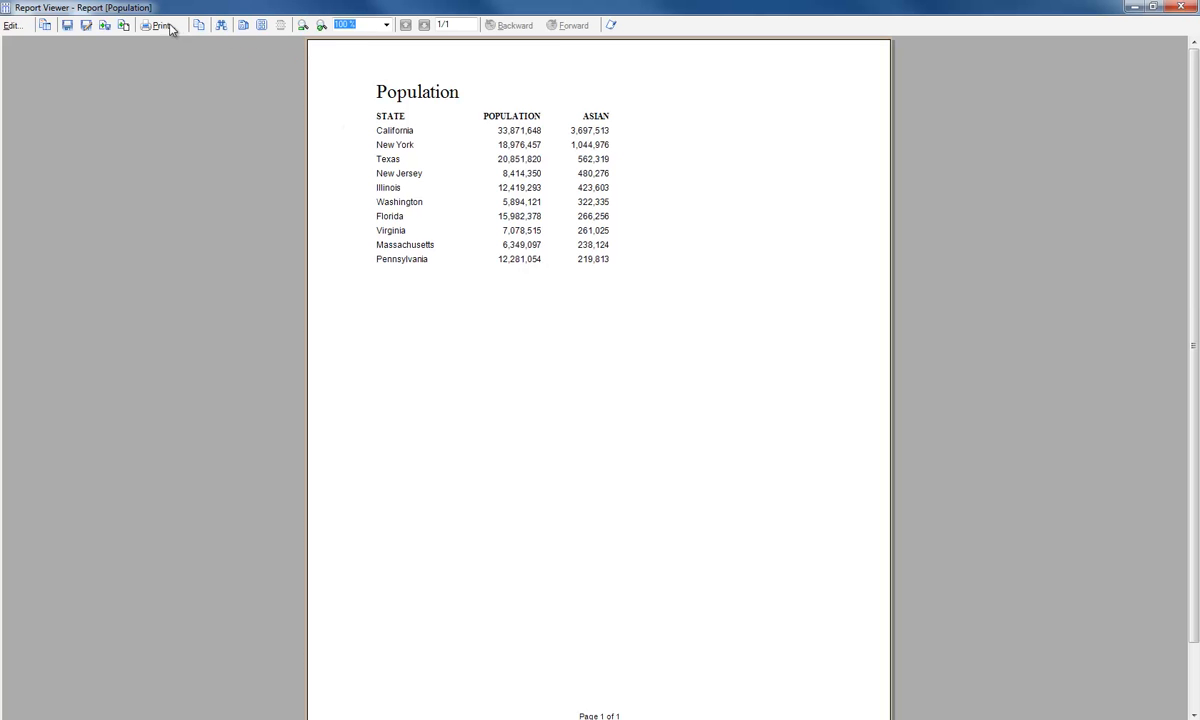
Step: Export the population report in Microsoft Excel (XLS) format to the Chapter3 folder with the file name report
left_click(105, 25)
left_click(638, 280)
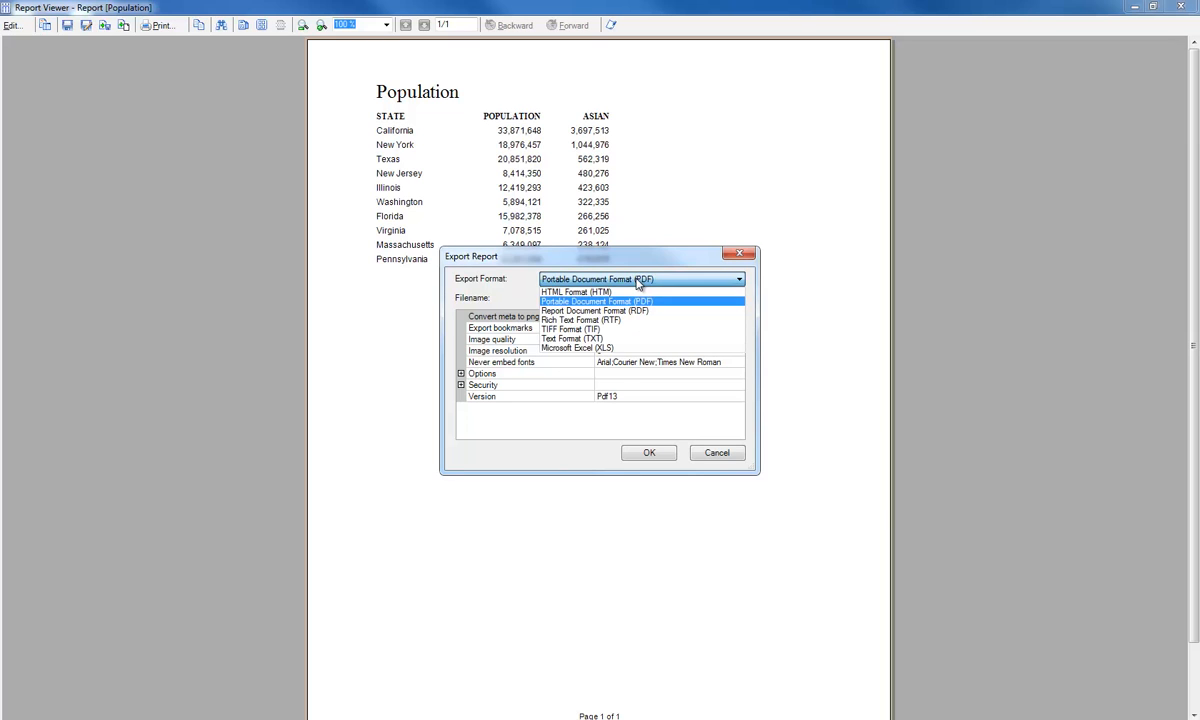
left_click(630, 350)
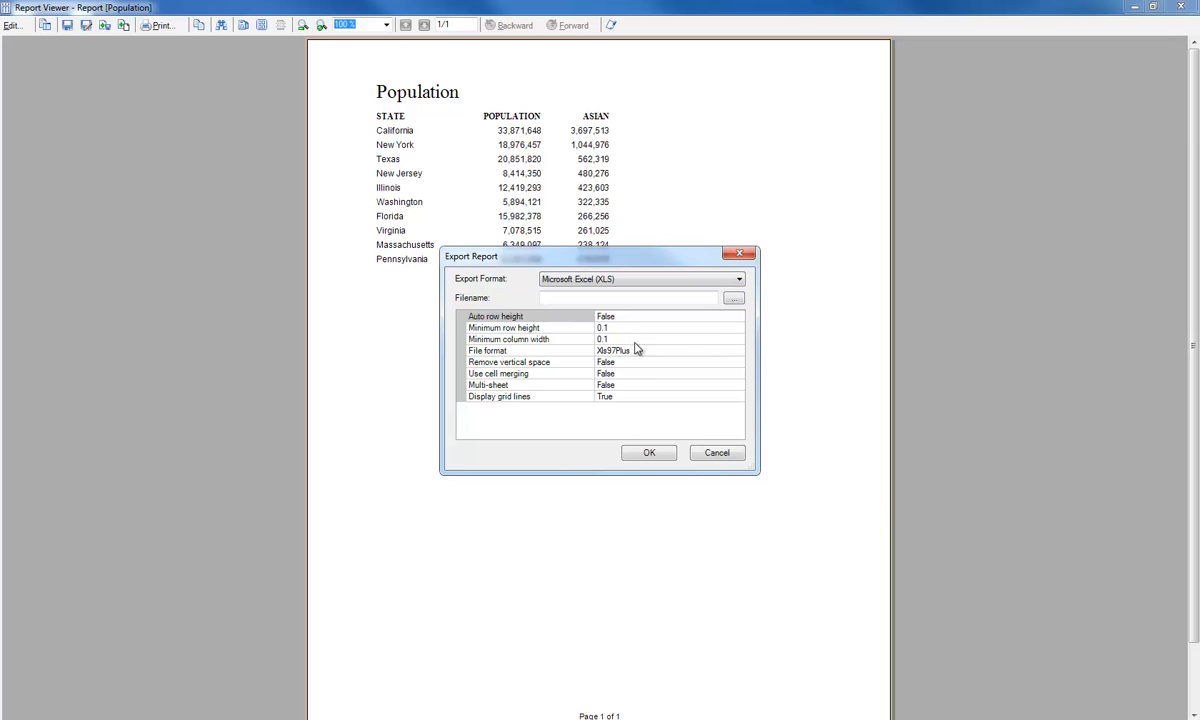
left_click(734, 301)
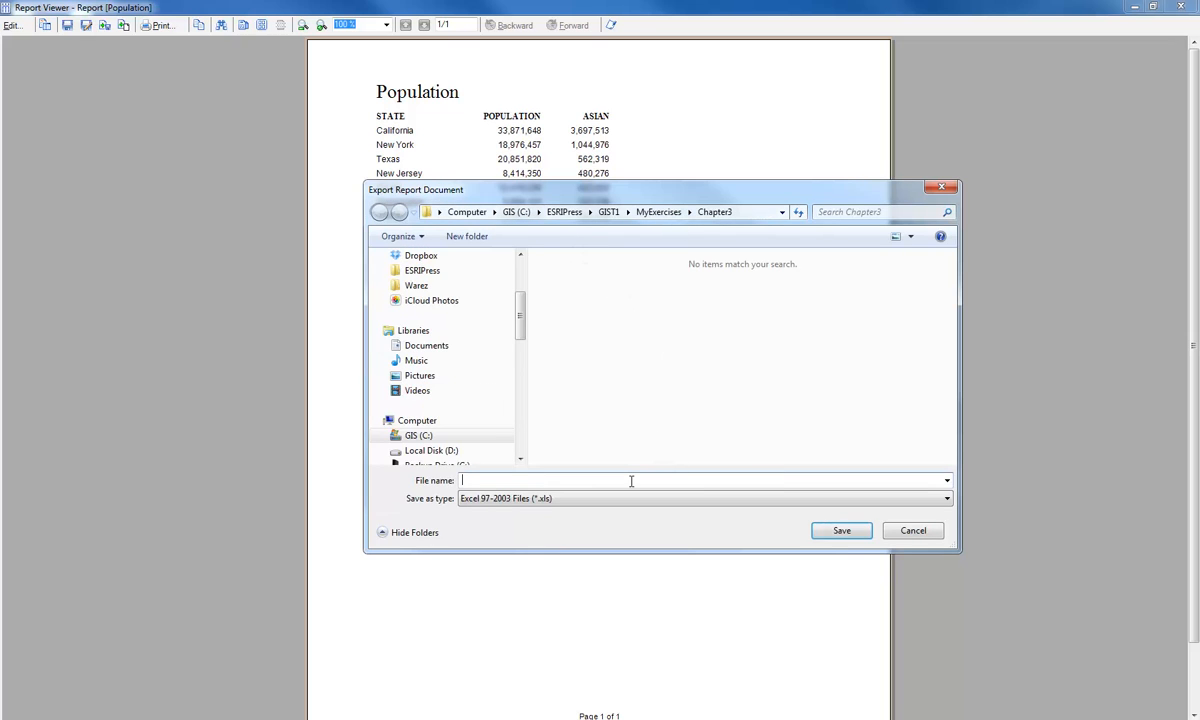
type("report")
key("Return")
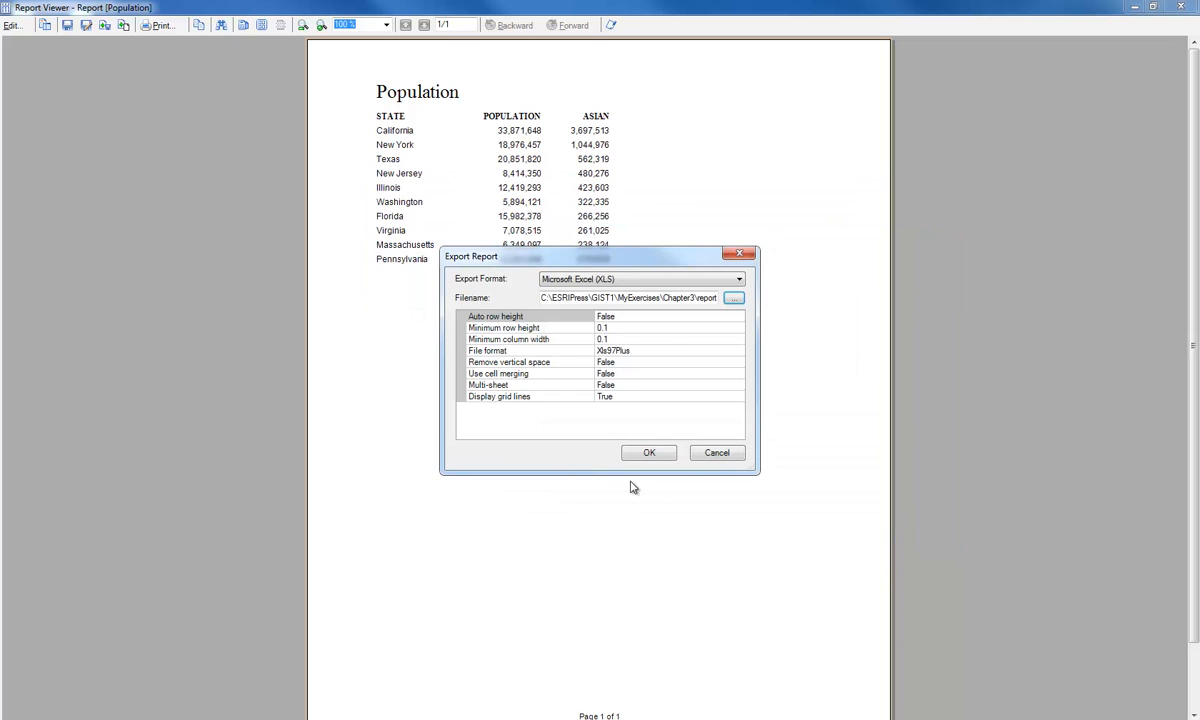
left_click(652, 454)
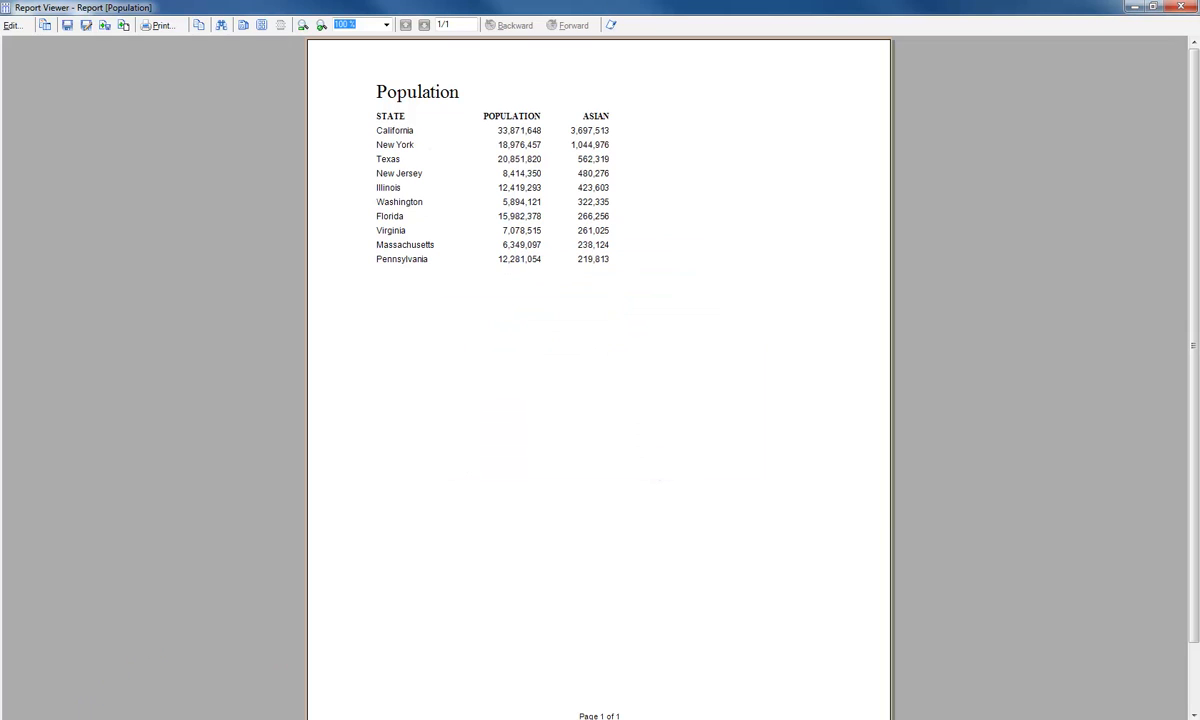
Step: Browse to ESRIPress > GIST1 > MyExercises > Chapter3 in Windows Explorer and open report.xls in Excel
mouse_move(93, 718)
left_click(166, 613)
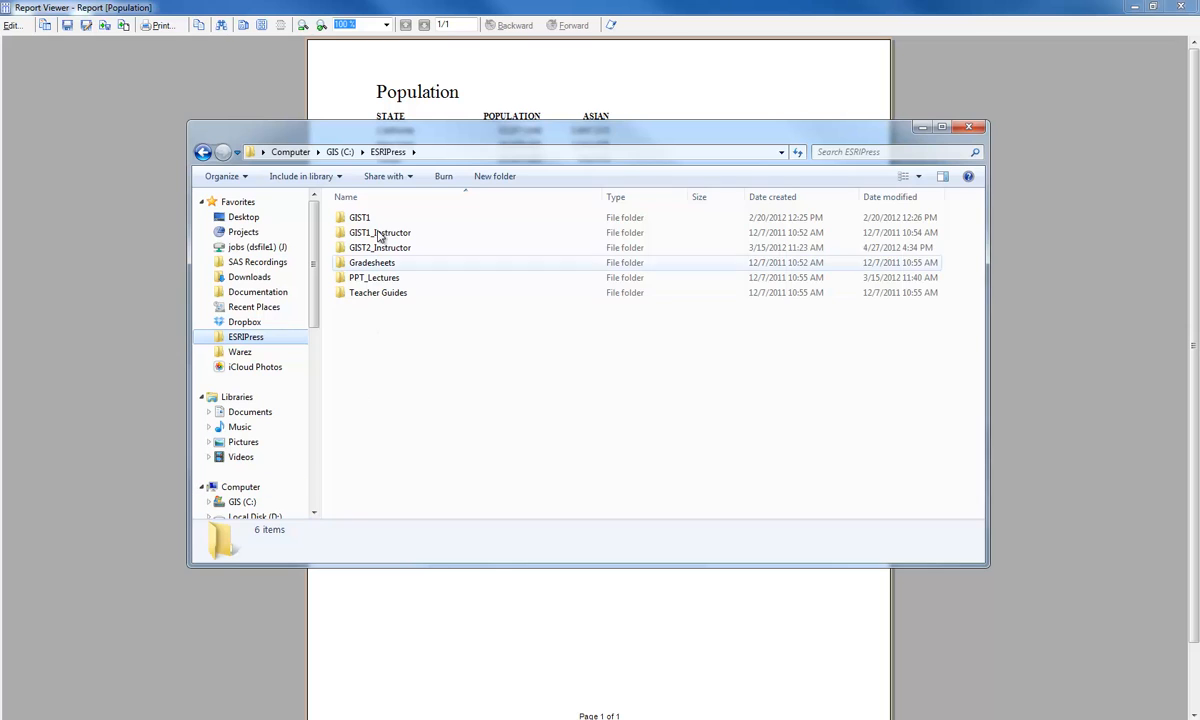
left_click(371, 221)
double_click(371, 221)
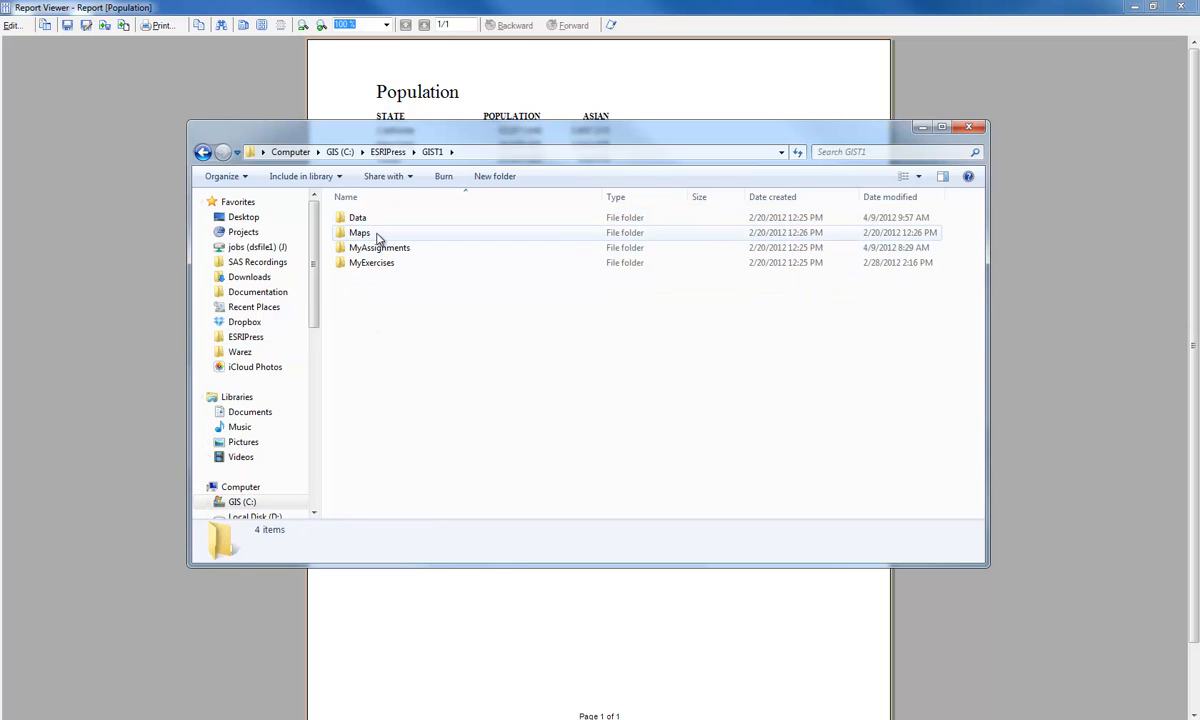
double_click(376, 263)
double_click(370, 248)
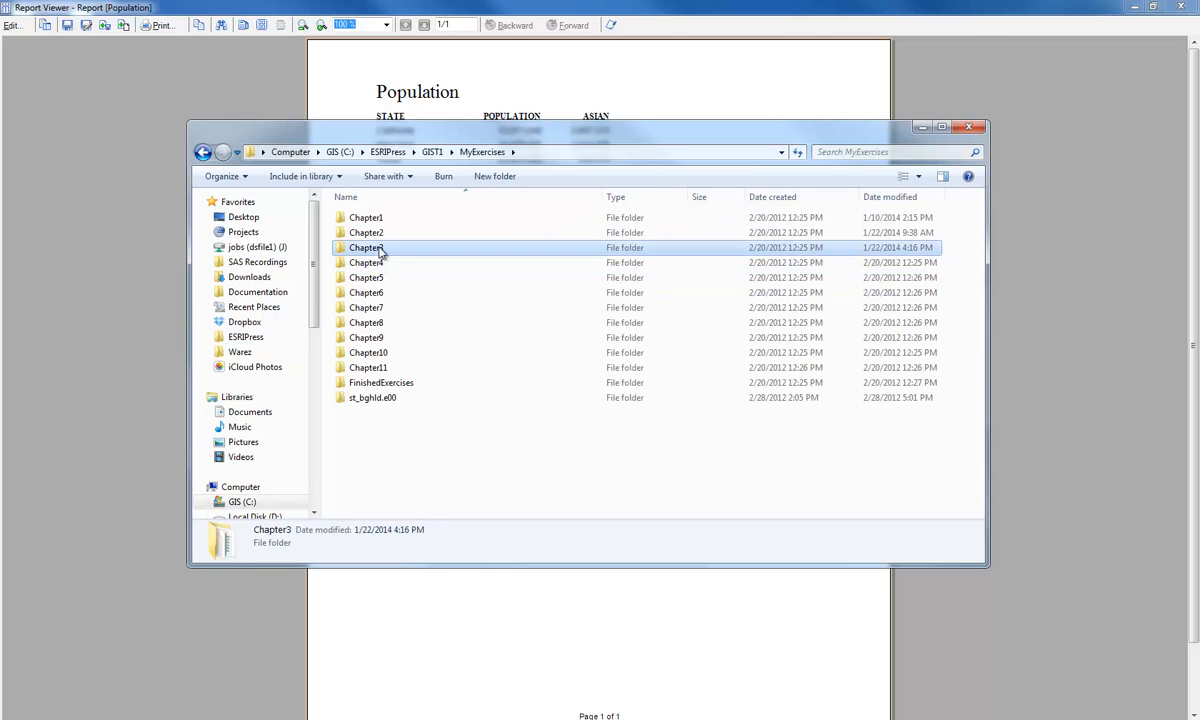
left_click(451, 251)
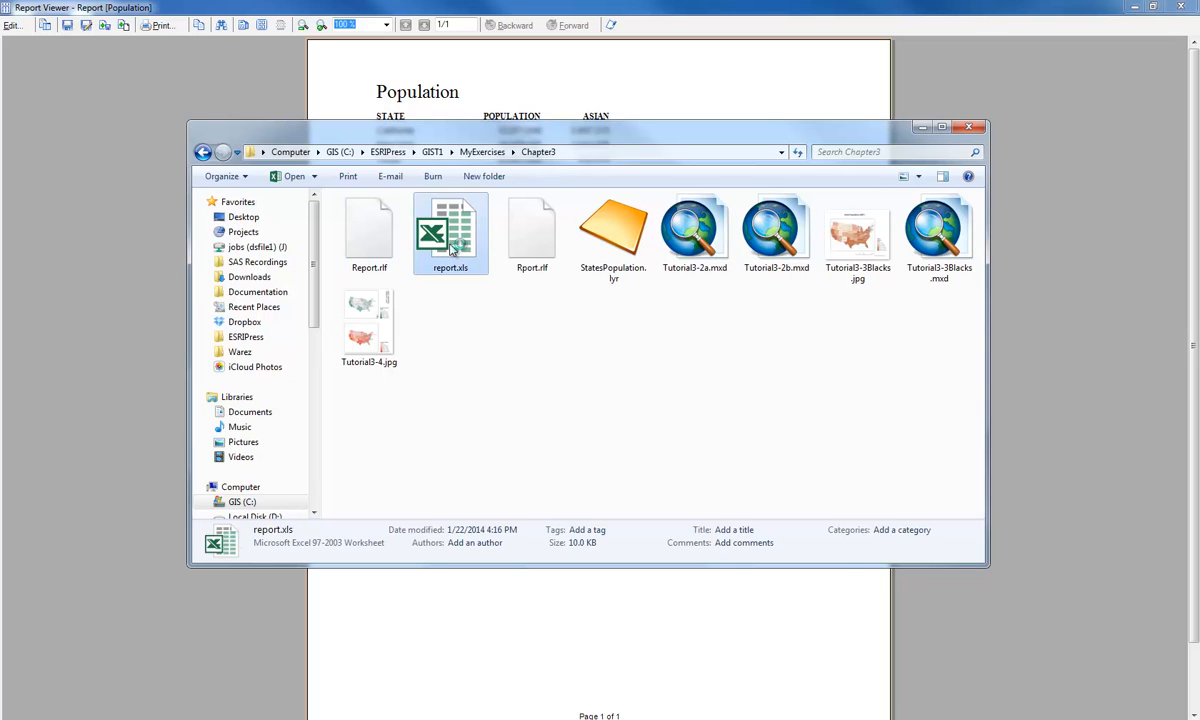
double_click(451, 251)
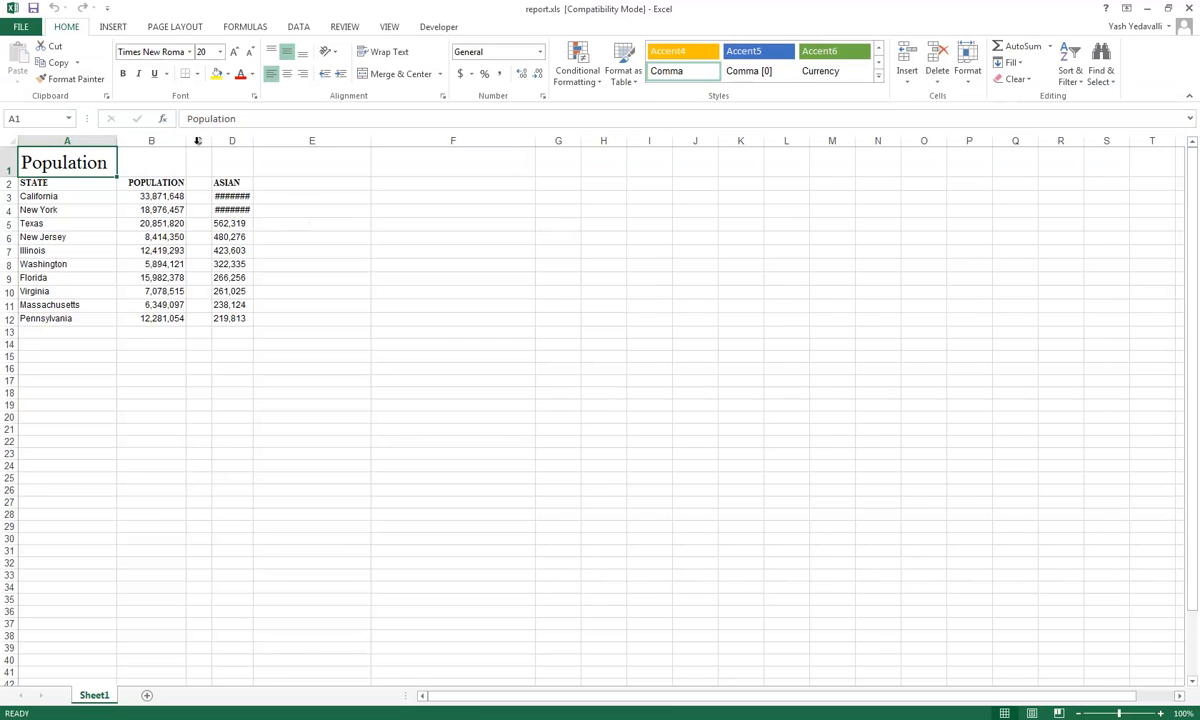
Step: Widen the ASIAN column to fit its values and delete the empty column C
left_click_drag(254, 140, 270, 139)
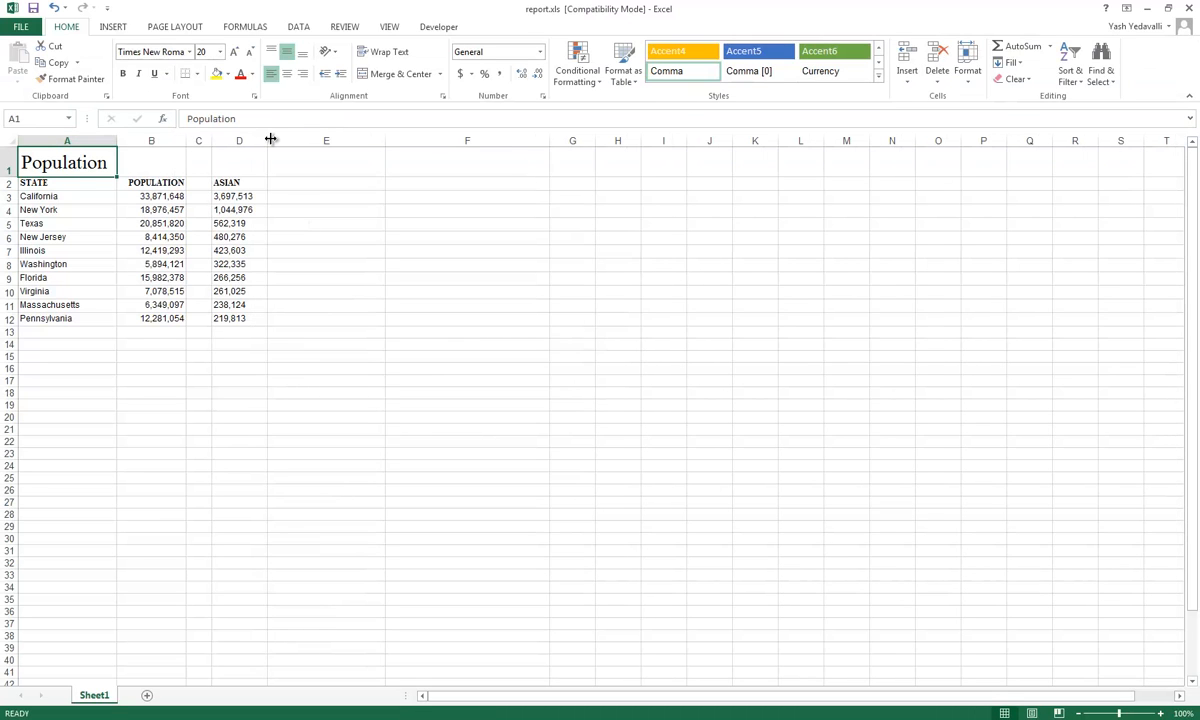
left_click_drag(64, 157, 236, 317)
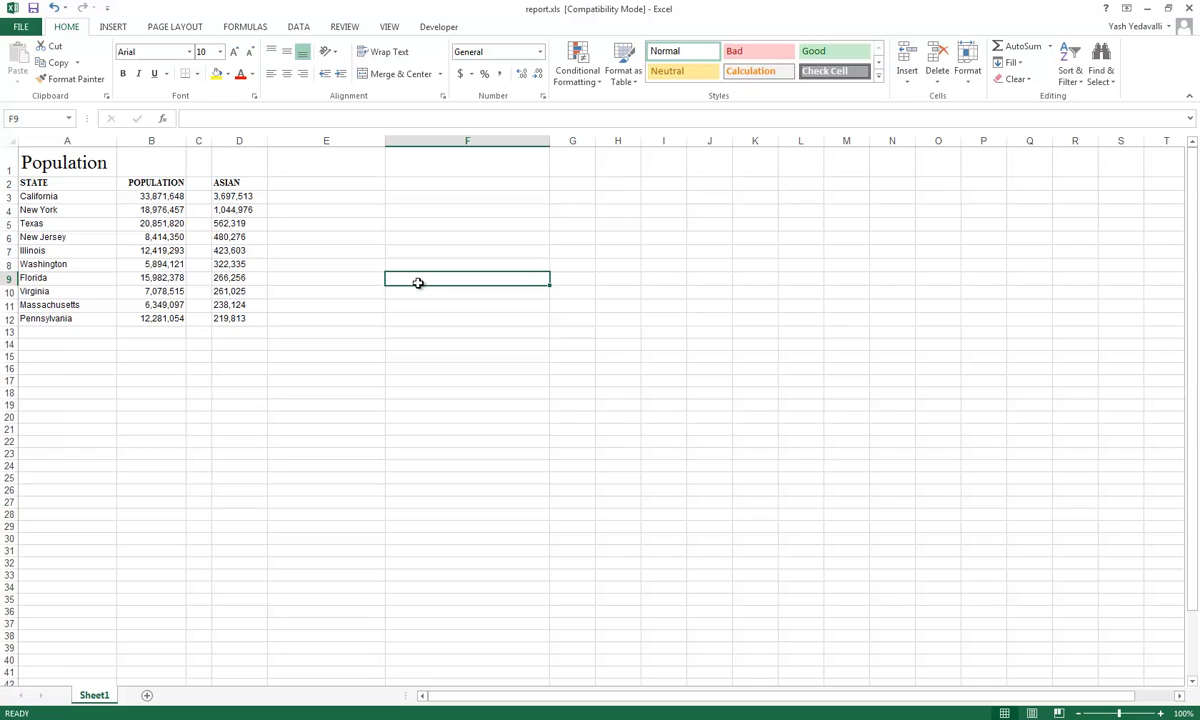
left_click(67, 152)
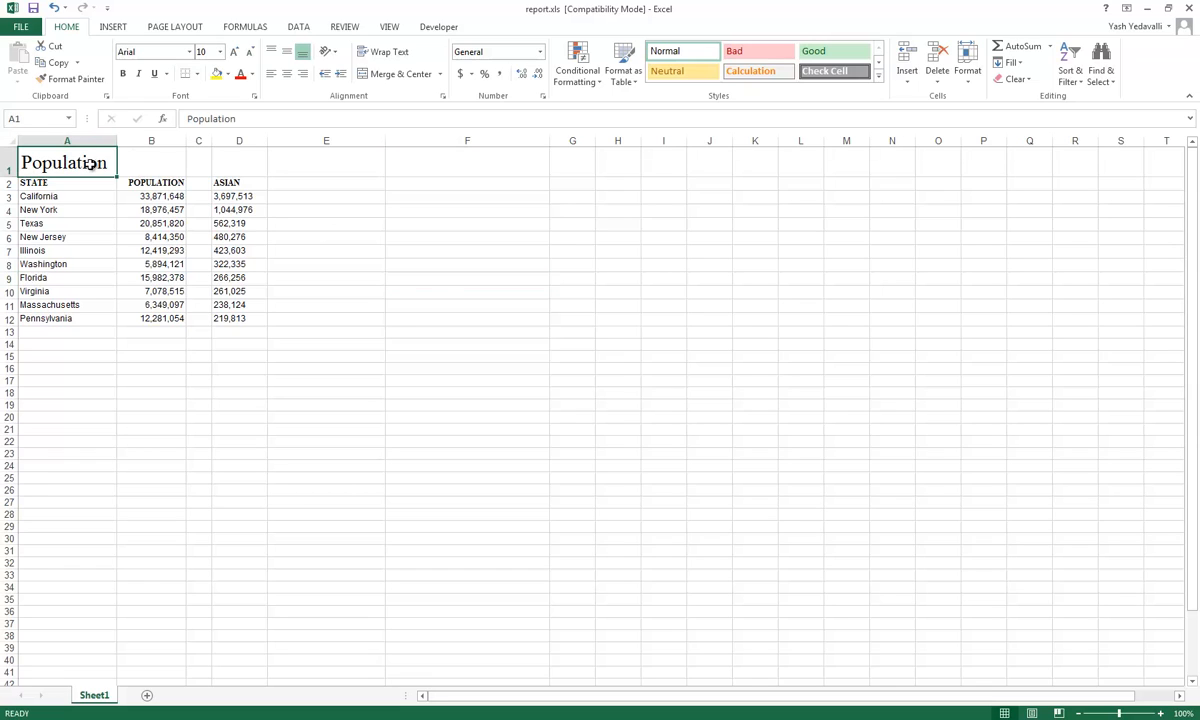
left_click(198, 140)
right_click(198, 140)
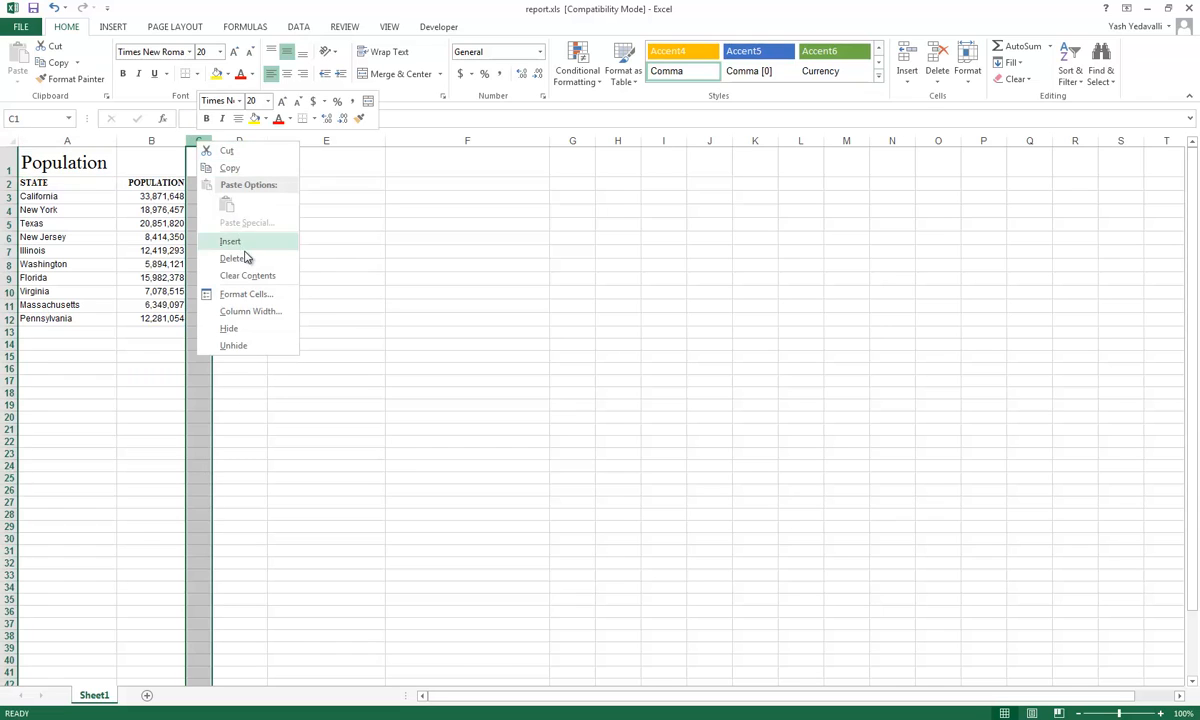
left_click(249, 257)
left_click(310, 253)
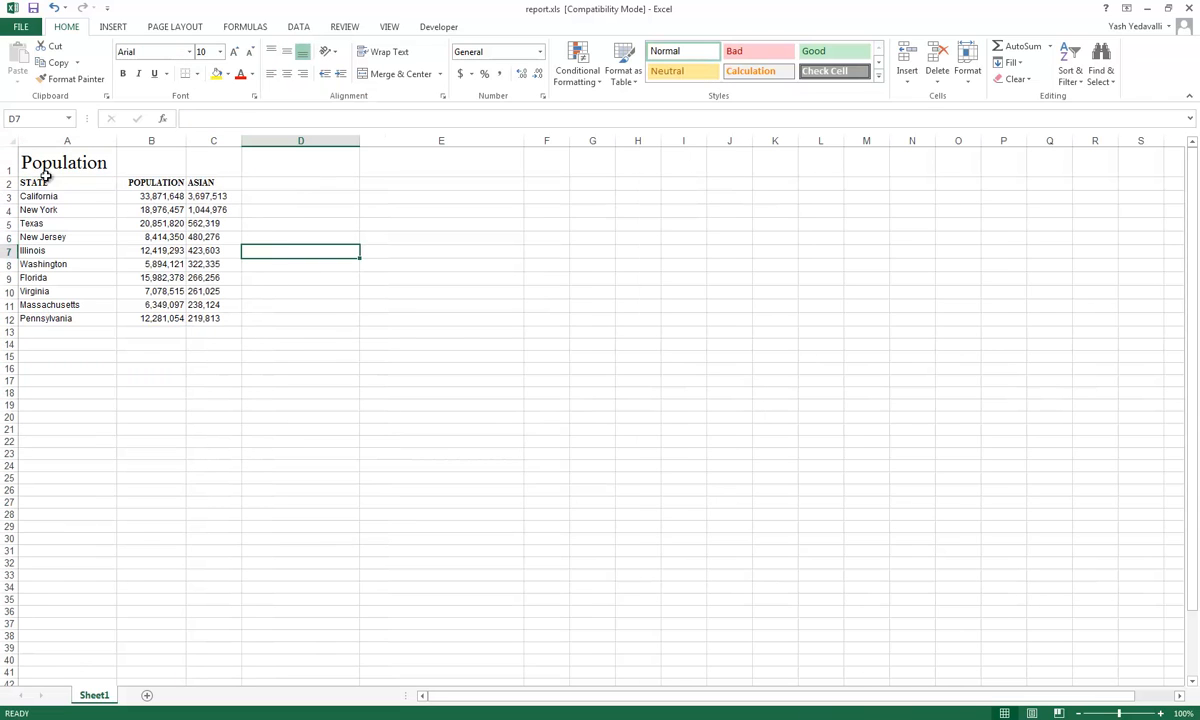
Step: Widen the POPULATION and ASIAN columns and right-align the ASIAN heading and values in C2:C12
double_click(188, 142)
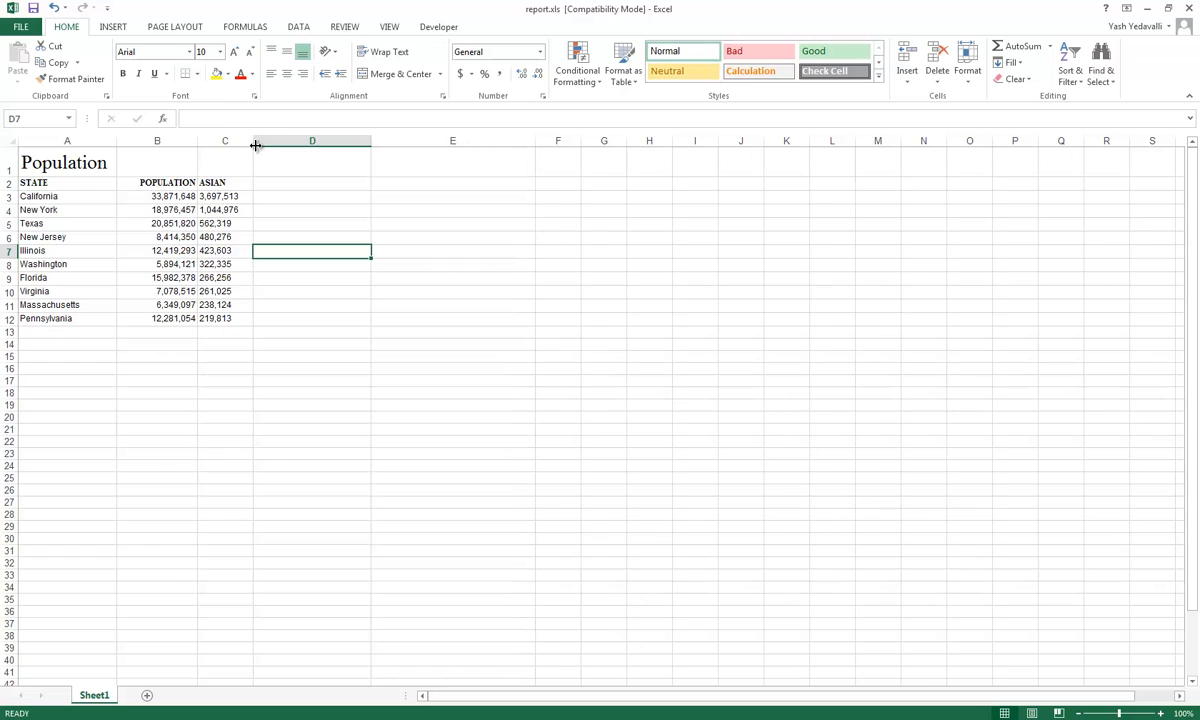
left_click_drag(252, 142, 269, 142)
left_click_drag(236, 186, 236, 316)
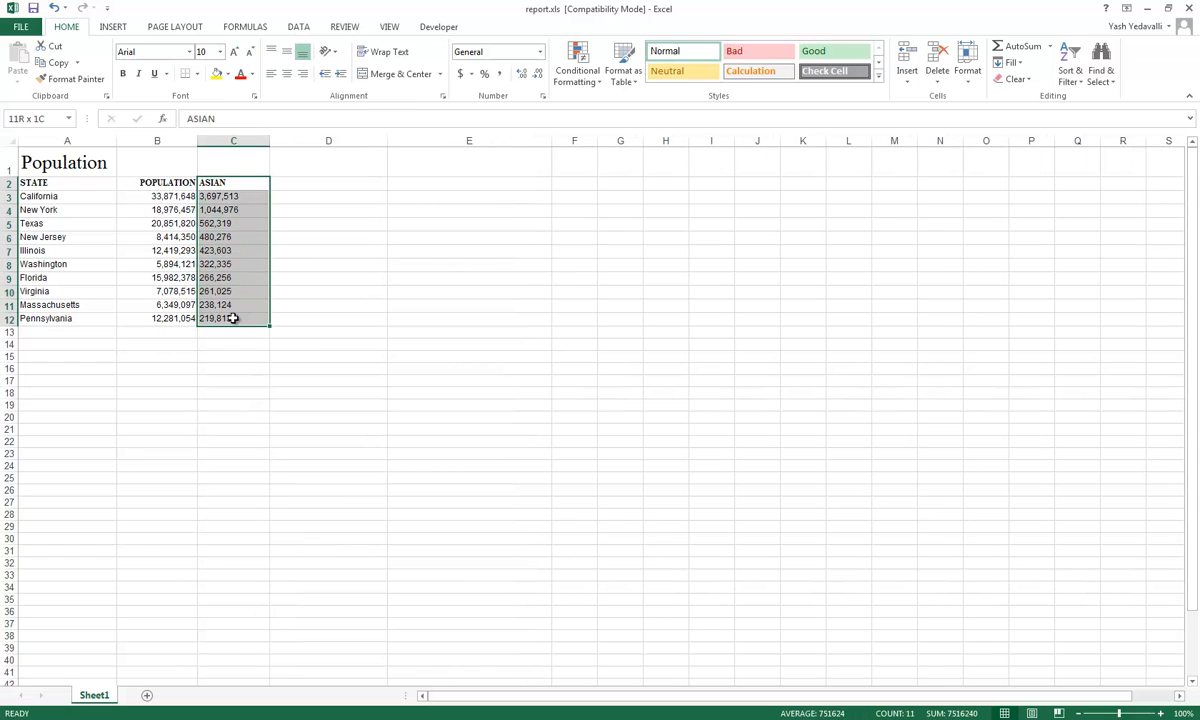
left_click(302, 74)
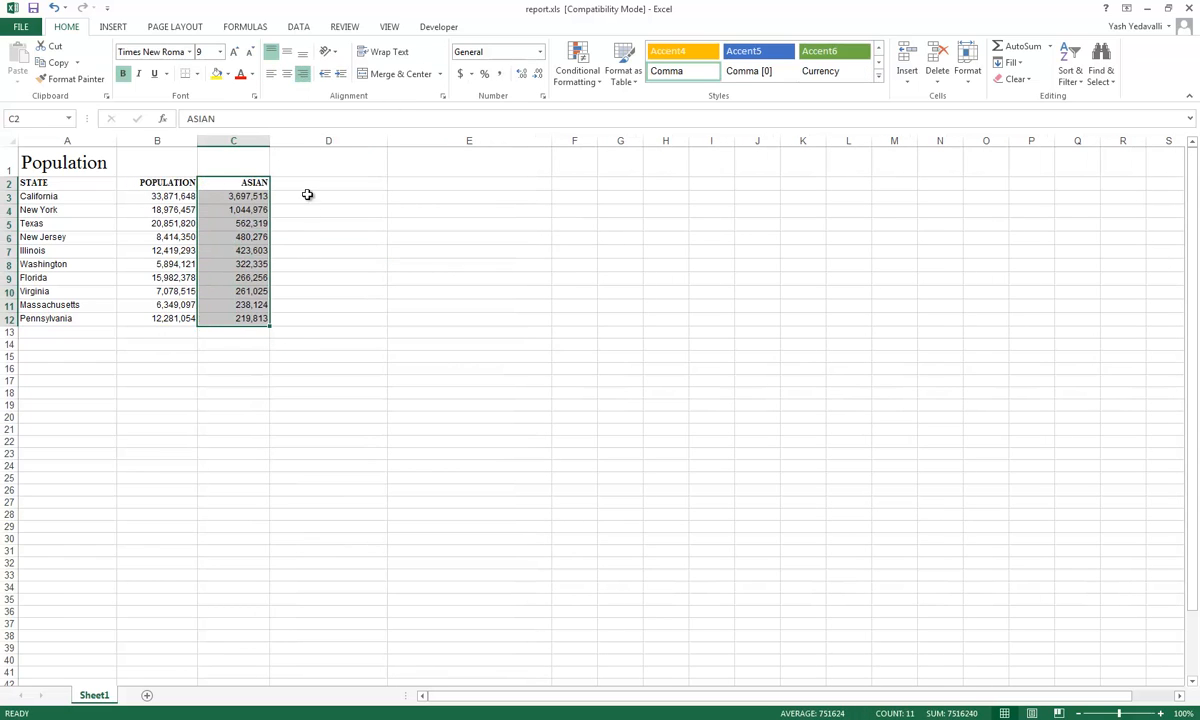
left_click(325, 211)
Step: Copy the whole population table including its title, cells A1:C12
left_click_drag(68, 153, 216, 326)
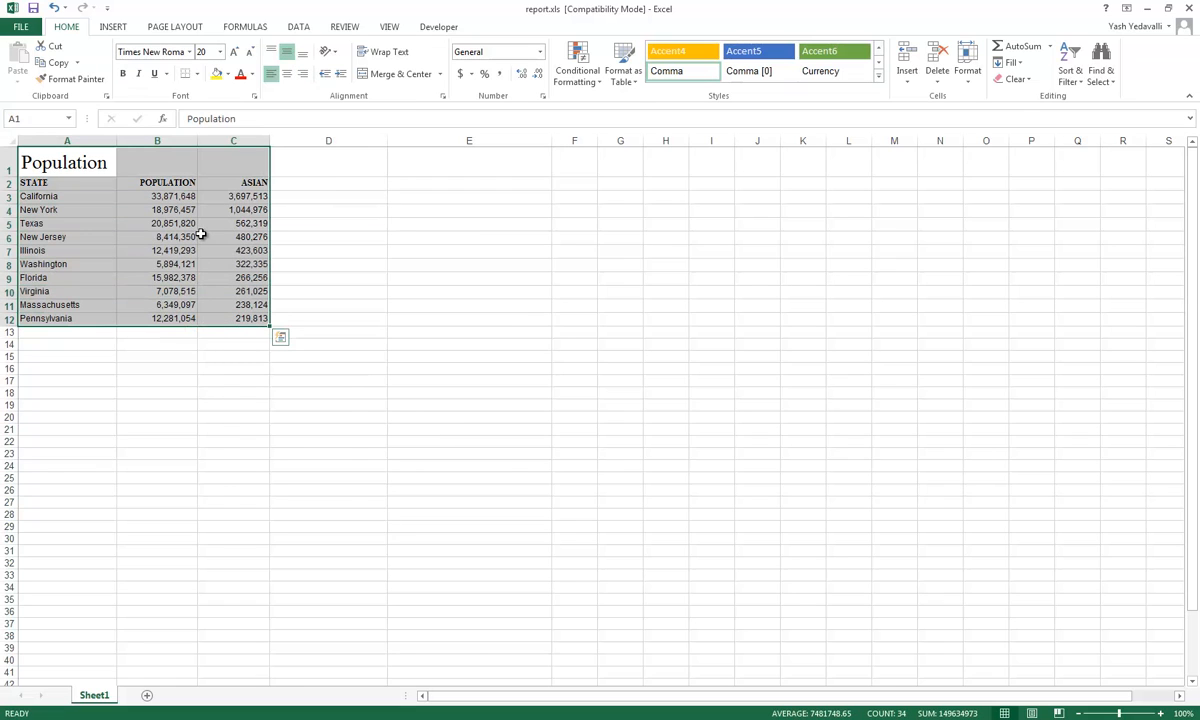
right_click(201, 234)
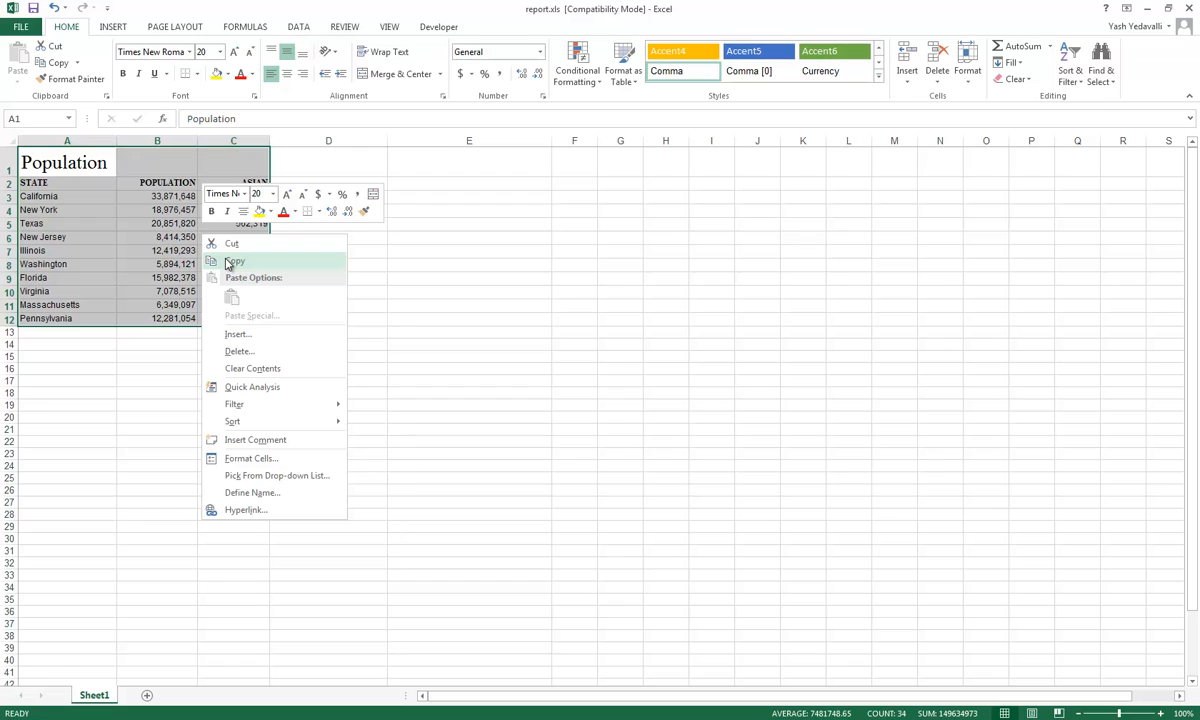
left_click(230, 262)
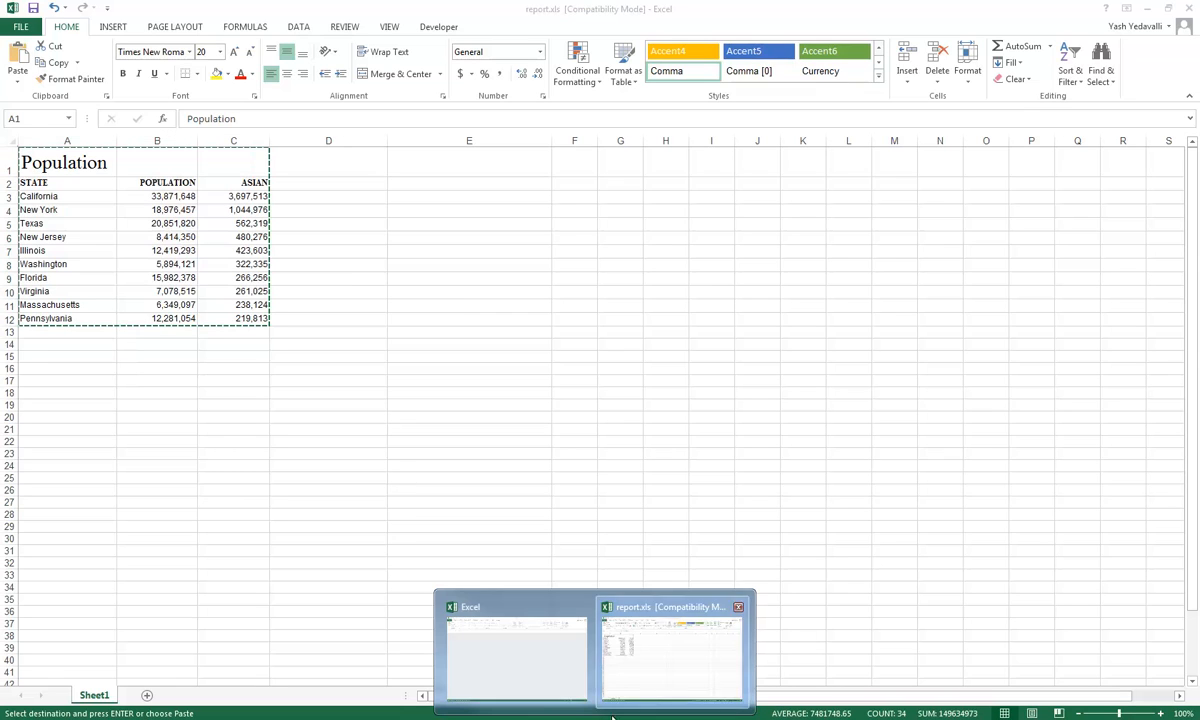
Step: Close report.xls without saving its changes and close the report viewer
key("ctrl+w")
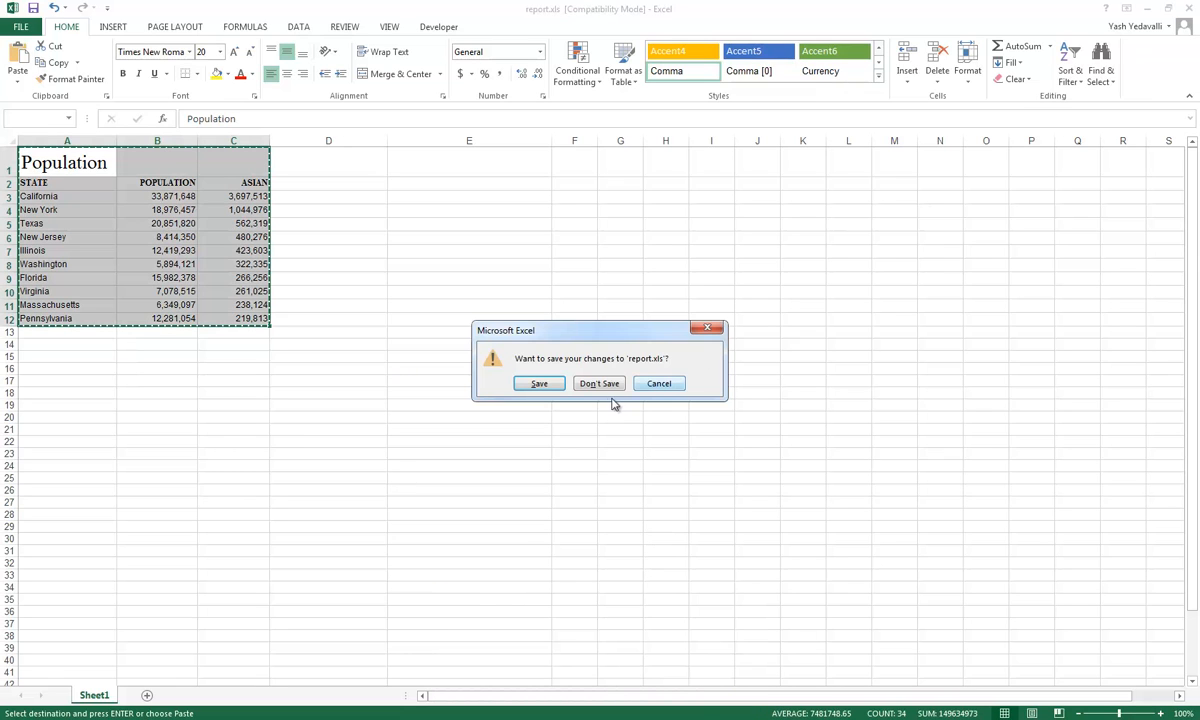
left_click(590, 382)
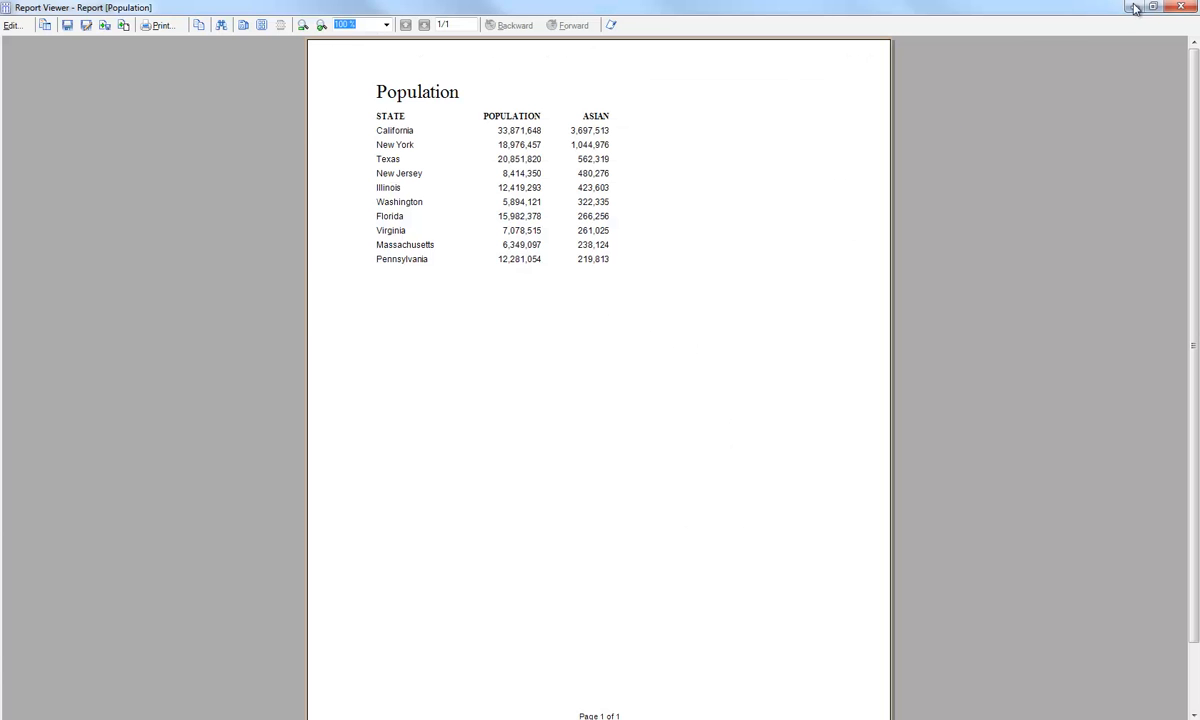
left_click(1181, 7)
Step: Try placing the copied Excel table as text beside the ArcMap layout page, and delete the pasted text
right_click(555, 237)
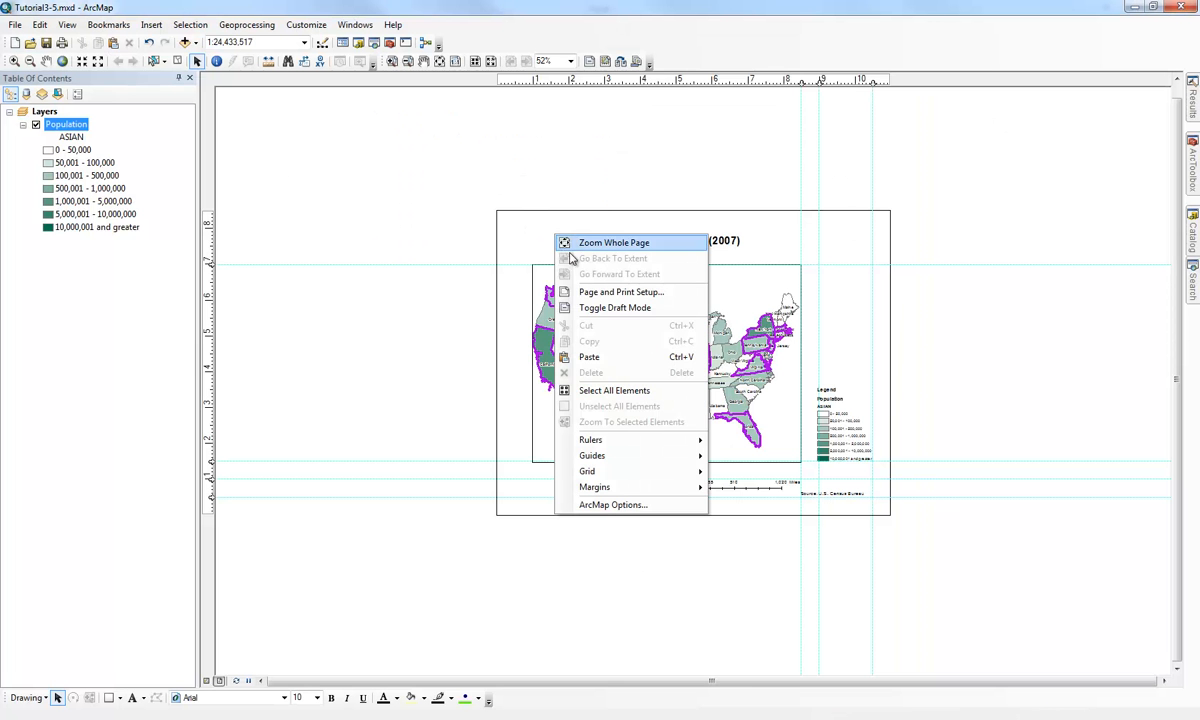
left_click(600, 356)
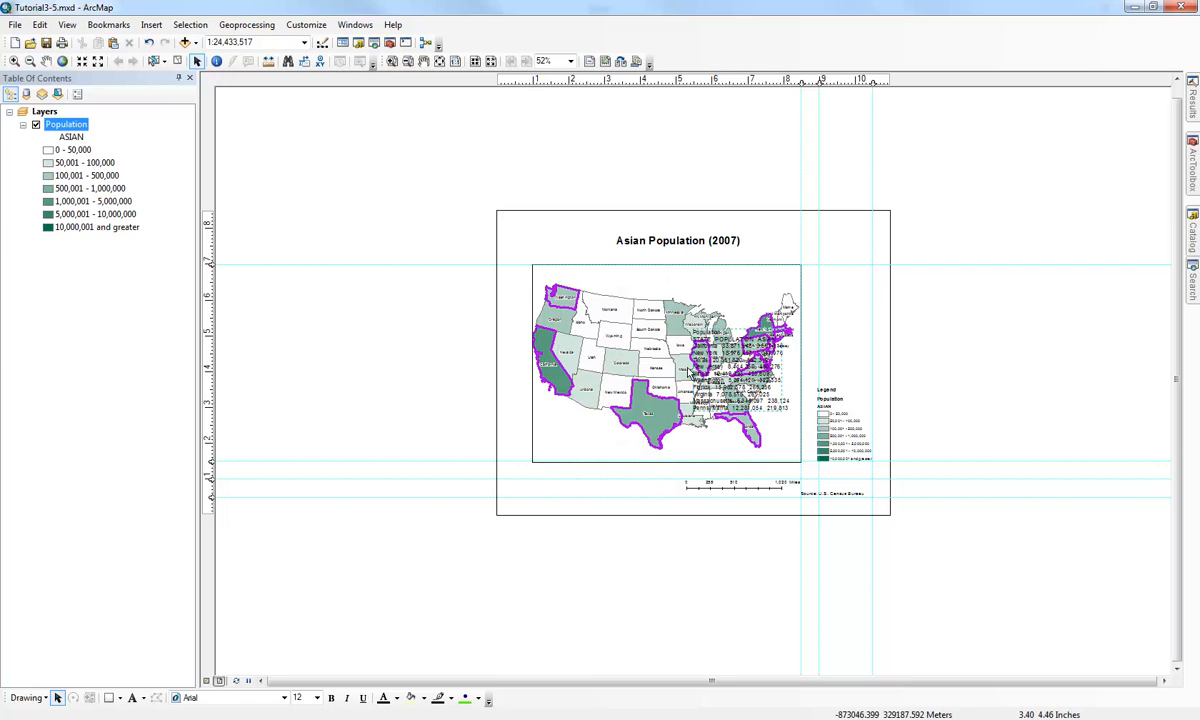
left_click_drag(665, 340, 427, 343)
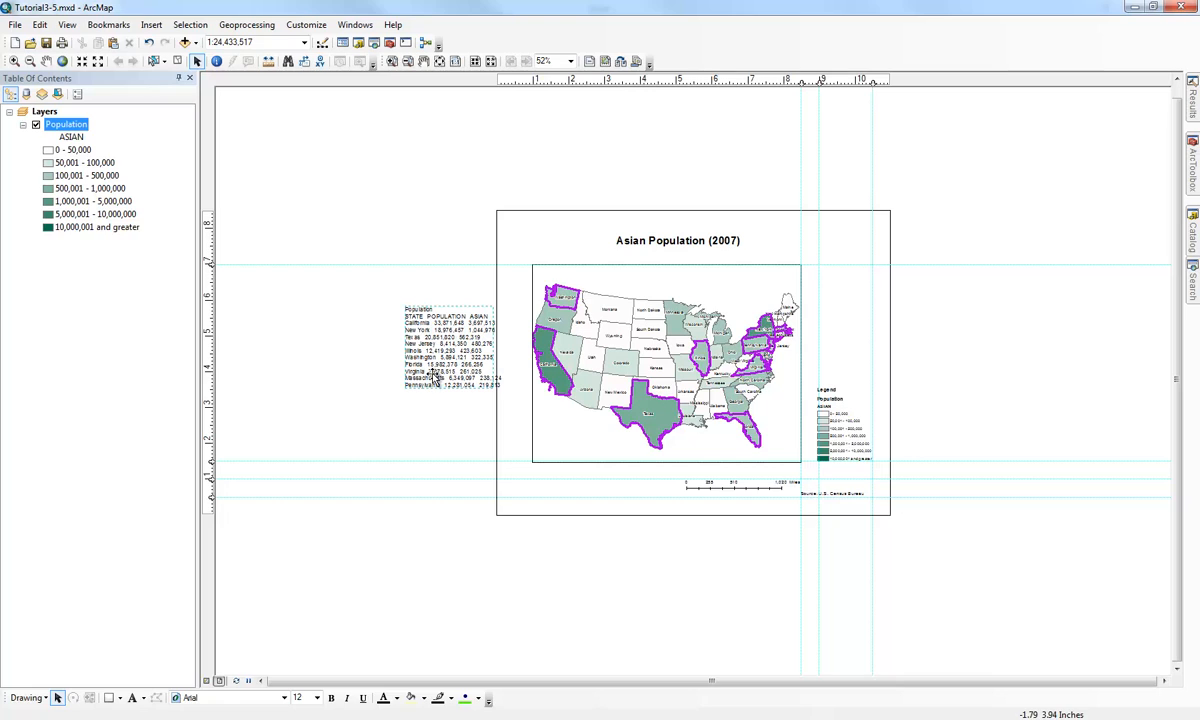
key("Delete")
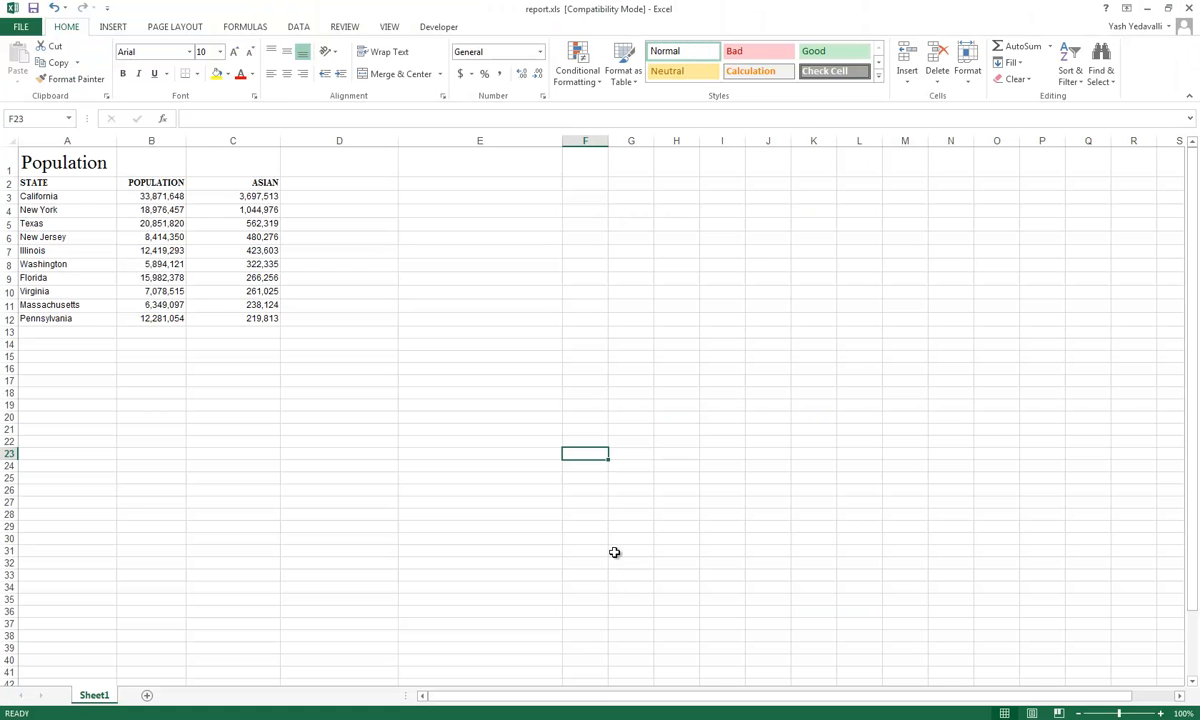
Step: Copy the table without its title, cells A2:C12, and paste it onto the Tutorial3-5 layout in ArcMap
left_click_drag(81, 181, 244, 317)
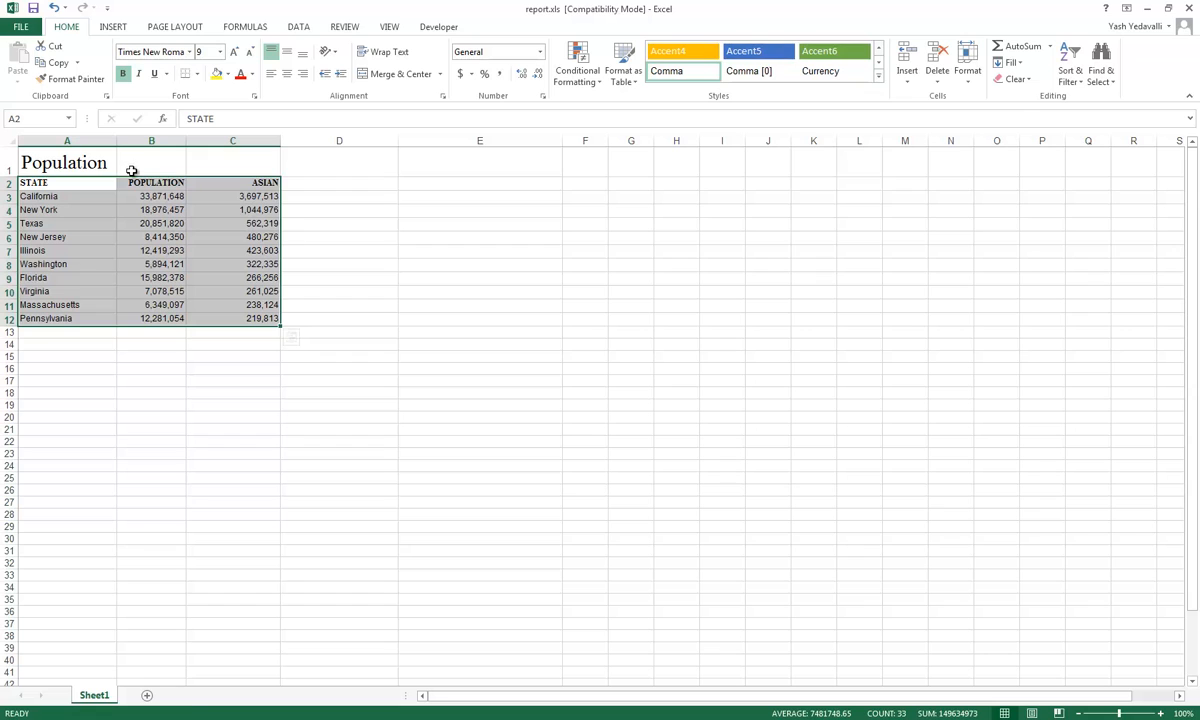
key("ctrl+c")
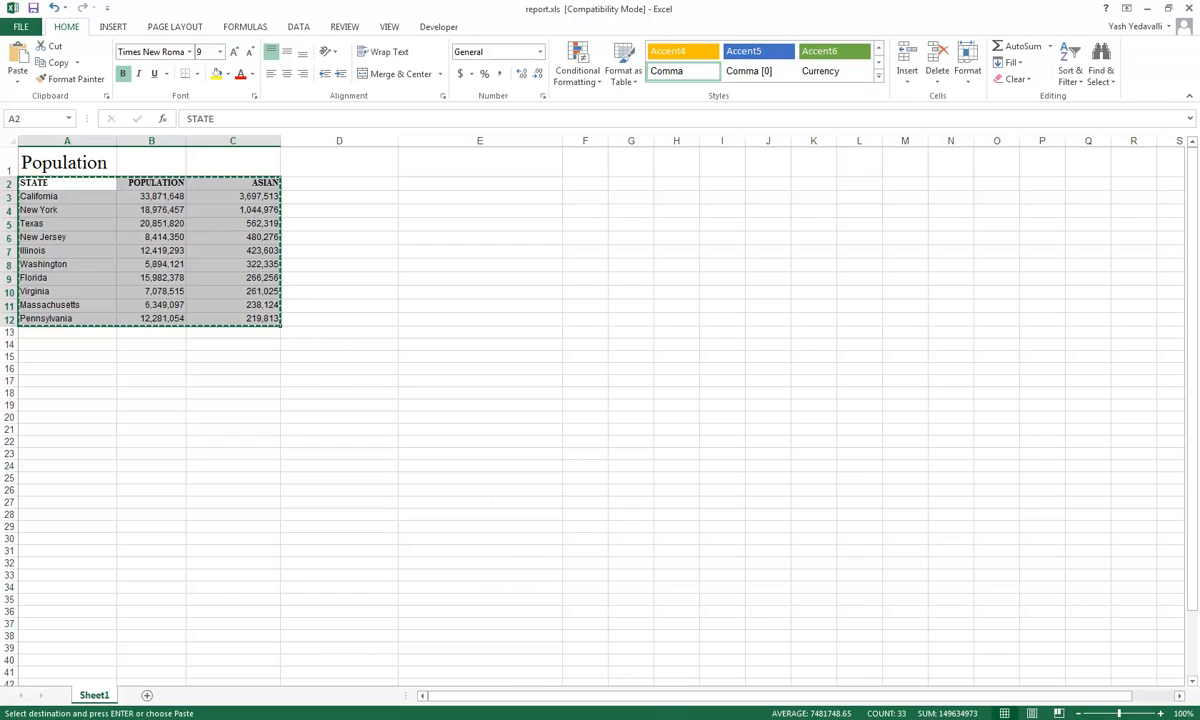
key("alt+Tab")
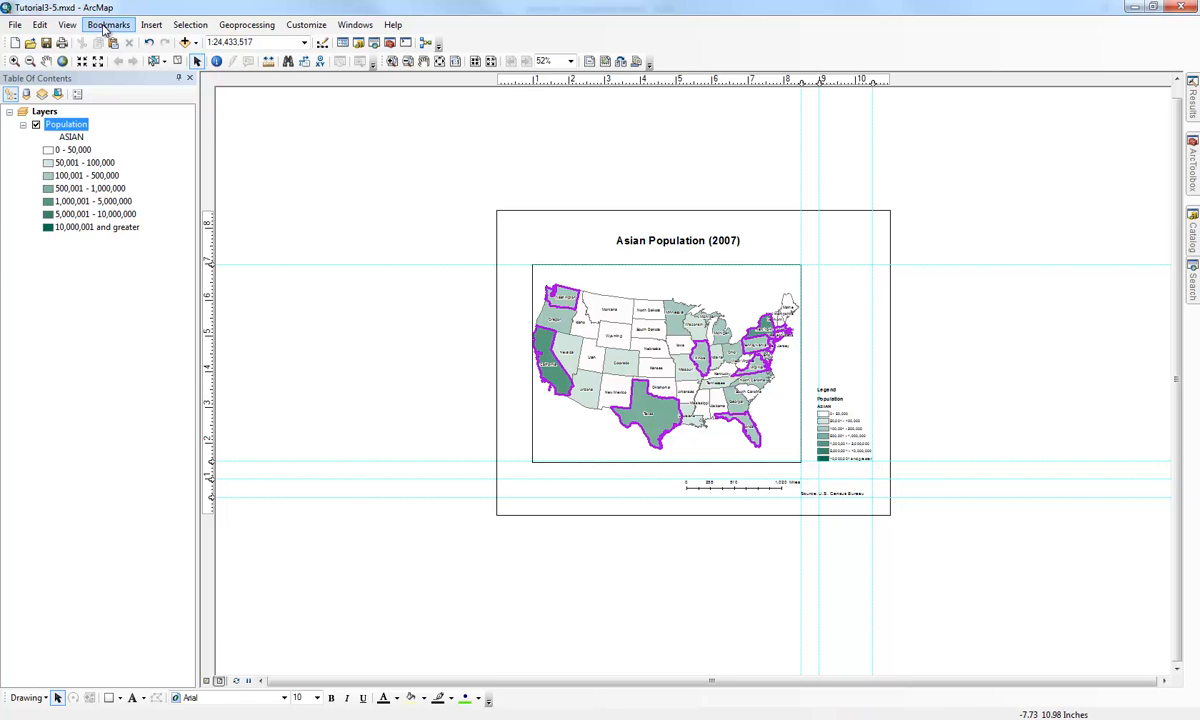
left_click(40, 24)
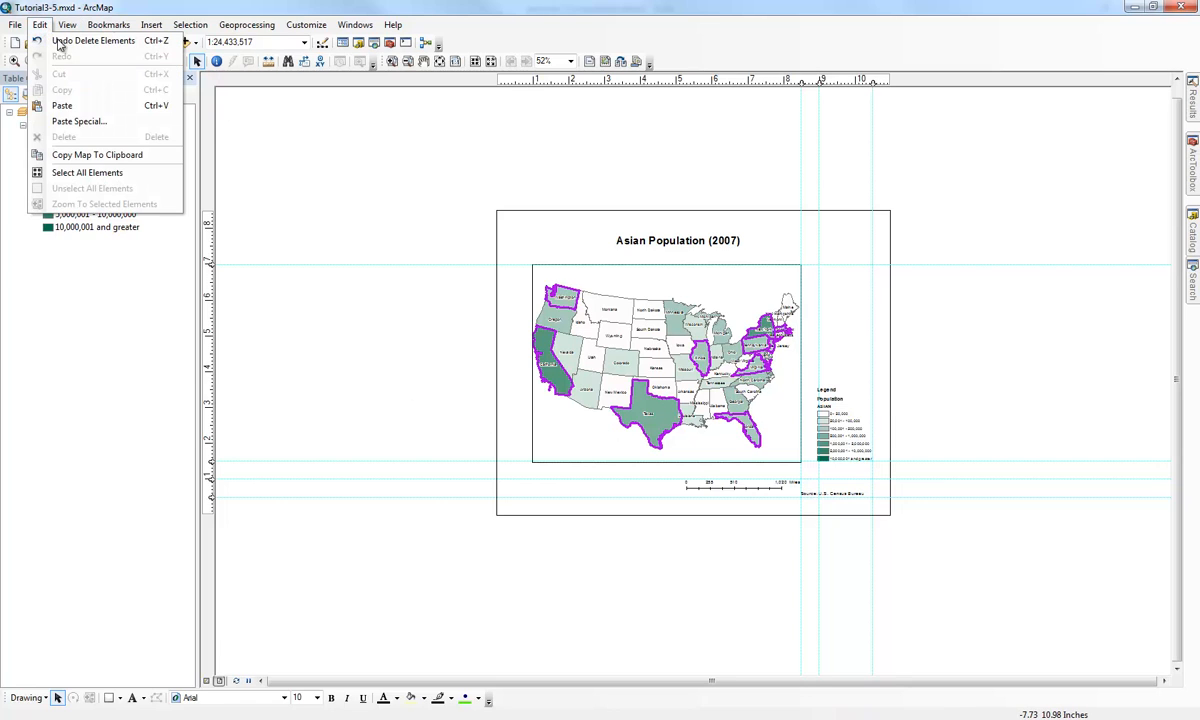
left_click(98, 107)
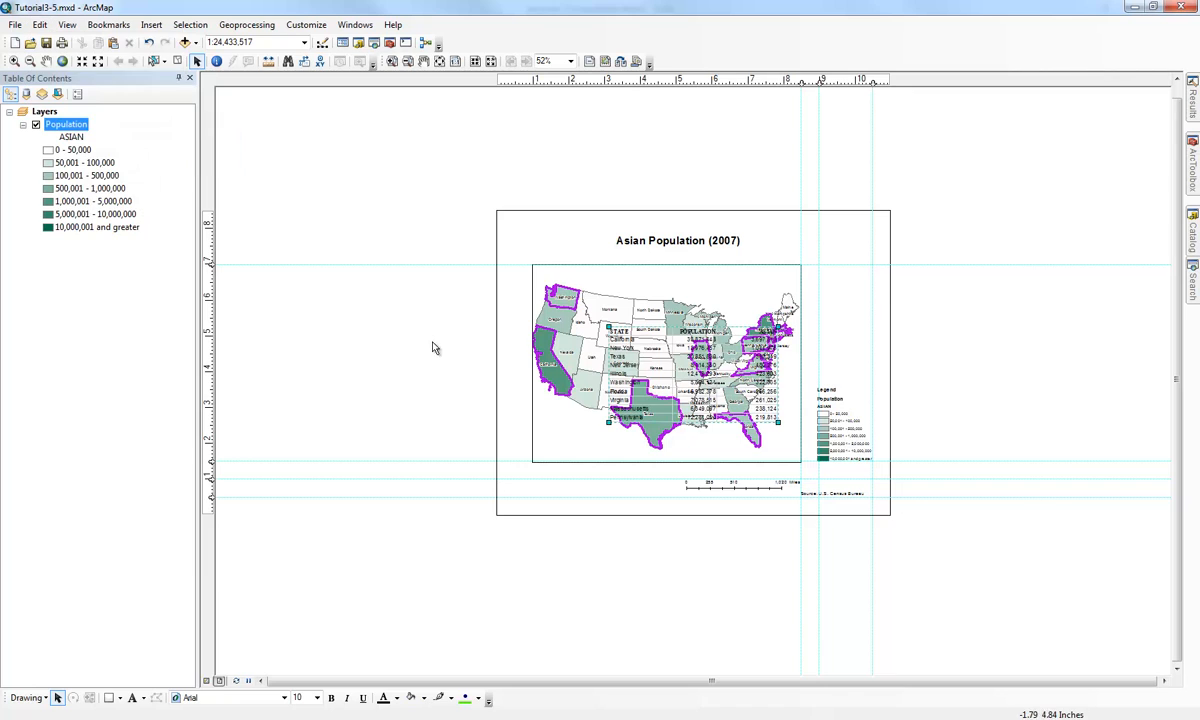
Step: Move the pasted table to the lower-left corner of the layout page and shrink it from its upper-right corner
left_click_drag(660, 374, 572, 452)
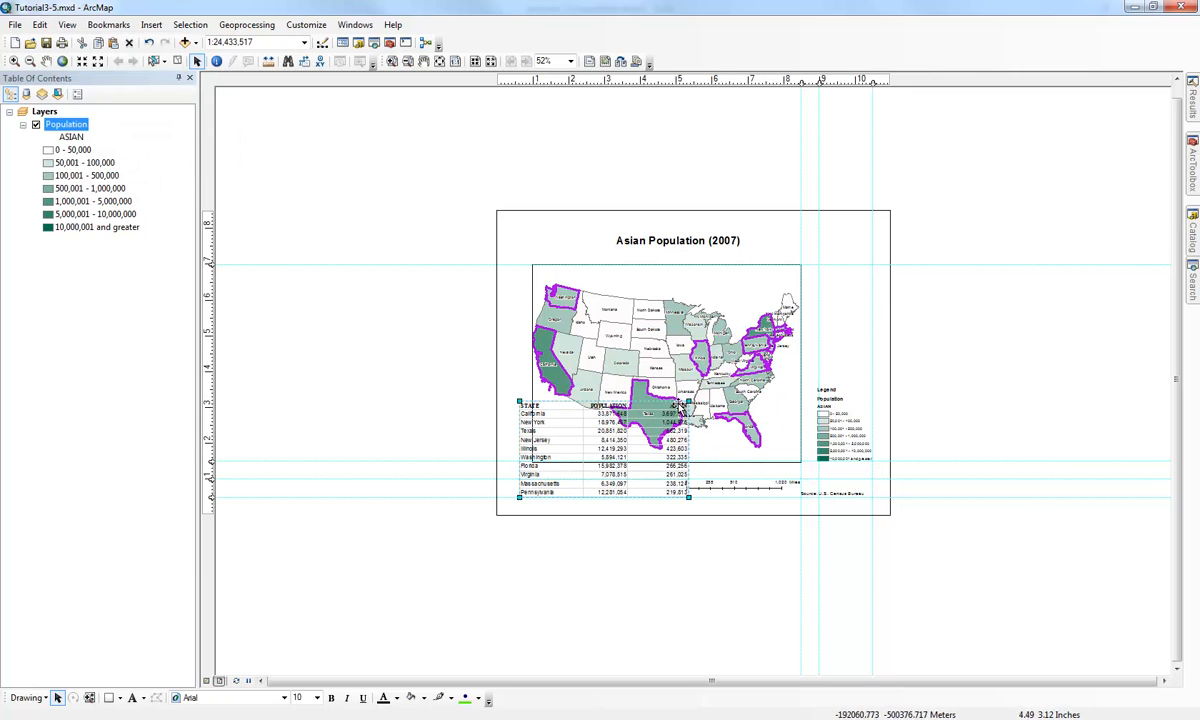
left_click_drag(637, 431, 635, 433)
left_click(457, 407)
Step: Give the pasted table picture a White frame background
left_click(553, 464)
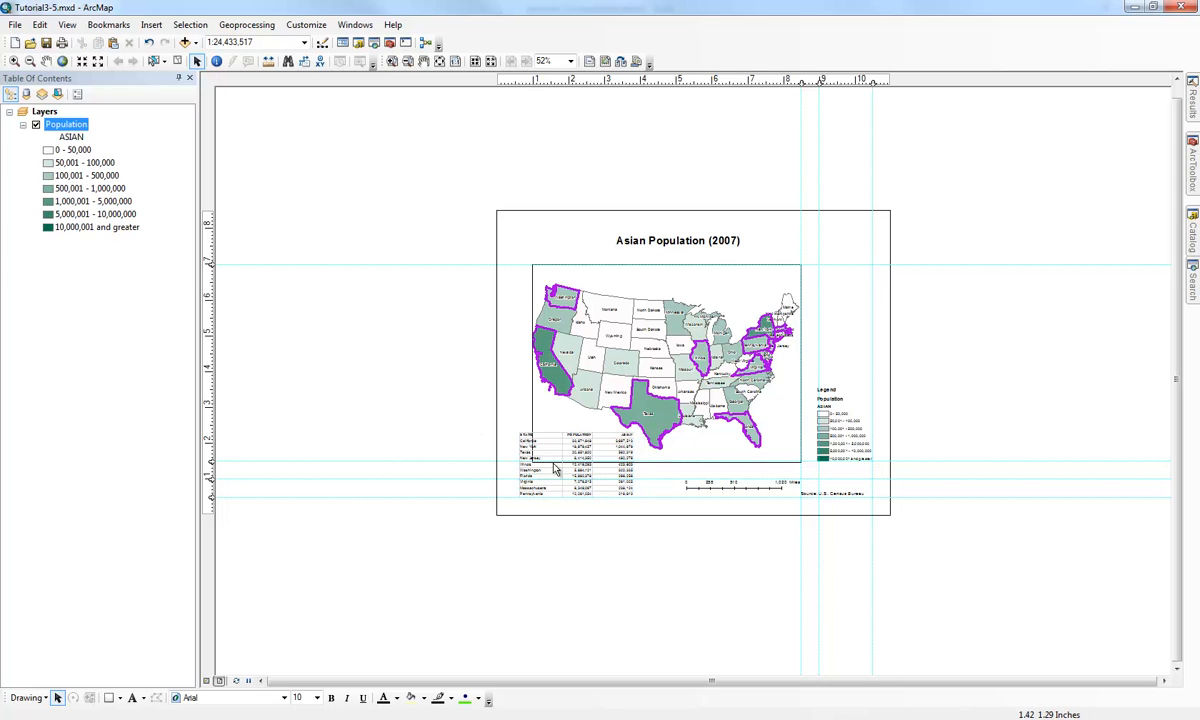
right_click(553, 463)
left_click(611, 422)
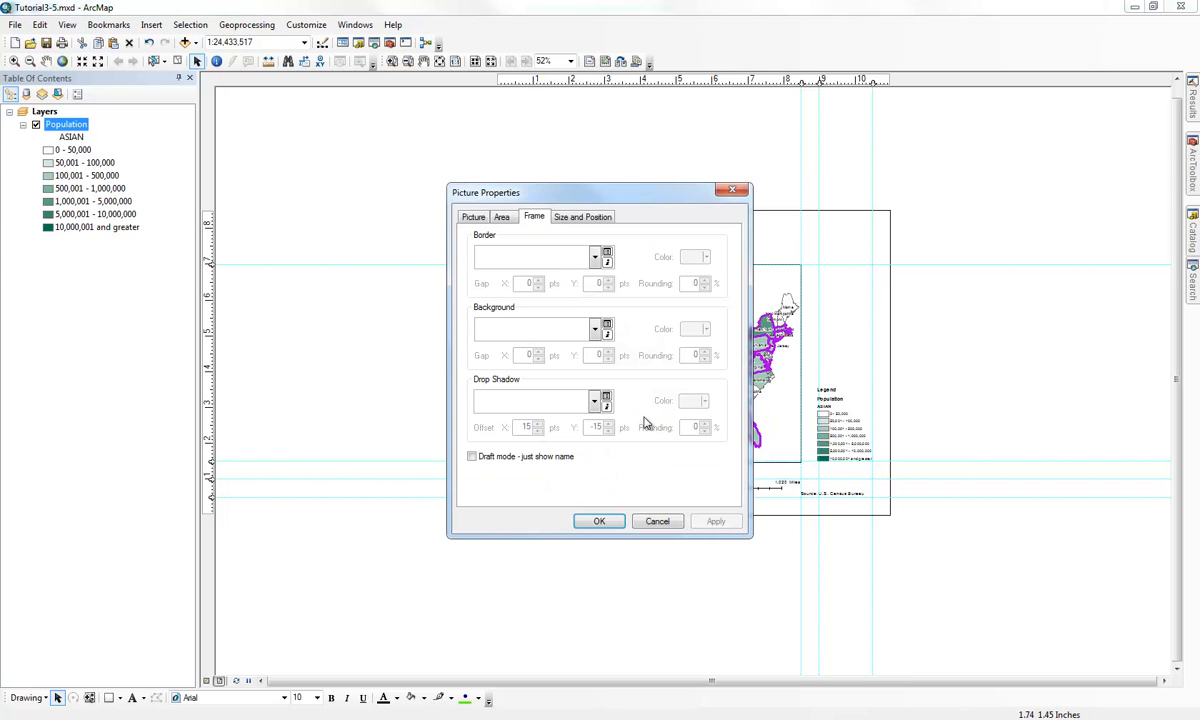
left_click(525, 328)
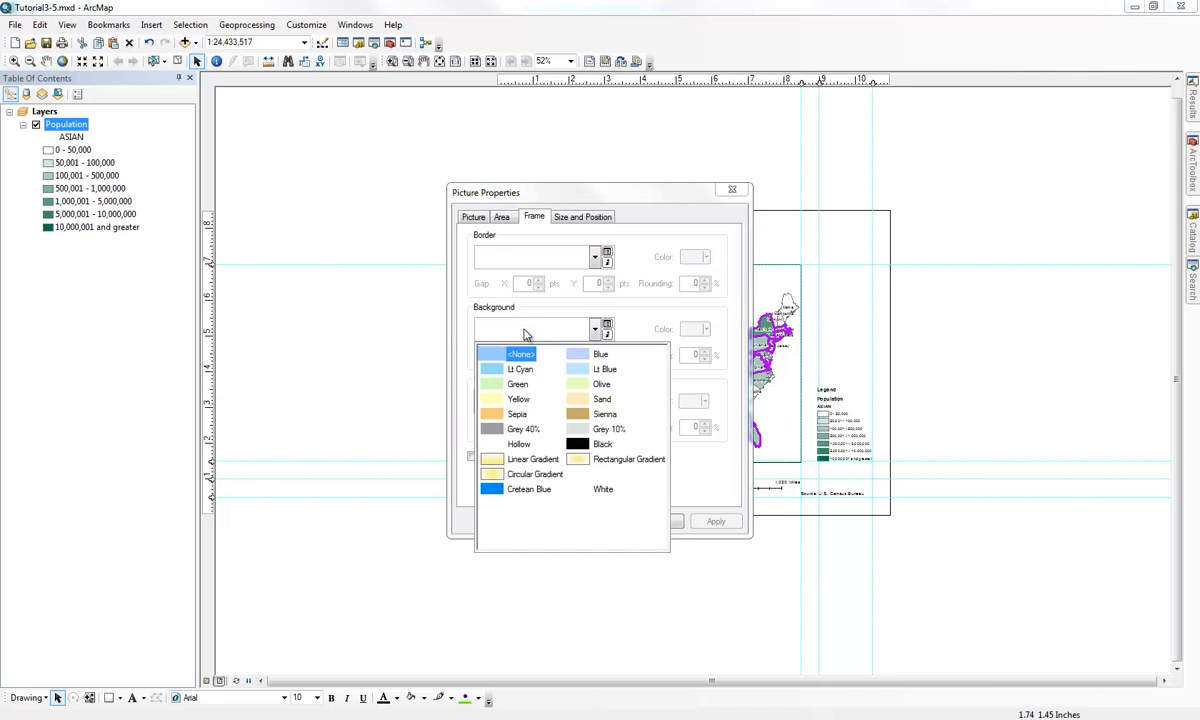
left_click(595, 489)
left_click(716, 523)
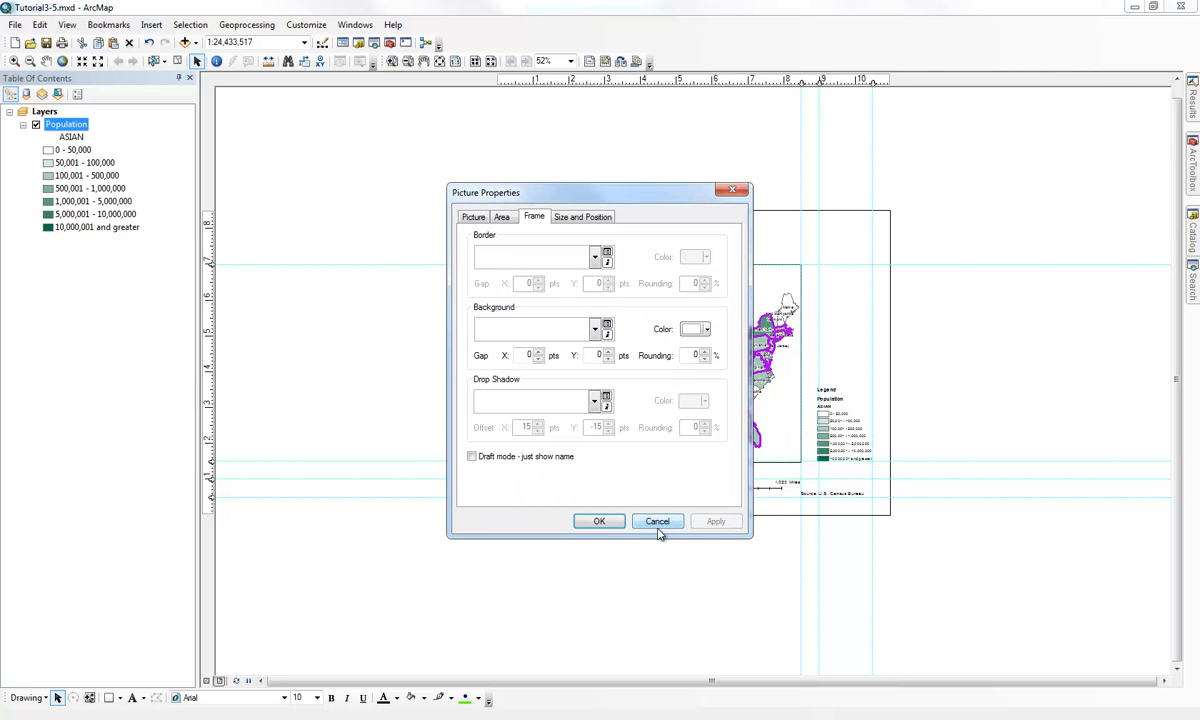
left_click(604, 522)
left_click(437, 401)
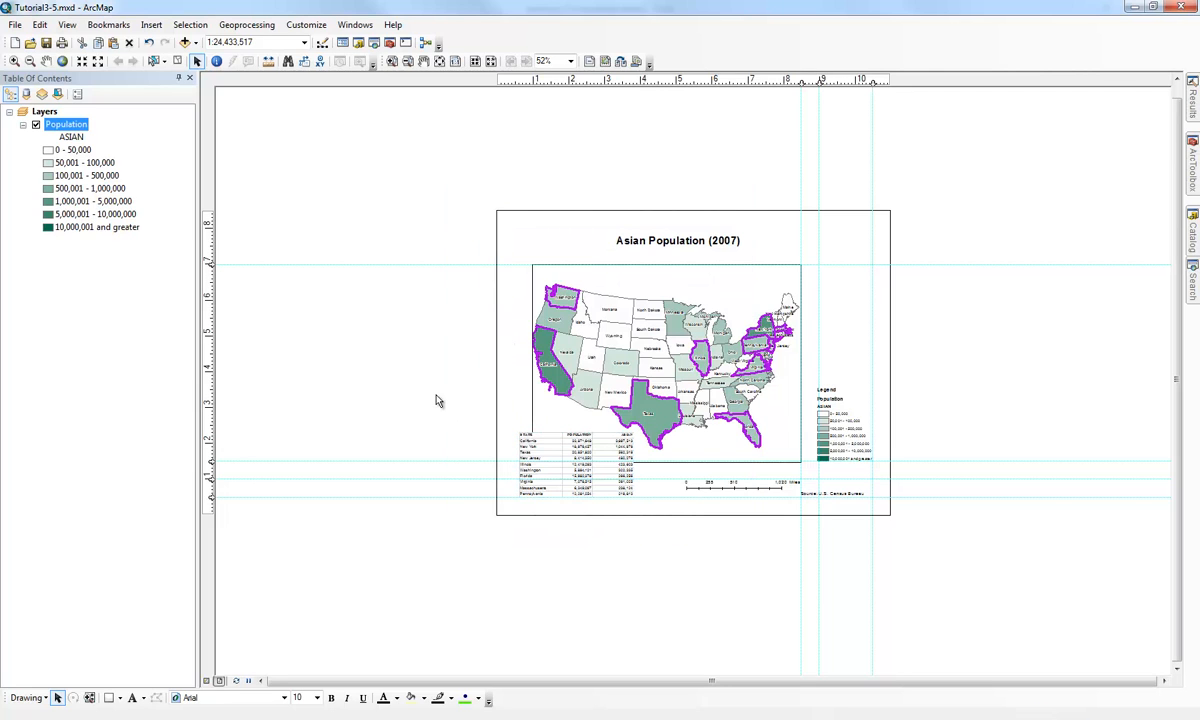
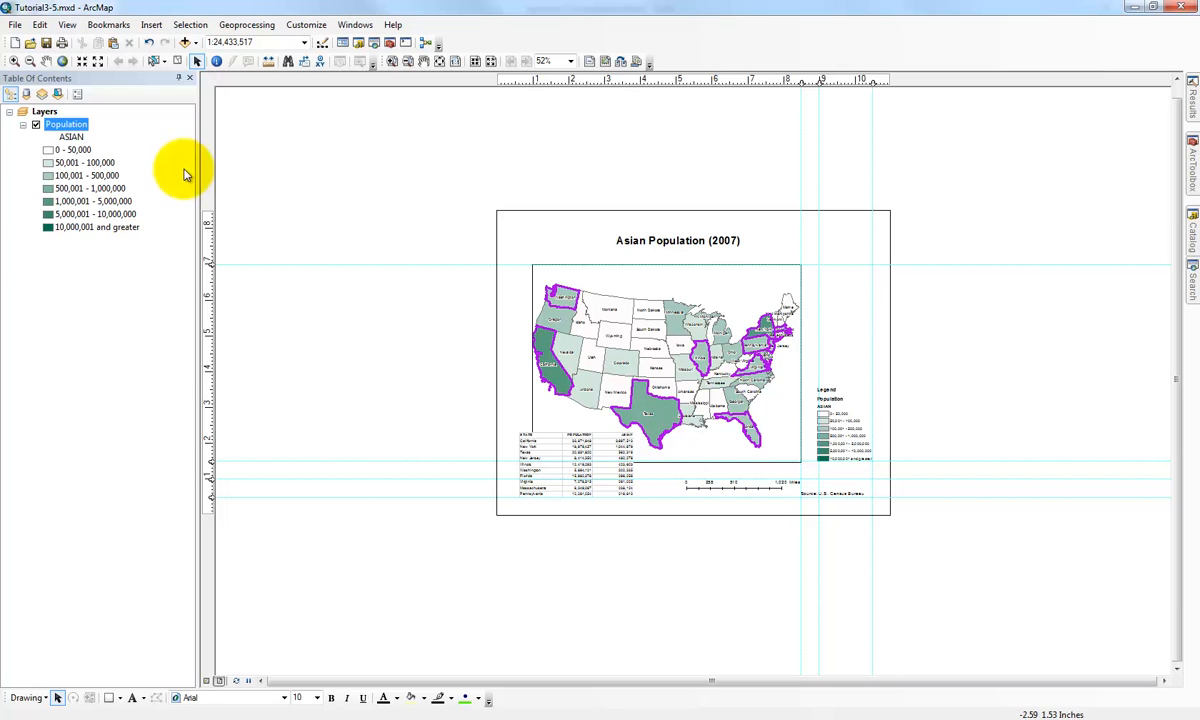
Step: Open Tutorial3-6.mxd from the Maps folder and remove its Business Analyst Network Barriers layer
left_click(31, 44)
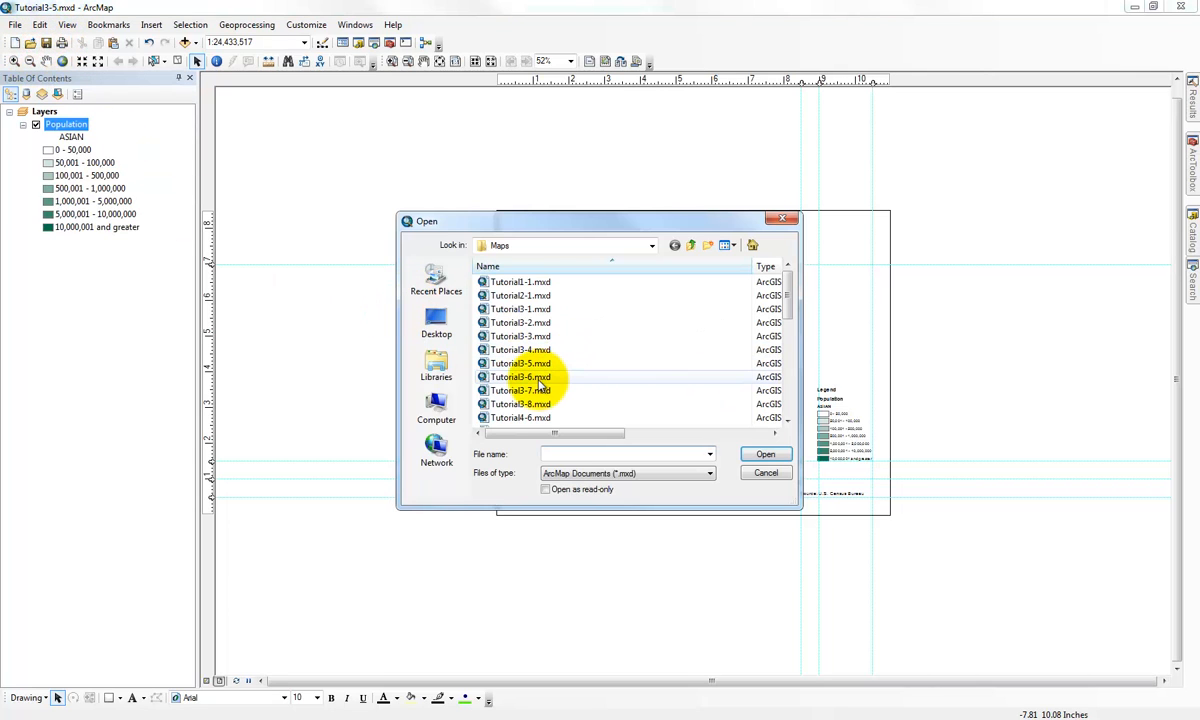
left_click(539, 383)
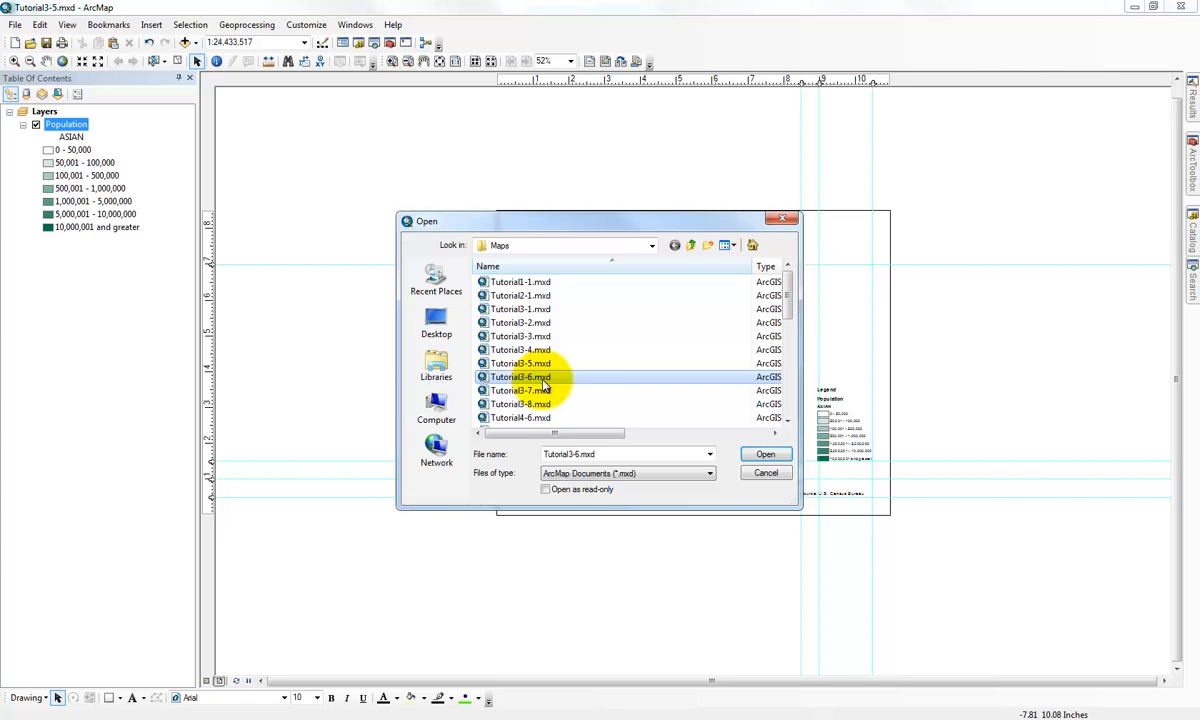
left_click(763, 455)
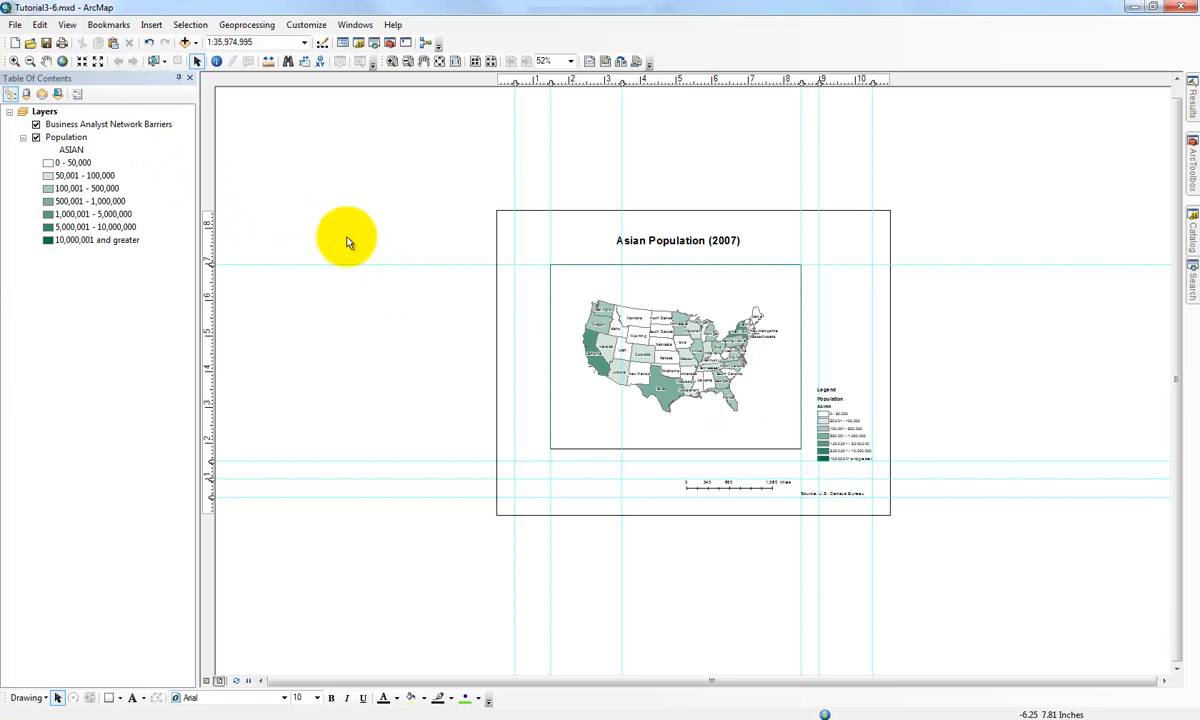
right_click(88, 124)
left_click(134, 196)
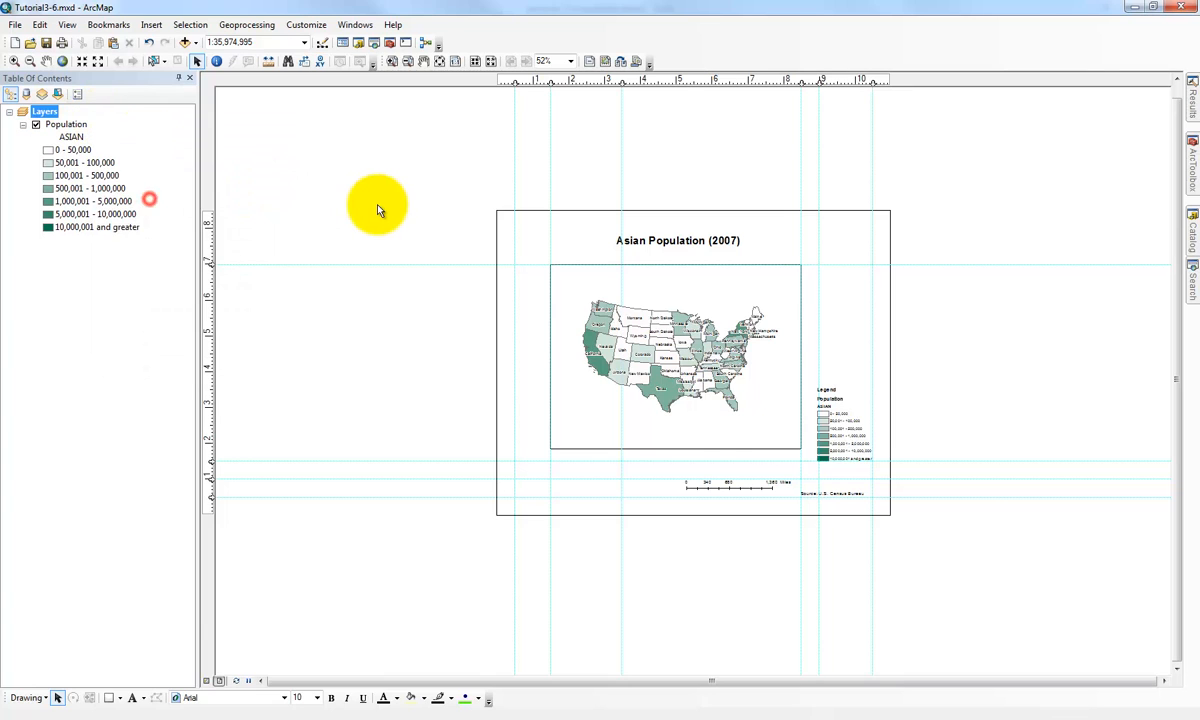
Step: Start a new Horizontal Bar graph of the Population layer with ASIAN as its value field
left_click(438, 63)
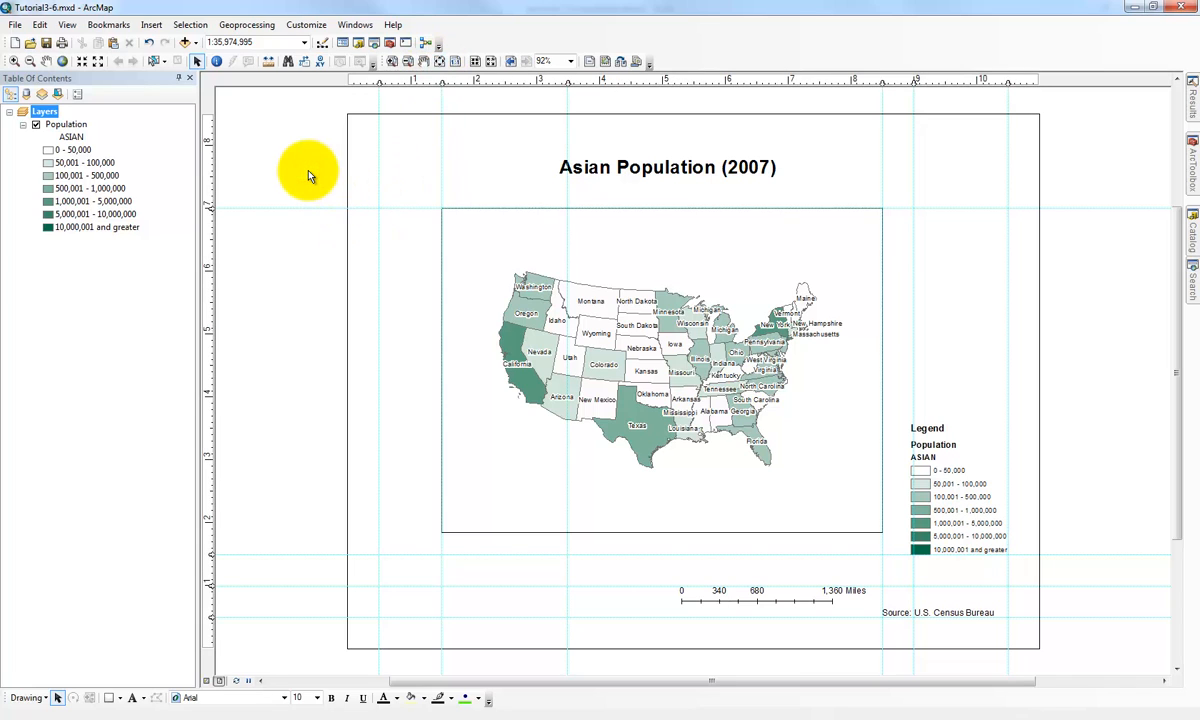
left_click(67, 24)
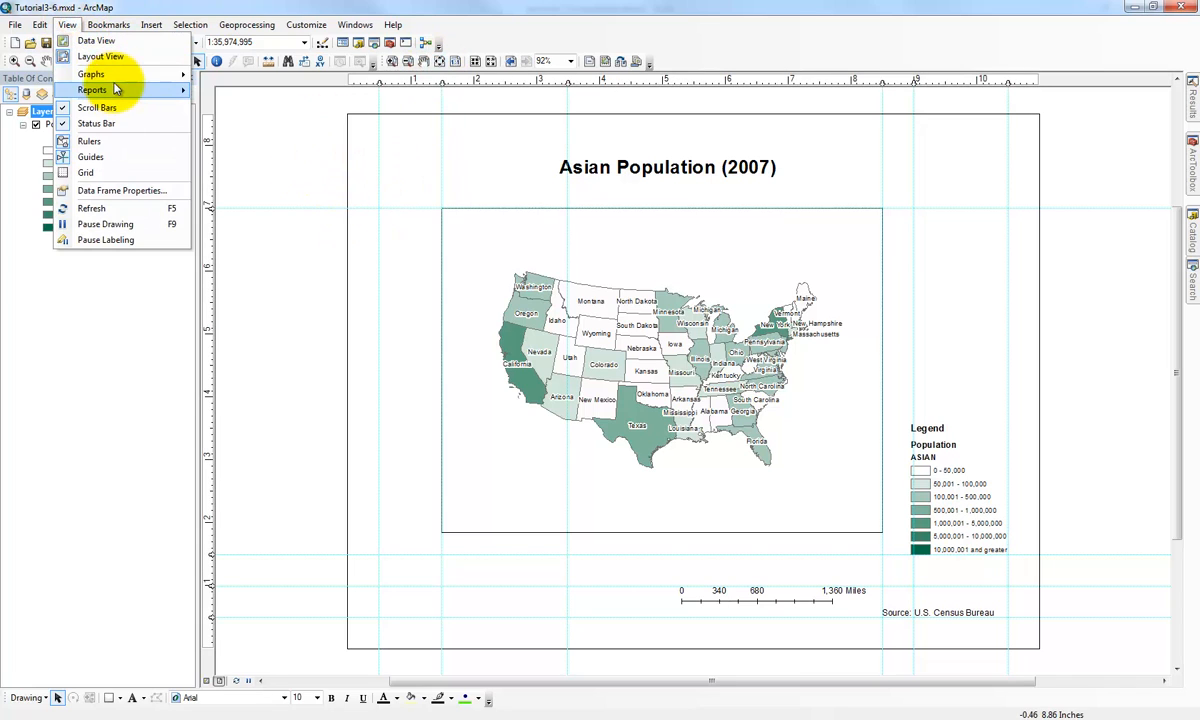
mouse_move(100, 75)
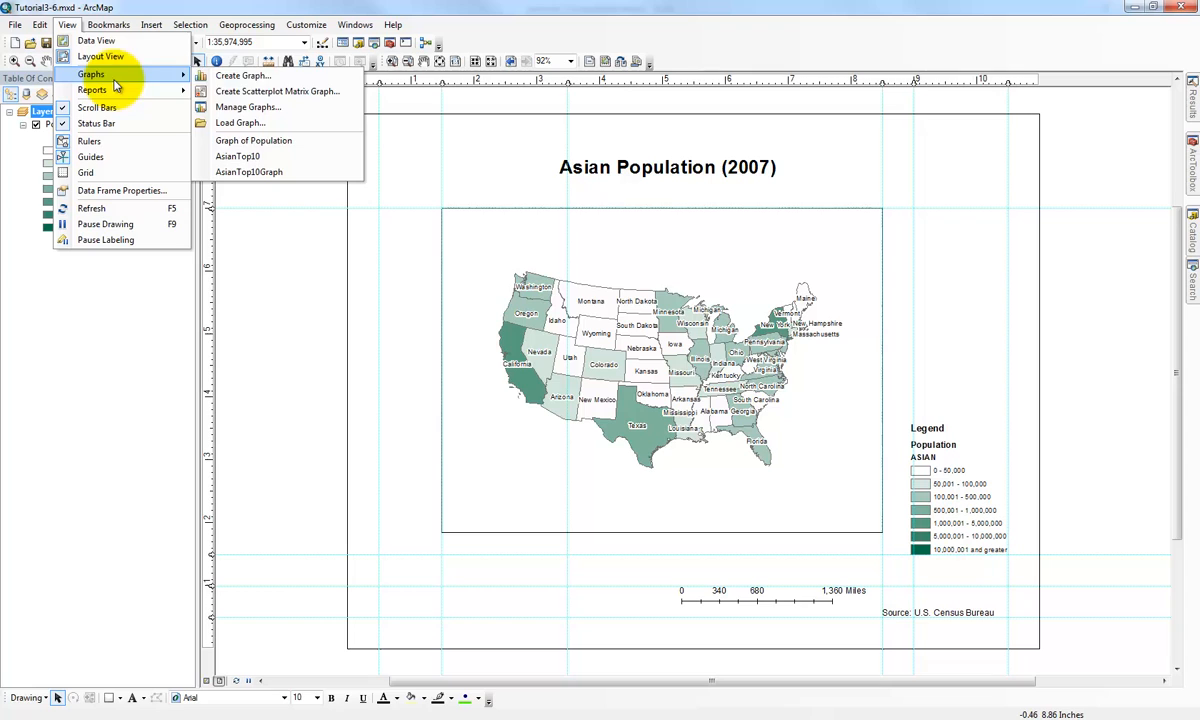
left_click(235, 77)
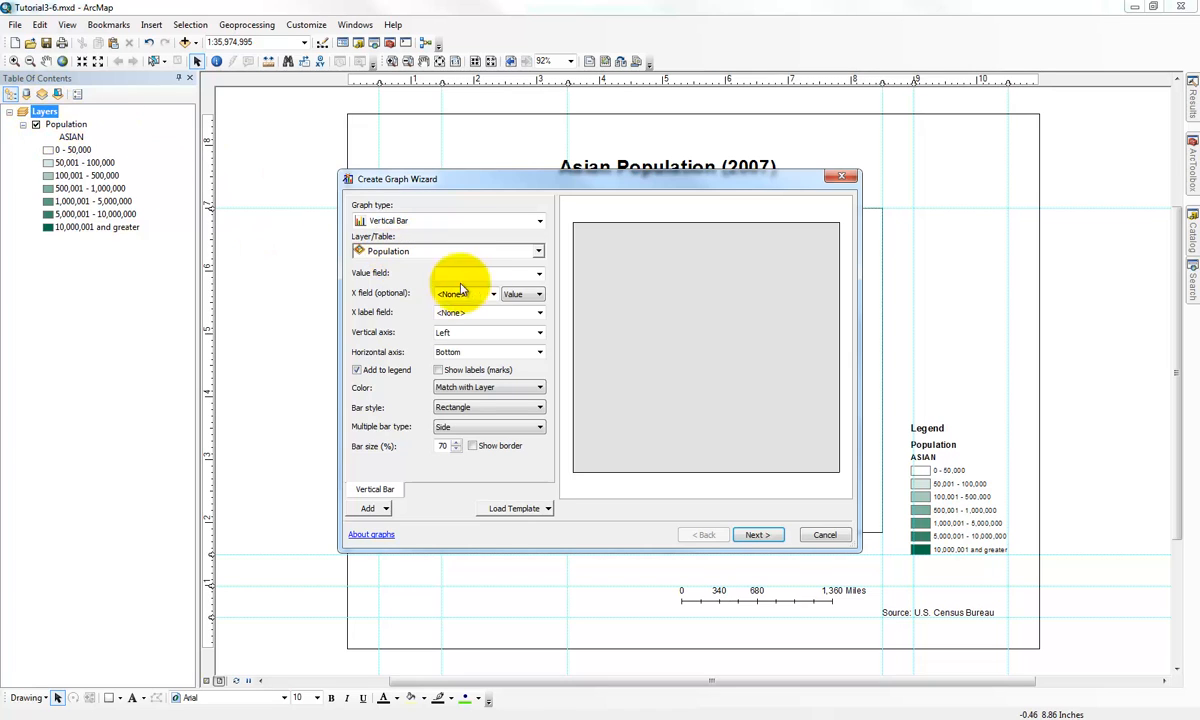
left_click(539, 274)
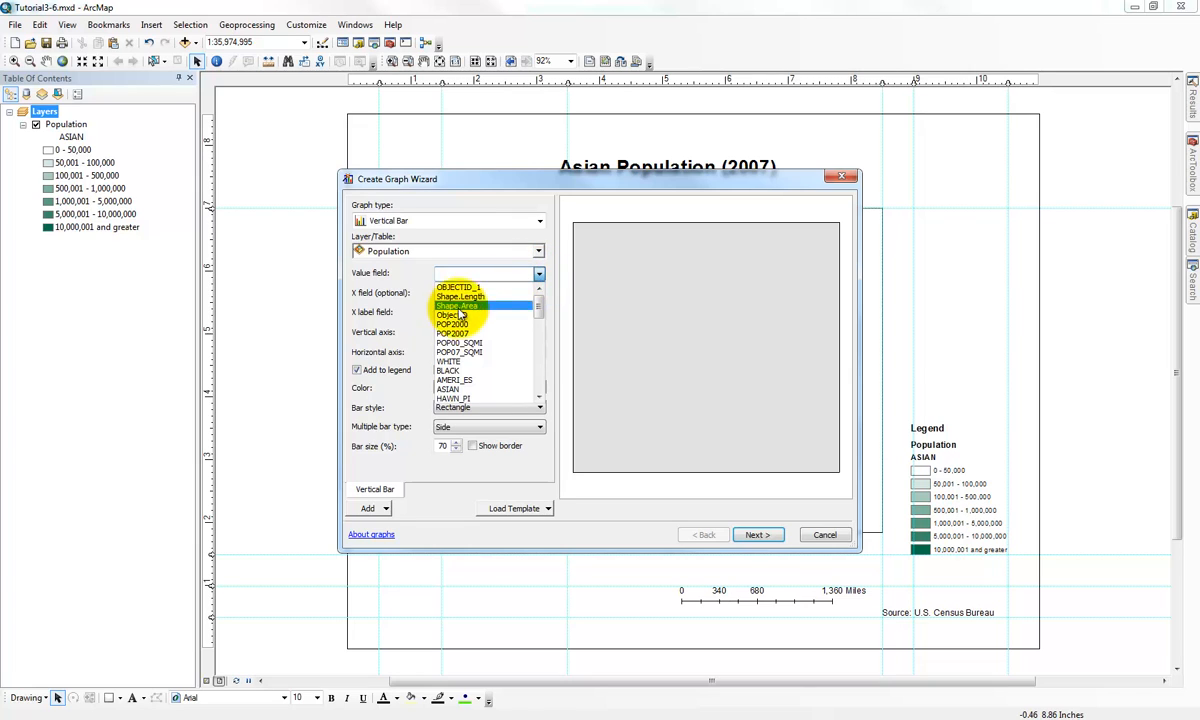
left_click(455, 389)
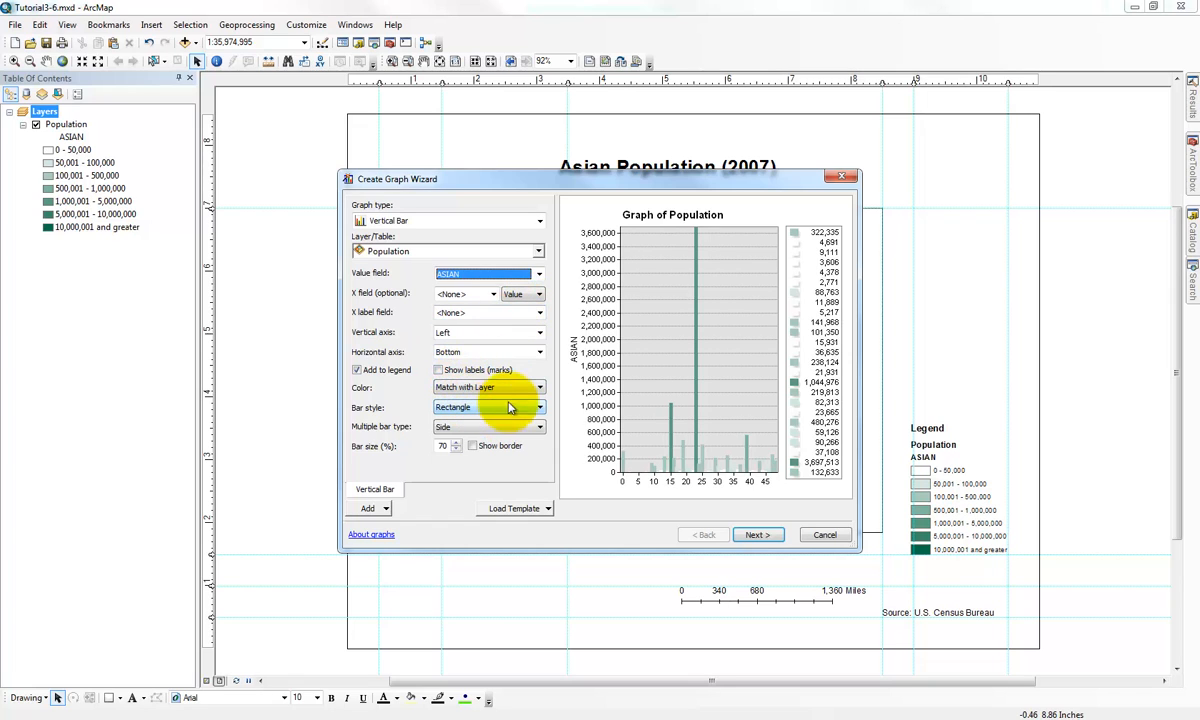
left_click(416, 221)
left_click(420, 262)
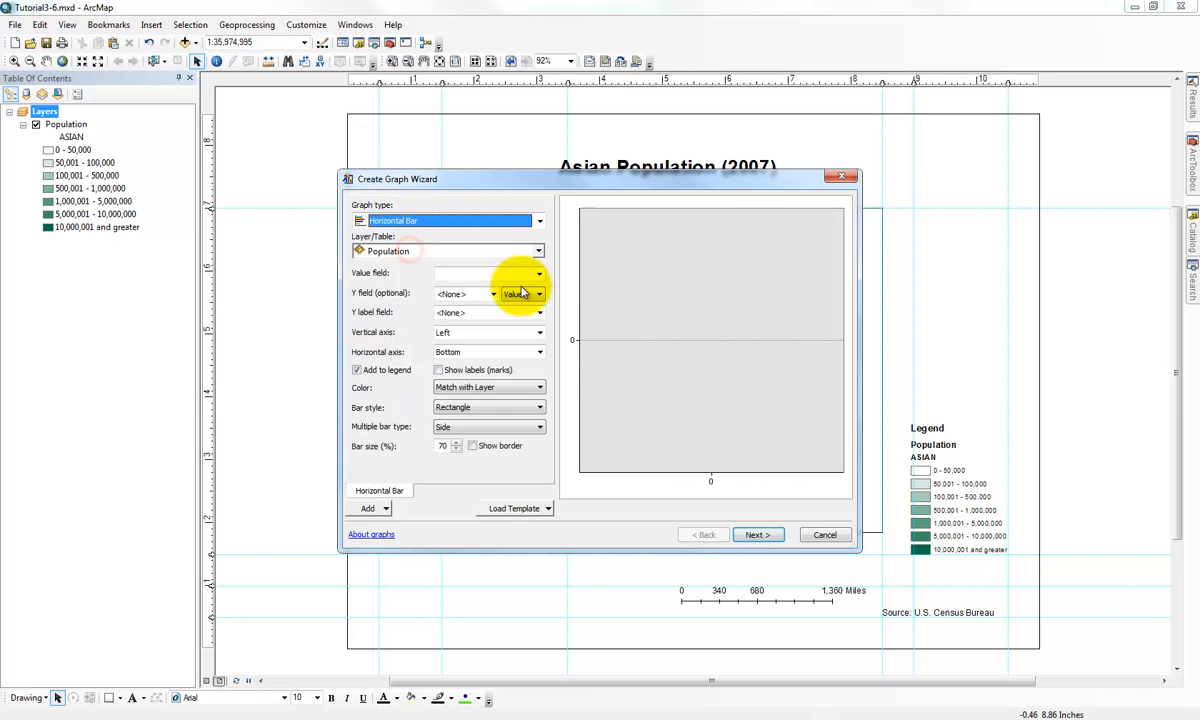
left_click(538, 274)
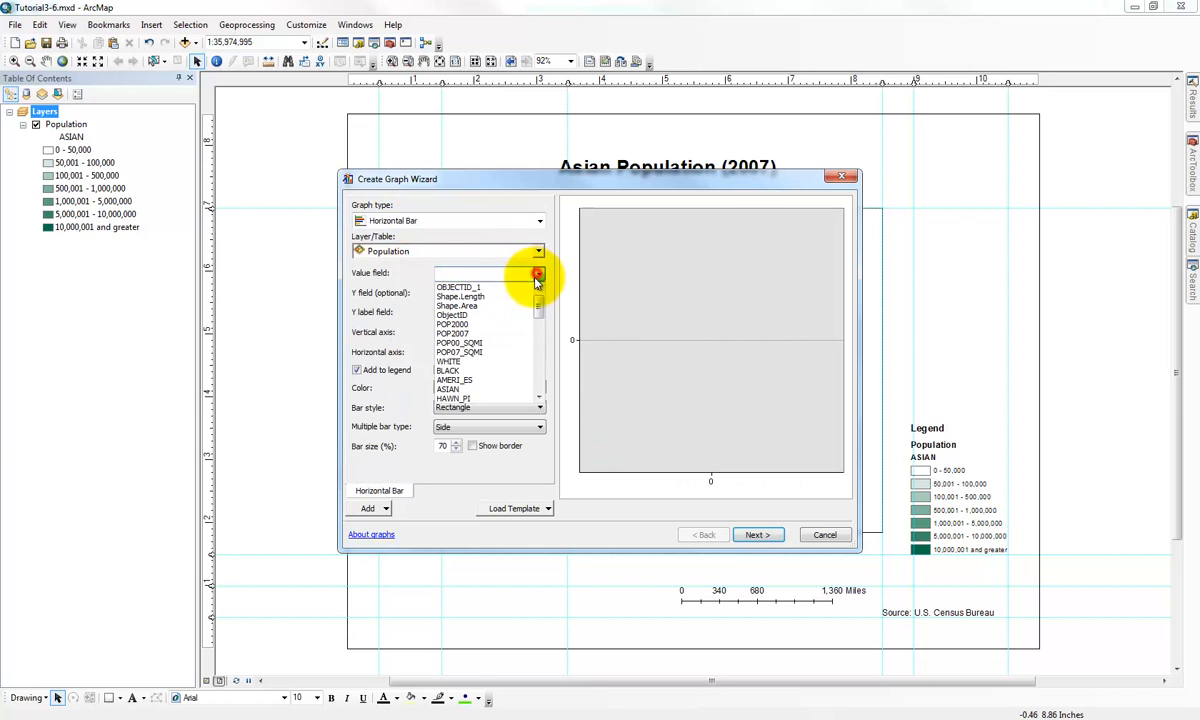
left_click(476, 388)
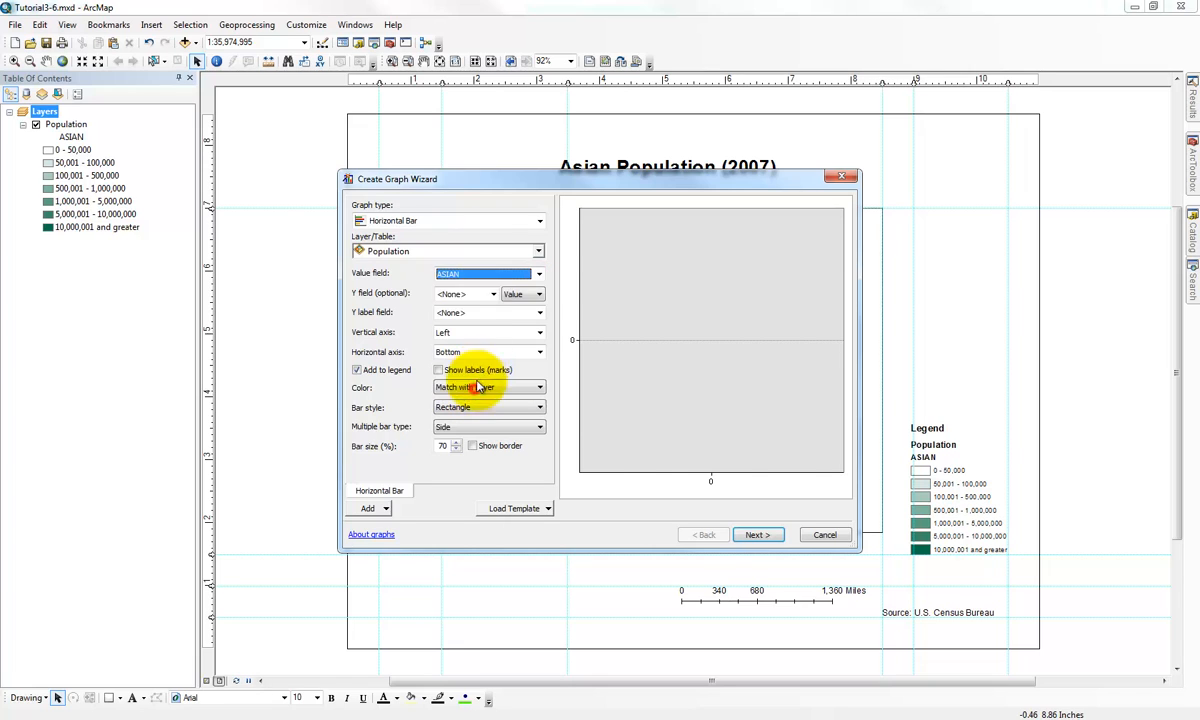
Step: Order the graph's bars by the Y field ASIAN in ascending order and label them with STATE_NAME
left_click(486, 295)
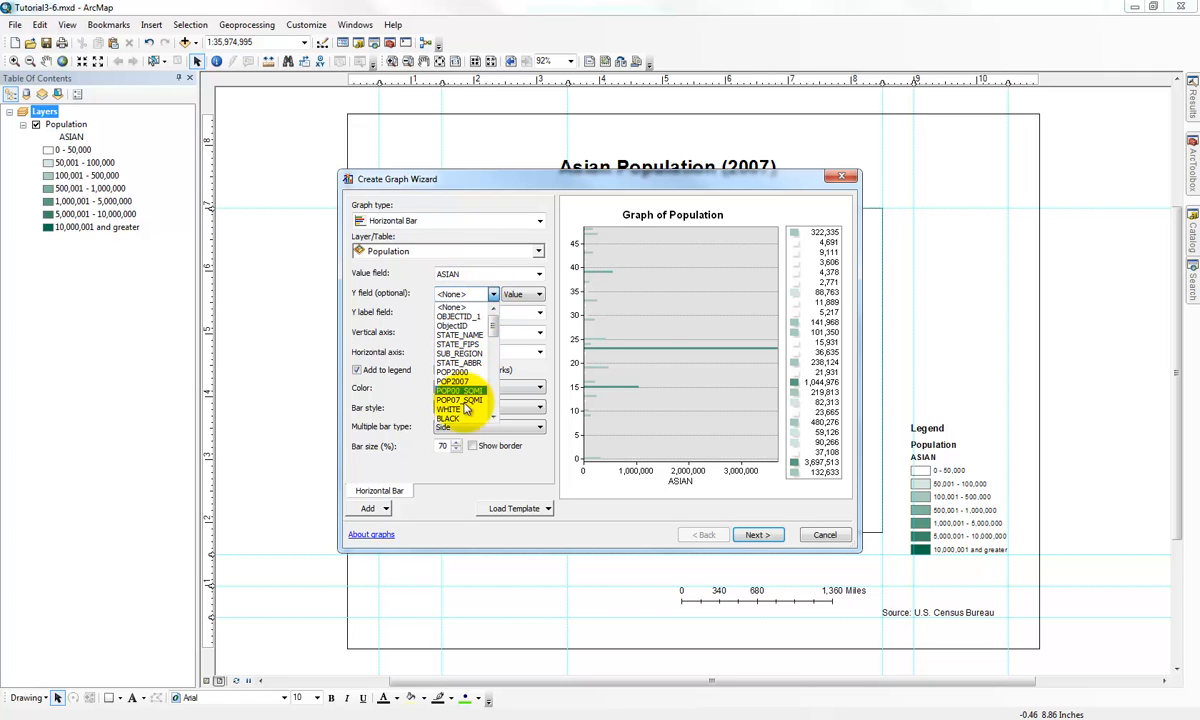
scroll(462, 420, "down", 3)
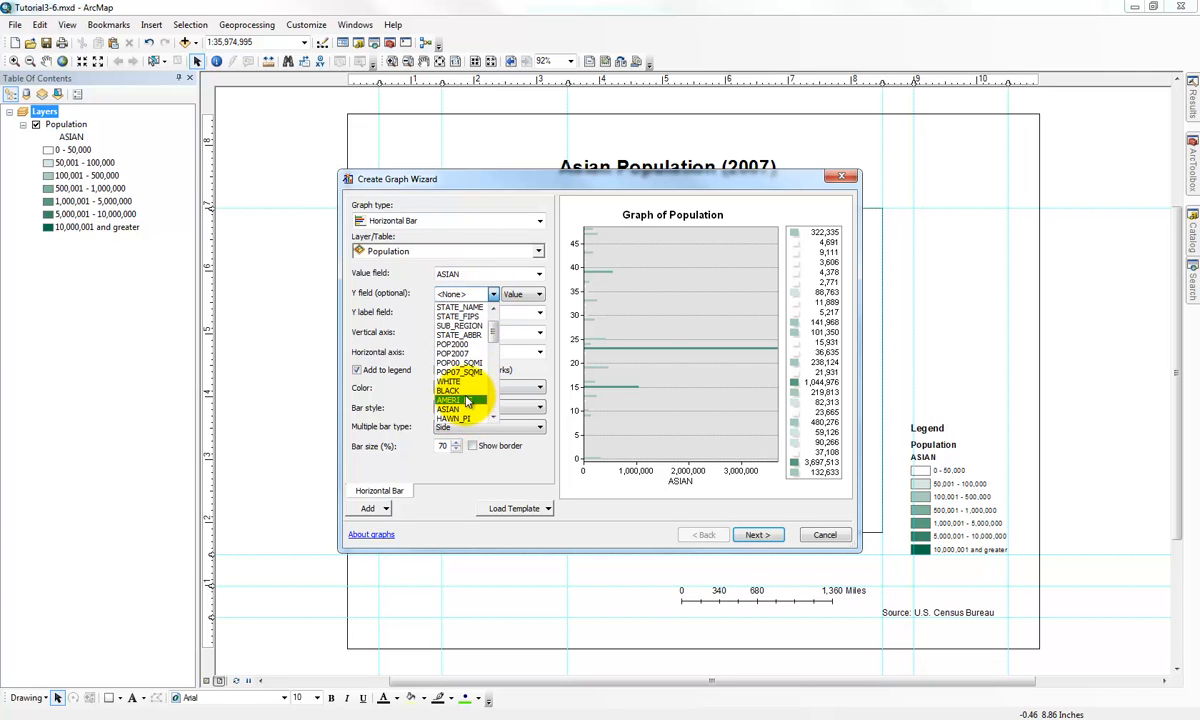
left_click(461, 411)
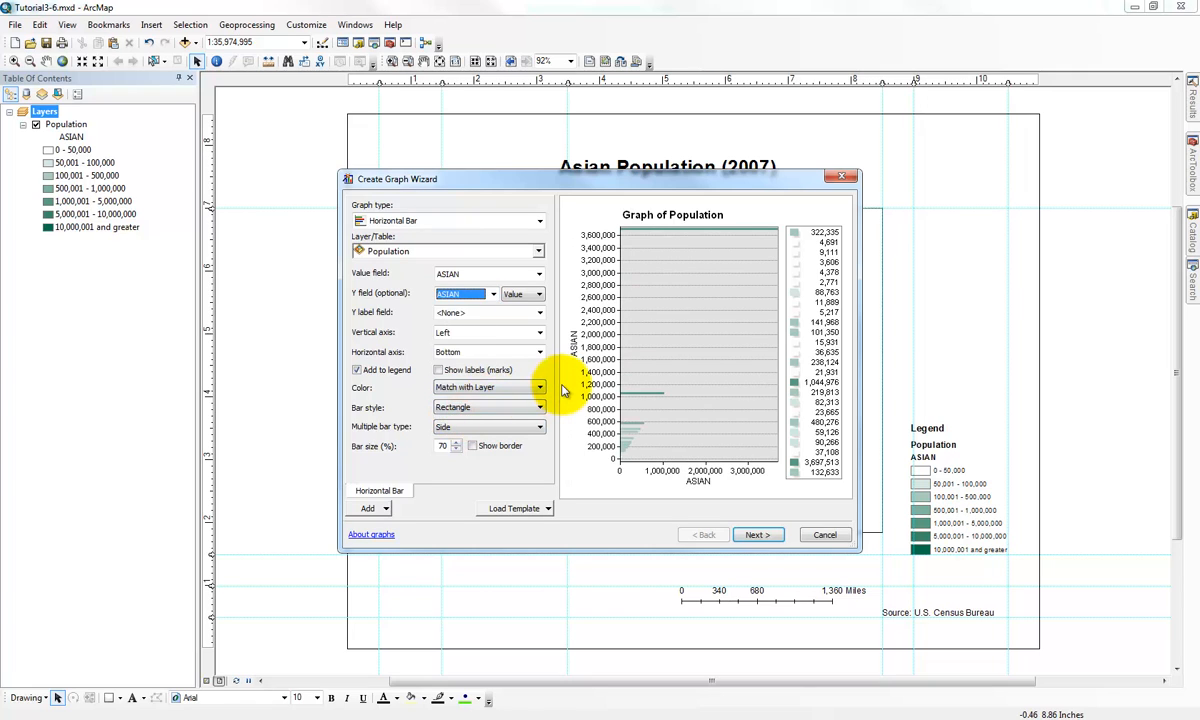
left_click(537, 294)
left_click(537, 318)
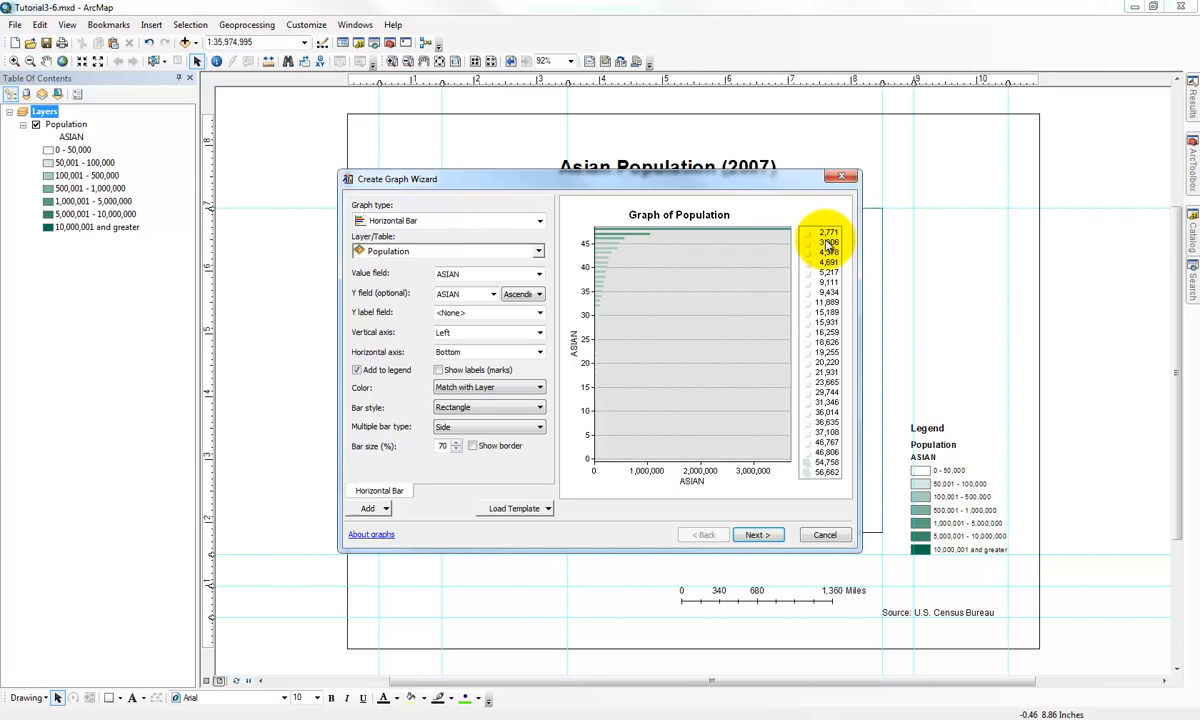
left_click(505, 312)
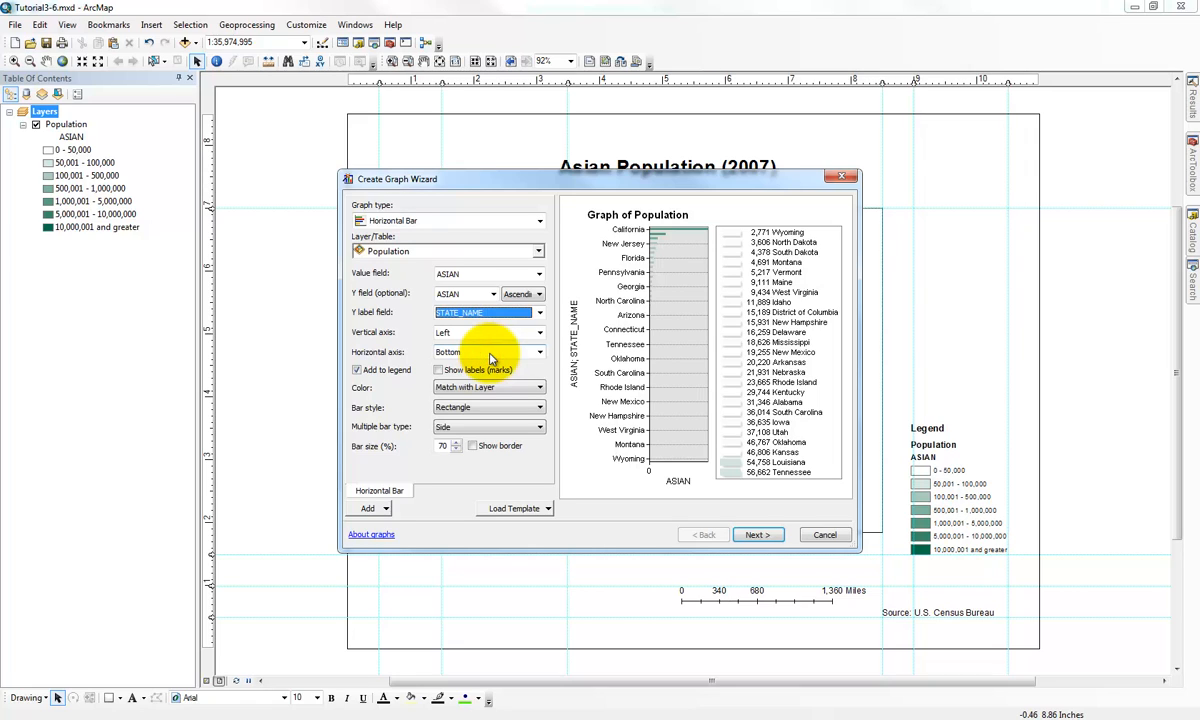
Step: Leave the bars out of the graph's legend, and give them a bar size of 75% with a visible border
left_click(401, 375)
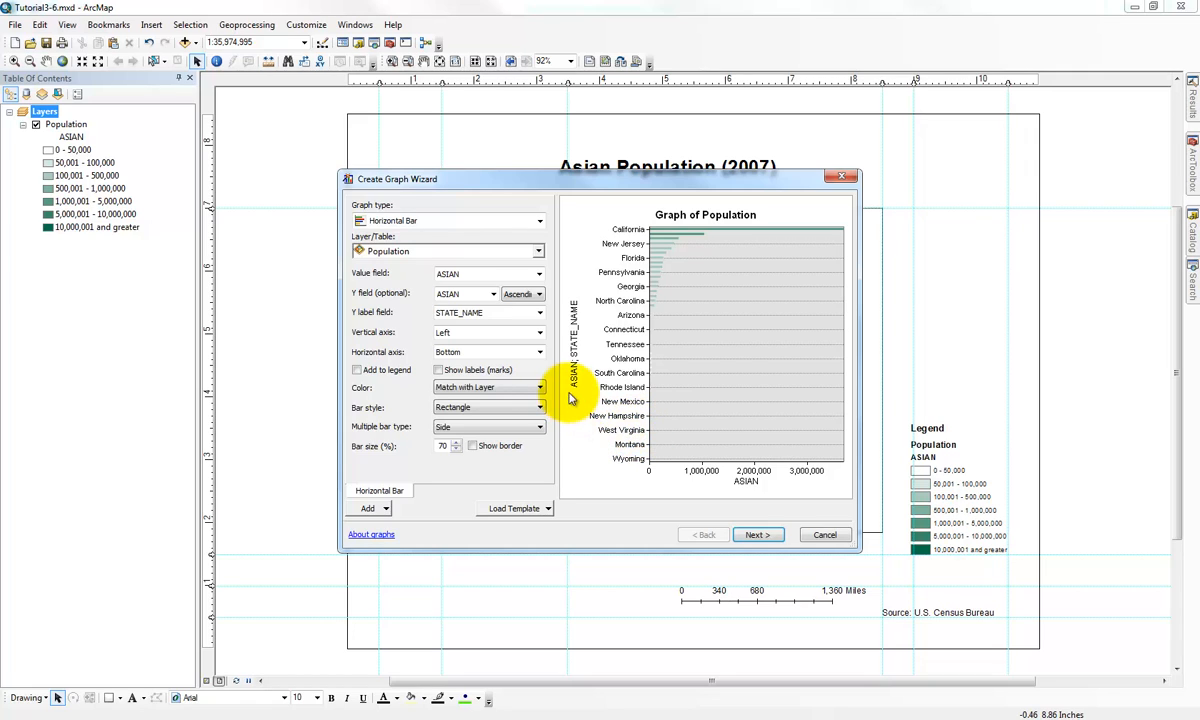
left_click(458, 443)
left_click(458, 443)
left_click(458, 443)
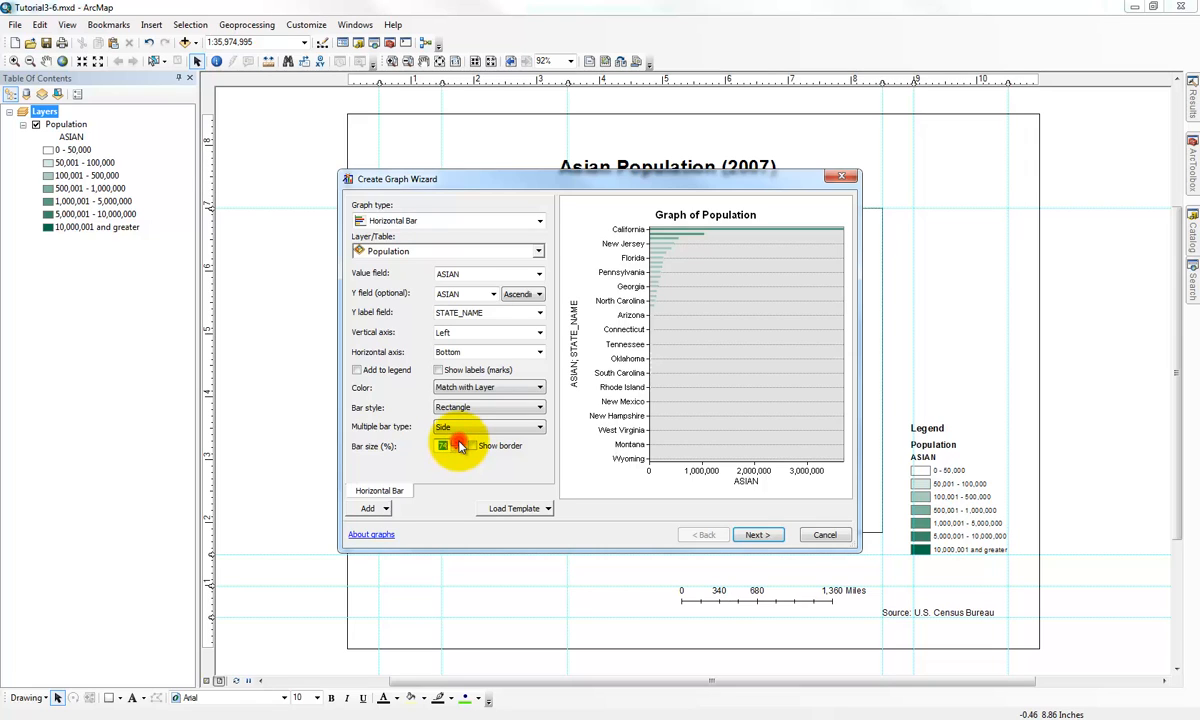
left_click(458, 443)
left_click(458, 443)
left_click(458, 443)
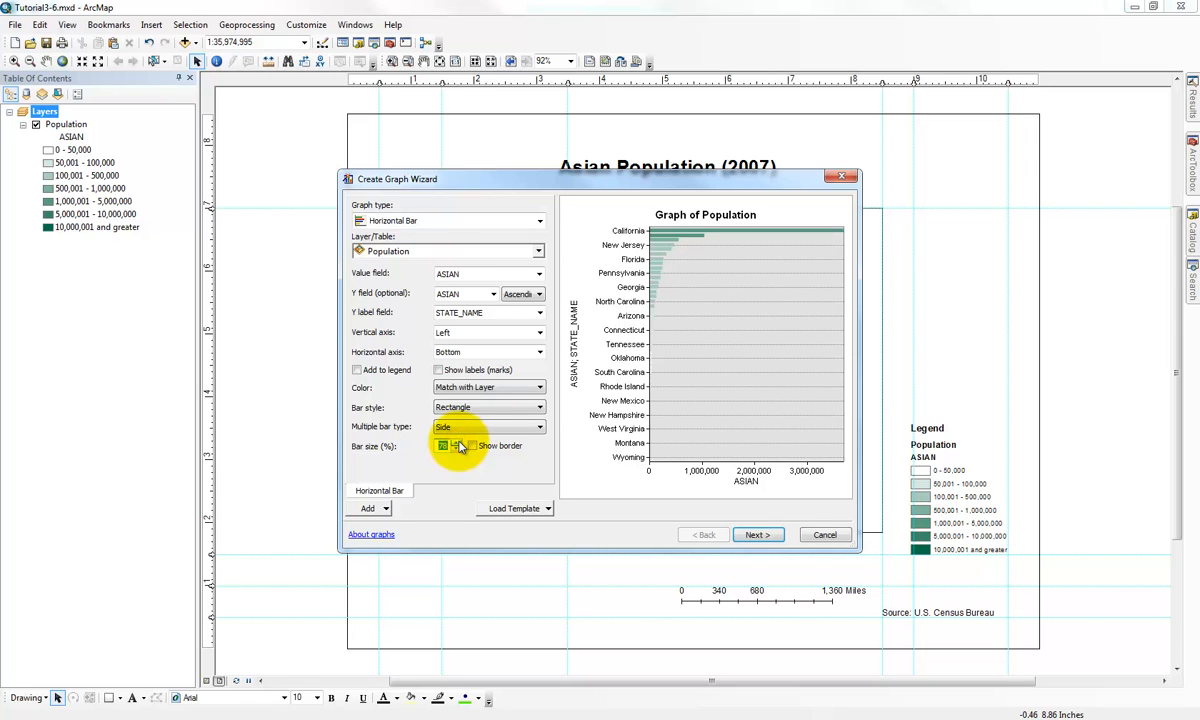
left_click(457, 449)
left_click(457, 449)
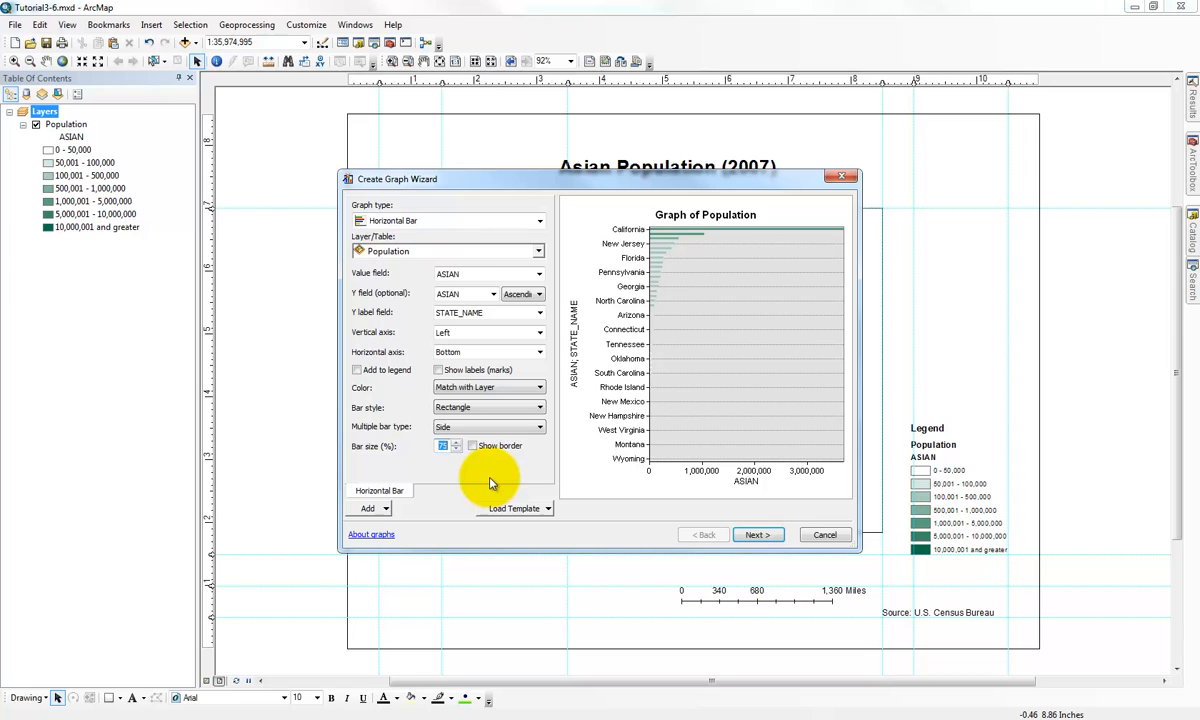
left_click(481, 447)
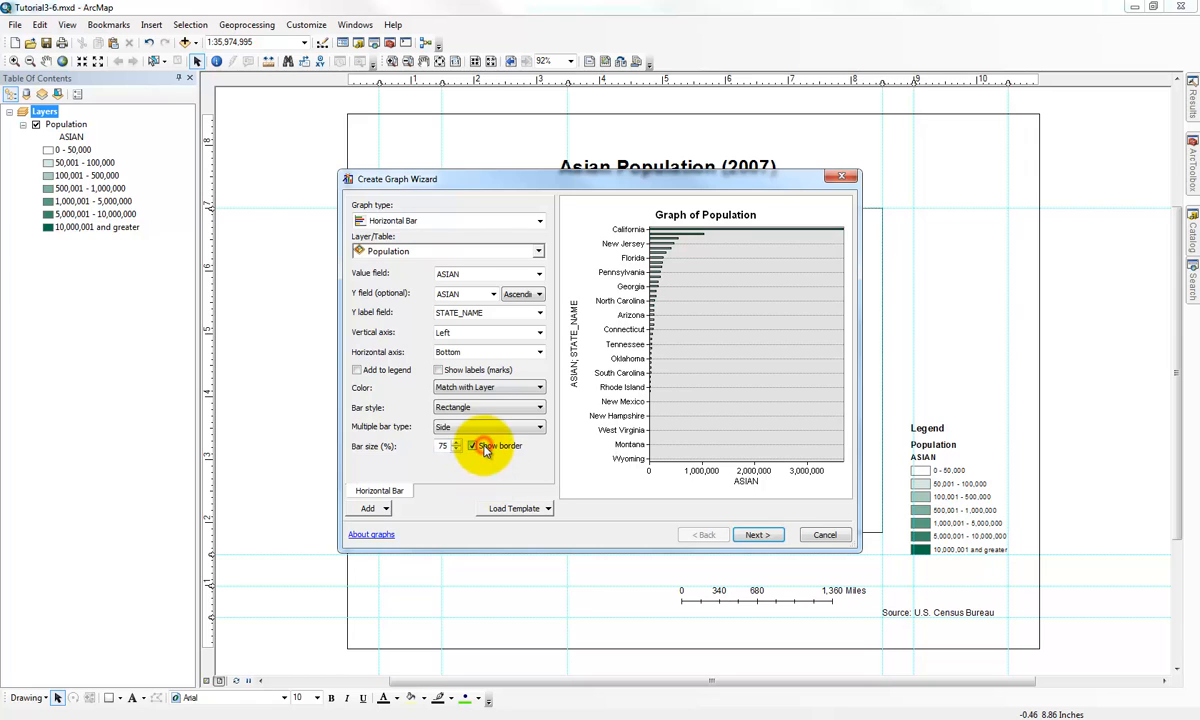
Step: Turn off the bar border and the graph legend, and finish creating the population graph
left_click(484, 449)
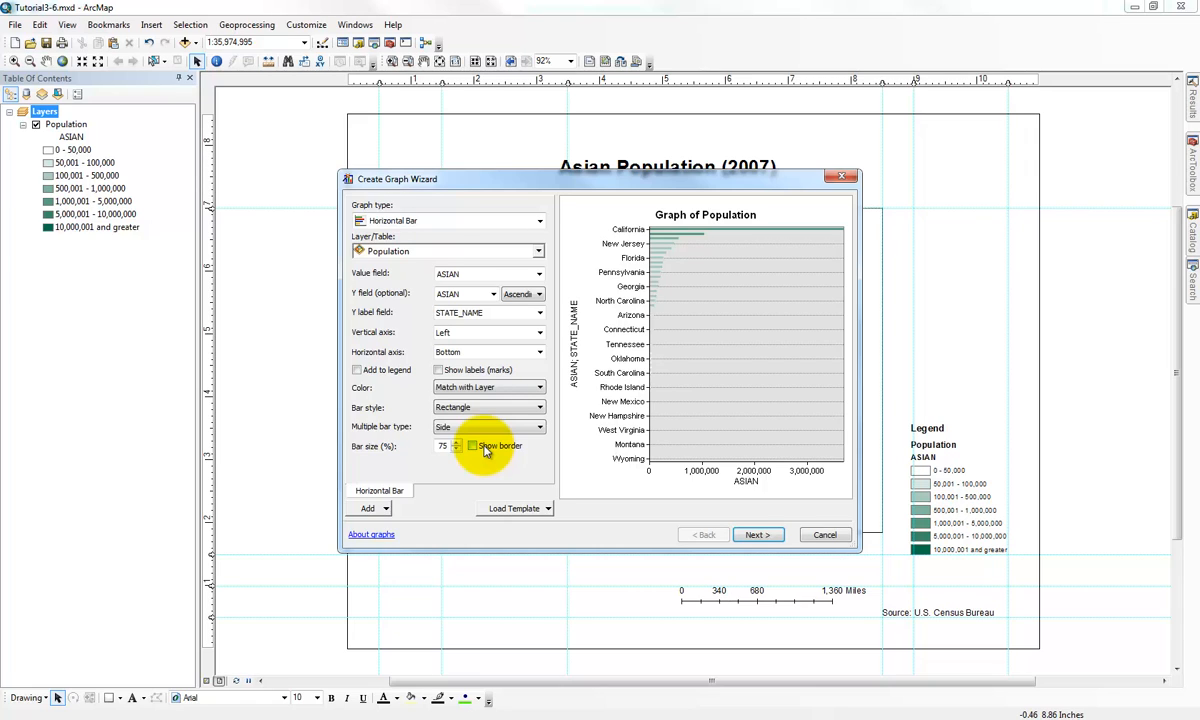
left_click(750, 535)
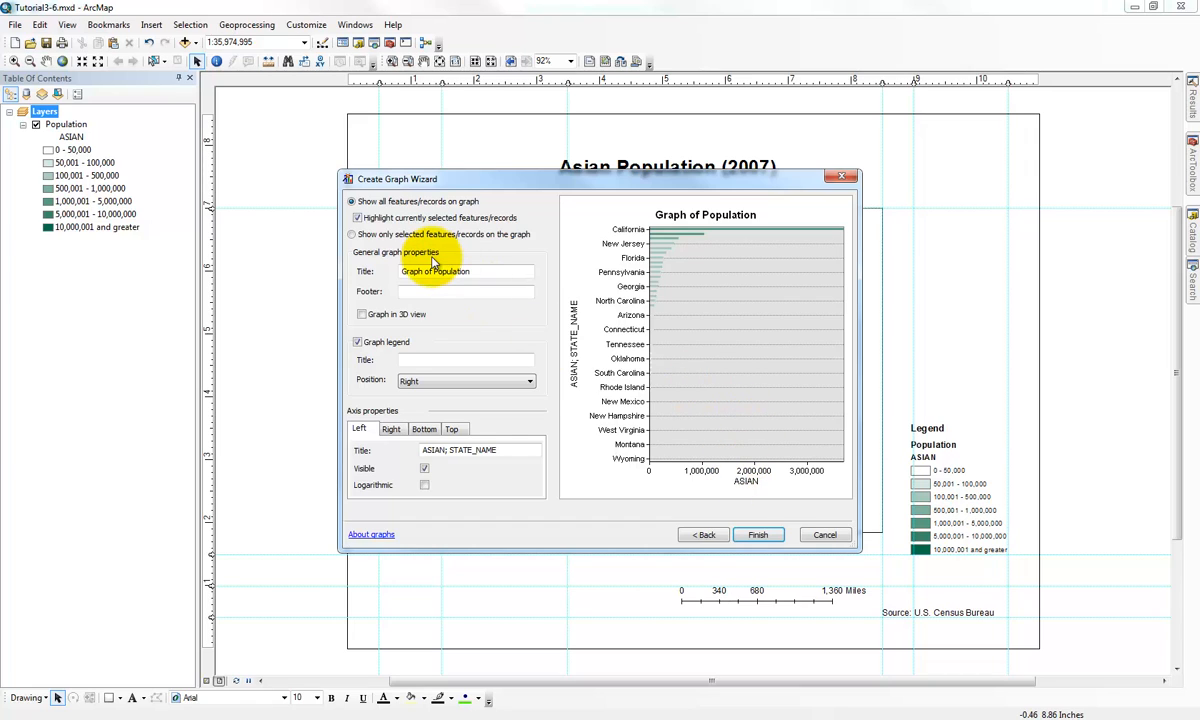
left_click(388, 344)
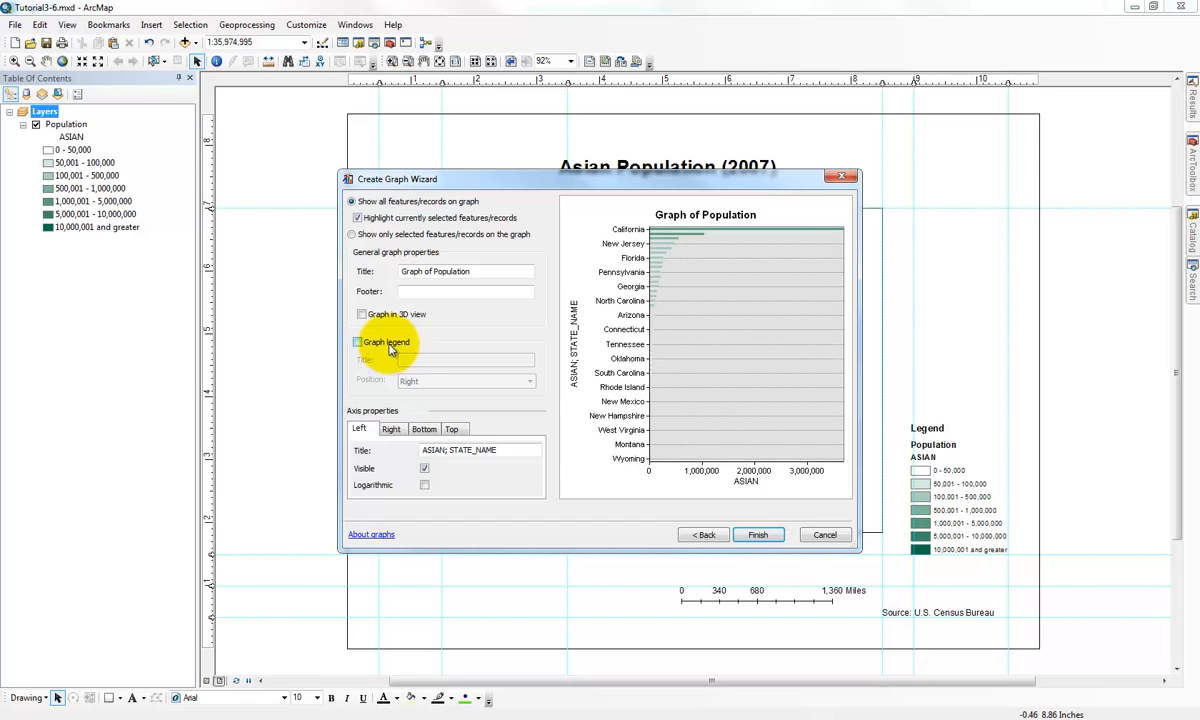
left_click(759, 535)
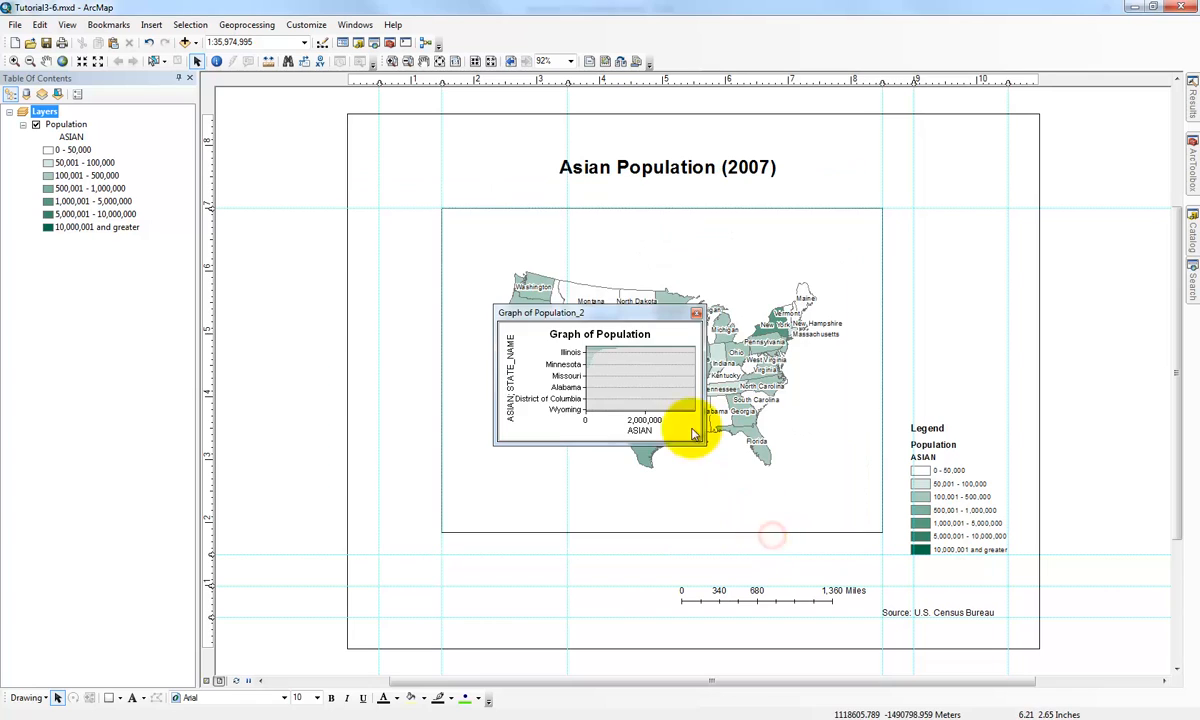
left_click_drag(580, 318, 458, 406)
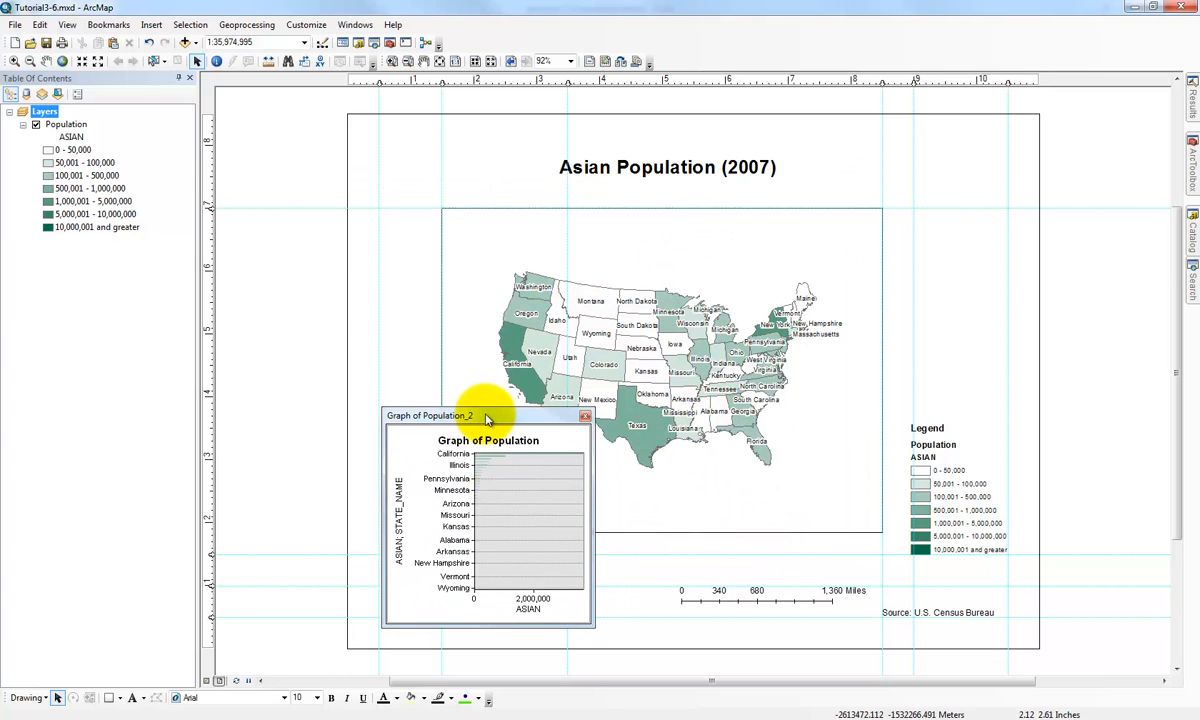
Step: Select the Missouri and Illinois records in the Population layer's attribute table
right_click(58, 123)
left_click(122, 197)
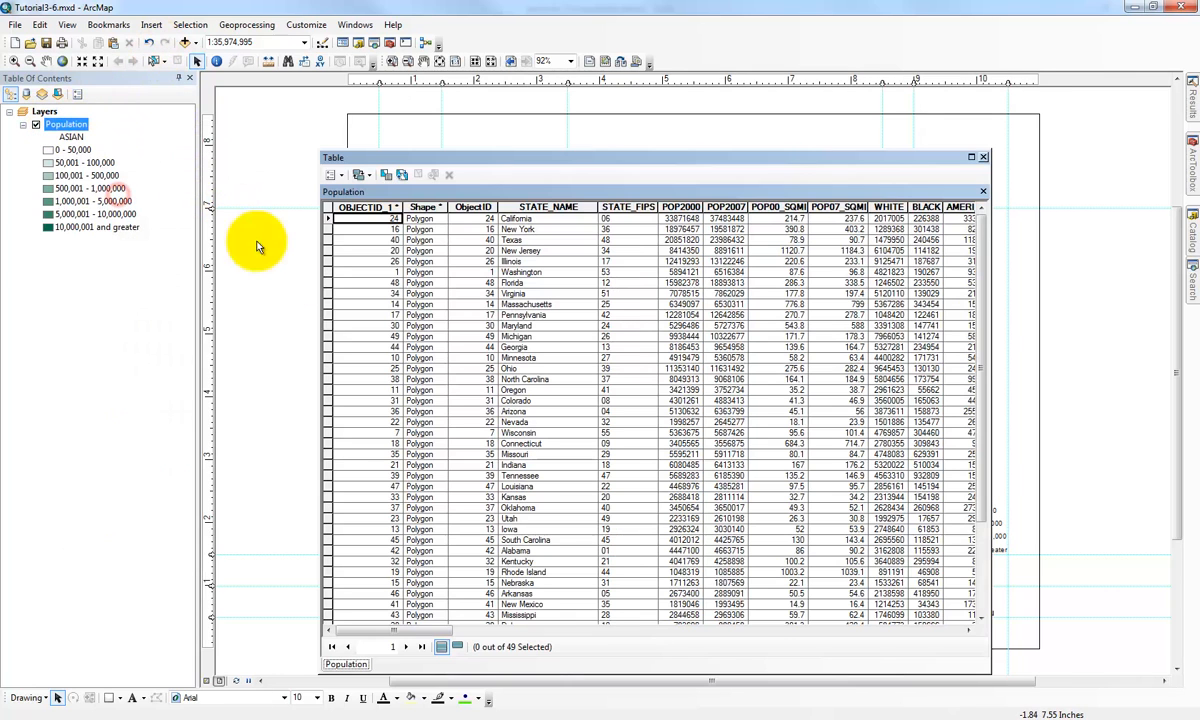
left_click(793, 401)
scroll(793, 401, "down", 2)
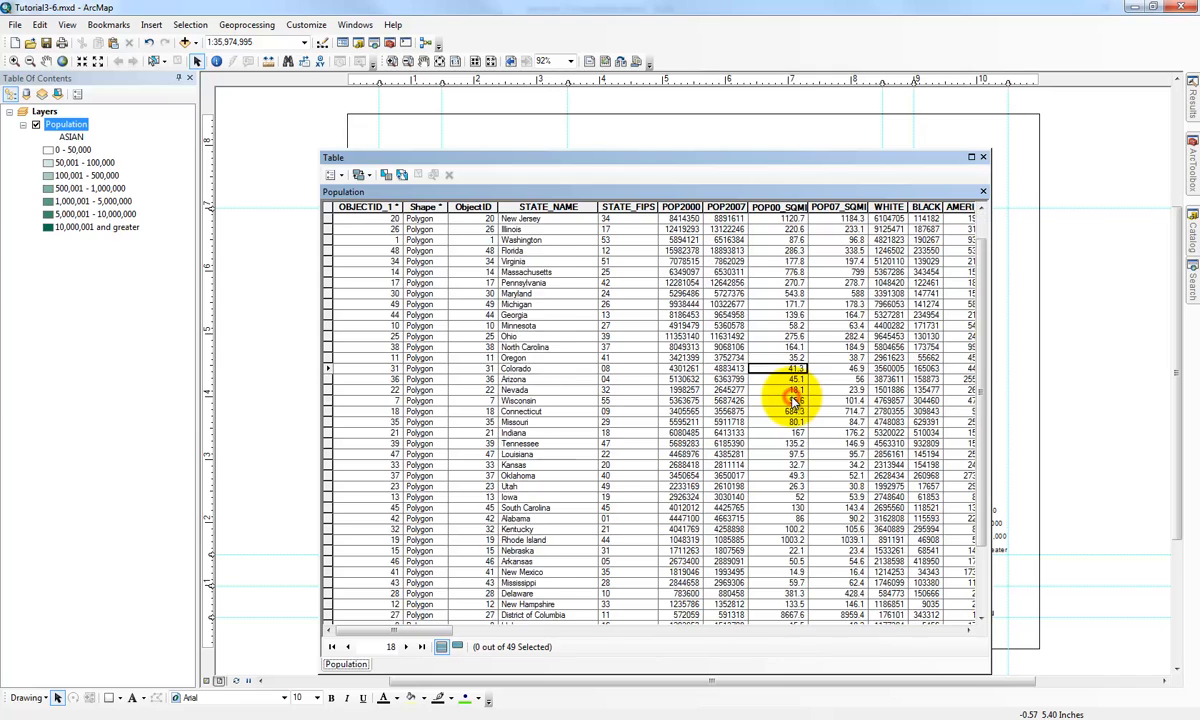
scroll(788, 570, "up", 2)
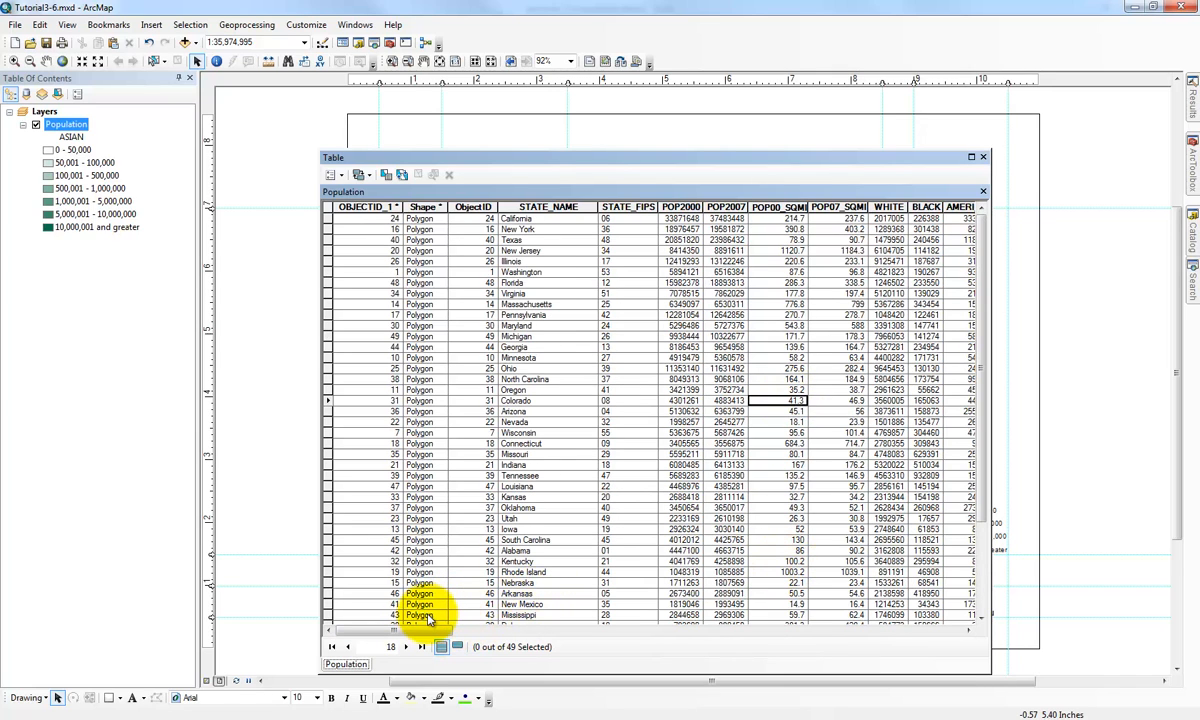
left_click_drag(404, 629, 445, 635)
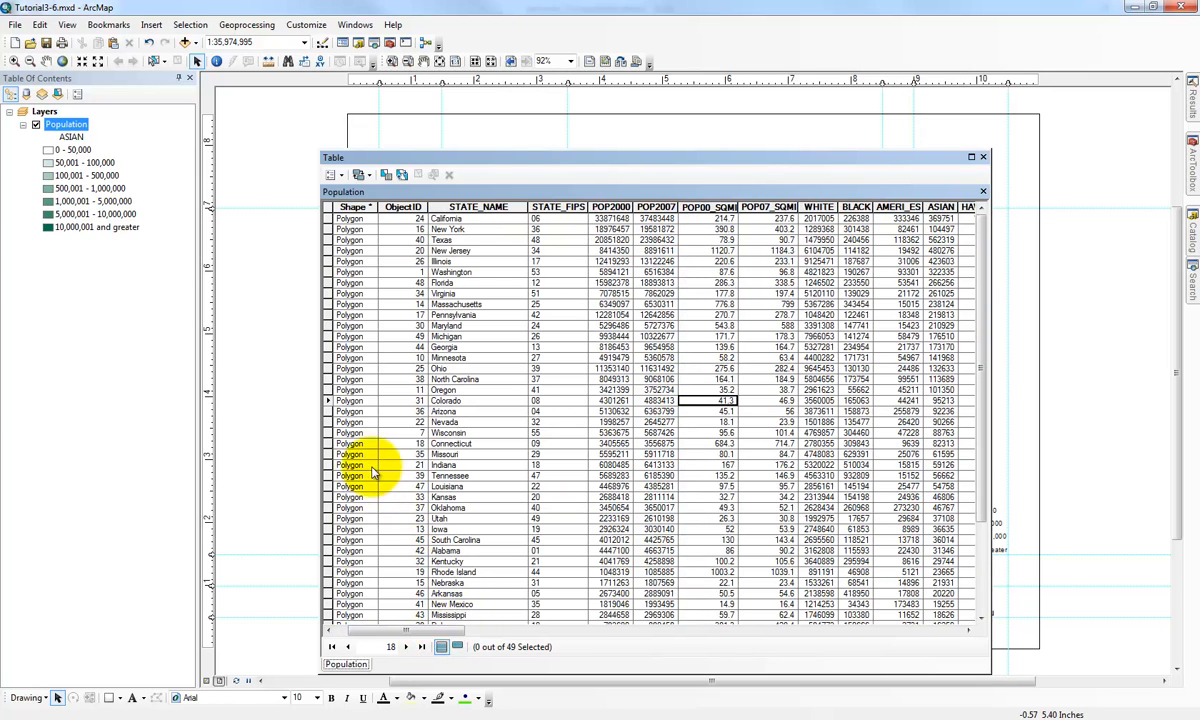
left_click(327, 454)
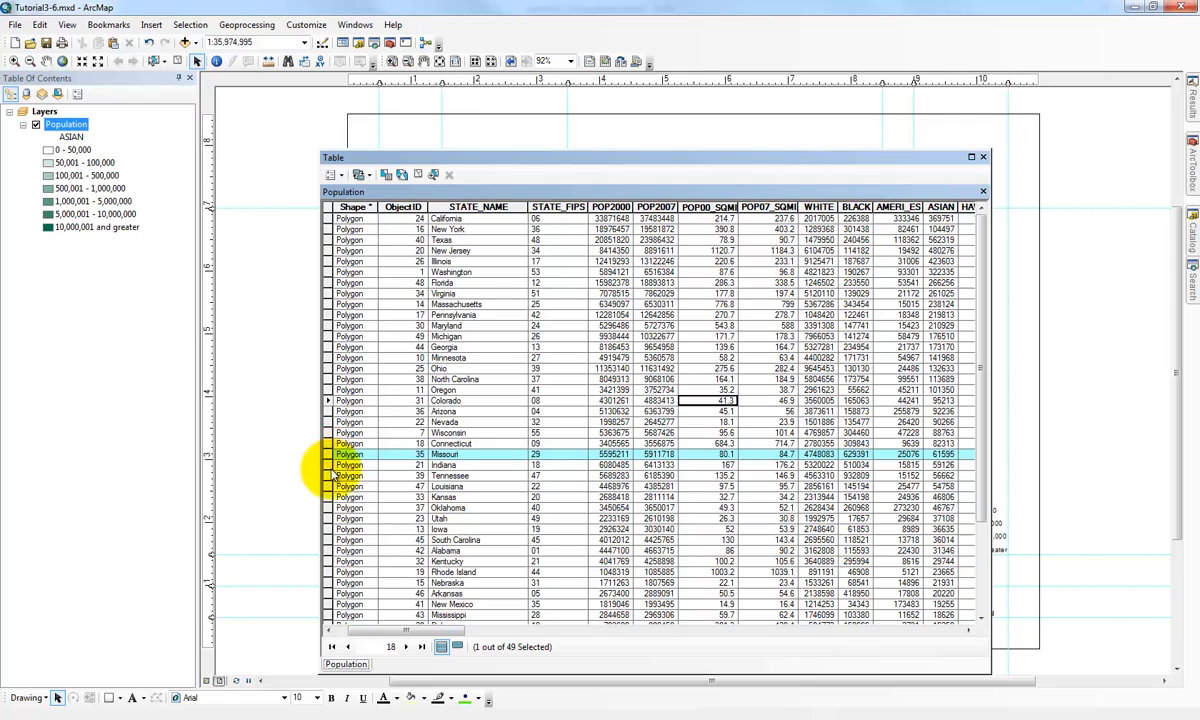
left_click(327, 261, "ctrl")
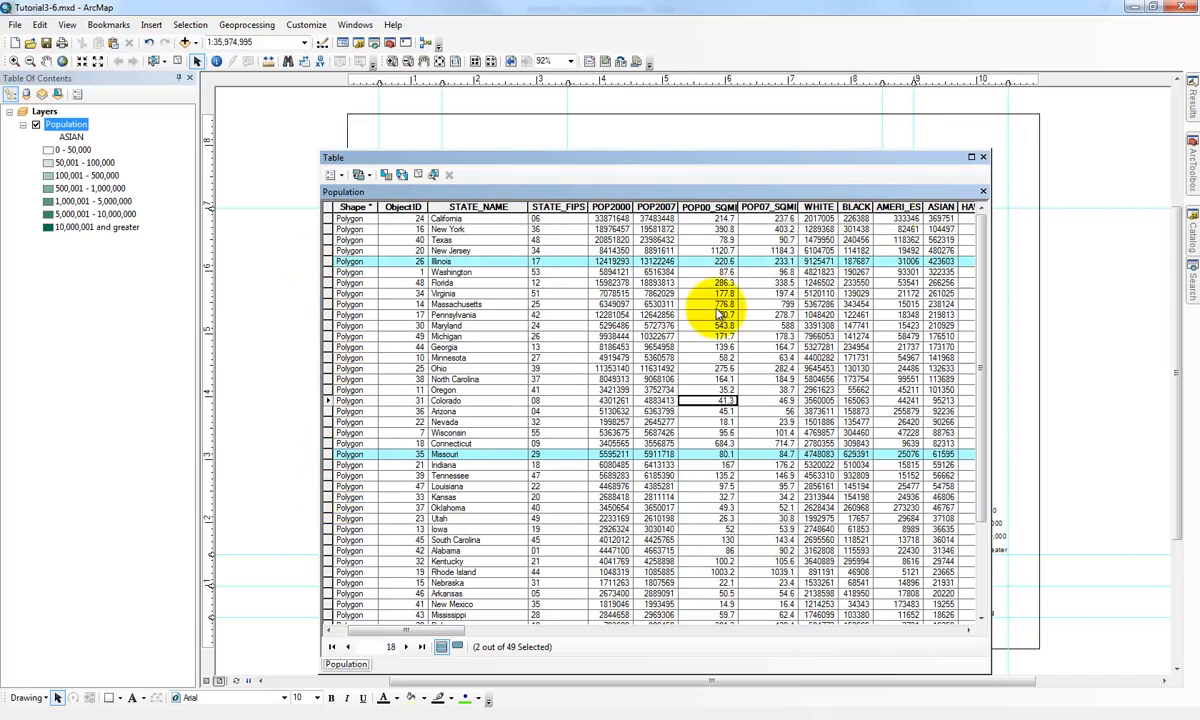
left_click(984, 157)
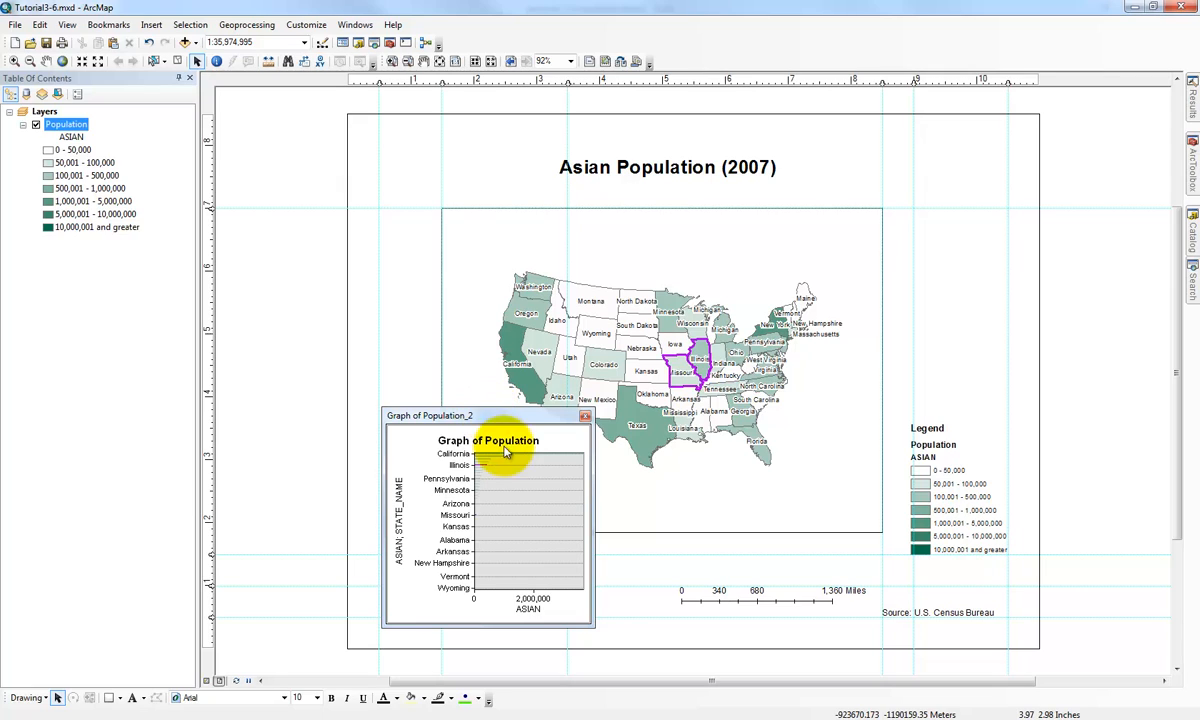
Step: Enlarge the population graph's window, add the graph to the layout and place it in the page's lower-left corner
left_click_drag(496, 408, 472, 234)
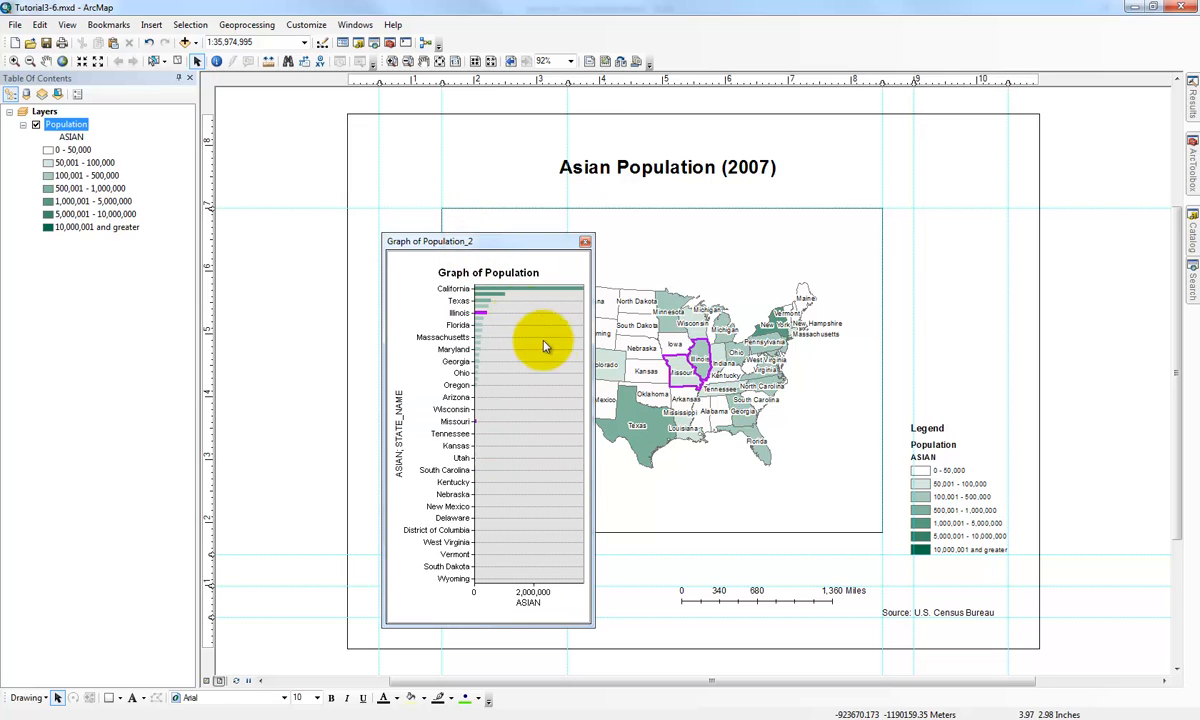
left_click_drag(593, 356, 720, 356)
left_click_drag(612, 247, 499, 239)
right_click(503, 348)
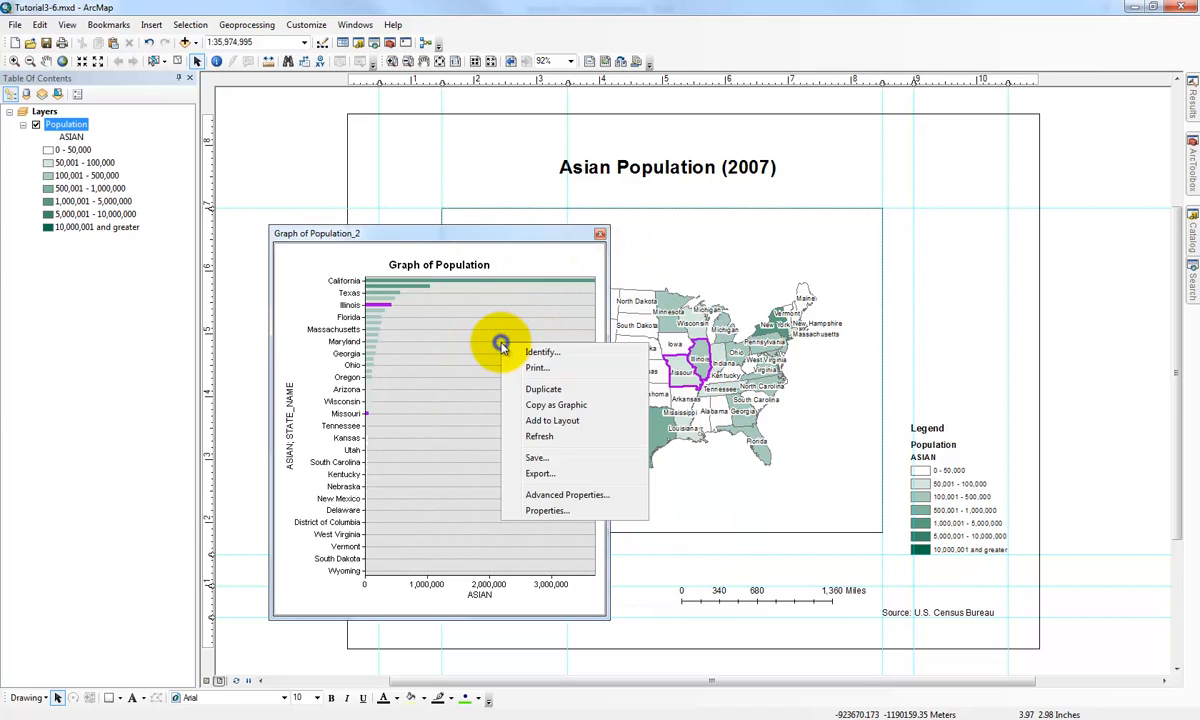
left_click(550, 418)
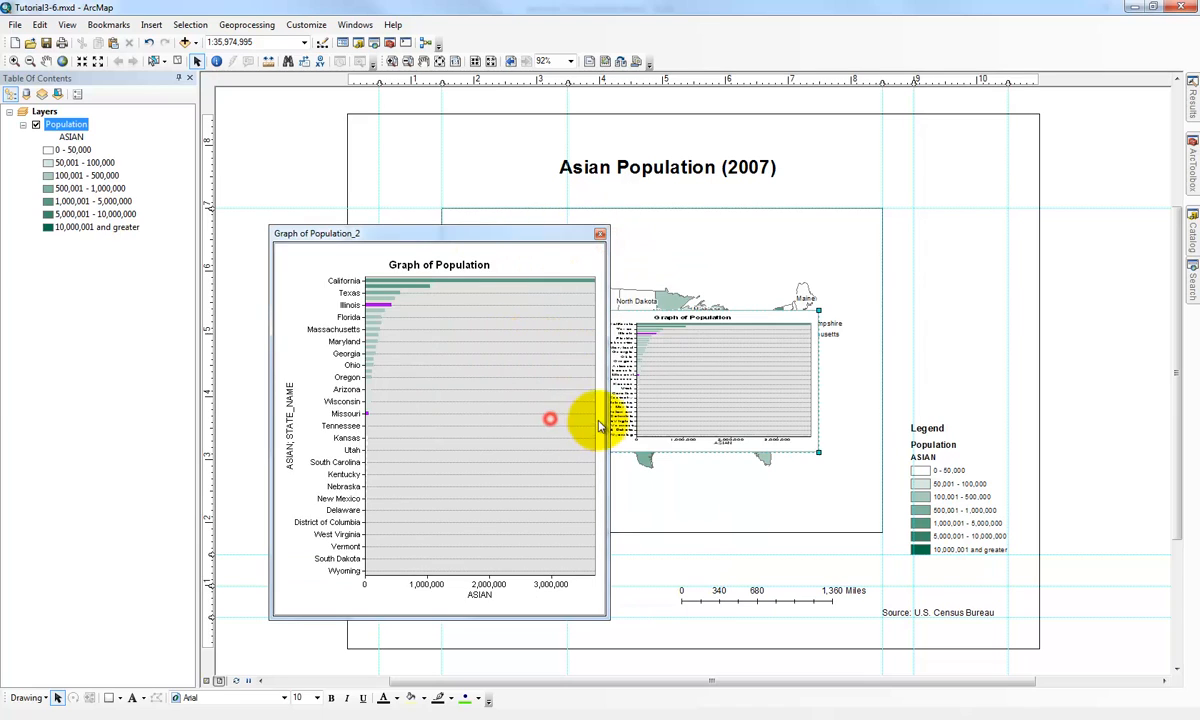
left_click(600, 236)
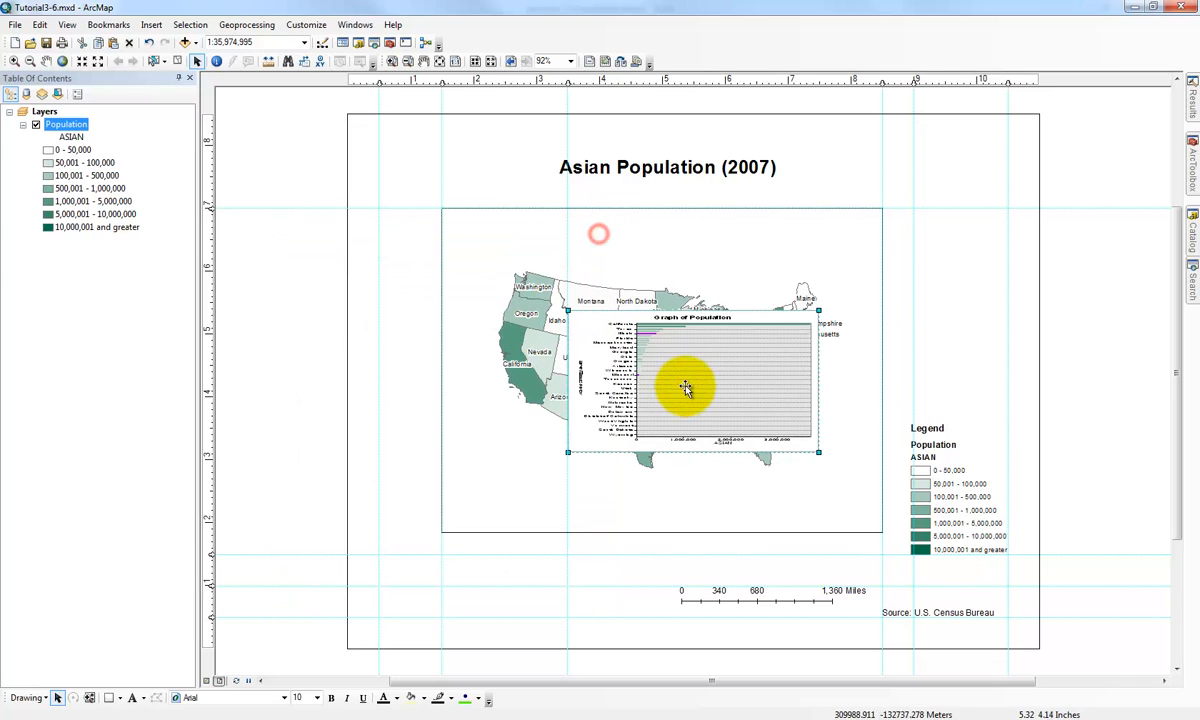
left_click_drag(686, 388, 500, 553)
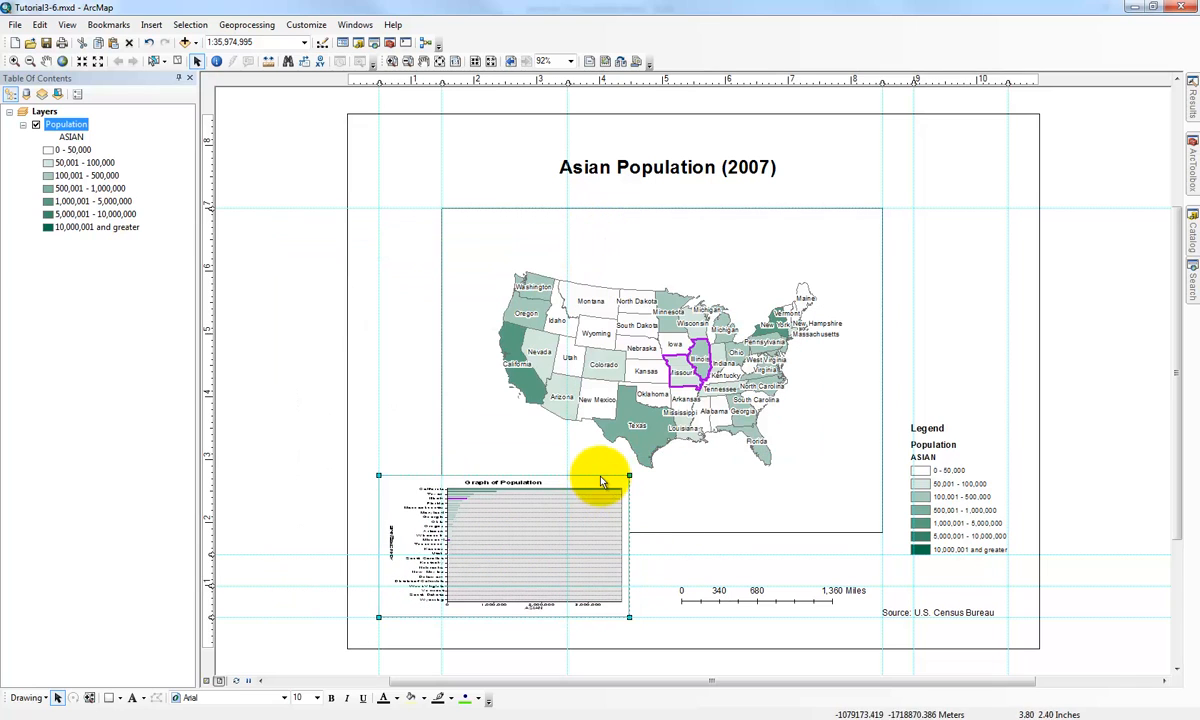
mouse_move(629, 476)
left_mouse_down()
mouse_move(540, 444)
mouse_move(550, 519)
mouse_move(651, 455)
mouse_move(702, 504)
mouse_move(616, 455)
left_mouse_up()
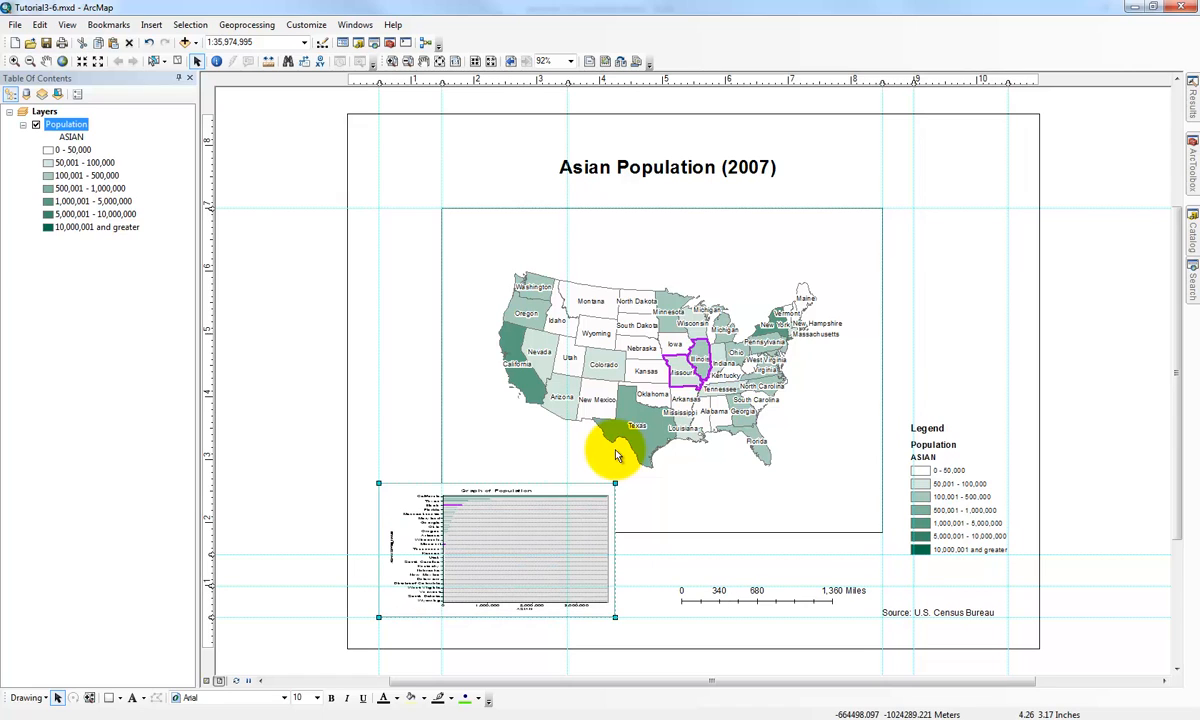
Step: Make the layout graph show only selected features, and shrink it within the page's lower-left corner
double_click(536, 511)
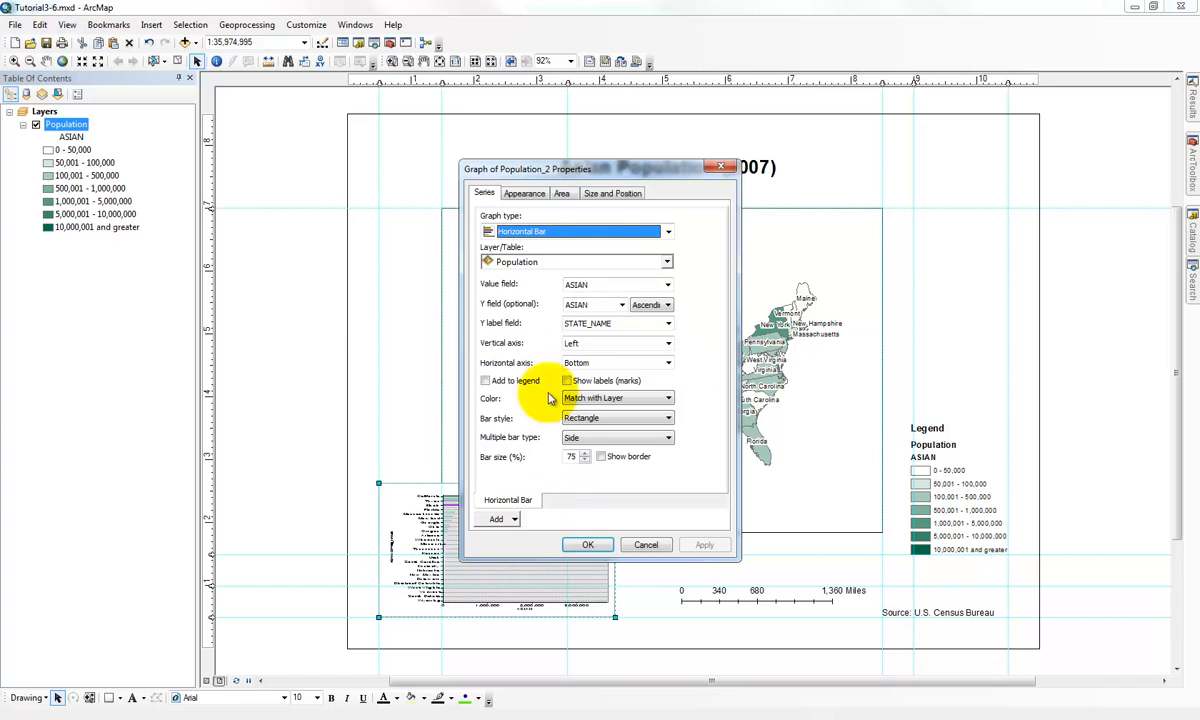
left_click(526, 191)
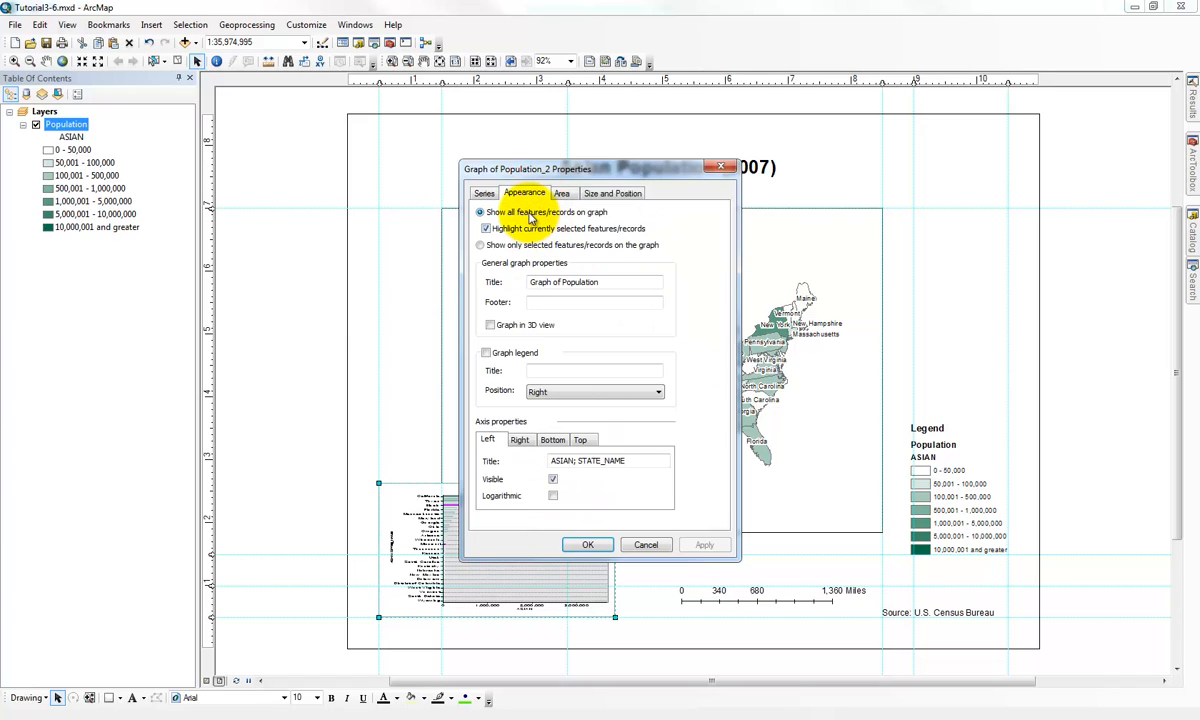
left_click(500, 245)
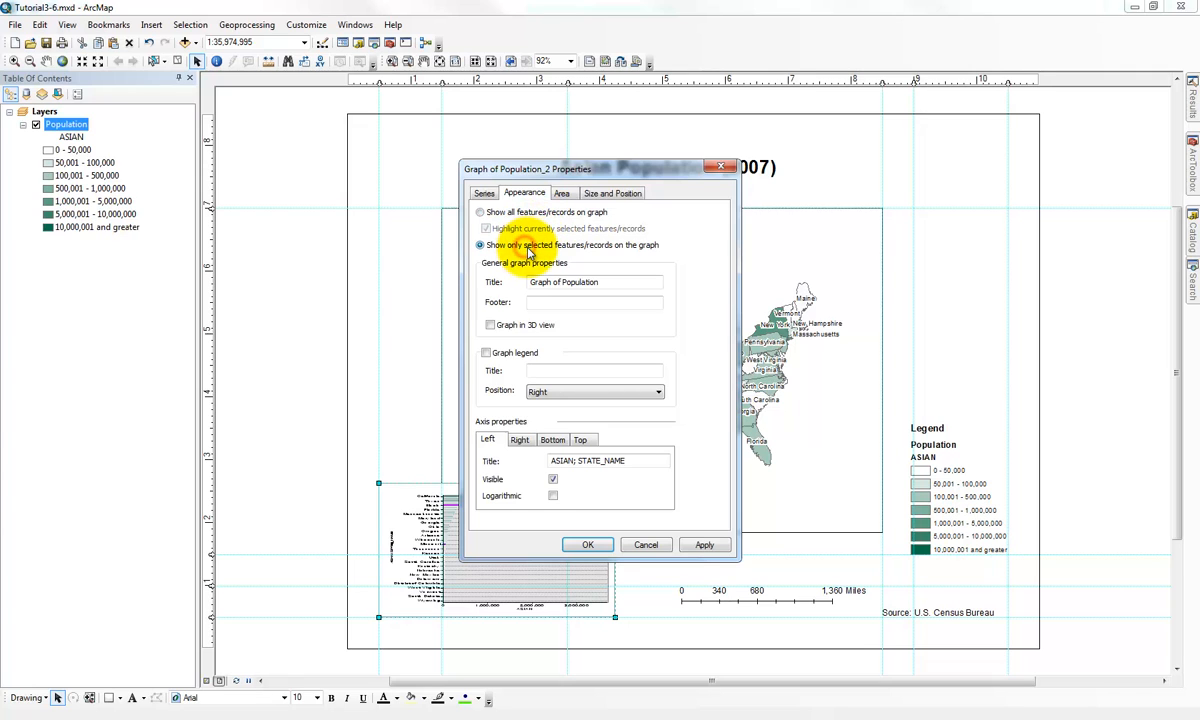
left_click(704, 544)
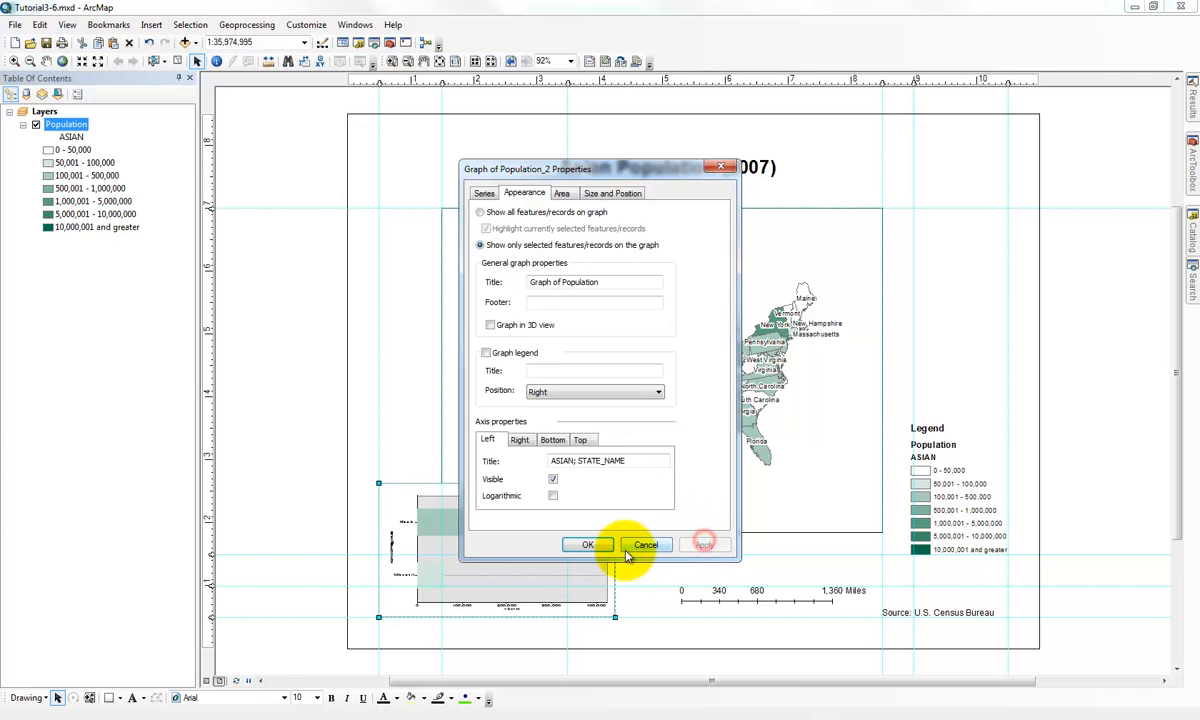
left_click(598, 547)
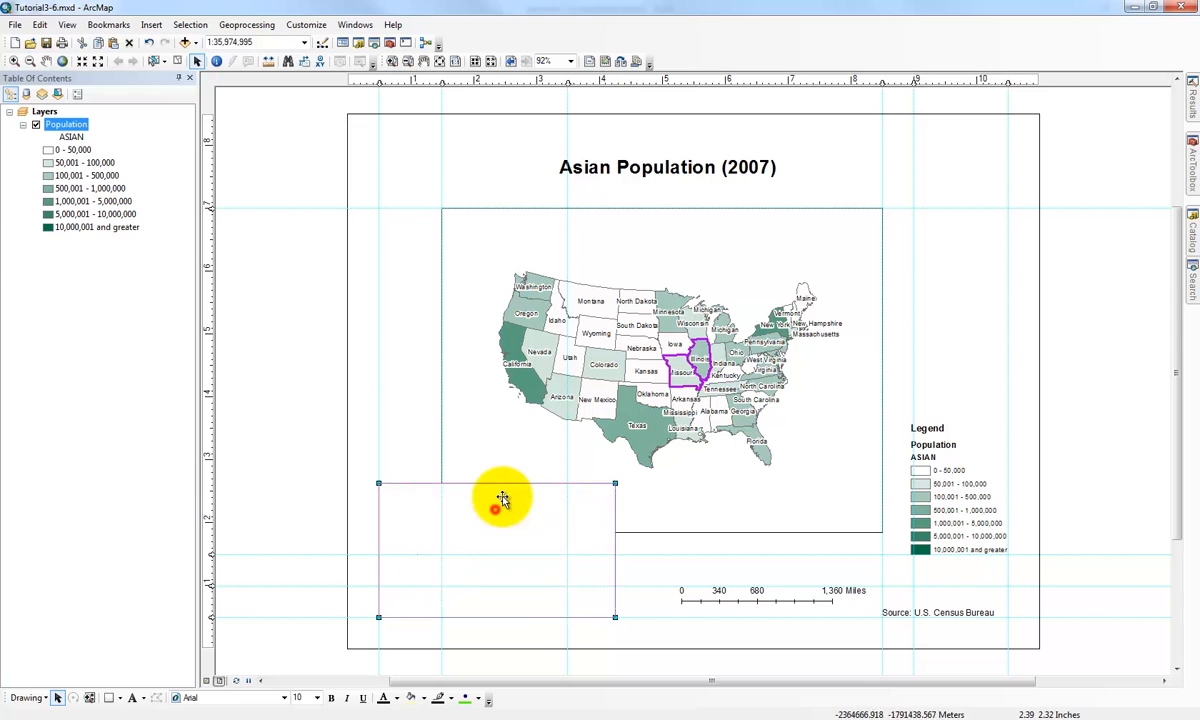
left_click_drag(518, 514, 522, 505)
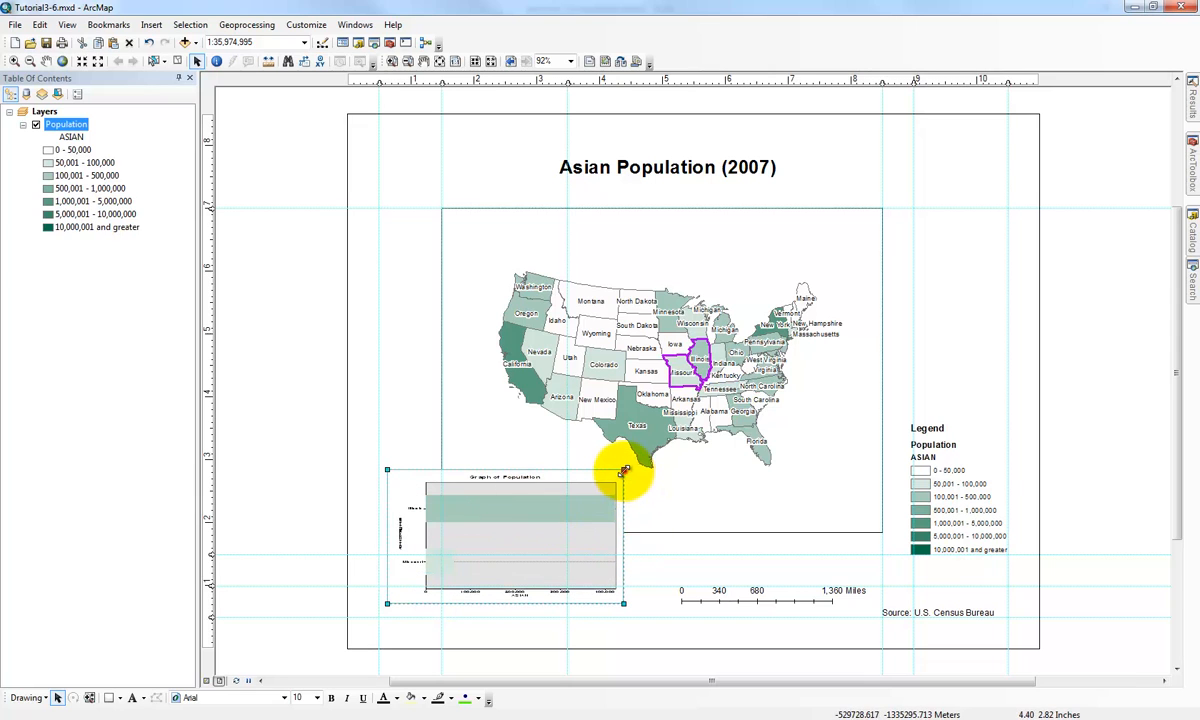
left_click_drag(624, 470, 497, 559)
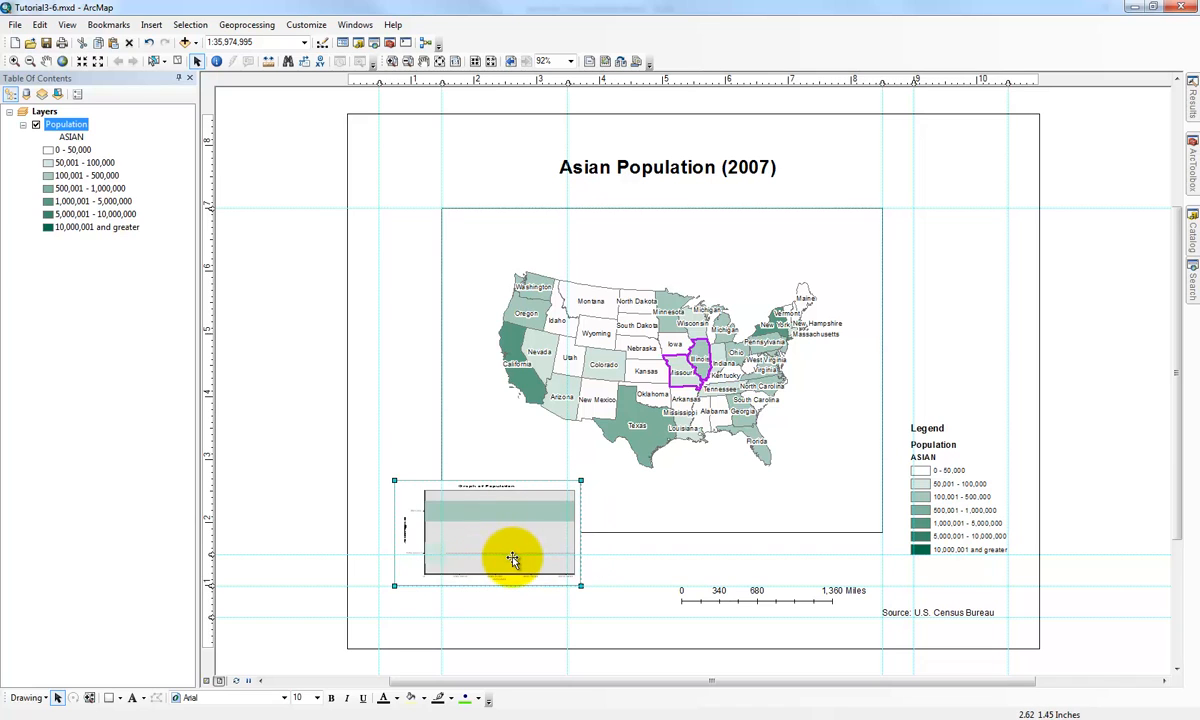
Step: Add the records from Florida through Minnesota to the selection in the Population attribute table, and deselect the layout graph
right_click(75, 124)
left_click(136, 197)
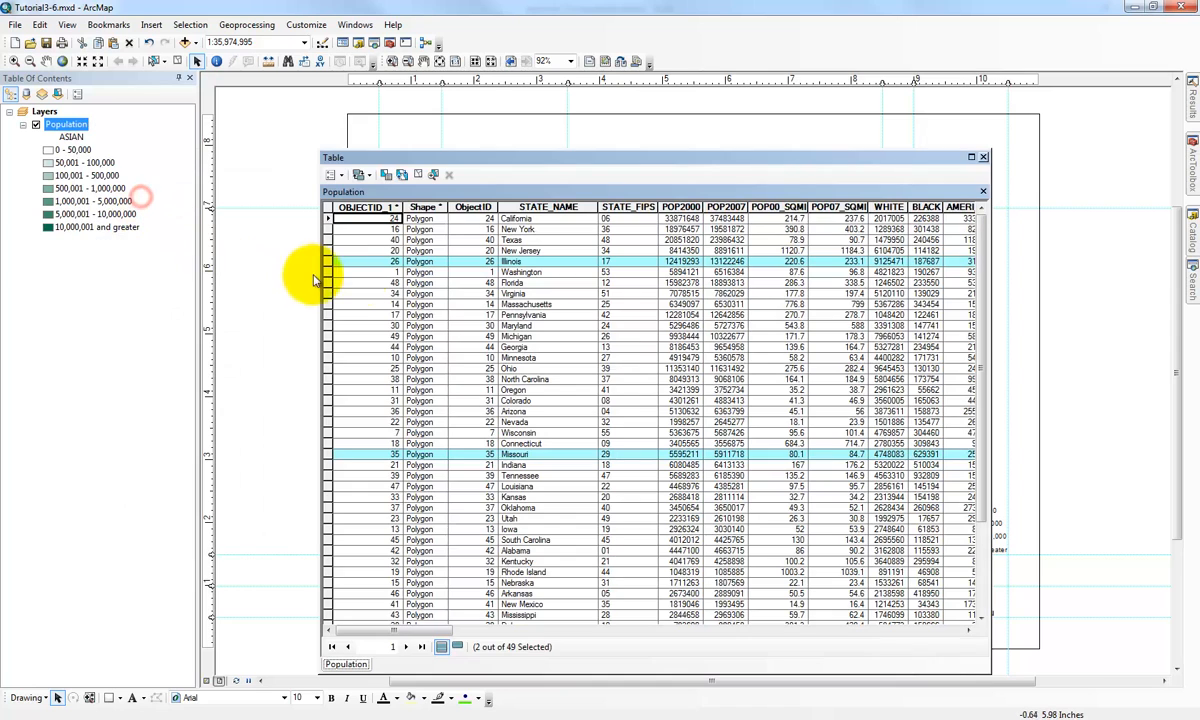
left_click(326, 284)
left_click(330, 340, "shift")
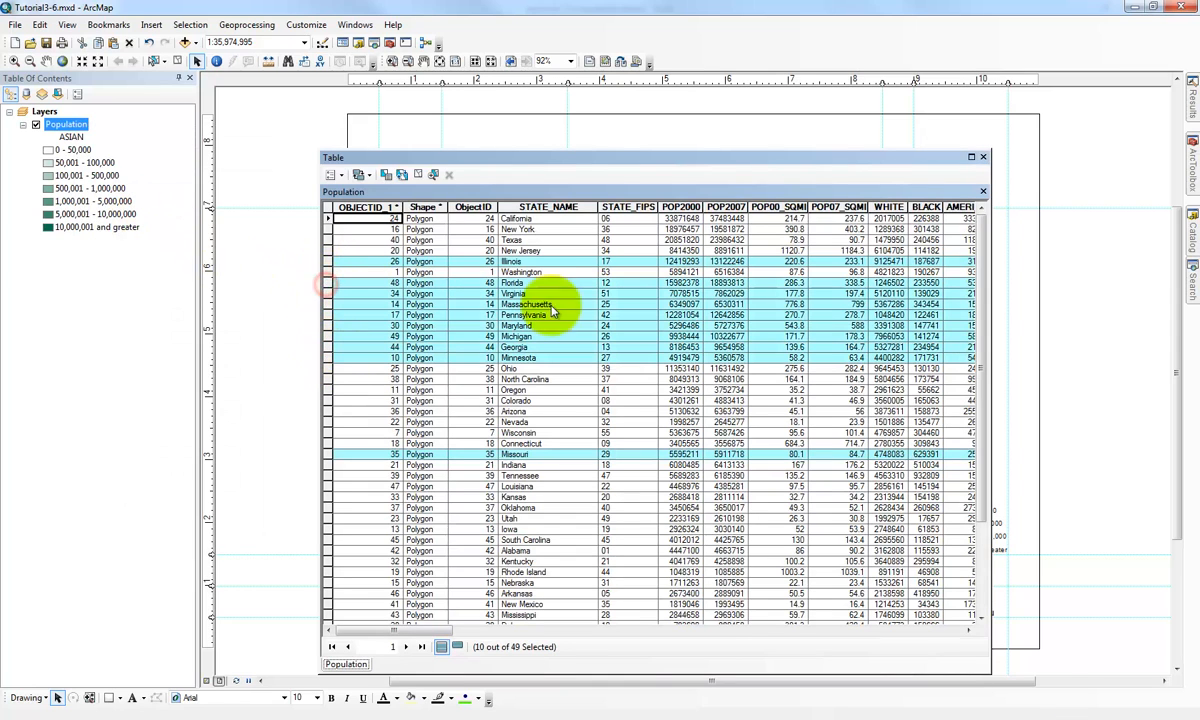
left_click(985, 157)
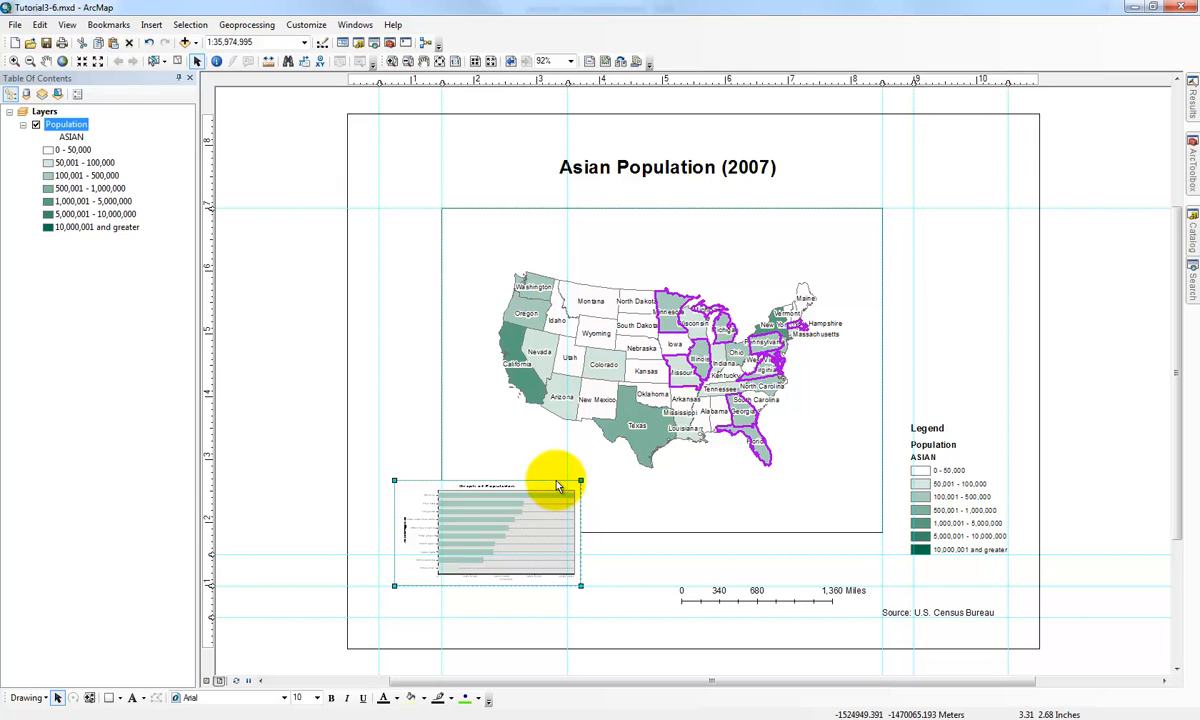
left_click(320, 335)
Step: Export the map to the Chapter3 folder as the JPEG Tutorial3-6.jpg at 300 dpi
left_click(15, 24)
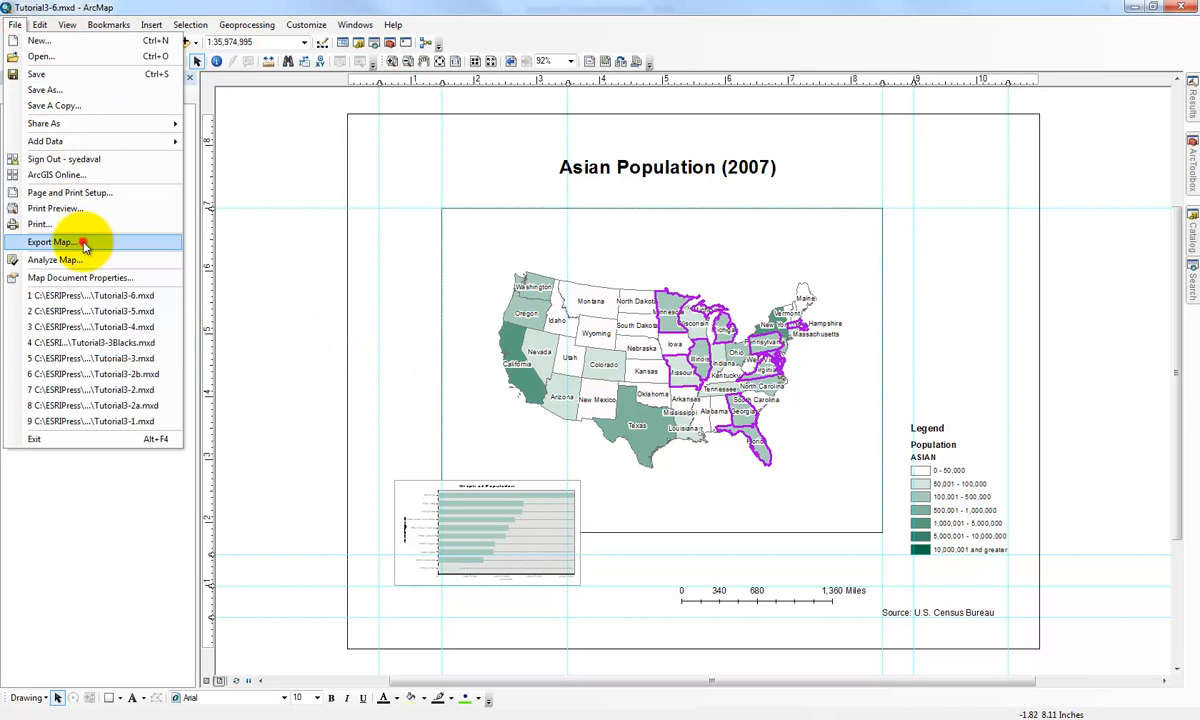
left_click(88, 244)
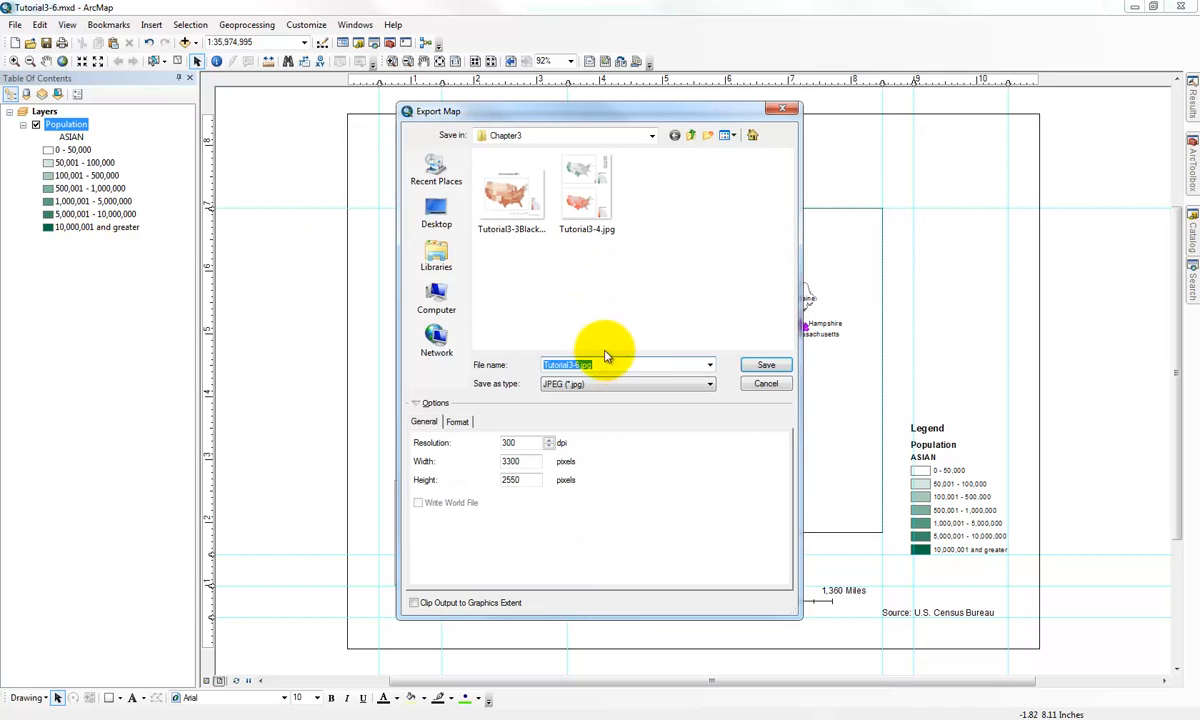
left_click(756, 365)
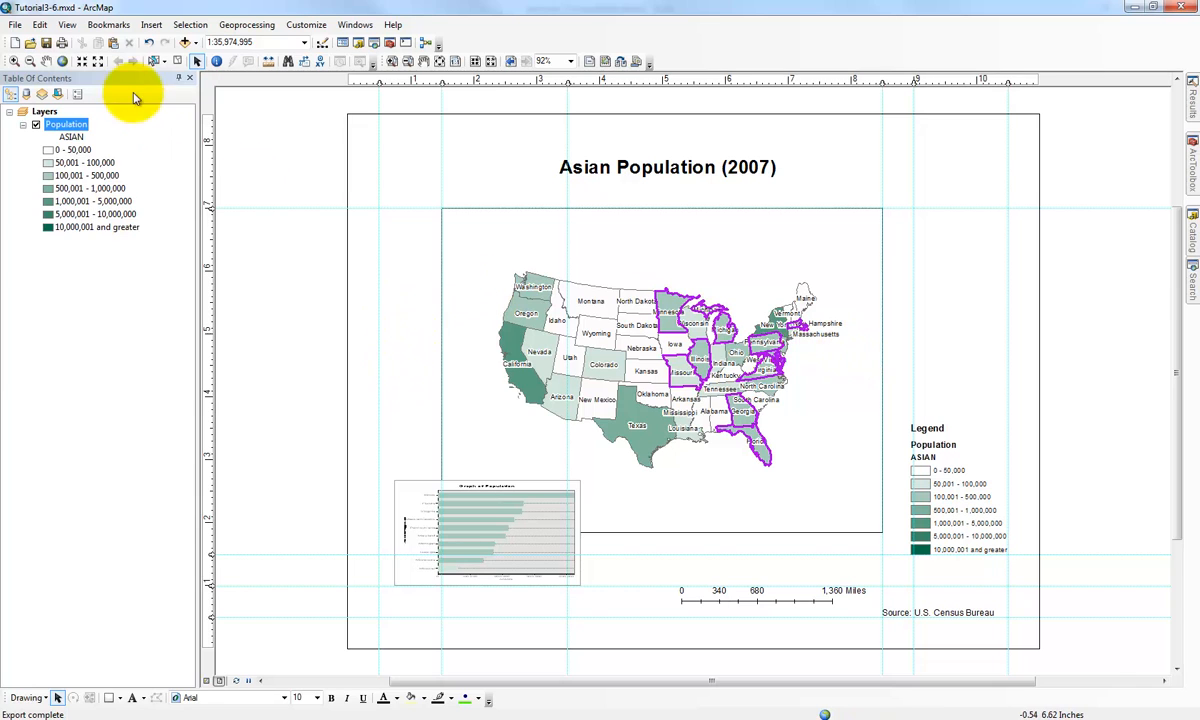
Step: Open Tutorial3-7.mxd from the Maps folder, saving the changes to Tutorial3-6.mxd, and show it in layout view
left_click(30, 43)
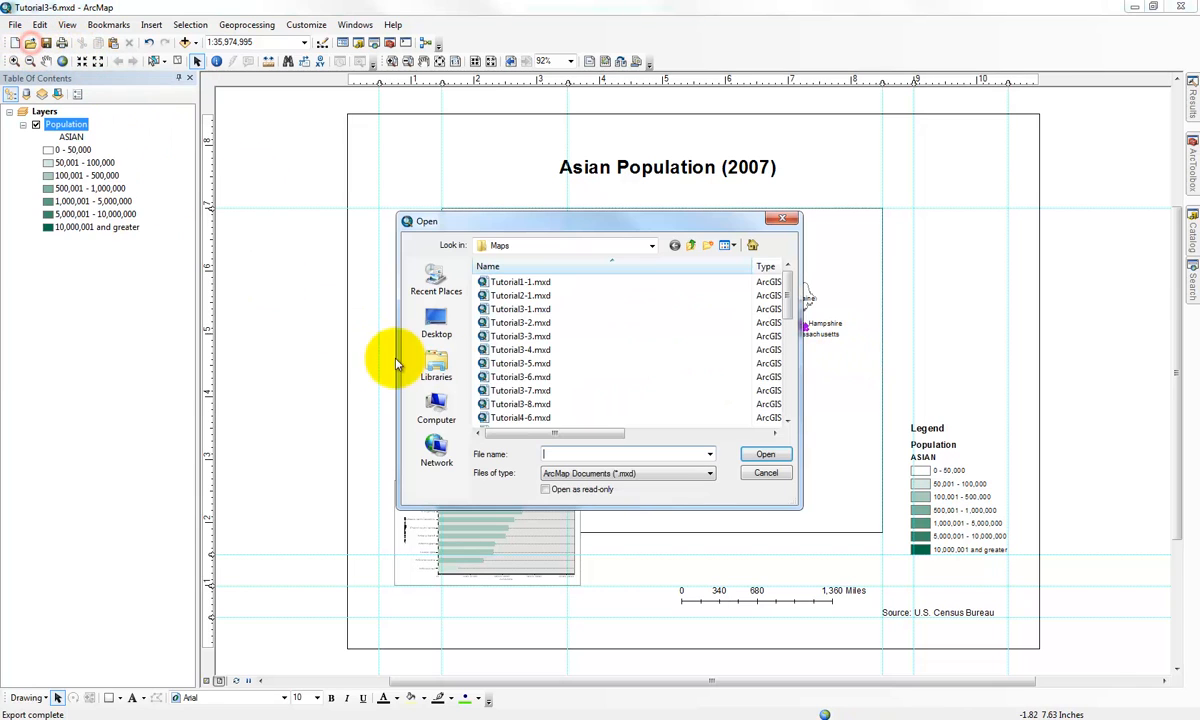
left_click(545, 391)
left_click(765, 454)
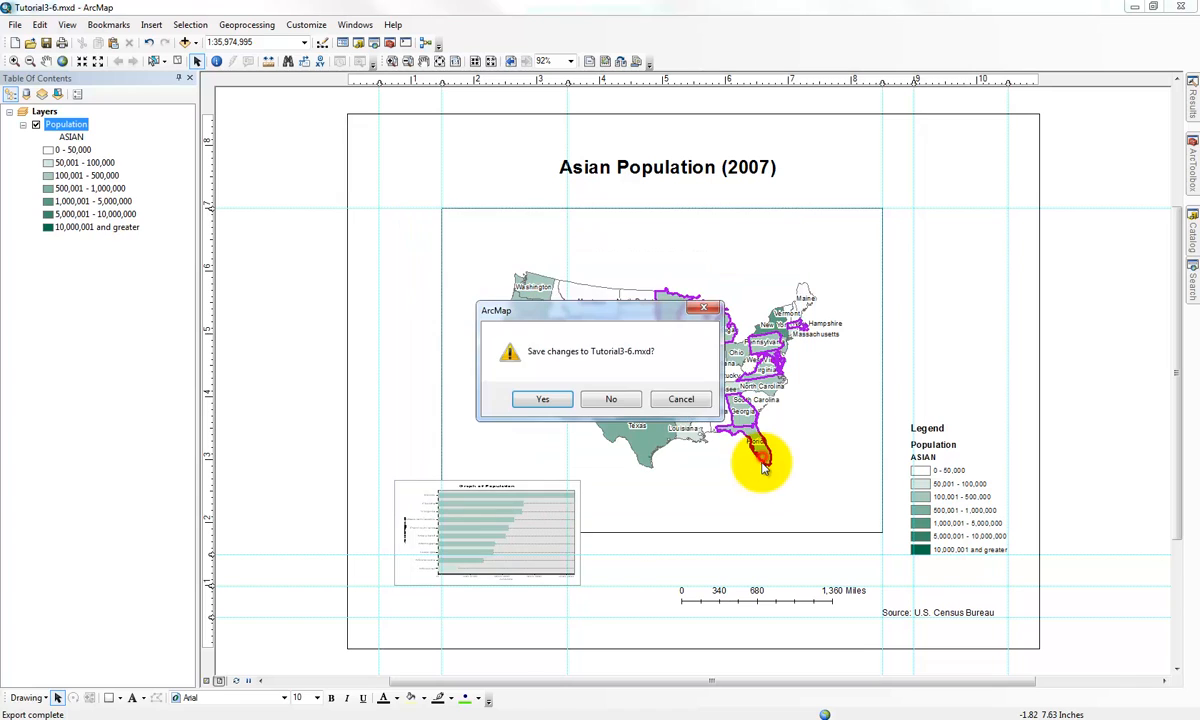
left_click(548, 400)
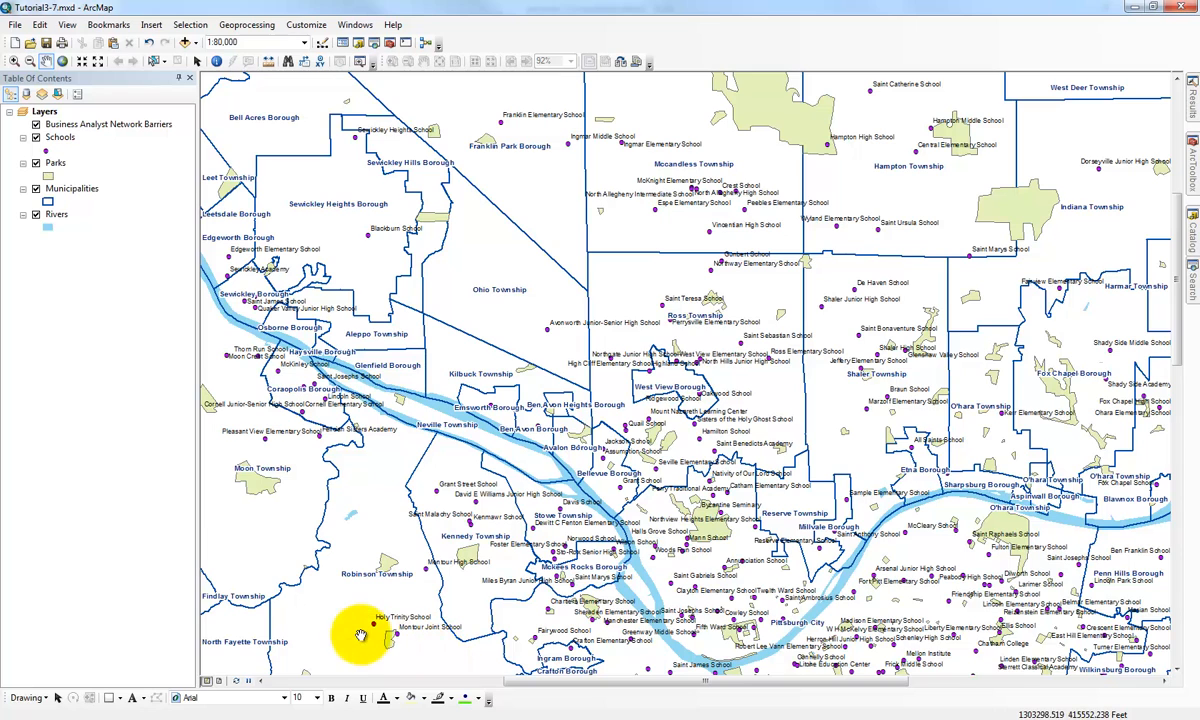
left_click(219, 681)
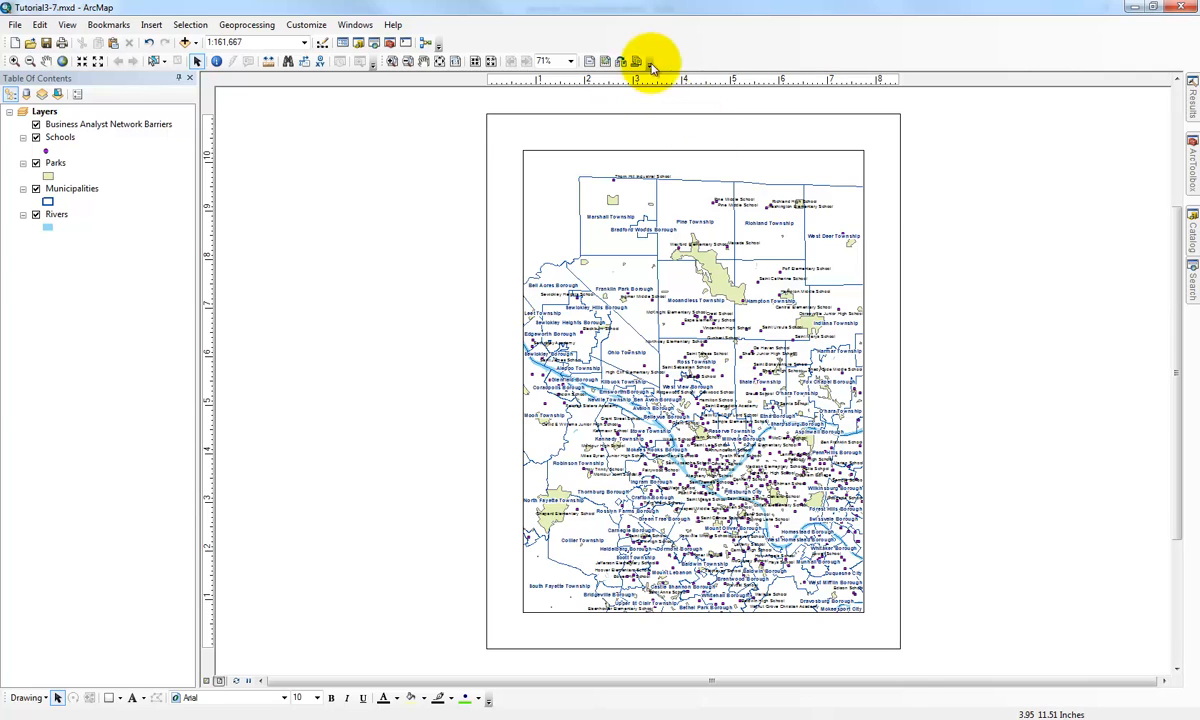
Step: Display the Data Driven Pages toolbar
right_click(711, 52)
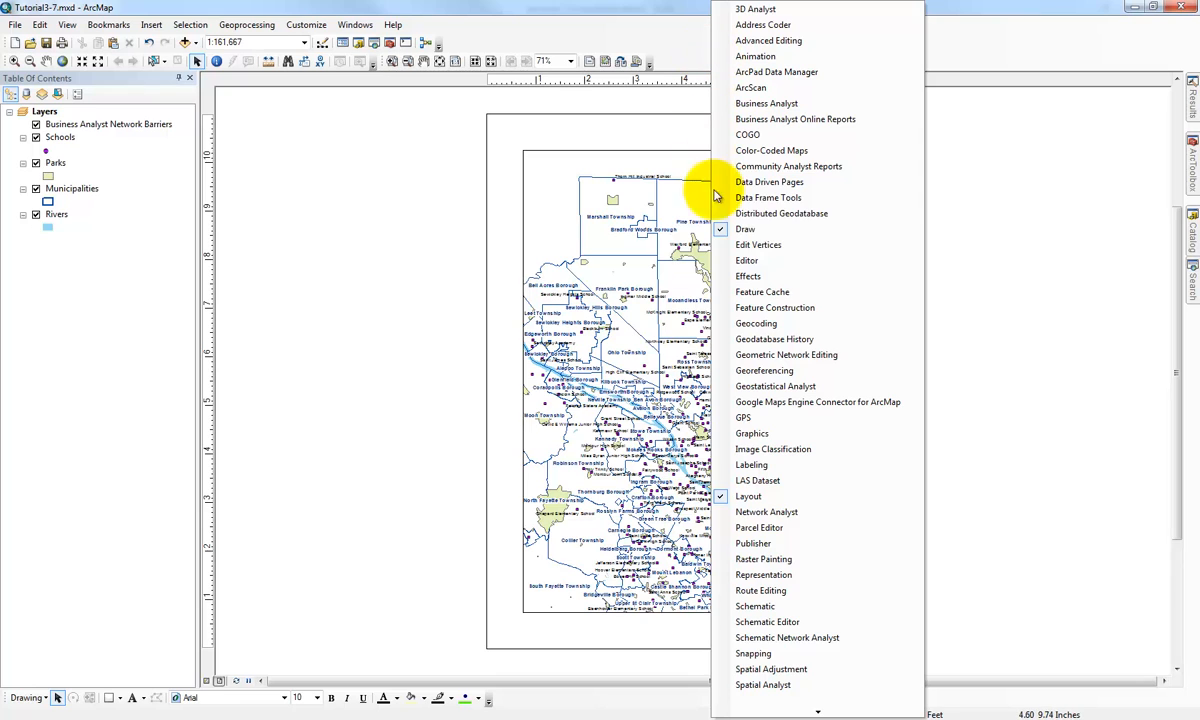
right_click(663, 40)
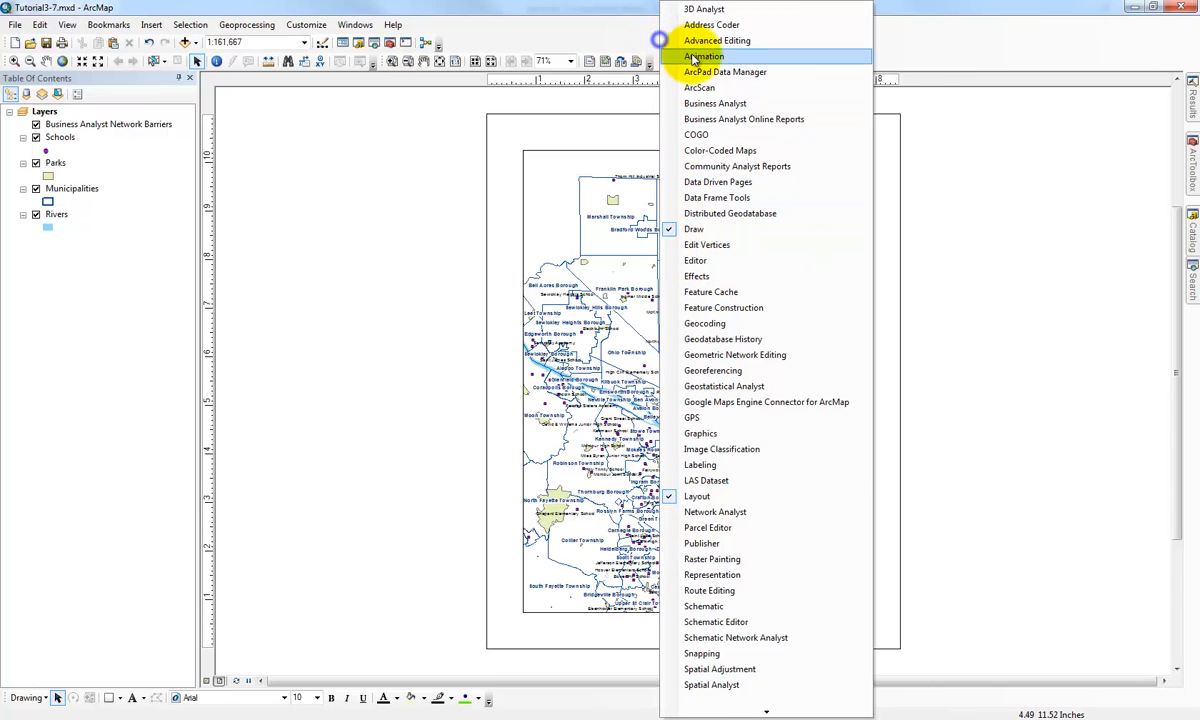
right_click(940, 50)
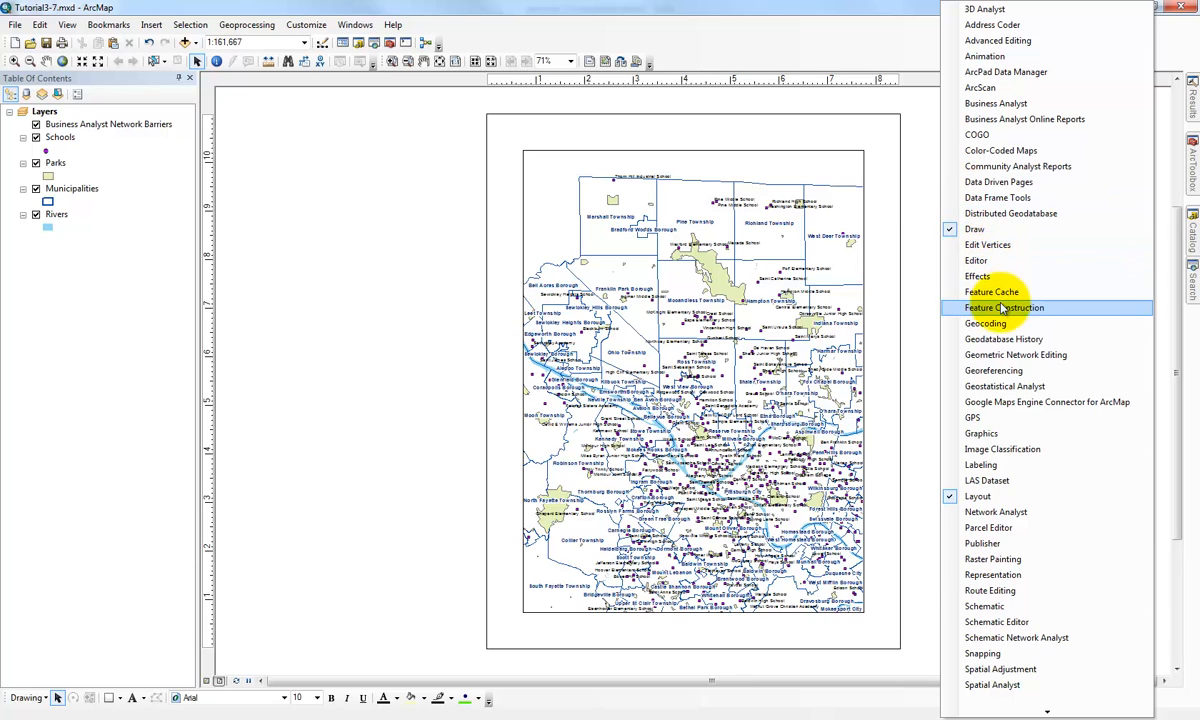
left_click(1013, 190)
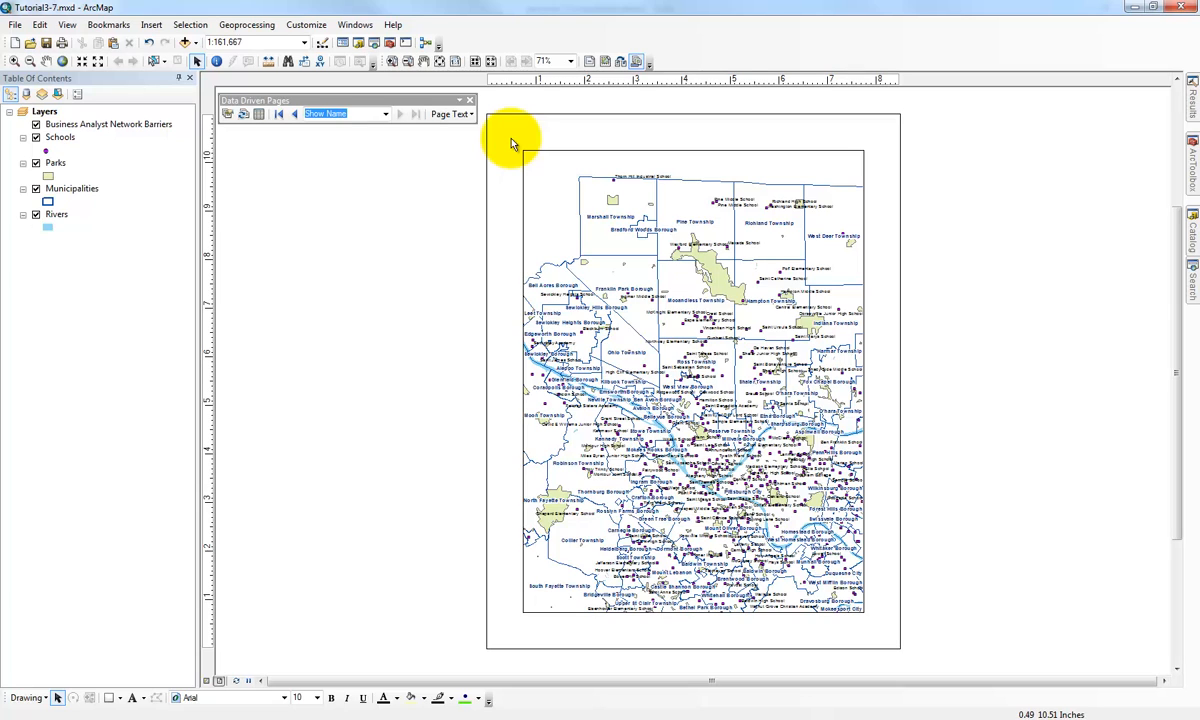
Step: Enable data driven pages with Municipalities as the index layer, using NAME for both the name field and the ascending sort field
left_click(228, 113)
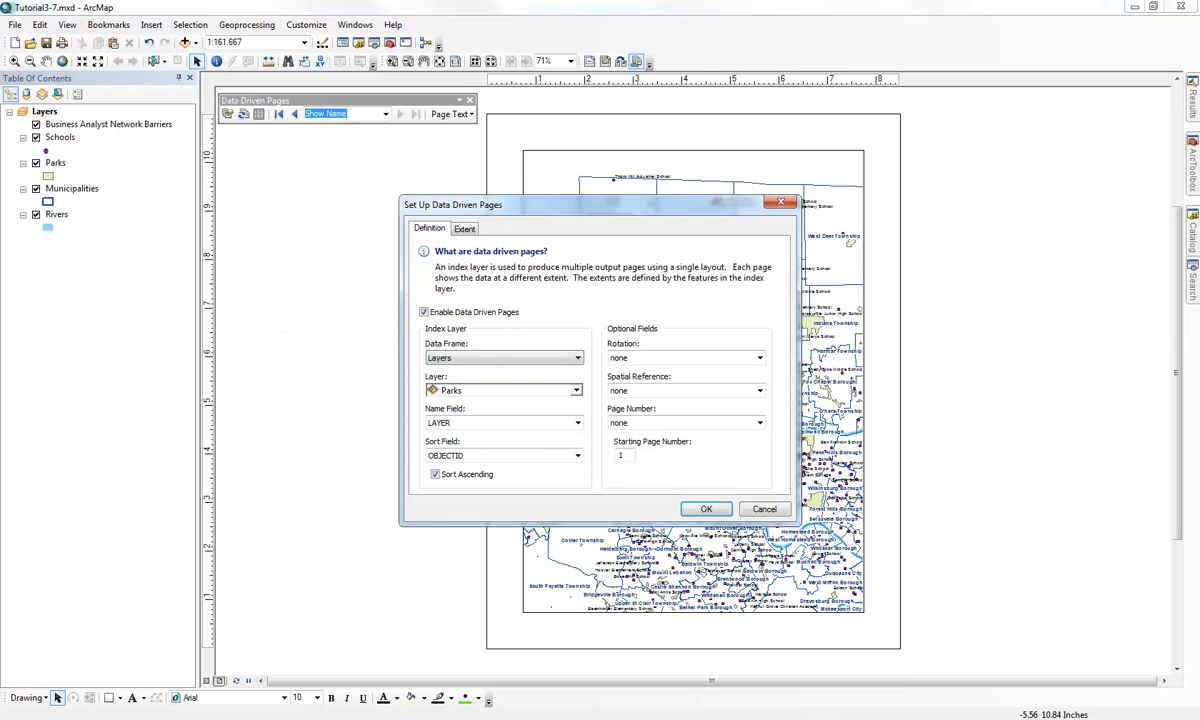
left_click(452, 392)
left_click(480, 442)
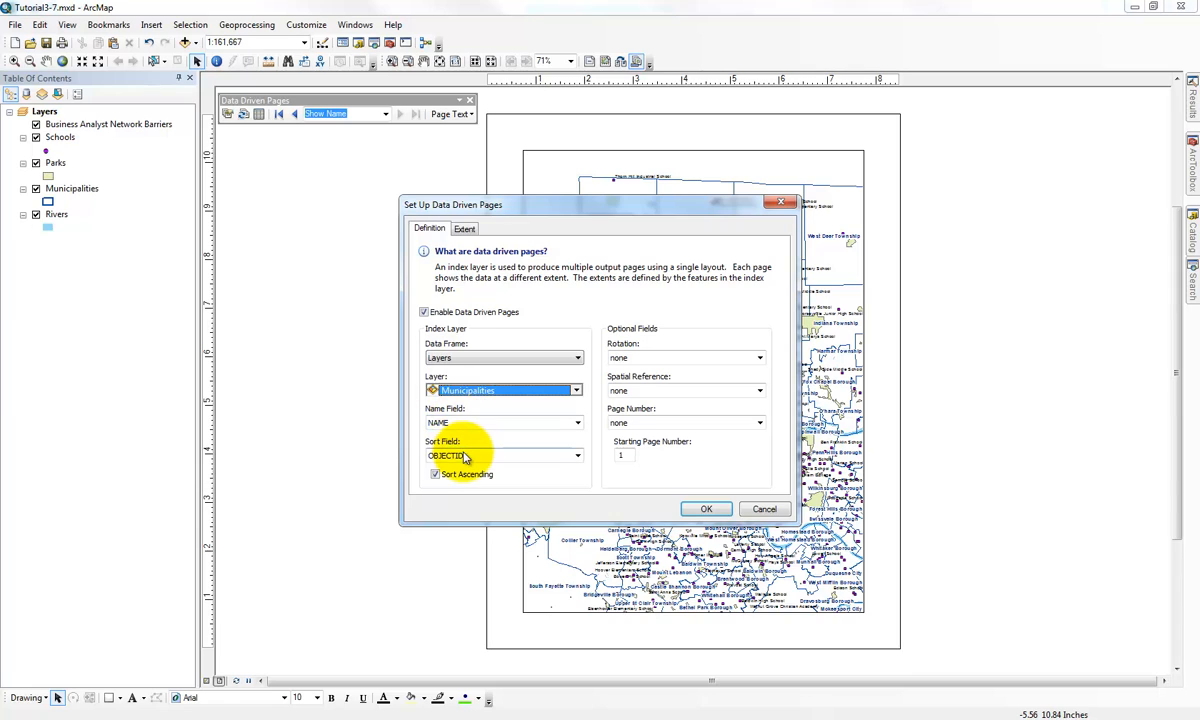
left_click(465, 457)
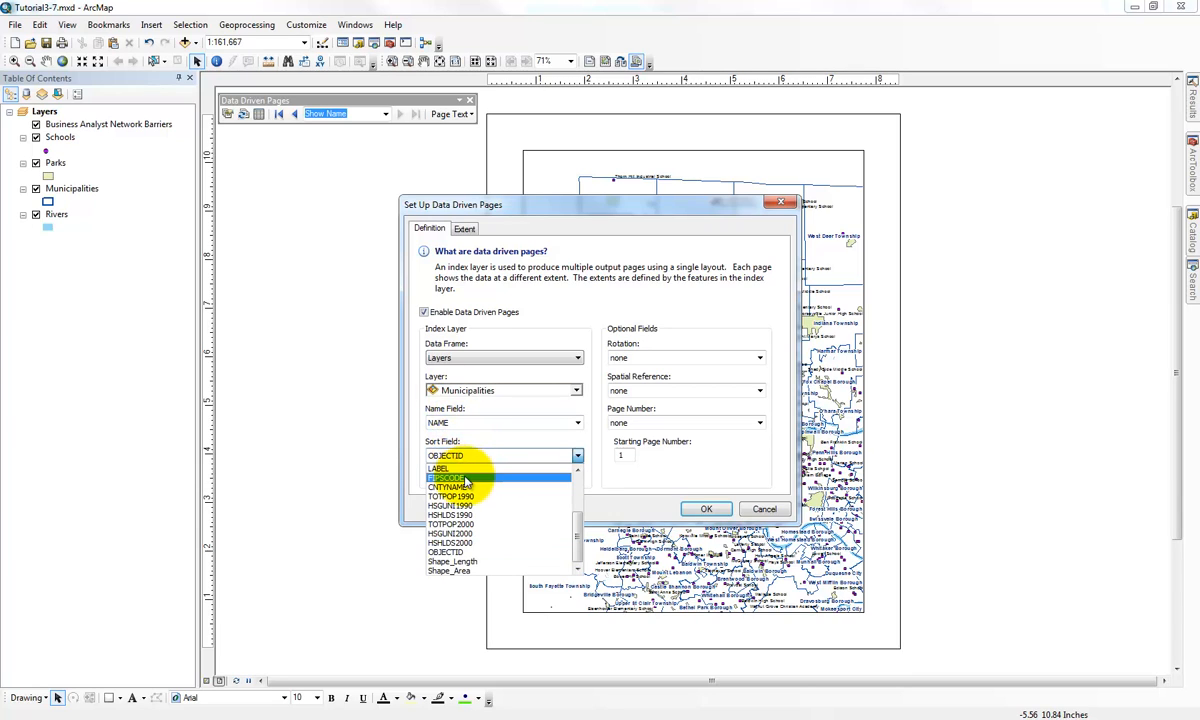
scroll(478, 495, "up", 1)
scroll(478, 495, "up", 2)
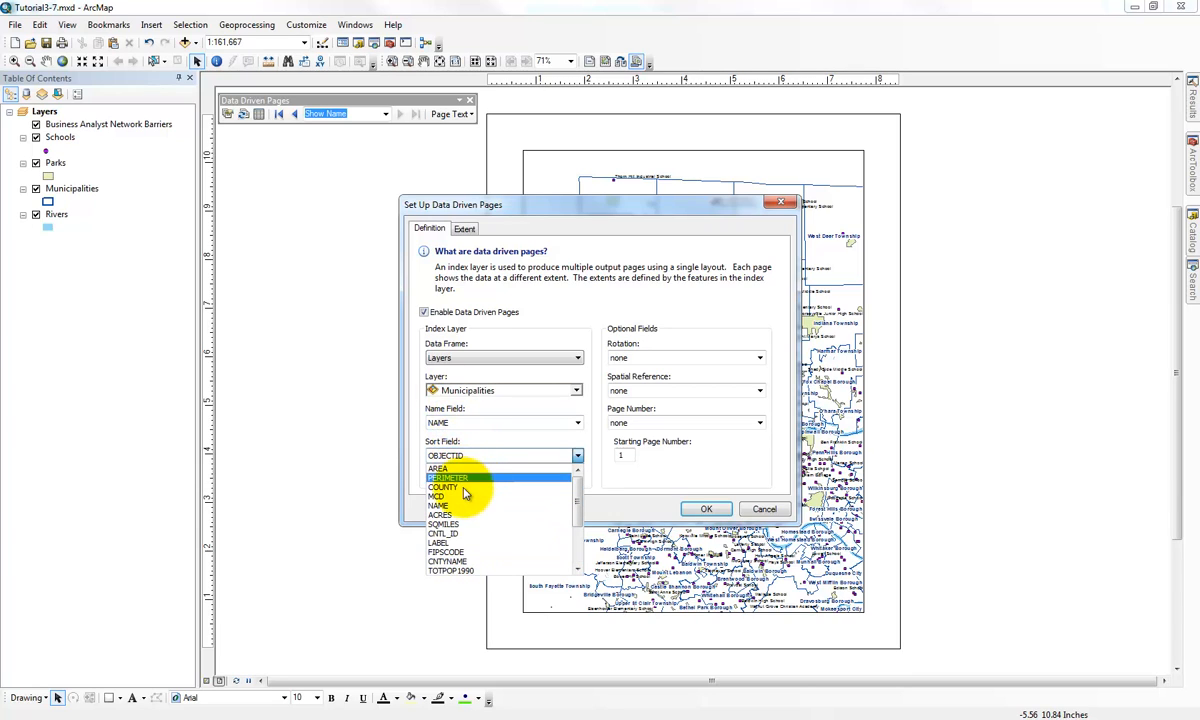
left_click(459, 507)
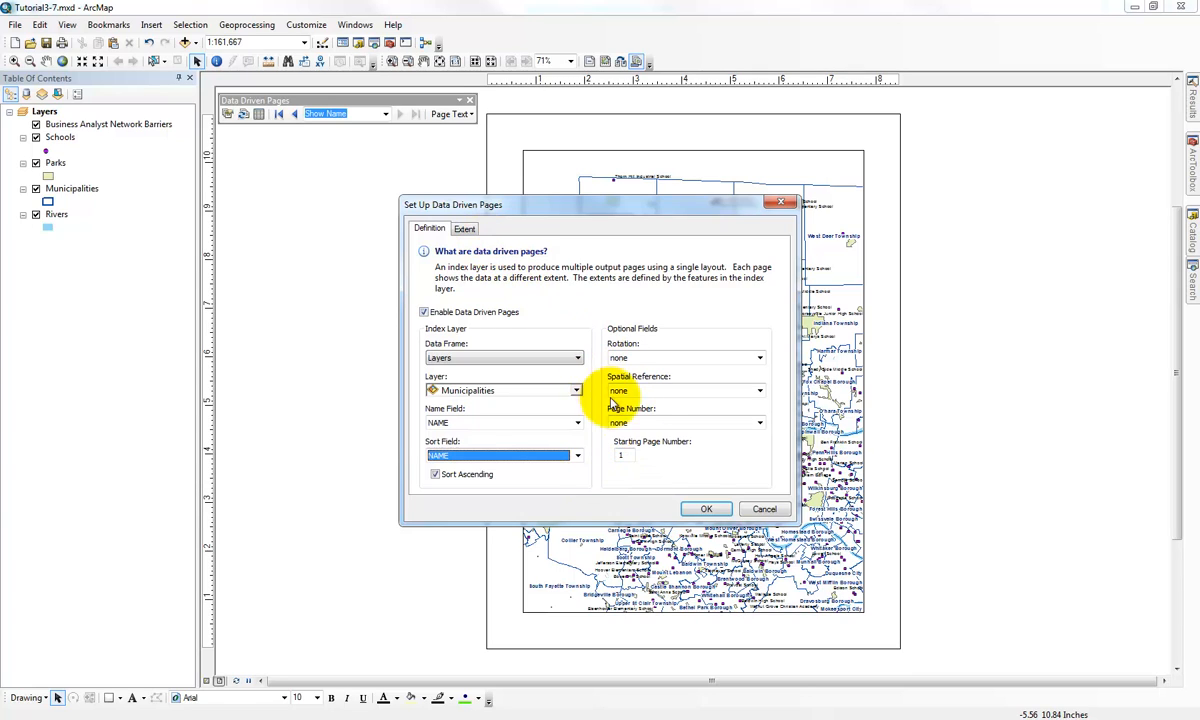
left_click(706, 511)
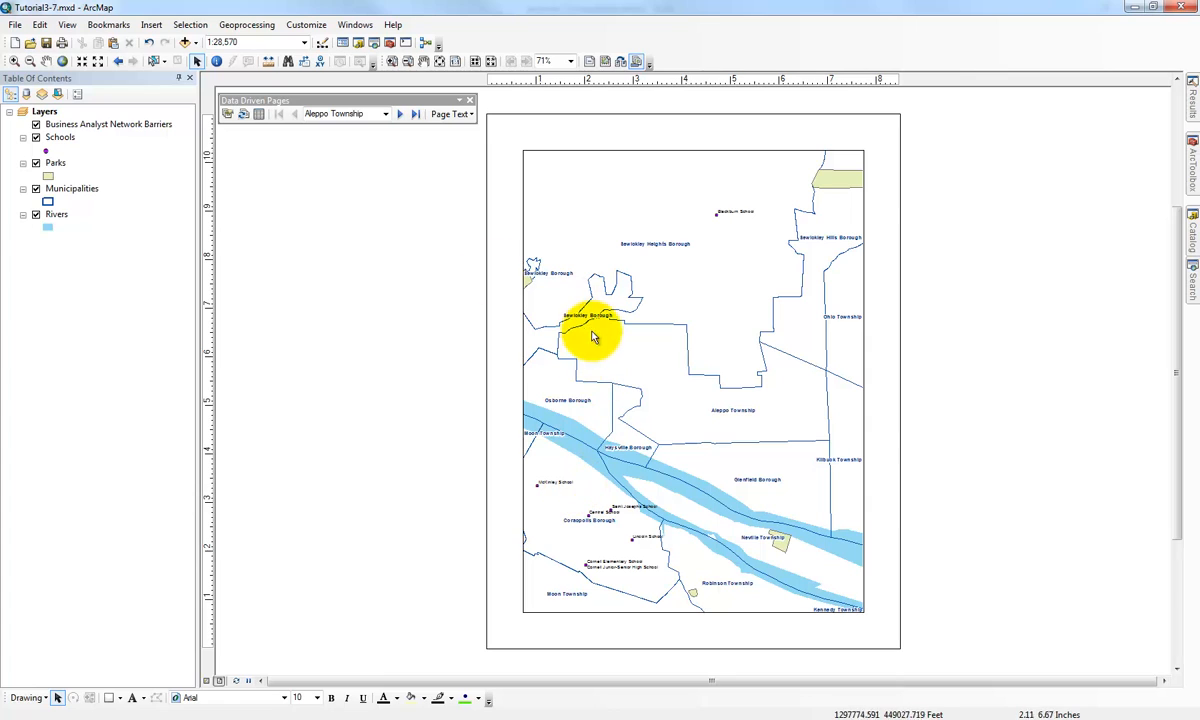
Step: Page forward through the municipality map pages from Aleppo Township to Baldwin Township
left_click(401, 115)
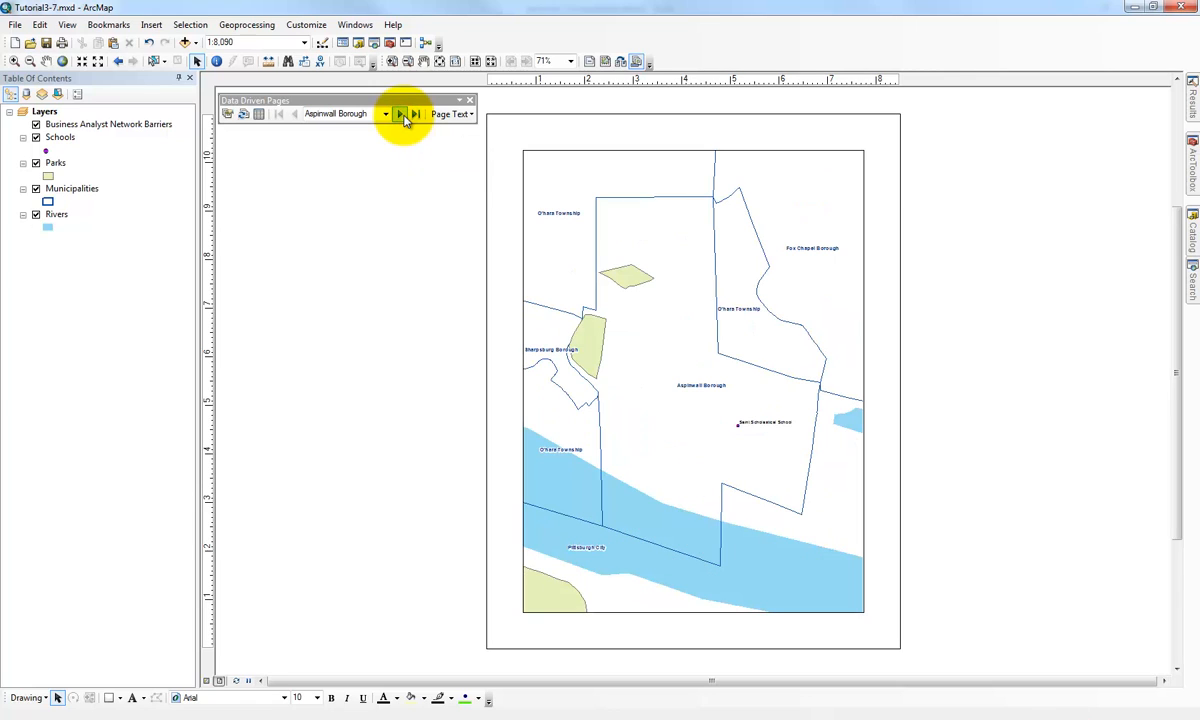
left_click(312, 114)
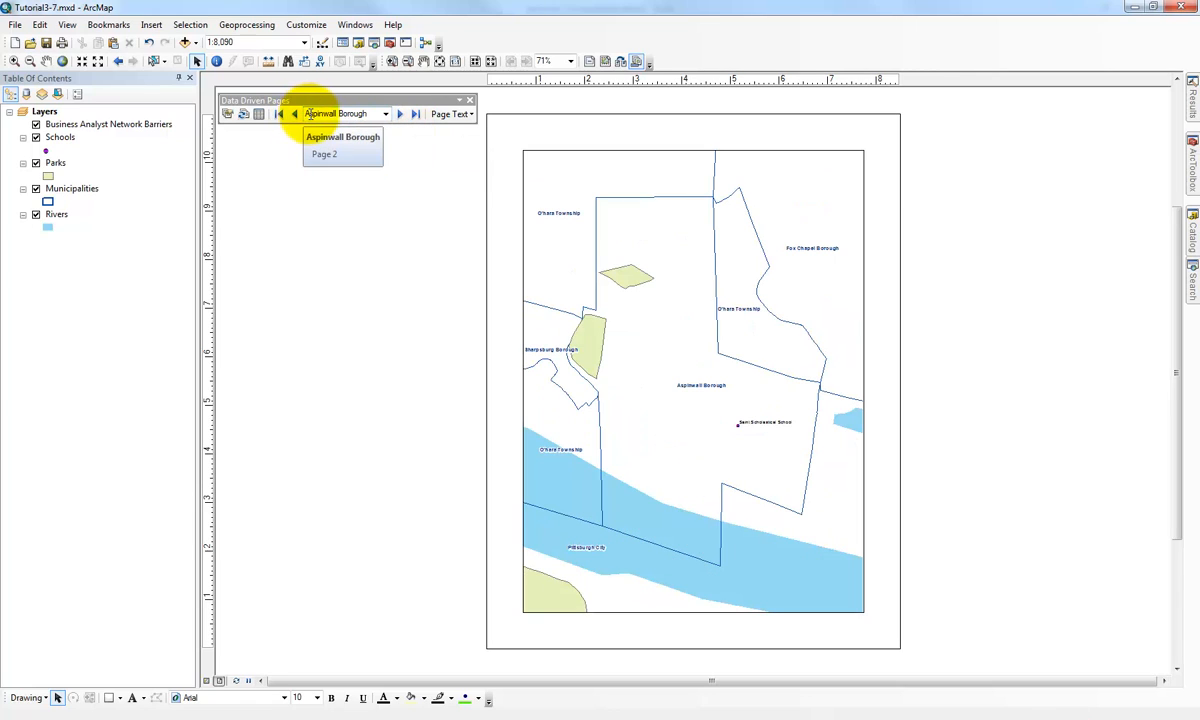
left_click(397, 116)
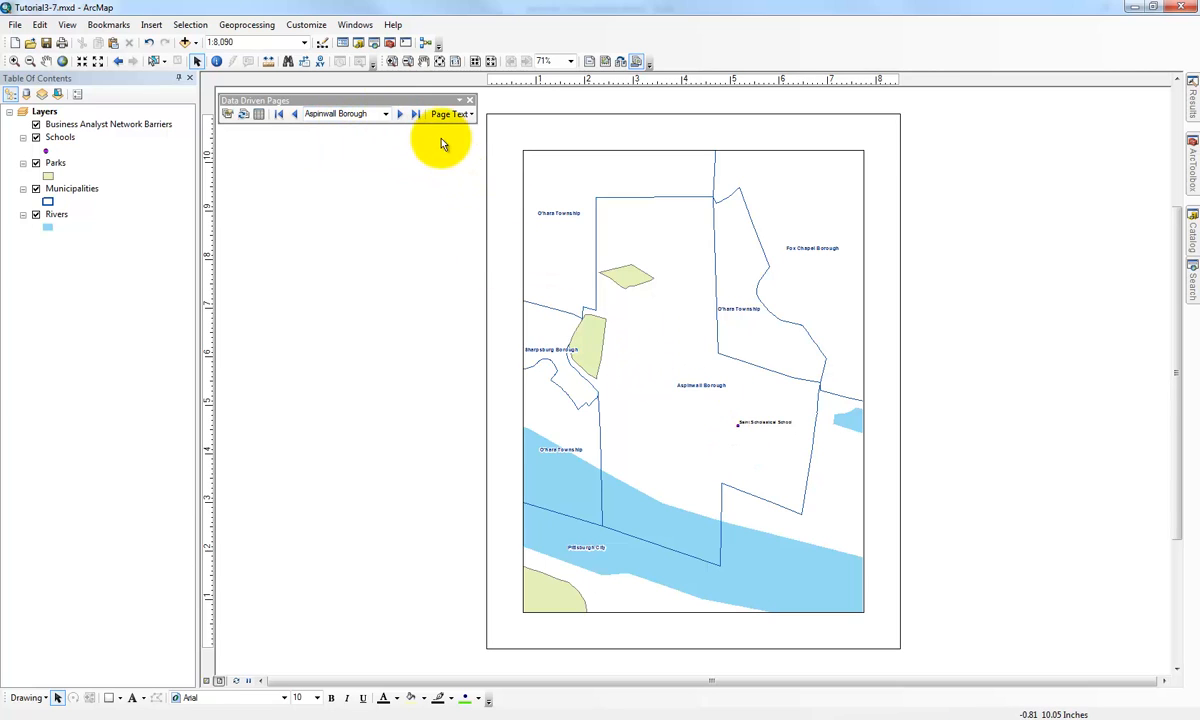
left_click(404, 118)
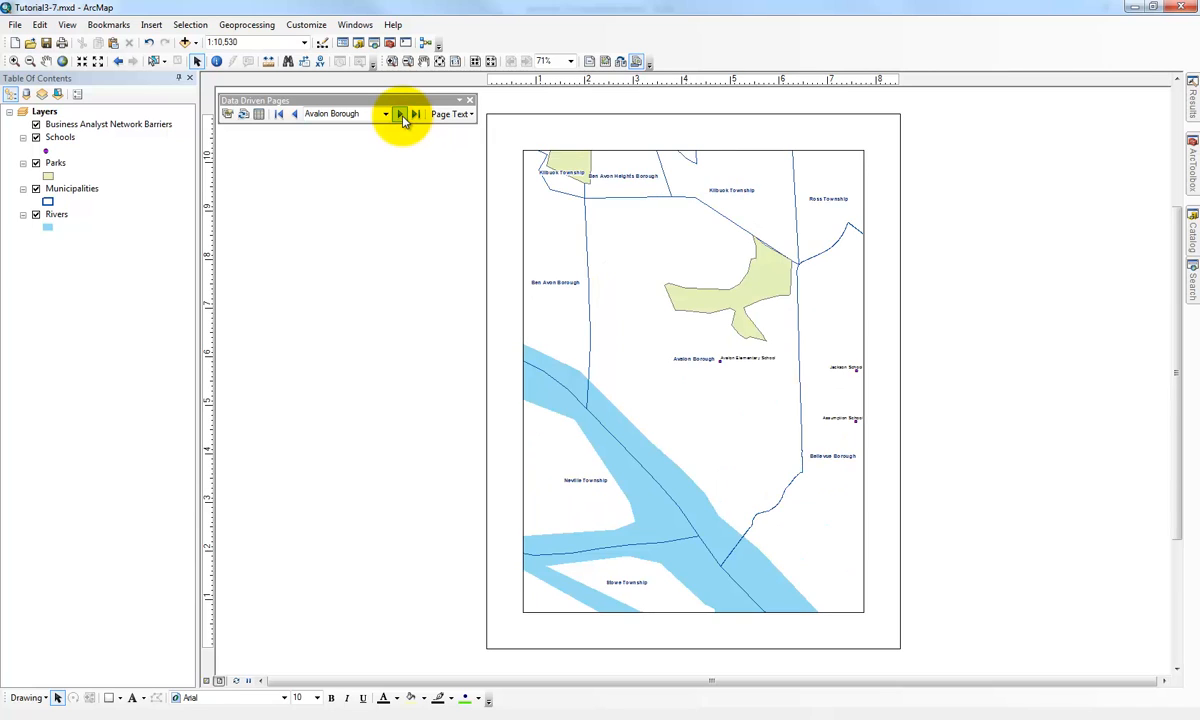
left_click(402, 116)
left_click(402, 117)
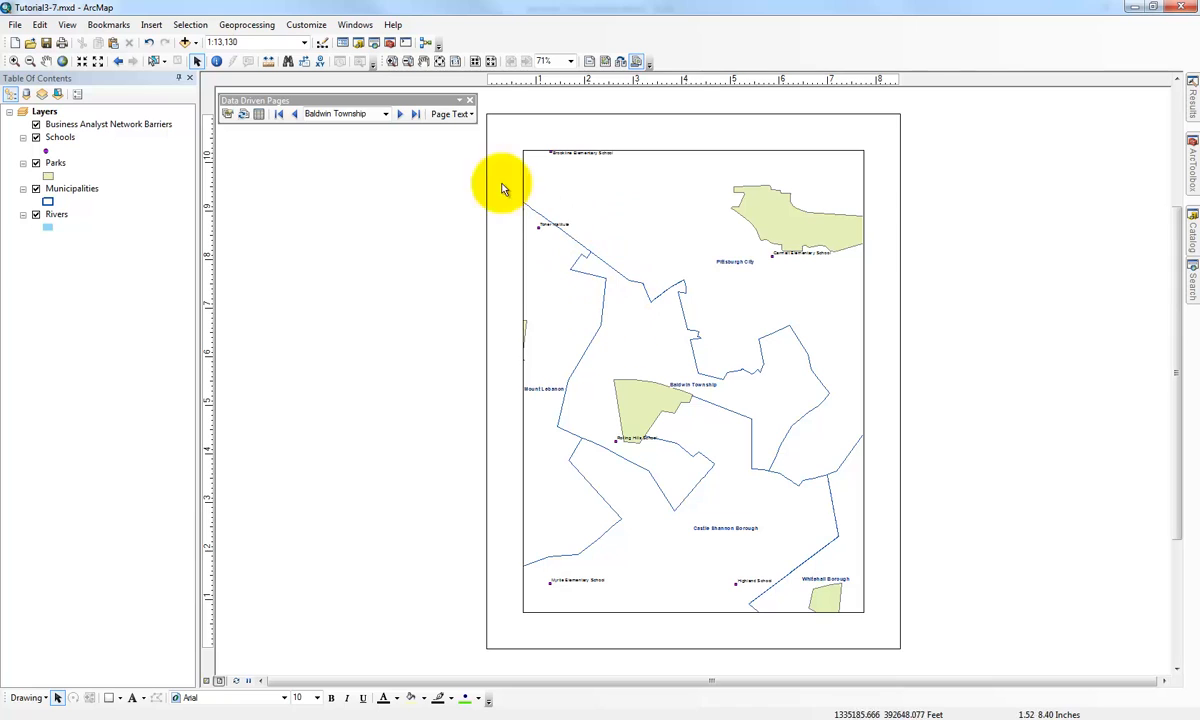
Step: Insert the data driven page name as dynamic text and place it just above the data frame's upper-left corner
left_click(151, 25)
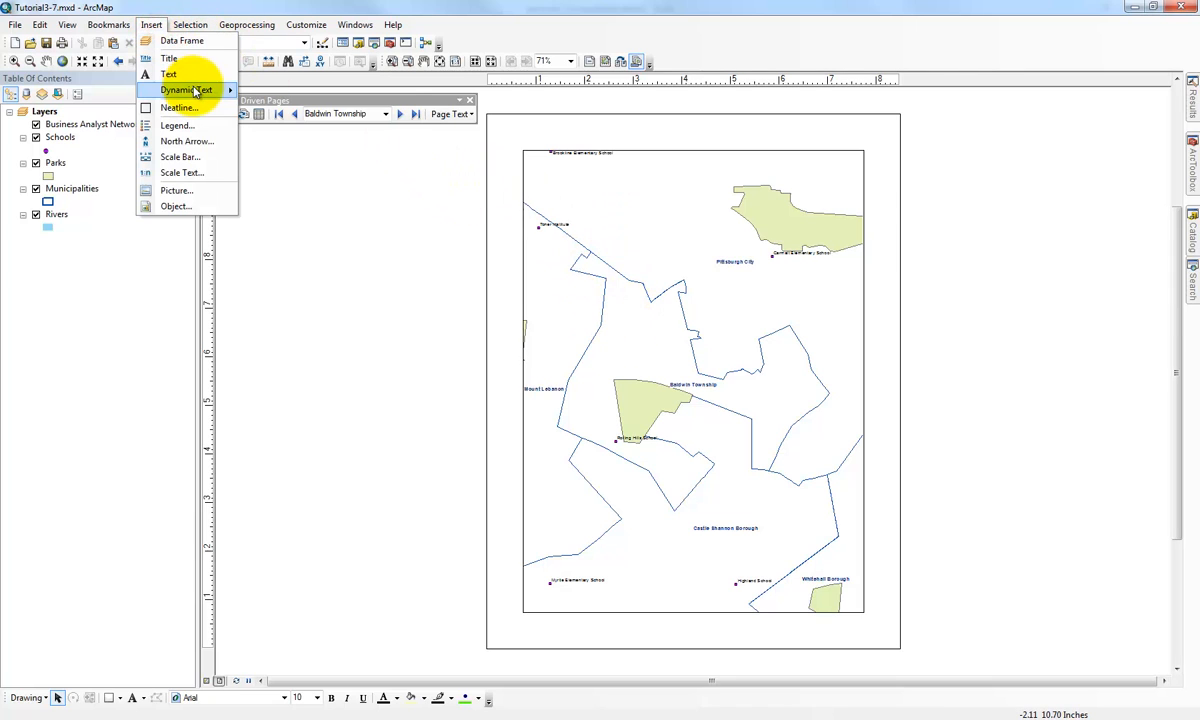
mouse_move(195, 92)
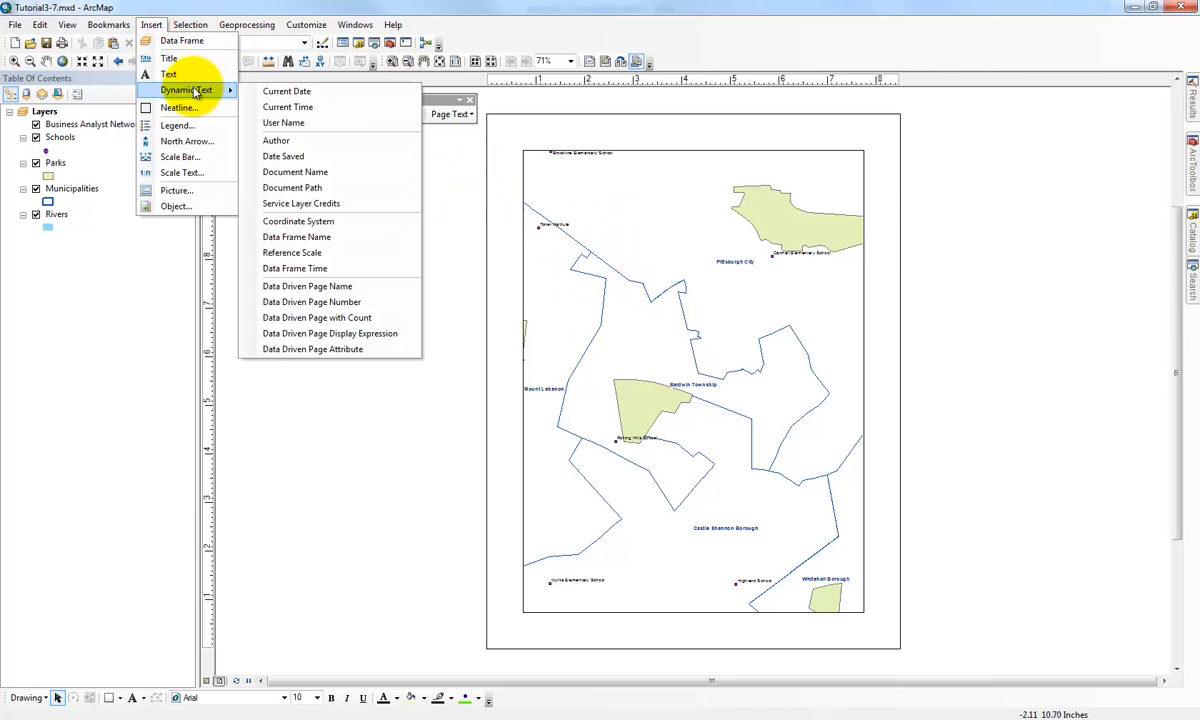
left_click(351, 287)
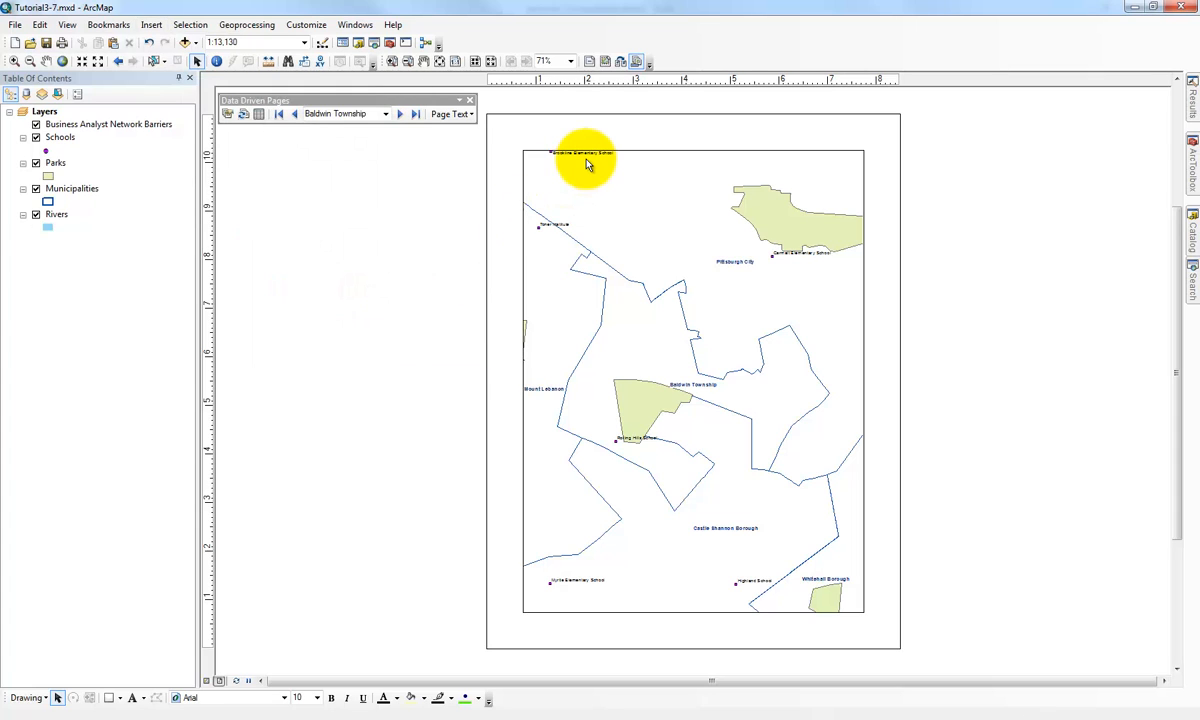
left_click_drag(578, 158, 551, 149)
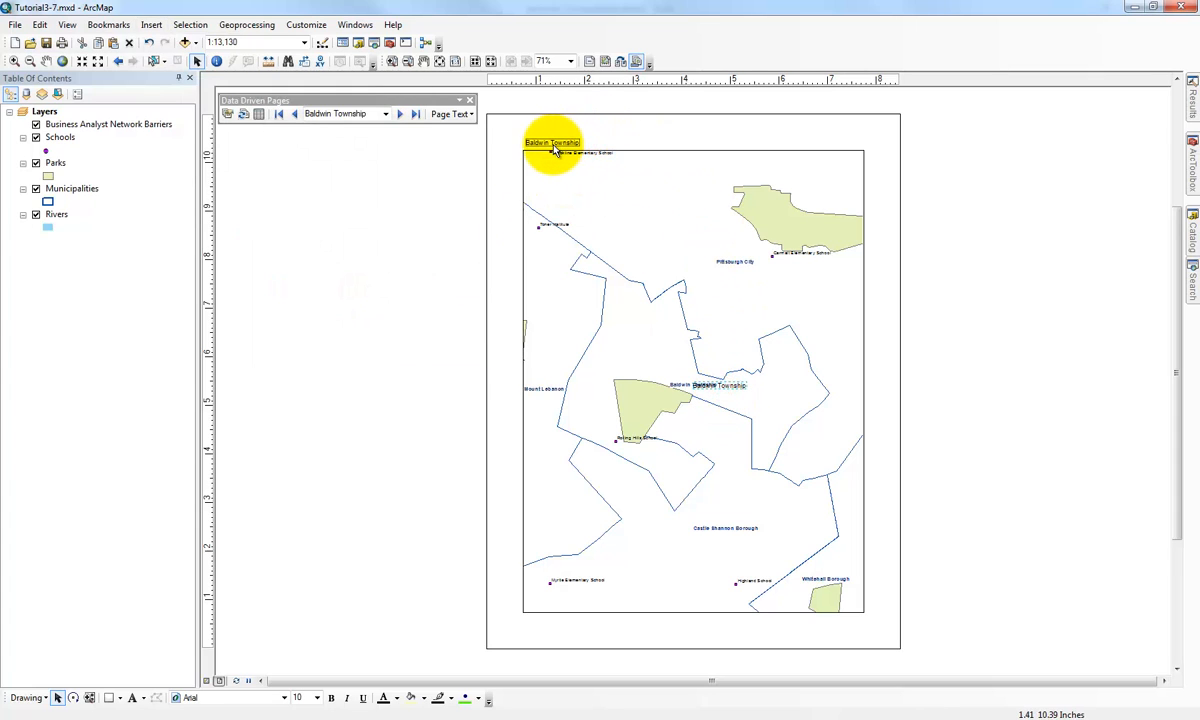
Step: Add two vertical and two horizontal layout guides about 0.2 inches inside the page edges
left_click(497, 88)
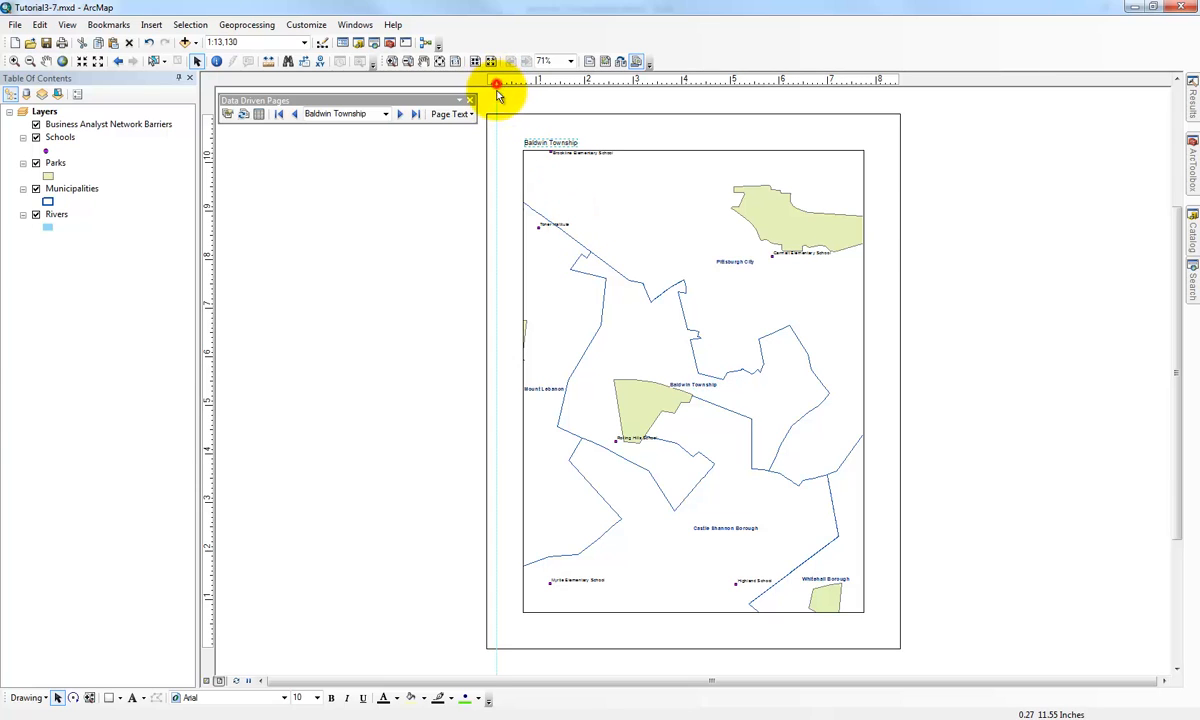
left_click(208, 124)
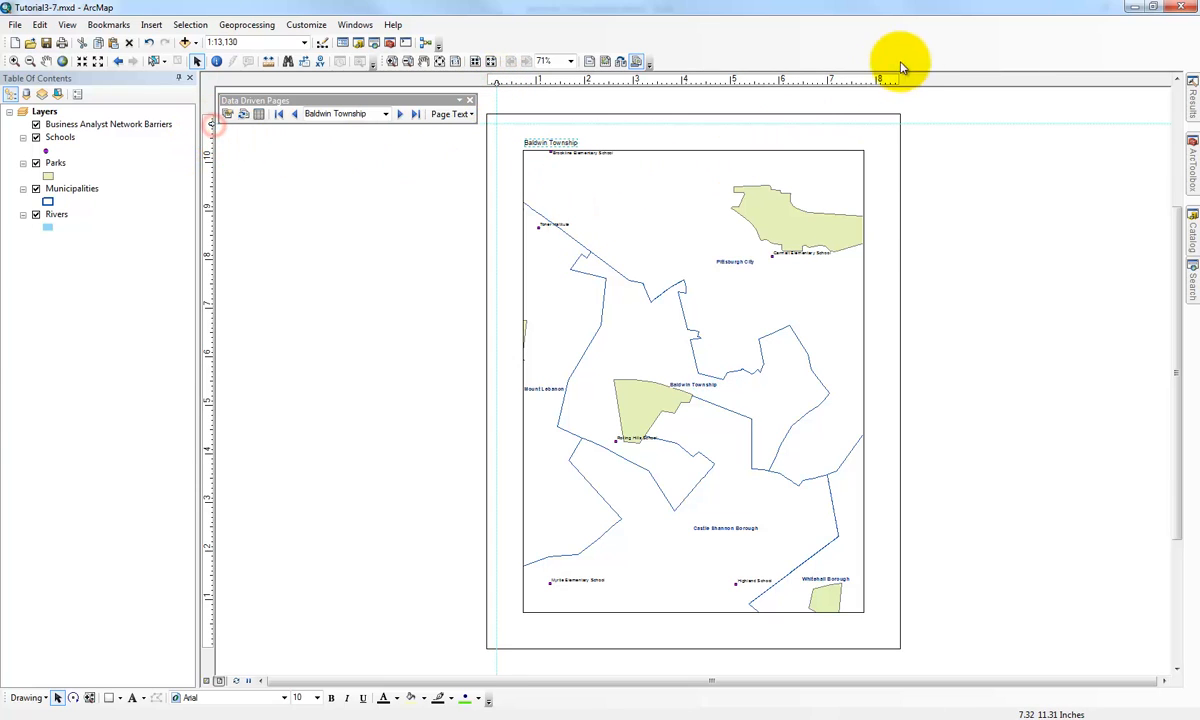
left_click(890, 84)
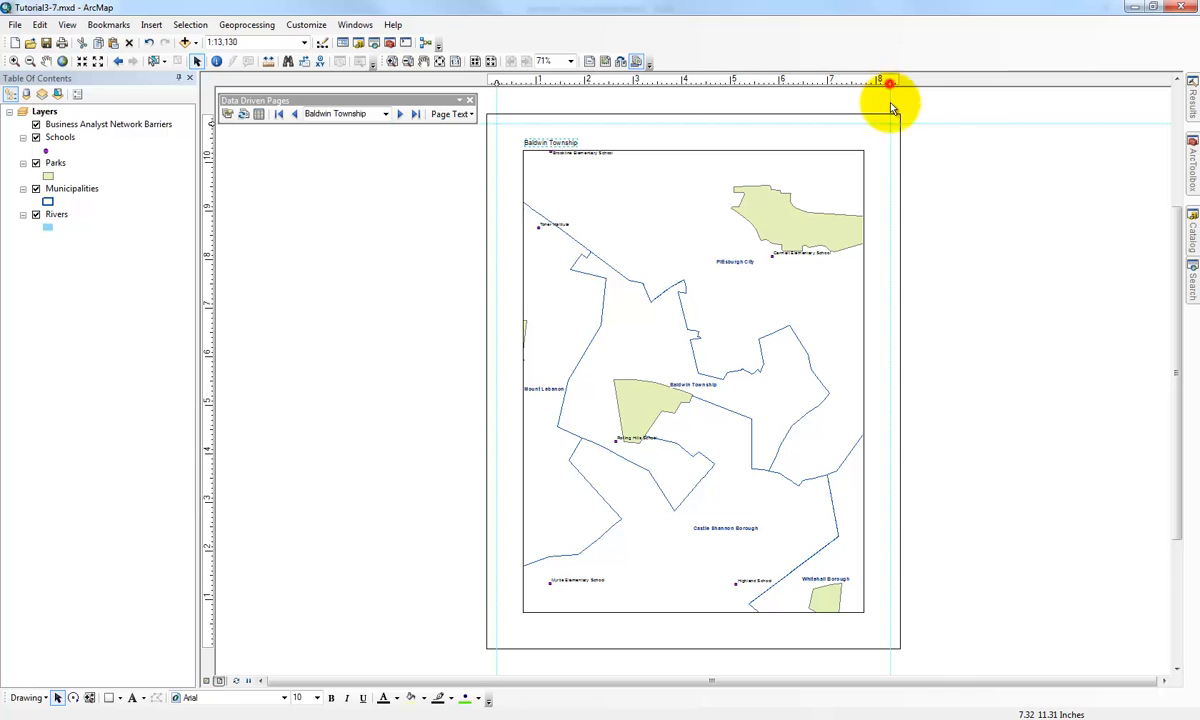
left_click(213, 637)
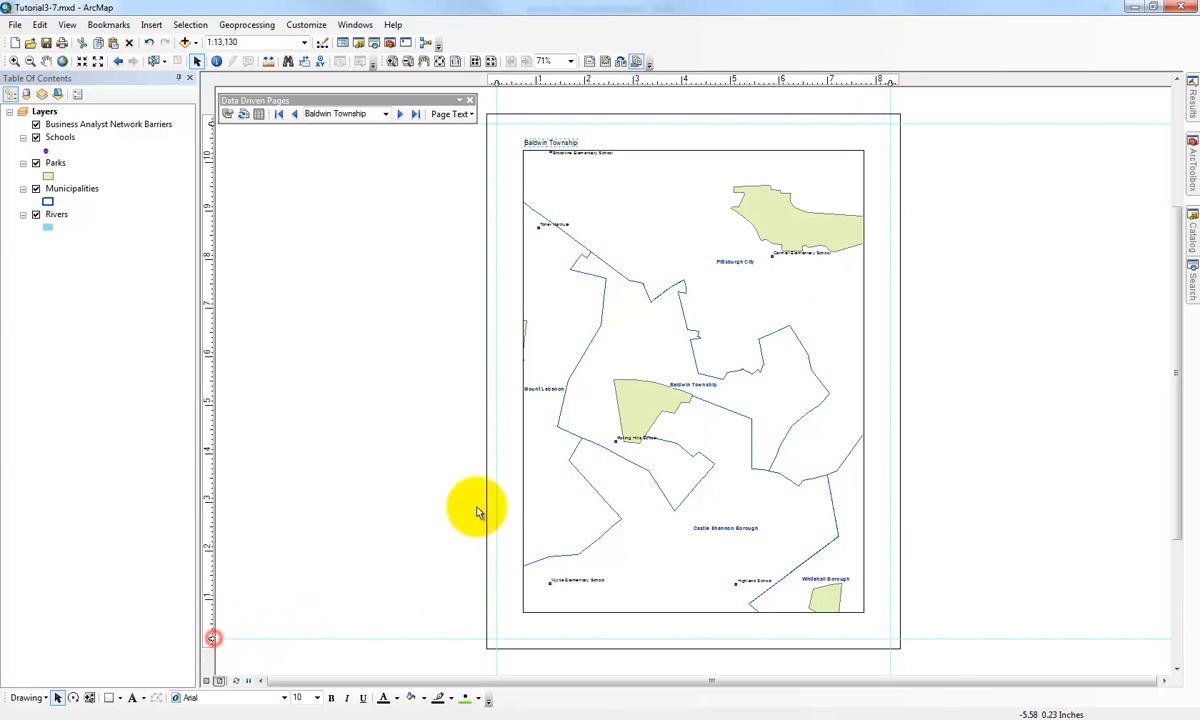
Step: Move the data frame to the lower-left guide intersection and enlarge it to the right guide, leaving title space above
left_click(609, 516)
left_click_drag(634, 523, 608, 550)
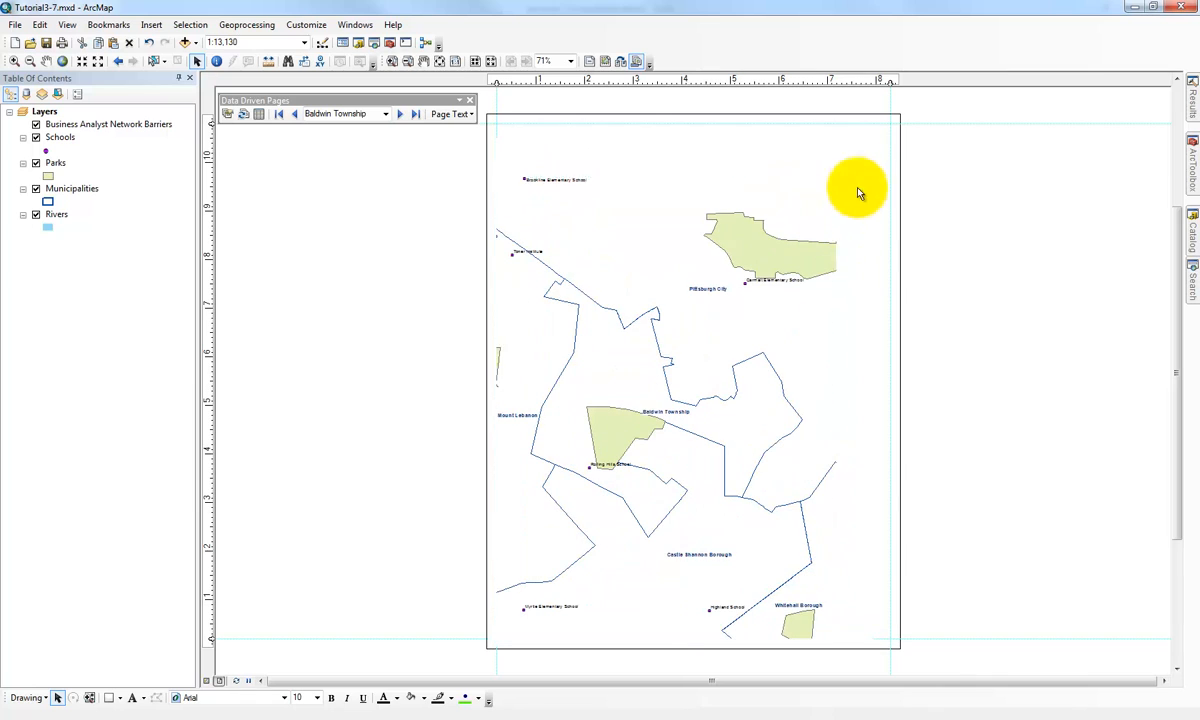
left_click_drag(838, 178, 891, 170)
left_click(1046, 233)
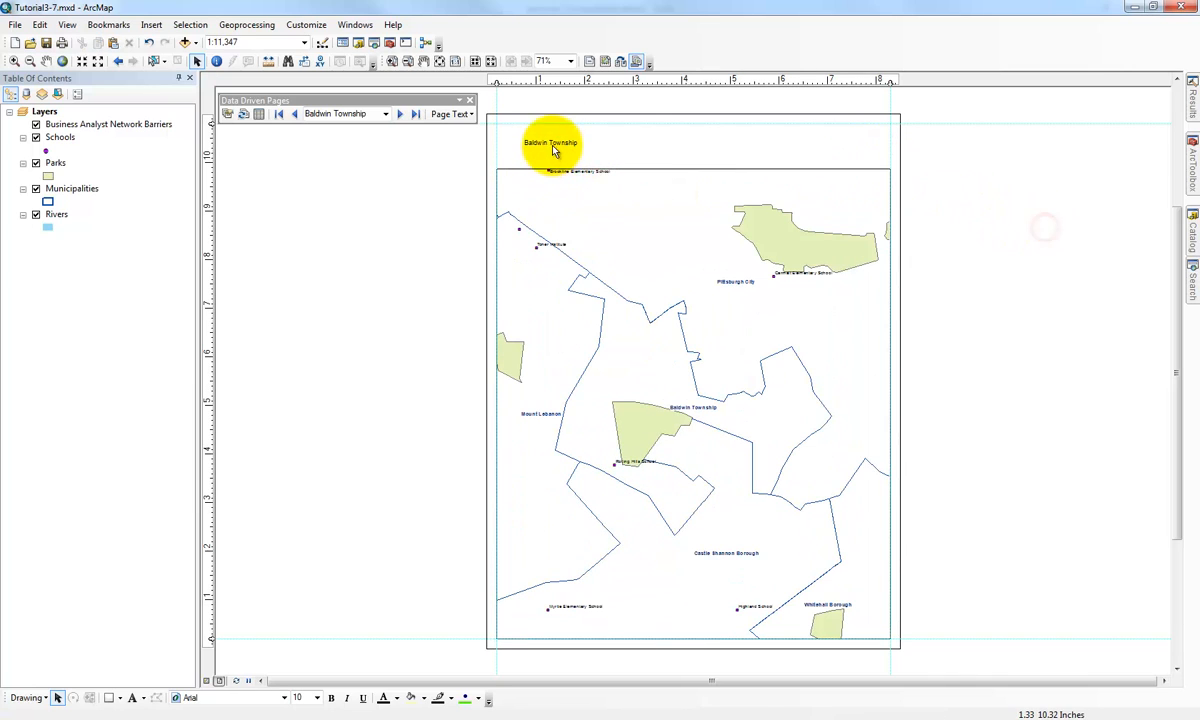
Step: Set the page name text to size 24 and center it above the data frame
left_click(550, 142)
type("10")
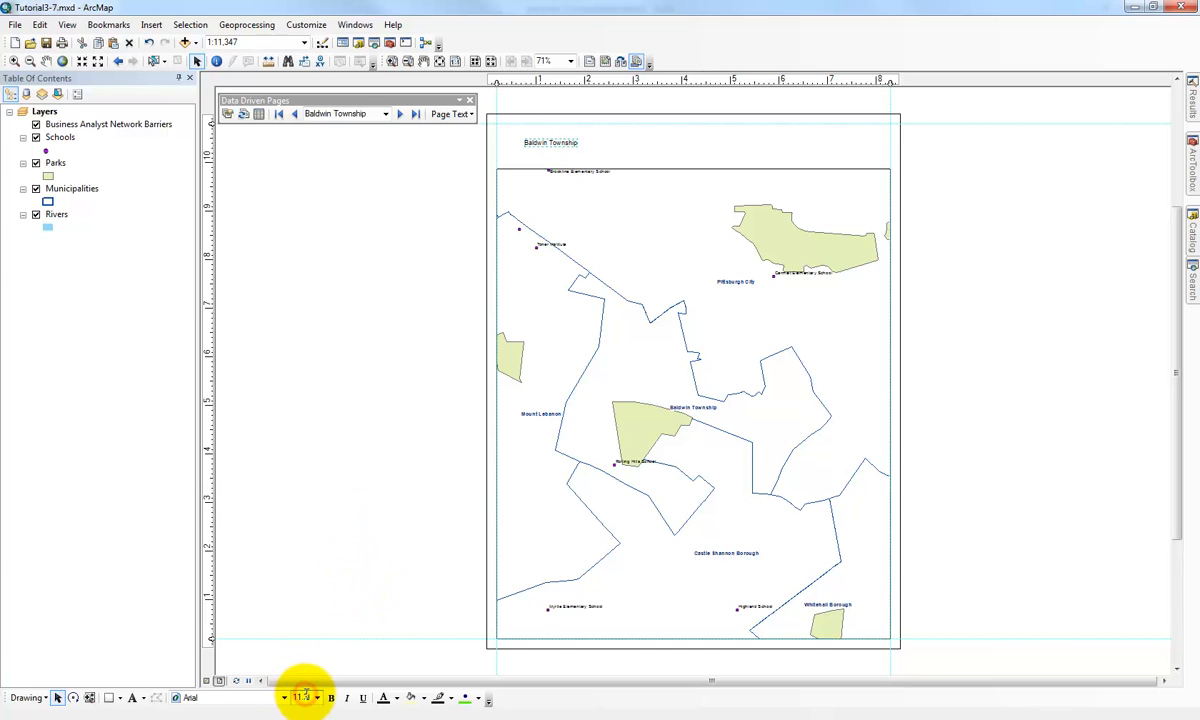
key("Return")
type("20")
key("Return")
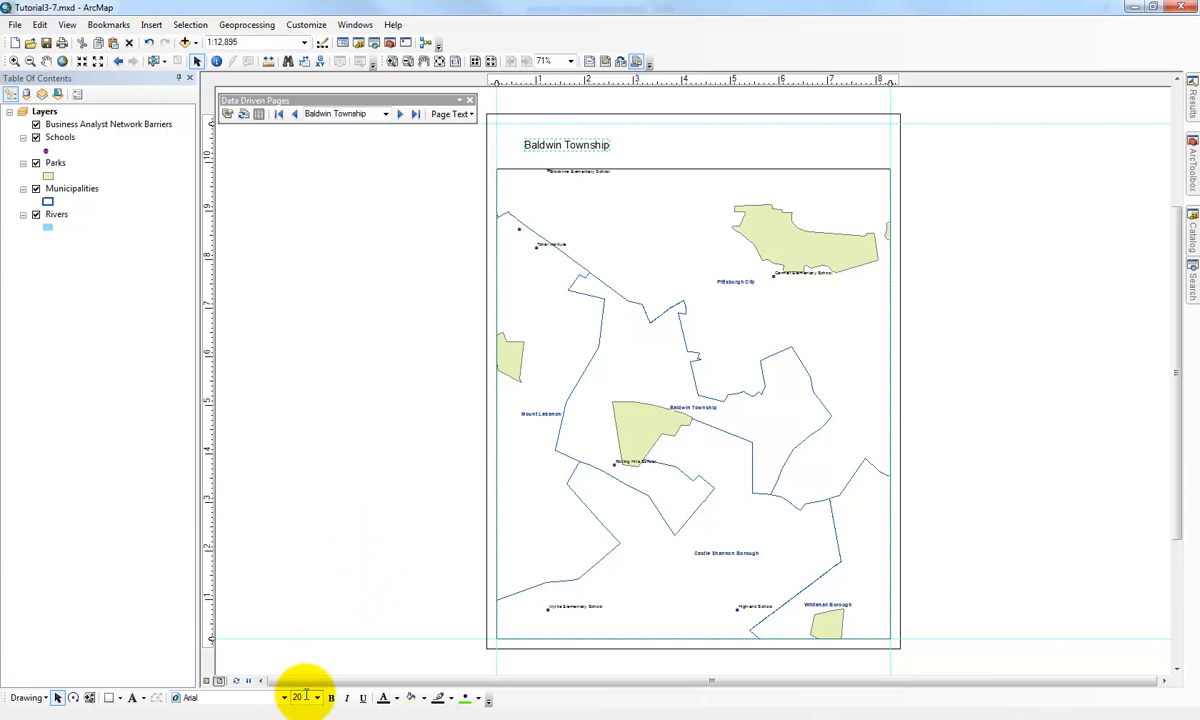
key("Return")
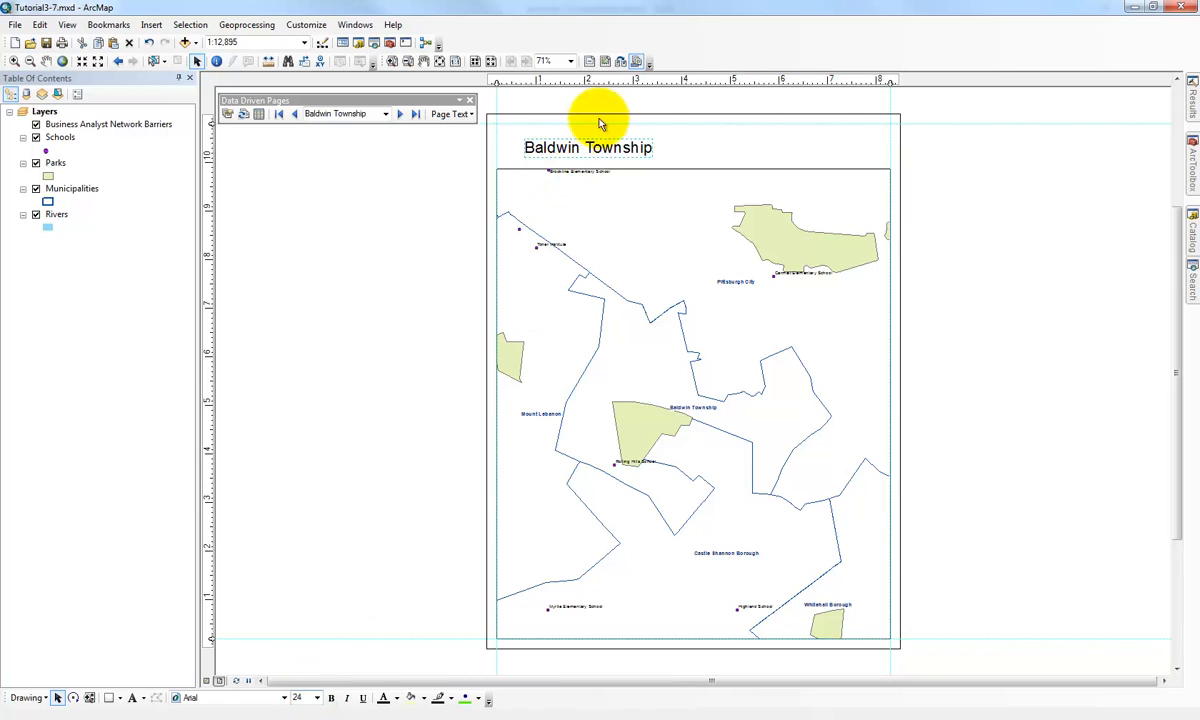
left_click_drag(608, 147, 703, 147)
Step: Add a horizontal guide at about 1 inch and raise the data frame's bottom edge to it
left_click(216, 604)
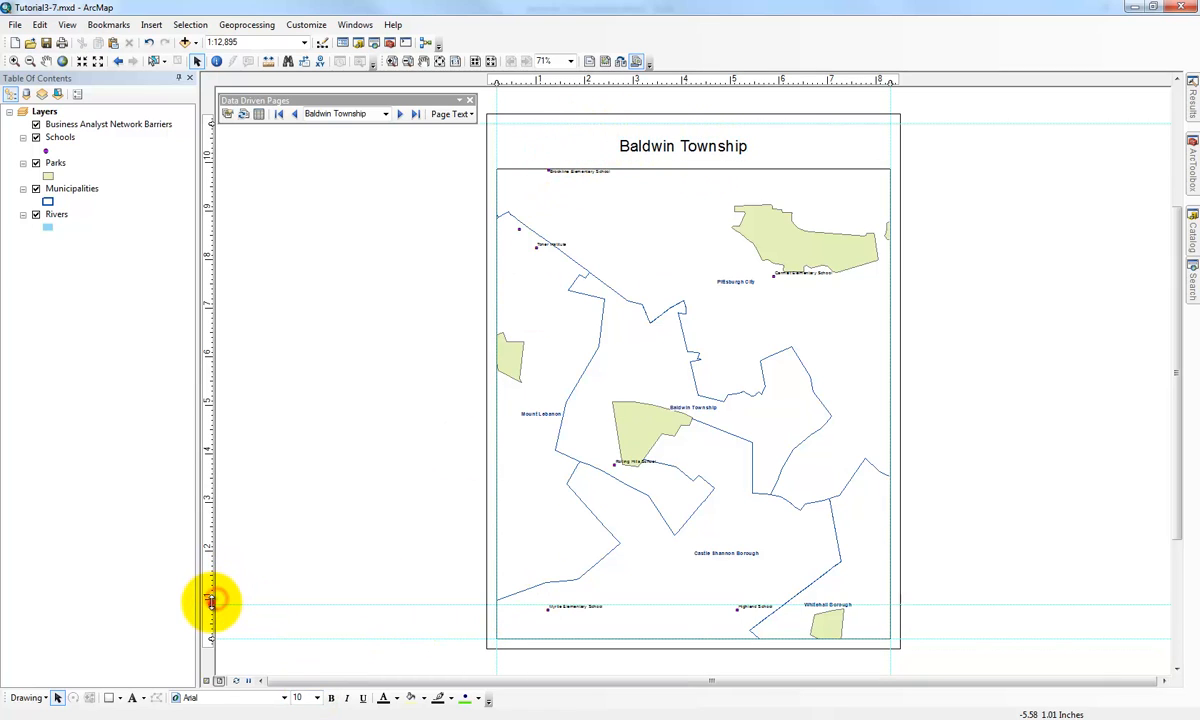
left_click(711, 637)
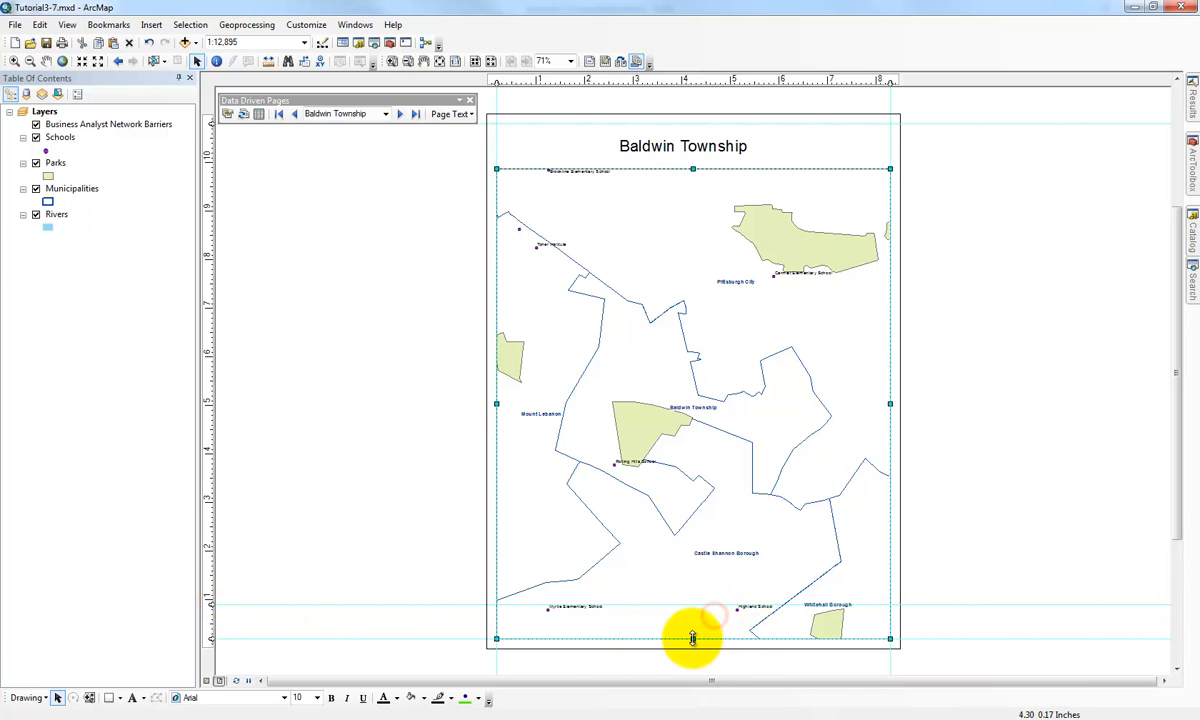
left_click_drag(692, 637, 695, 605)
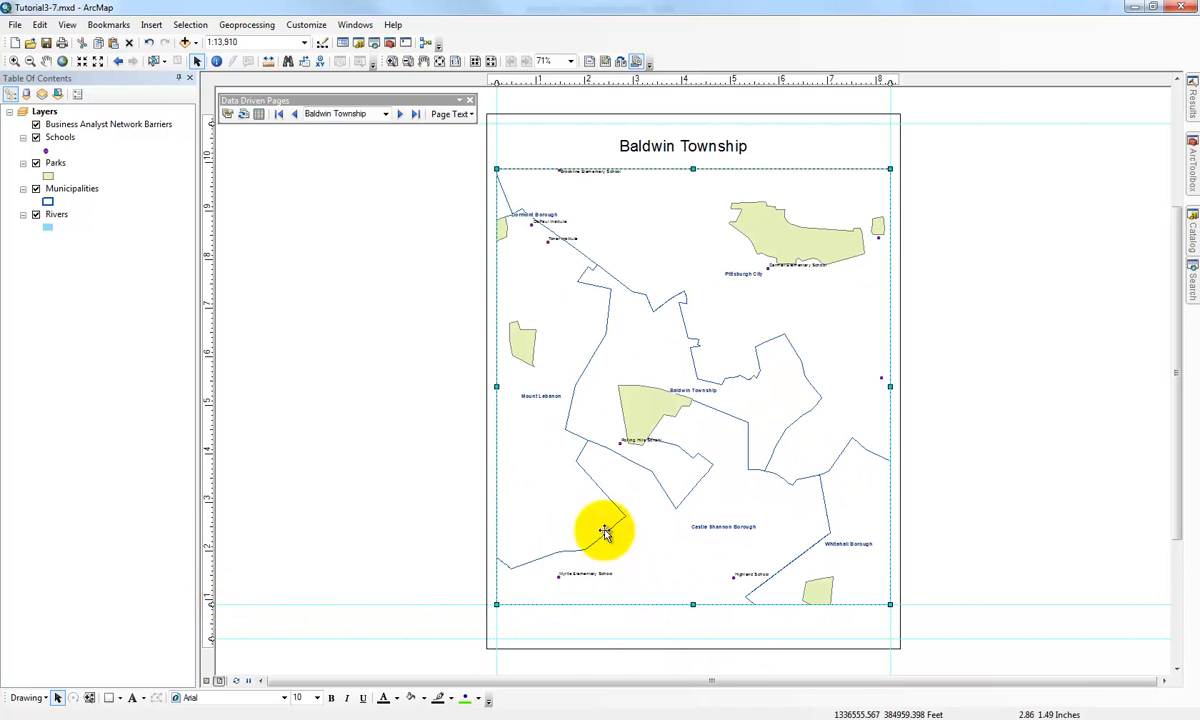
left_click(412, 437)
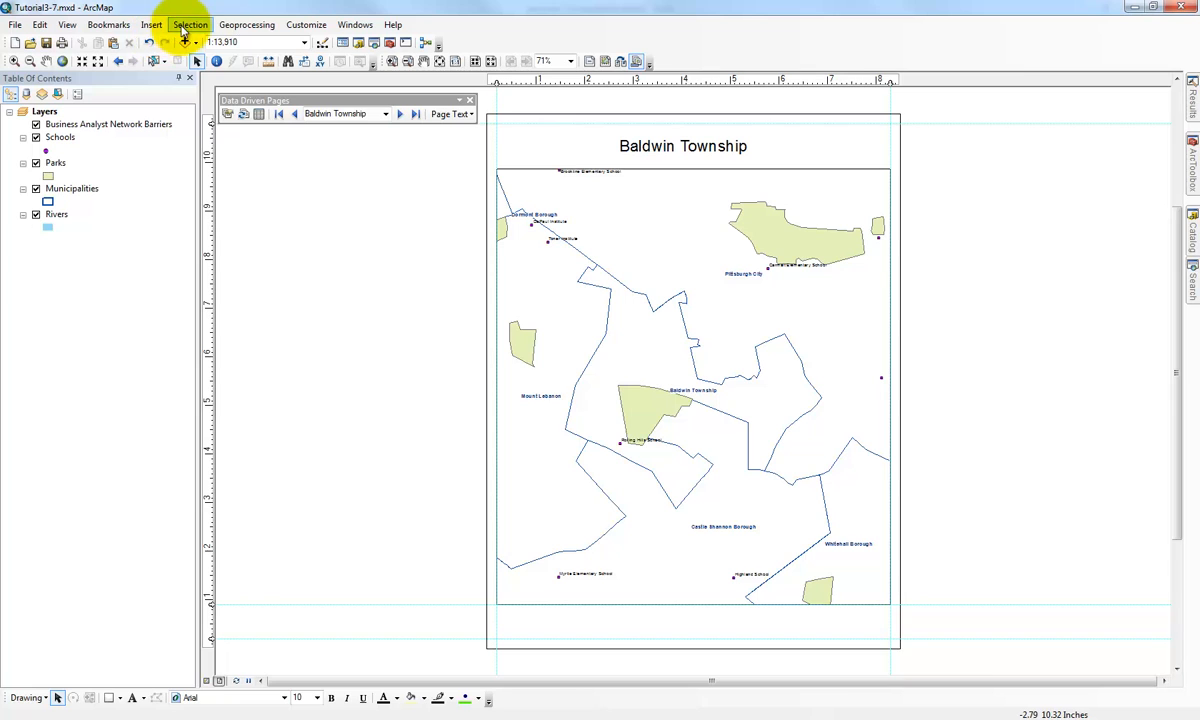
Step: Insert a legend with only Schools and Parks, removing Municipalities and Rivers and keeping the remaining wizard settings at their defaults
left_click(151, 24)
left_click(178, 127)
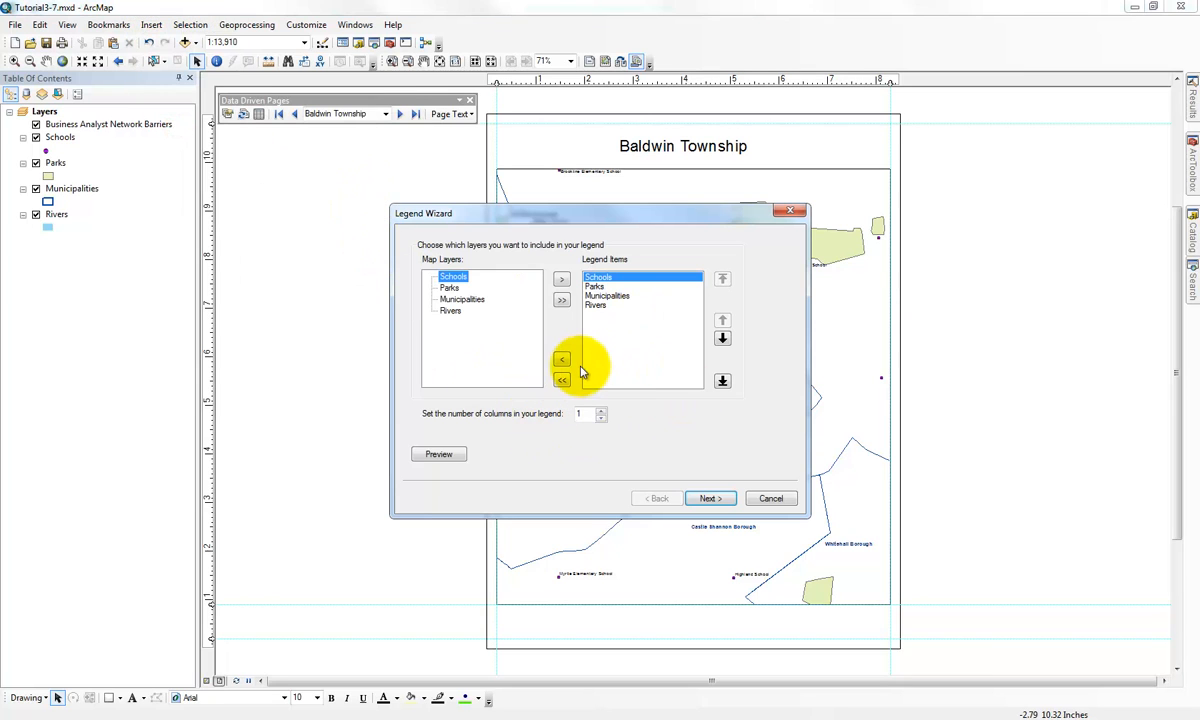
left_click(606, 296)
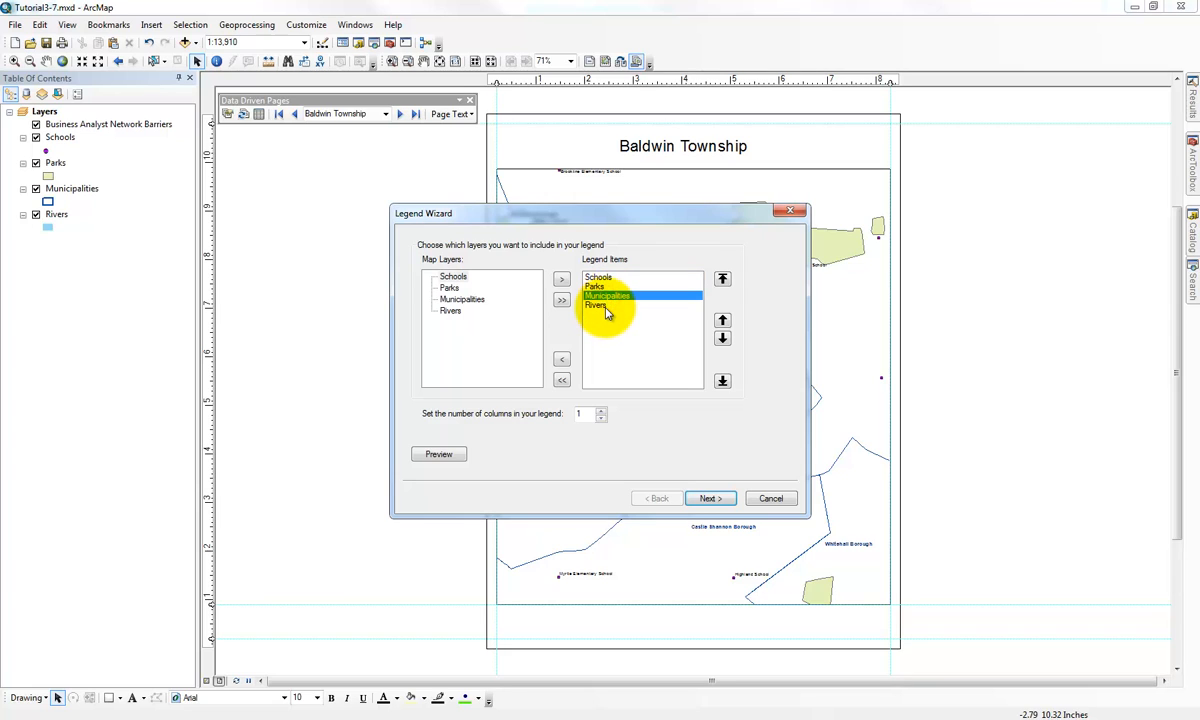
left_click(600, 306, "shift")
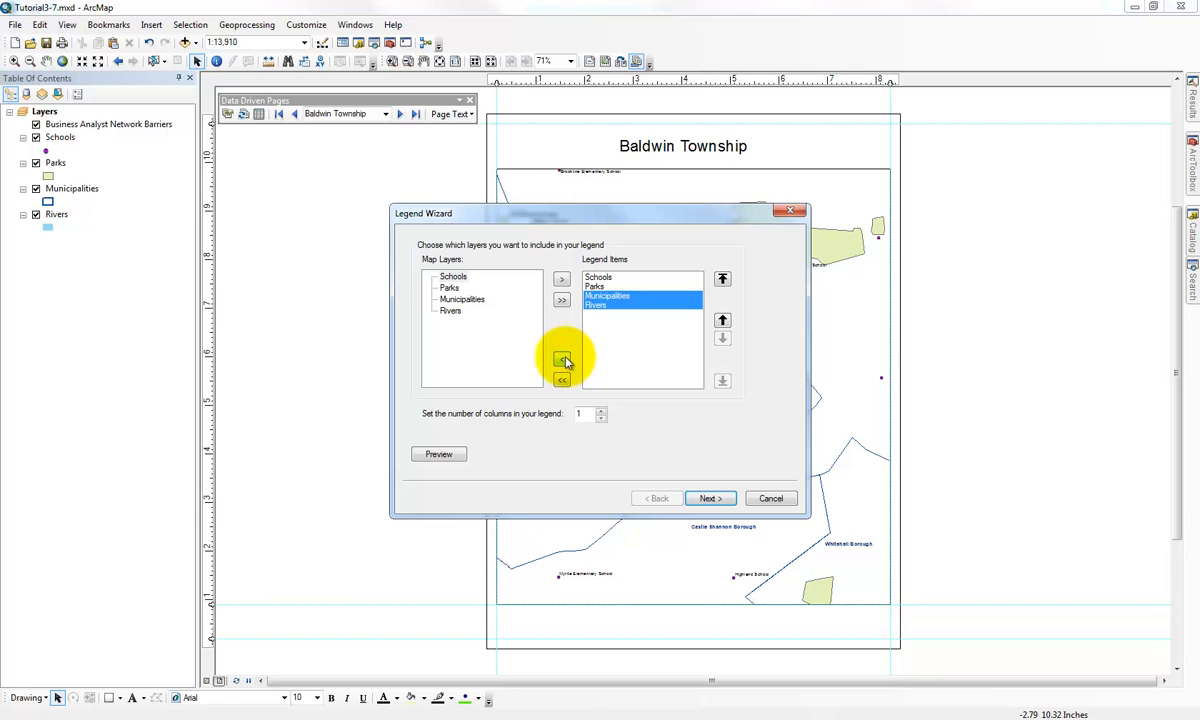
left_click(563, 360)
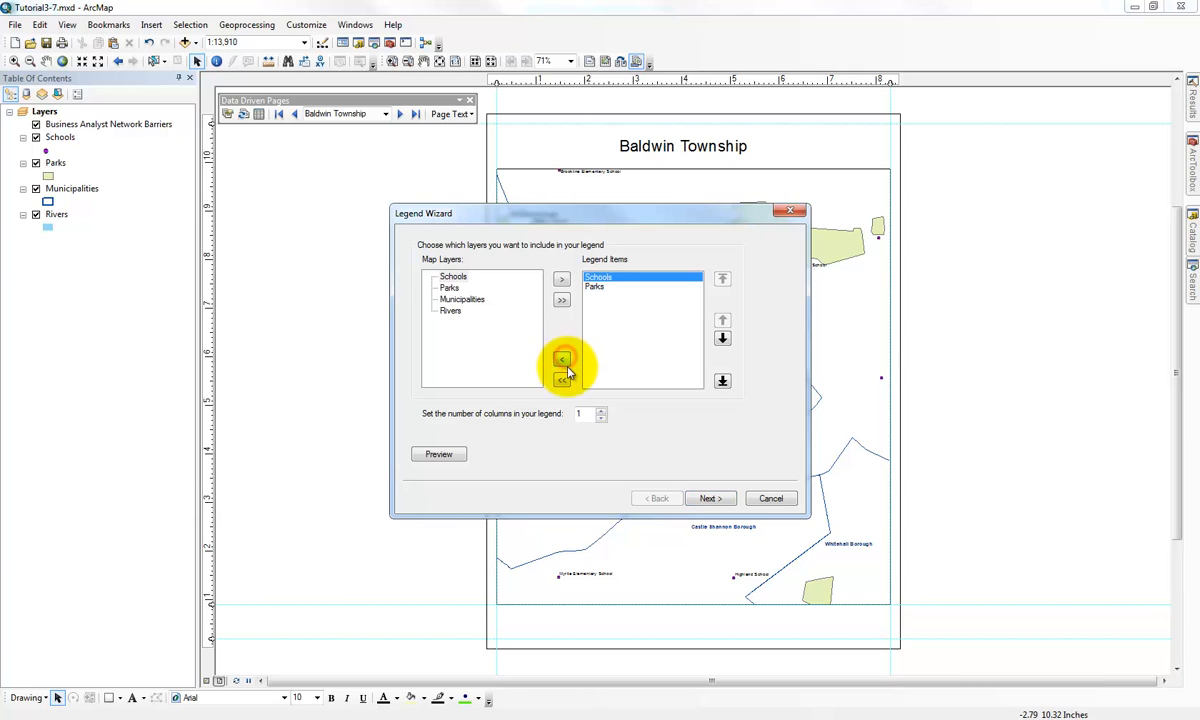
left_click(706, 498)
left_click(709, 499)
left_click(710, 499)
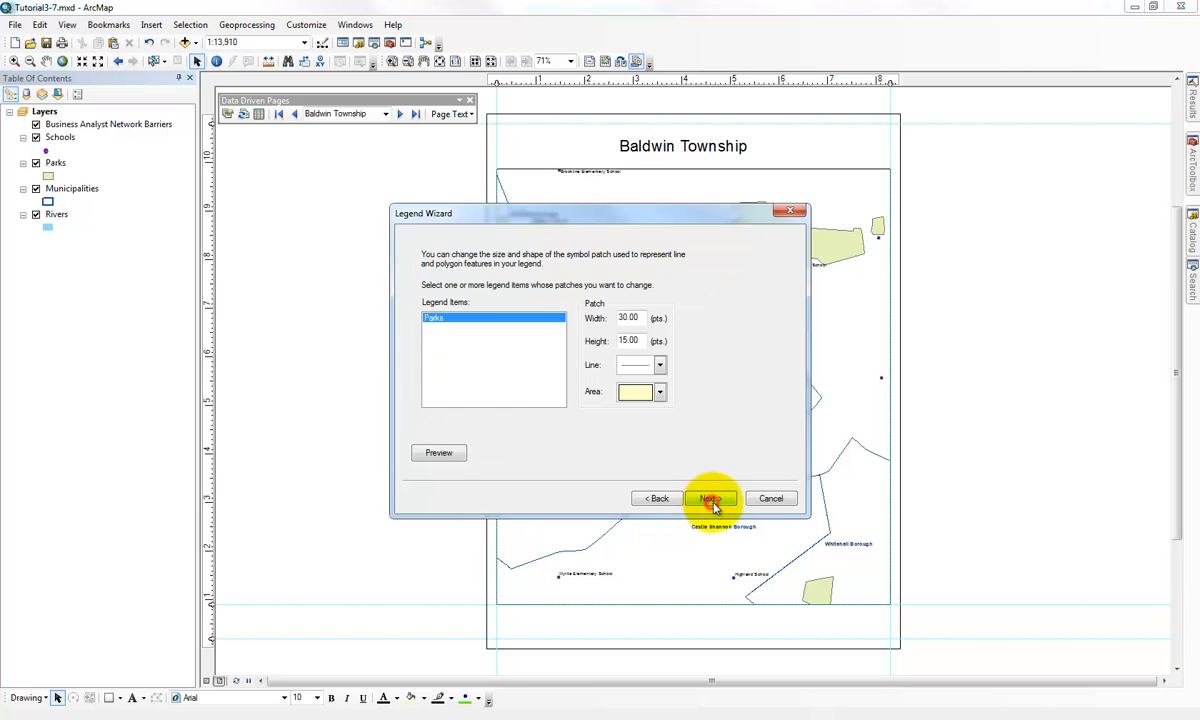
left_click(712, 499)
left_click(716, 499)
Step: Hide the legend's title and move the legend below the data frame, against the right guide
double_click(588, 420)
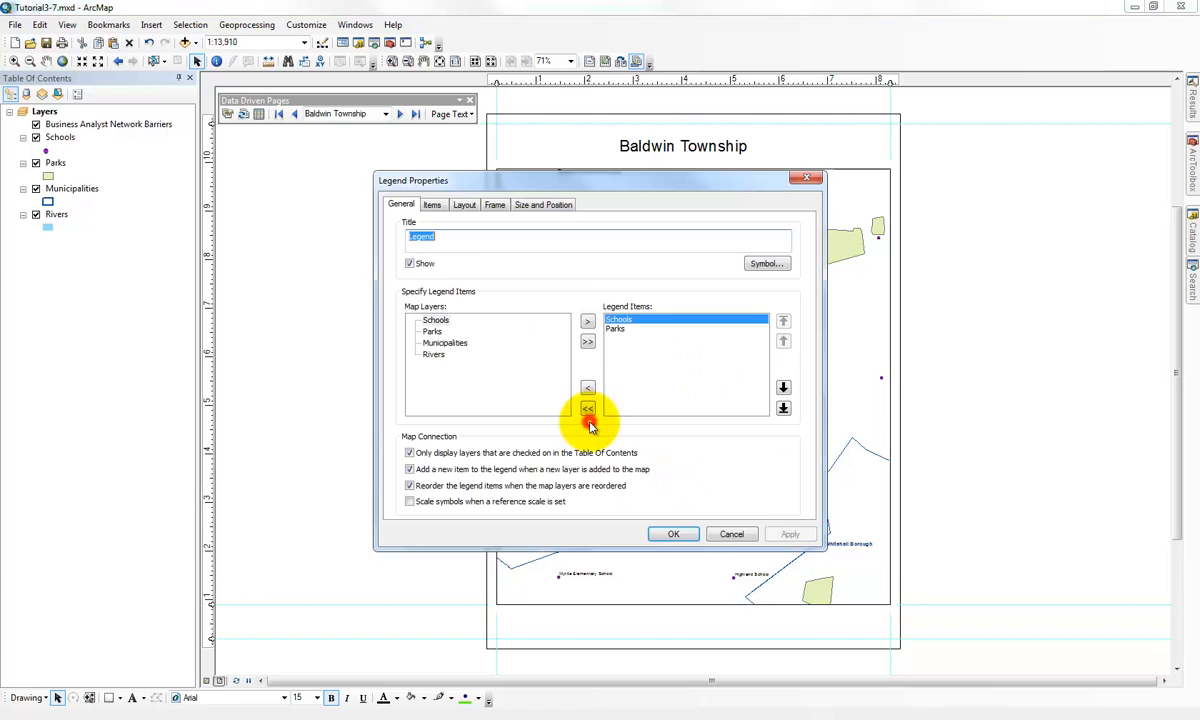
left_click(410, 263)
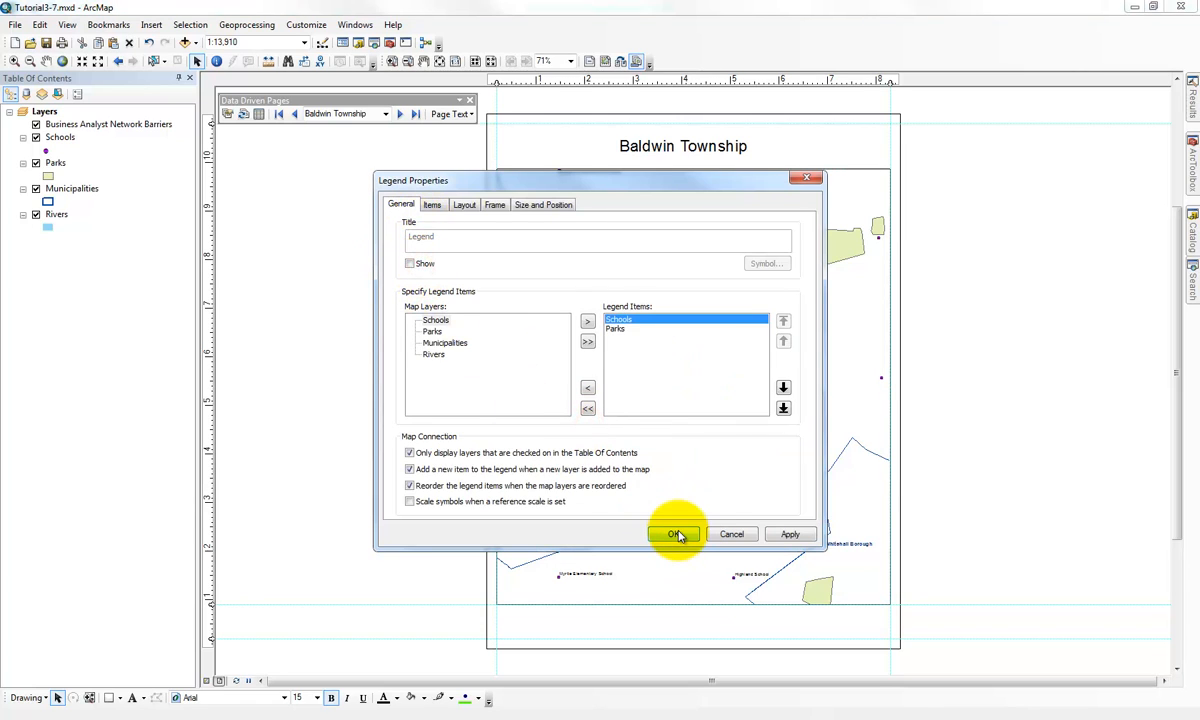
left_click(676, 535)
left_click_drag(603, 440, 868, 621)
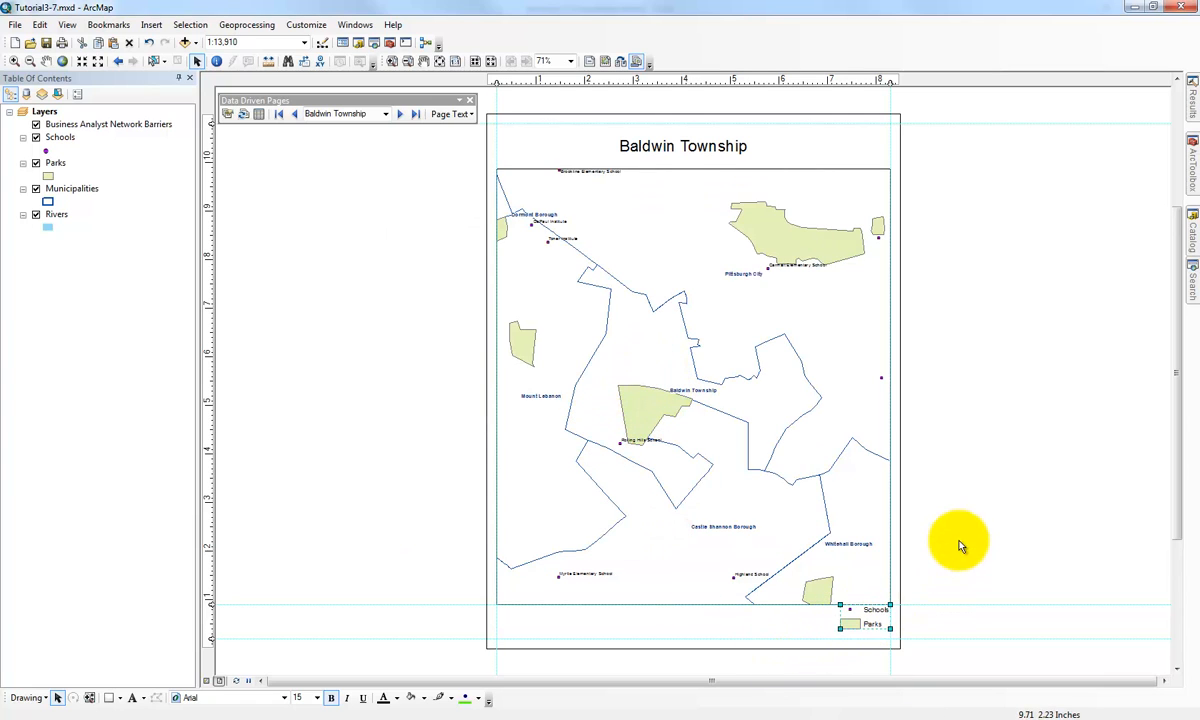
right_click(870, 619)
left_click(891, 581)
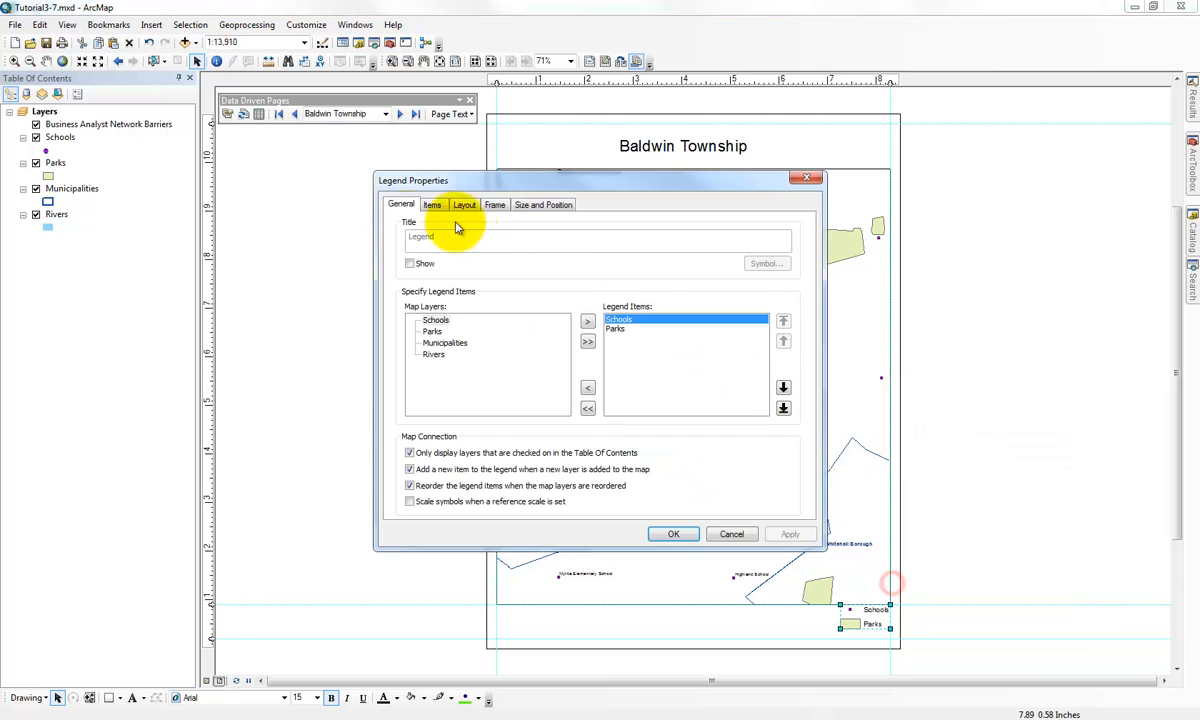
left_click(718, 537)
right_click(885, 606)
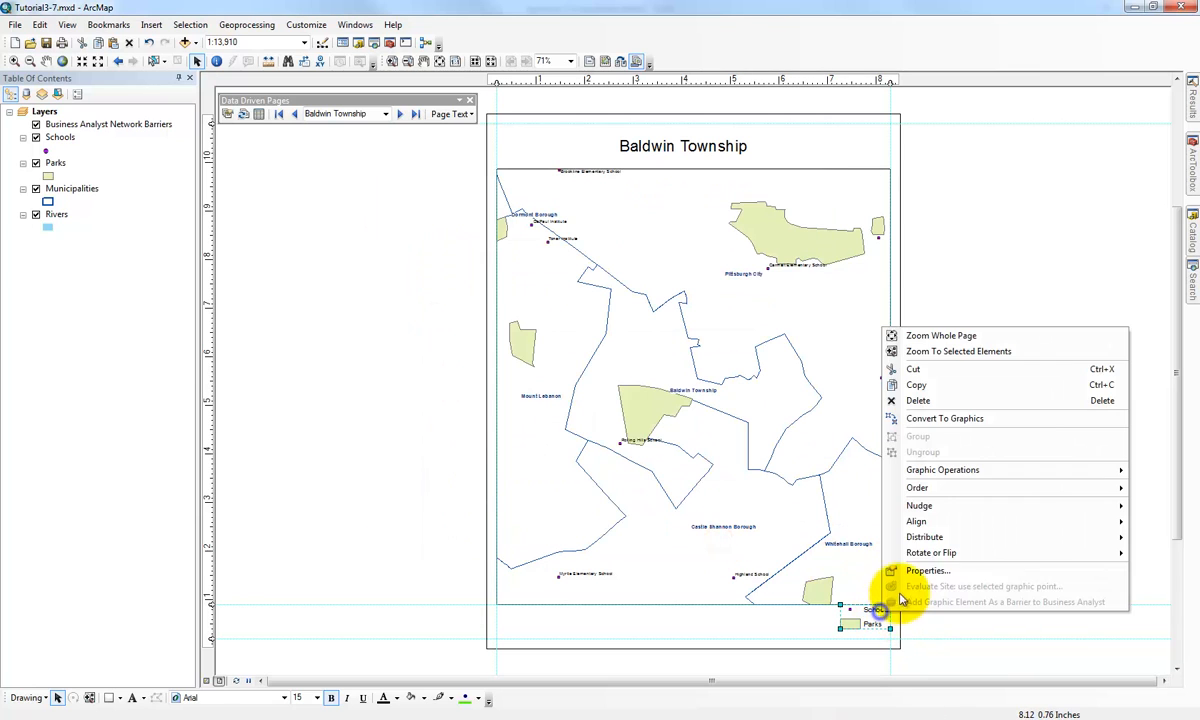
left_click(914, 574)
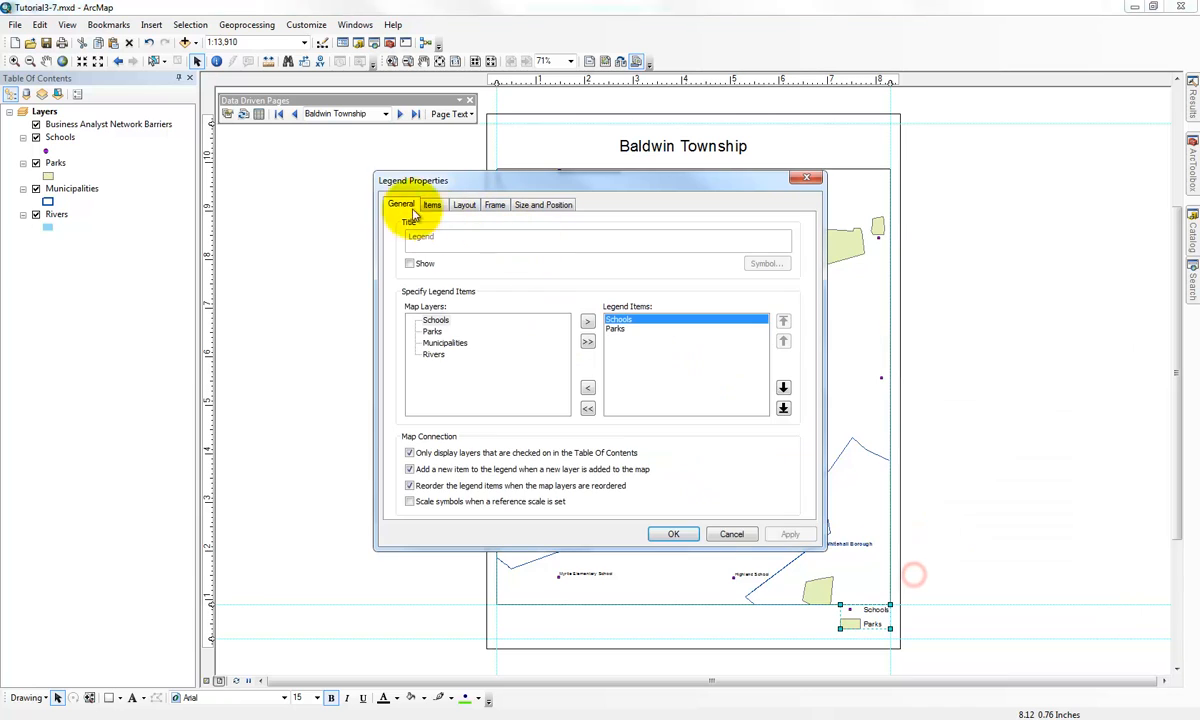
left_click(732, 534)
left_click_drag(847, 625, 861, 625)
left_click(956, 546)
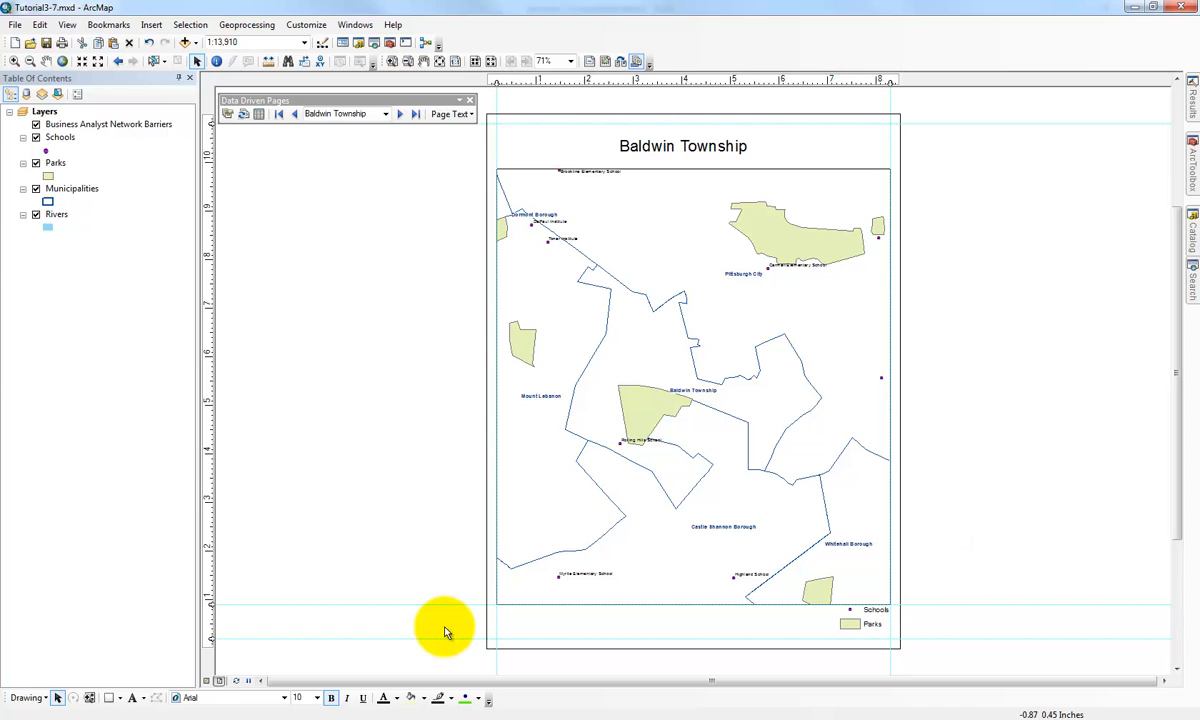
Step: Insert a Stepped Scale Line scale bar and place it below the data frame's lower-left corner
left_click(151, 24)
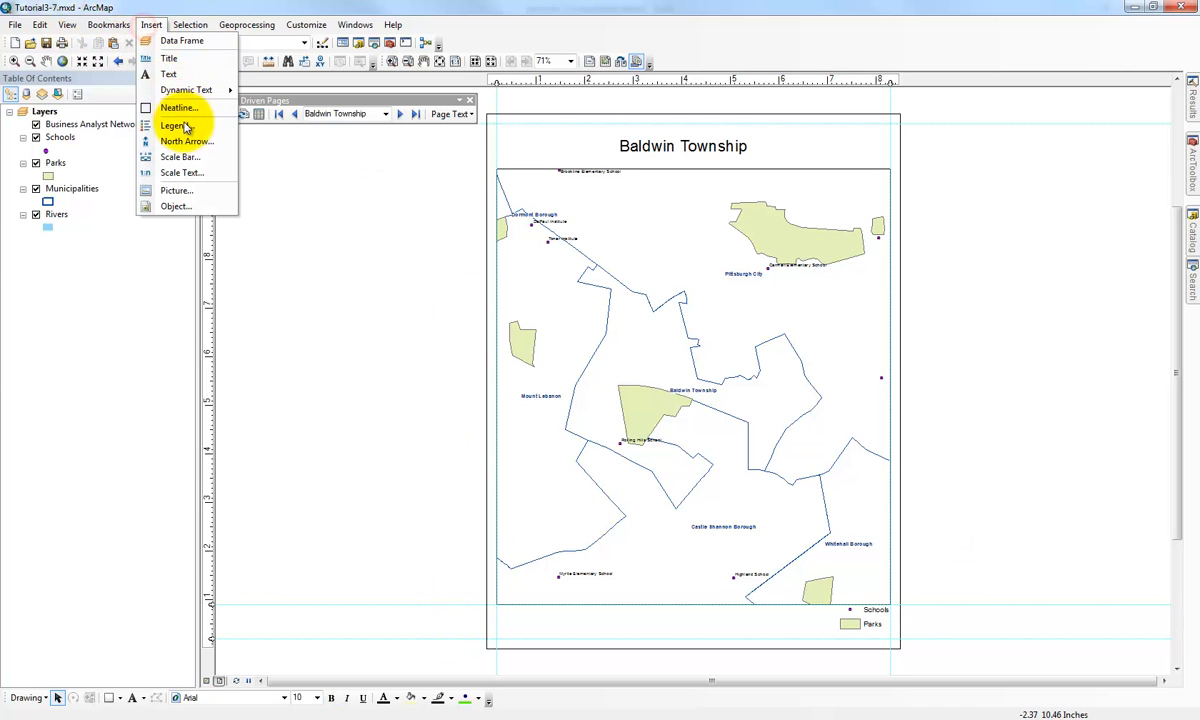
left_click(185, 158)
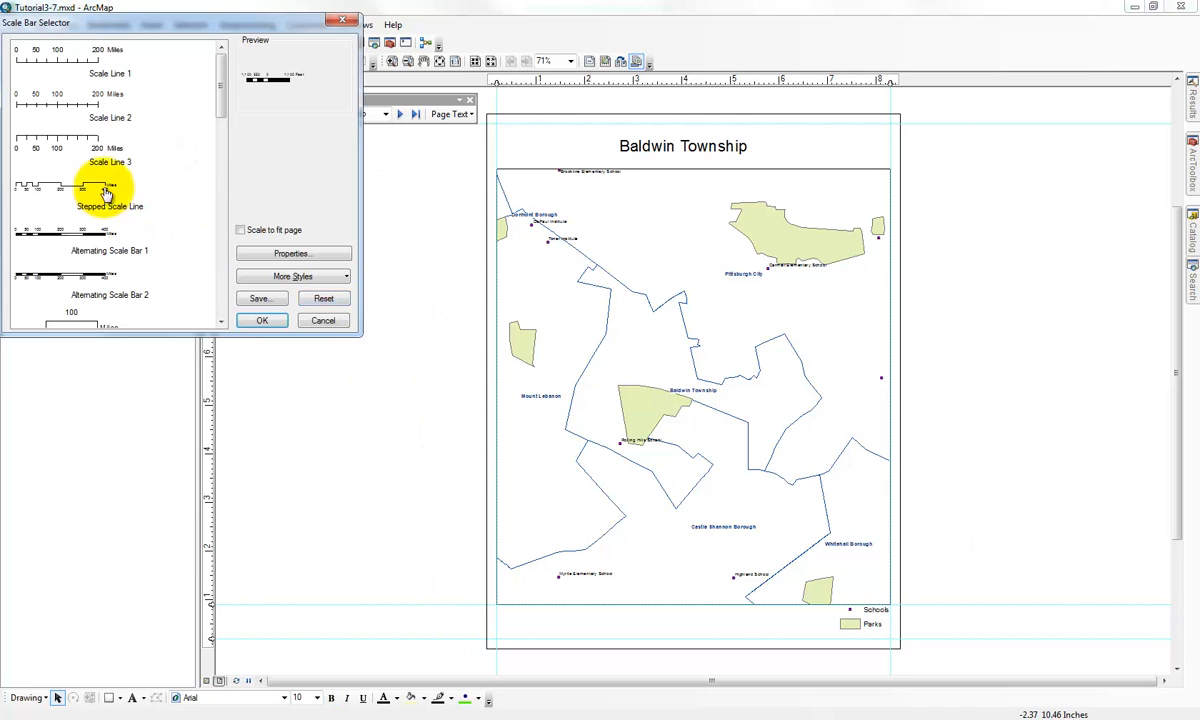
left_click(89, 187)
left_click(262, 320)
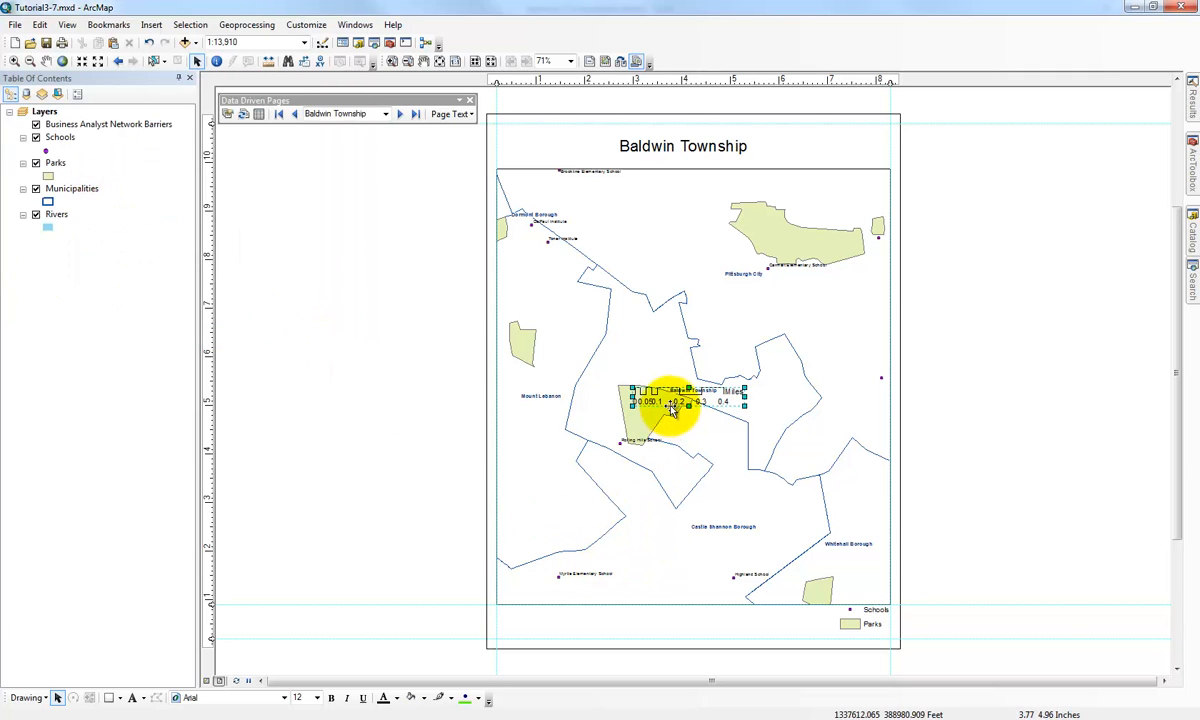
left_click_drag(672, 400, 553, 621)
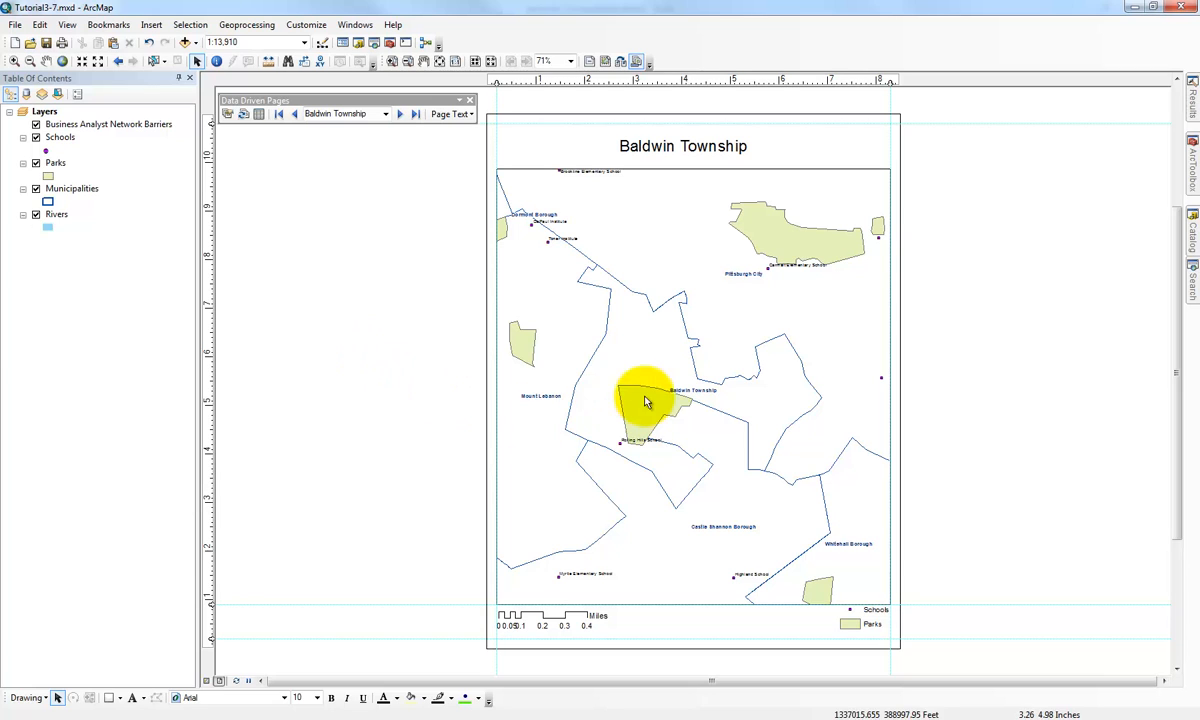
Step: Export all data driven pages as a single PDF file named Tutorial3-7.pdf in the Chapter3 folder
left_click(15, 24)
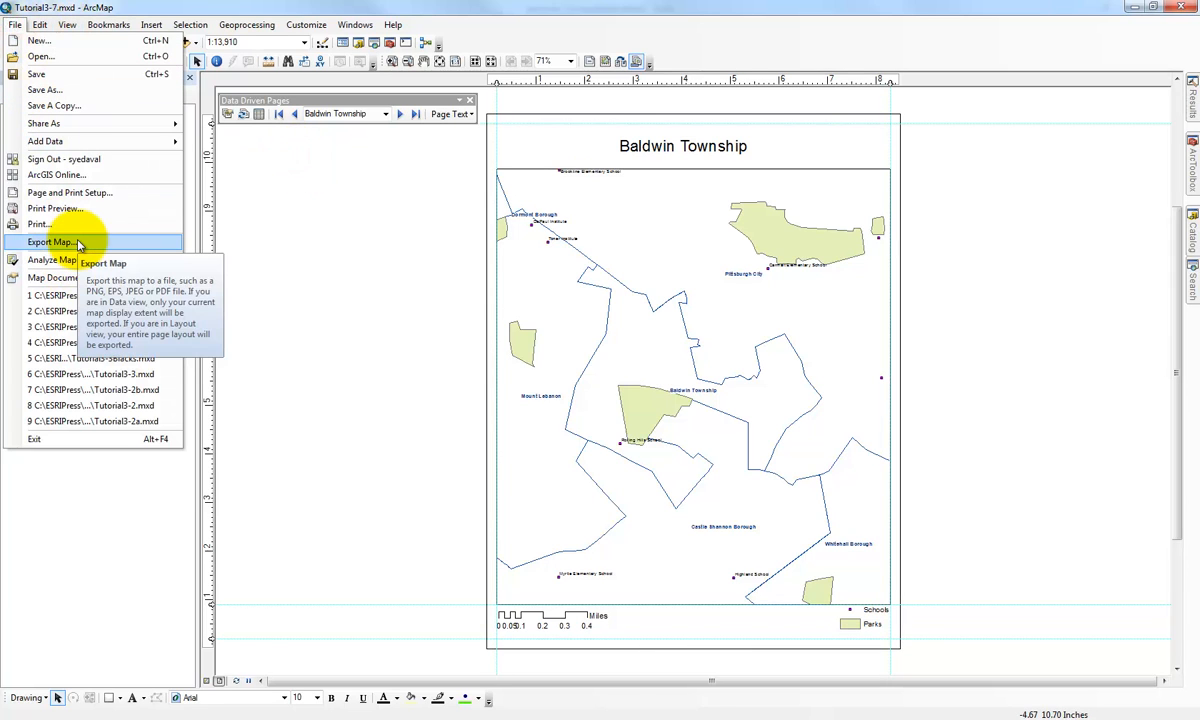
left_click(80, 244)
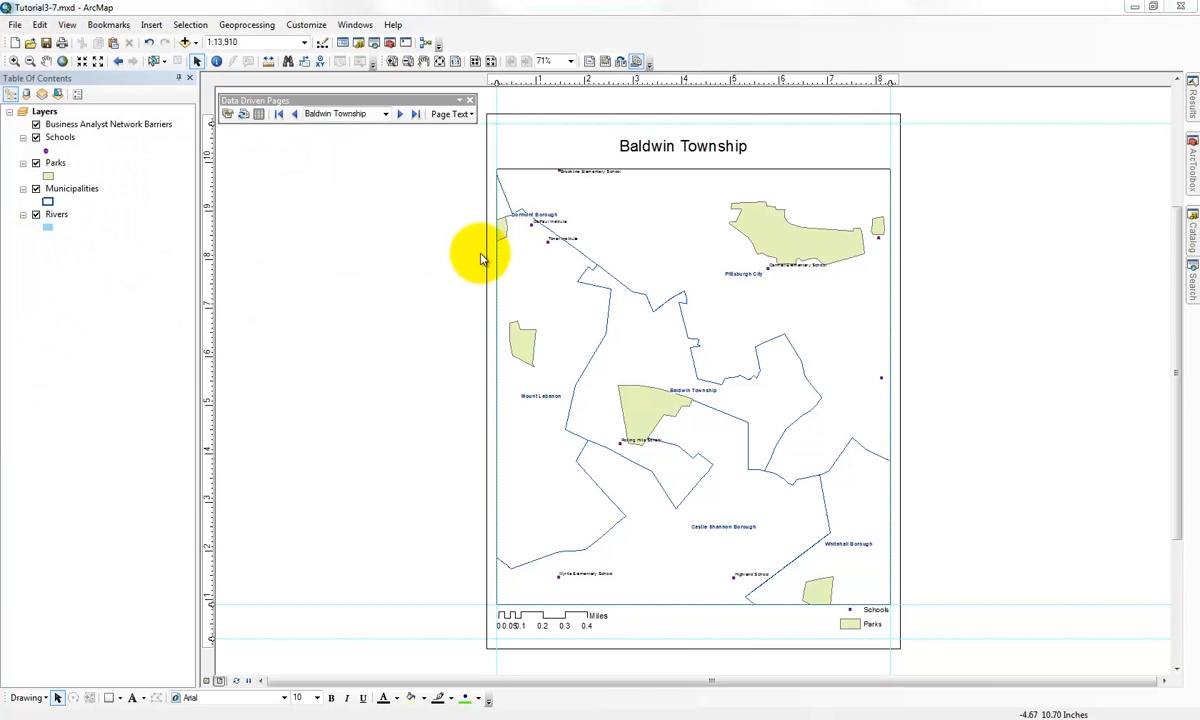
left_click(592, 383)
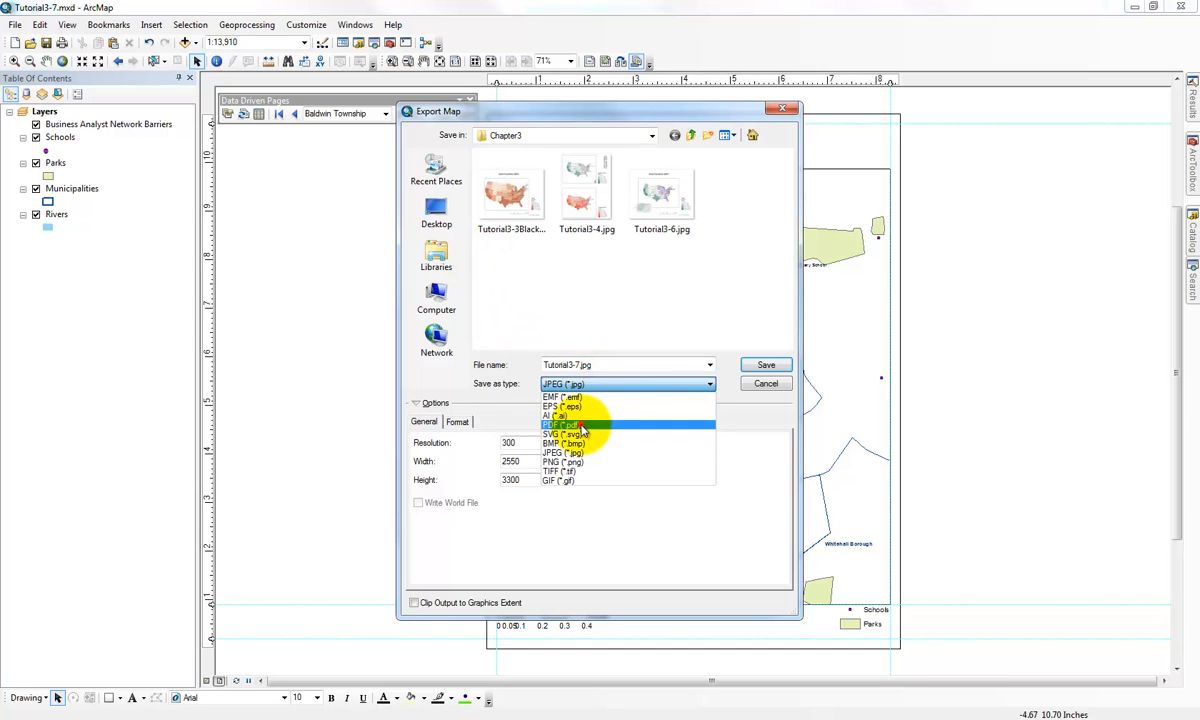
left_click(578, 425)
left_click(460, 421)
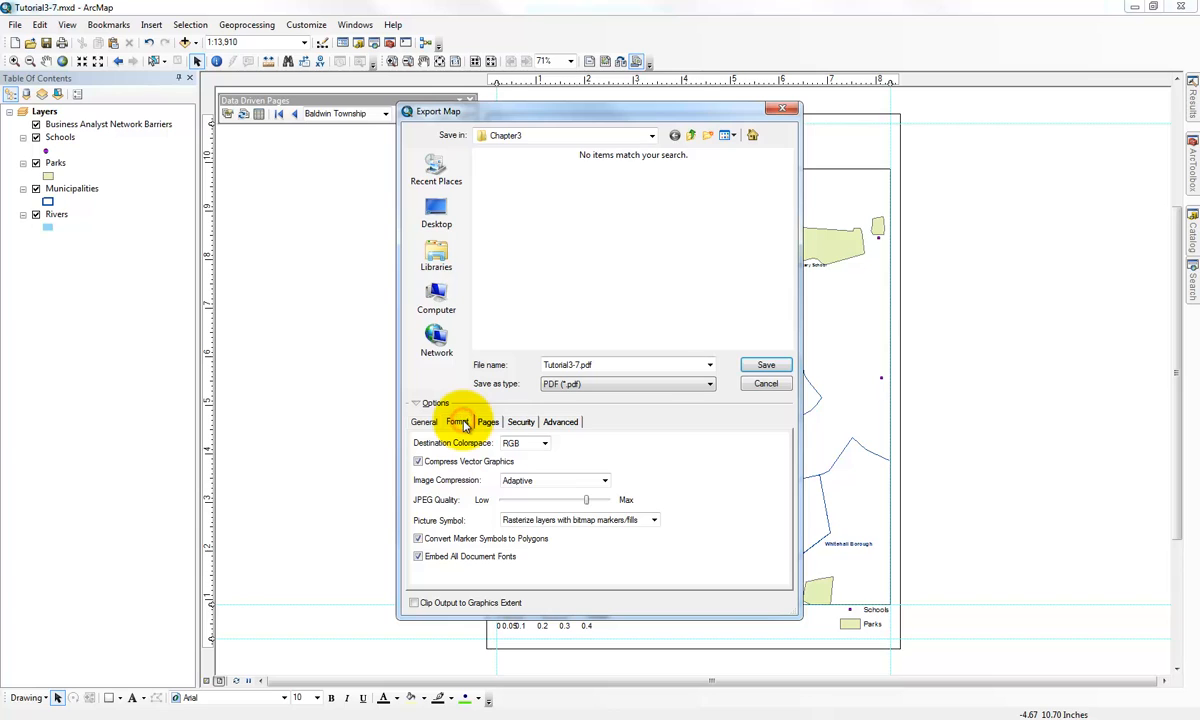
left_click(488, 421)
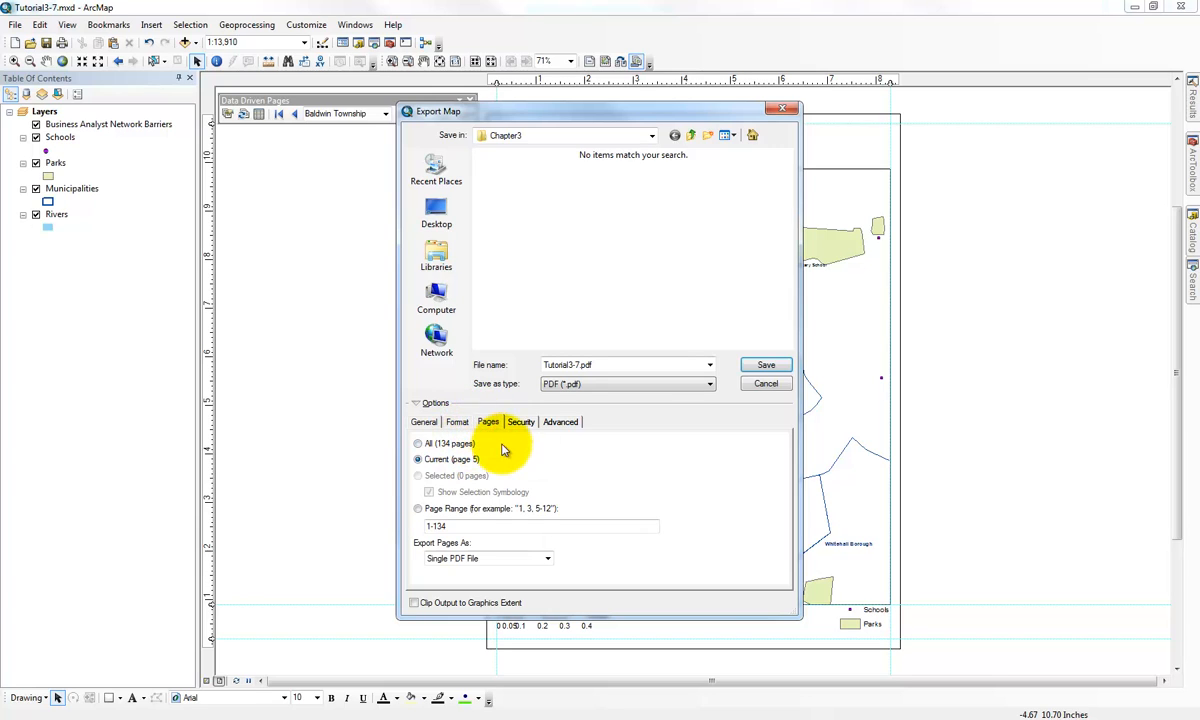
left_click(430, 443)
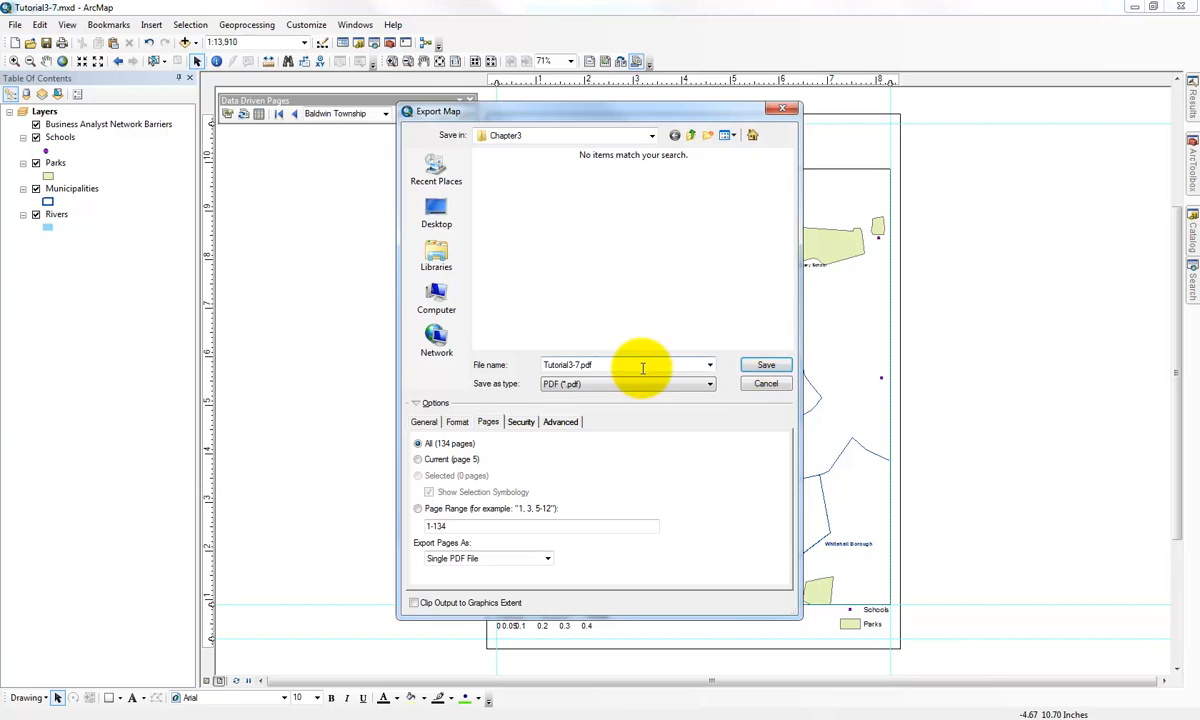
left_click(766, 366)
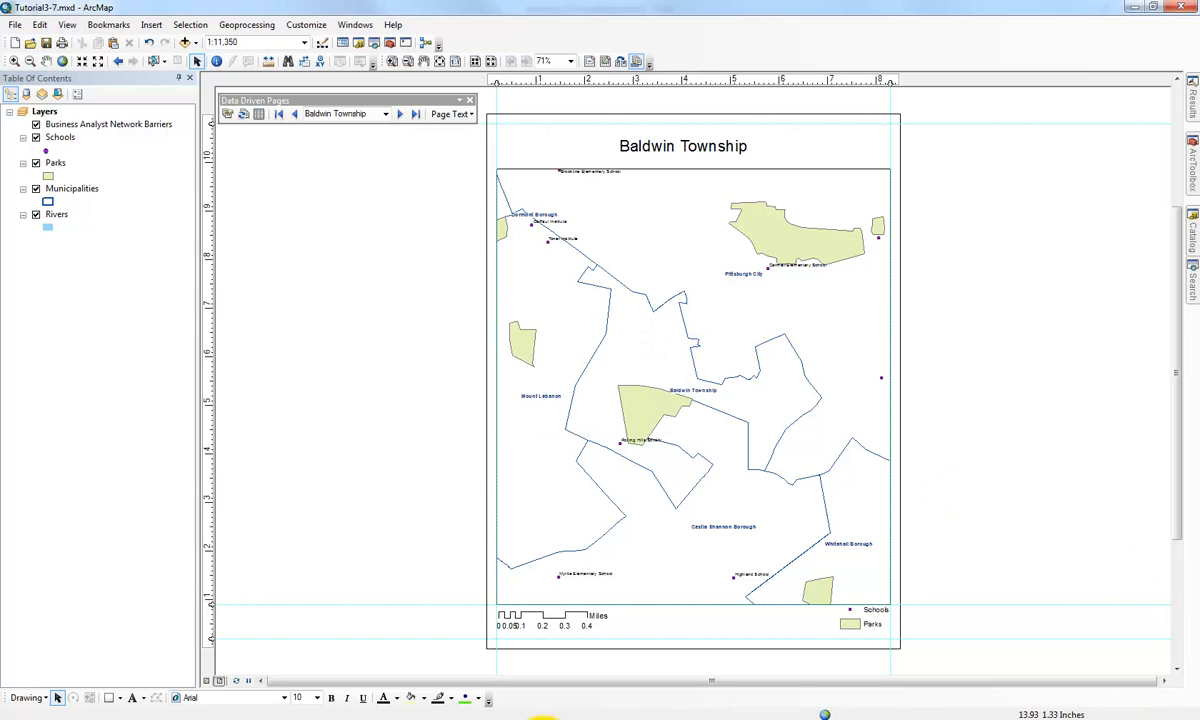
Step: Open the exported Tutorial3-7.pdf from the Chapter3 folder and look through its first pages at full-page view
left_click(75, 718)
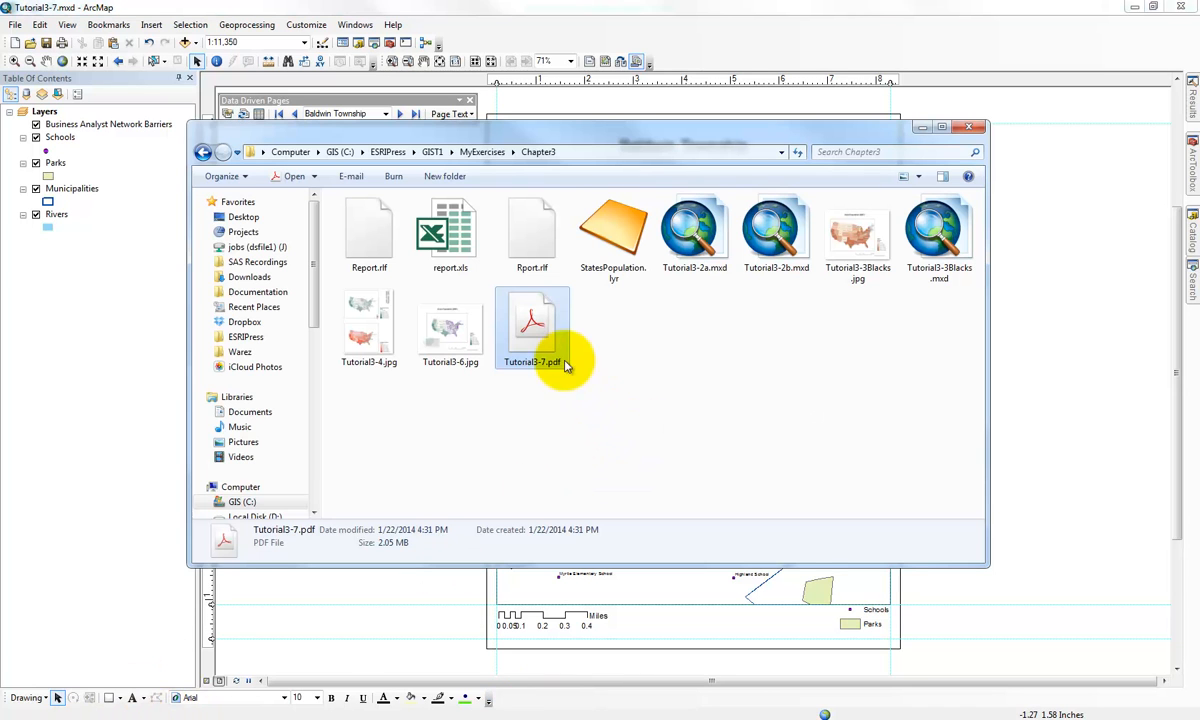
double_click(543, 338)
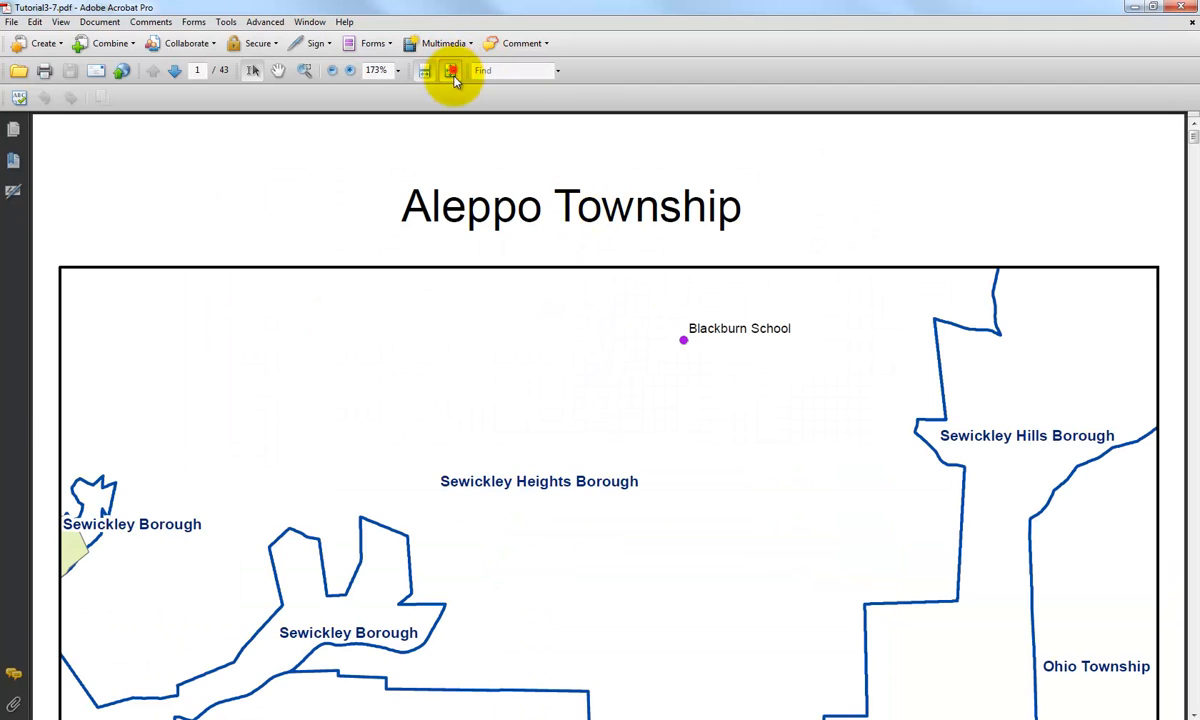
left_click(450, 70)
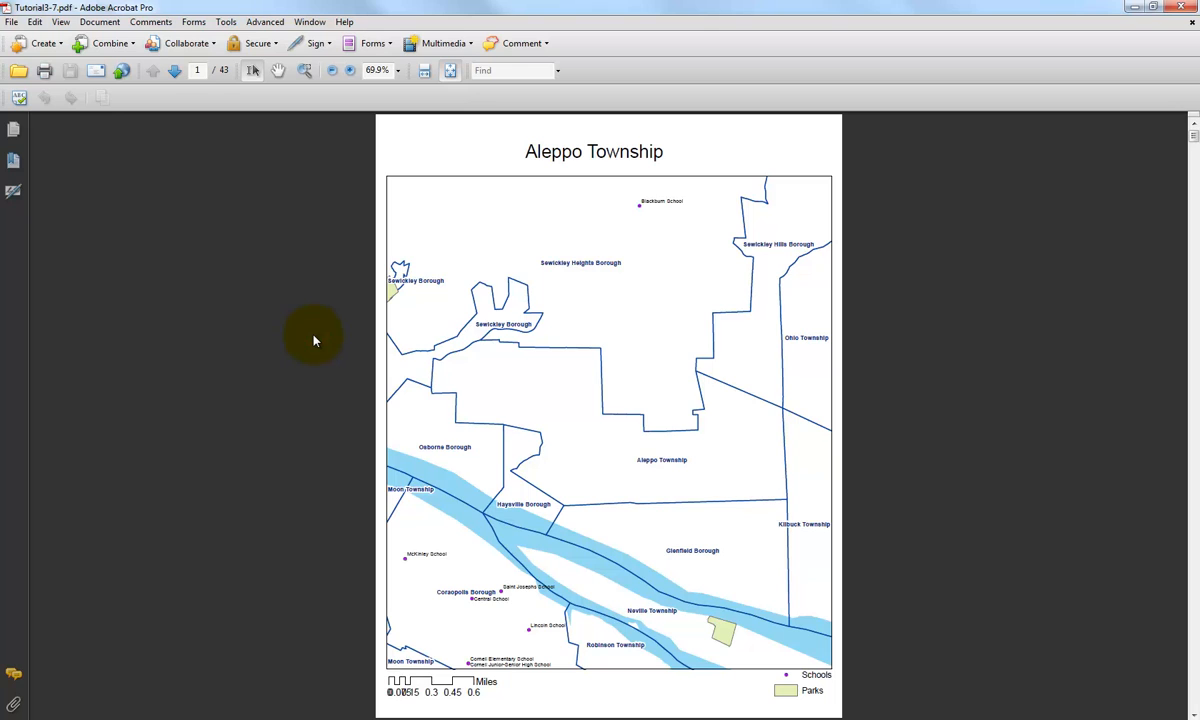
scroll(313, 341, "down", 3)
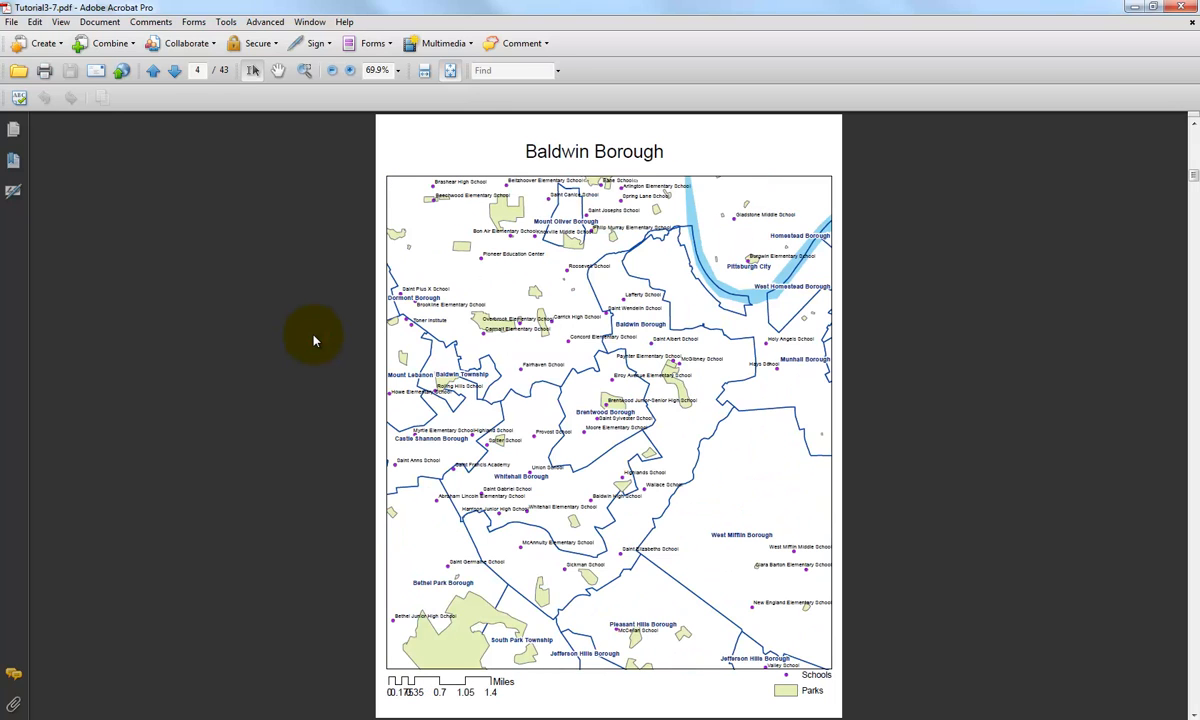
scroll(313, 341, "down", 2)
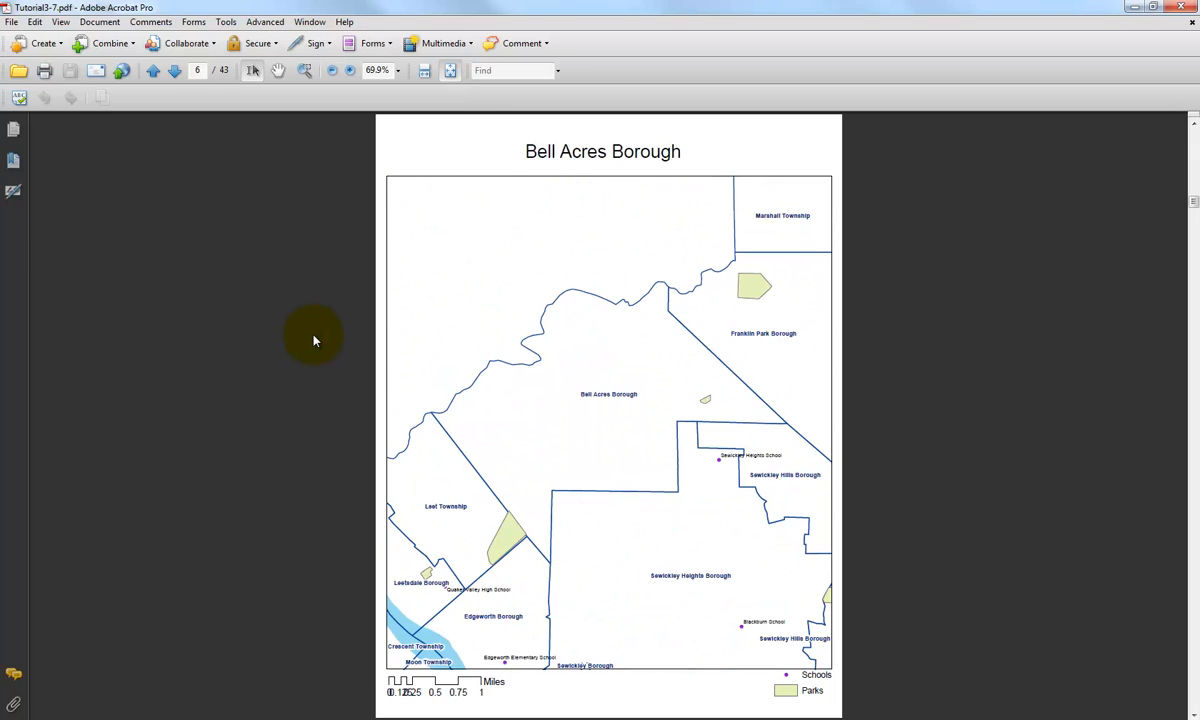
scroll(313, 341, "down", 2)
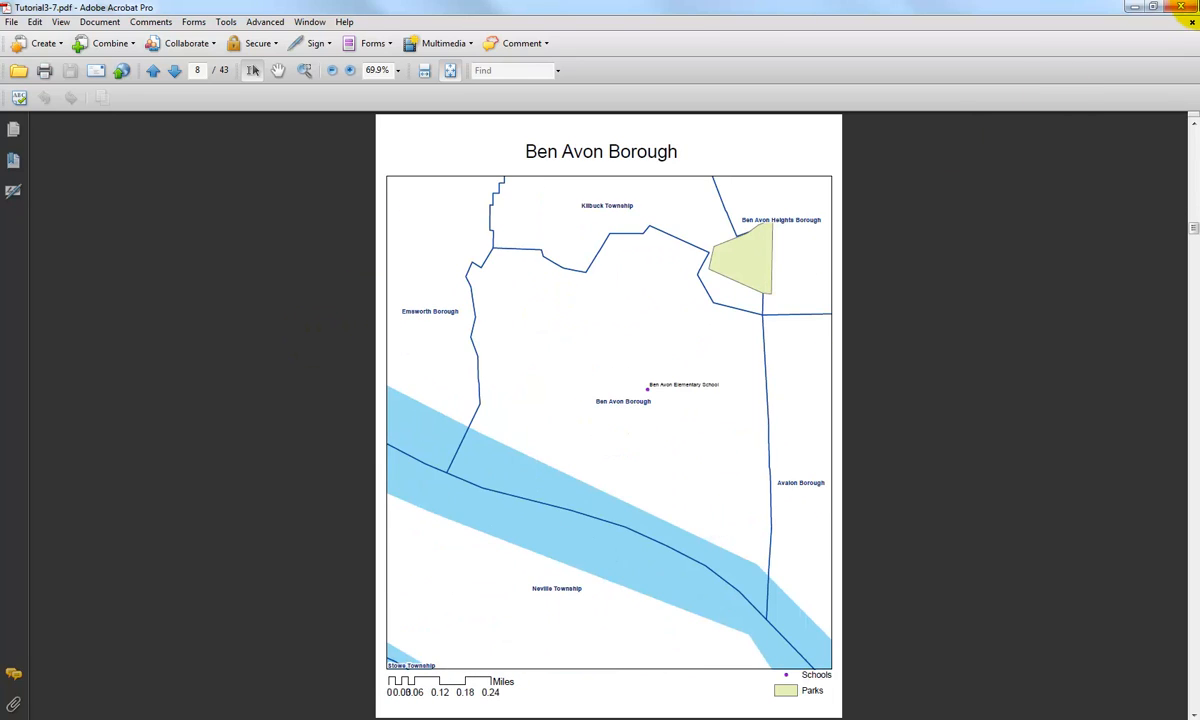
left_click(1190, 9)
left_click(731, 316)
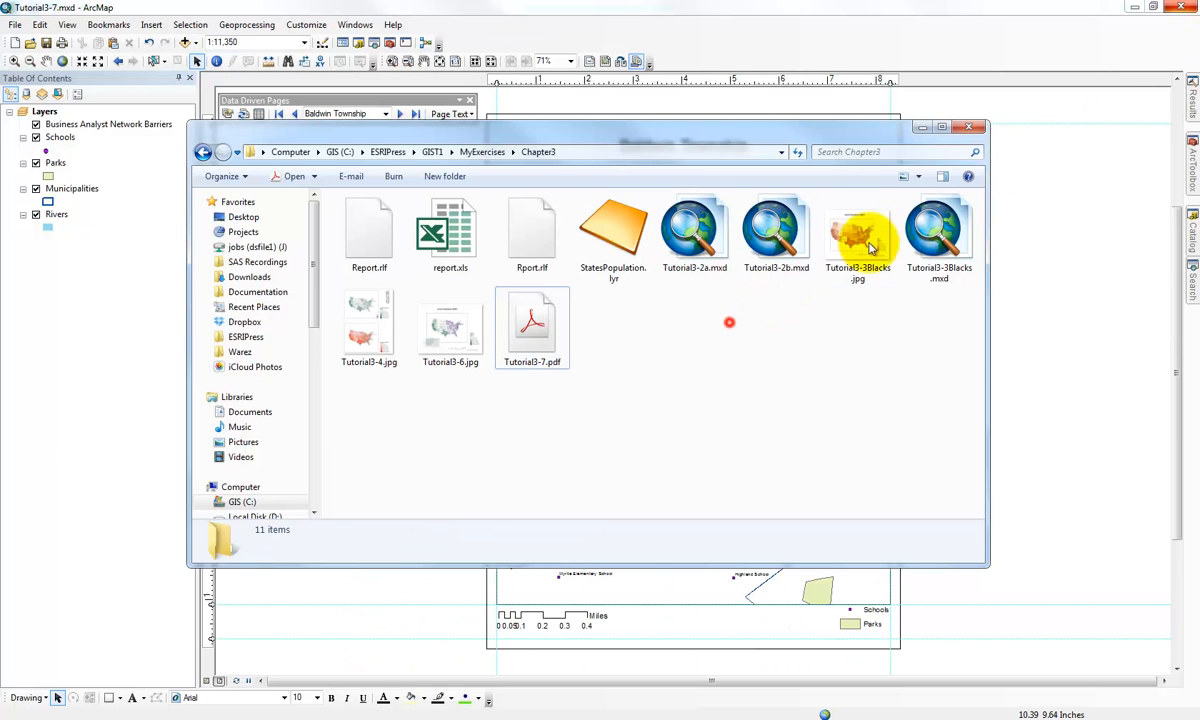
left_click(922, 130)
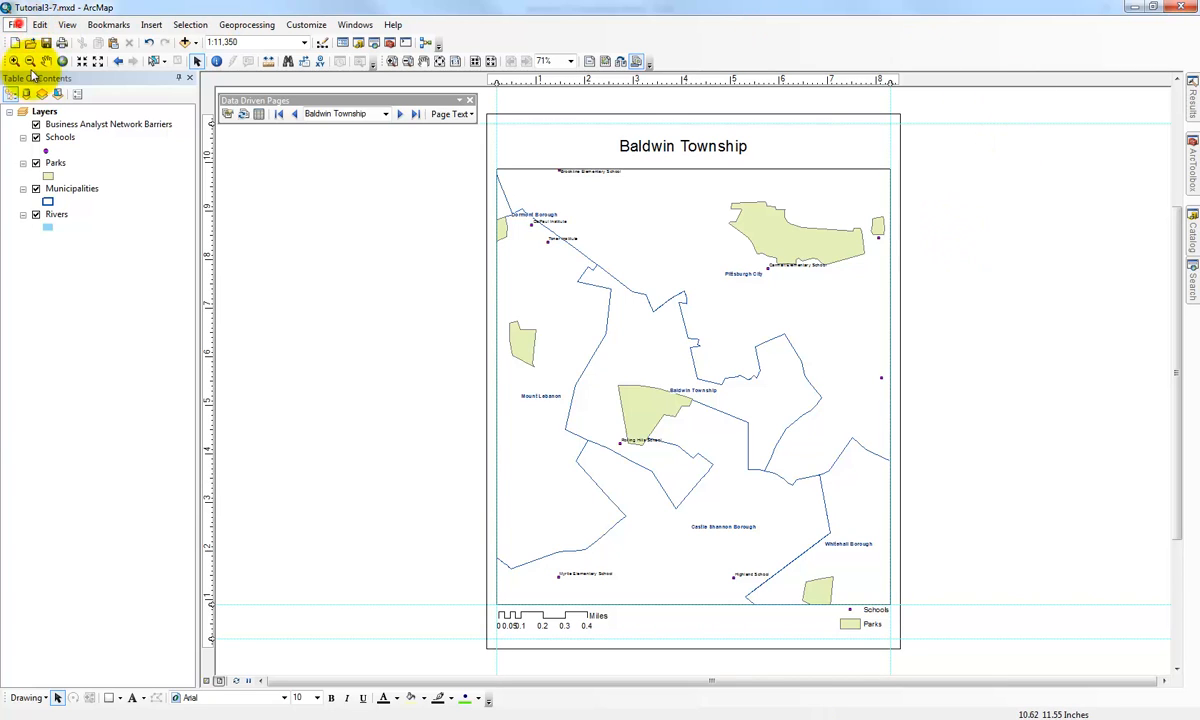
left_click(15, 24)
left_click(70, 241)
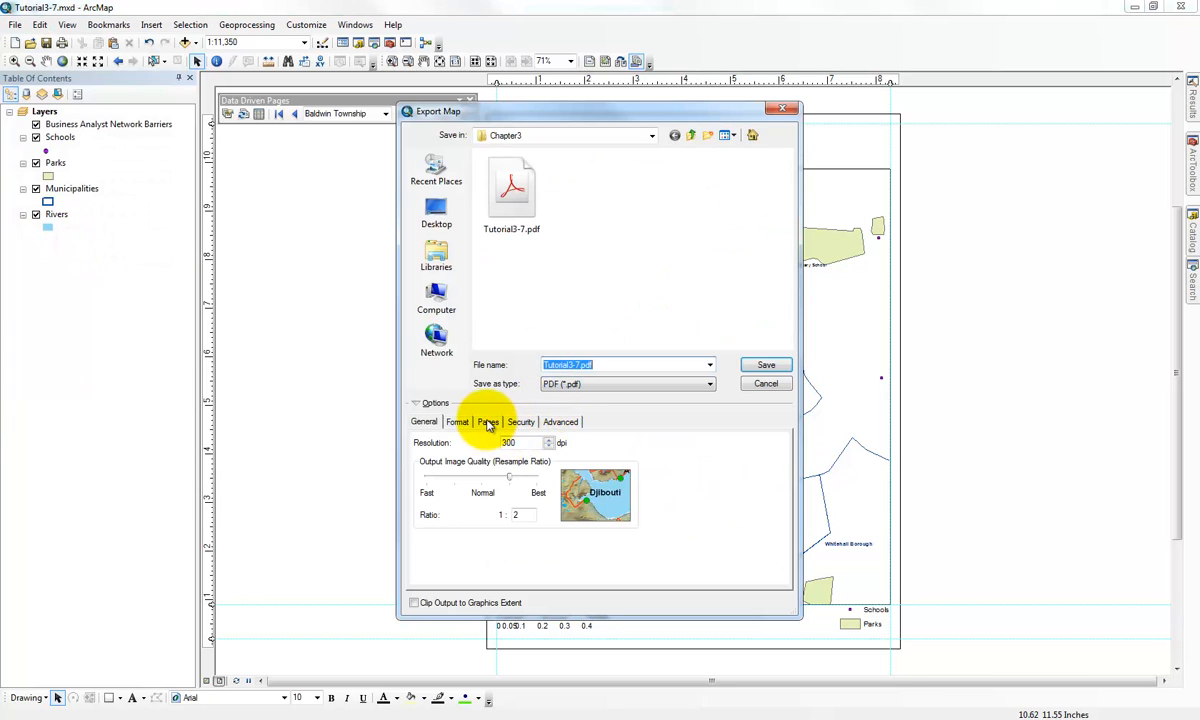
left_click(488, 421)
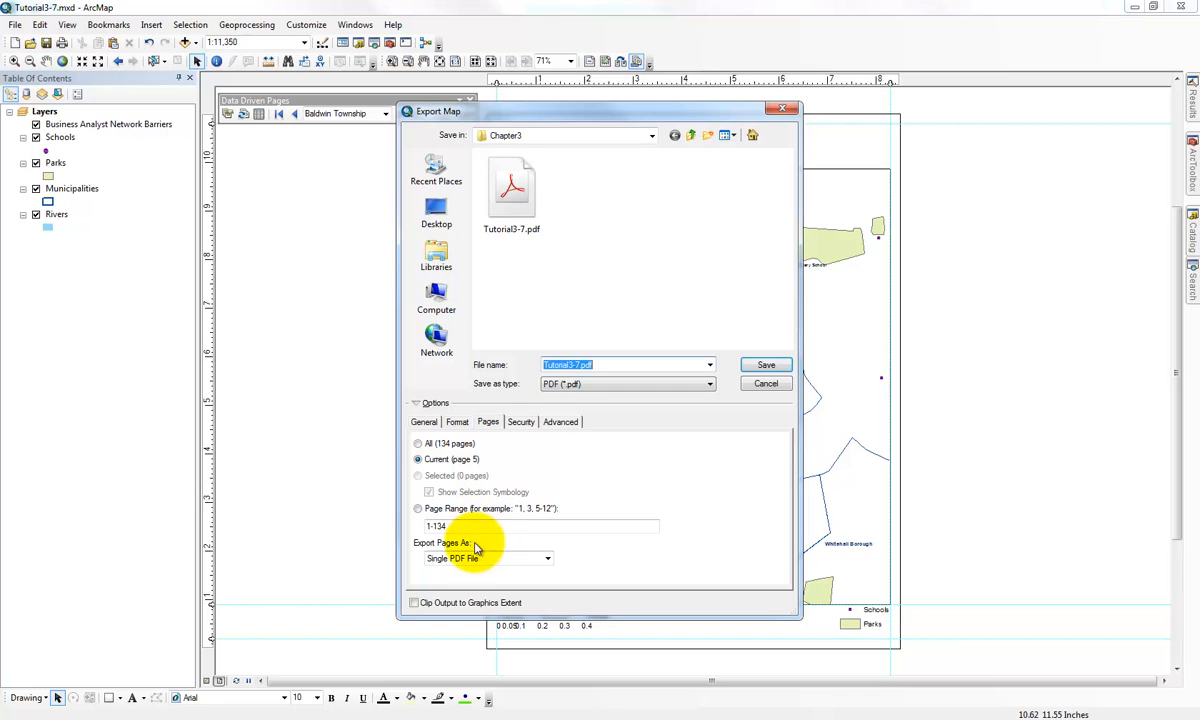
left_click_drag(446, 527, 321, 522)
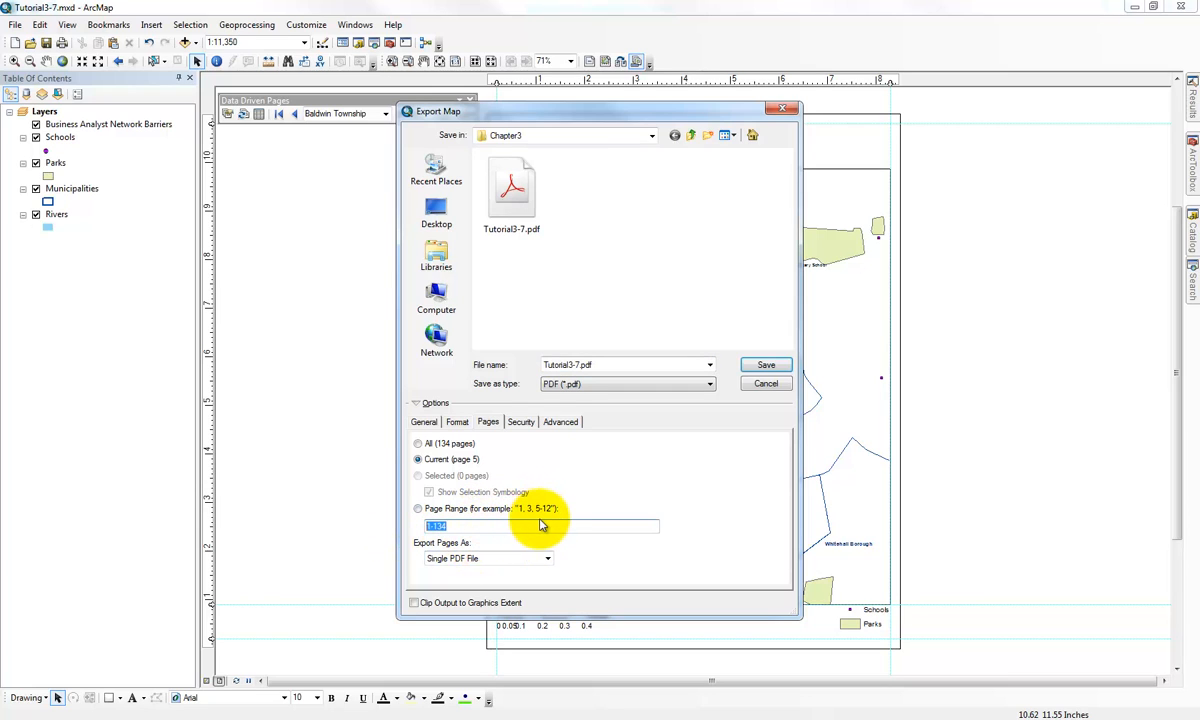
left_click(766, 386)
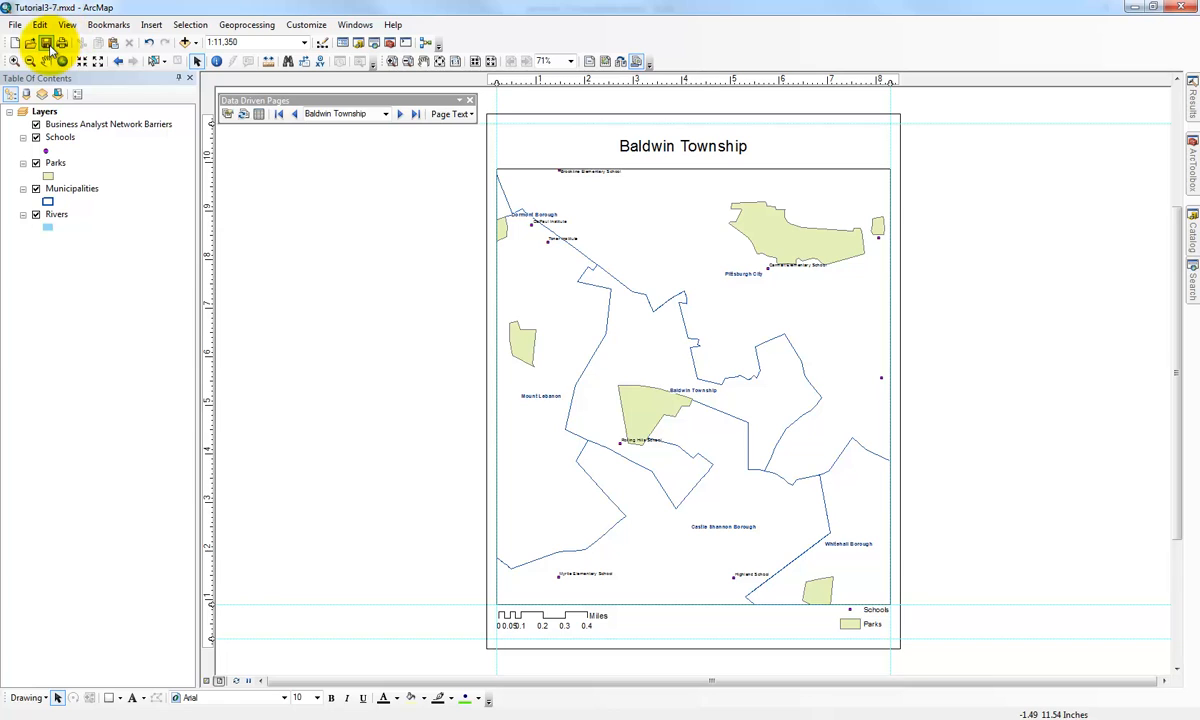
Step: Save the current map document and open Tutorial3-8.mxd from the Maps folder
left_click(47, 45)
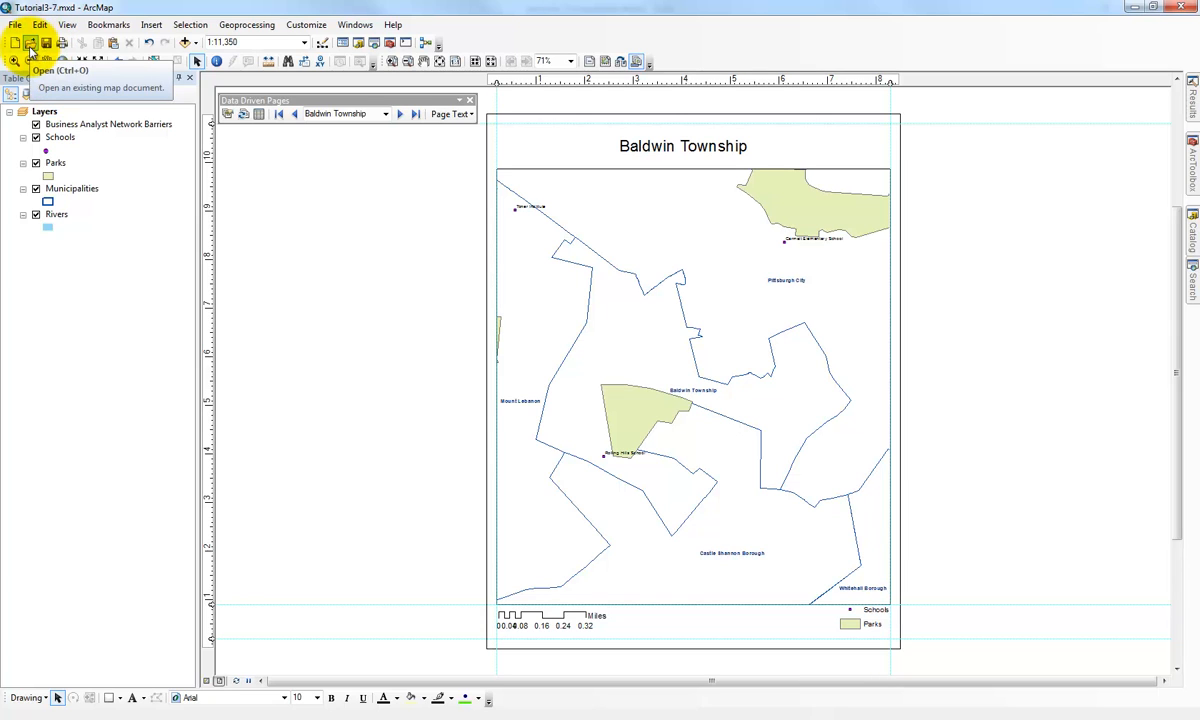
left_click(30, 46)
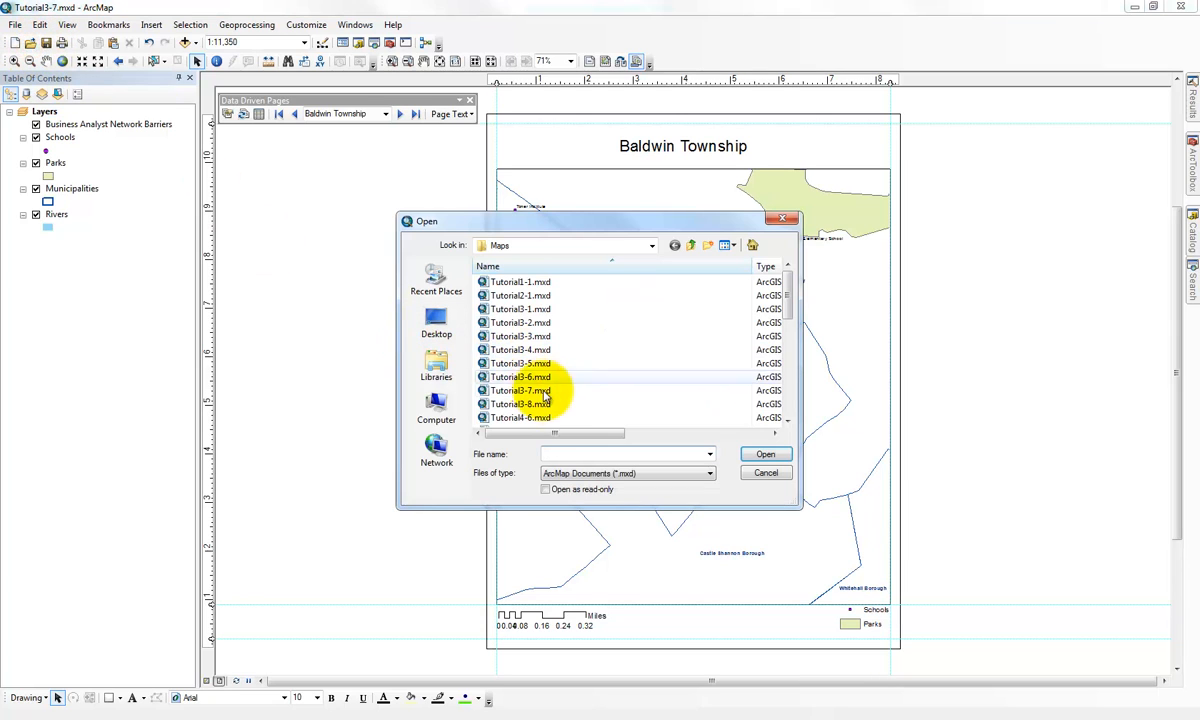
double_click(547, 405)
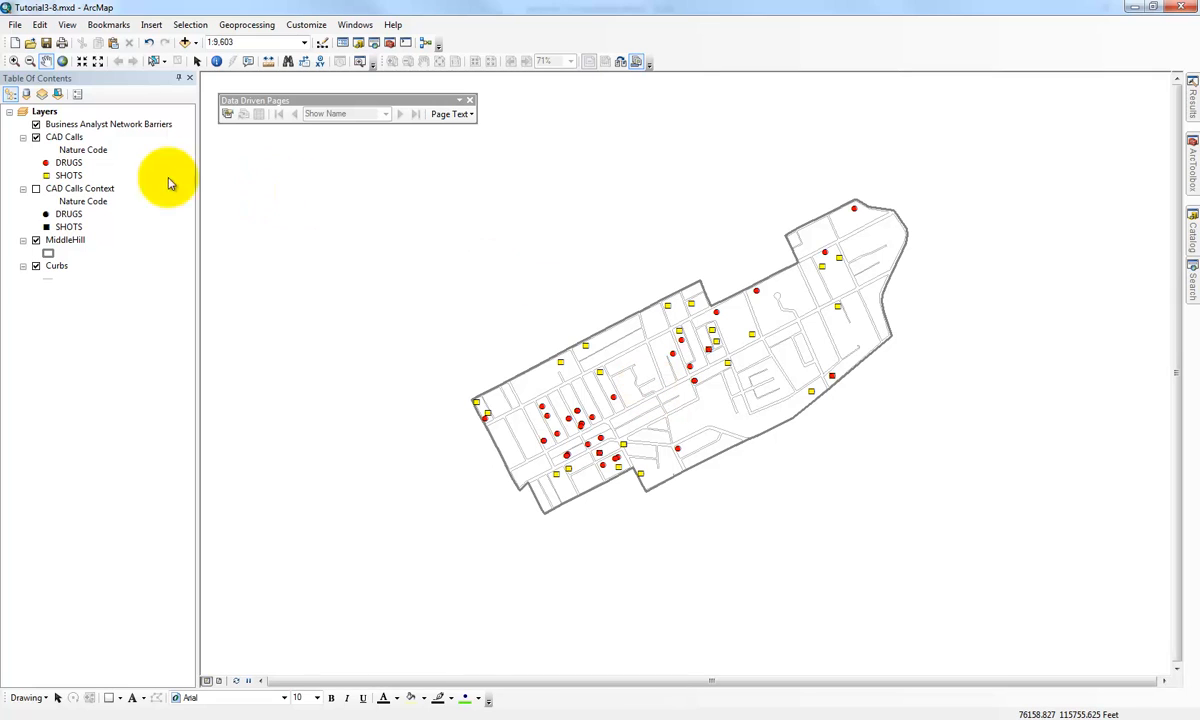
Step: Enable time on the CAD Calls layer and set its time step interval to 1 day
right_click(67, 137)
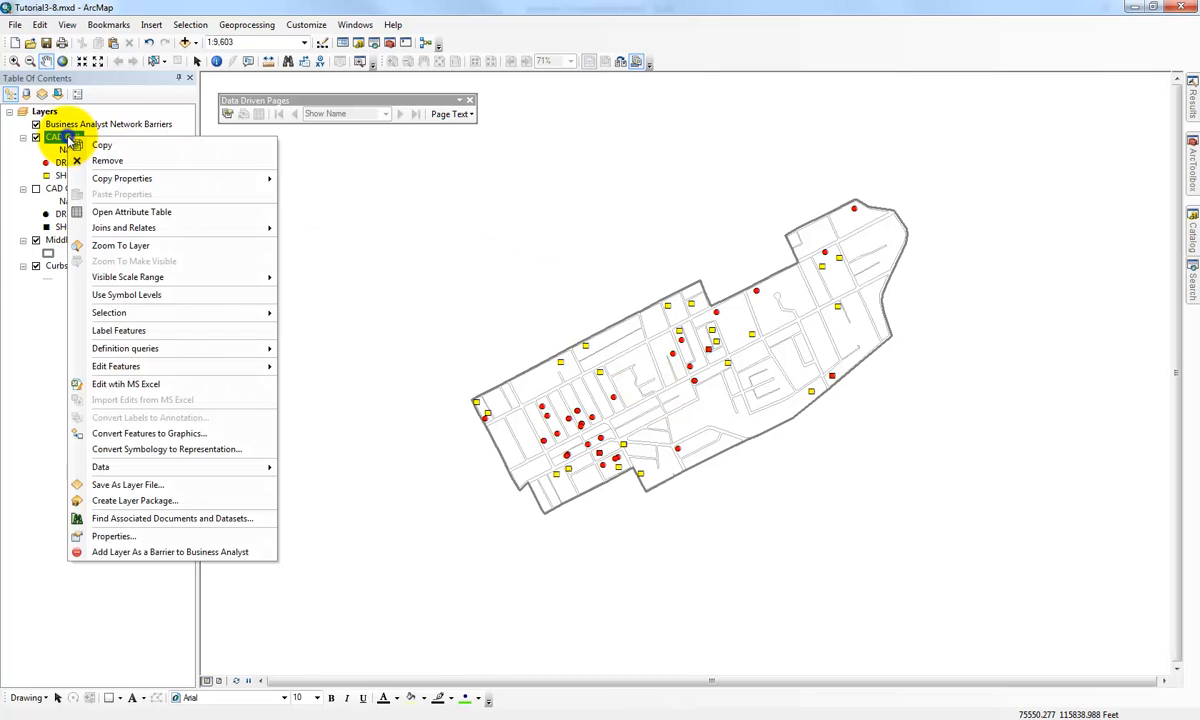
left_click(170, 537)
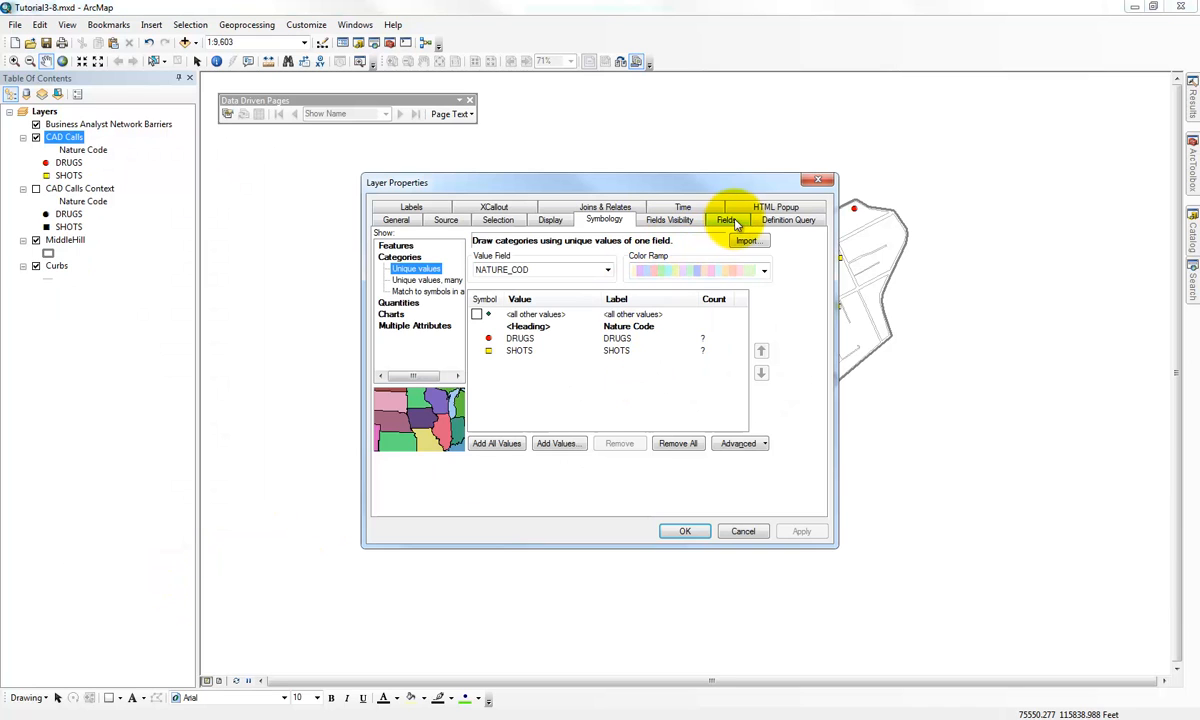
left_click(686, 207)
left_click(438, 238)
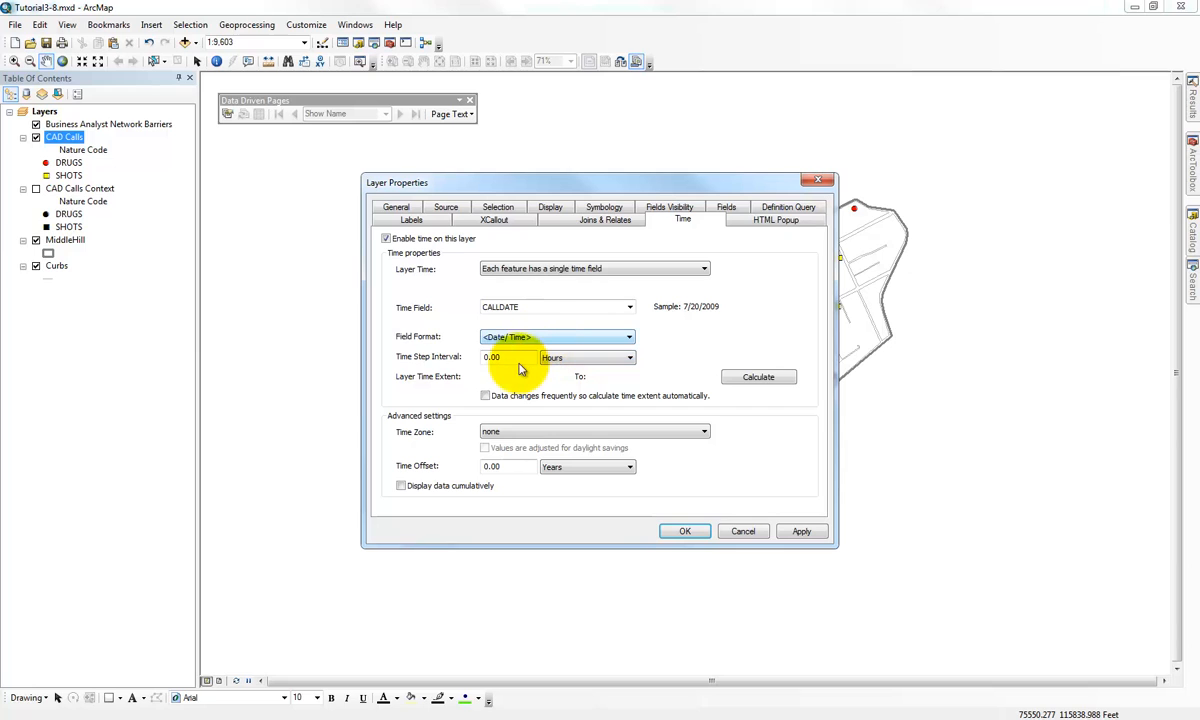
left_click_drag(512, 357, 447, 362)
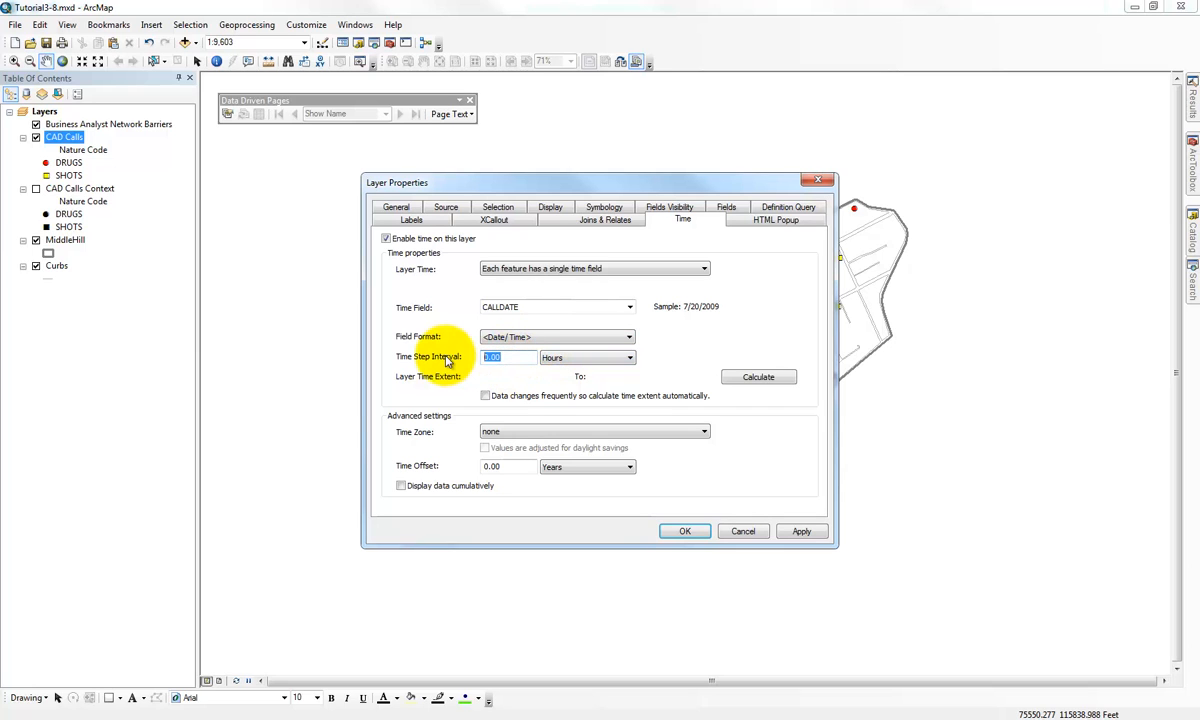
type("1")
left_click(589, 357)
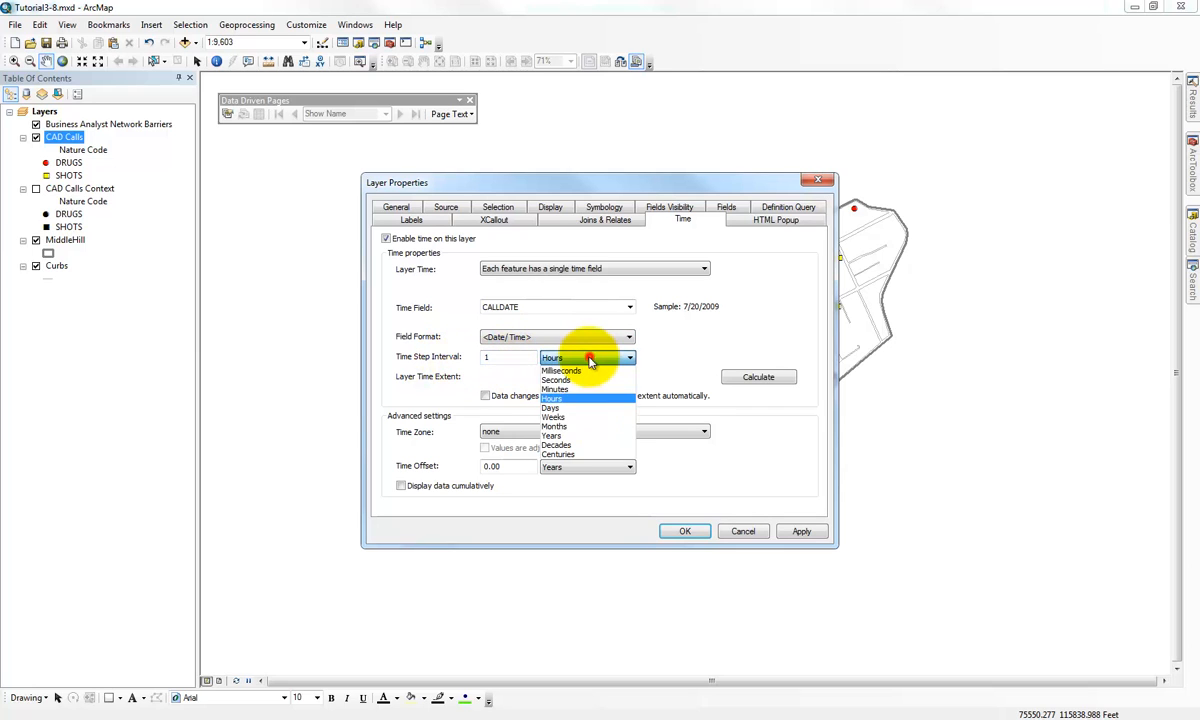
left_click(573, 407)
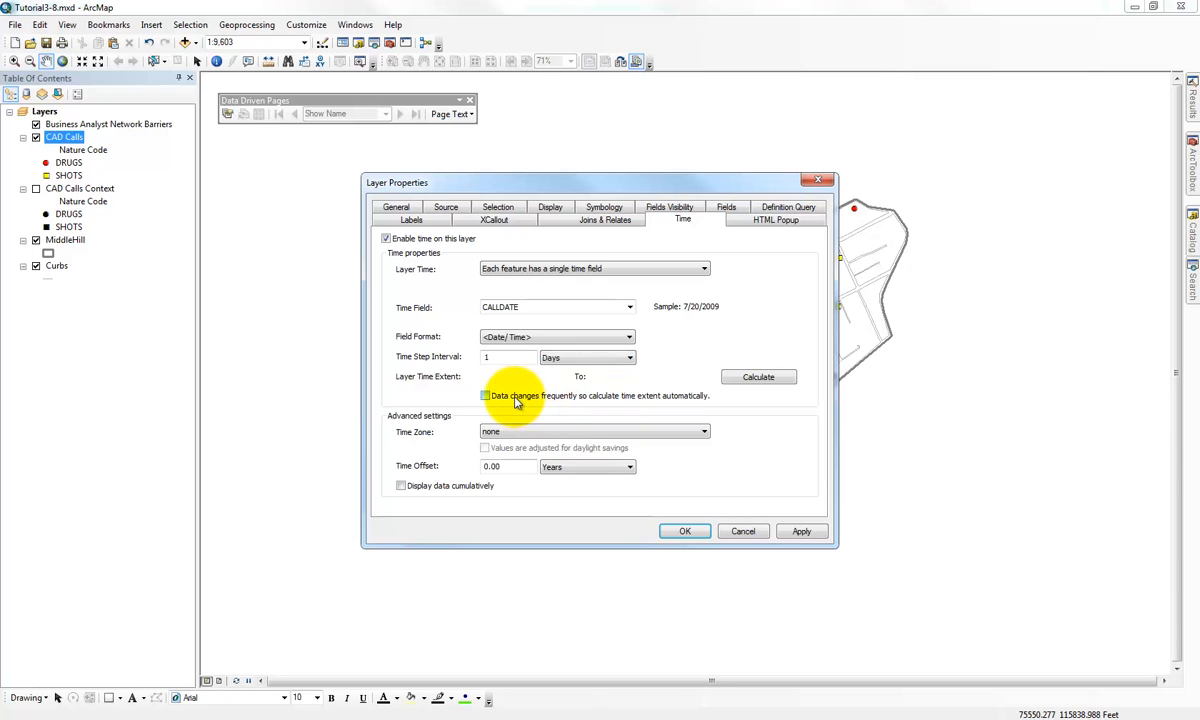
Step: Calculate the layer's time extent with automatic recalculation enabled, set the time zone to Eastern Time (US & Canada), and apply the layer properties
left_click(516, 398)
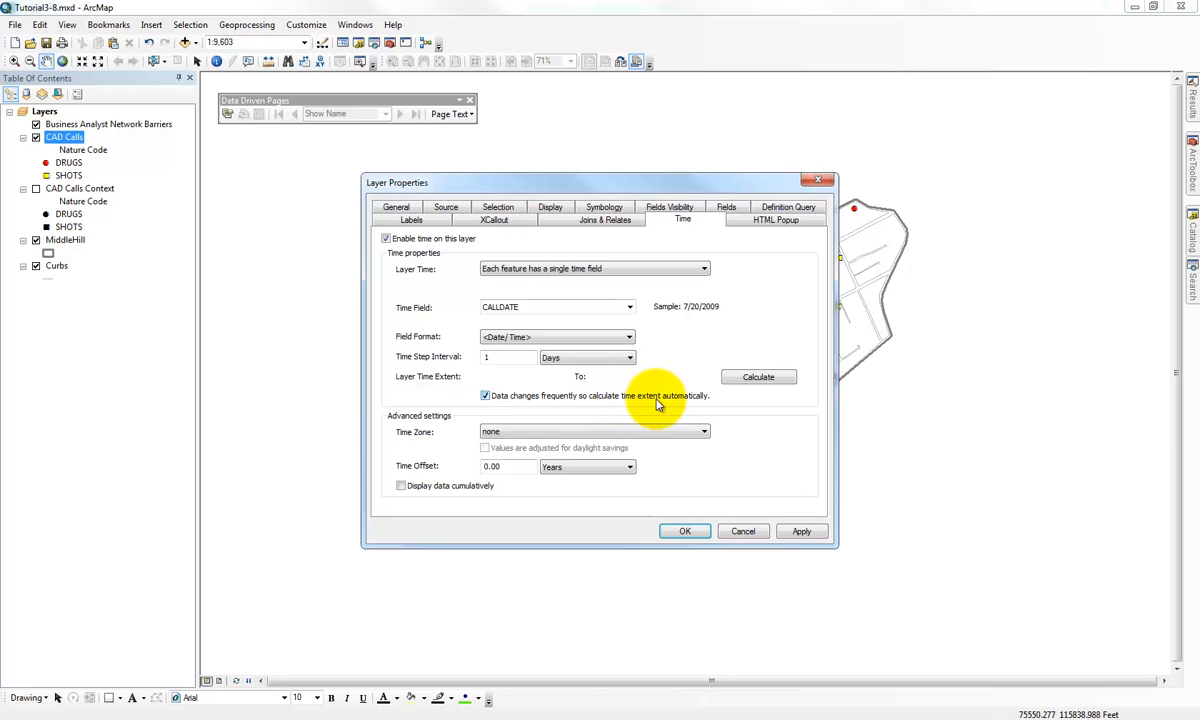
left_click(745, 381)
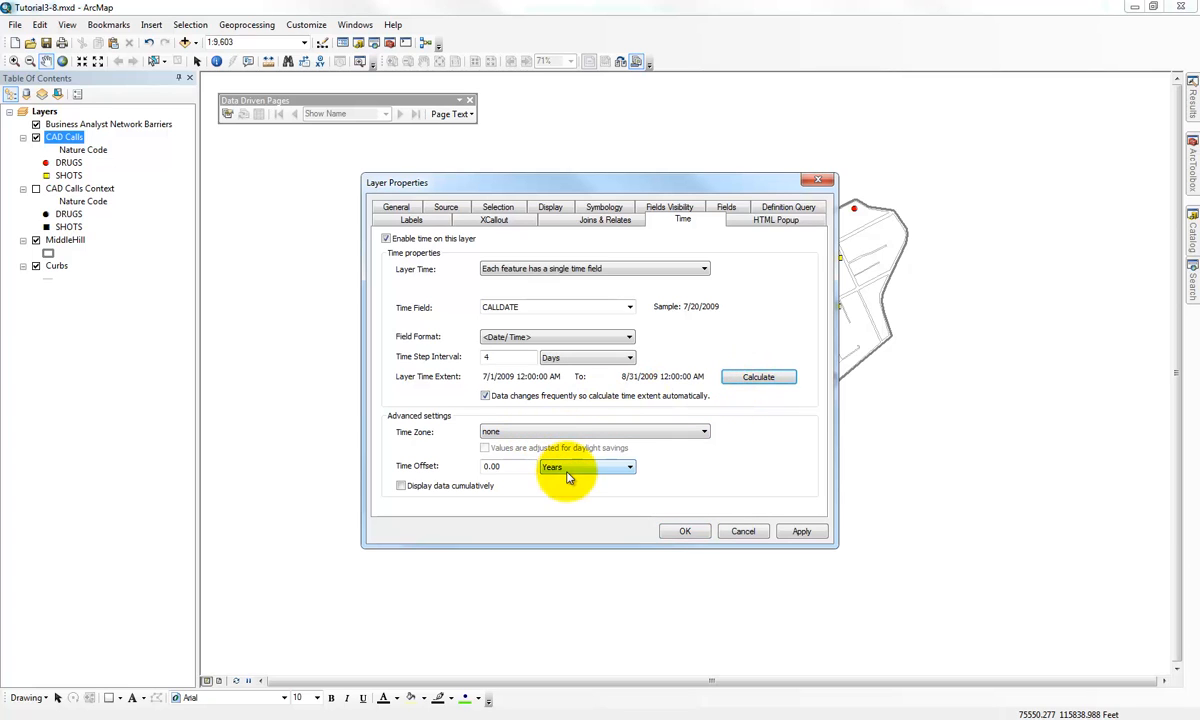
left_click(563, 434)
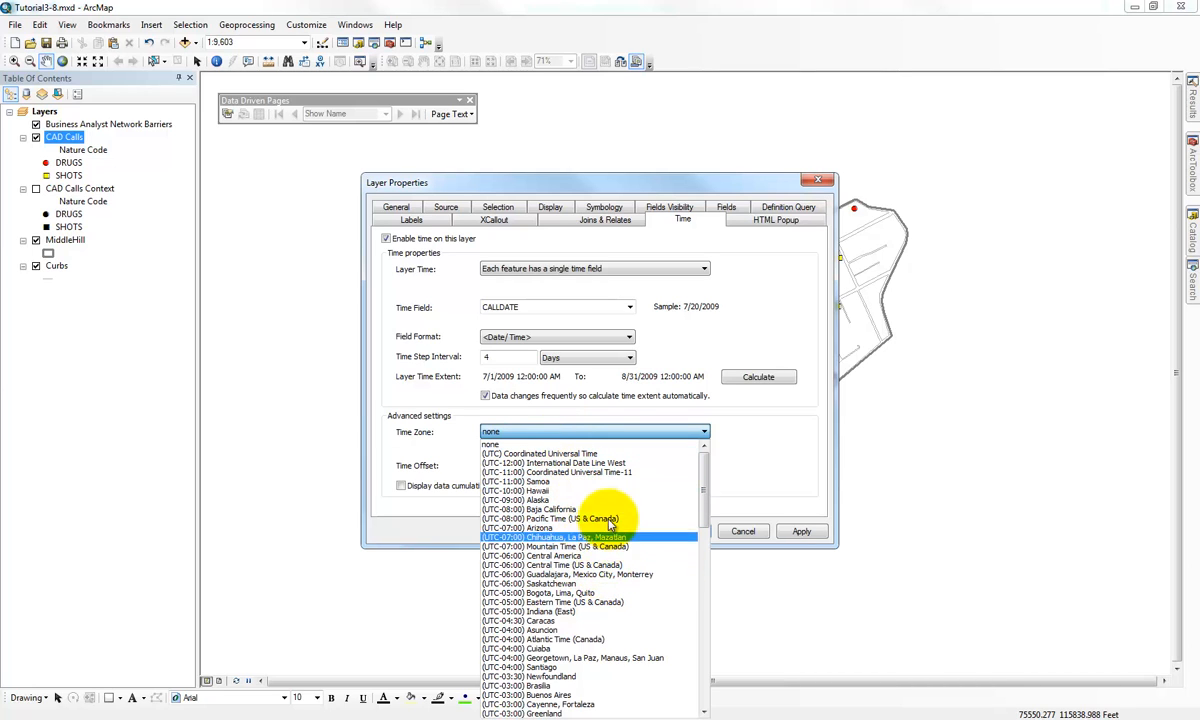
left_click(600, 602)
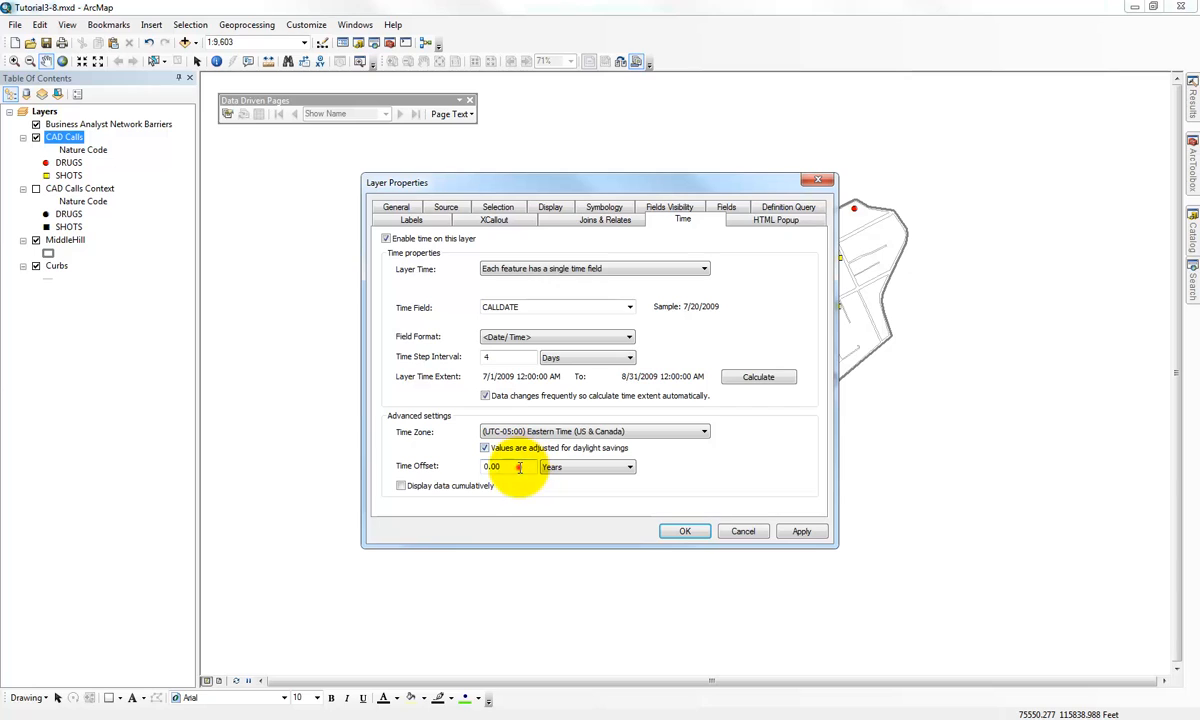
double_click(495, 466)
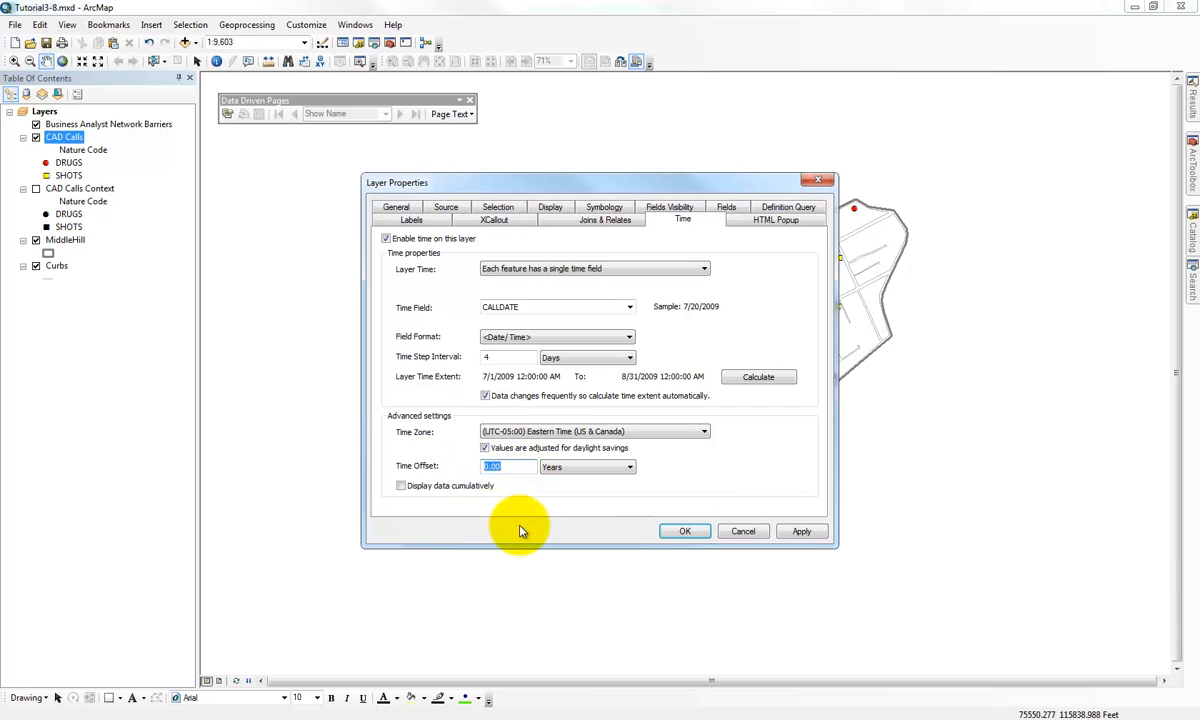
left_click(800, 535)
left_click(685, 531)
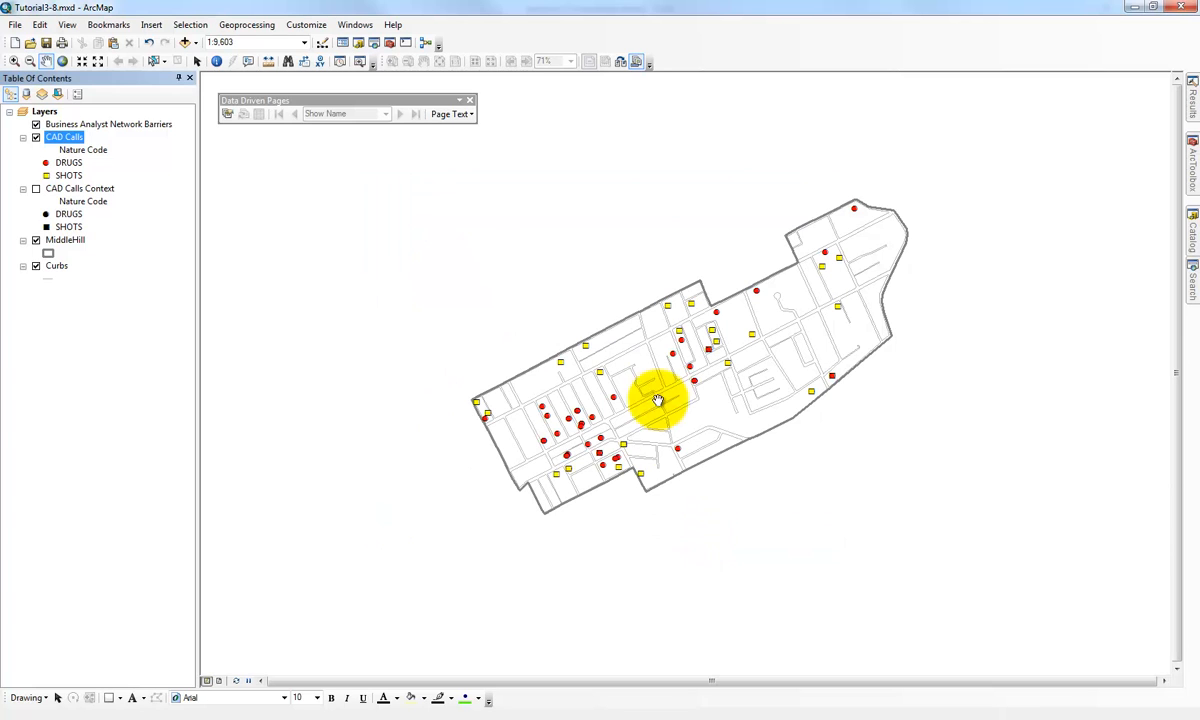
right_click(700, 60)
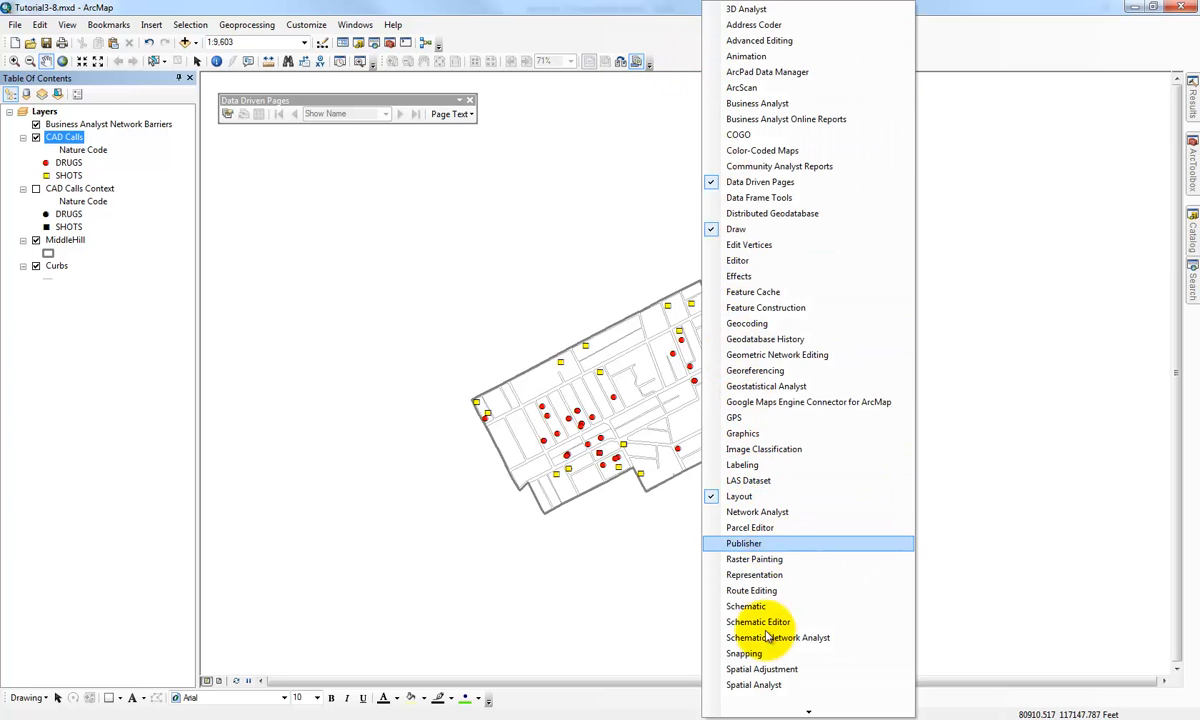
mouse_move(763, 710)
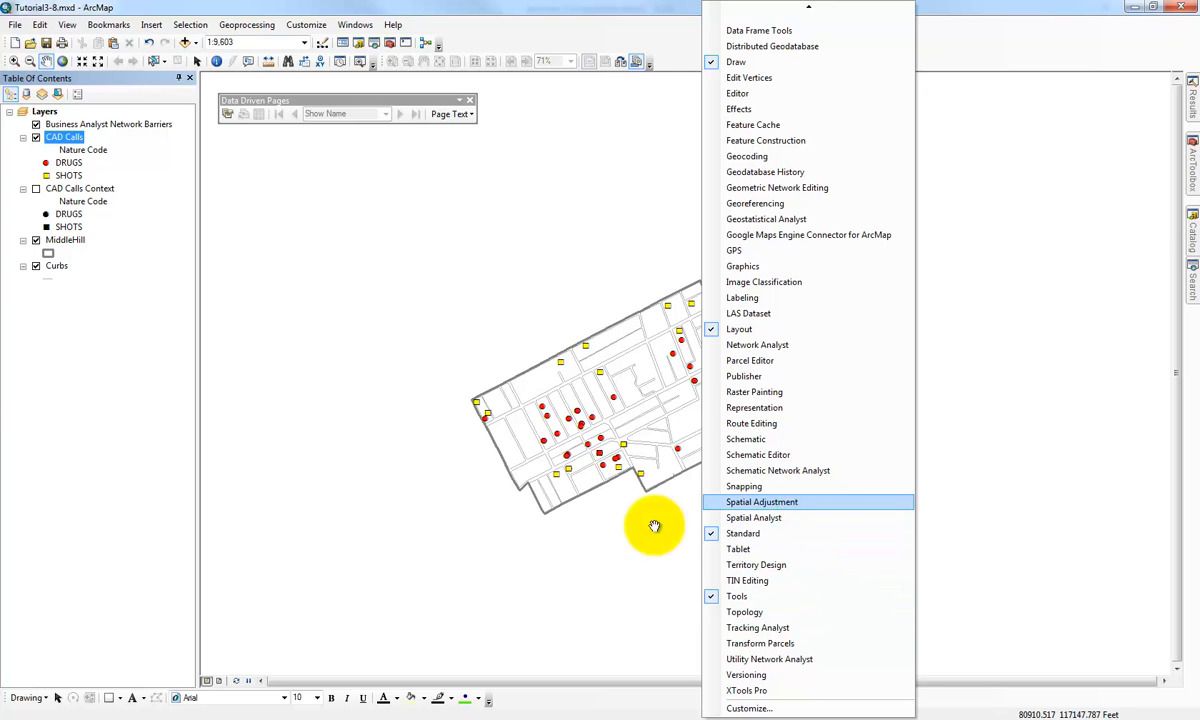
left_click(379, 503)
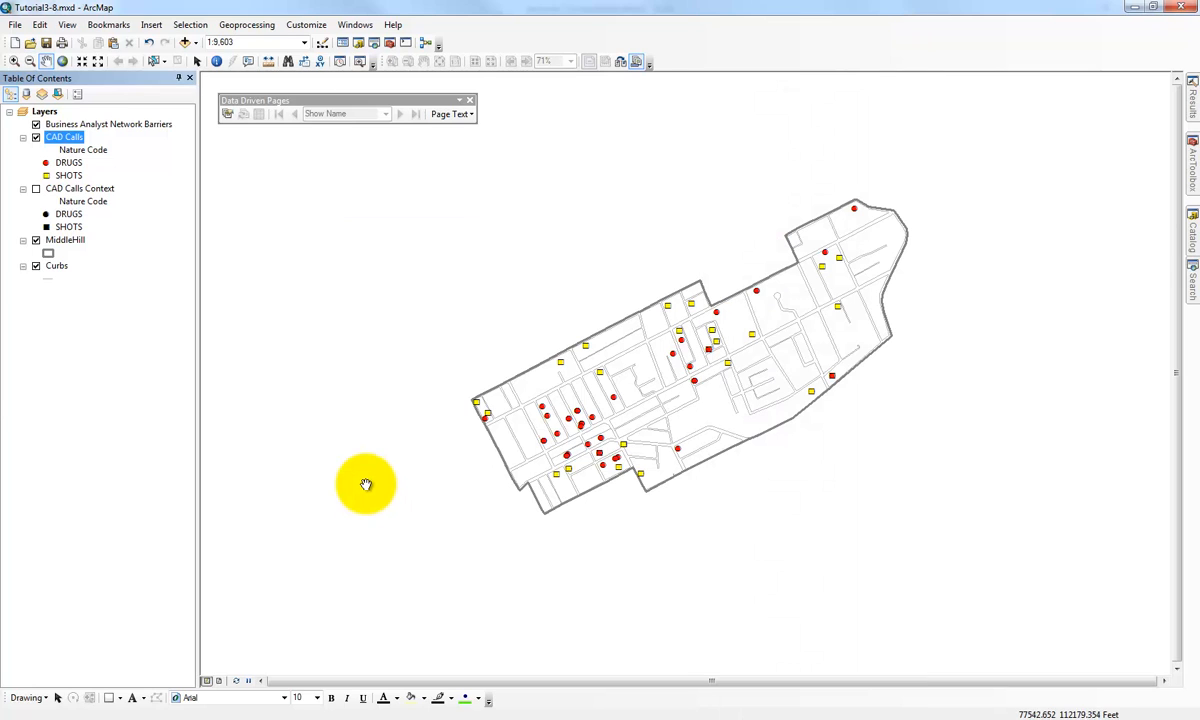
Step: Show the Time Slider and step the CAD Calls display through time from 7/1/2009 to 8/30/2009
left_click(341, 62)
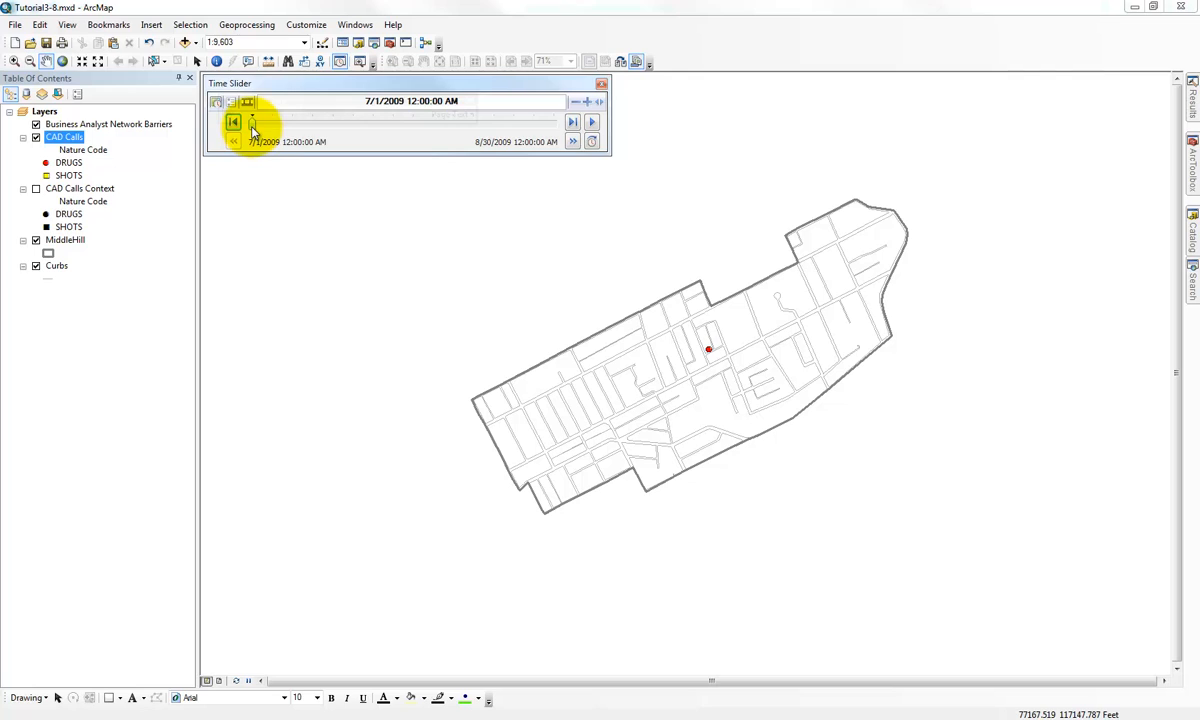
left_click_drag(252, 130, 278, 131)
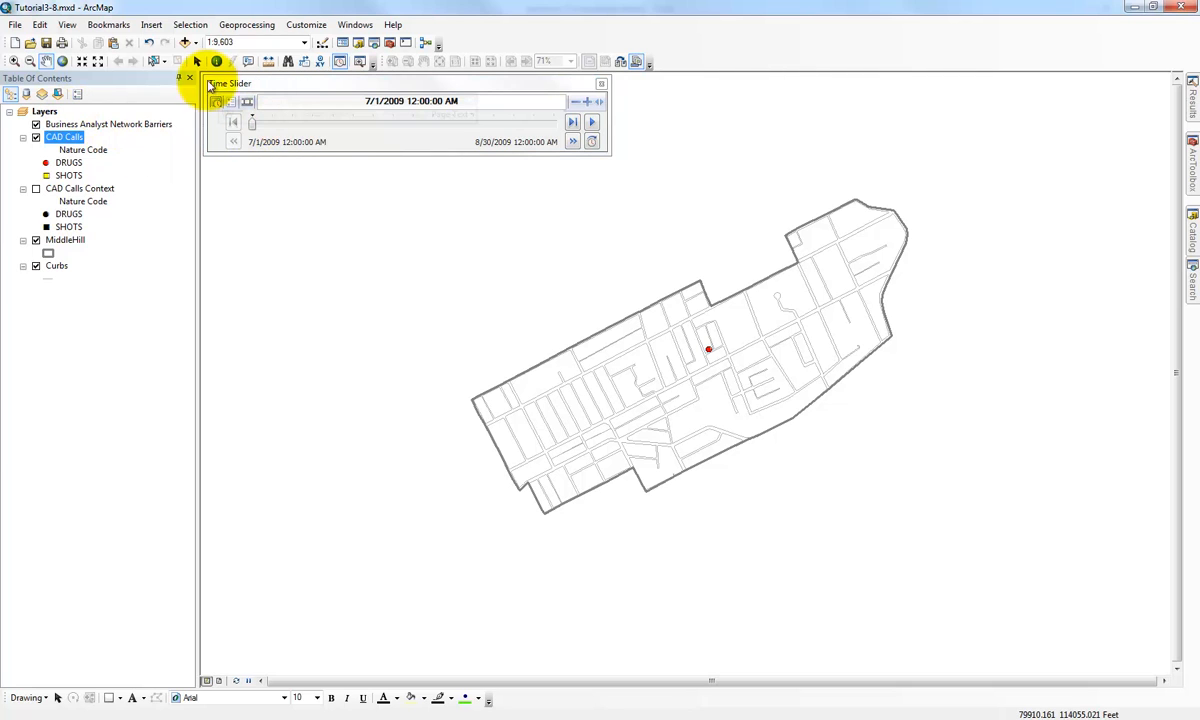
left_click(286, 126)
left_click(285, 123)
left_click(271, 133)
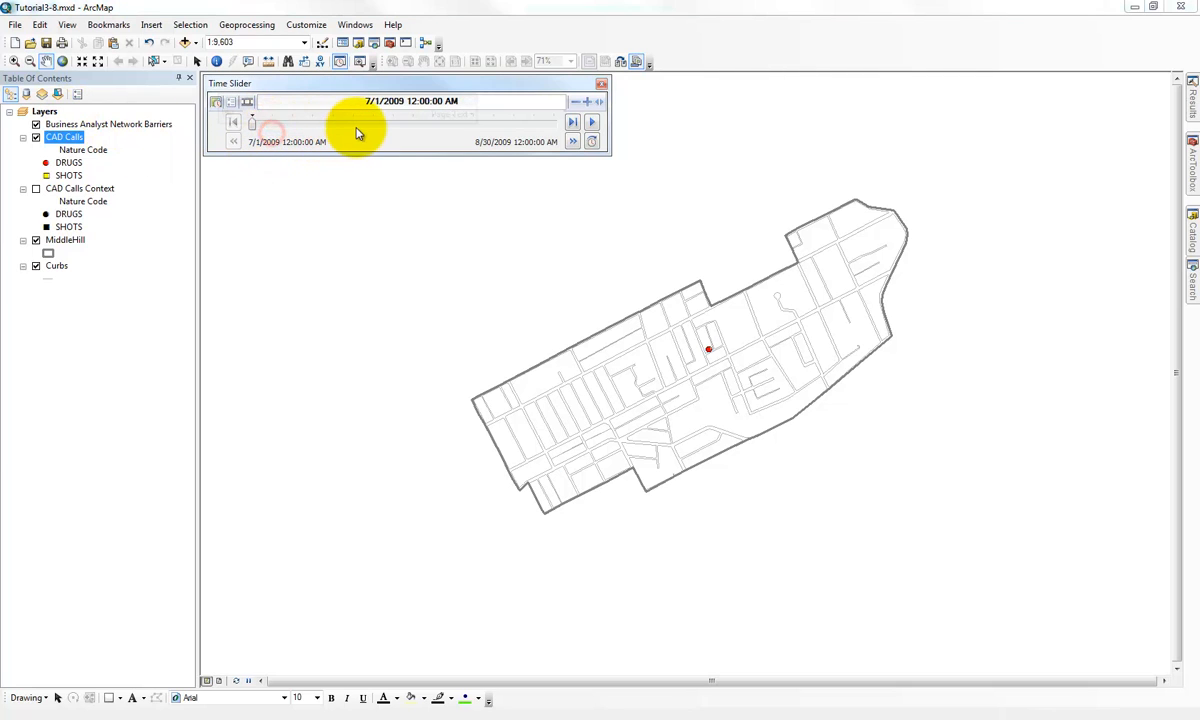
left_click(354, 128)
left_click(391, 126)
left_click(430, 127)
left_click(452, 124)
left_click(515, 124)
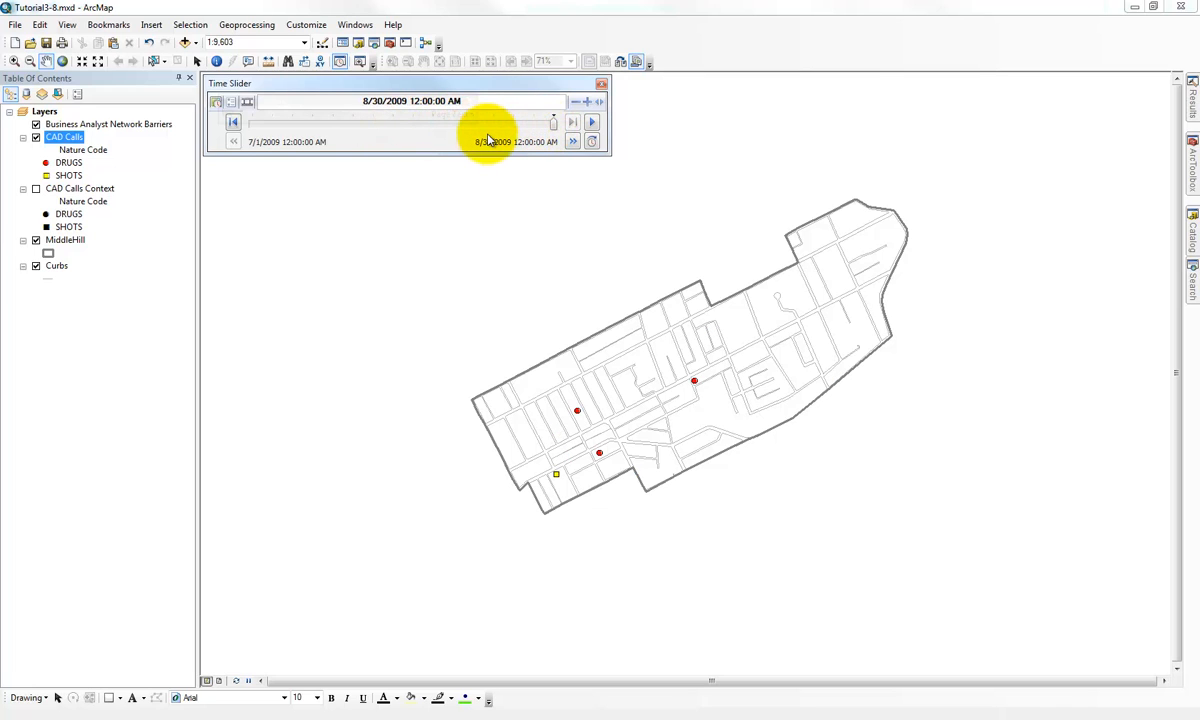
Step: Slow the Time Slider's playback speed to about midway and play the animation from 7/1/2009
left_click(230, 103)
left_click(341, 31)
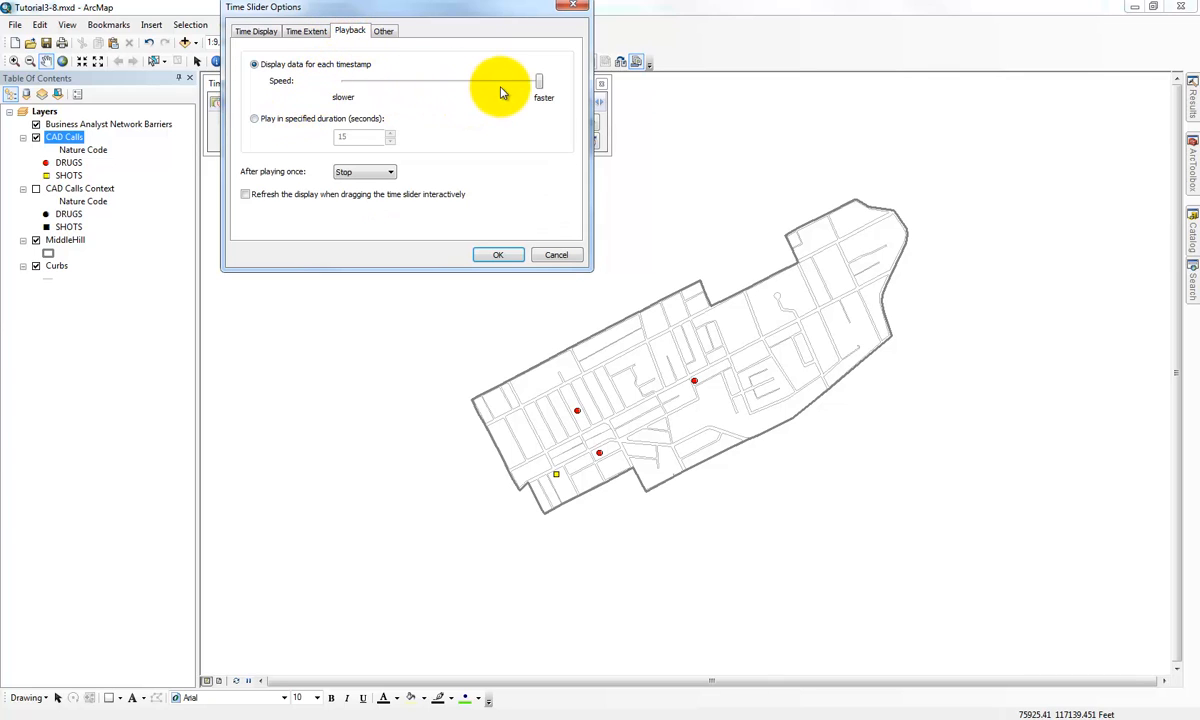
mouse_move(538, 83)
left_mouse_down()
mouse_move(425, 87)
mouse_move(436, 88)
left_mouse_up()
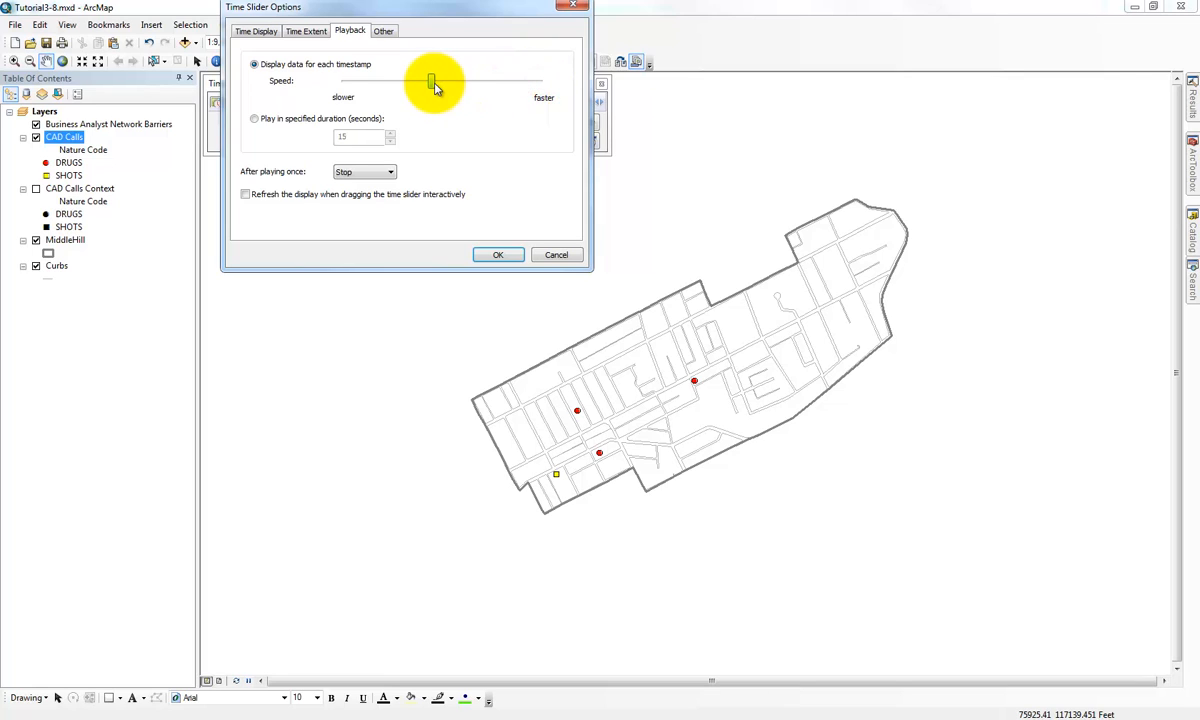
left_click(497, 256)
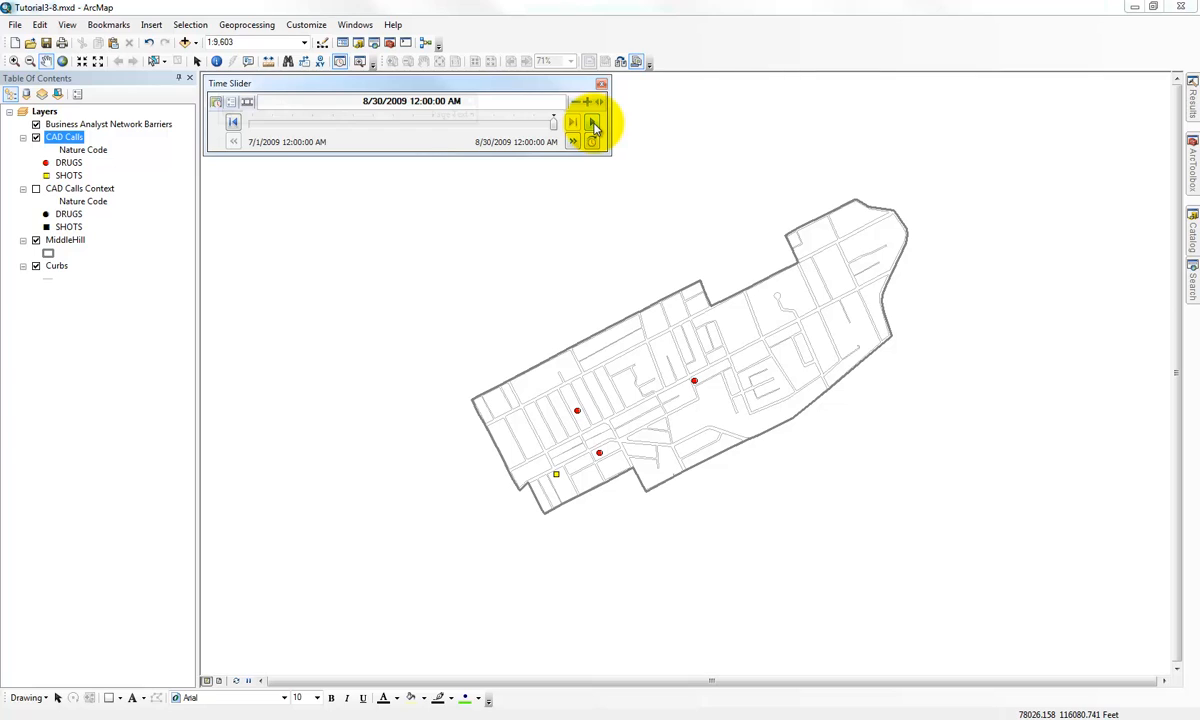
left_click_drag(553, 123, 234, 135)
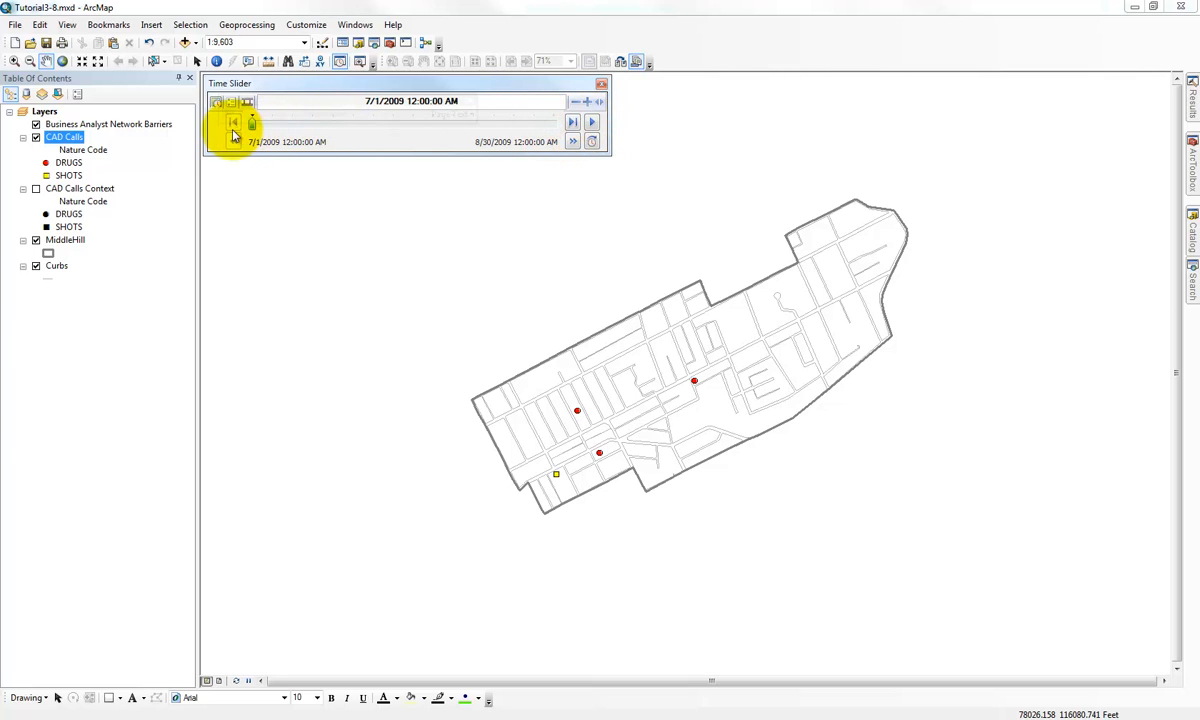
left_click(592, 126)
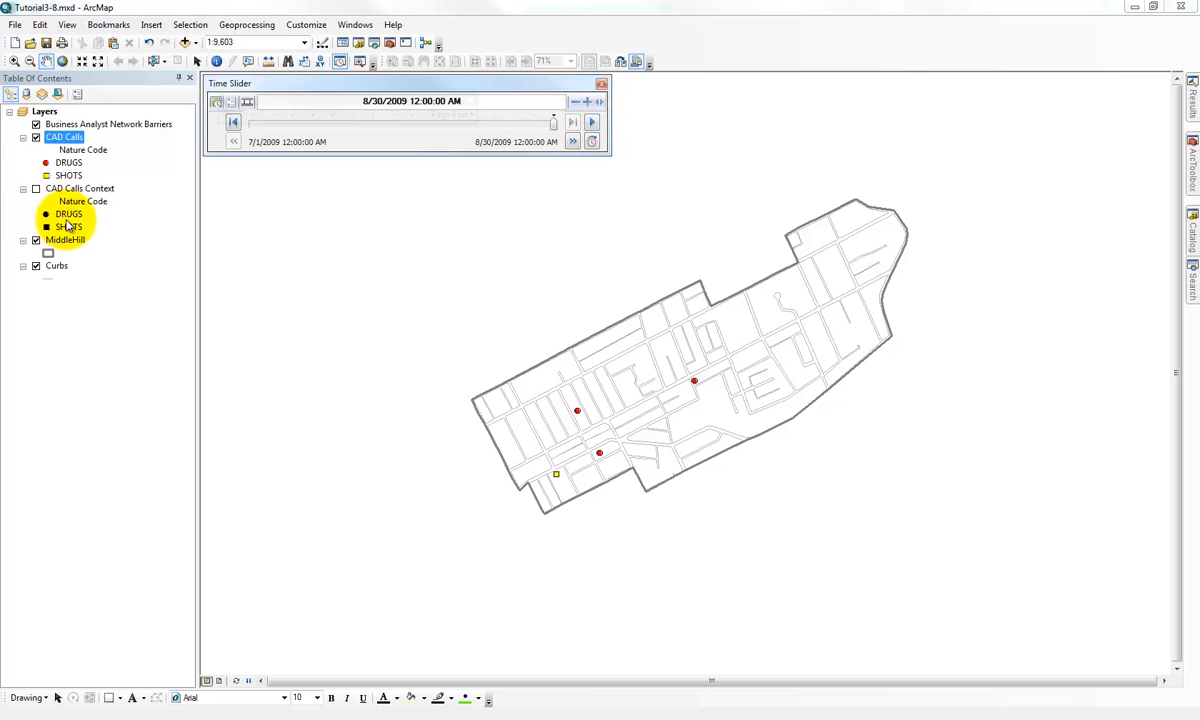
Step: Add a field named EndDate of type Date to the CAD Calls Context attribute table
right_click(80, 189)
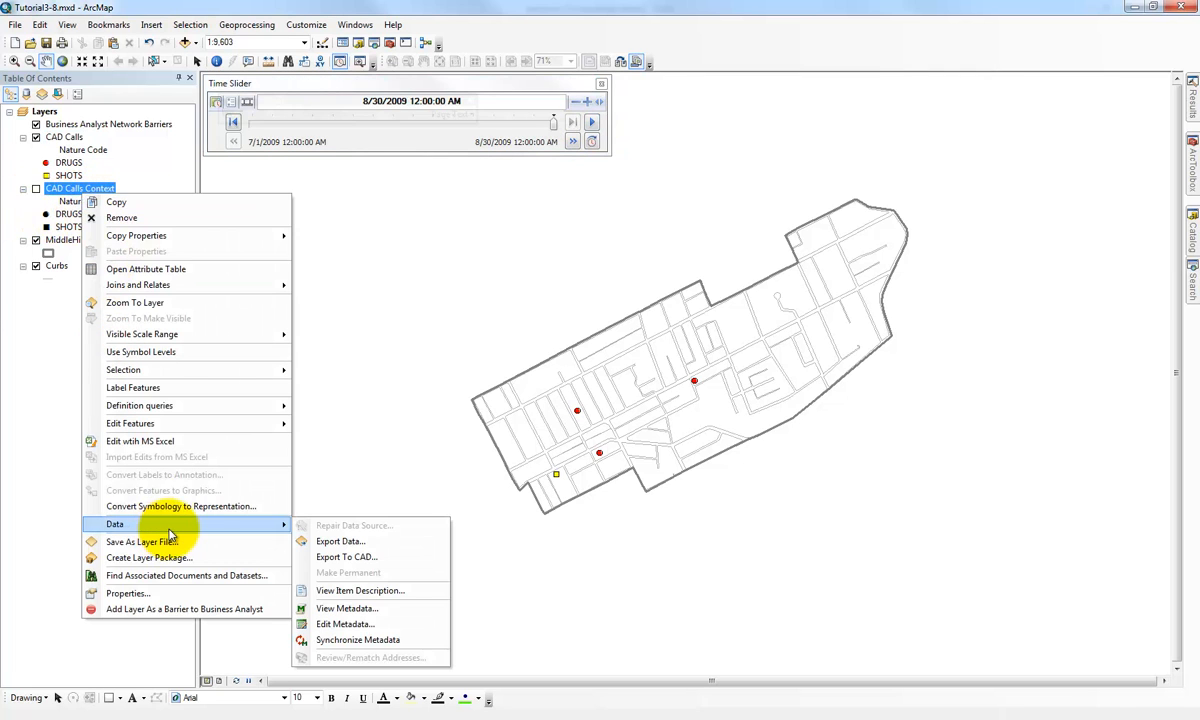
left_click(175, 275)
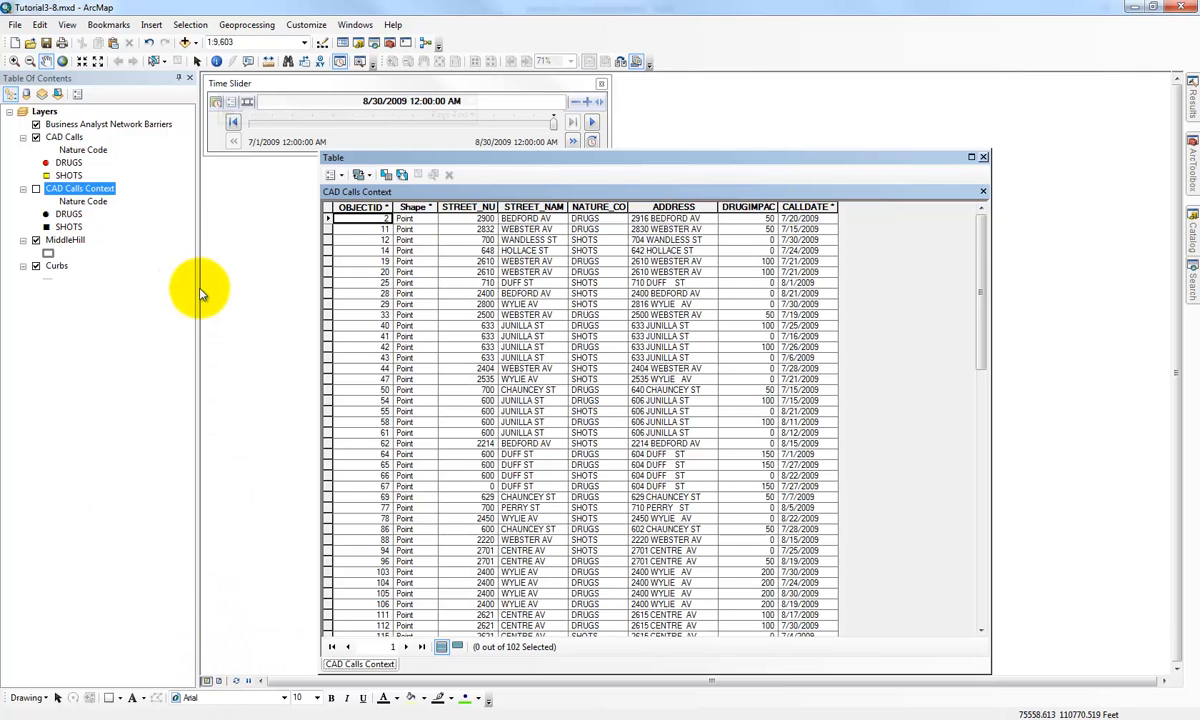
left_click(333, 175)
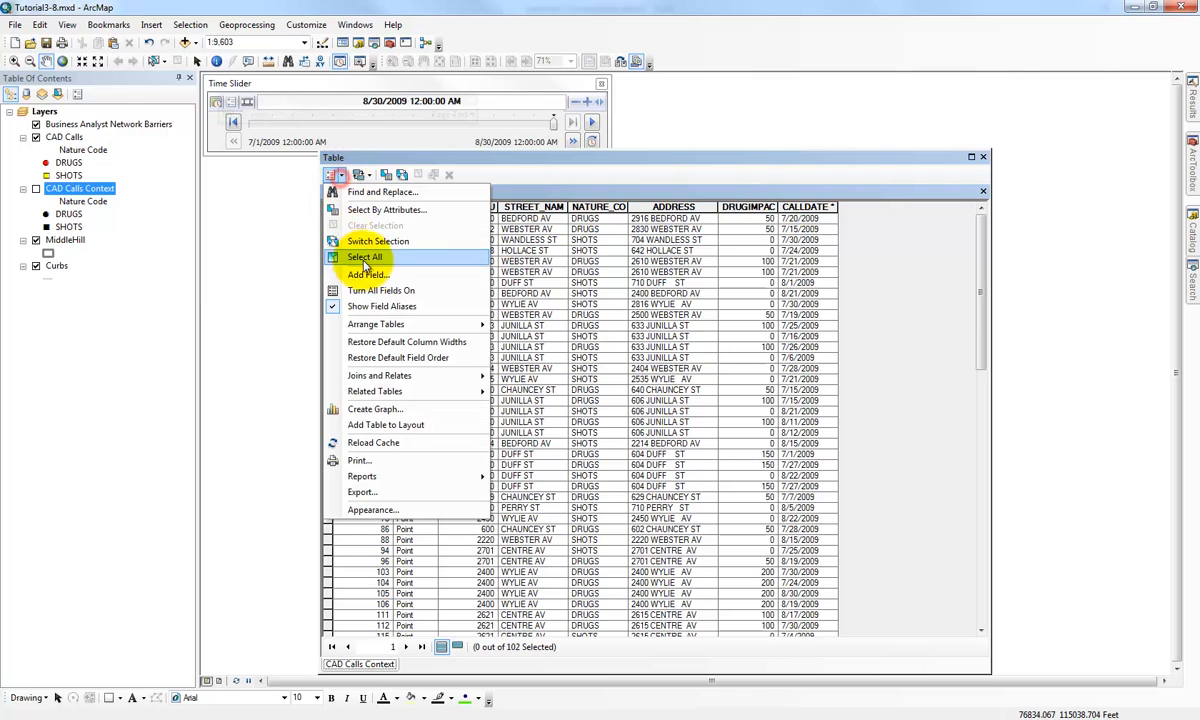
left_click(363, 272)
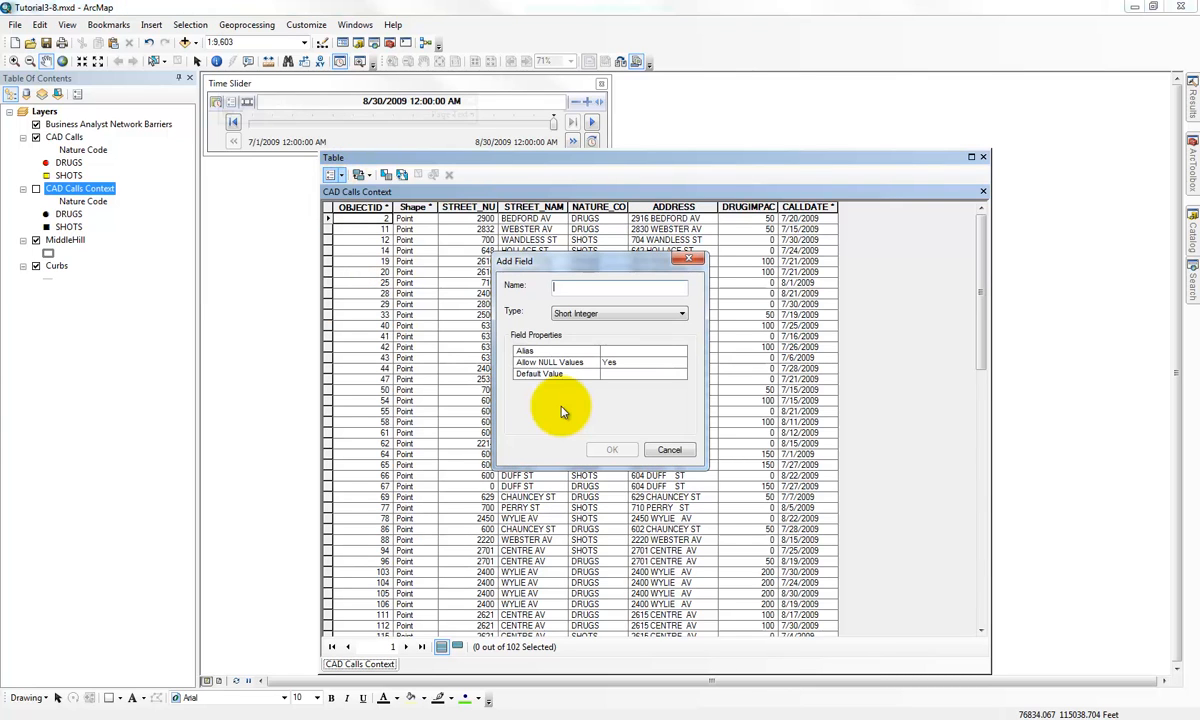
type("z")
key("BackSpace")
type("EndDate")
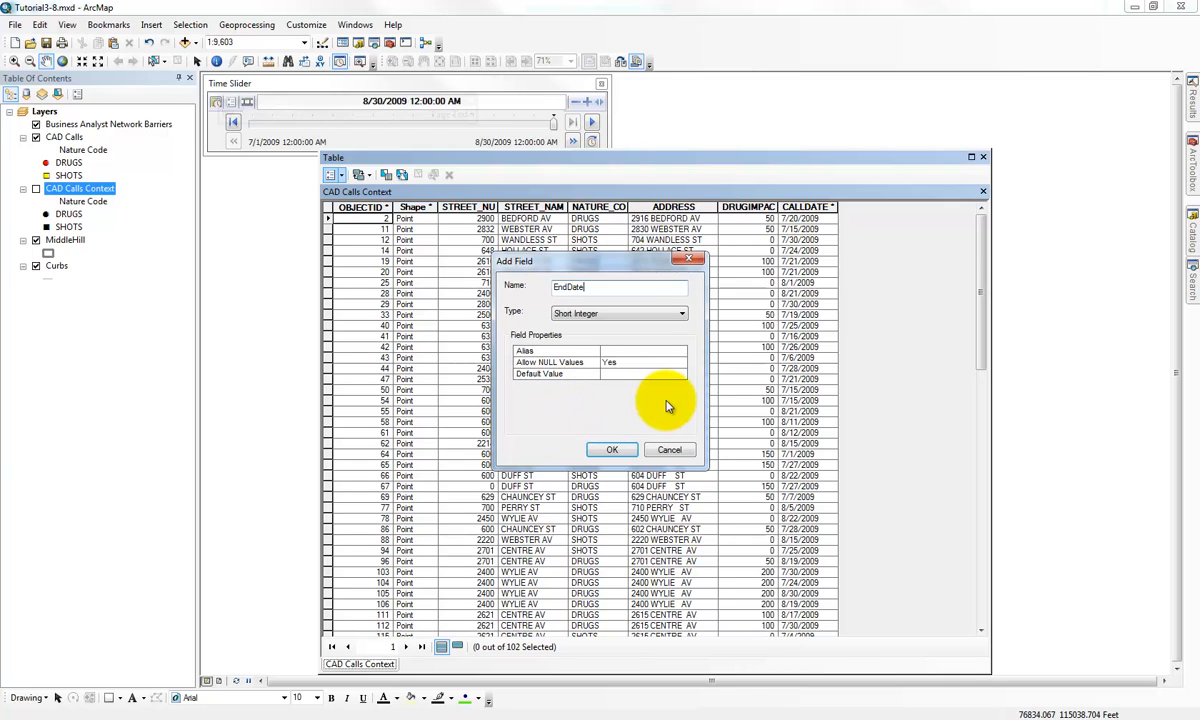
left_click(598, 316)
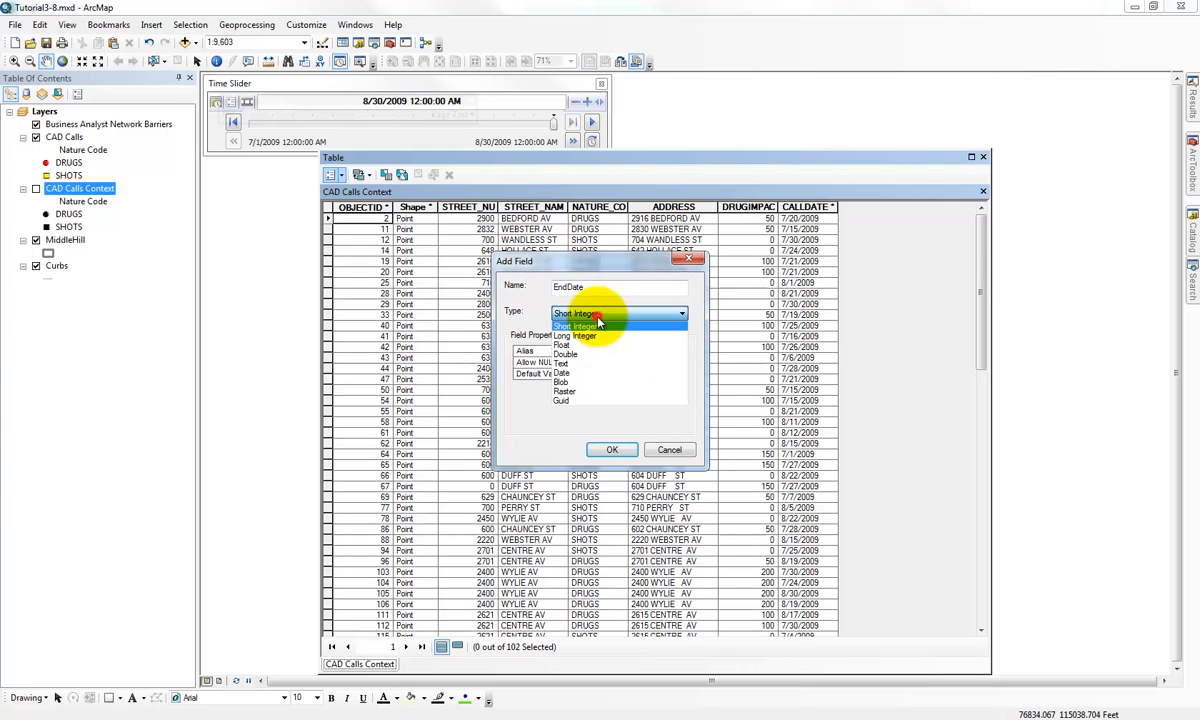
left_click(592, 376)
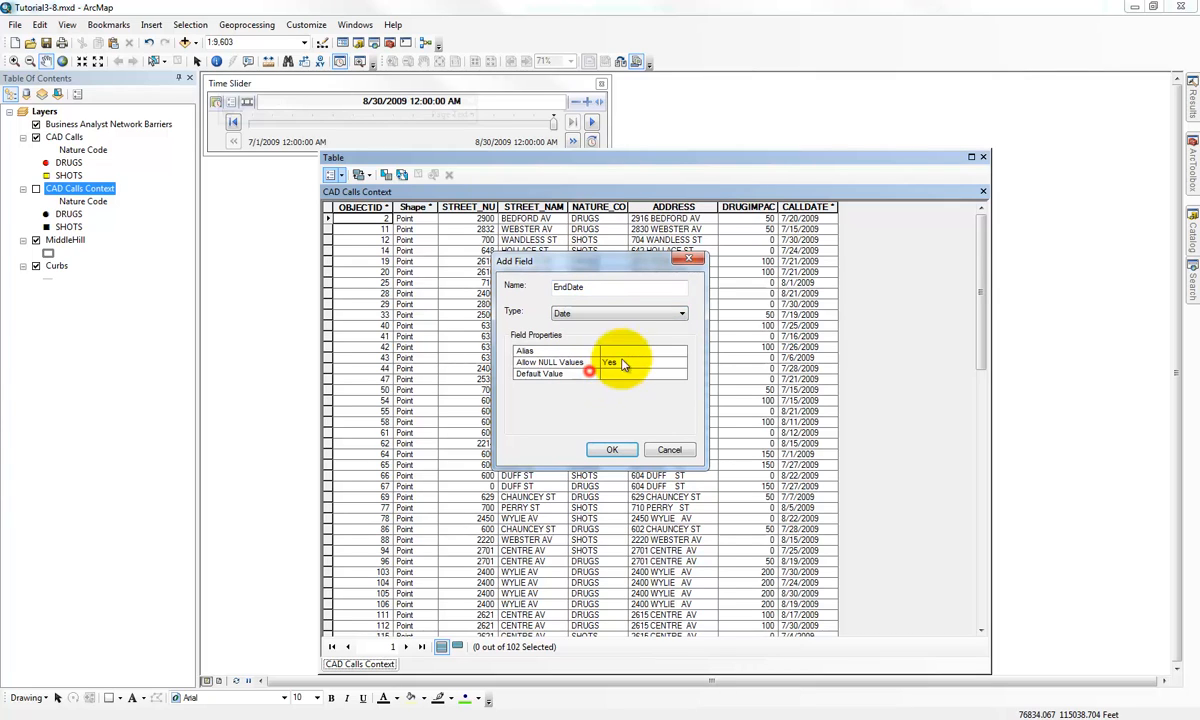
left_click(618, 448)
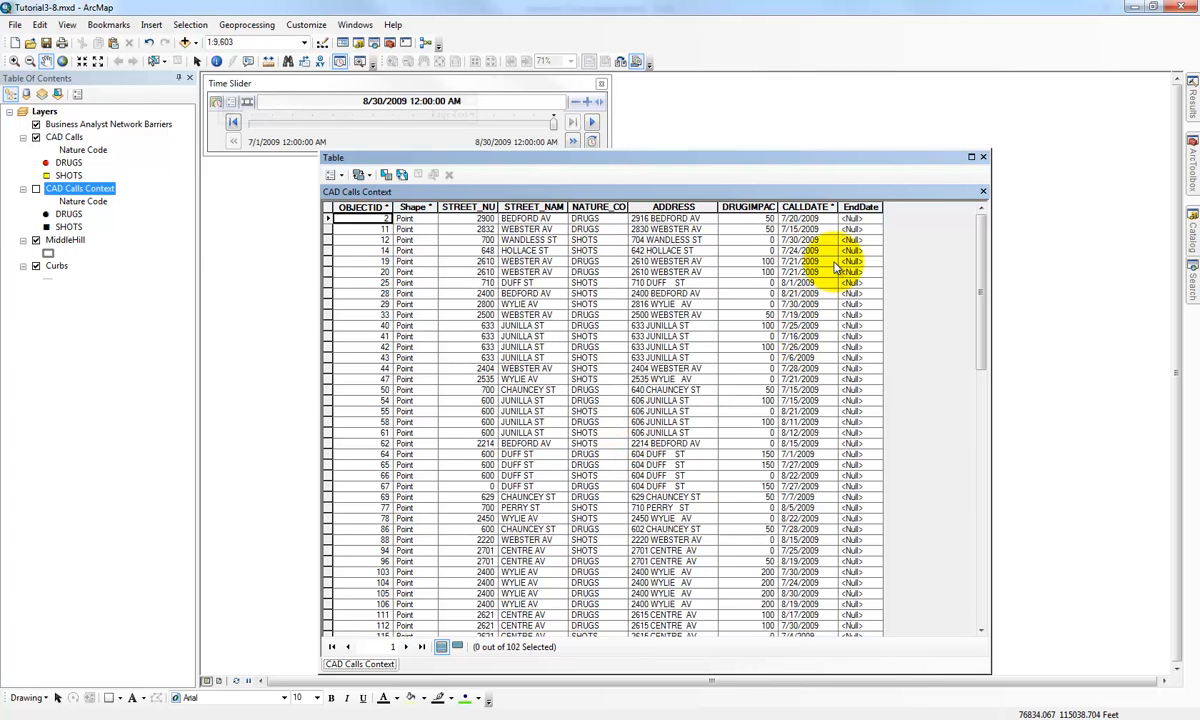
Step: Calculate the EndDate field of the CAD Calls Context table as [CALLDATE] +14 and close the table
right_click(862, 208)
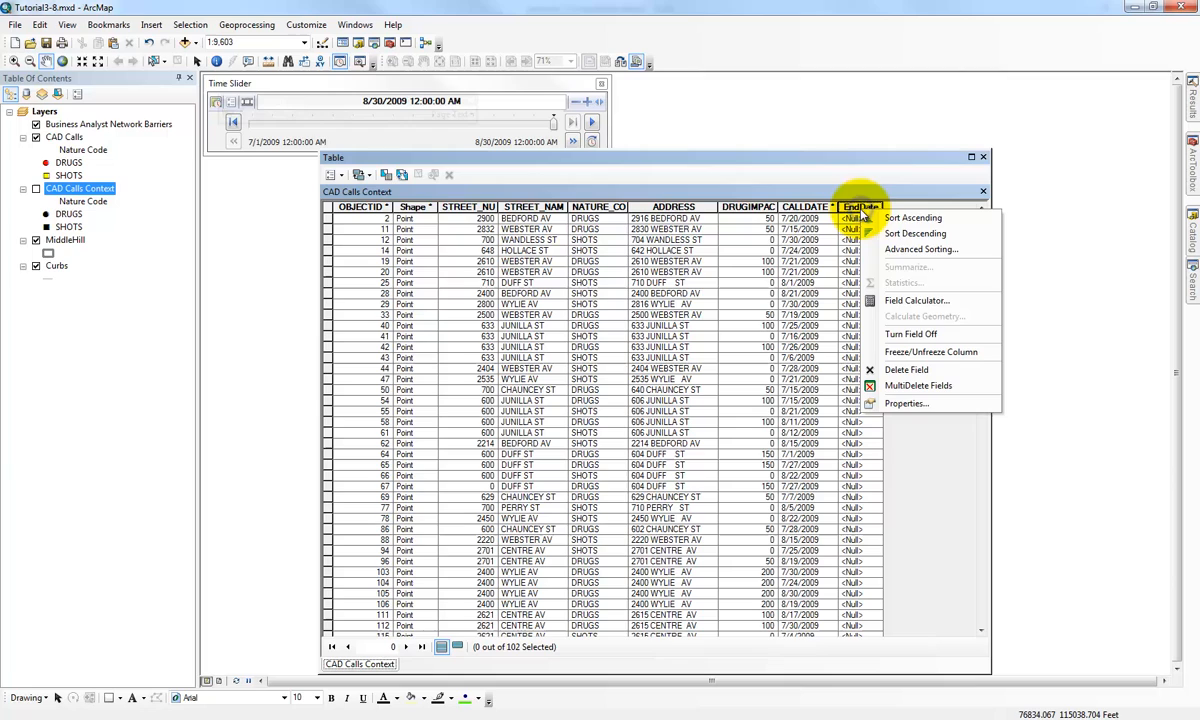
left_click(911, 301)
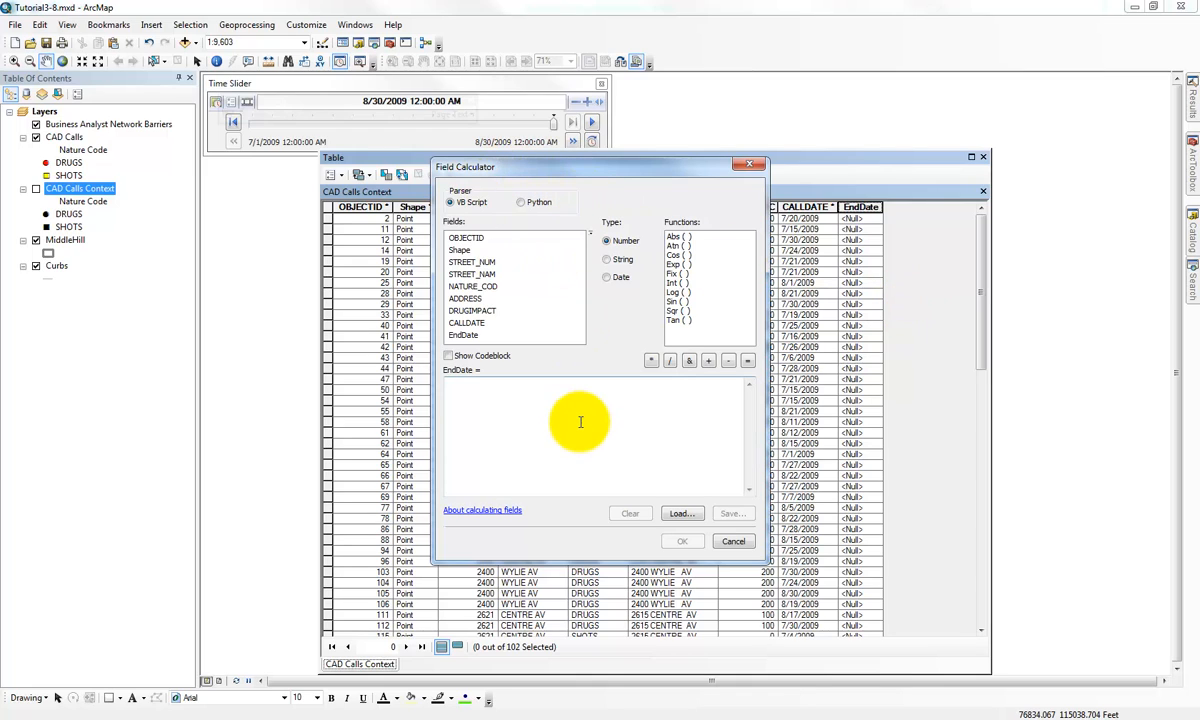
double_click(467, 323)
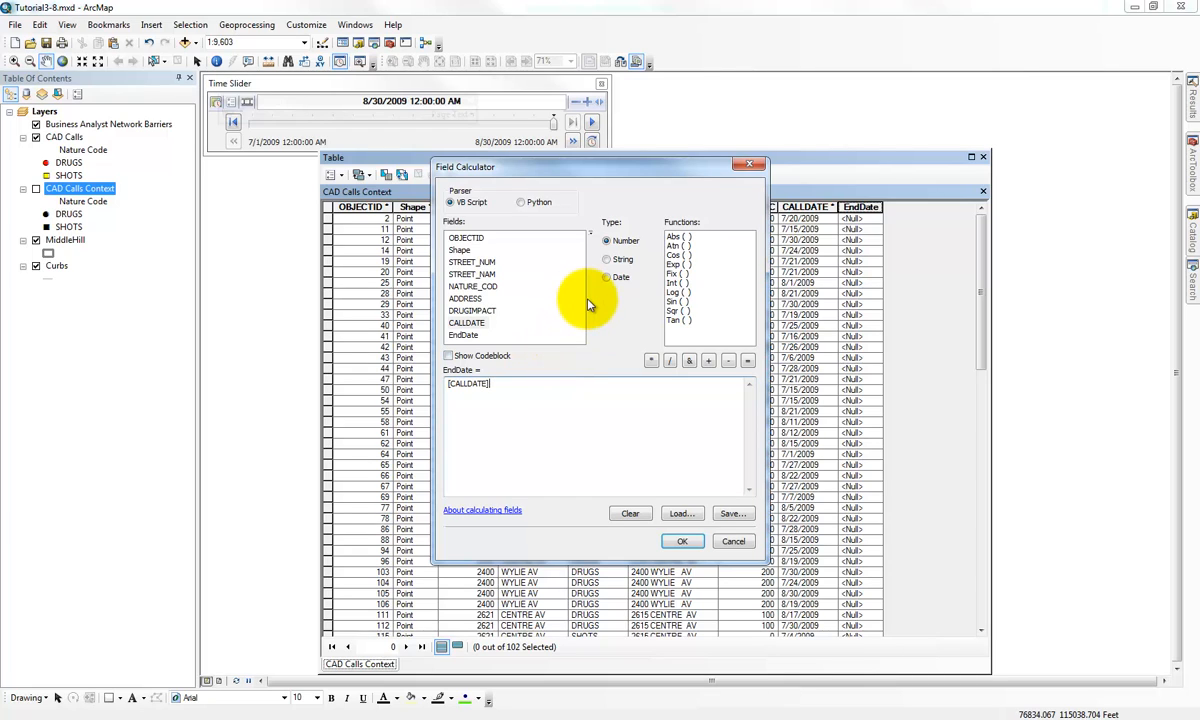
left_click(706, 360)
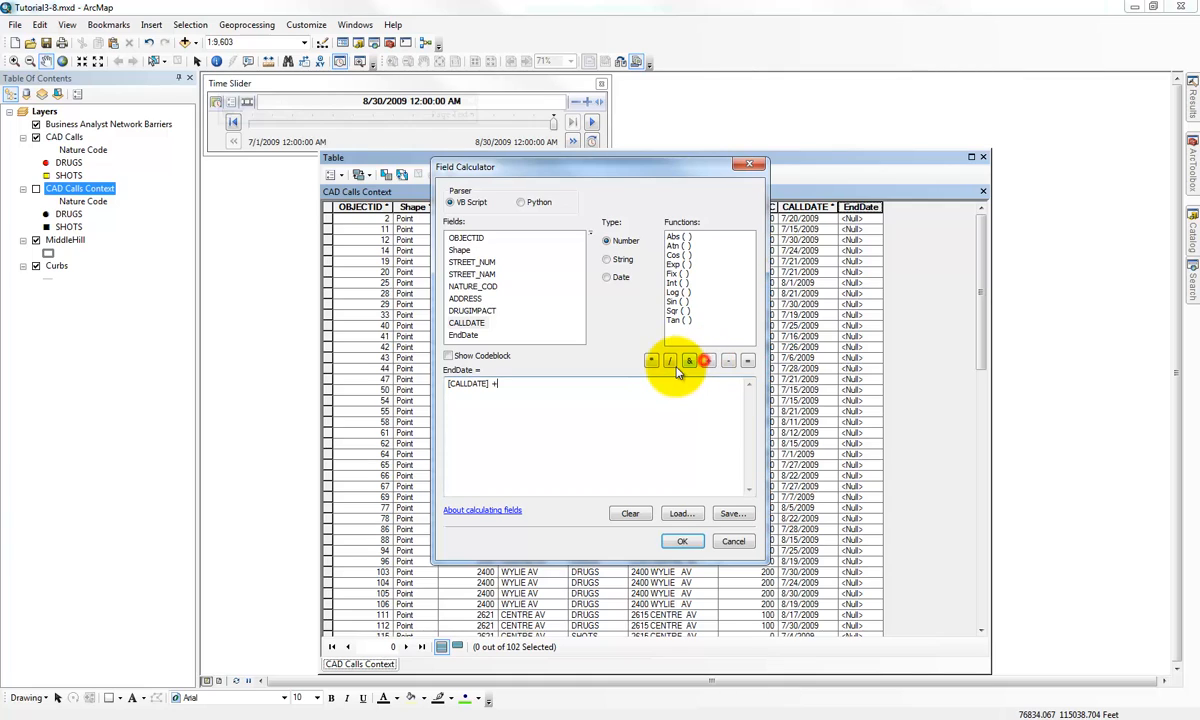
type("14")
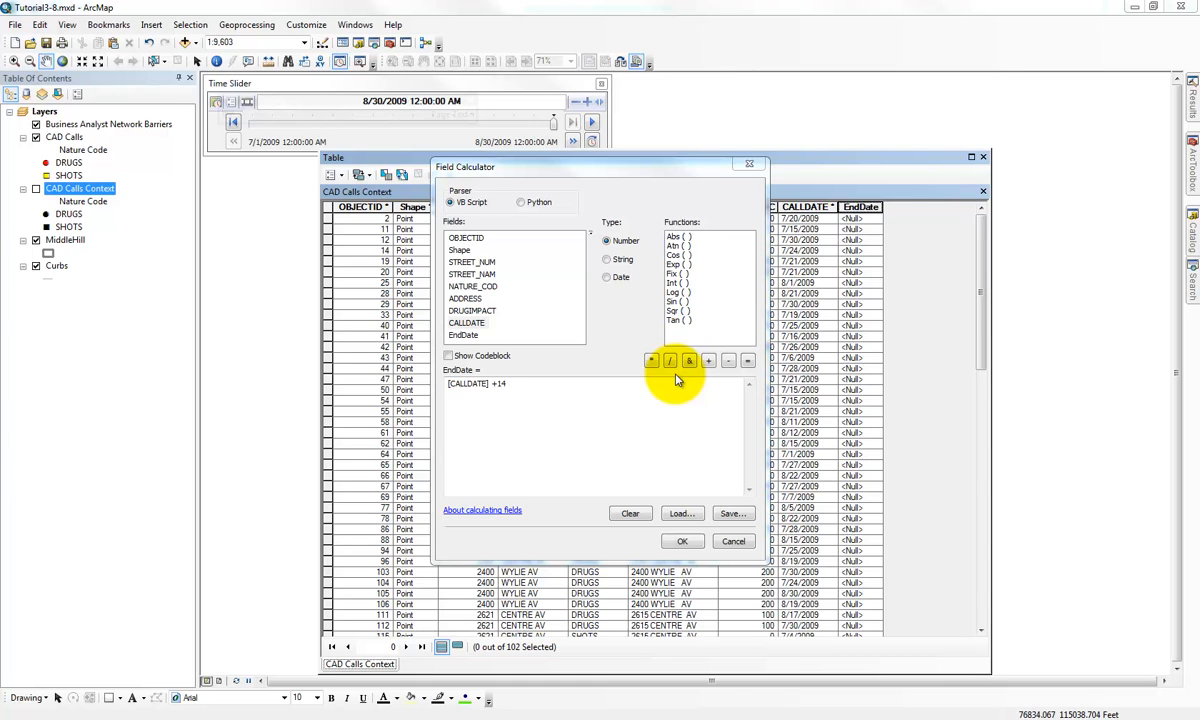
left_click(528, 394)
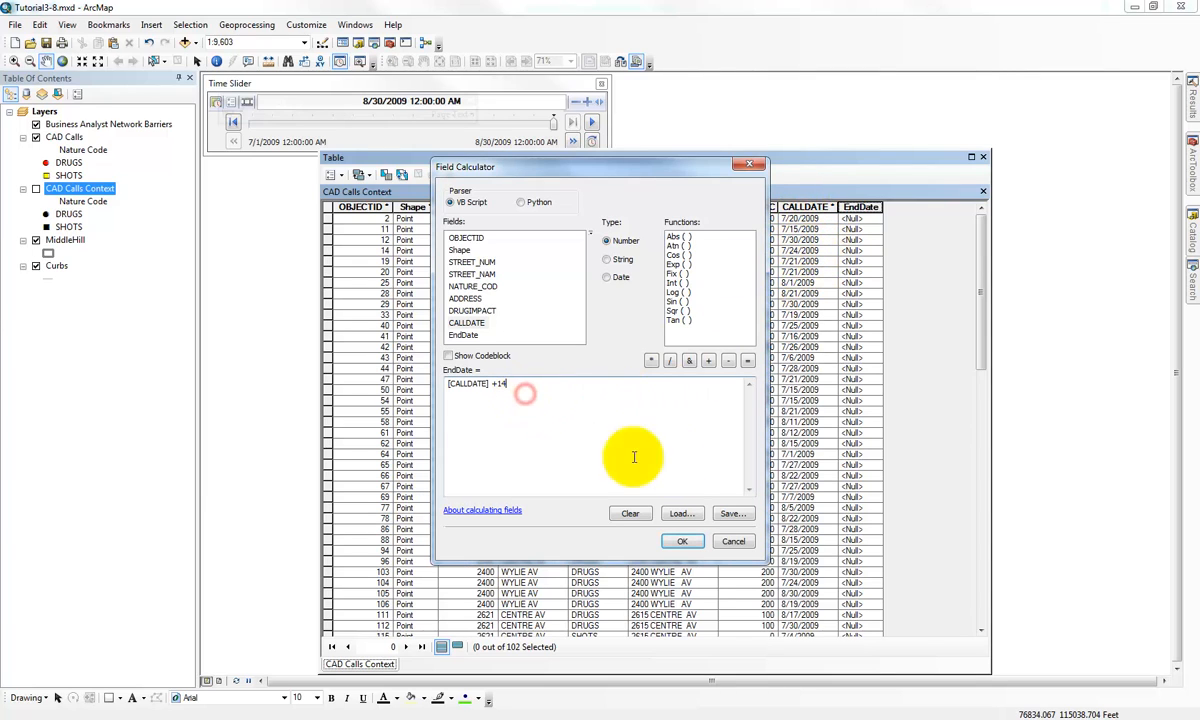
left_click(682, 543)
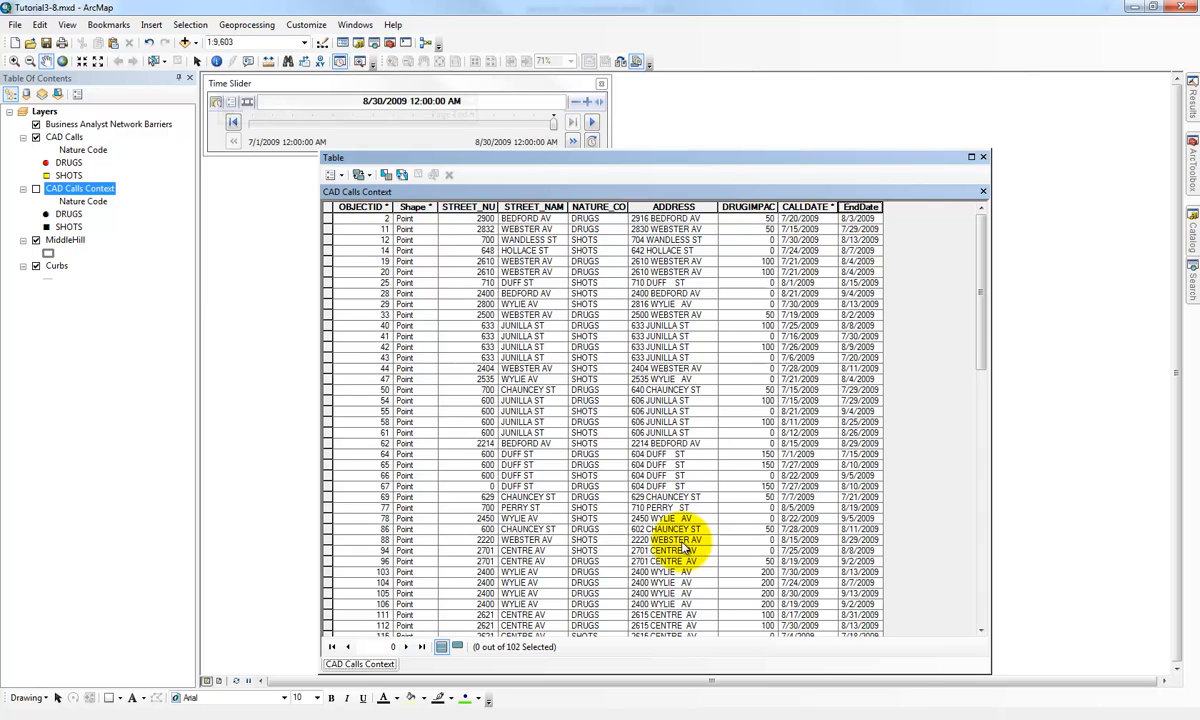
left_click(983, 157)
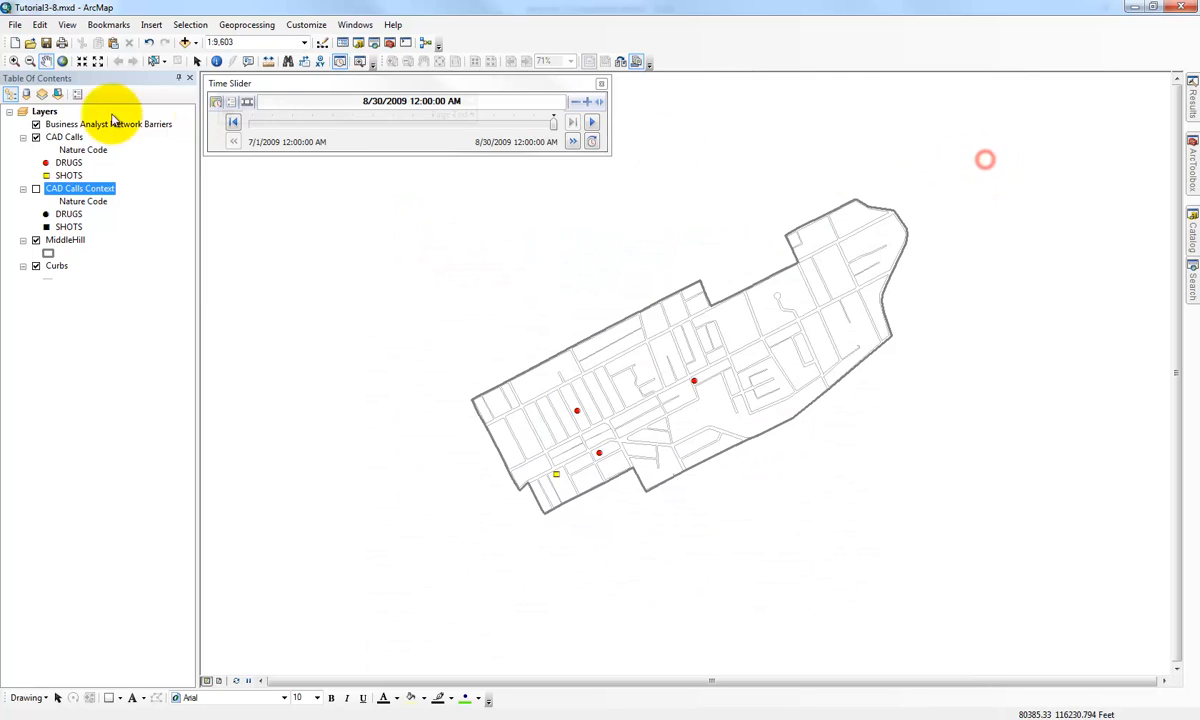
Step: Enable time on the CAD Calls Context layer, giving each feature a start and end time field from CALLDATE and EndDate
right_click(97, 198)
left_click(166, 589)
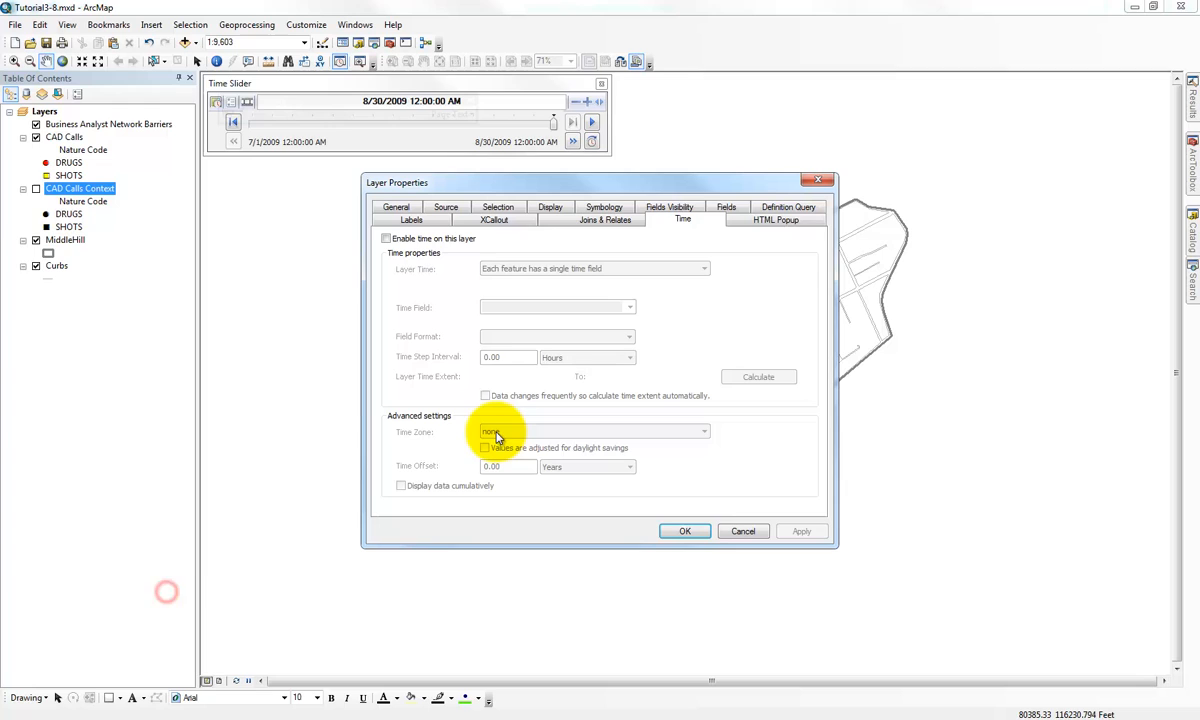
left_click(464, 242)
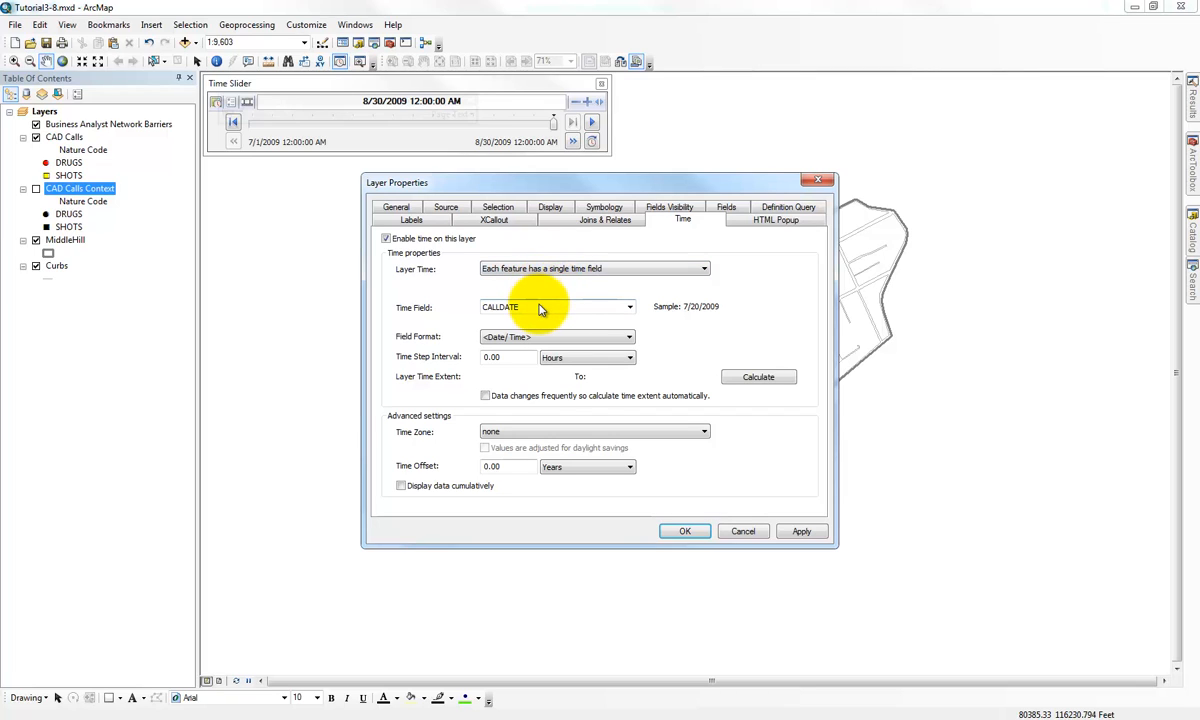
left_click(553, 273)
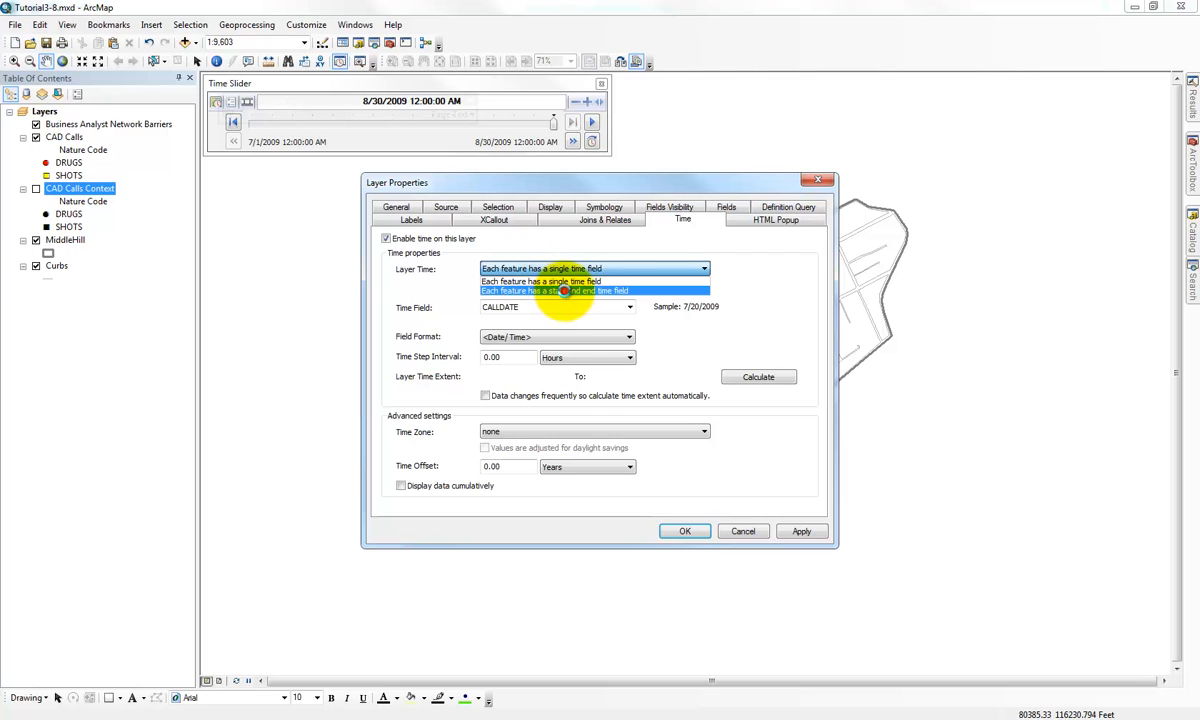
left_click(558, 291)
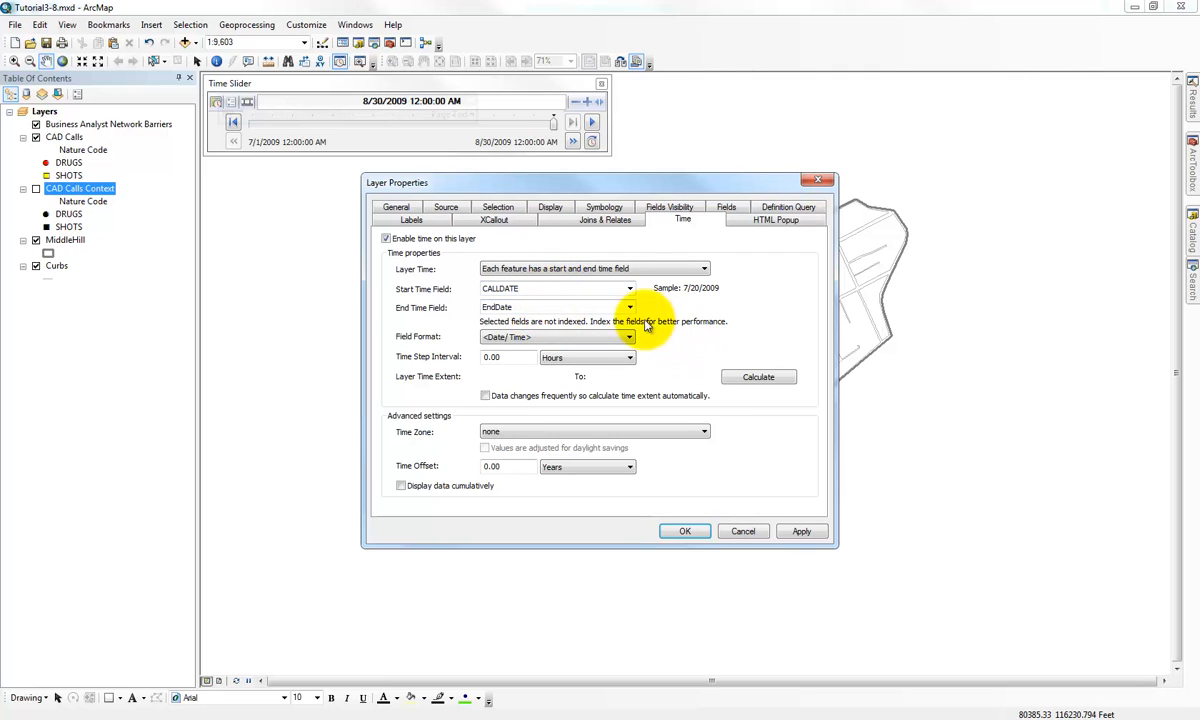
Step: Calculate the layer's time extent with automatic recalculation enabled, and set the time step interval to 1 day
left_click(757, 377)
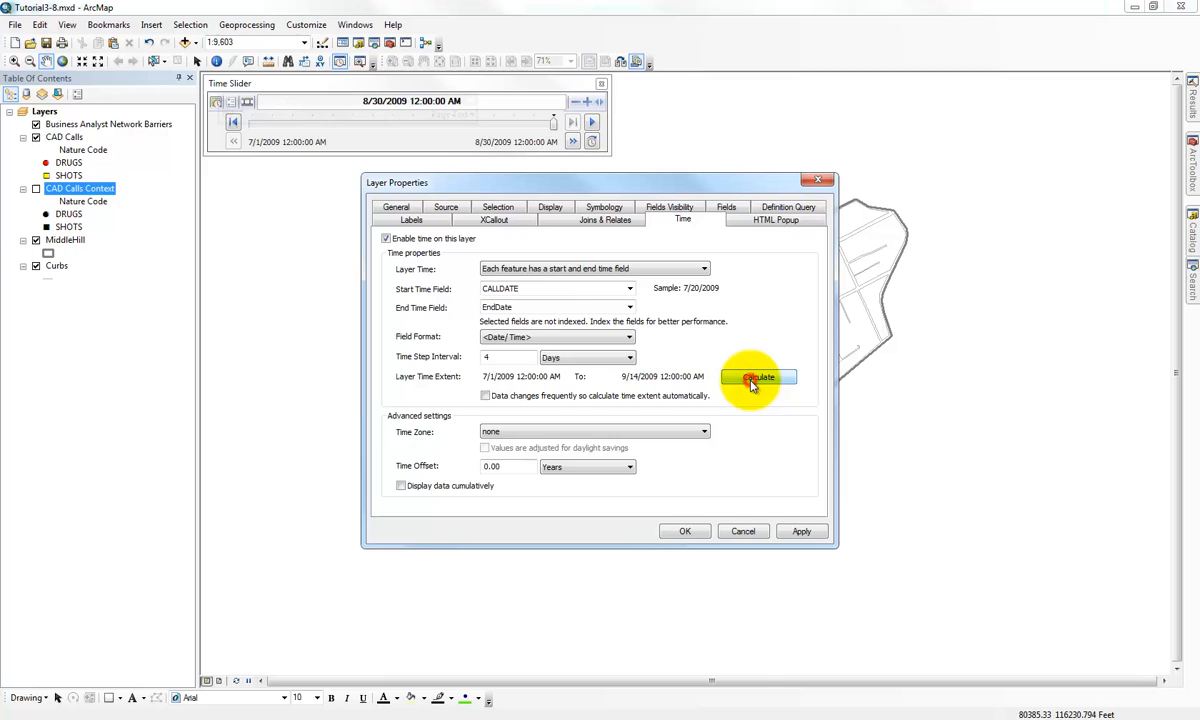
double_click(518, 357)
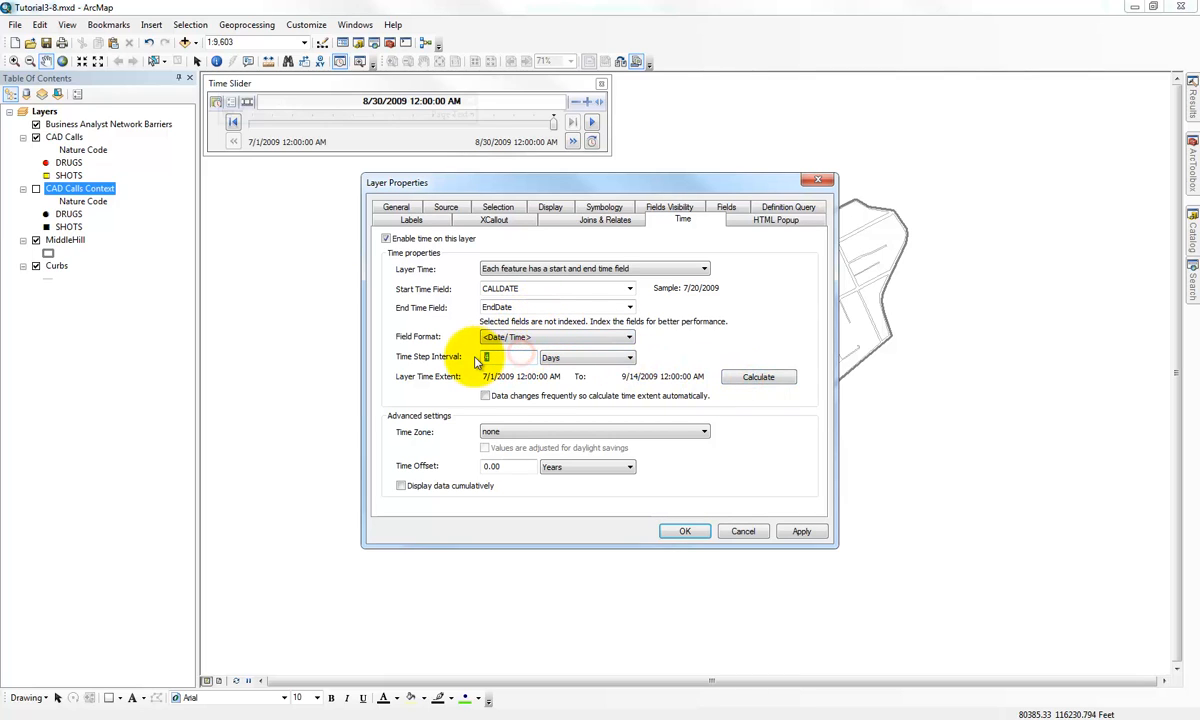
type("1")
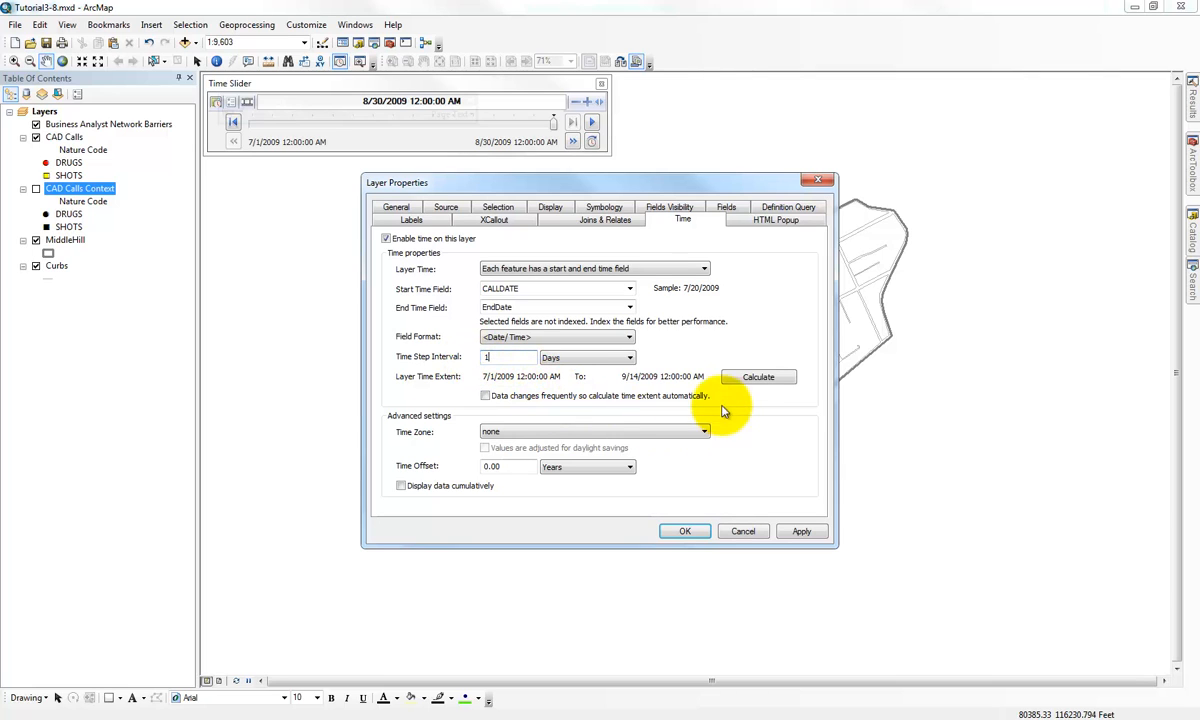
left_click(756, 380)
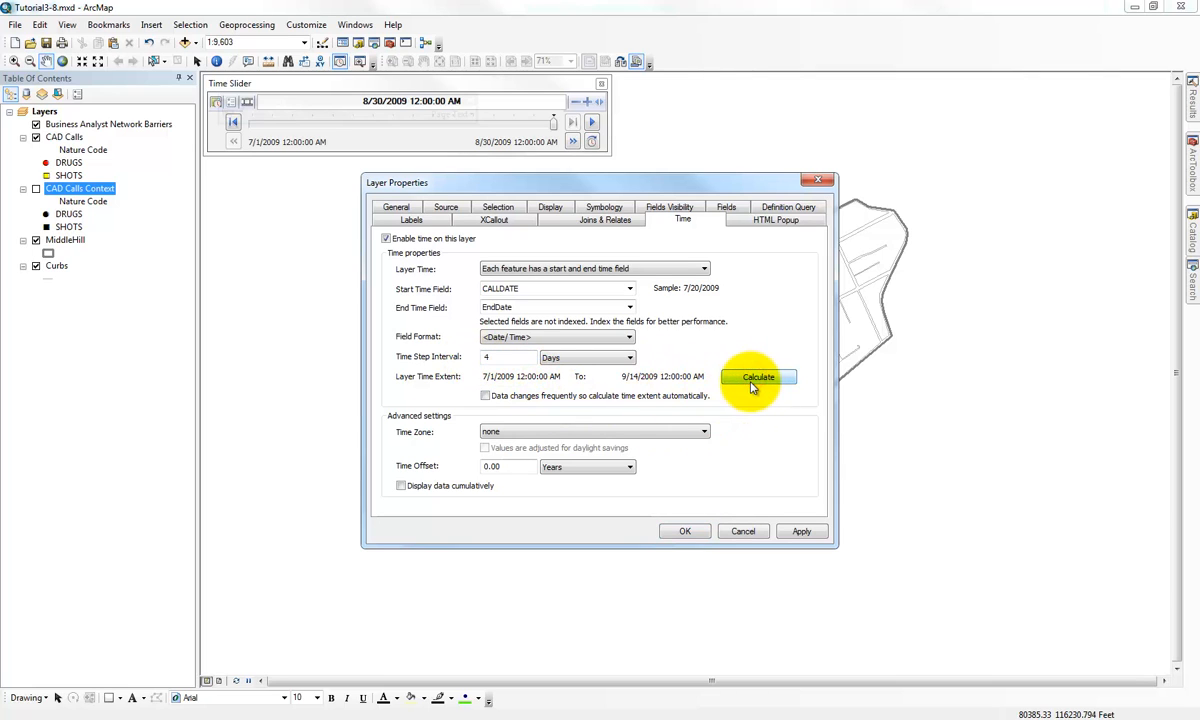
double_click(512, 357)
type("1")
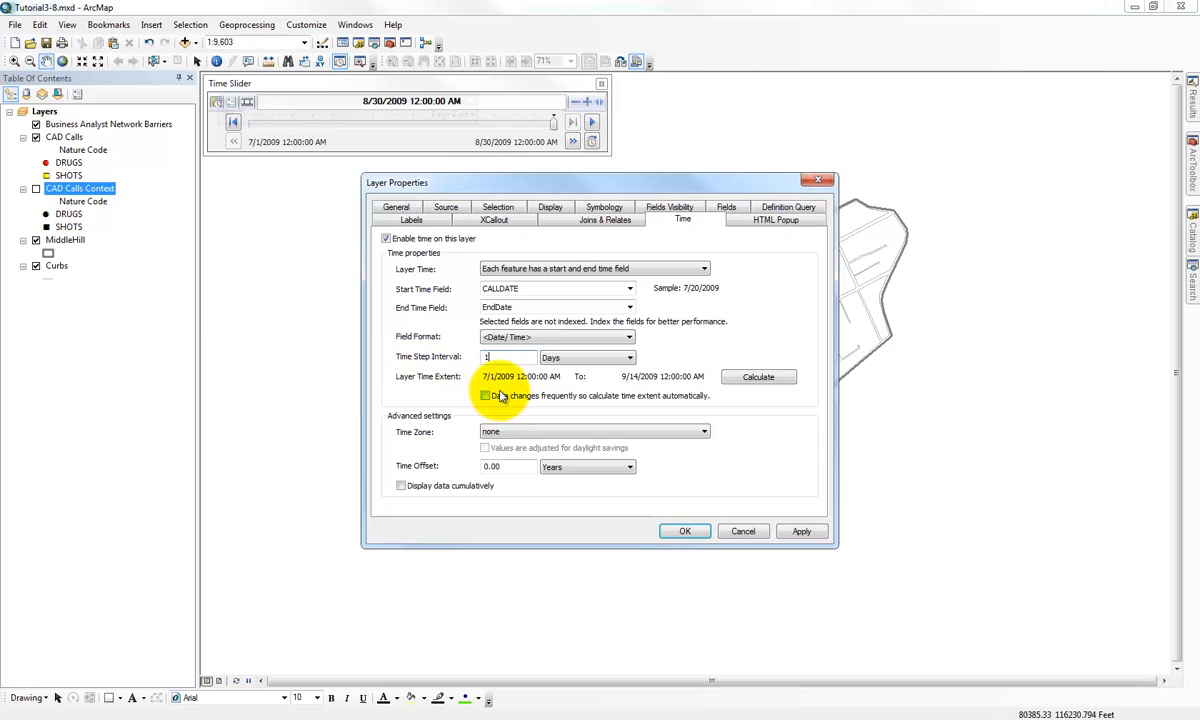
left_click(498, 396)
left_click(758, 377)
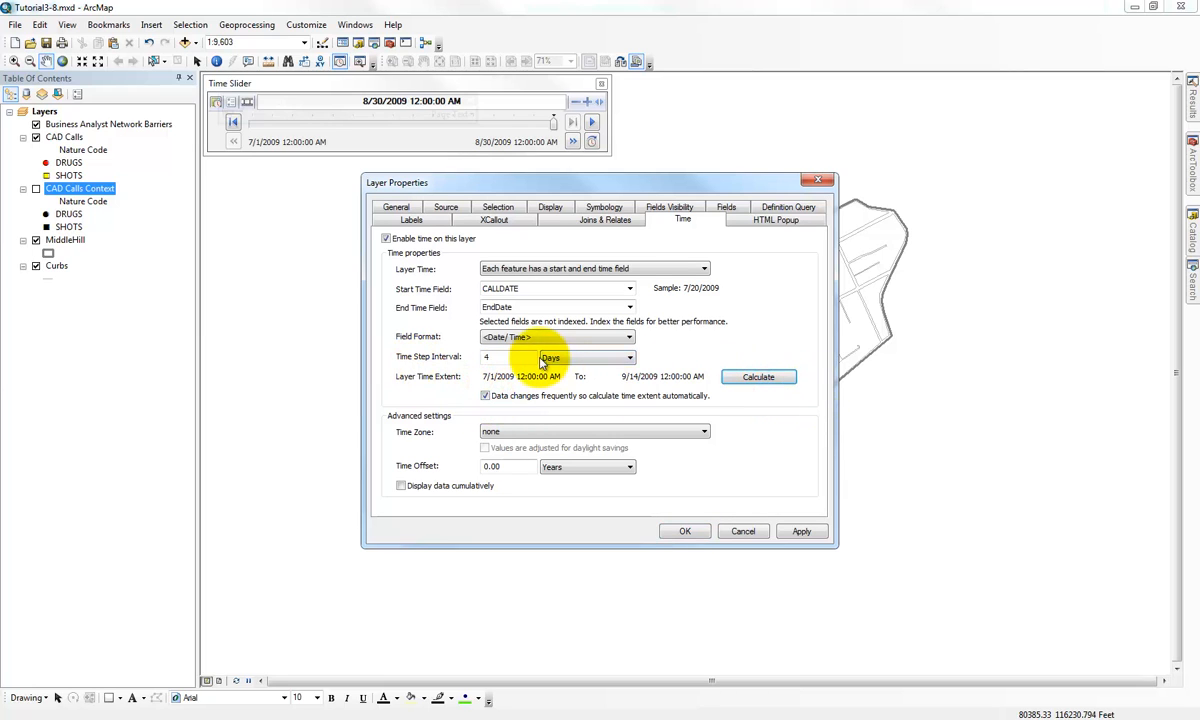
double_click(505, 357)
type("1")
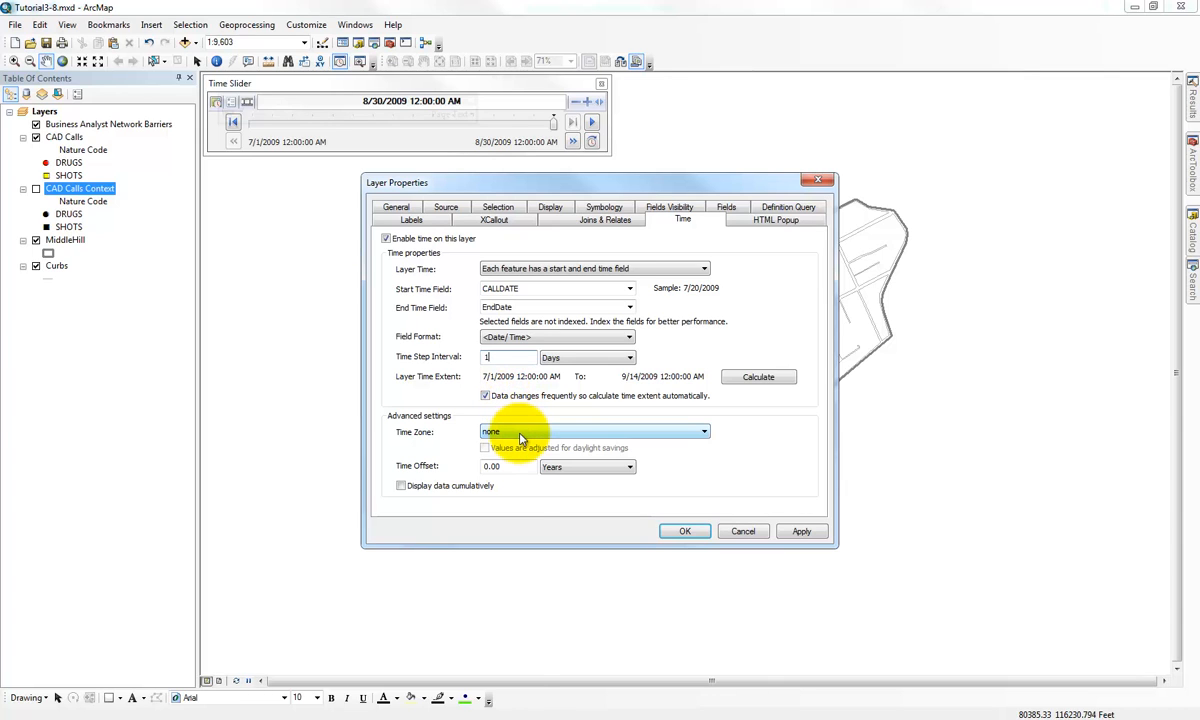
Step: Set the time zone to Eastern Time (US & Canada) with values adjusted for daylight savings, and apply the layer properties
left_click(519, 438)
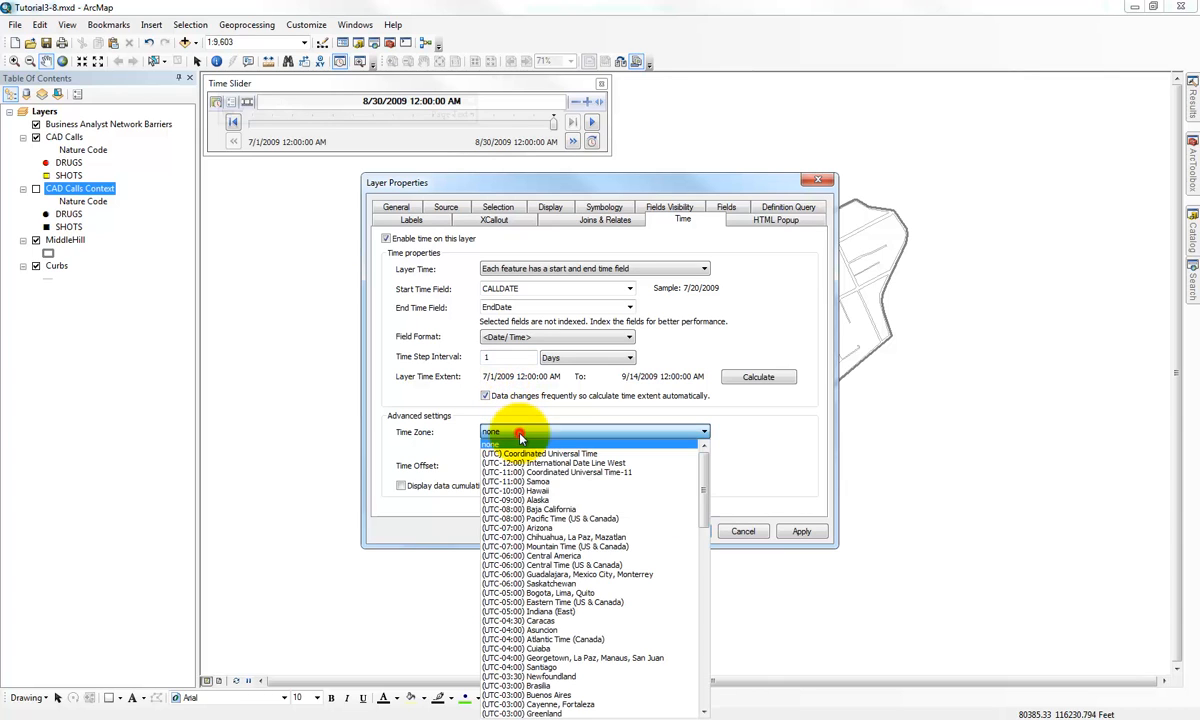
left_click(590, 603)
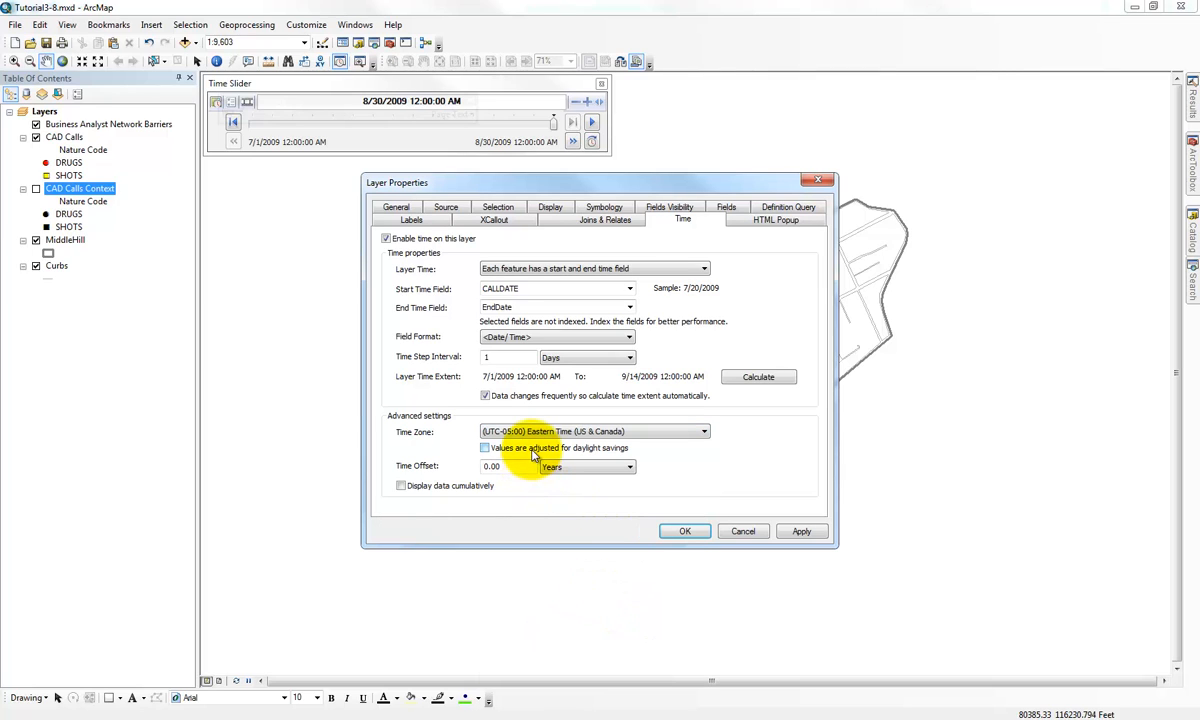
left_click(533, 452)
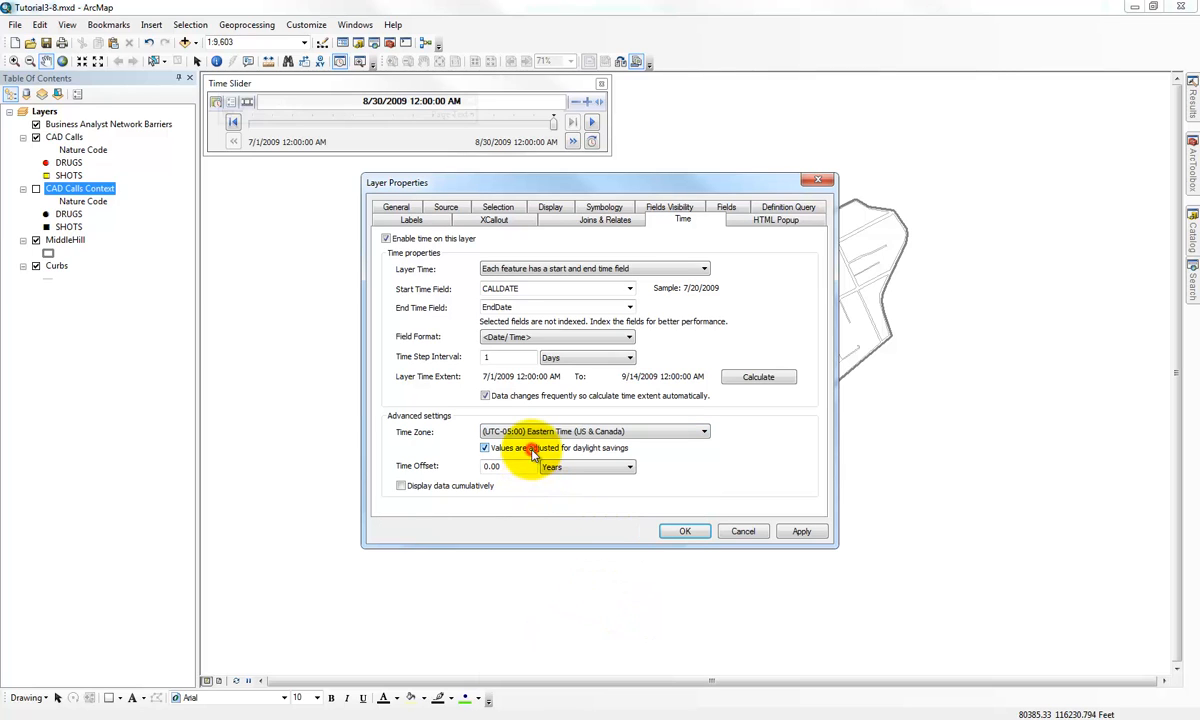
left_click(810, 532)
left_click(685, 531)
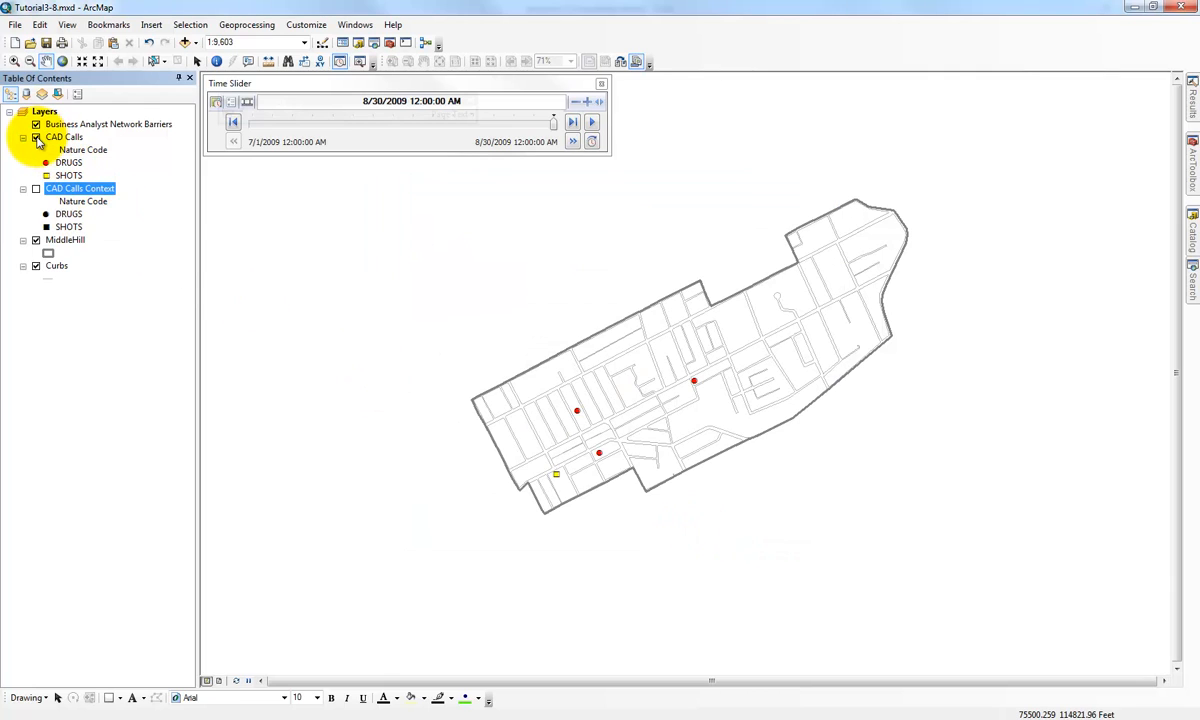
Step: Turn off CAD Calls, turn on CAD Calls Context, and play the time animation from 7/1/2009
left_click(36, 137)
left_click(36, 188)
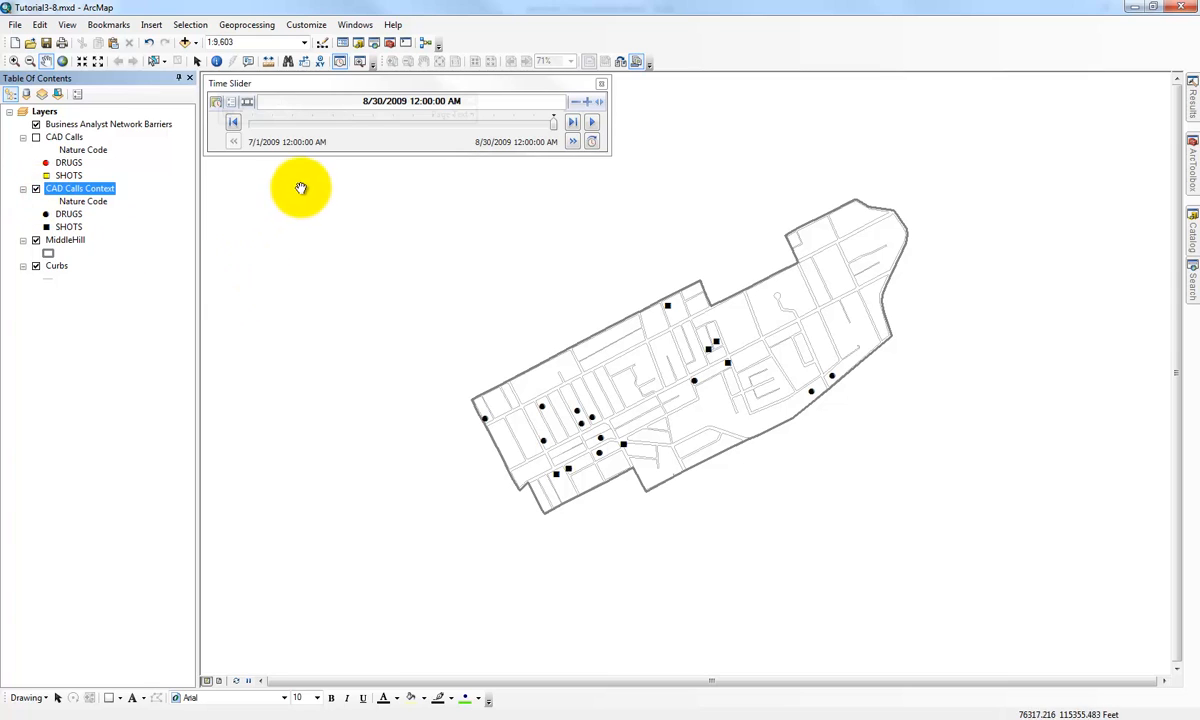
left_click_drag(551, 122, 262, 124)
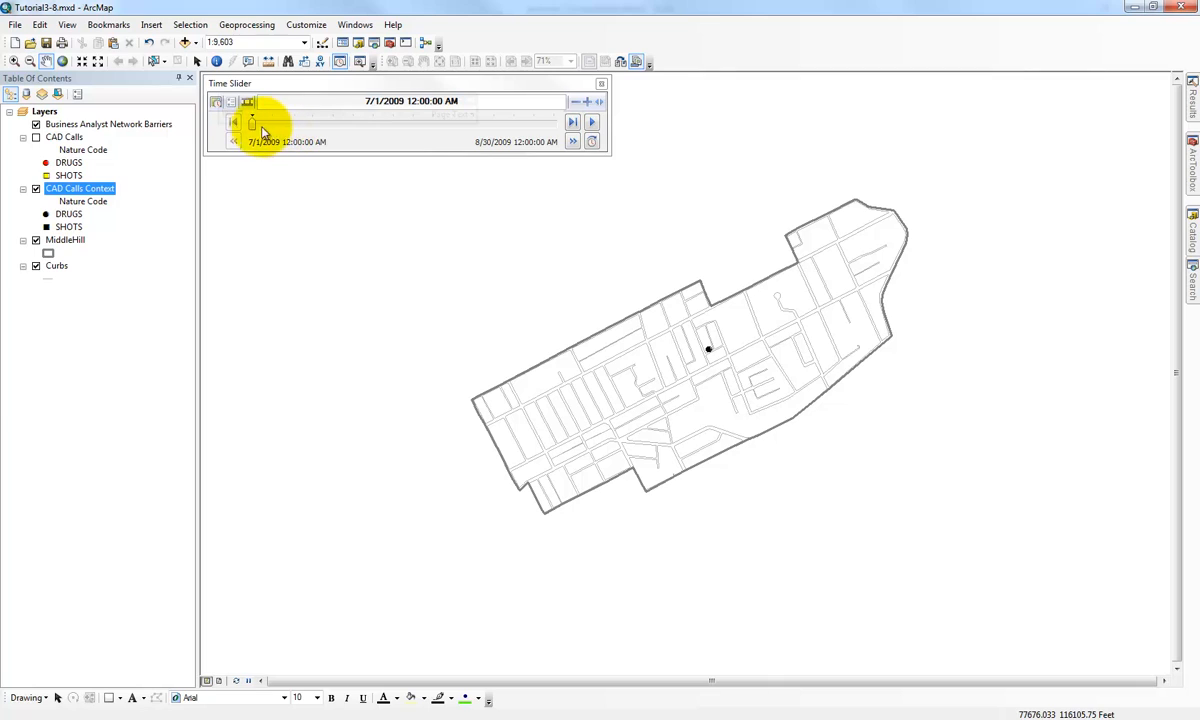
left_click(591, 121)
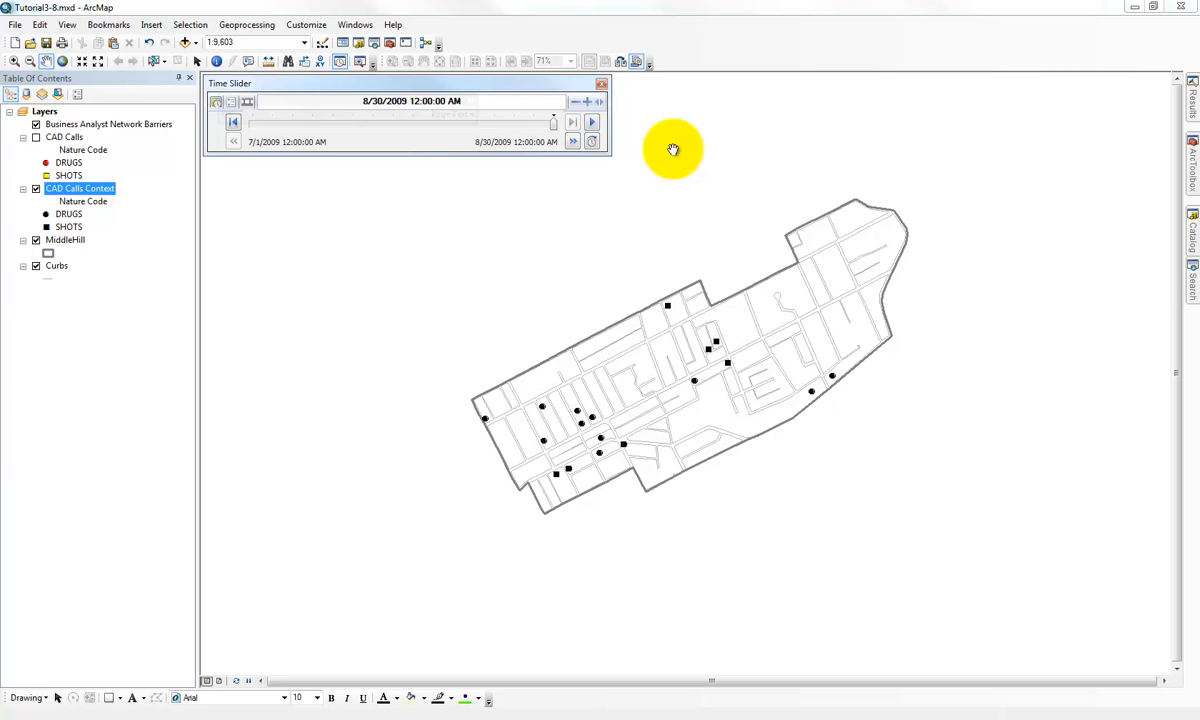
Step: Save the Tutorial3-8 map document
left_click(19, 29)
left_click(20, 76)
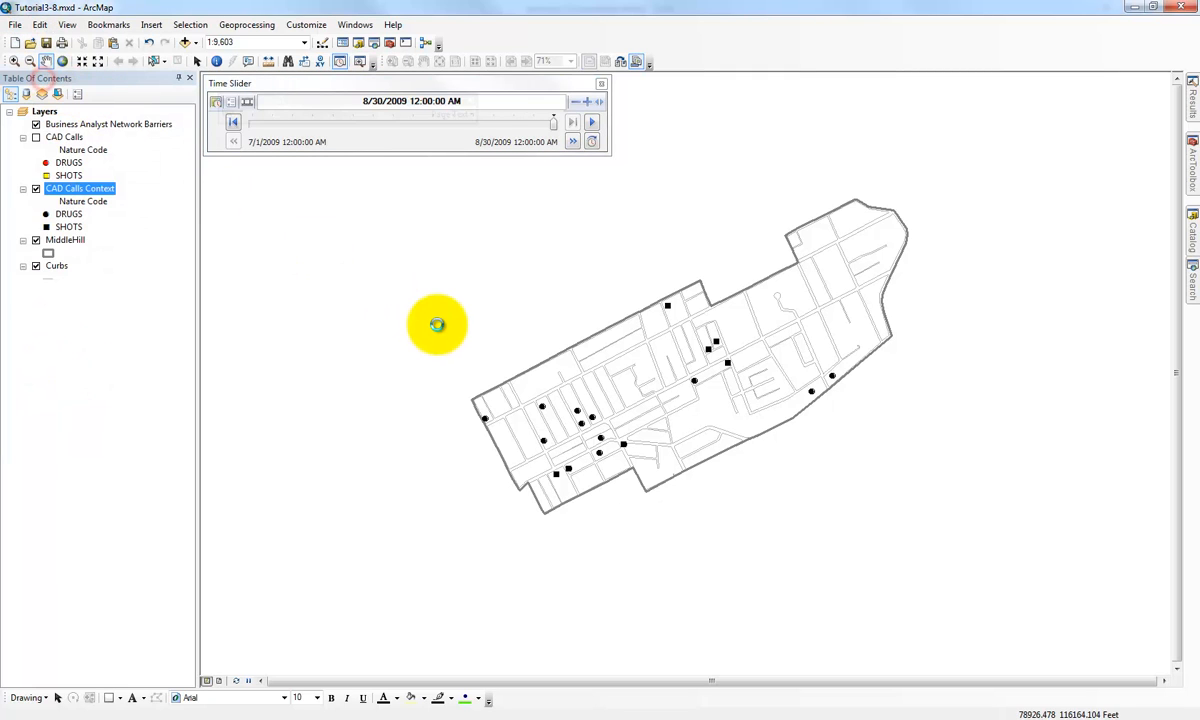